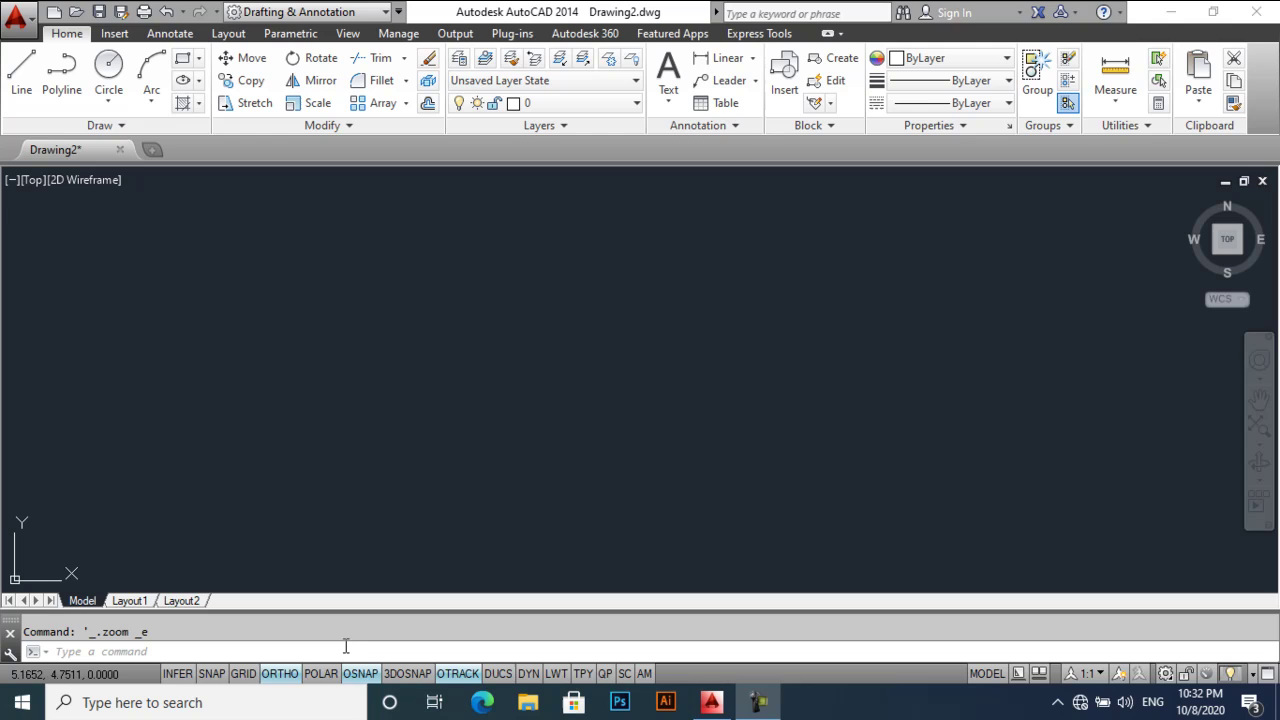
- Set the drawing units to Architectural length type with the chosen precision
type("un")
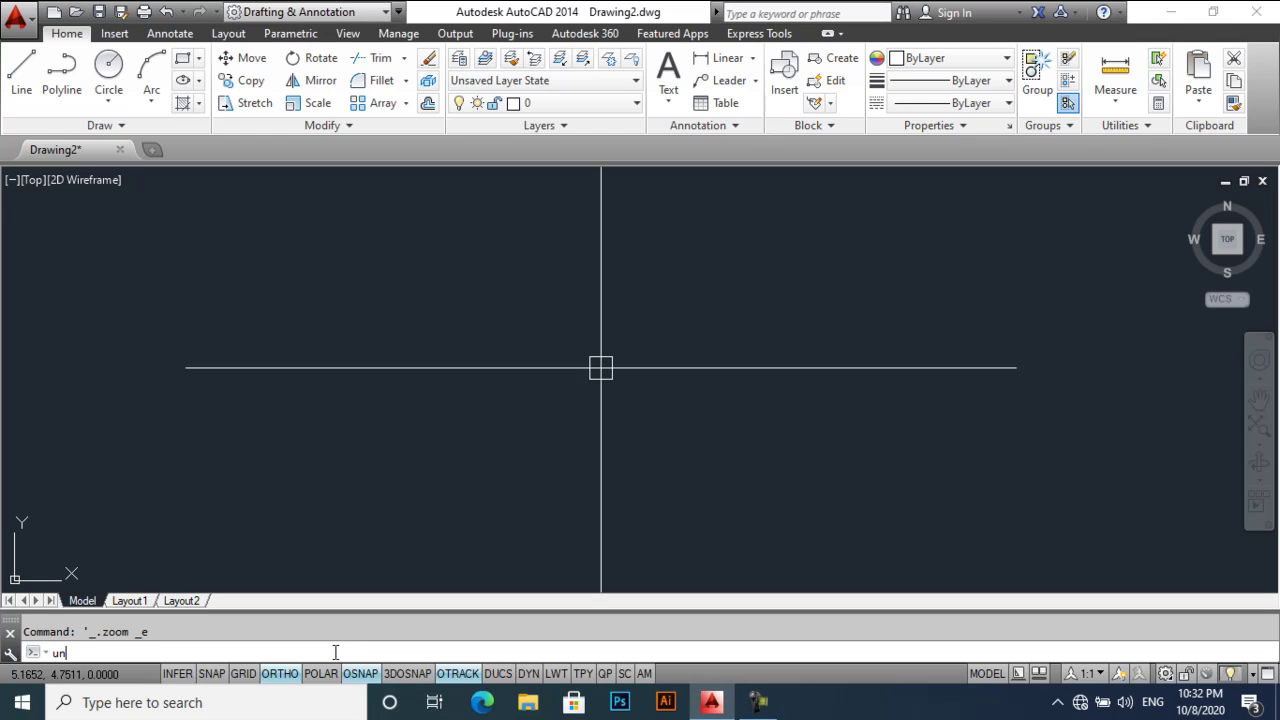
key("Return")
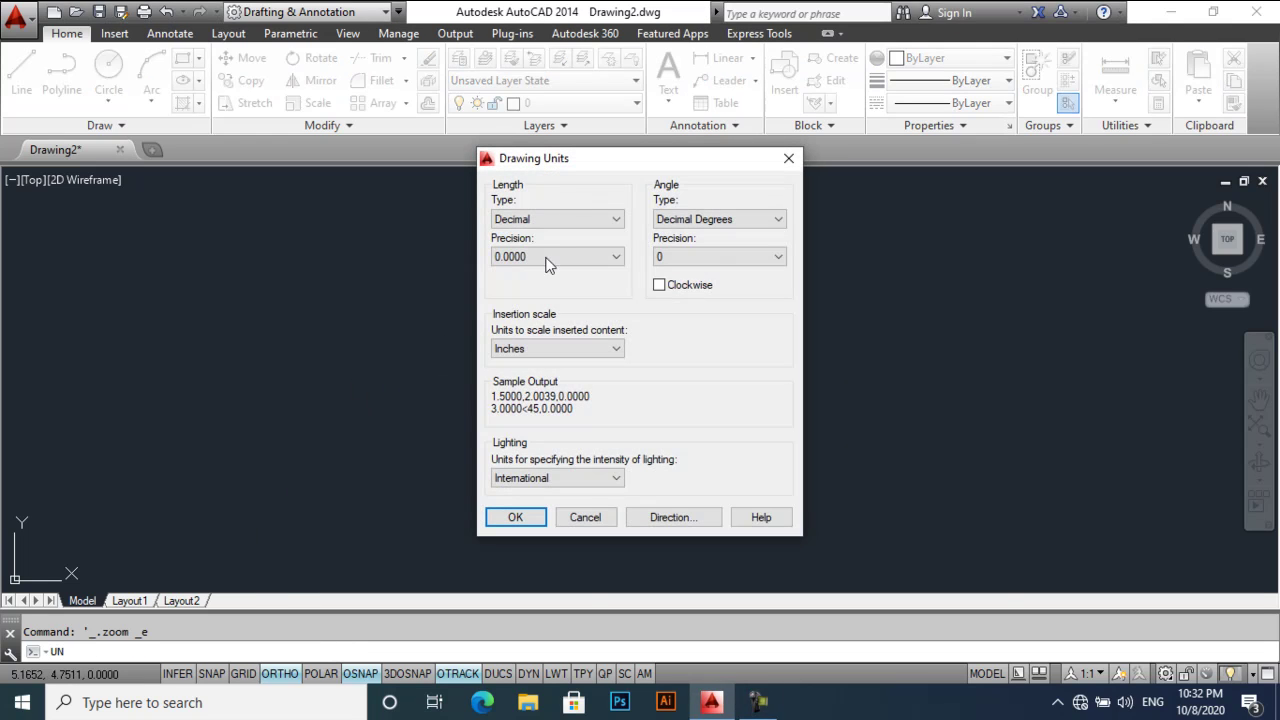
left_click(571, 218)
left_click(569, 237)
left_click(557, 256)
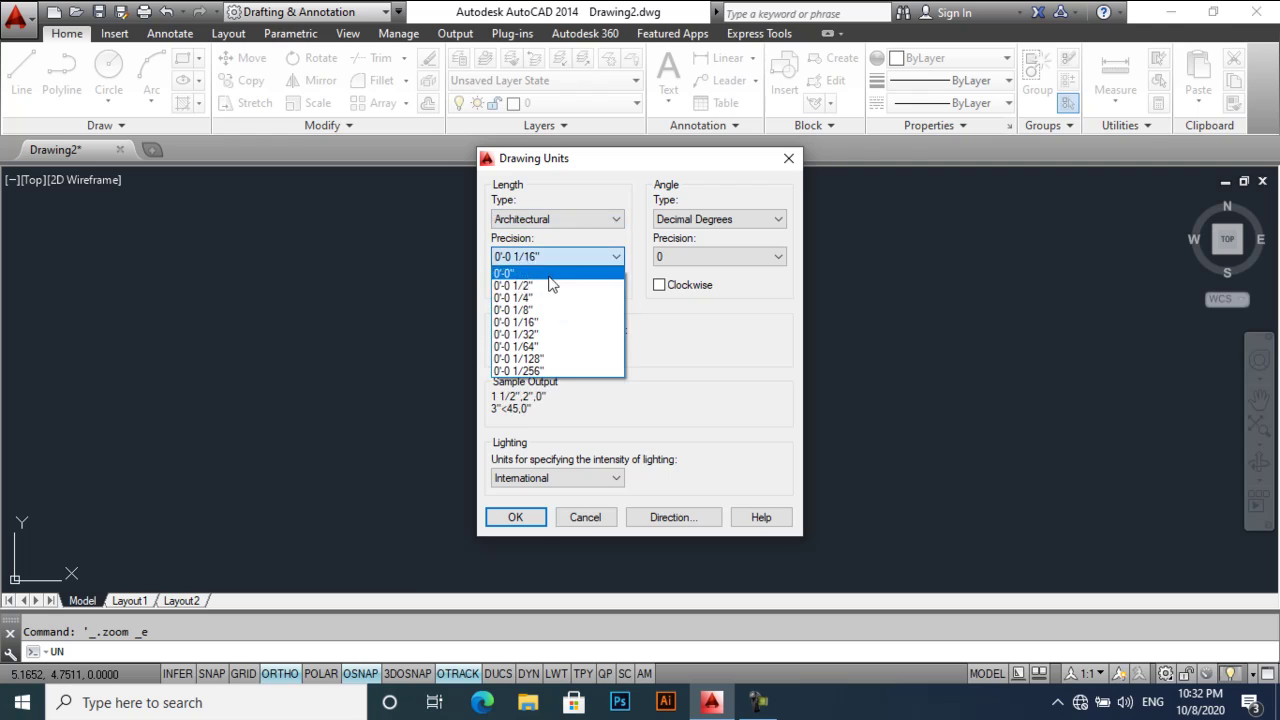
left_click(551, 297)
left_click(522, 515)
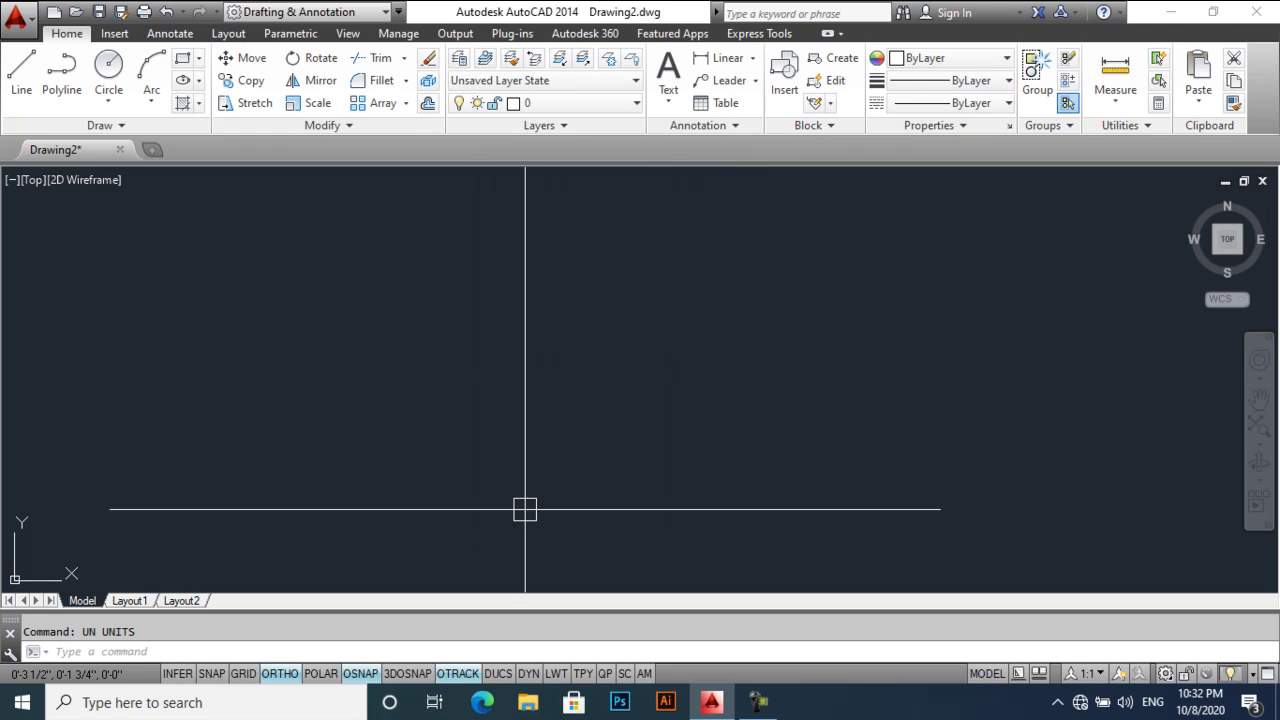
- Set the drawing limits to an upper-right corner of 100',100'
type("limits")
key("Return")
key("Return")
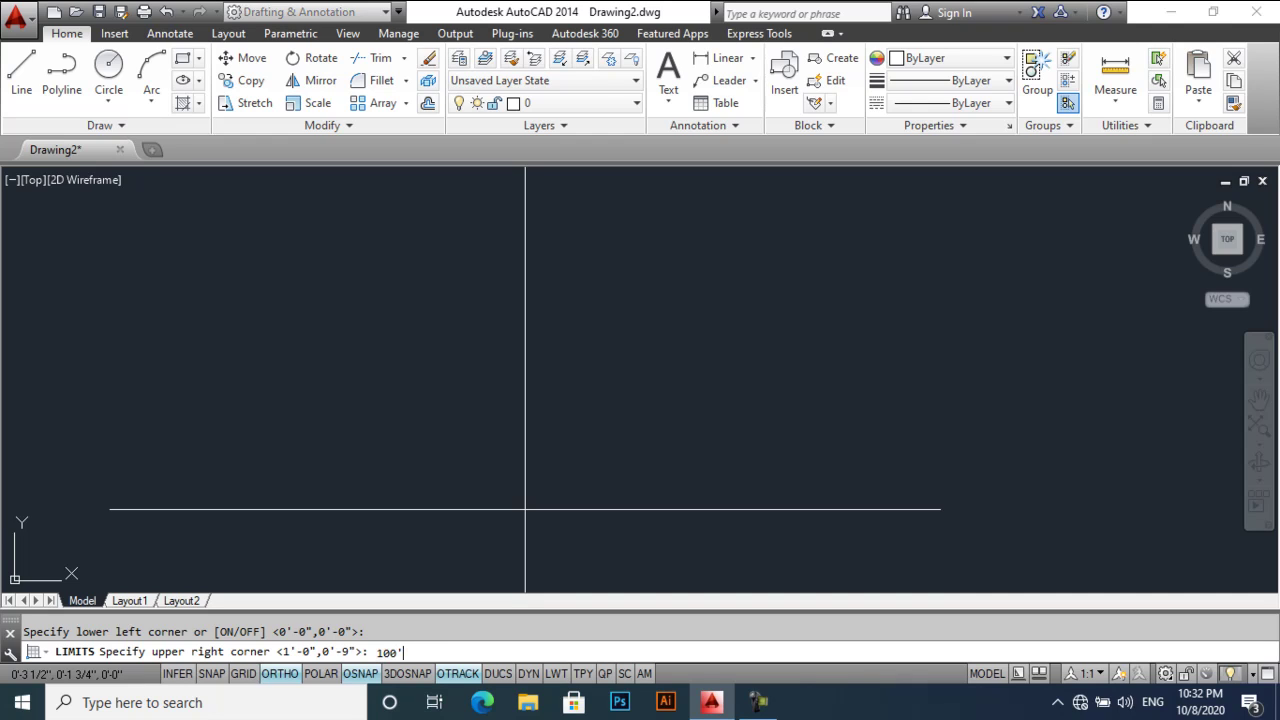
type("100',100'")
key("Return")
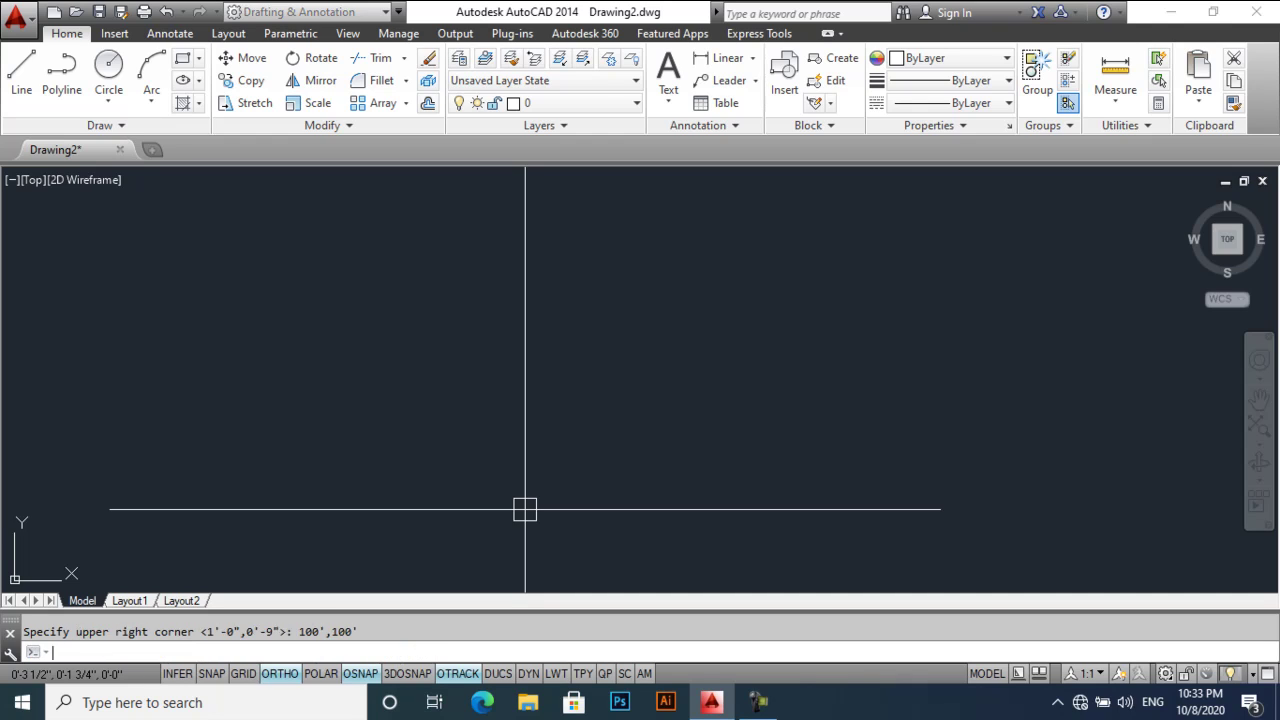
- Zoom to the drawing extents and set the UCS icon to No origin
type("z")
key("Return")
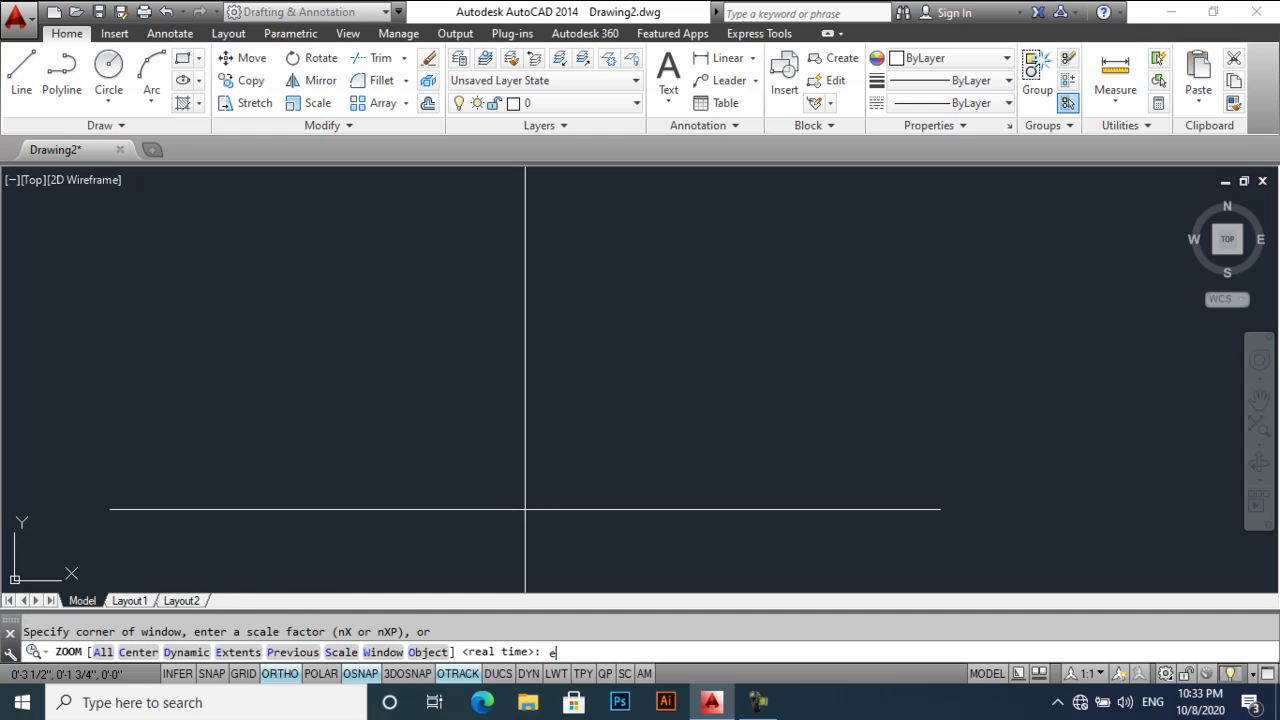
type("e")
key("Return")
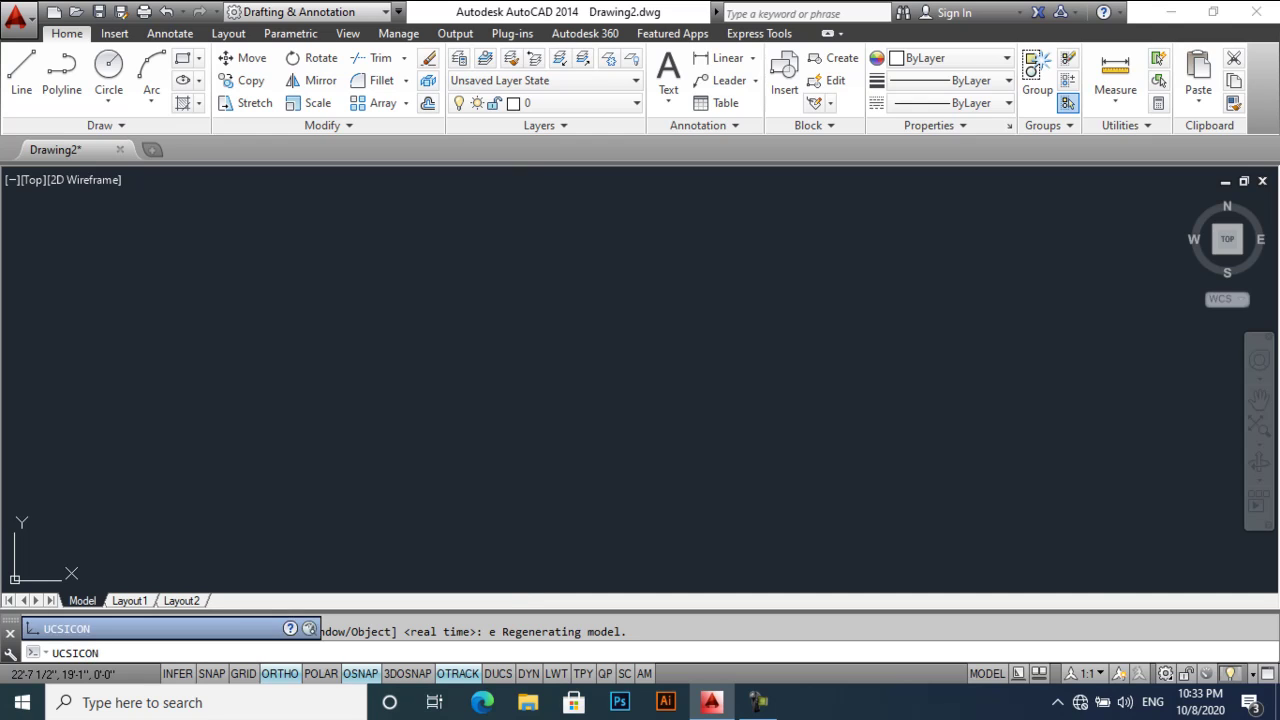
key("Return")
key("Return")
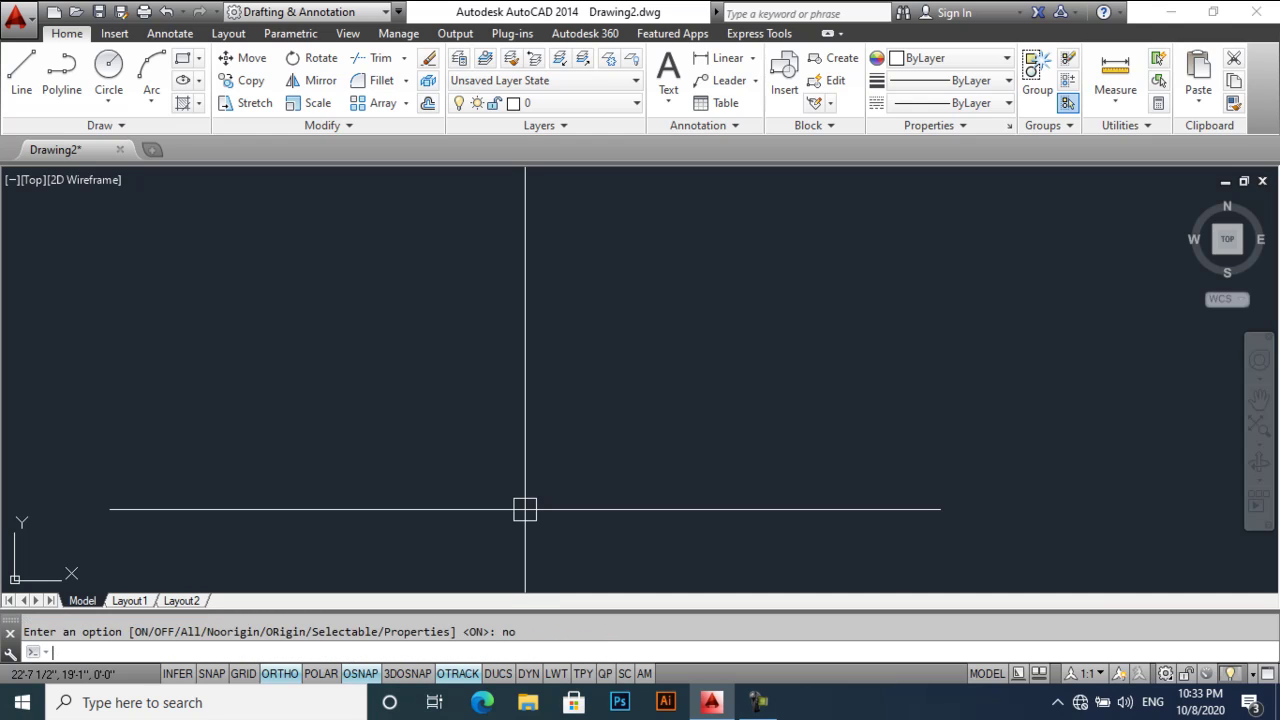
type("rec")
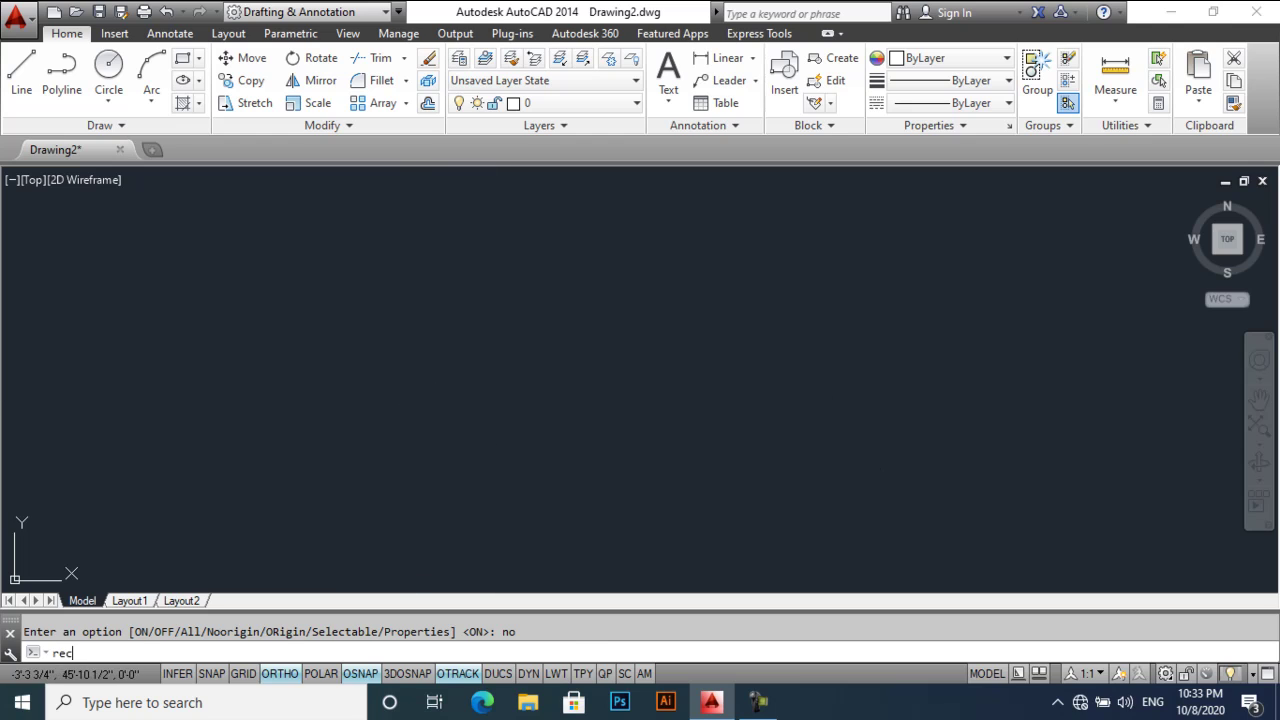
key("Return")
left_click(339, 534)
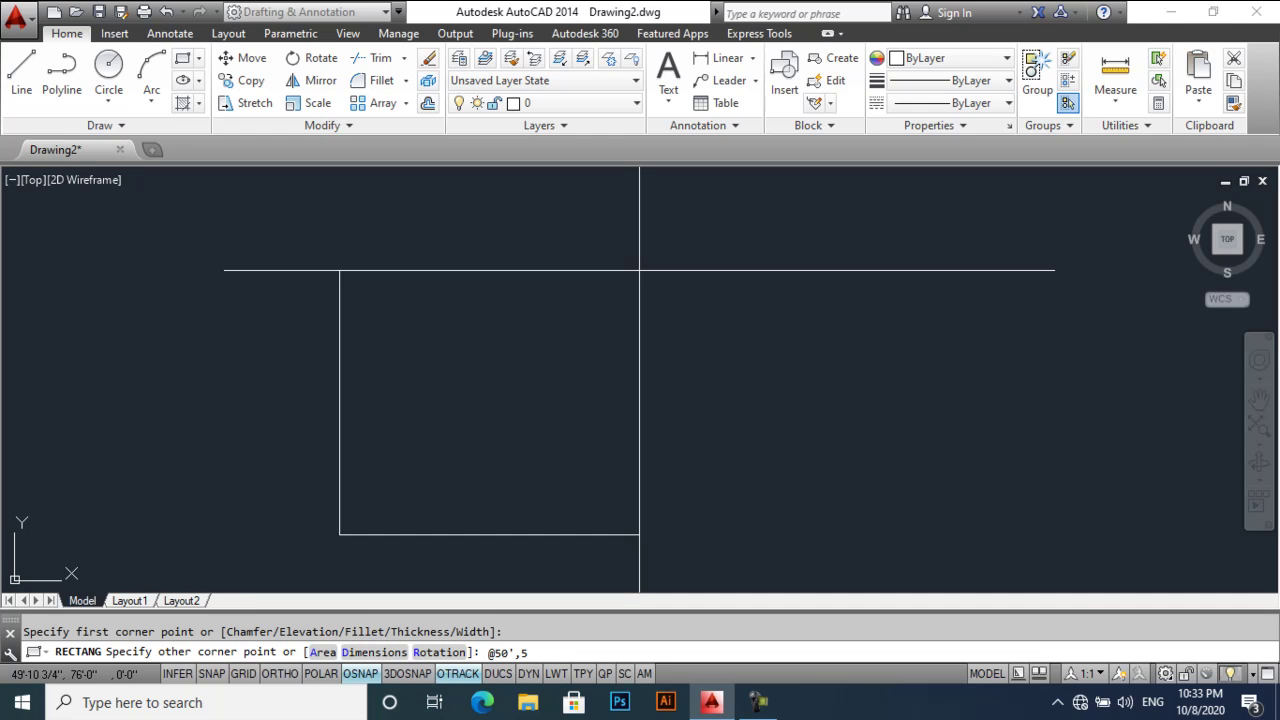
type("@50',50'")
key("Return")
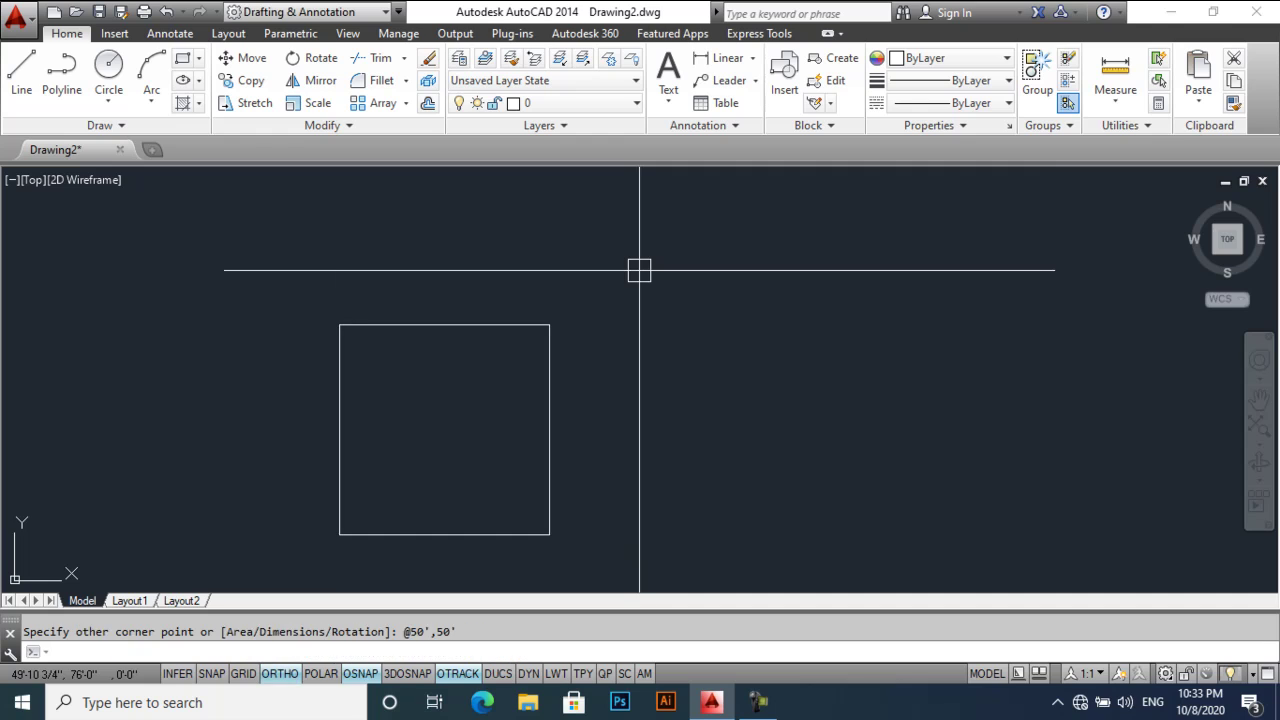
middle_click_drag(383, 363, 406, 328)
- Offset the square 4" outward to form the outer wall outline
type("o")
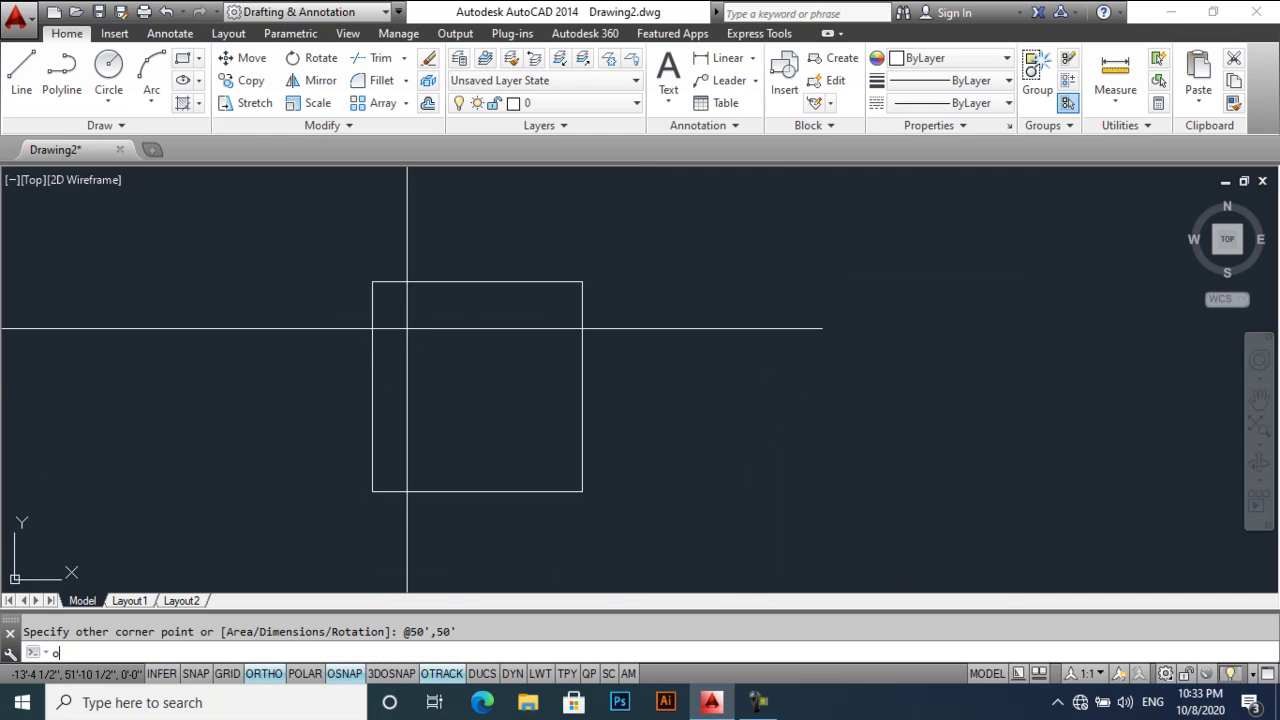
key("Return")
type("4")
key("Return")
left_click(400, 283)
left_click(414, 243)
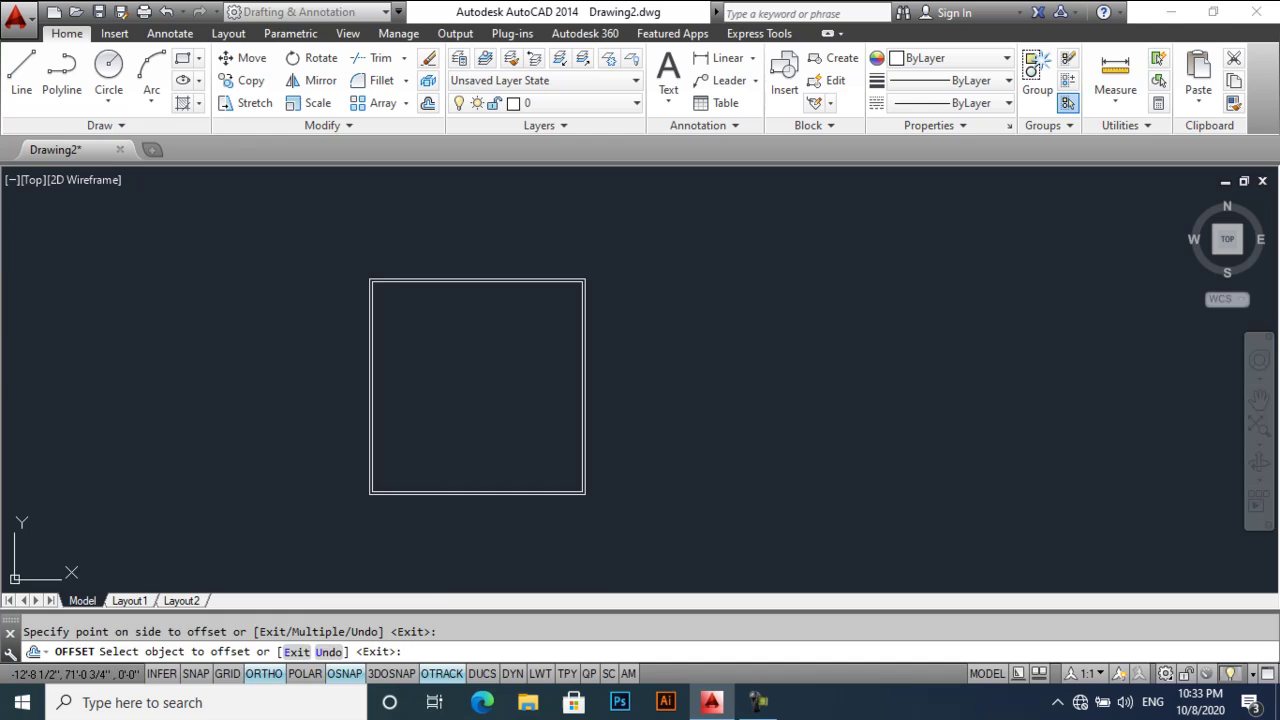
scroll(352, 300, "up", 6)
key("Return")
type("x")
key("Return")
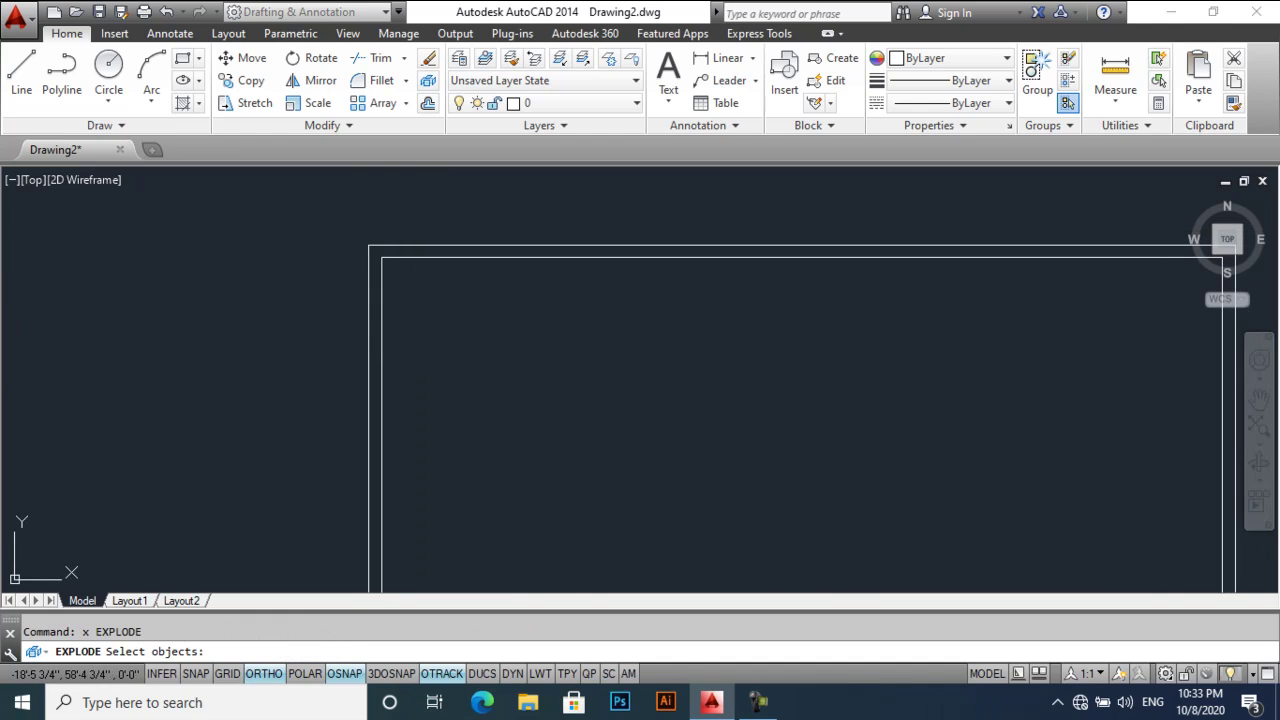
- Explode the inner square into separate lines
left_click(376, 340)
left_click(274, 375)
key("Return")
middle_click_drag(351, 369, 271, 330)
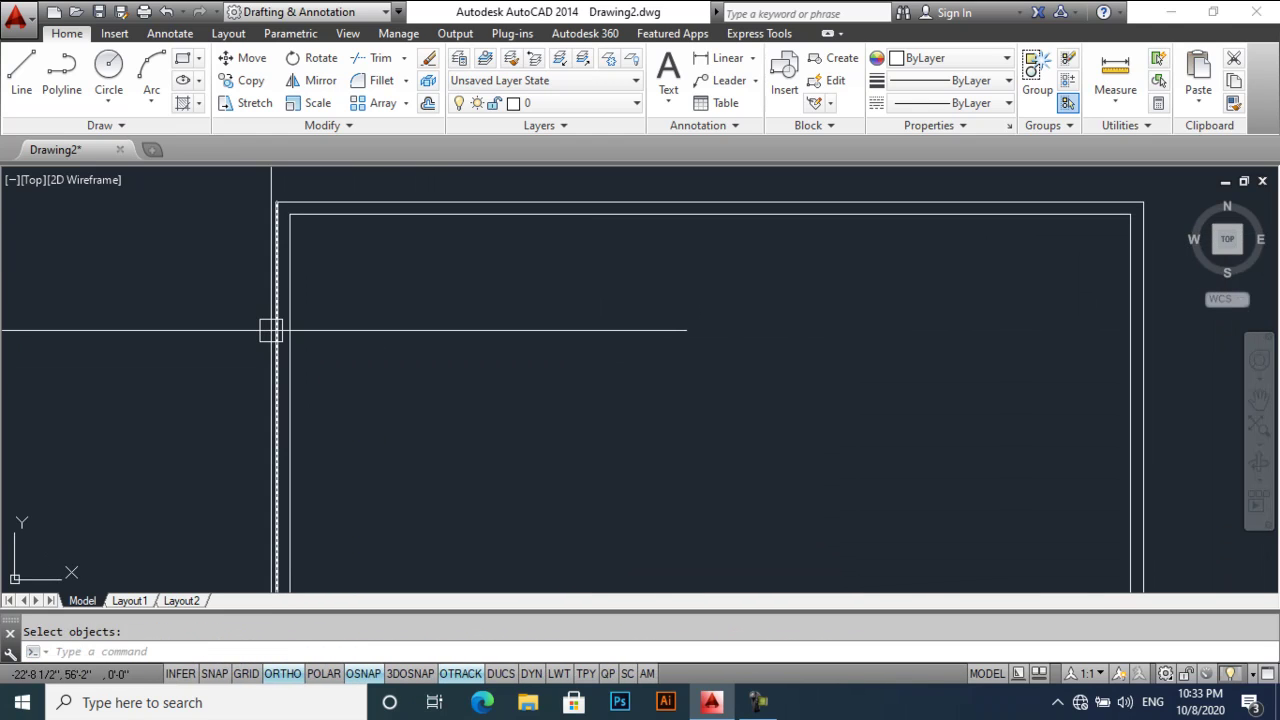
- Offset the inner left wall line 12' to the right
type("o")
key("Return")
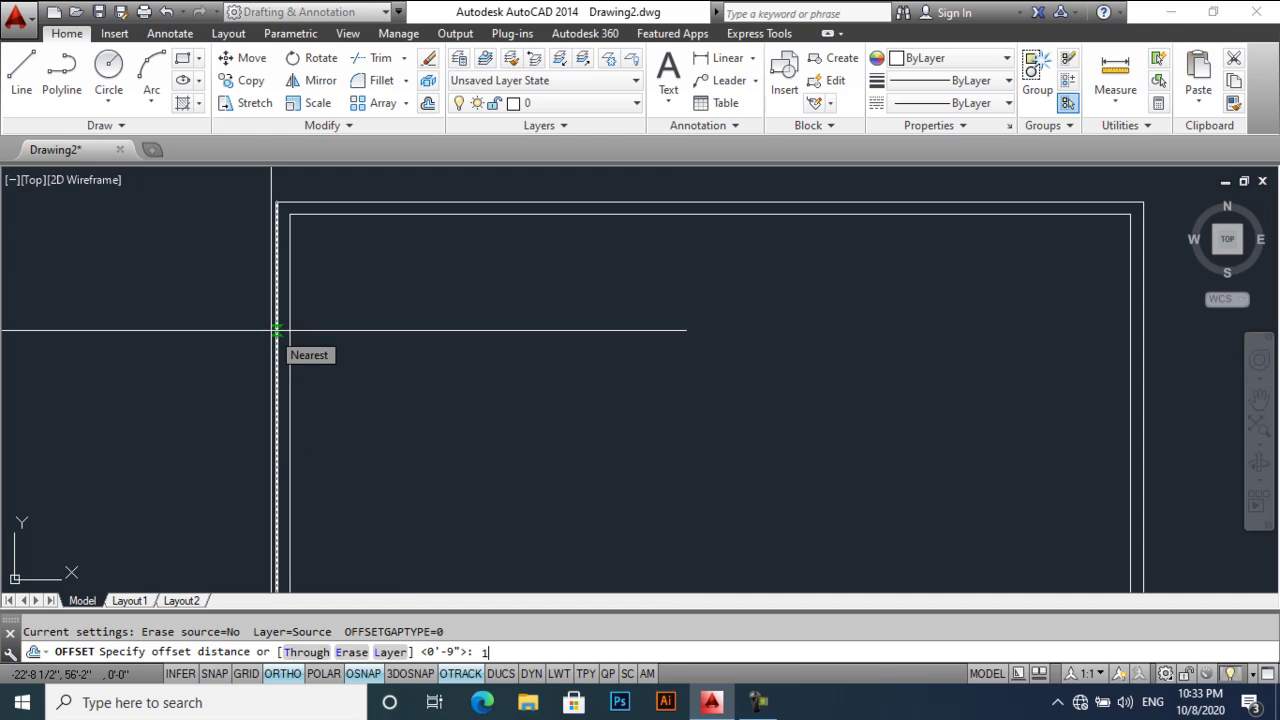
type("12'")
key("Return")
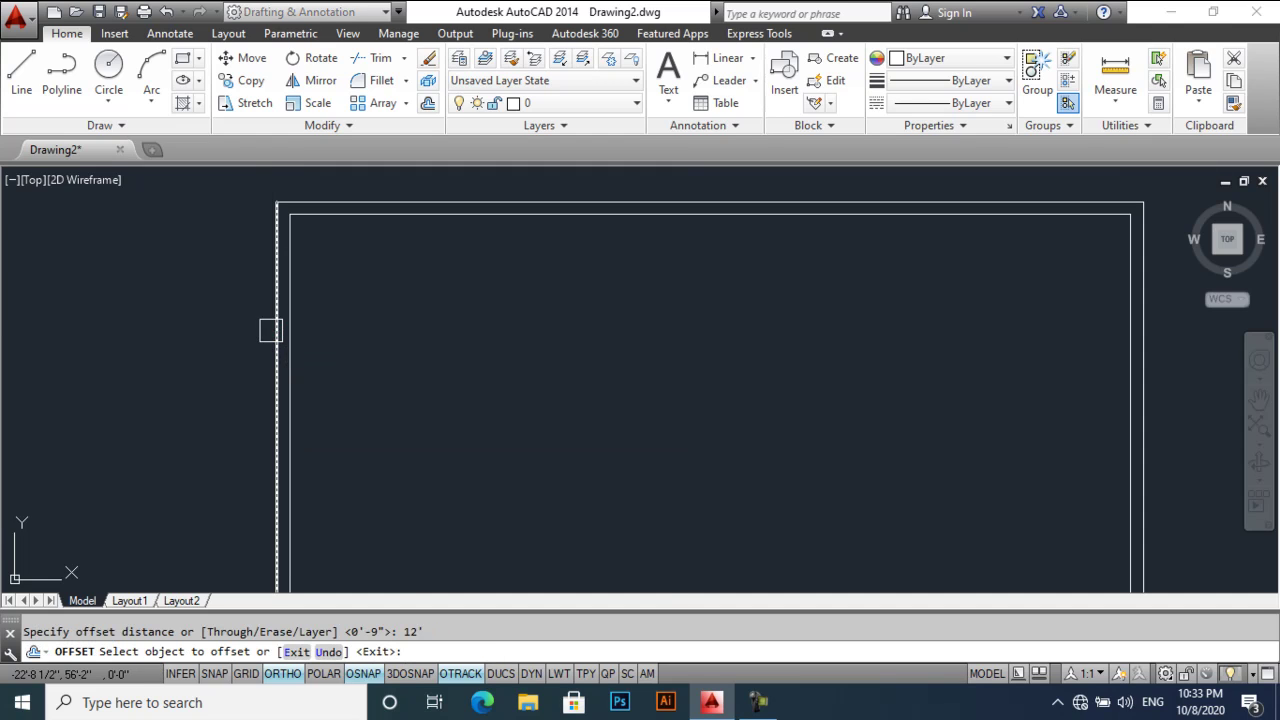
left_click(280, 329)
left_click(395, 339)
key("Return")
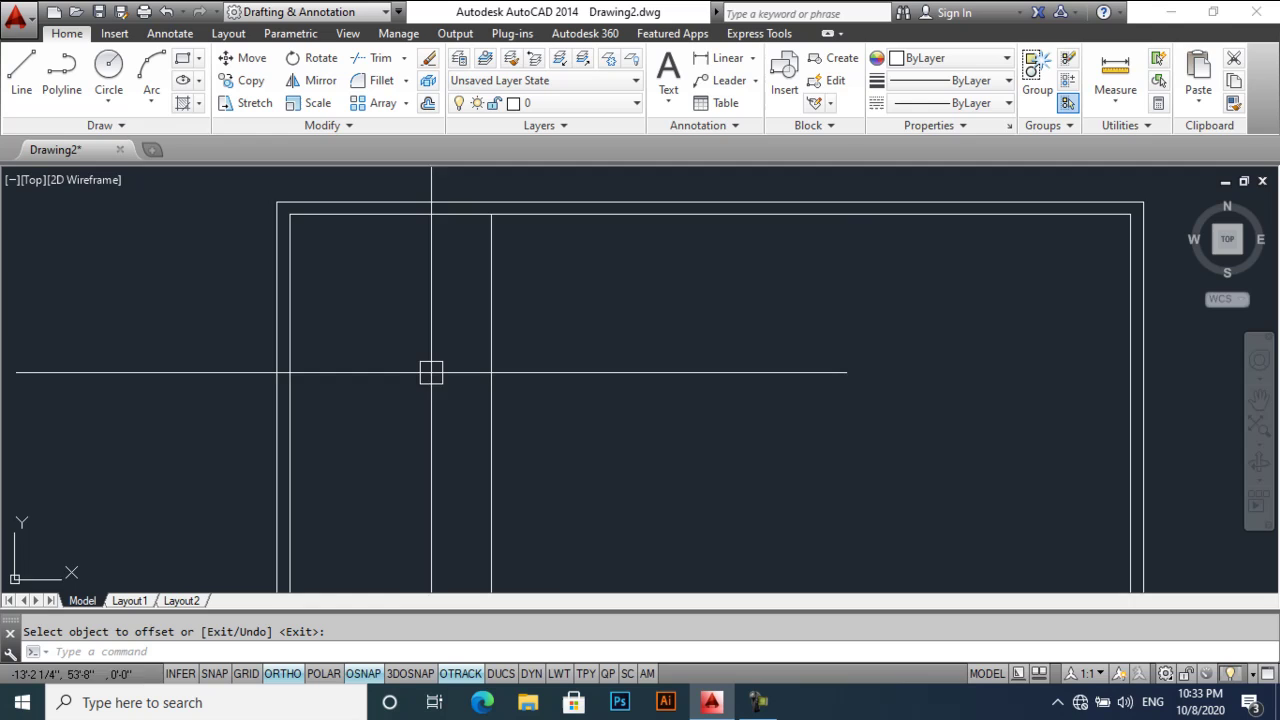
- Offset the new interior line to the right to form the first 9" wall pair
scroll(405, 300, "down", 4)
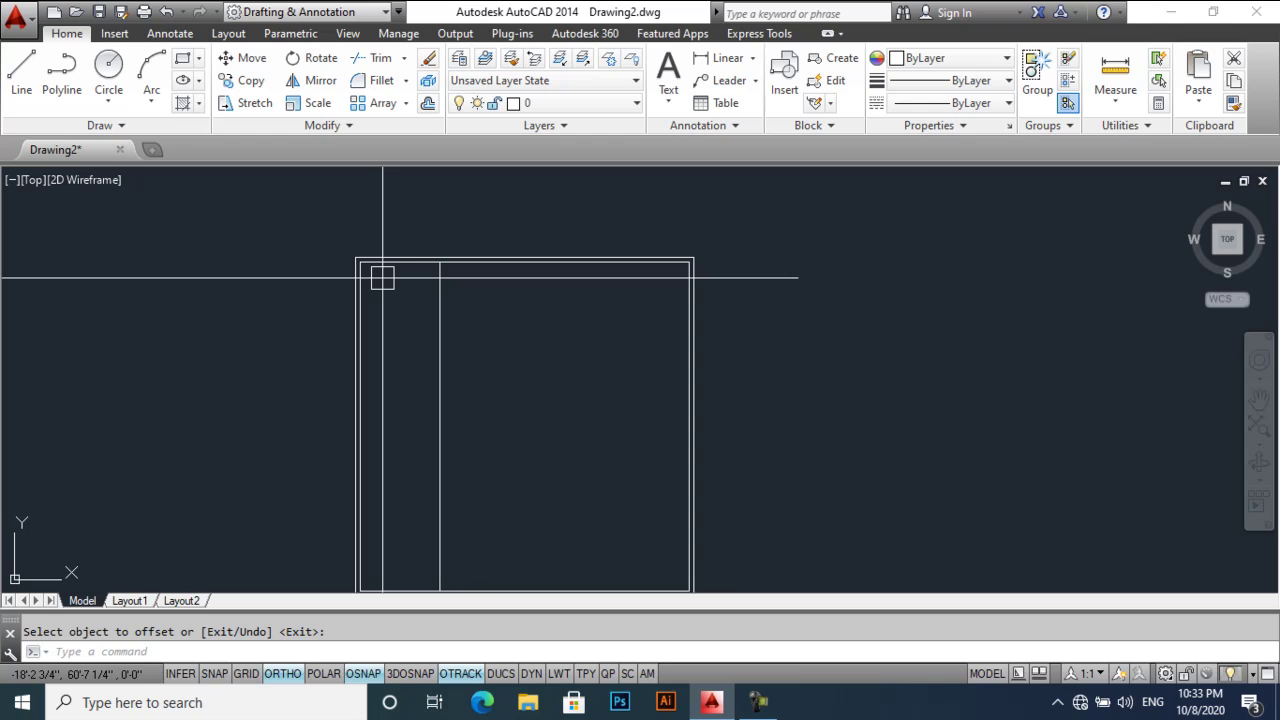
scroll(382, 278, "up", 6)
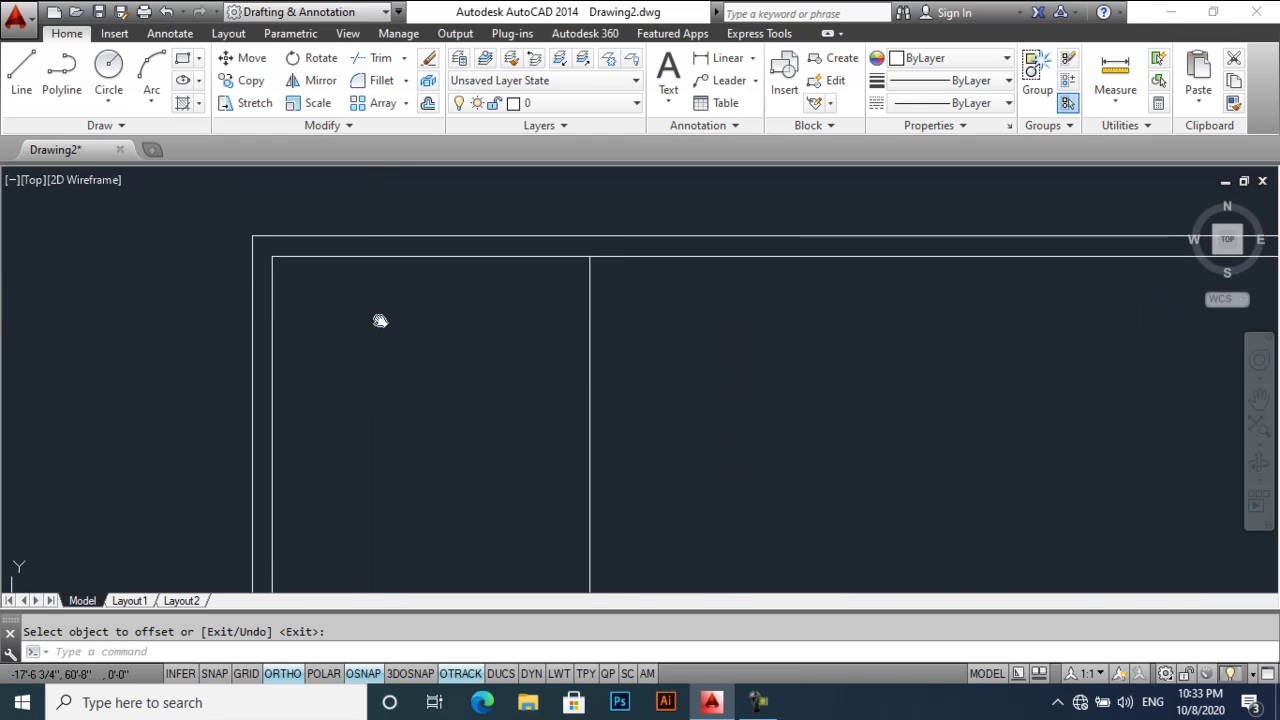
key("Return")
type("6")
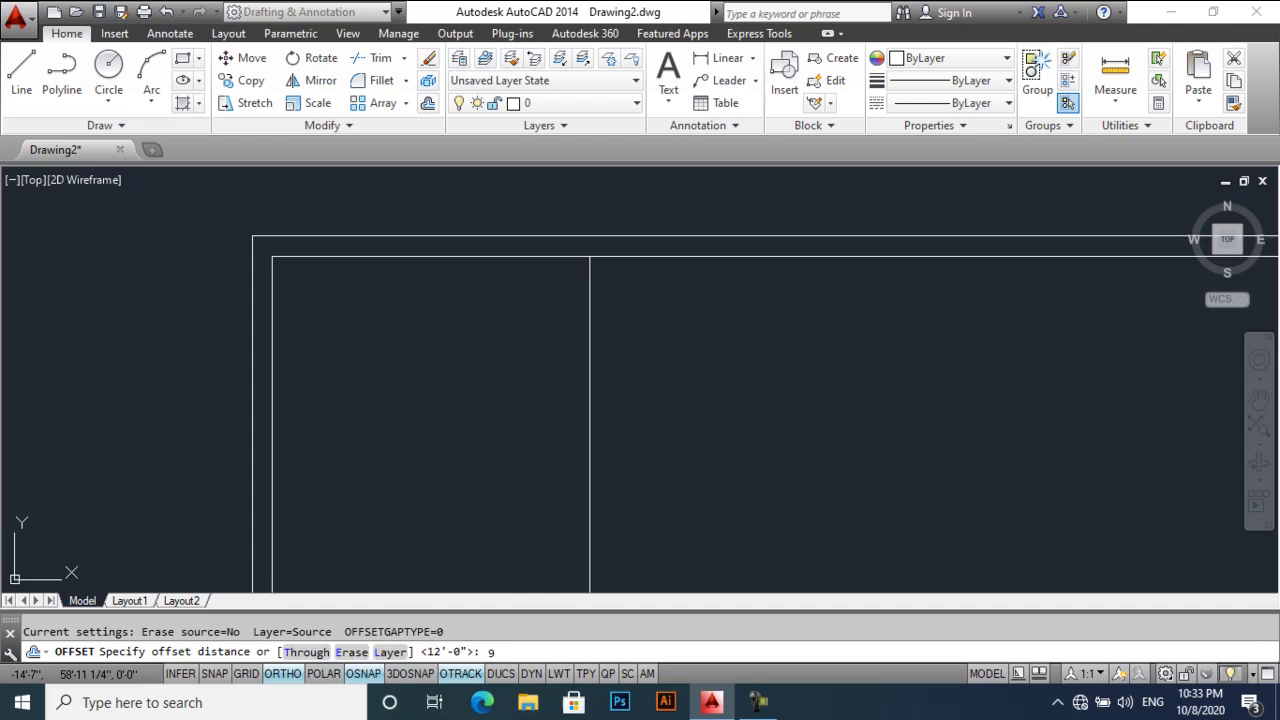
key("Return")
left_click(589, 370)
left_click(771, 371)
- Offset the interior wall line 14' to the right for the second bay
middle_click_drag(771, 371, 543, 360)
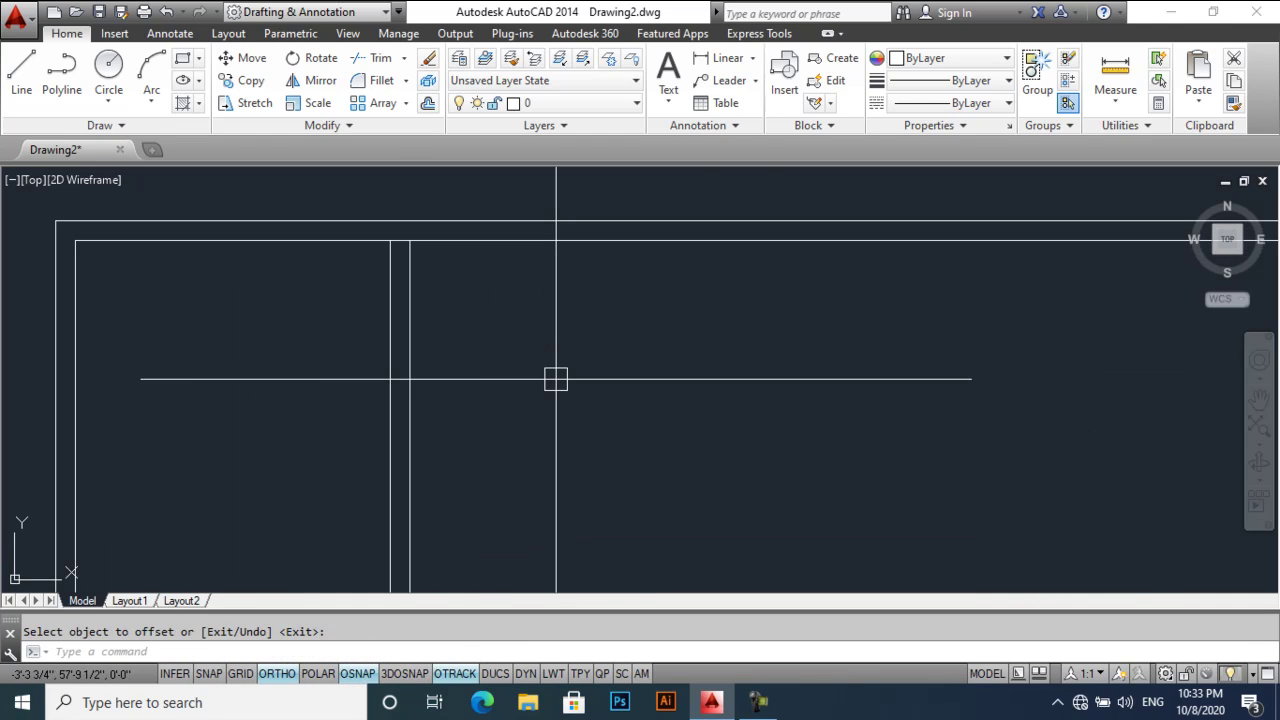
key("Return")
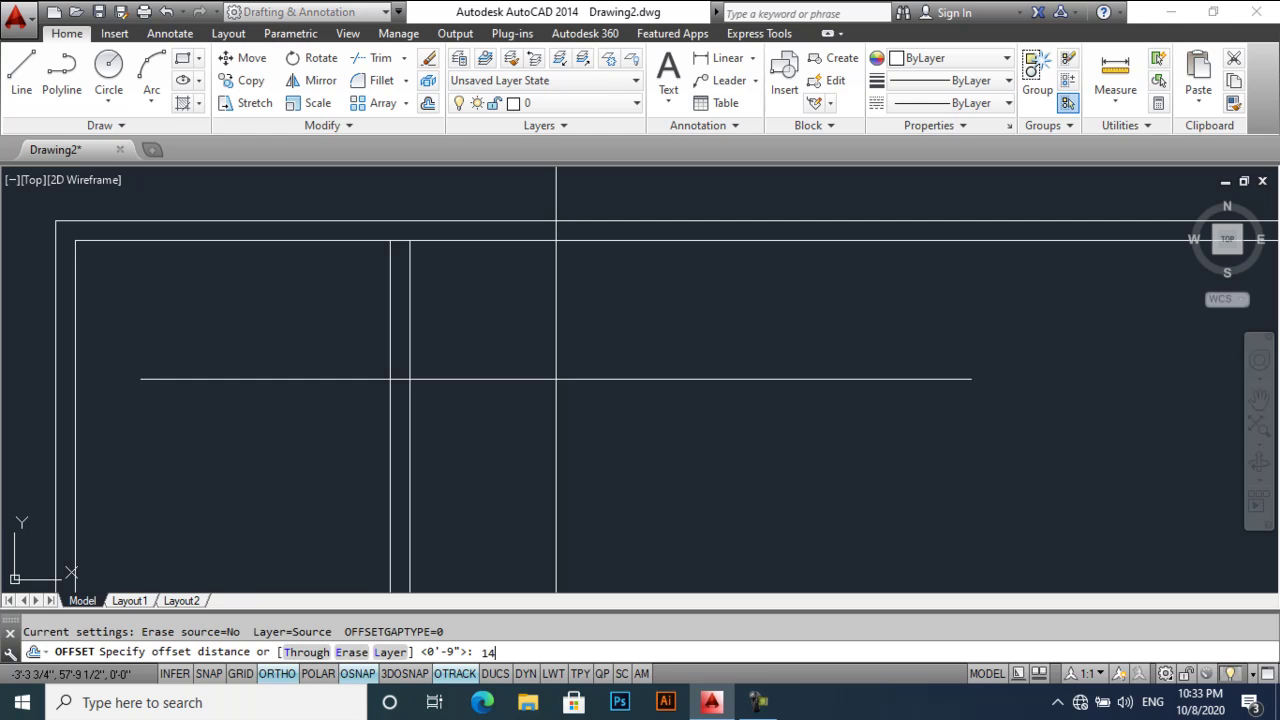
type("14'")
key("Return")
left_click(408, 391)
left_click(552, 389)
key("Return")
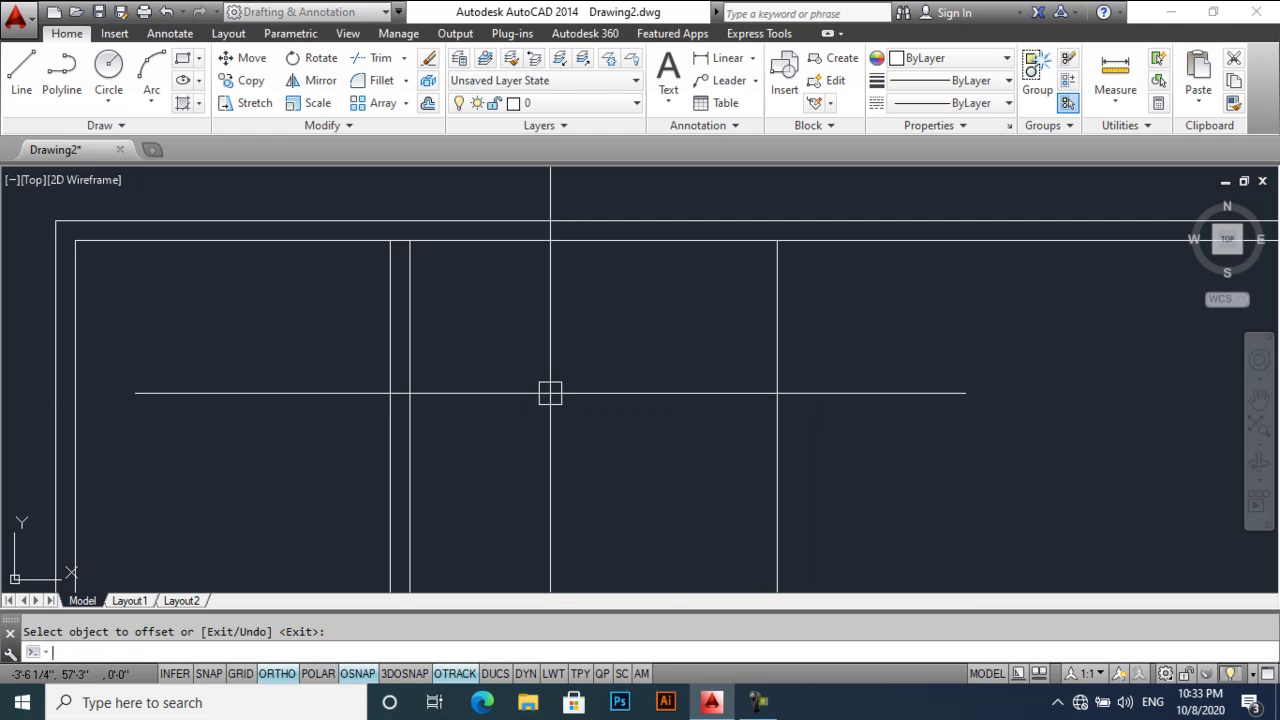
scroll(556, 391, "down", 2)
middle_click_drag(559, 393, 520, 374)
- Offset the newest interior line 9" to the right for the second wall pair
type("o")
key("Return")
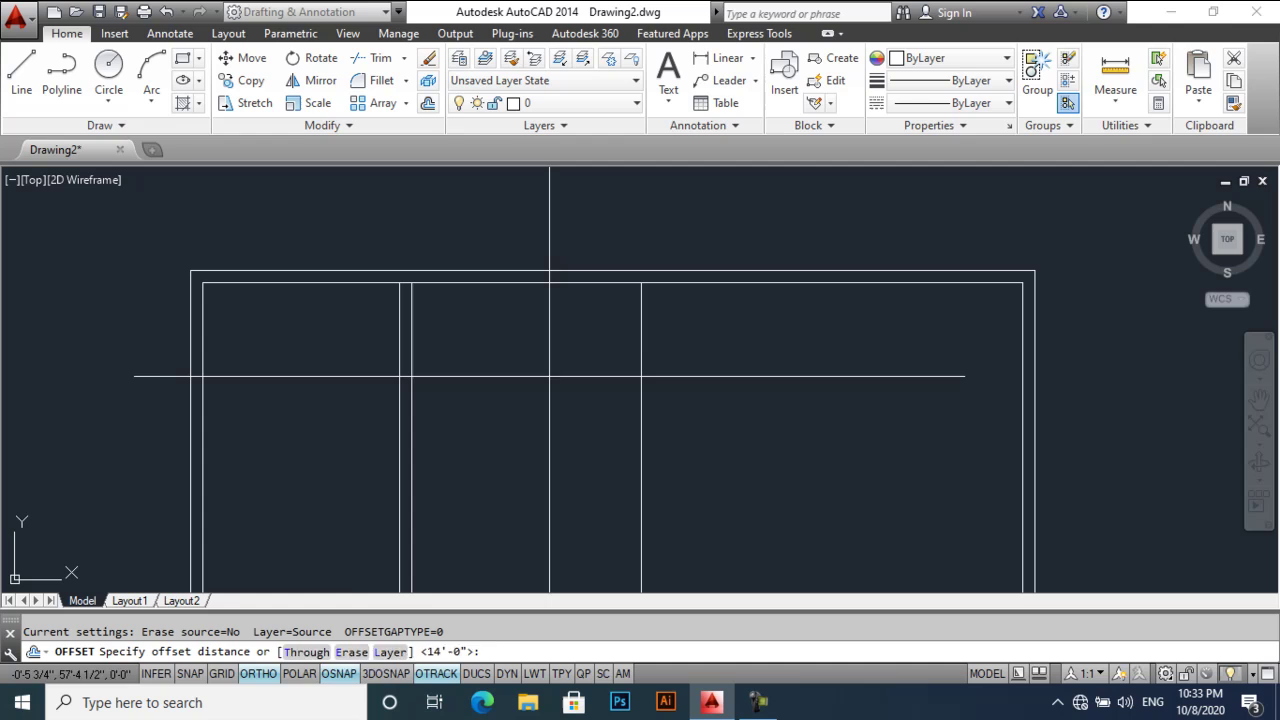
type("9")
key("Return")
left_click(641, 367)
left_click(760, 369)
key("Return")
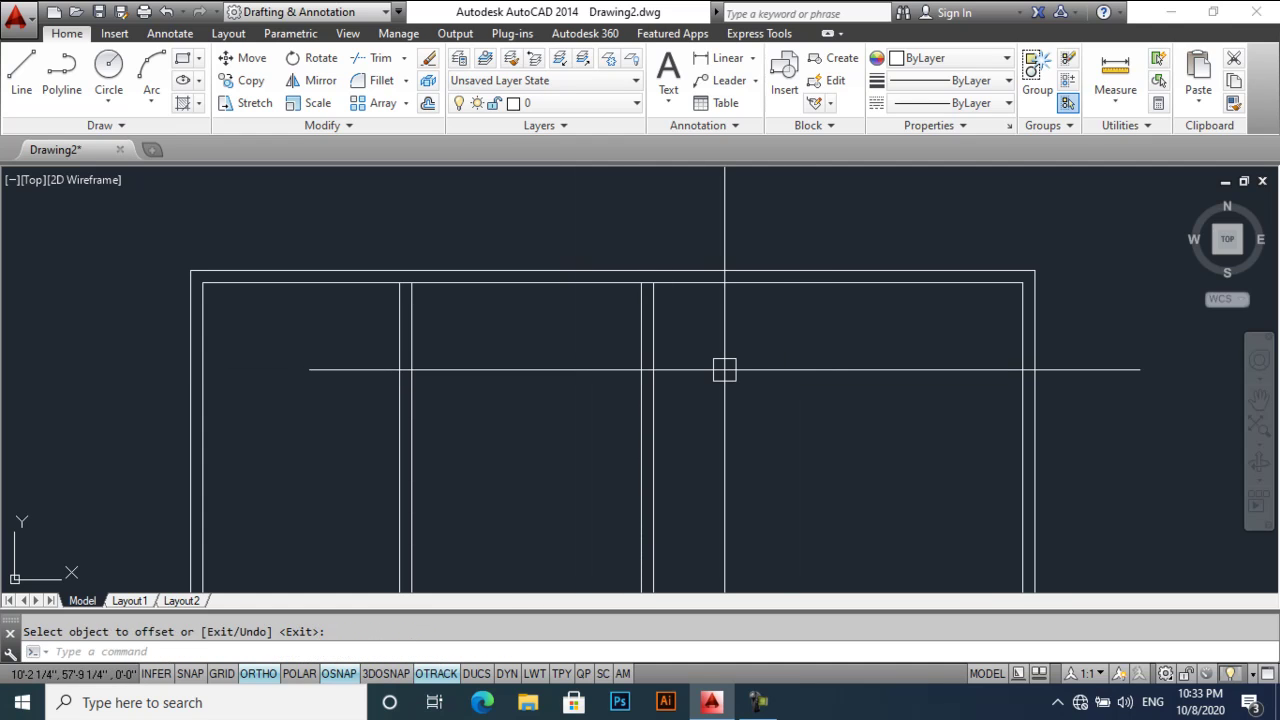
- Offset a line 14' right for the third bay and begin its 9" wall offset
key("Return")
type("14")
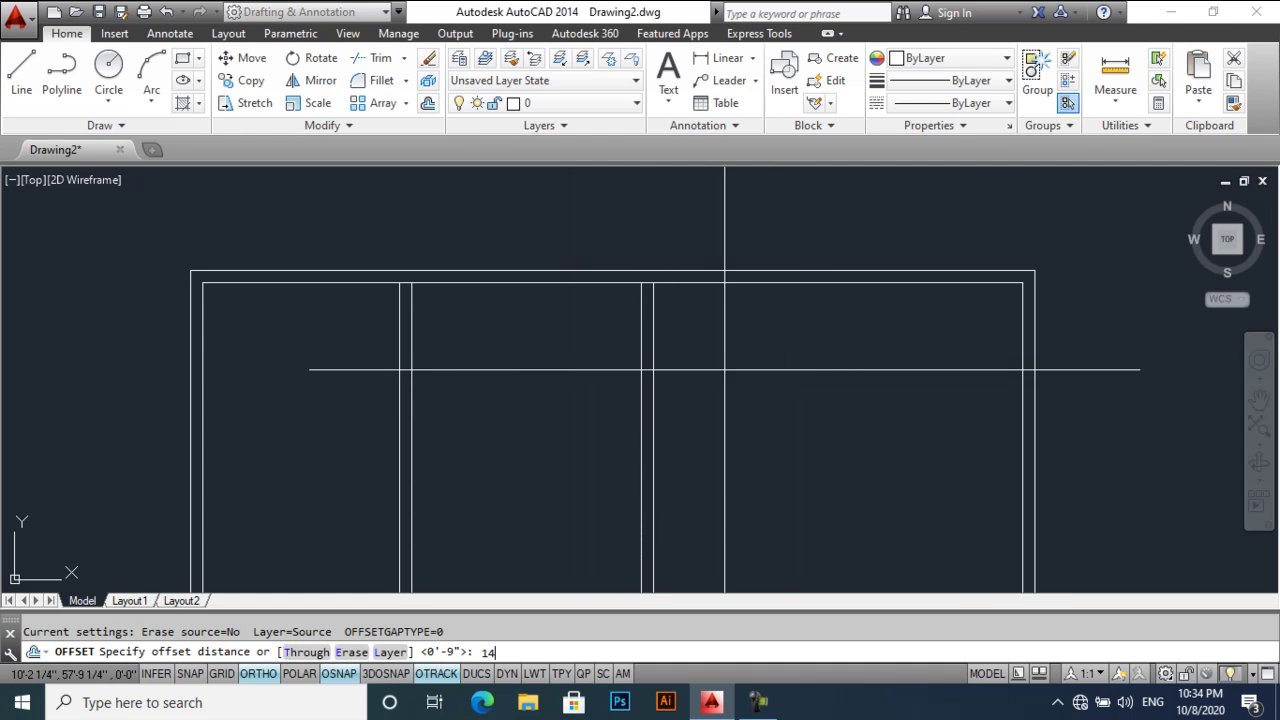
type("'")
key("Return")
left_click(653, 378)
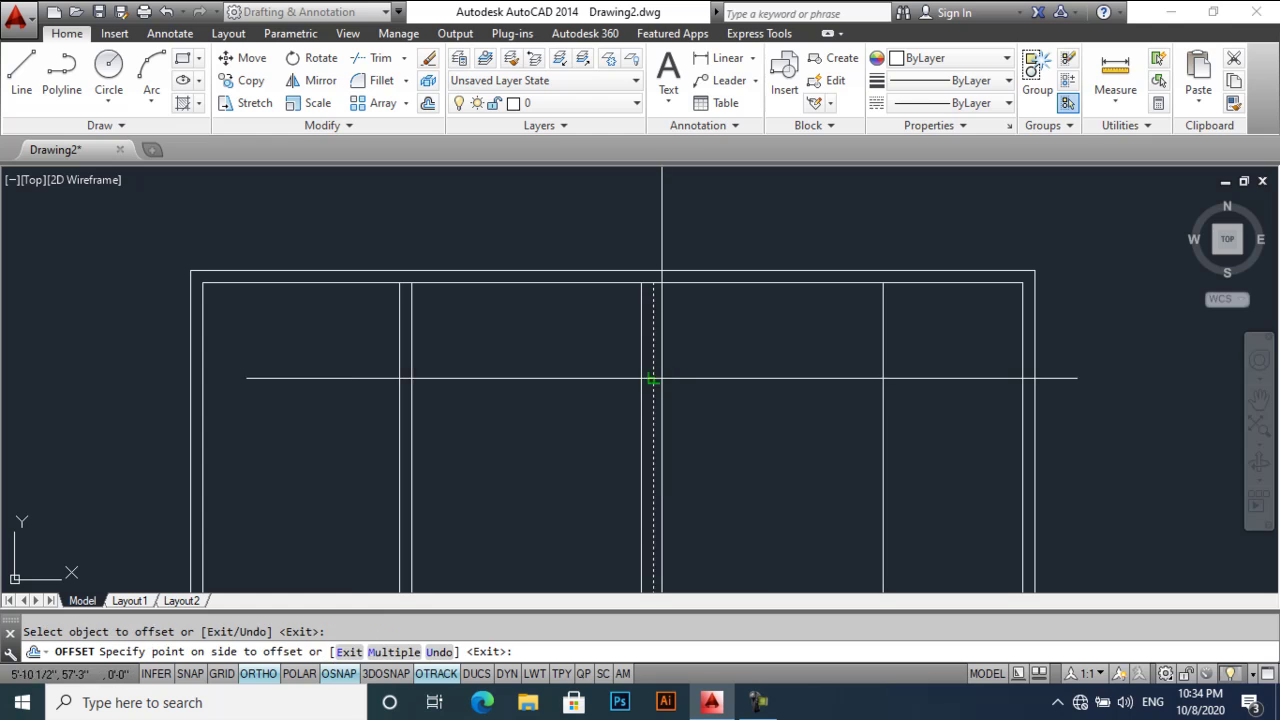
left_click(771, 378)
key("Return")
key("Return")
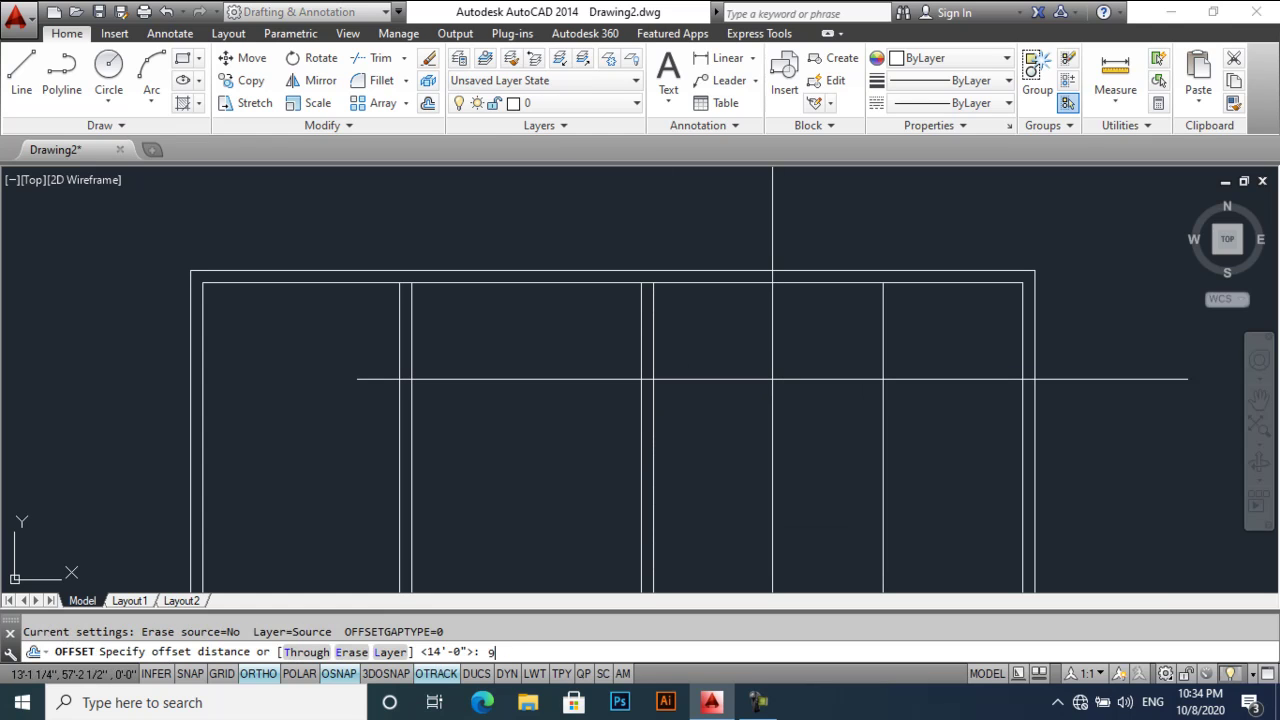
type("9")
key("Return")
left_click(884, 378)
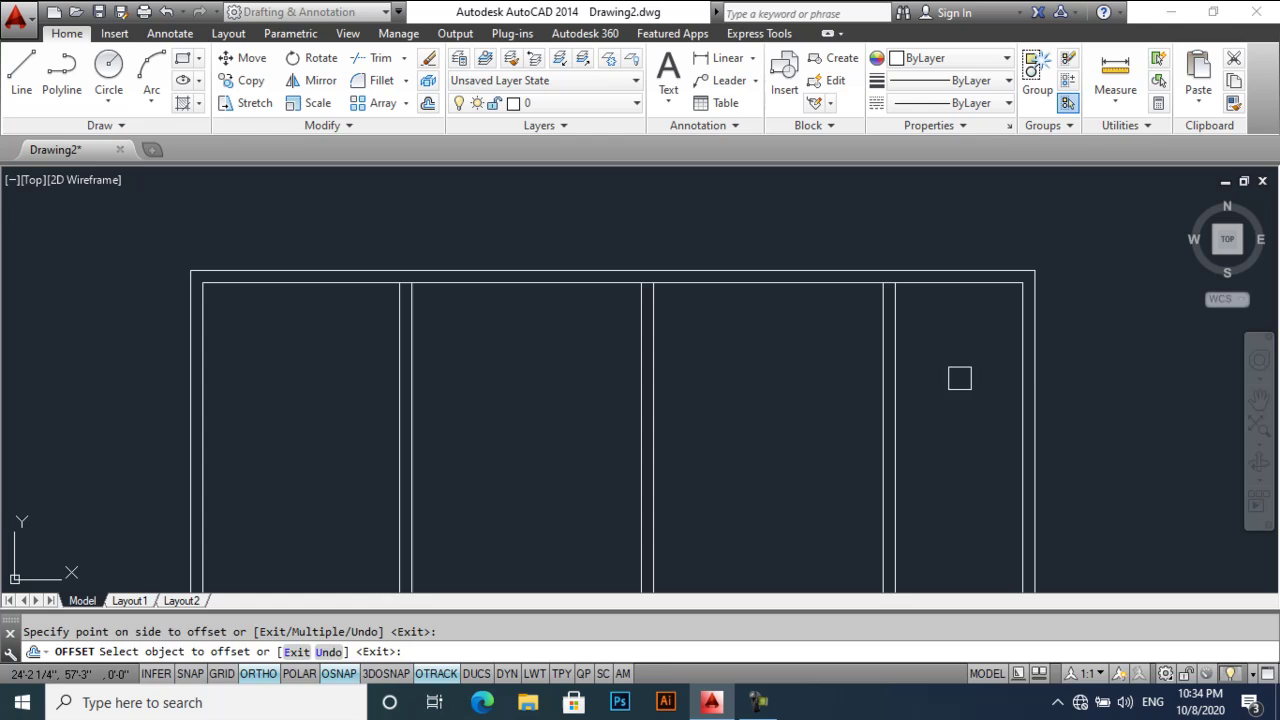
- Place the 9" copy of the right line and delete the extra right-edge line
left_click(960, 378)
key("Escape")
left_click(1018, 403)
key("Delete")
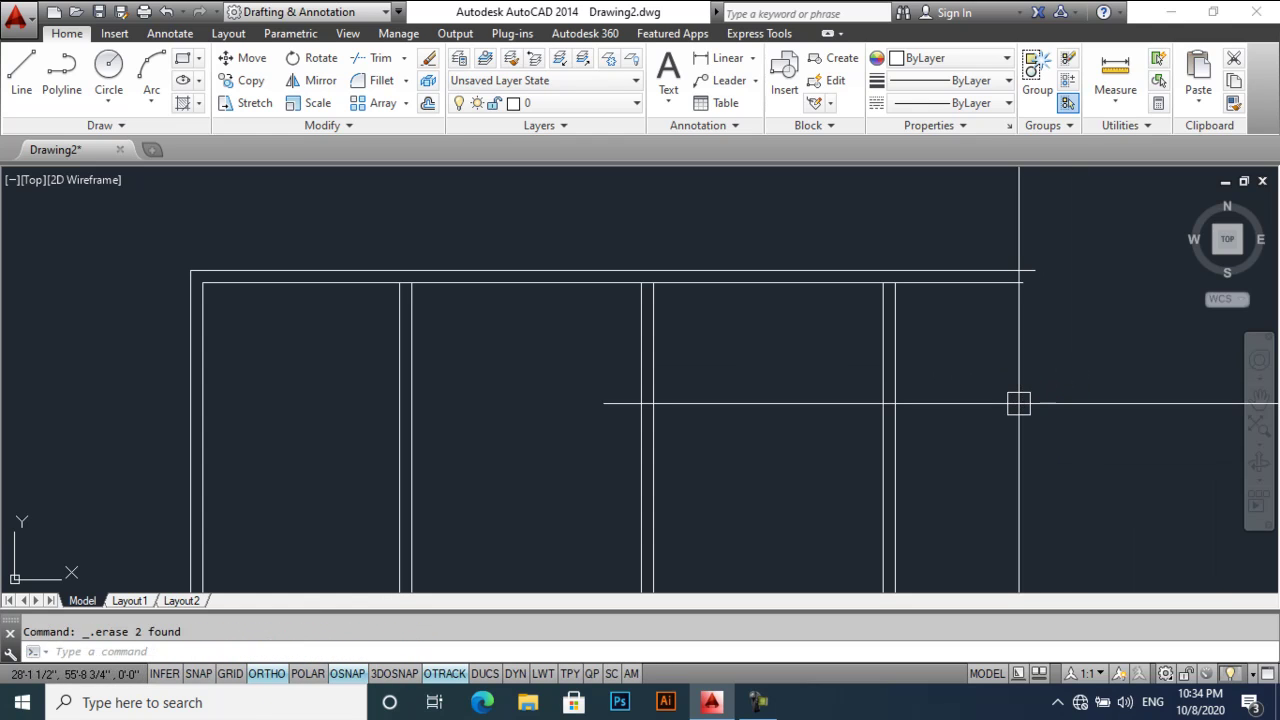
- Fillet the top wall lines with the right vertical 9" wall pair to close the corners
scroll(857, 295, "up", 4)
type("f")
key("Return")
left_click(885, 261)
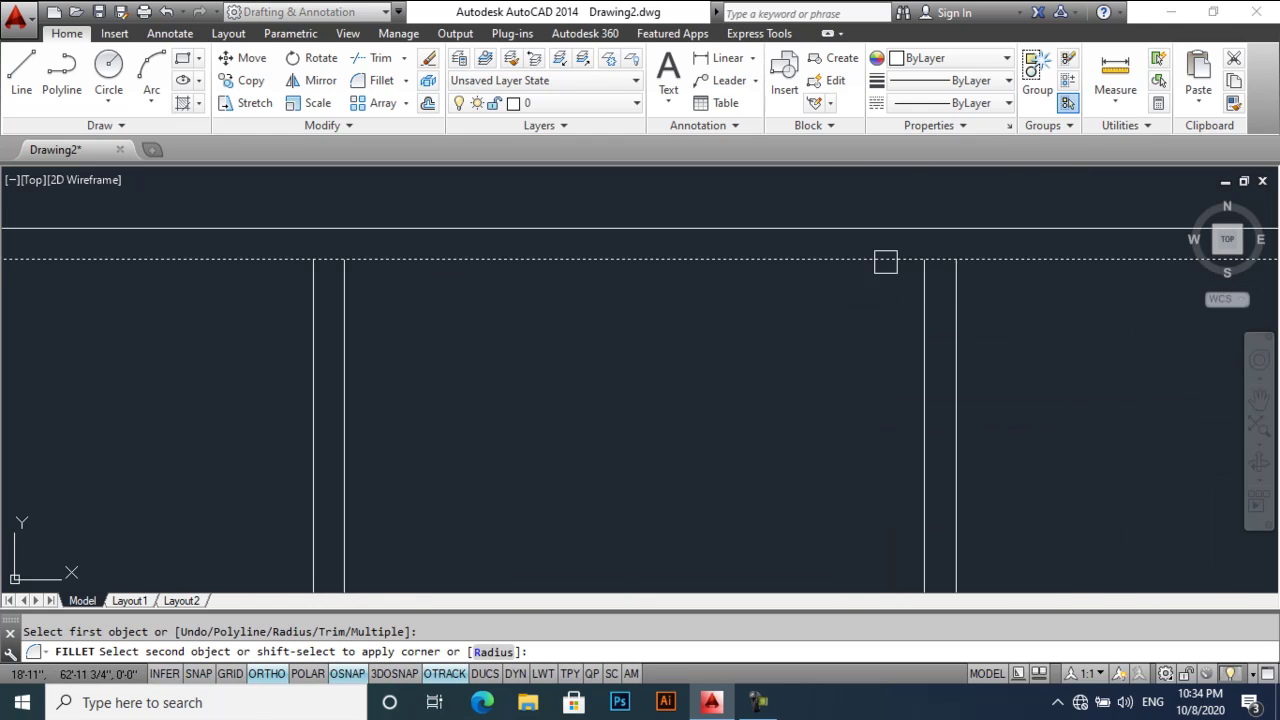
left_click(923, 297)
key("Return")
left_click(955, 286)
left_click(895, 230)
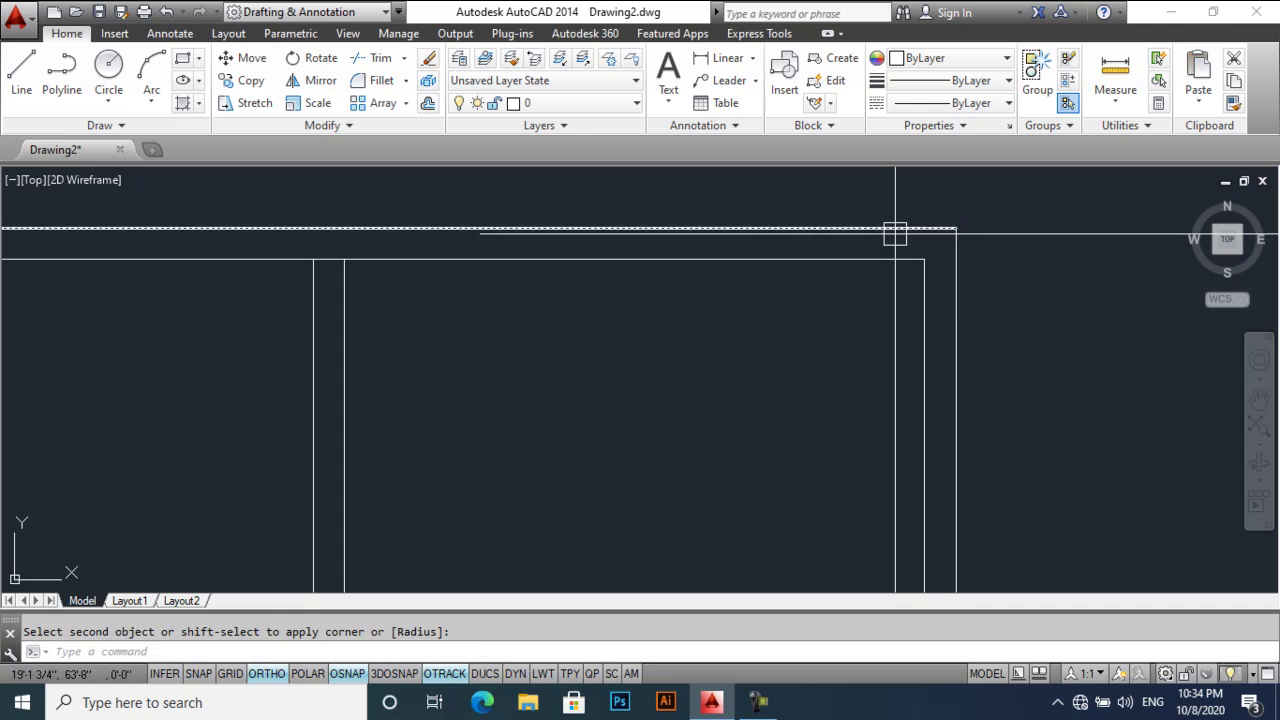
scroll(731, 323, "down", 3)
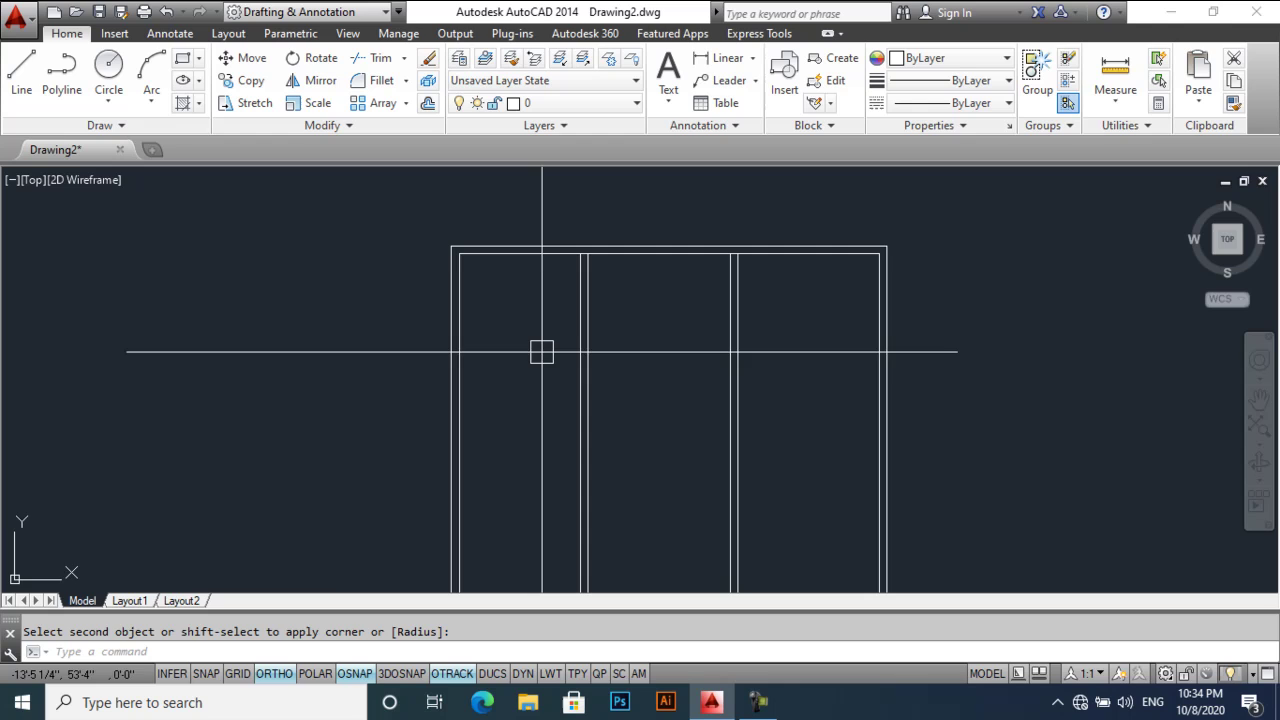
scroll(543, 330, "up", 2)
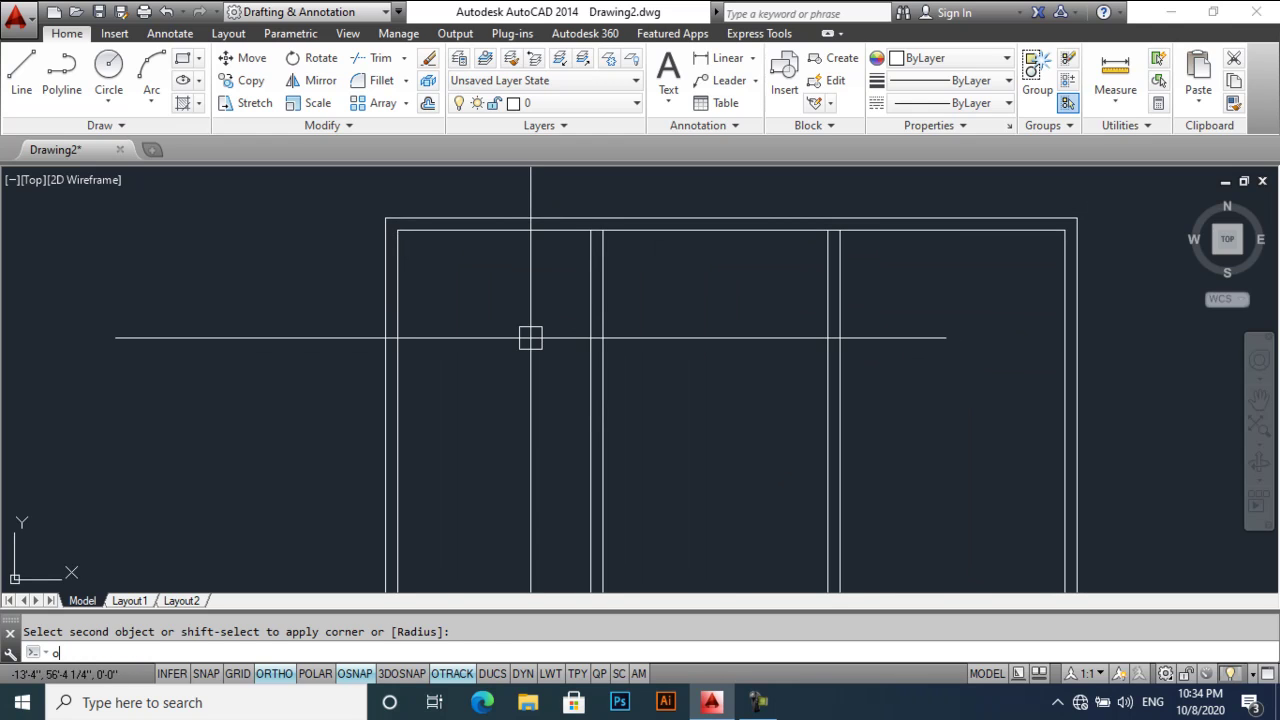
- Offset the top inner wall line 12' down, then offset that copy 8" to form a double wall
key("Return")
type("12'")
key("Return")
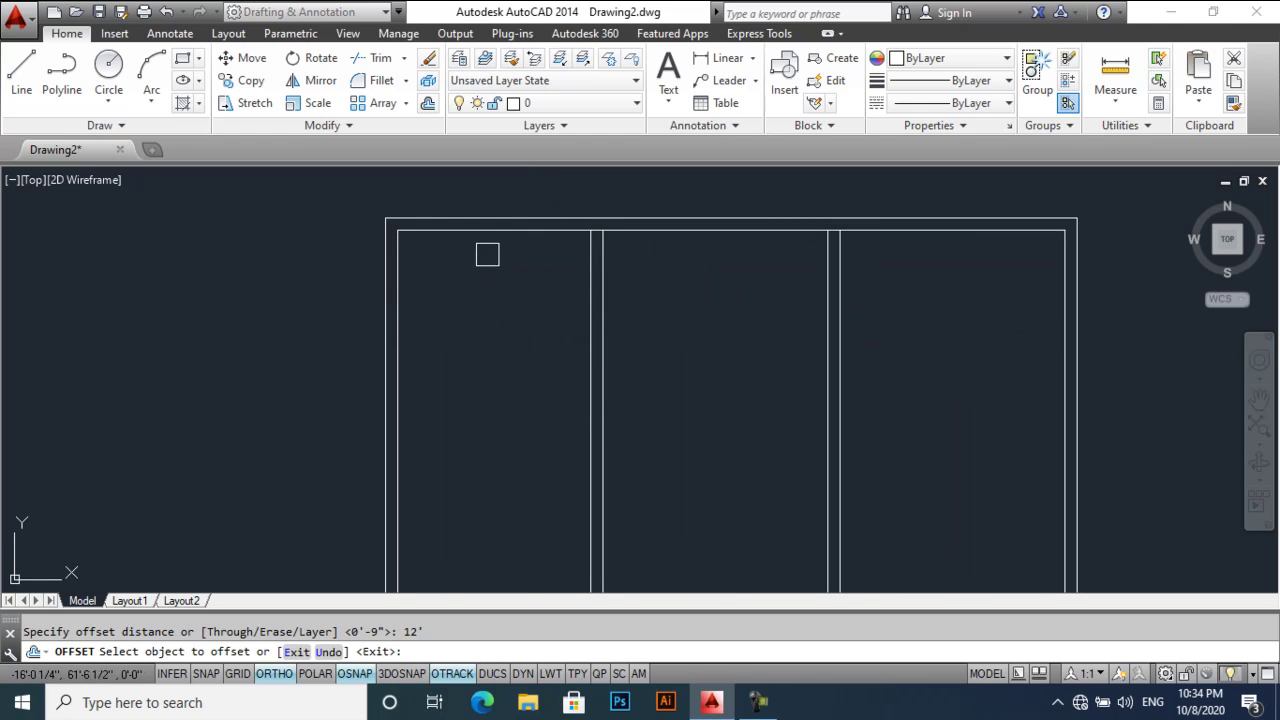
left_click(484, 232)
left_click(486, 492)
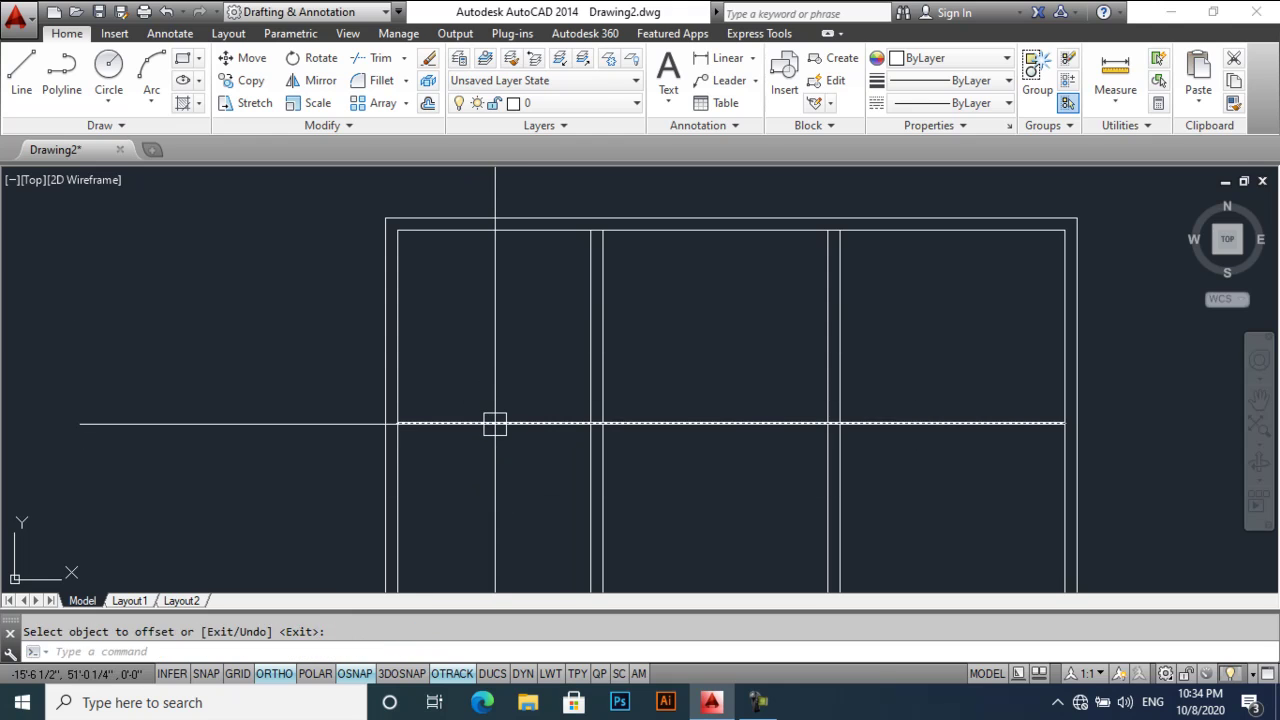
type("o")
key("Return")
type("8")
key("Return")
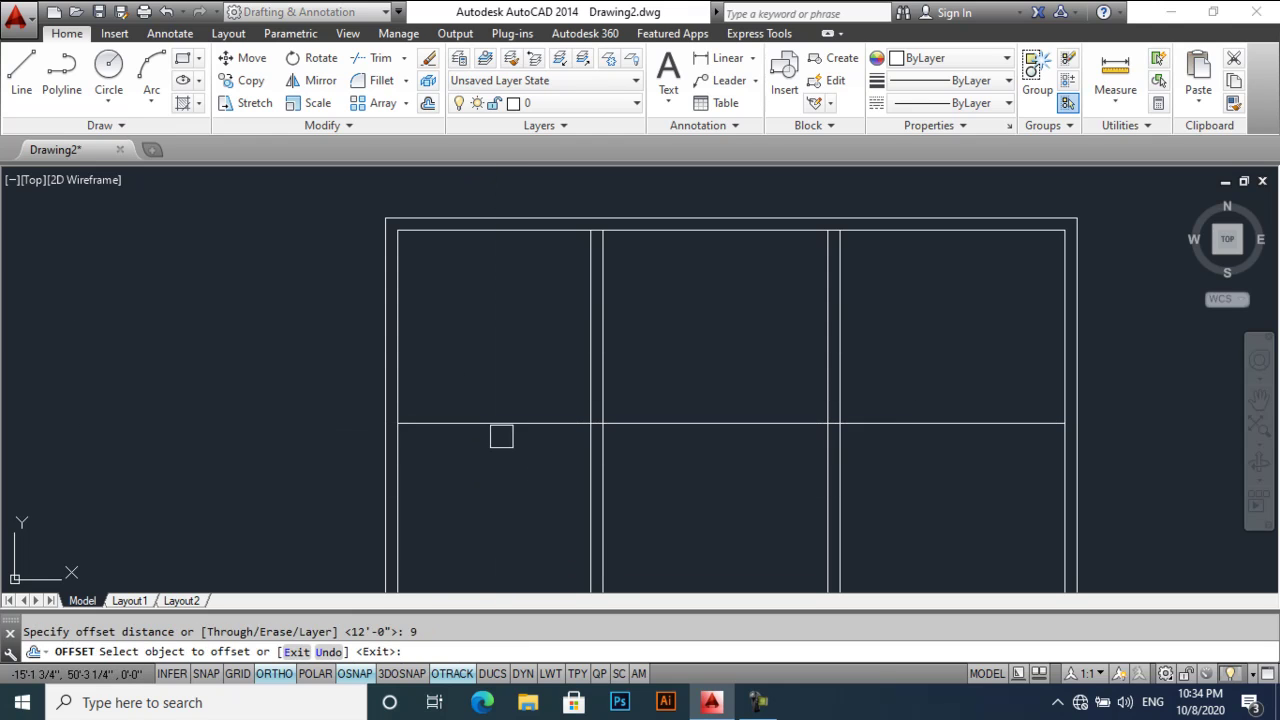
left_click(500, 424)
left_click(532, 508)
middle_click_drag(572, 500, 553, 460)
- Offset a wall line 7' further down and add a 9" parallel copy beside it
key("Return")
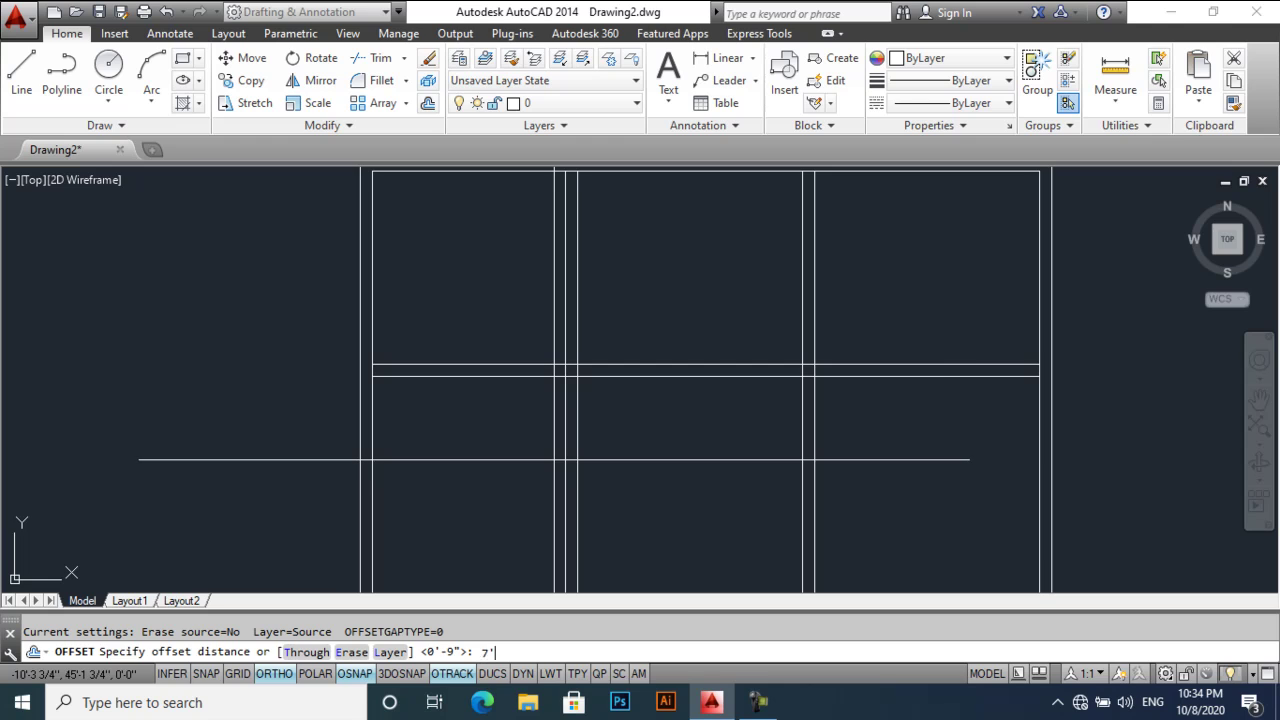
type("7'")
key("Return")
left_click(520, 377)
left_click(523, 445)
middle_click_drag(552, 483, 635, 400)
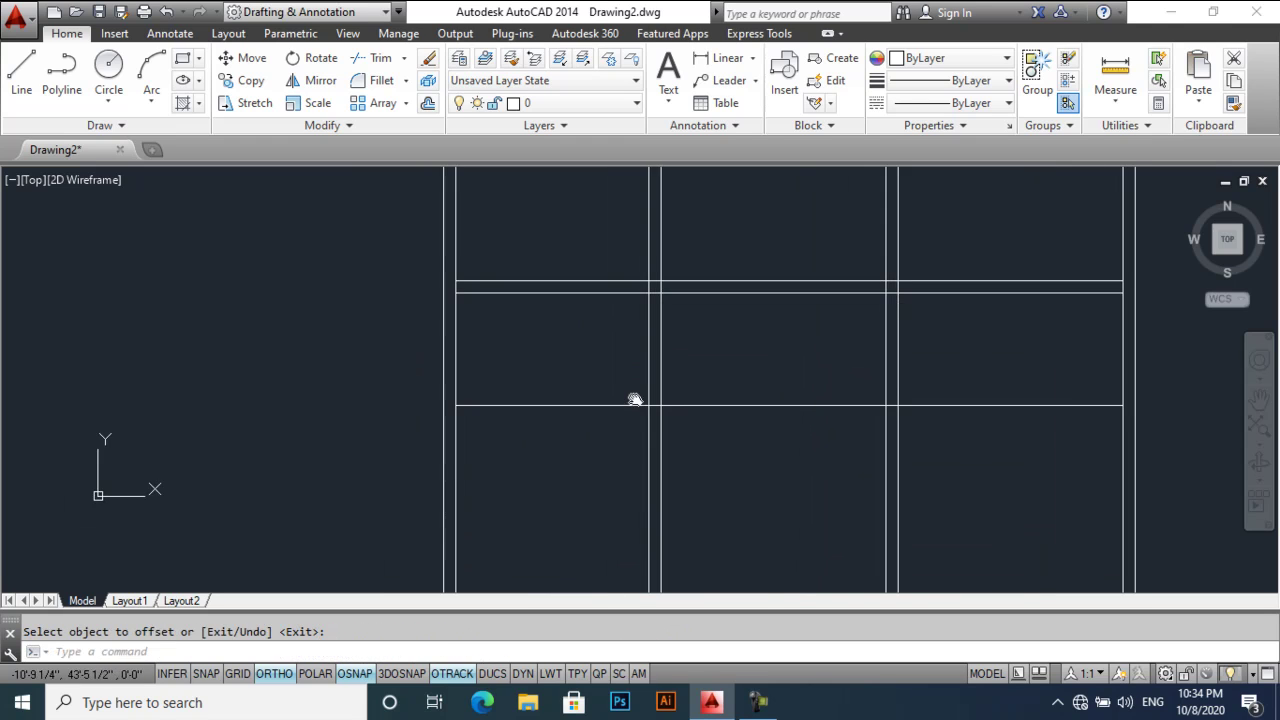
scroll(635, 400, "down", 2)
key("Return")
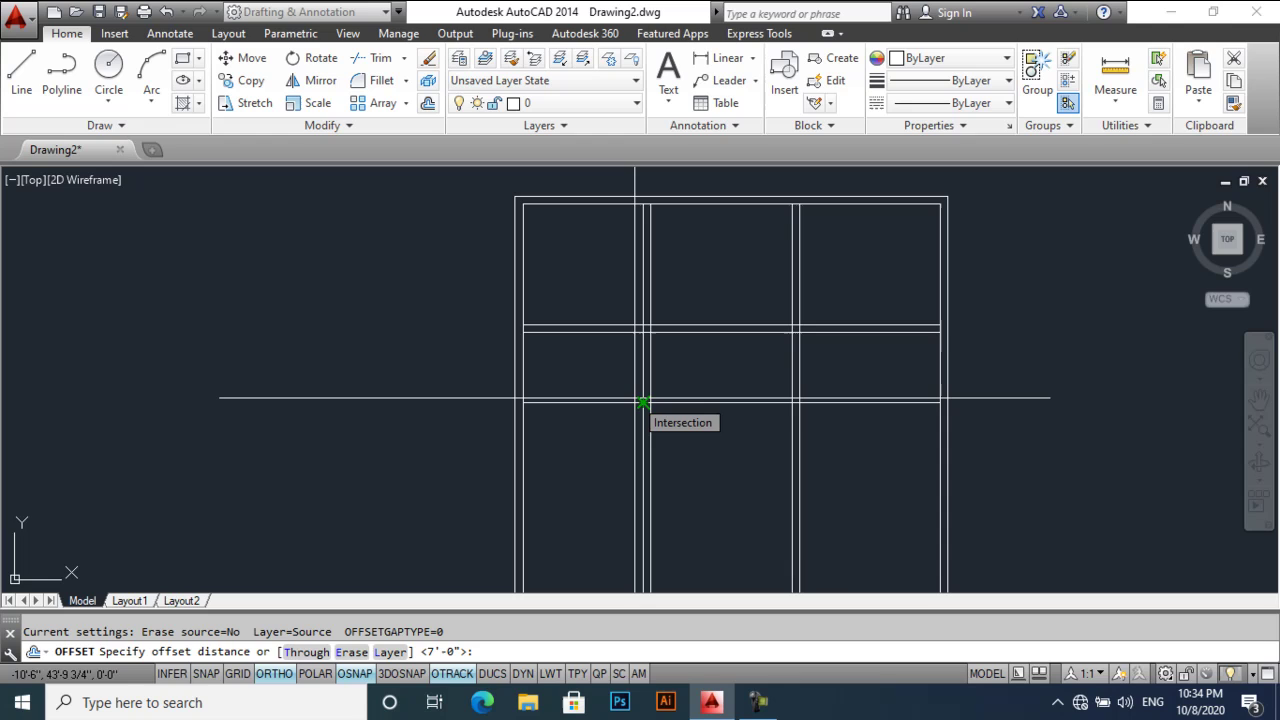
type("9")
key("Return")
left_click(600, 400)
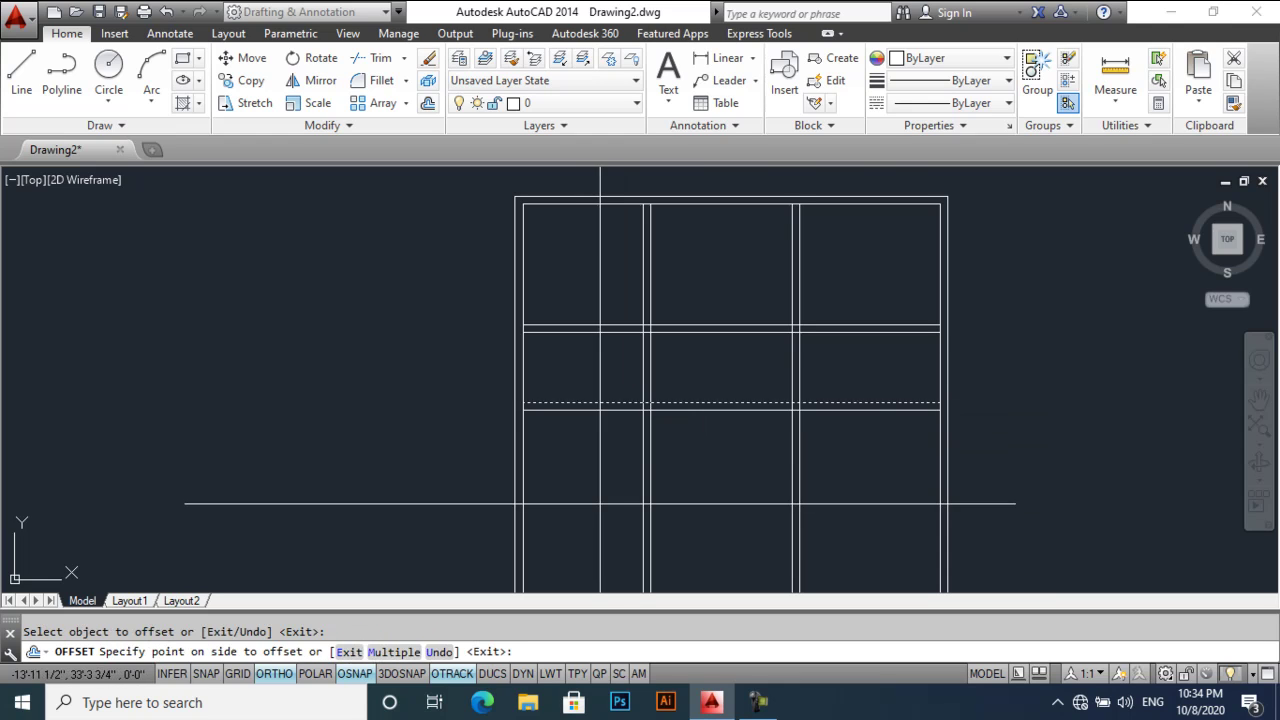
left_click(600, 500)
middle_click_drag(600, 468, 606, 440)
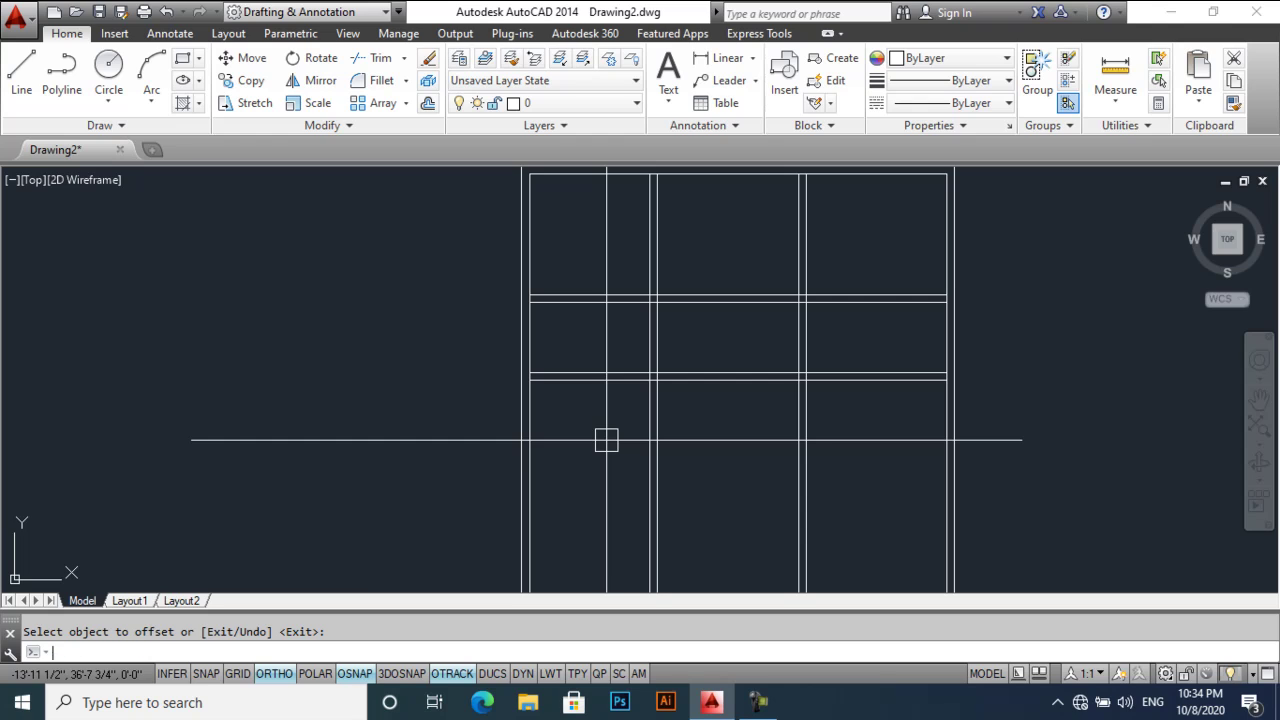
- Offset a wall line 16' down and add a 6" copy just below it
key("Return")
key("Return")
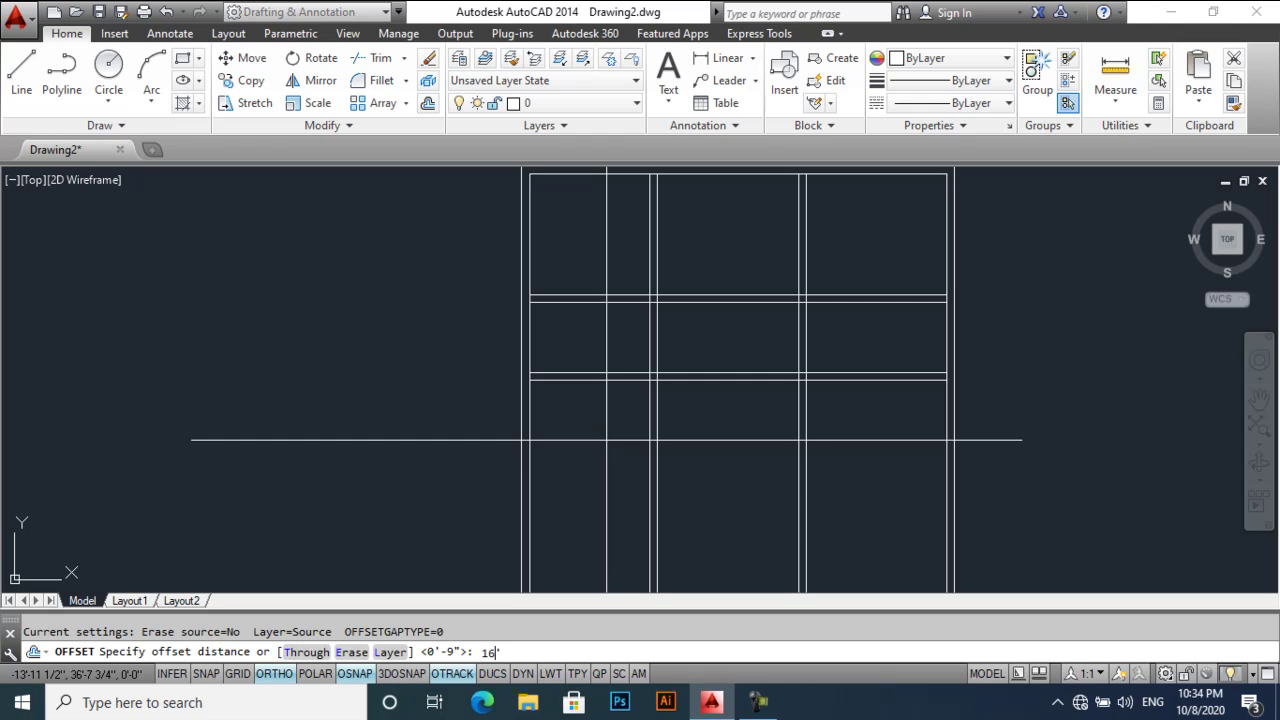
key("Return")
left_click(588, 380)
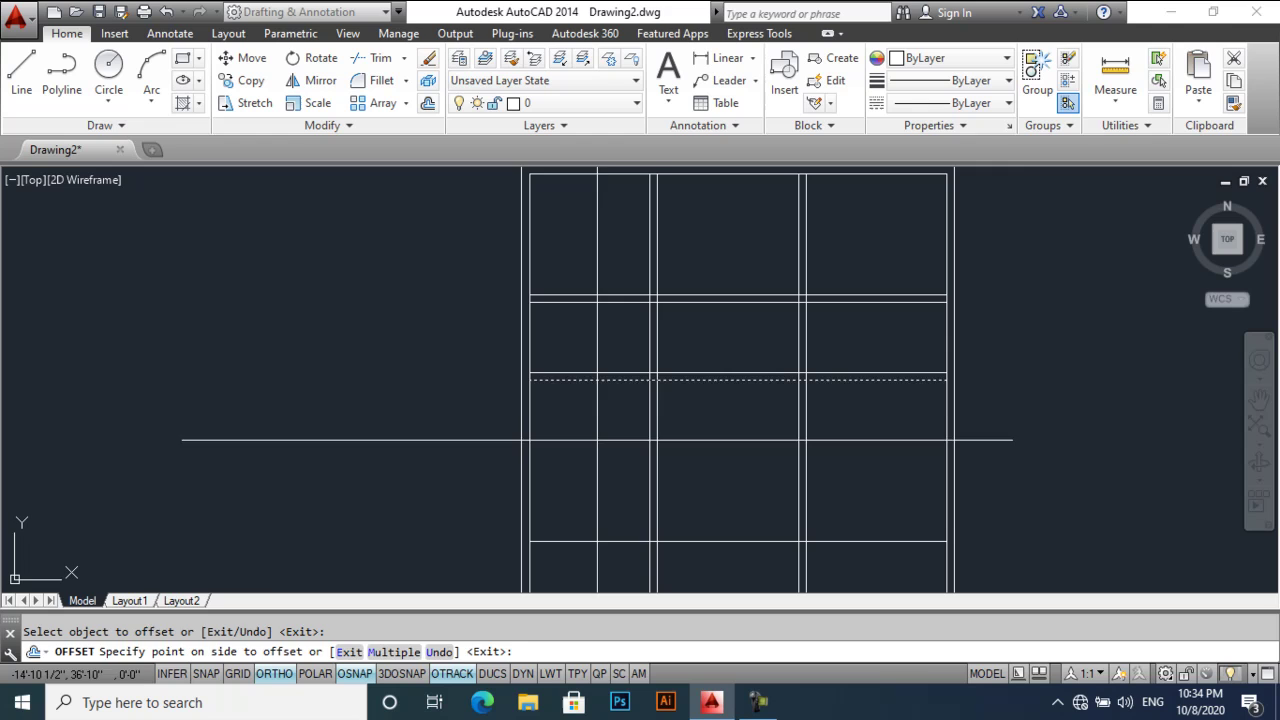
left_click(606, 466)
key("Return")
middle_click_drag(606, 466, 618, 408)
key("Return")
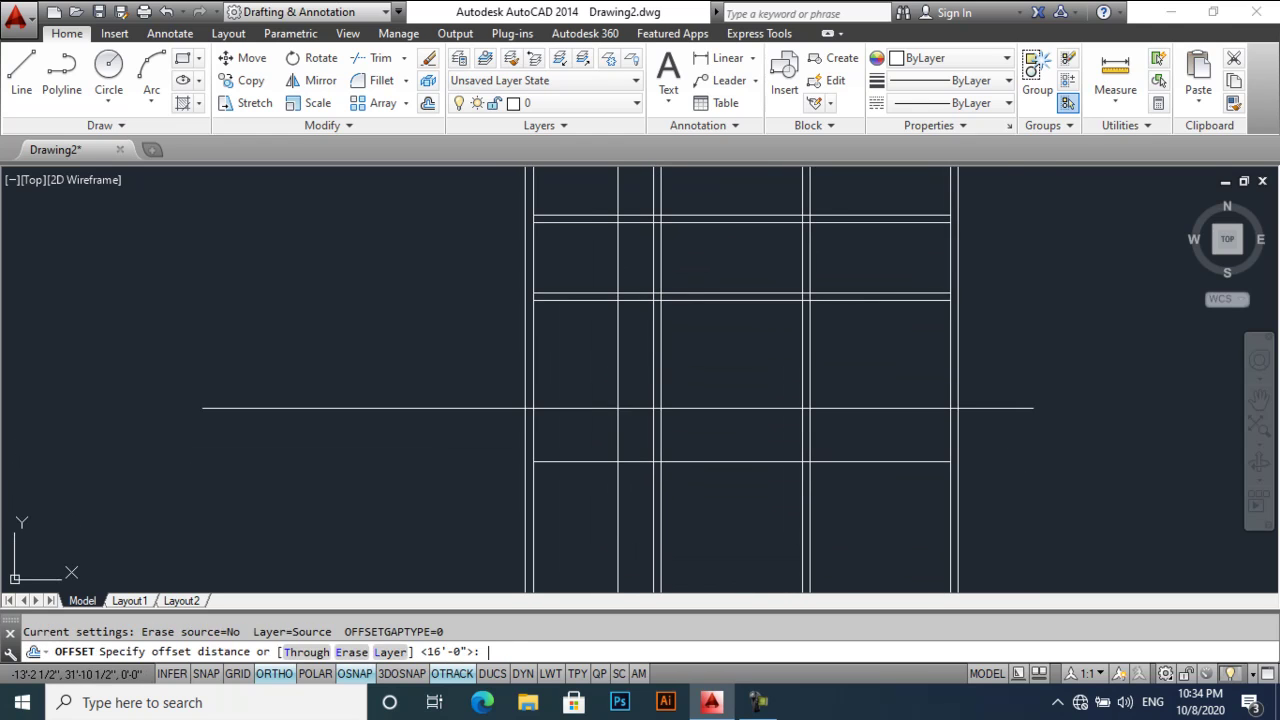
type("6")
key("Return")
left_click(609, 462)
left_click(611, 549)
middle_click_drag(611, 549, 603, 464)
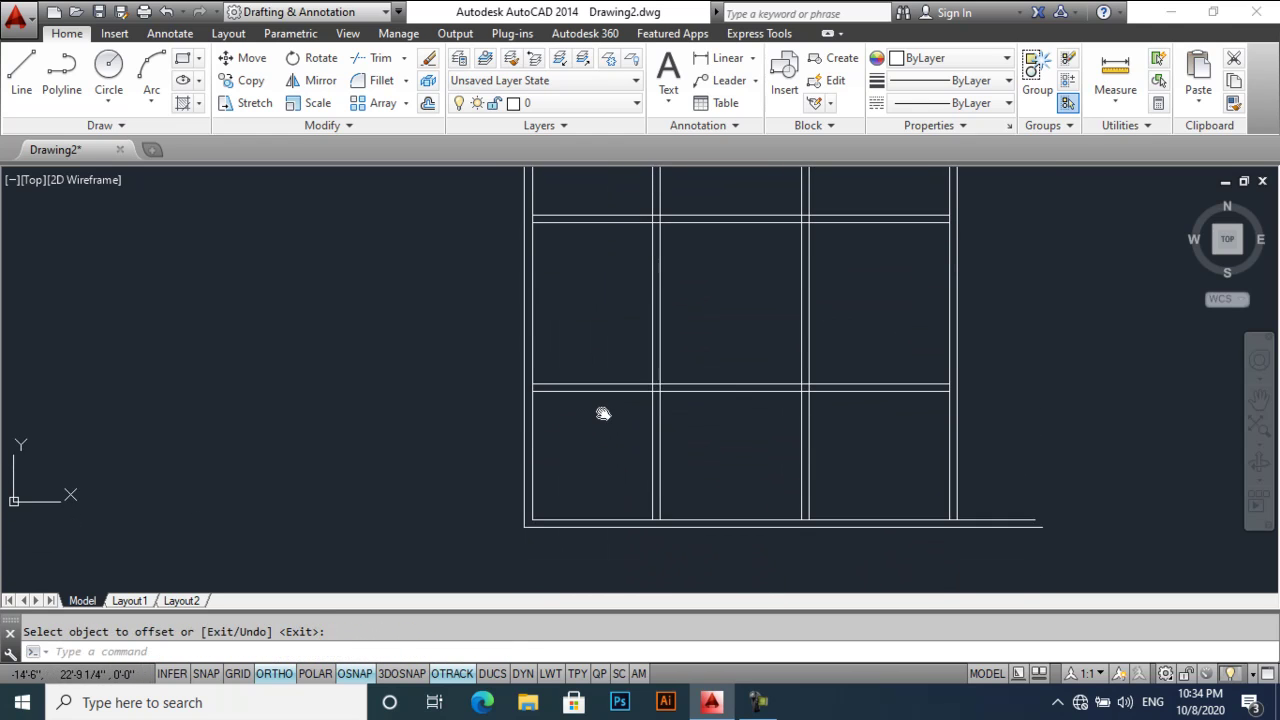
key("Return")
- Erase the stray bottom horizontal lines
left_click_drag(608, 477, 572, 540)
key("Delete")
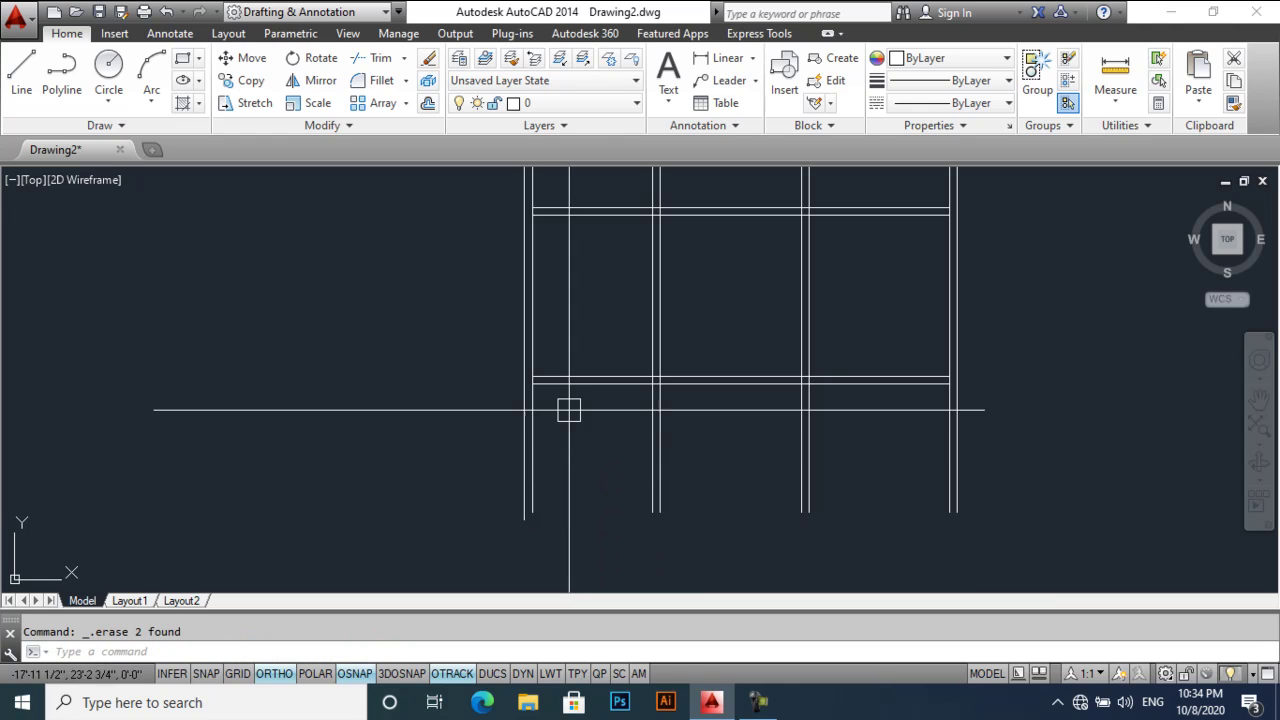
scroll(566, 423, "up", 4)
- Fillet the horizontal and vertical wall lines into closed corners
type("f")
key("Return")
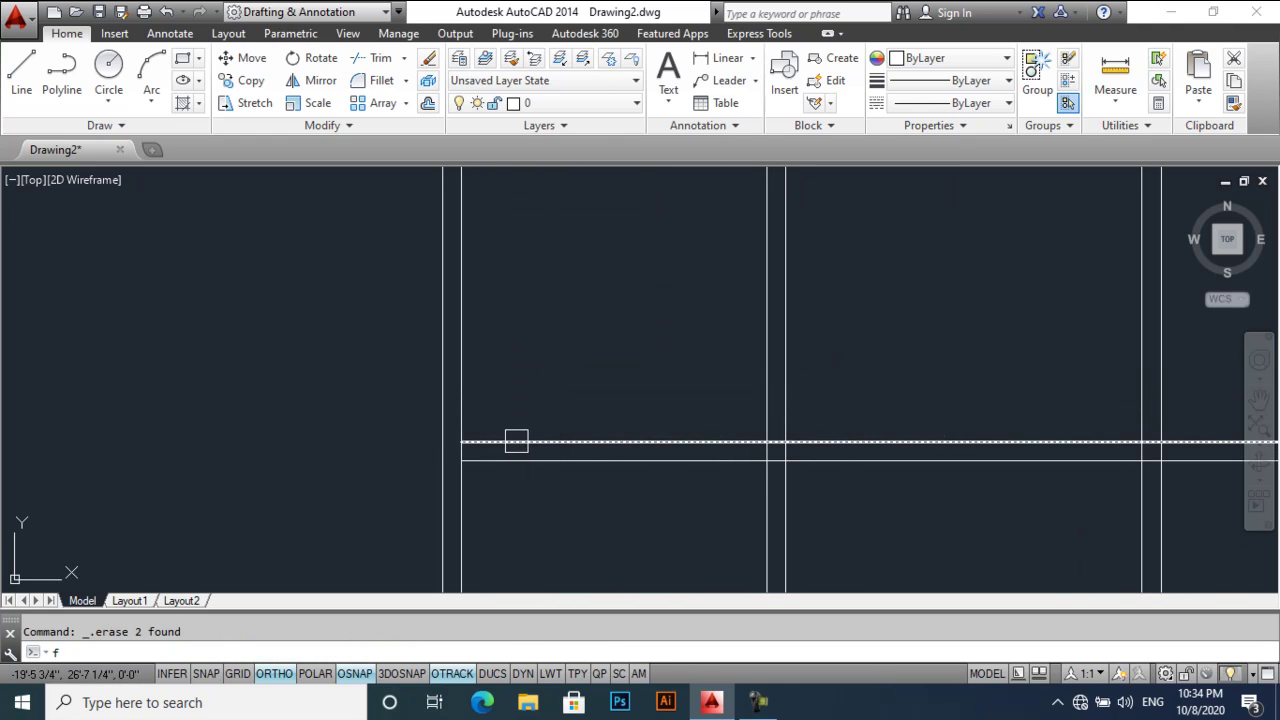
left_click(514, 439)
left_click(466, 406)
key("Return")
left_click(433, 403)
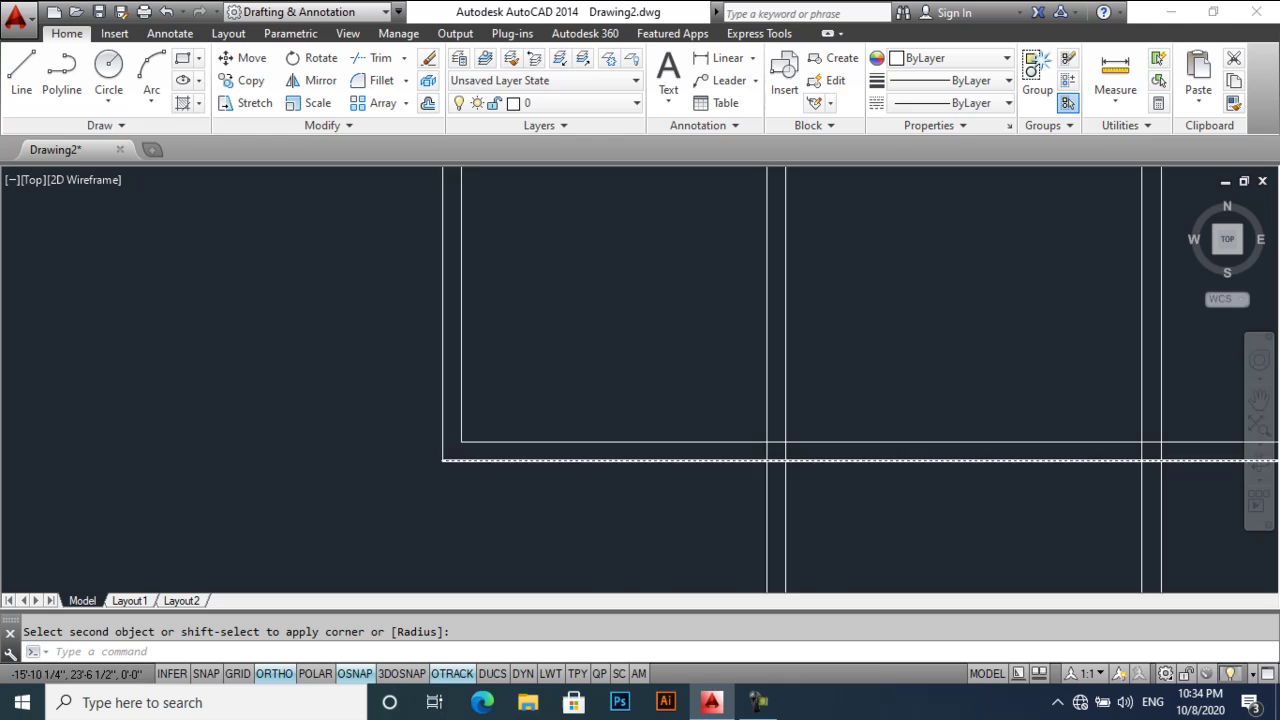
scroll(597, 391, "down", 3)
scroll(585, 370, "up", 2)
scroll(586, 370, "up", 2)
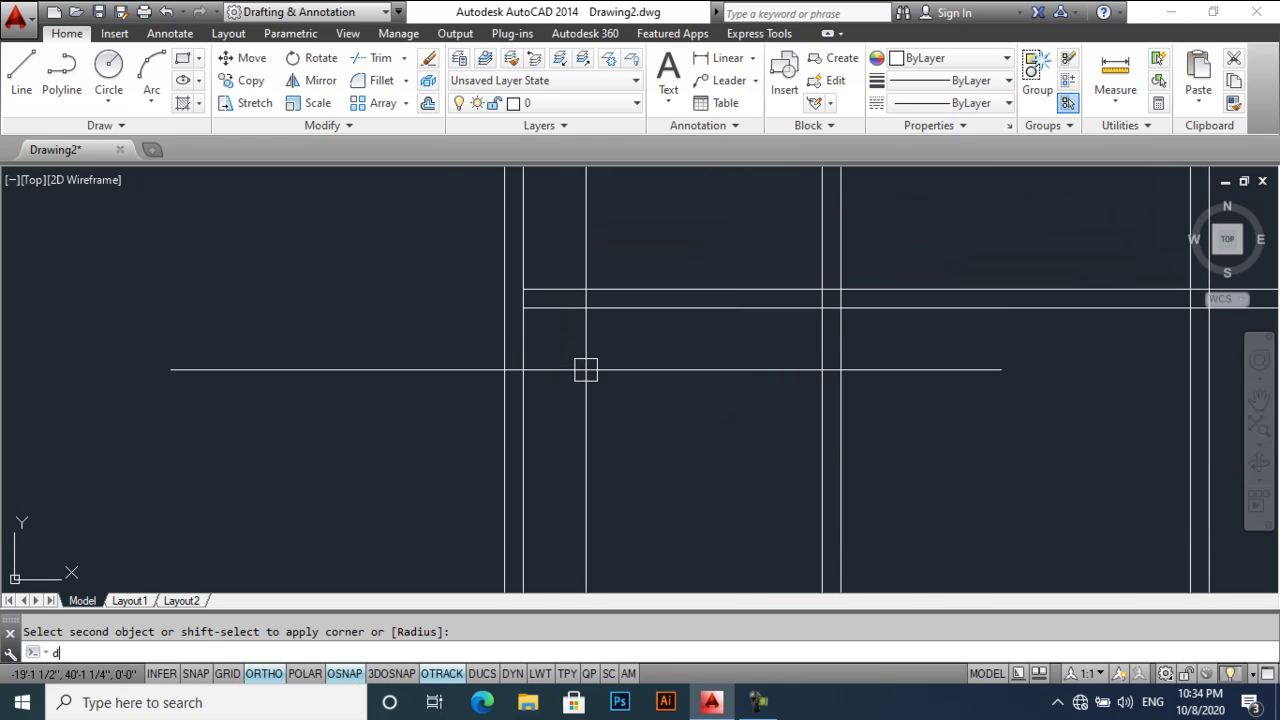
- Measure the spacing between the wall lines with DIST, confirming 12'-0"
type("di")
middle_click_drag(583, 369, 521, 309)
key("Return")
left_click(521, 309)
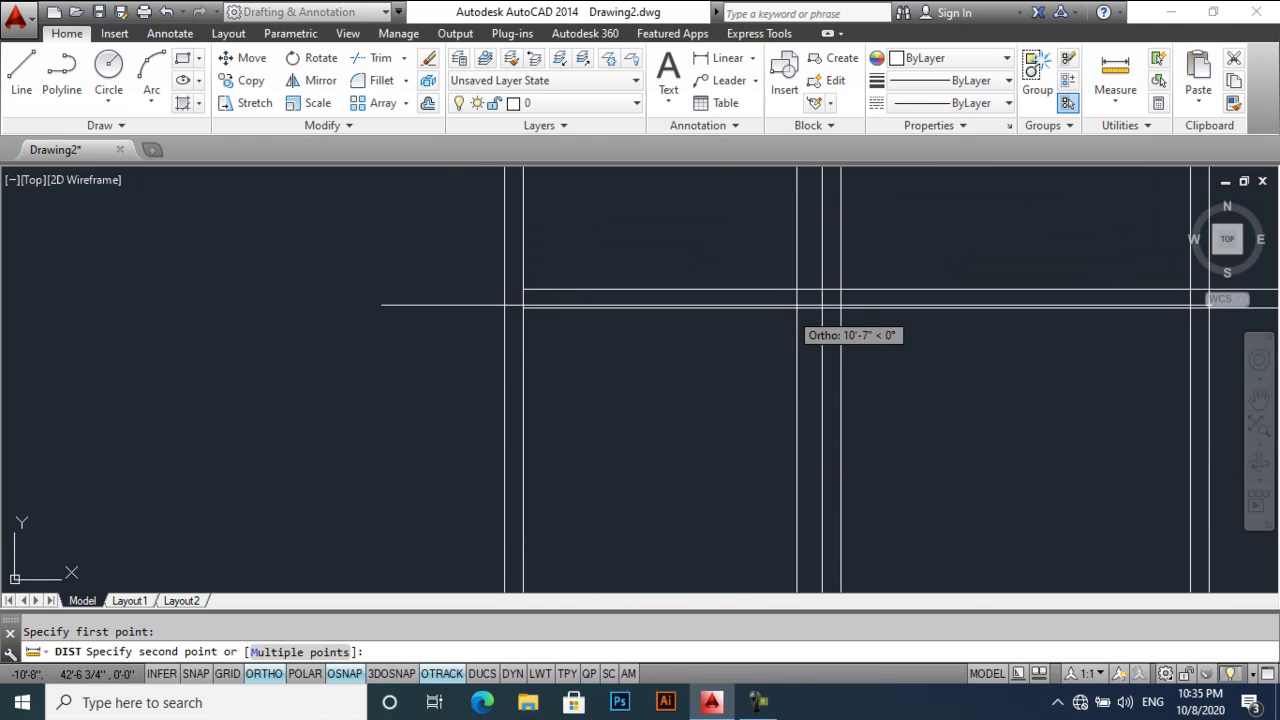
left_click(822, 307)
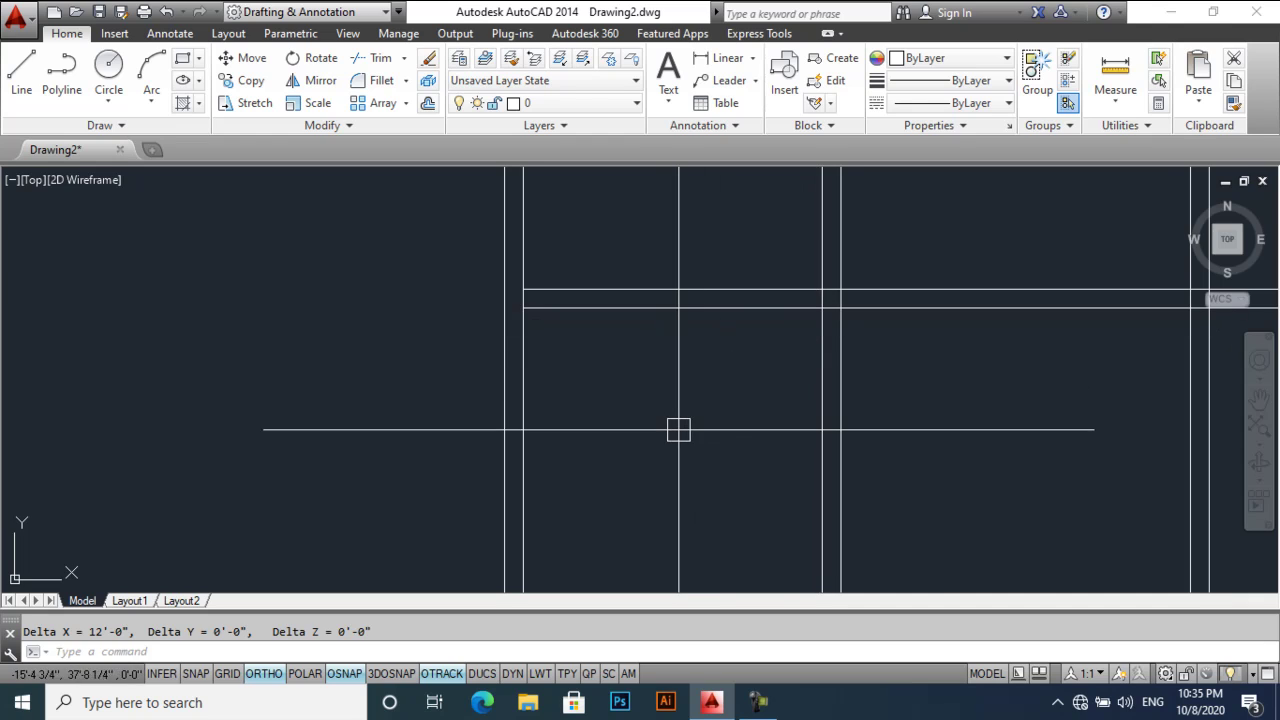
middle_click_drag(677, 431, 693, 413)
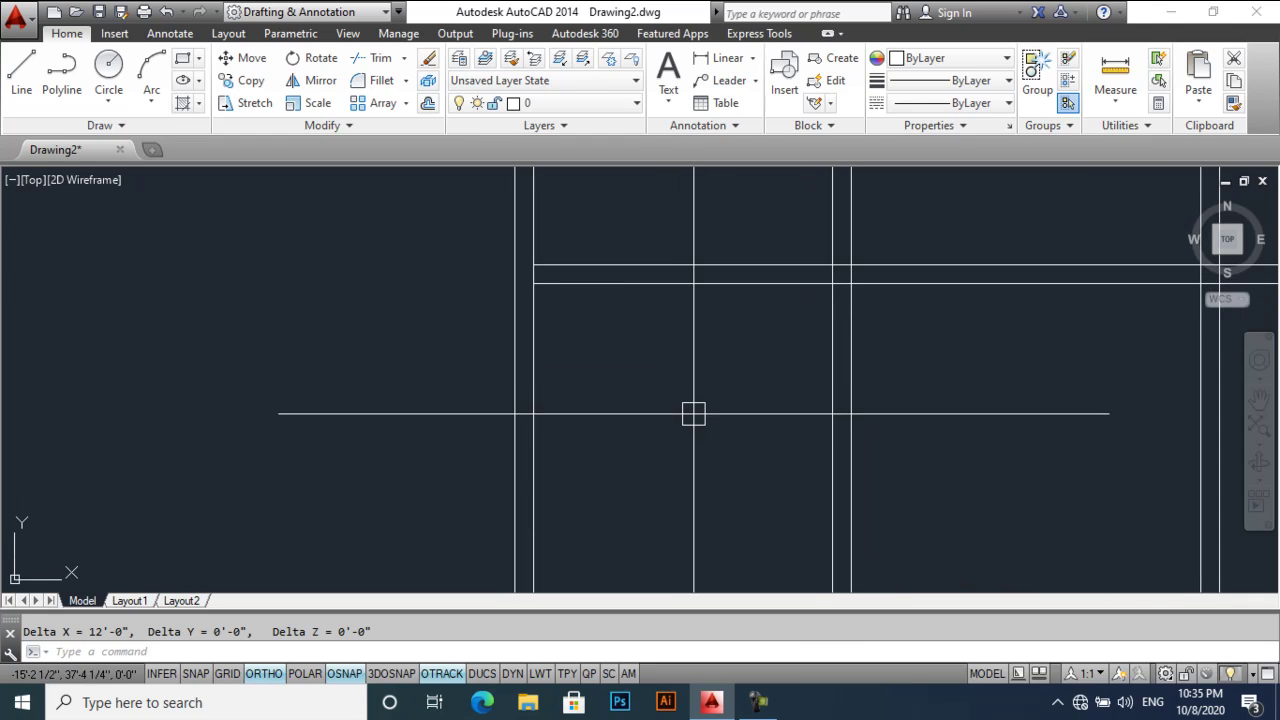
type("o")
key("Return")
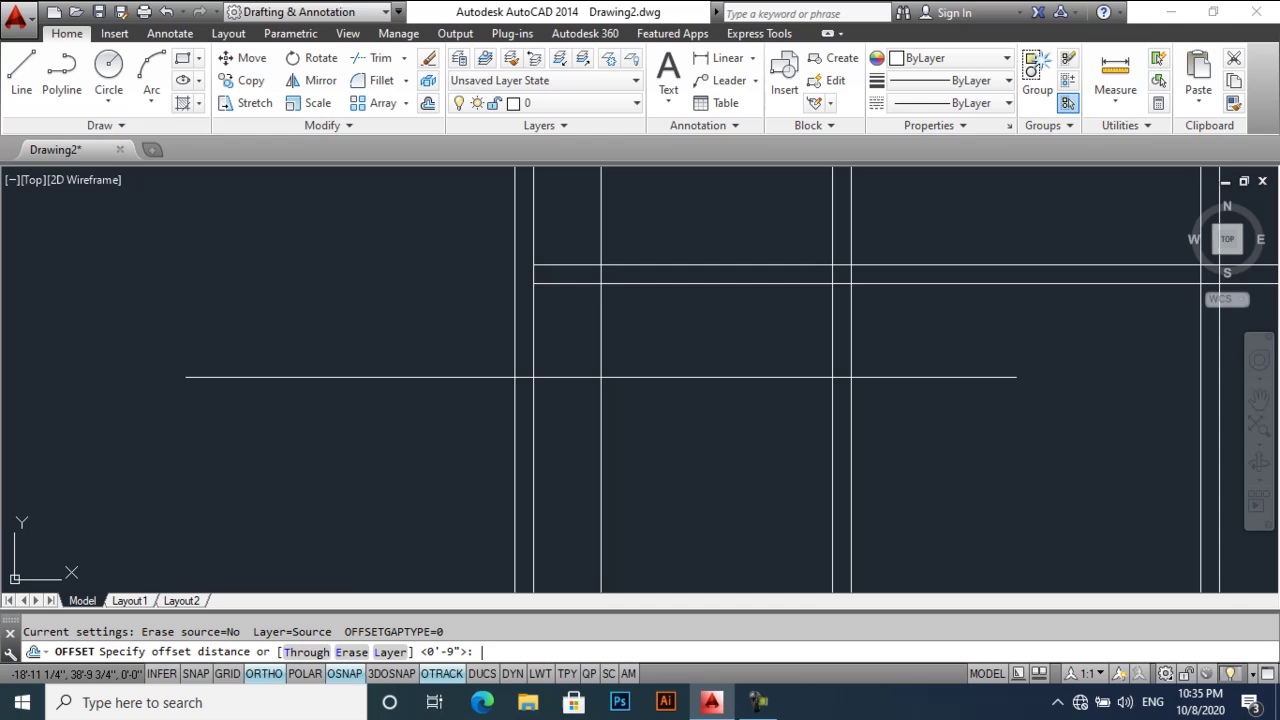
type("3'")
key("Return")
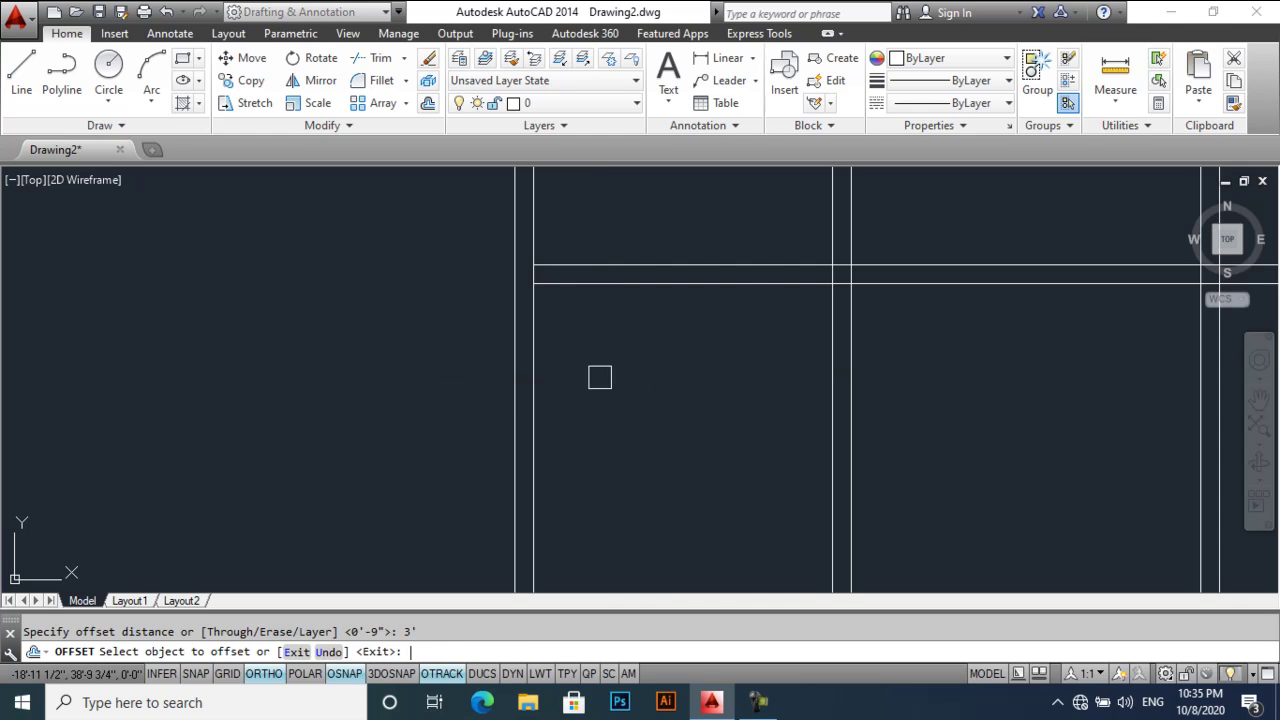
left_click(515, 389)
left_click(437, 396)
key("Return")
key("Return")
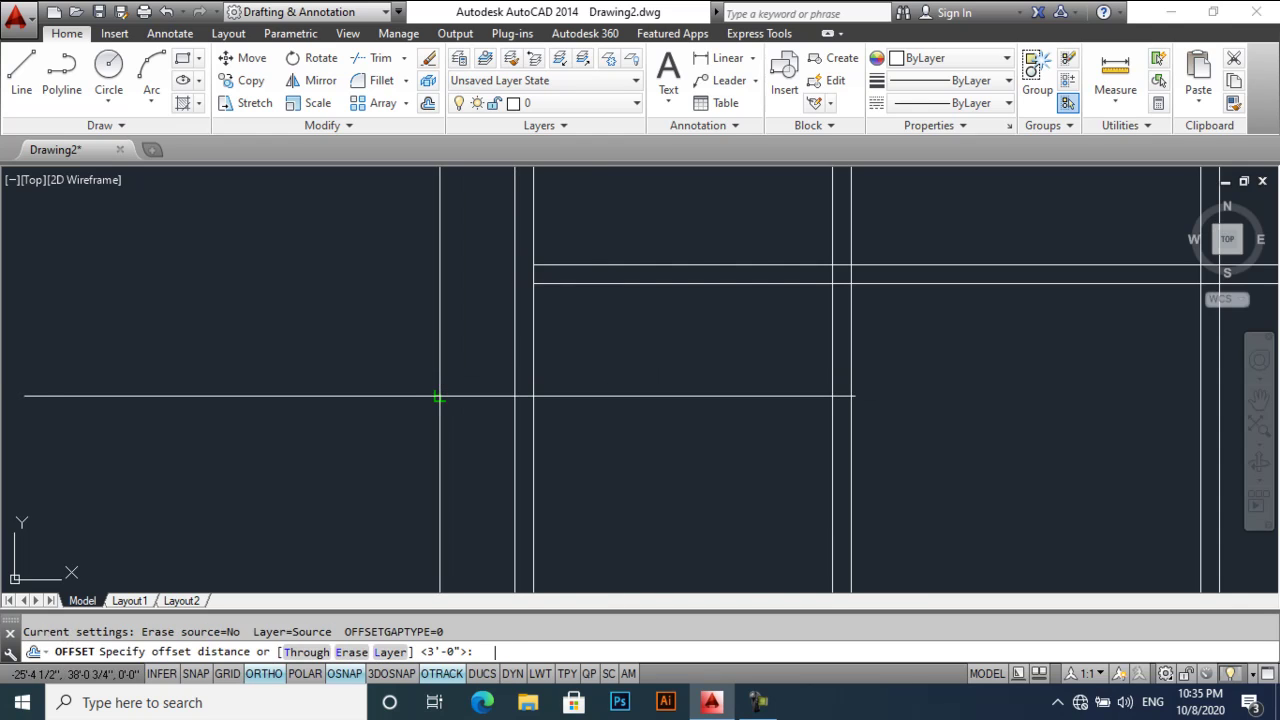
type("9")
key("Return")
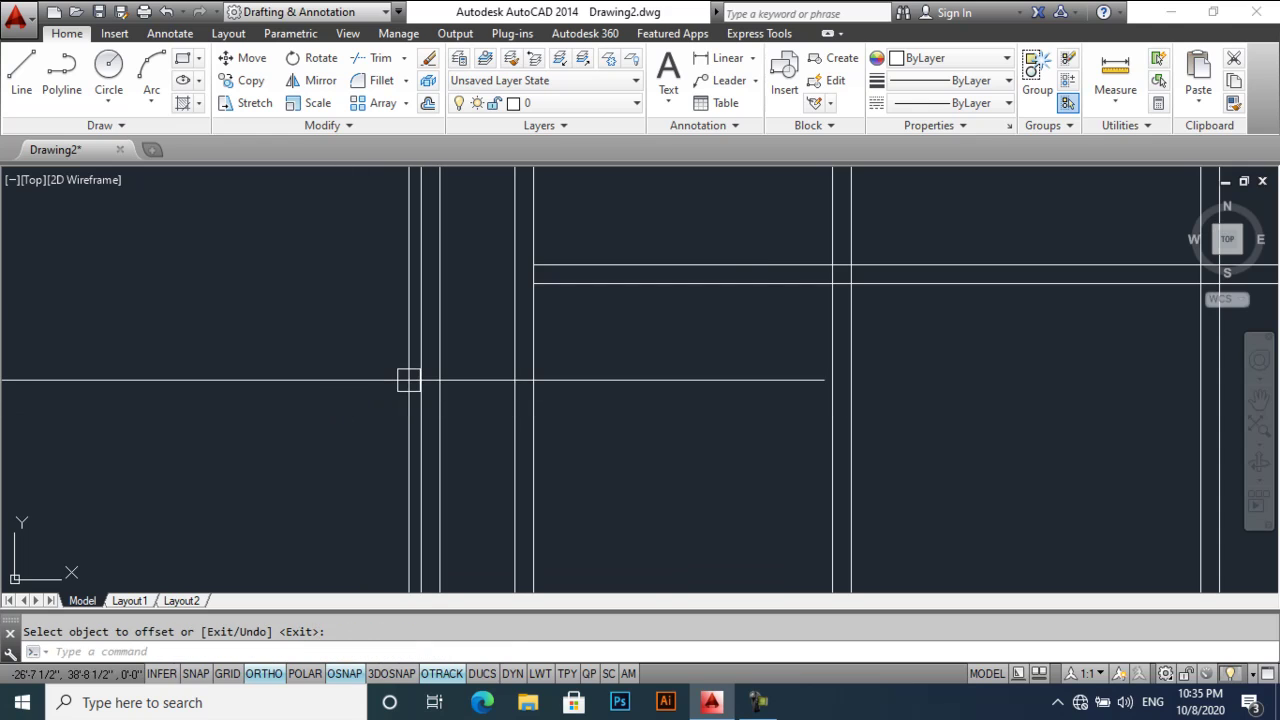
type("f")
key("Return")
left_click(440, 346)
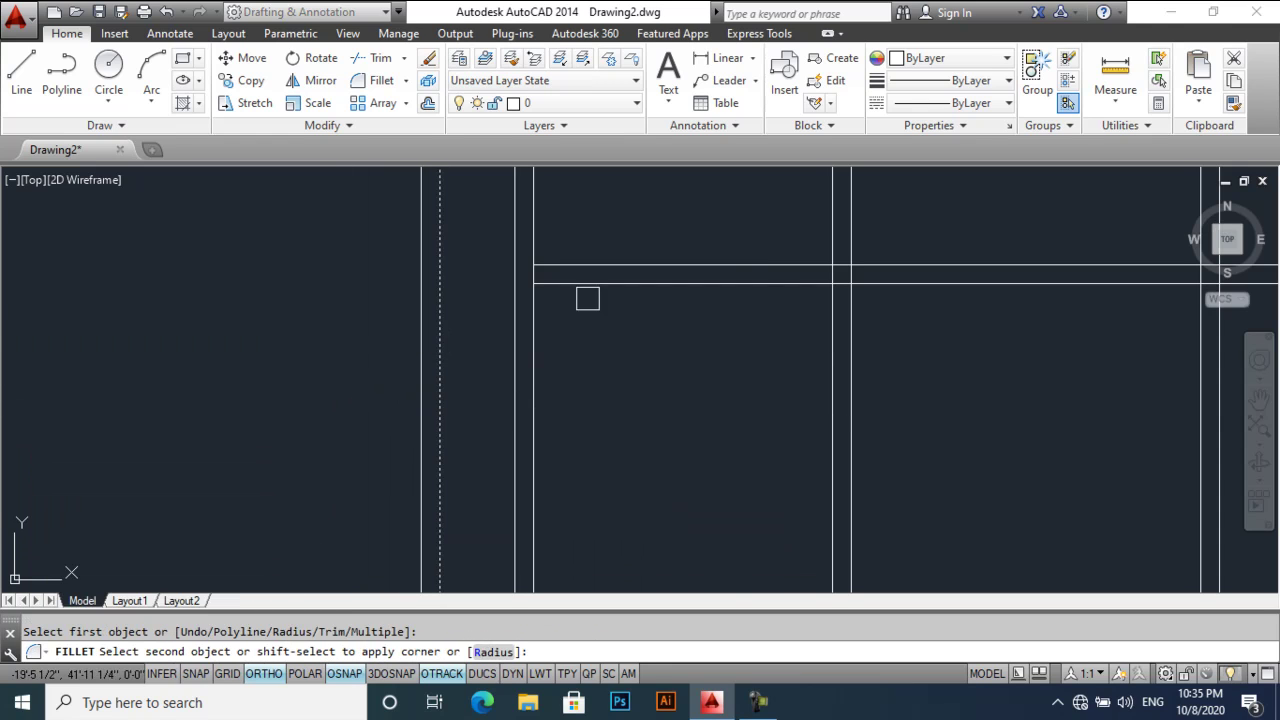
key("Return")
left_click(420, 311)
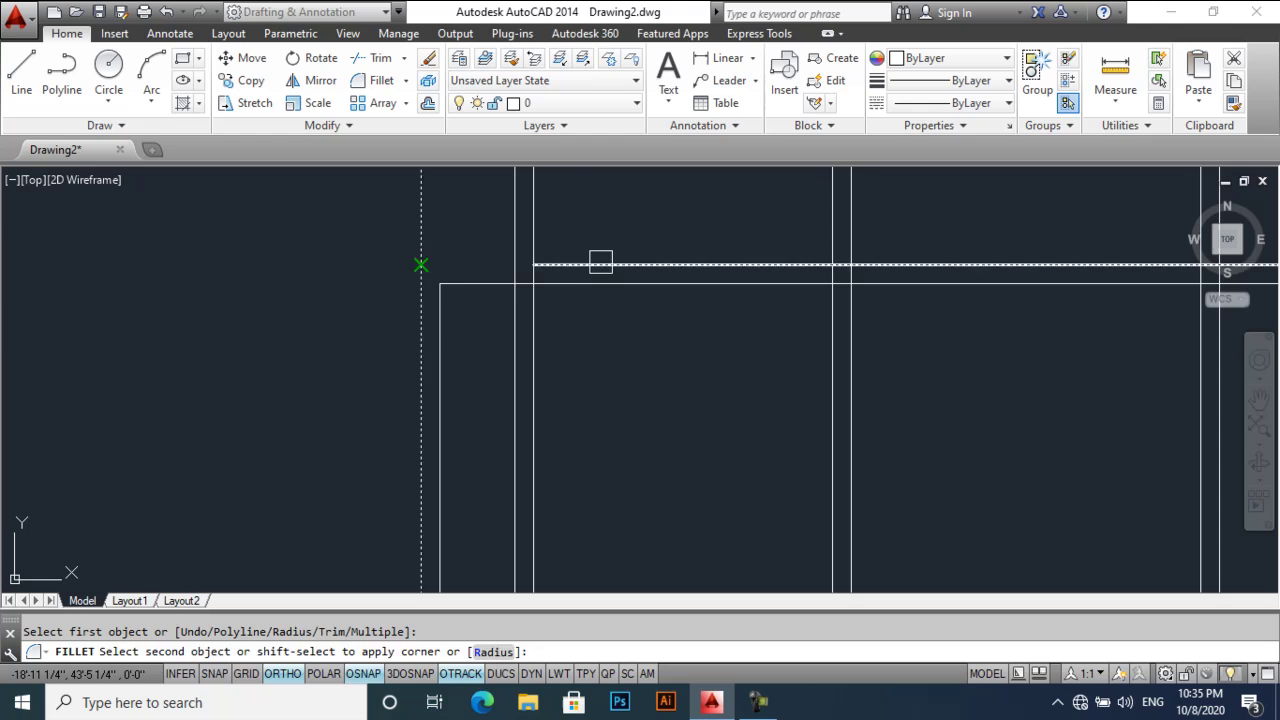
left_click(600, 266)
key("Escape")
type("tr")
key("Return")
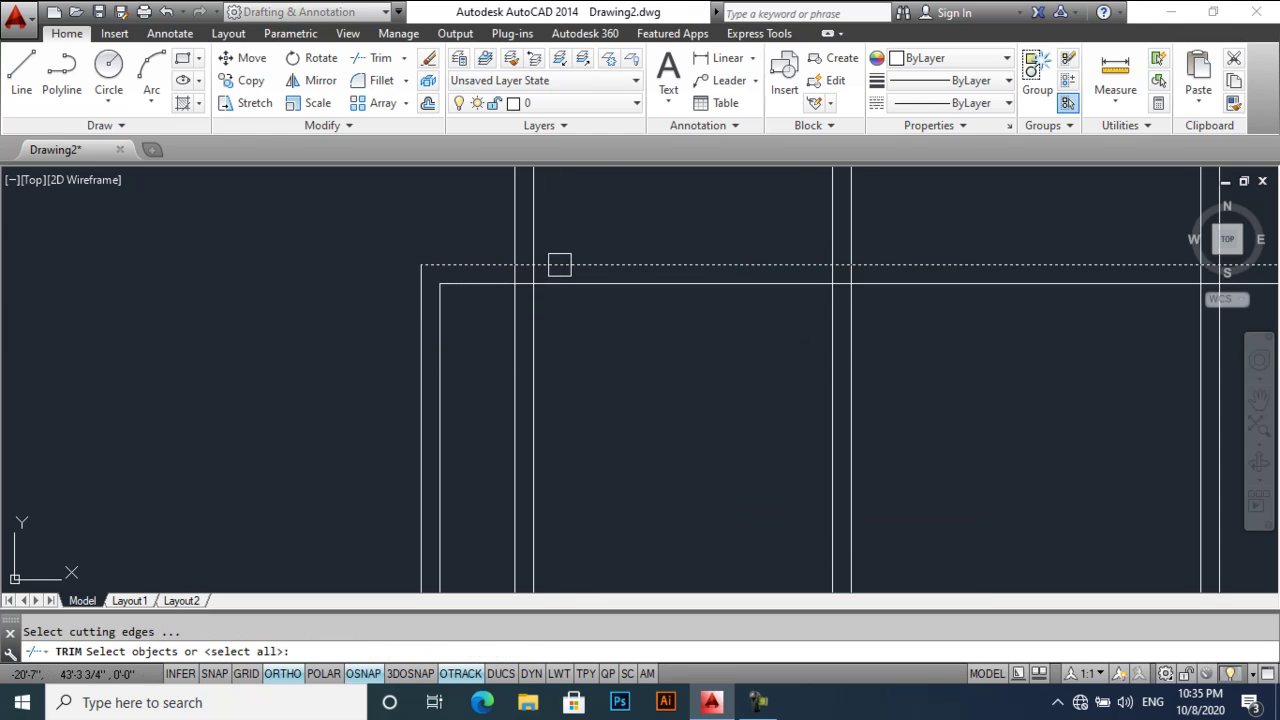
key("Return")
left_click(487, 346)
left_click(560, 320)
scroll(563, 318, "down", 2)
key("Return")
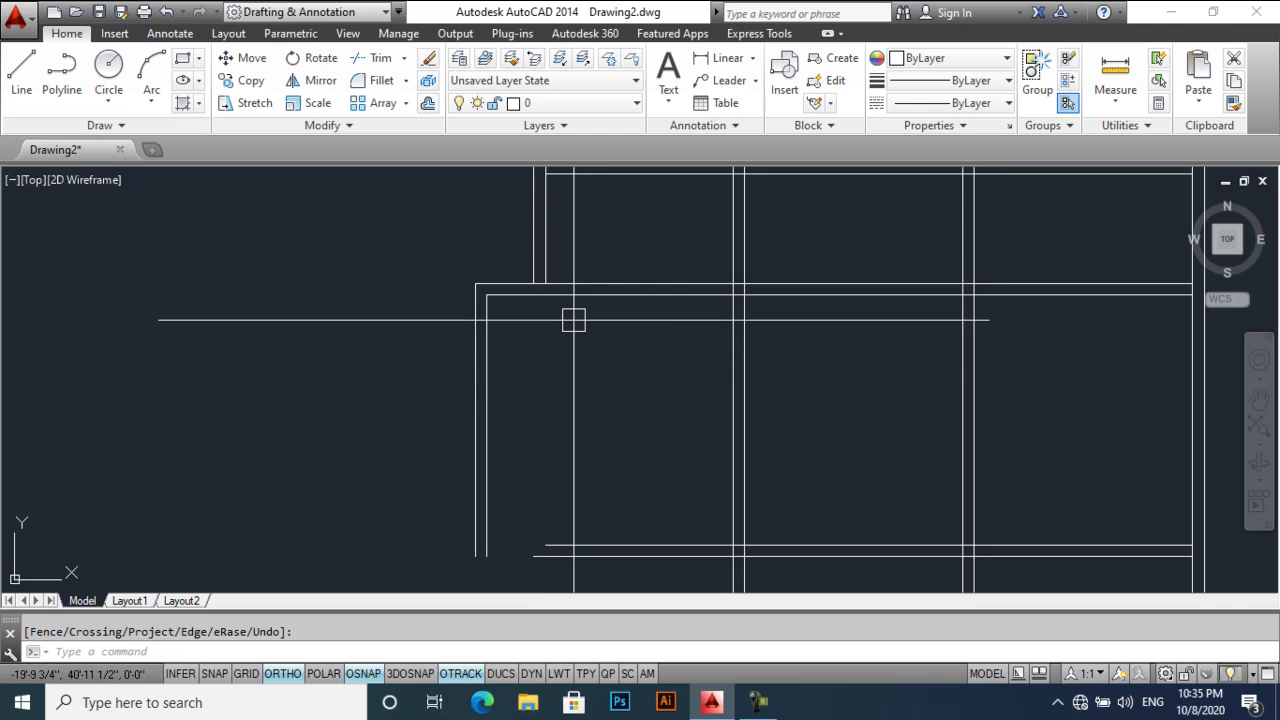
mouse_move(607, 226)
middle_mouse_down()
mouse_move(607, 342)
mouse_move(606, 297)
middle_mouse_up()
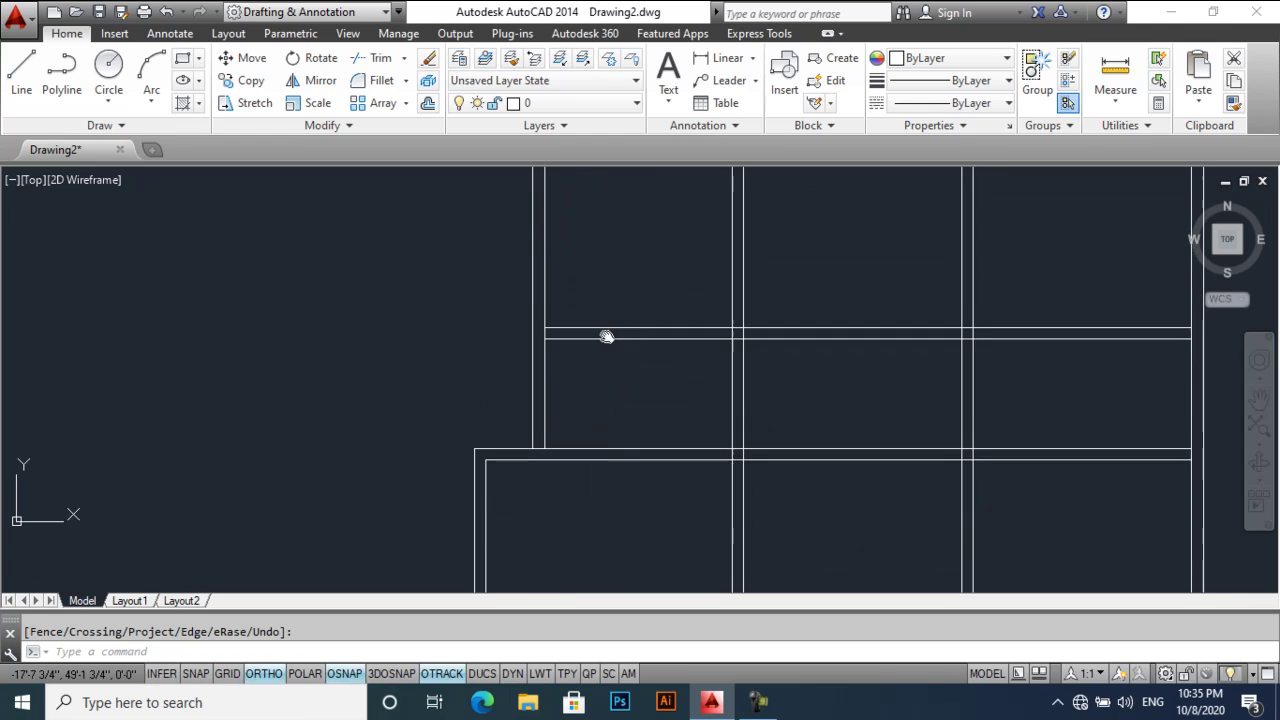
middle_click_drag(606, 380, 597, 331)
type("d poi")
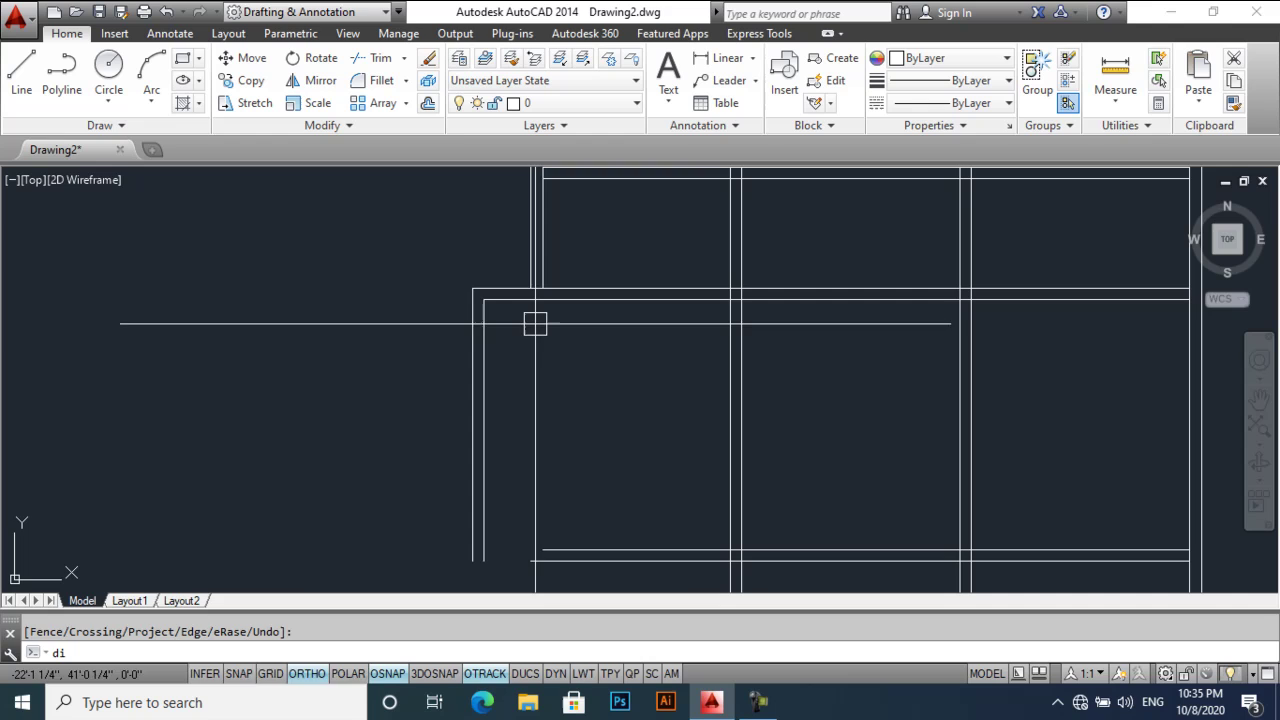
- Measure the current wall width from the corner with DIST
key("Return")
left_click(475, 291)
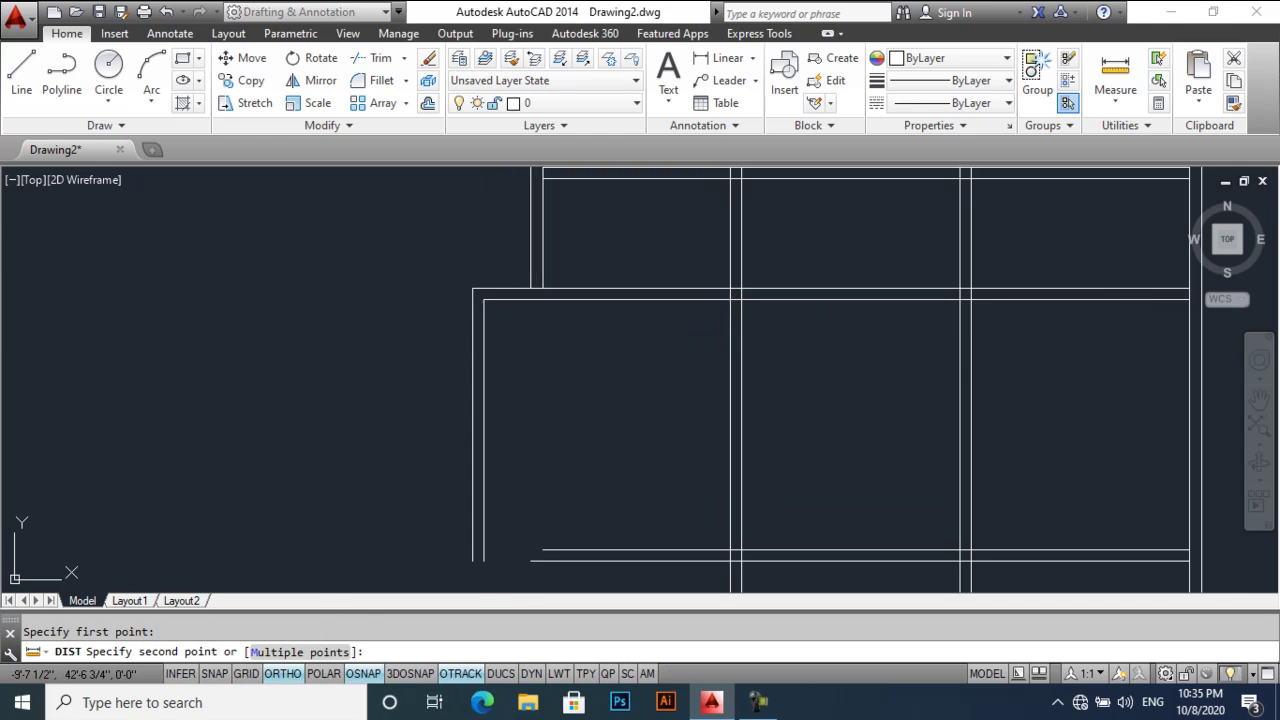
left_click(741, 300)
middle_click_drag(531, 372, 543, 357)
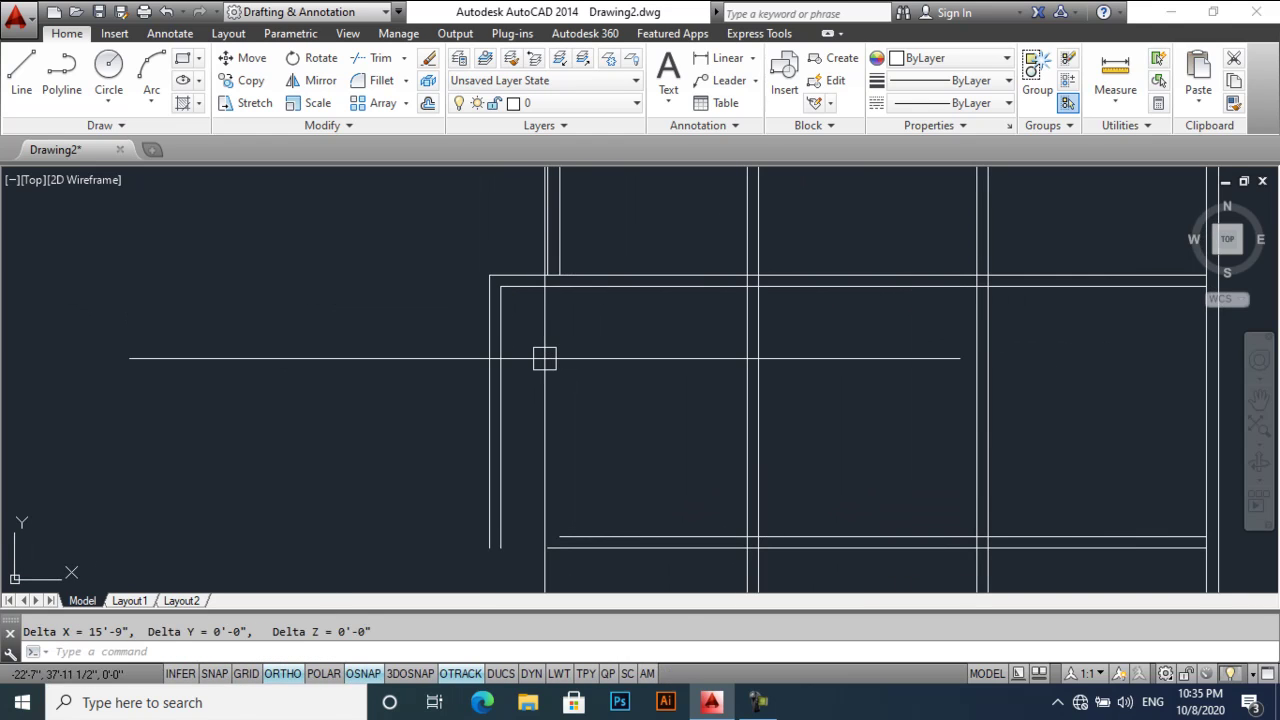
- Move the two left wall lines 9" to the right
type("m")
key("space")
left_click(530, 360)
left_click(470, 395)
key("Return")
left_click(390, 404)
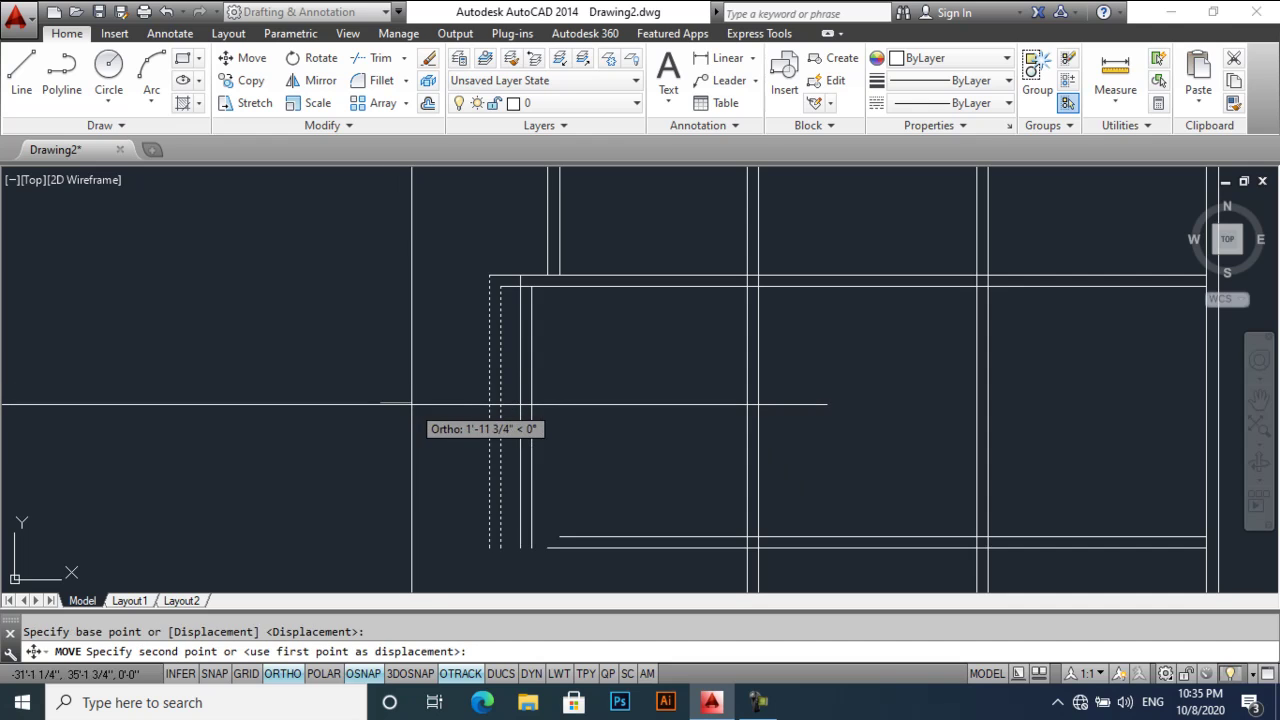
type("9")
key("Return")
- Fillet the top wall line with the shifted left wall lines to close the top corners
type("f")
key("space")
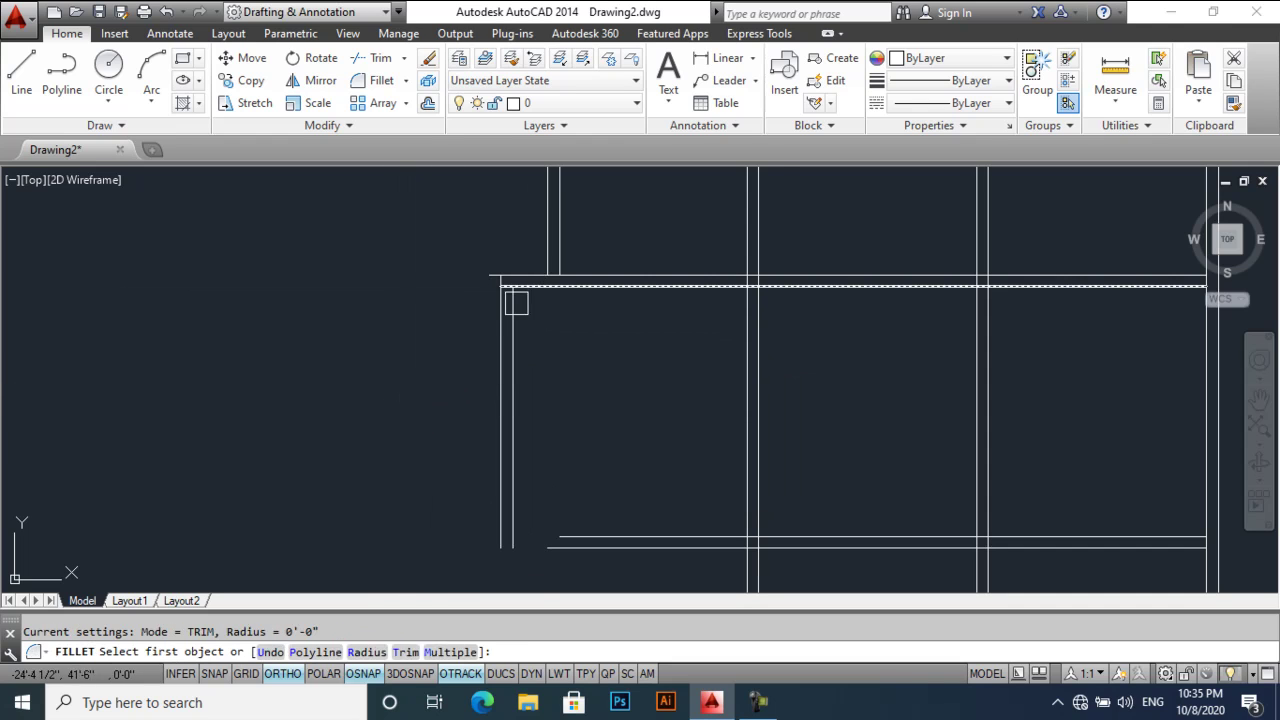
left_click(515, 289)
left_click(513, 300)
key("space")
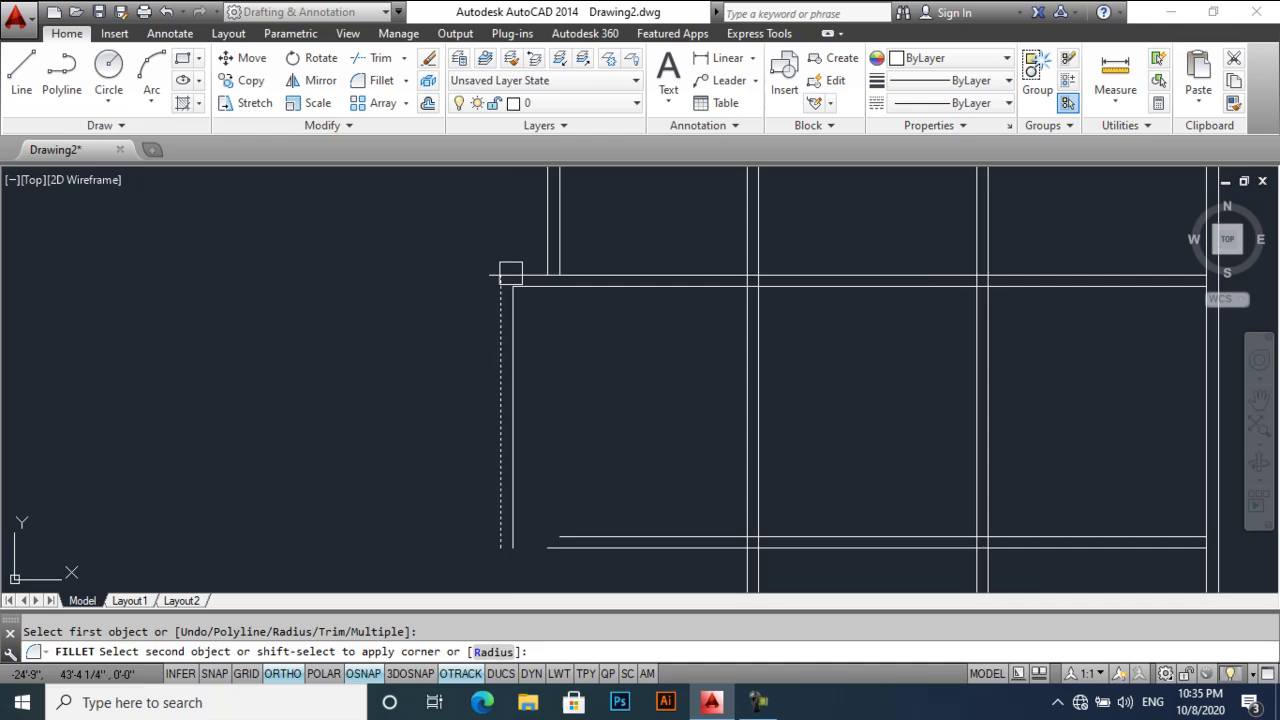
left_click(510, 273)
scroll(566, 377, "up", 4)
key("Return")
left_click(472, 300)
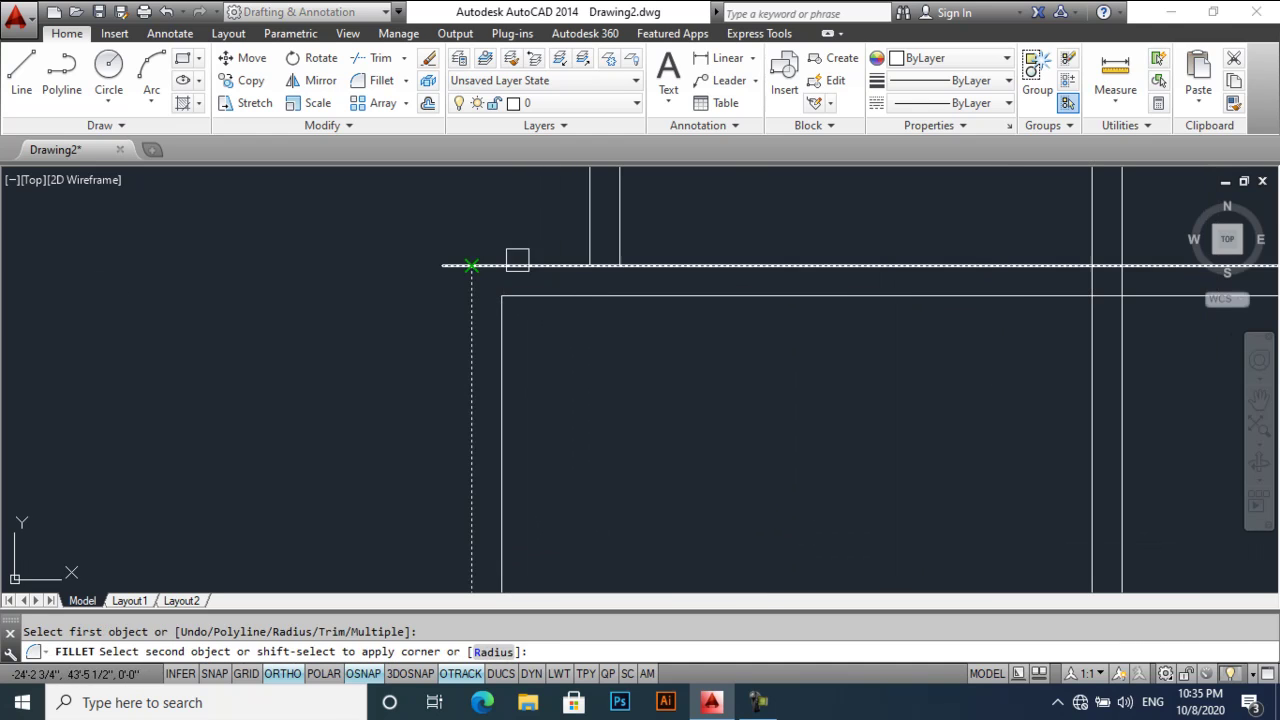
scroll(540, 320, "down", 3)
key("Escape")
- Re-check the wall width with DIST, reading 15'-0"
type("di")
key("Return")
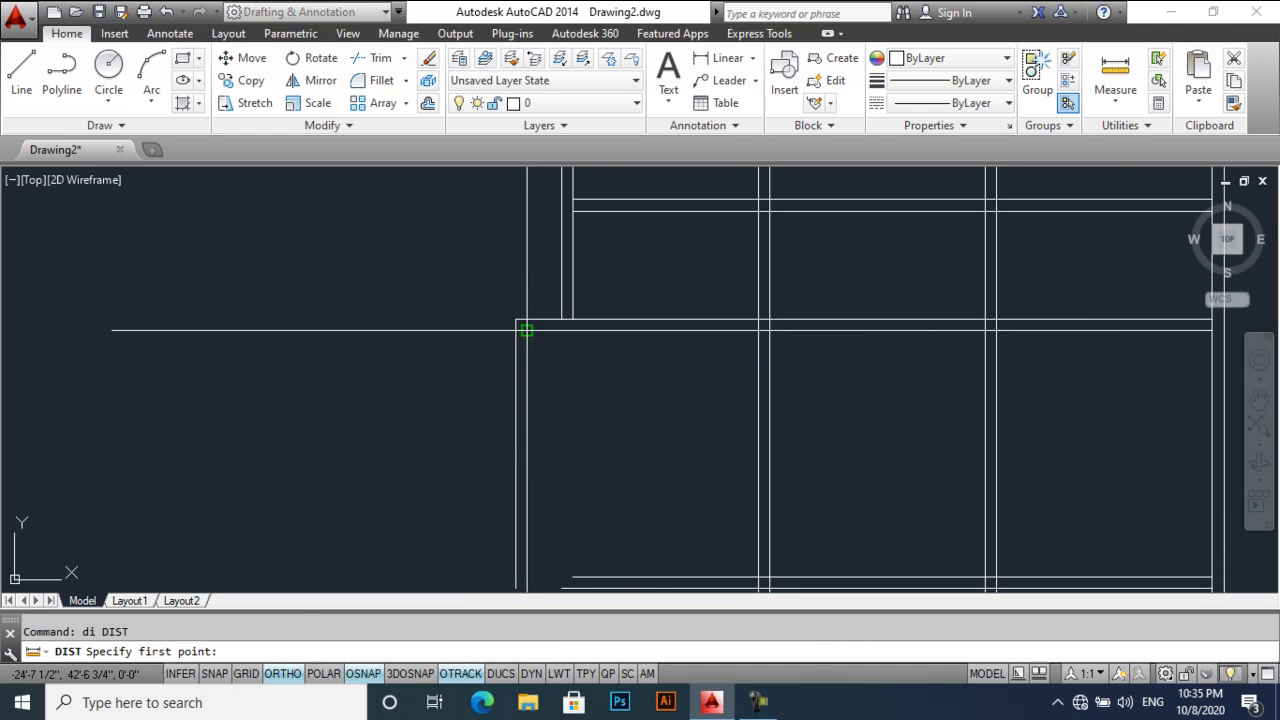
left_click(526, 330)
left_click(757, 334)
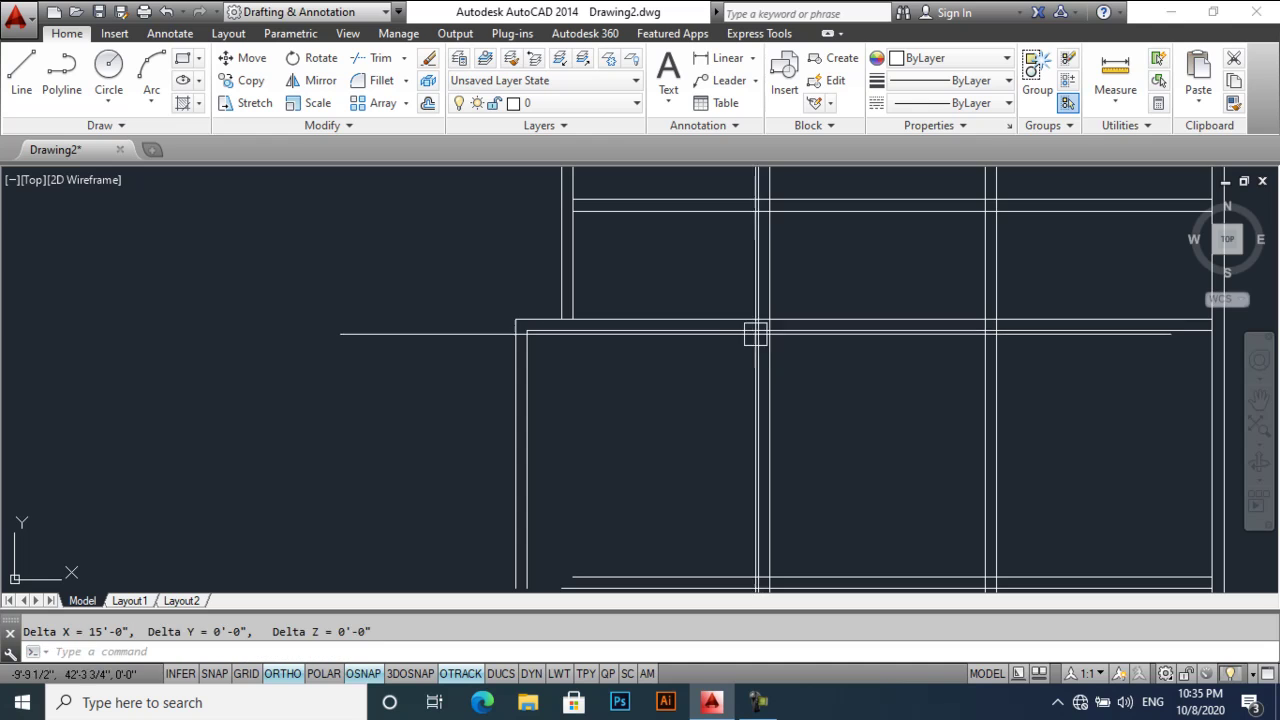
middle_click_drag(694, 454, 654, 340)
- Fillet the inner and outer bottom lines with the left lines to close the lower corners
type("f")
key("Return")
left_click(554, 457)
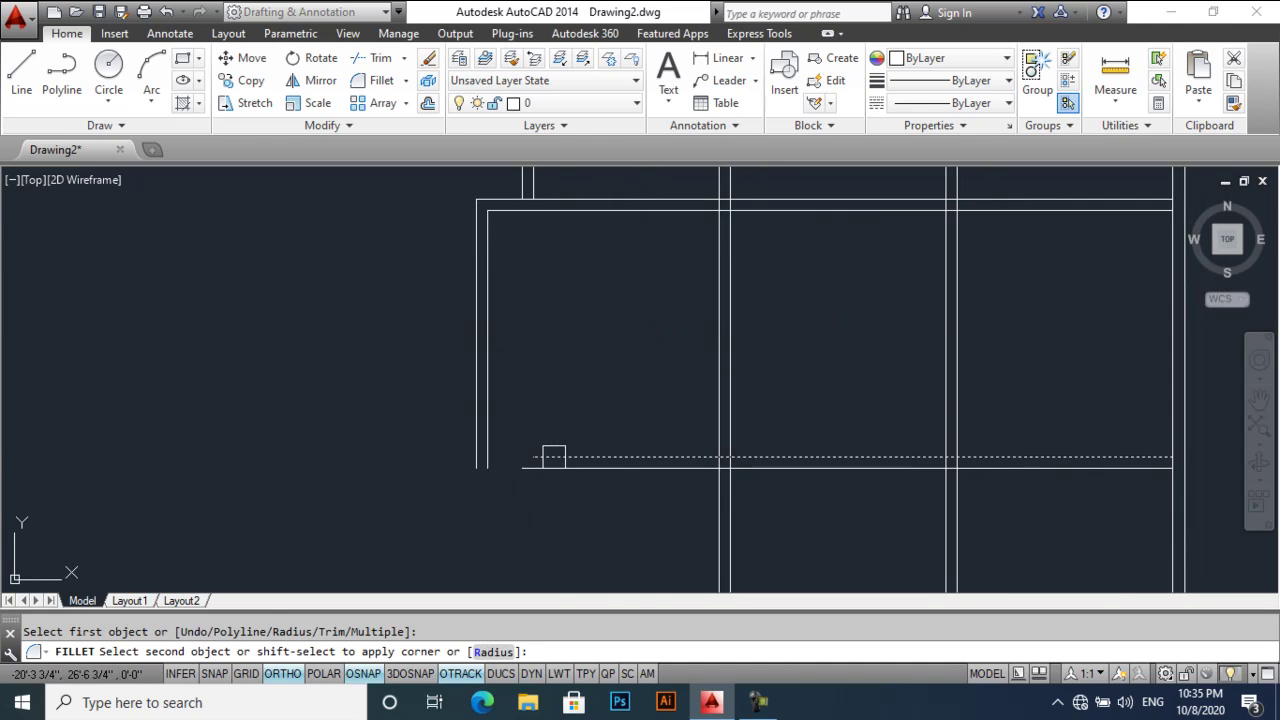
left_click(490, 413)
key("Return")
left_click(541, 467)
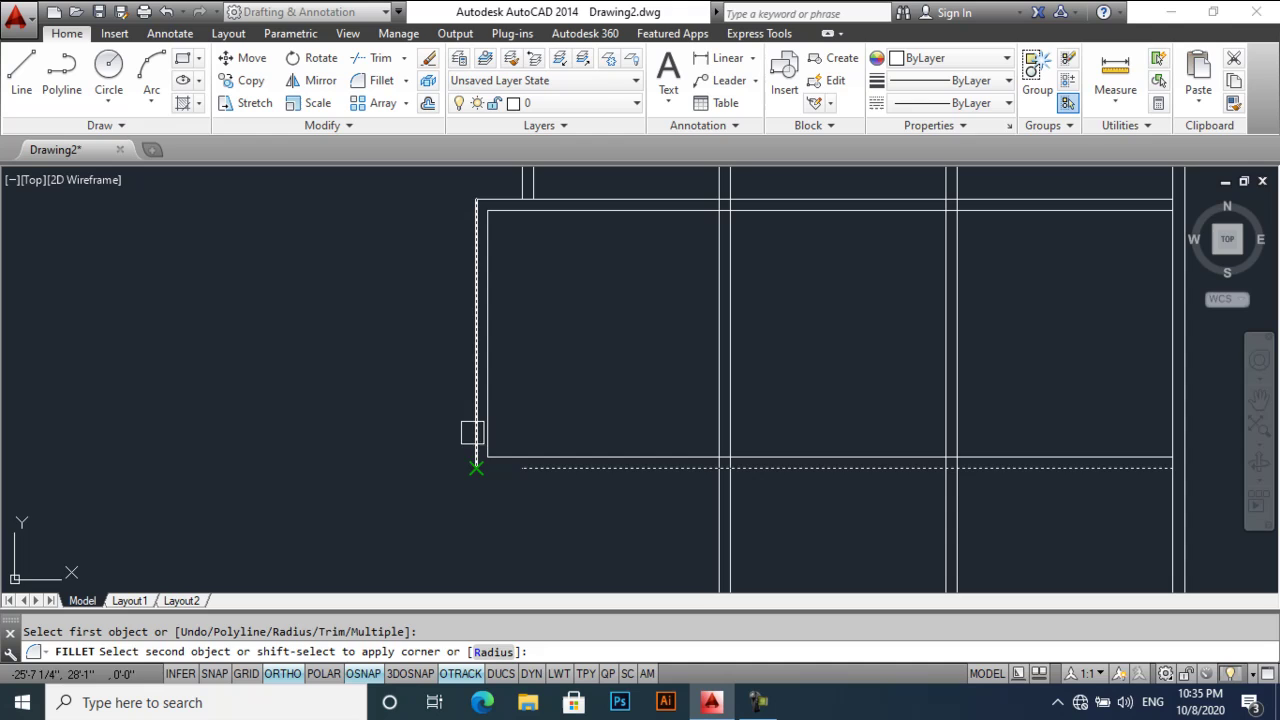
left_click(472, 432)
scroll(663, 366, "down", 3)
middle_click_drag(663, 366, 554, 423)
- Cancel the pending command and start TRIM
key("Escape")
type("tr")
key("Return")
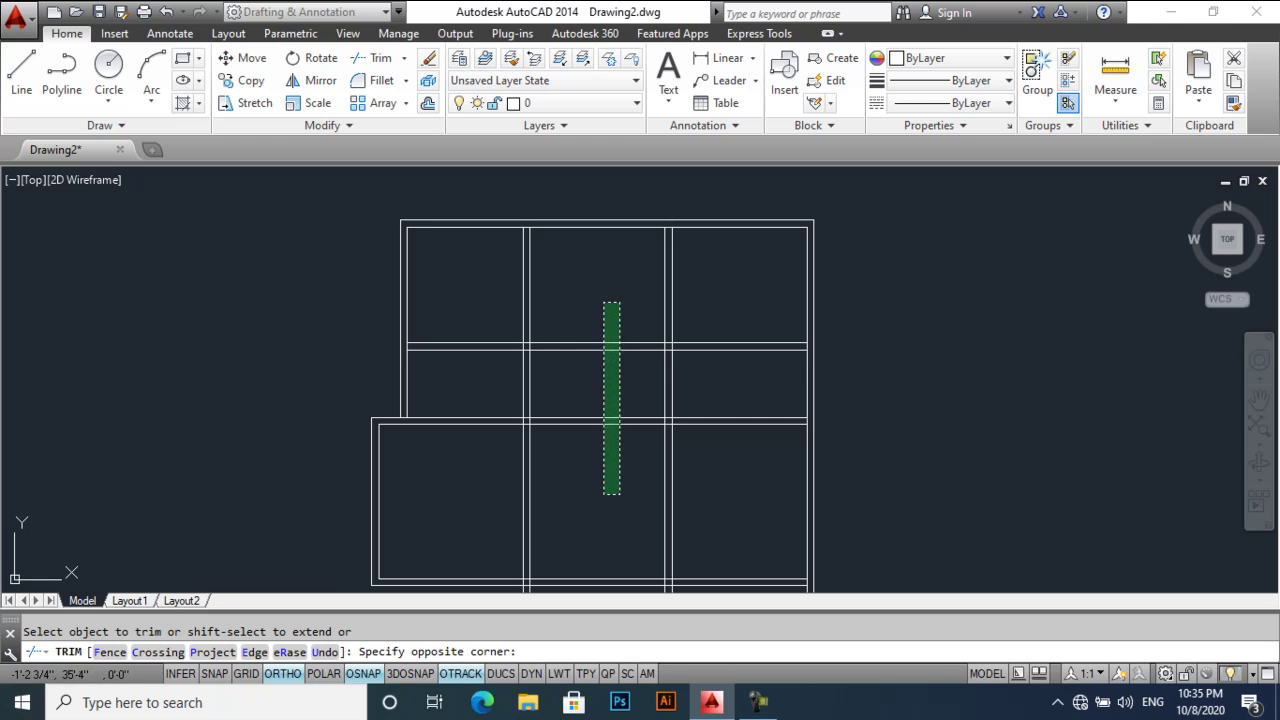
- Trim the cross wall lines out of the middle bay
left_click(618, 494)
middle_click_drag(609, 497, 560, 465)
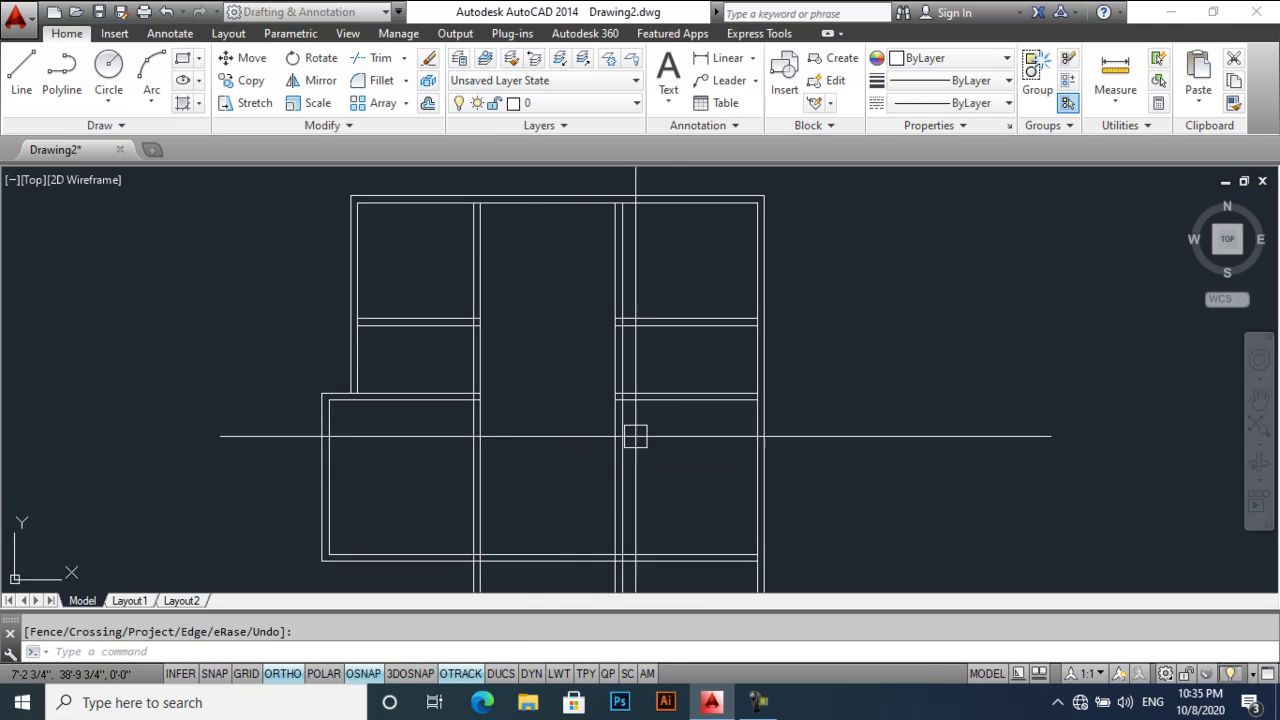
key("Escape")
- Delete the lower cross-wall line in the right bay
left_click(696, 372)
left_click(651, 408)
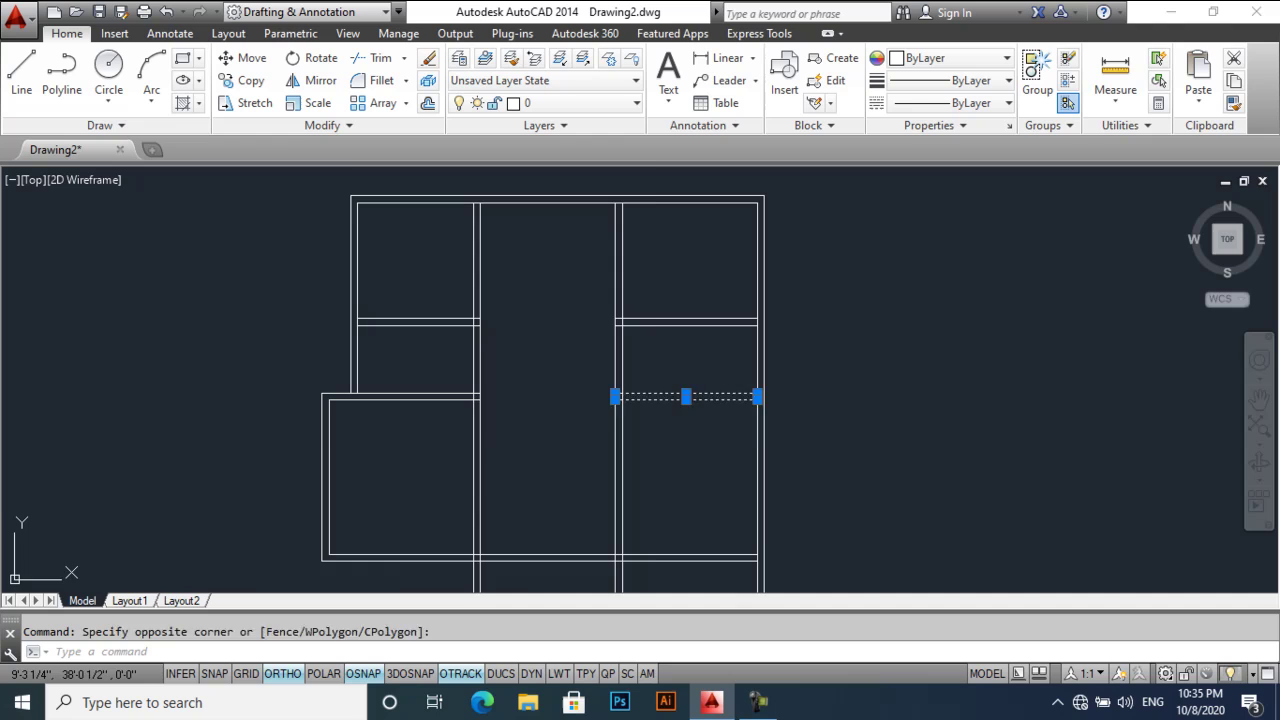
key("Delete")
middle_click_drag(684, 477, 680, 482)
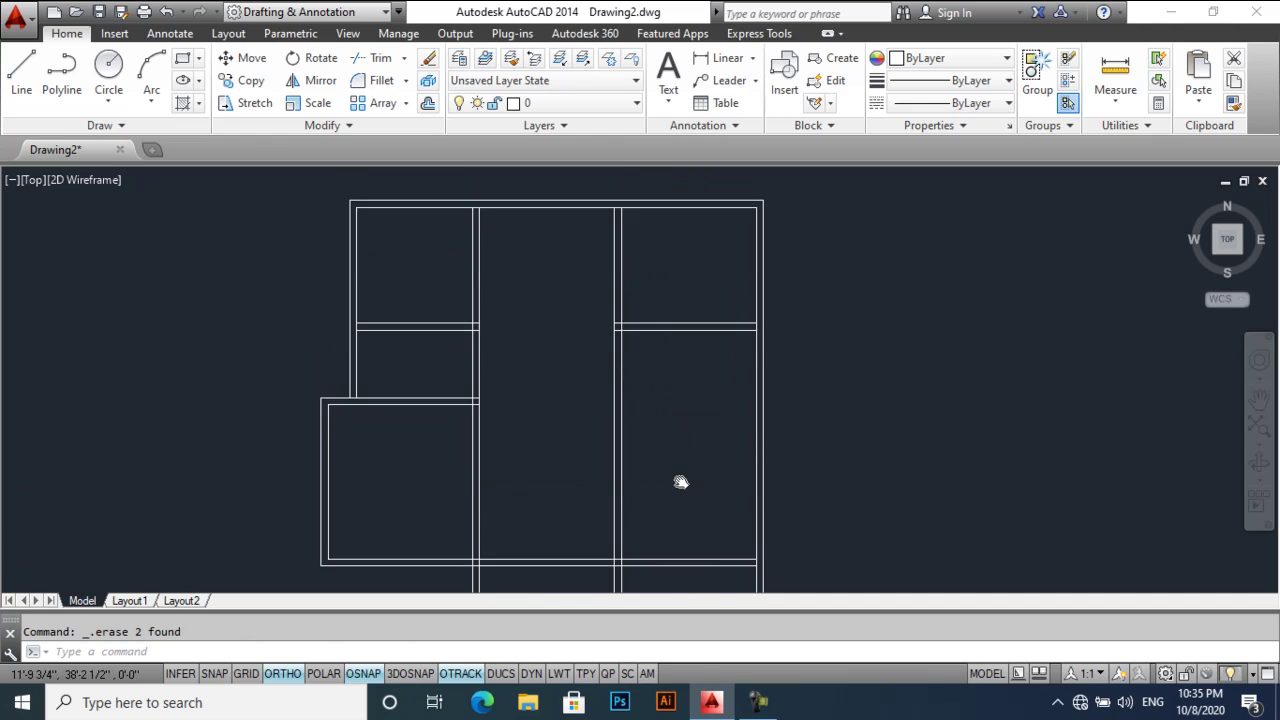
scroll(483, 410, "up", 2)
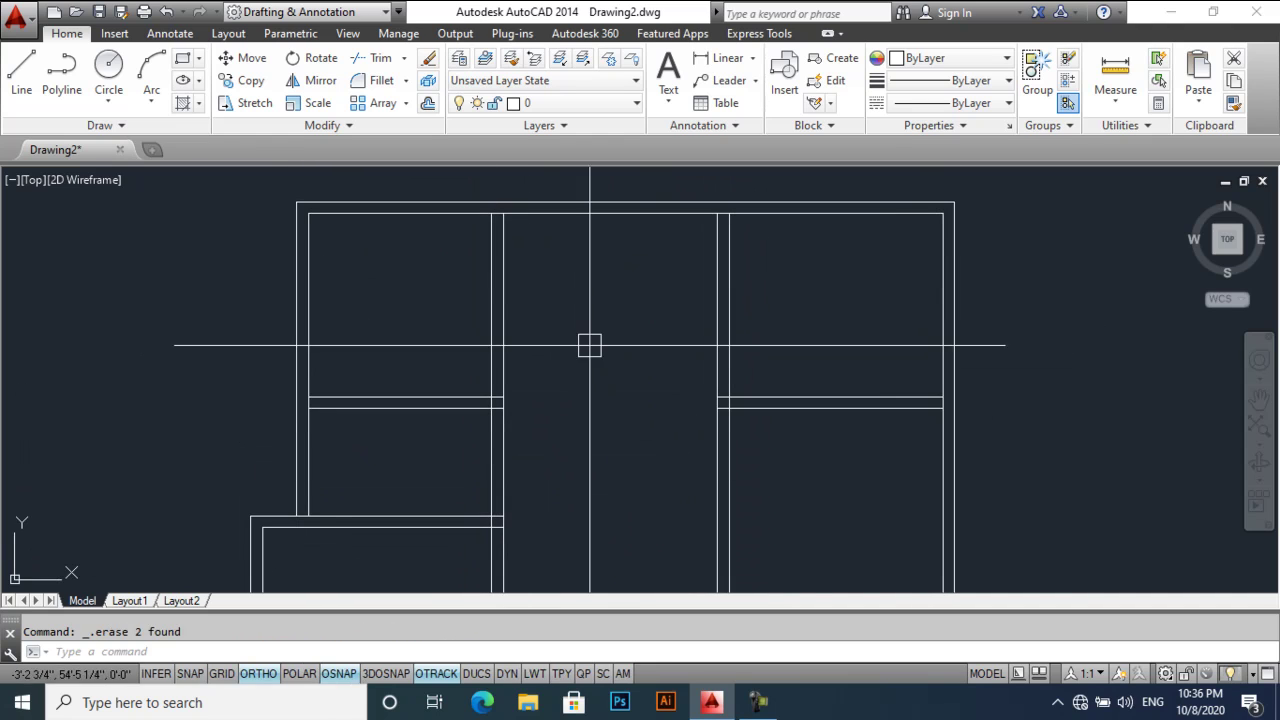
middle_click_drag(586, 300, 542, 321)
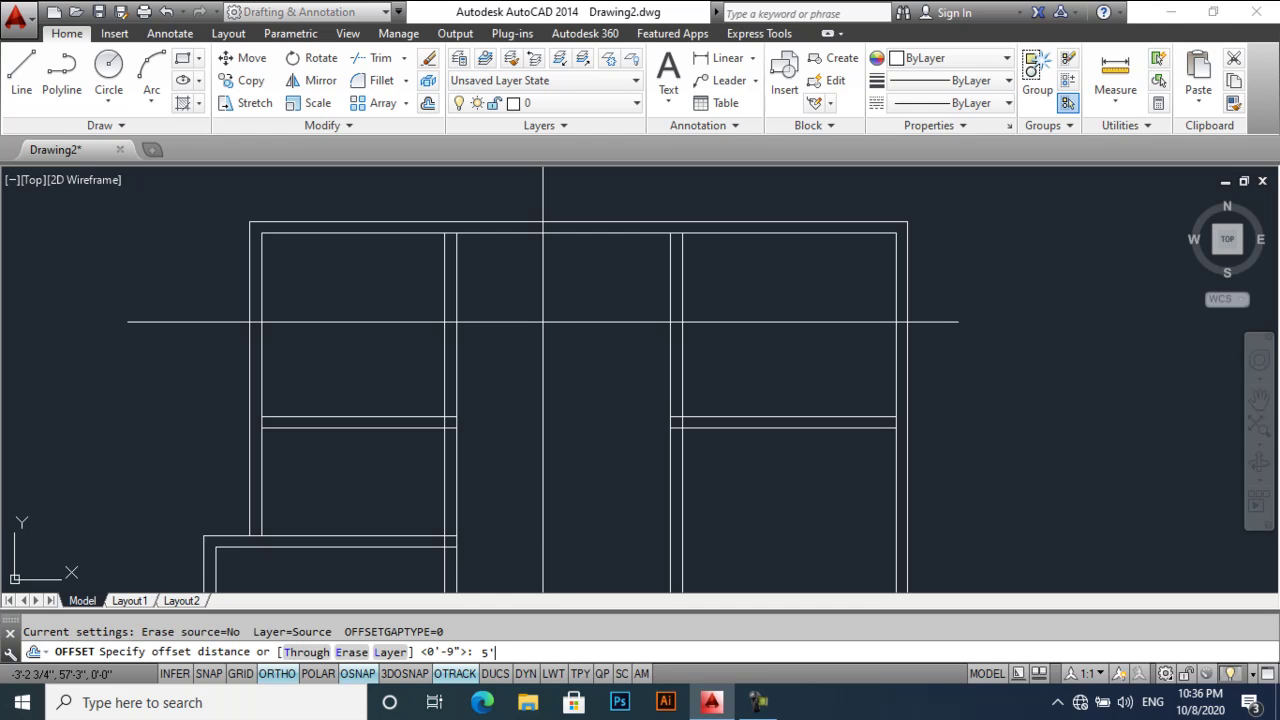
- Offset the top wall line 5' down
key("Return")
left_click(585, 234)
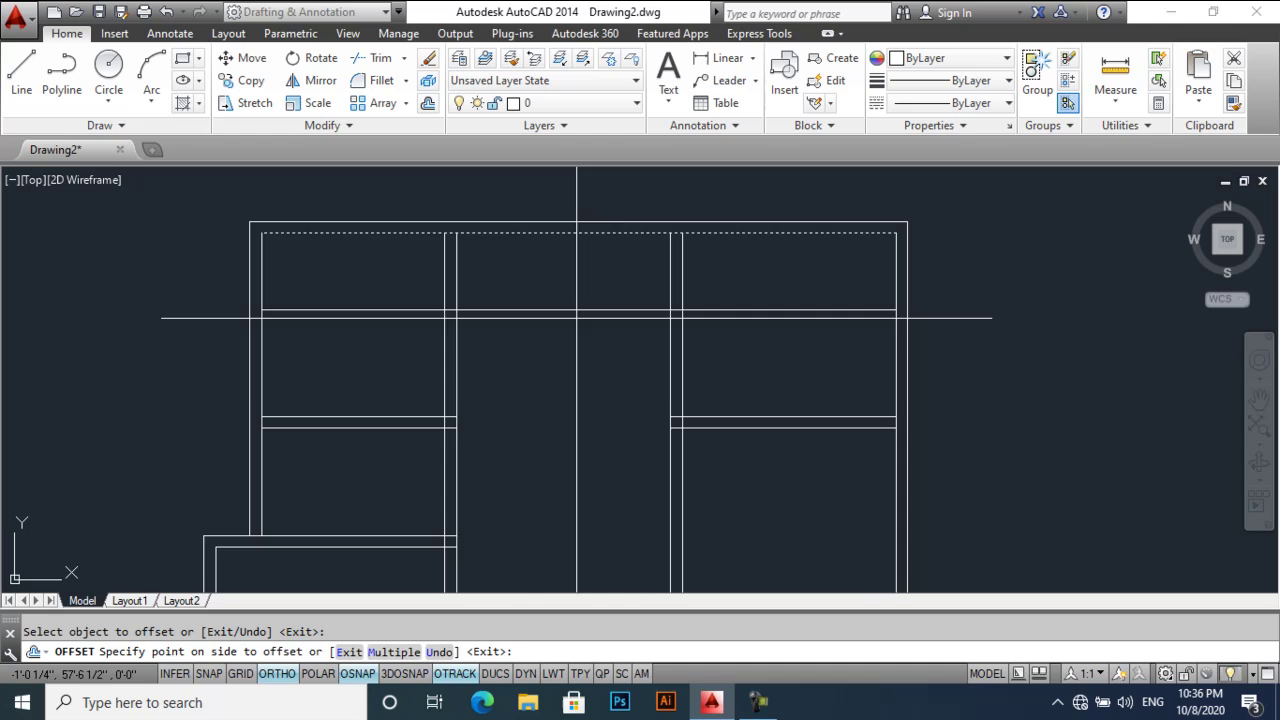
left_click(576, 399)
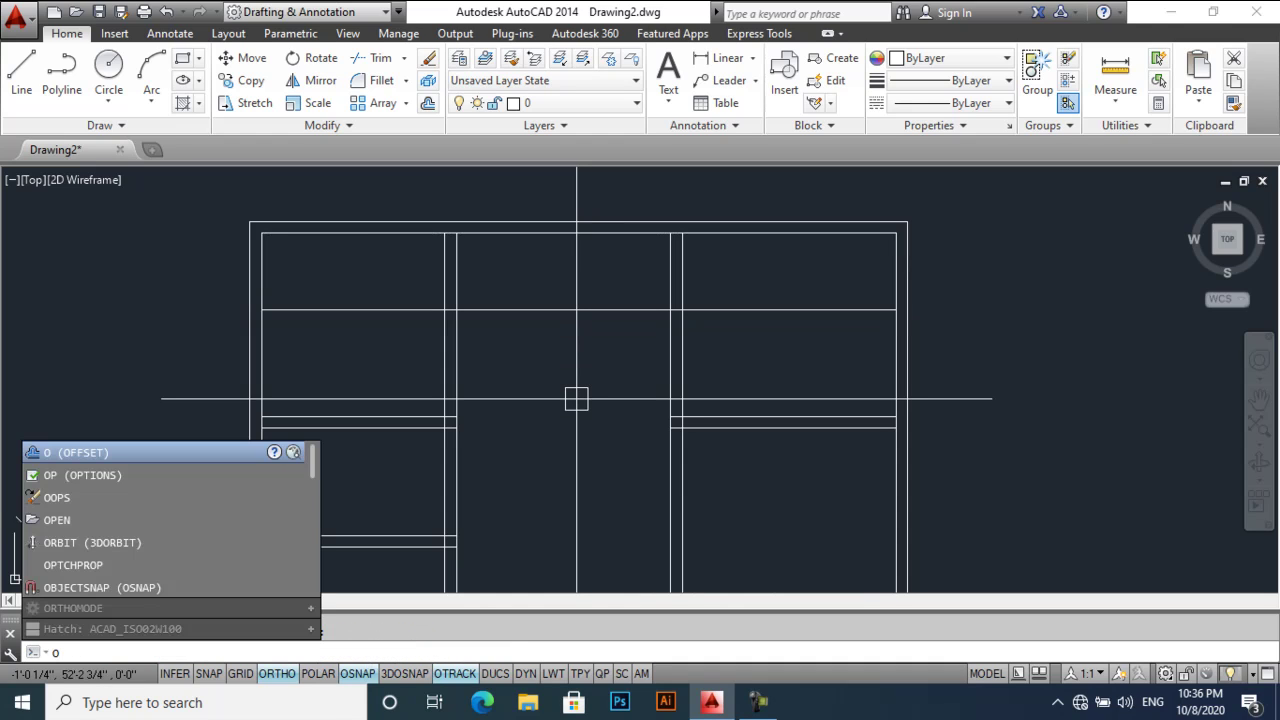
key("Return")
key("Escape")
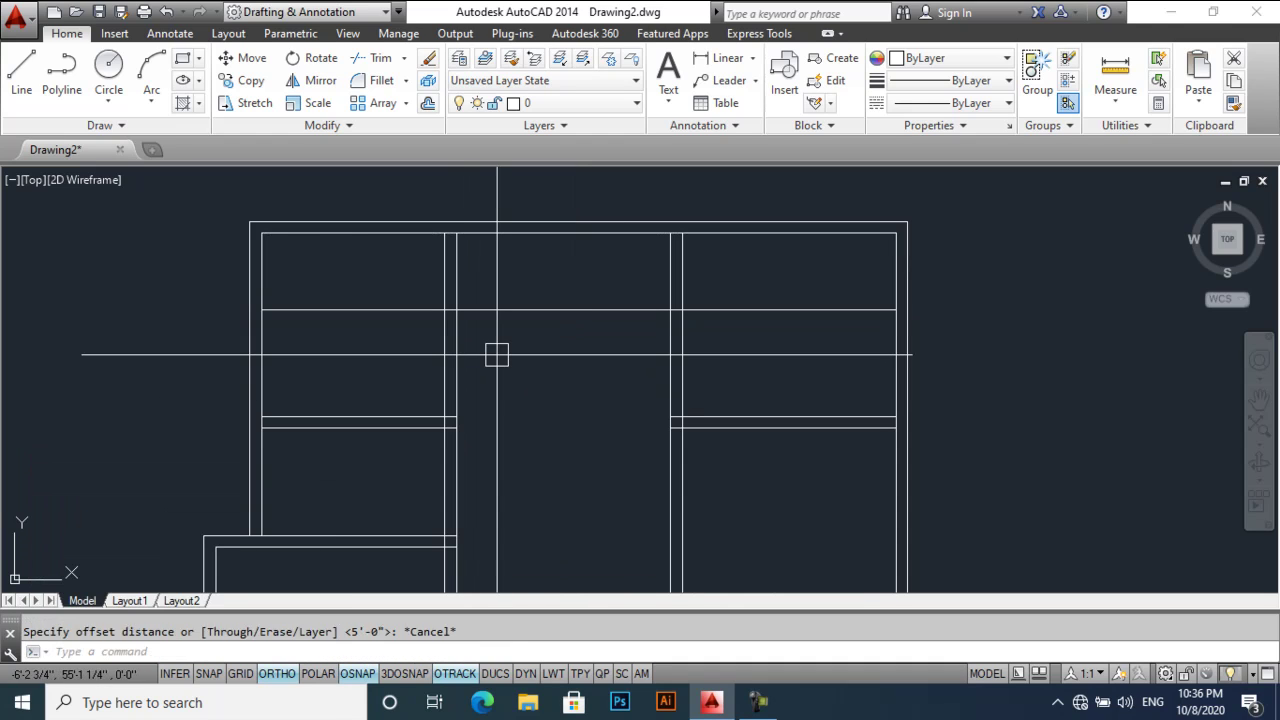
- Trim the 5' offset line out of the left bay and delete its right-bay piece
type("tr")
key("Return")
key("Return")
left_click(400, 310)
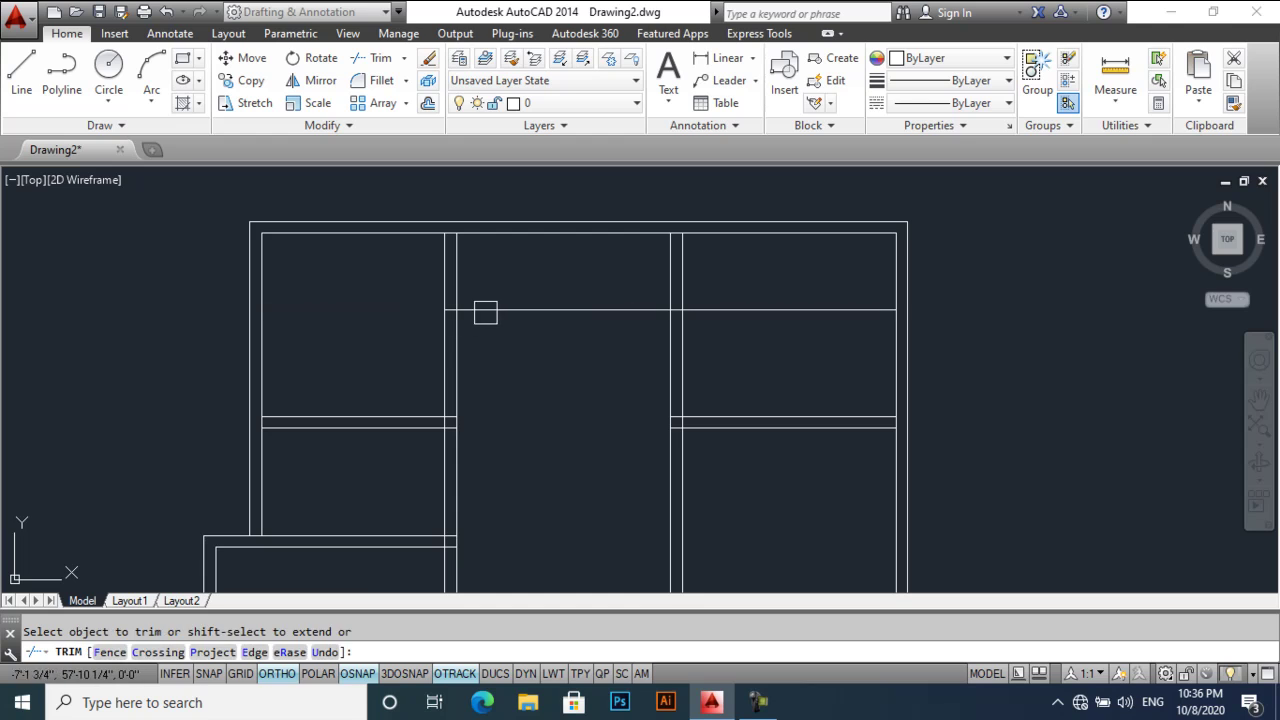
key("Return")
left_click(734, 309)
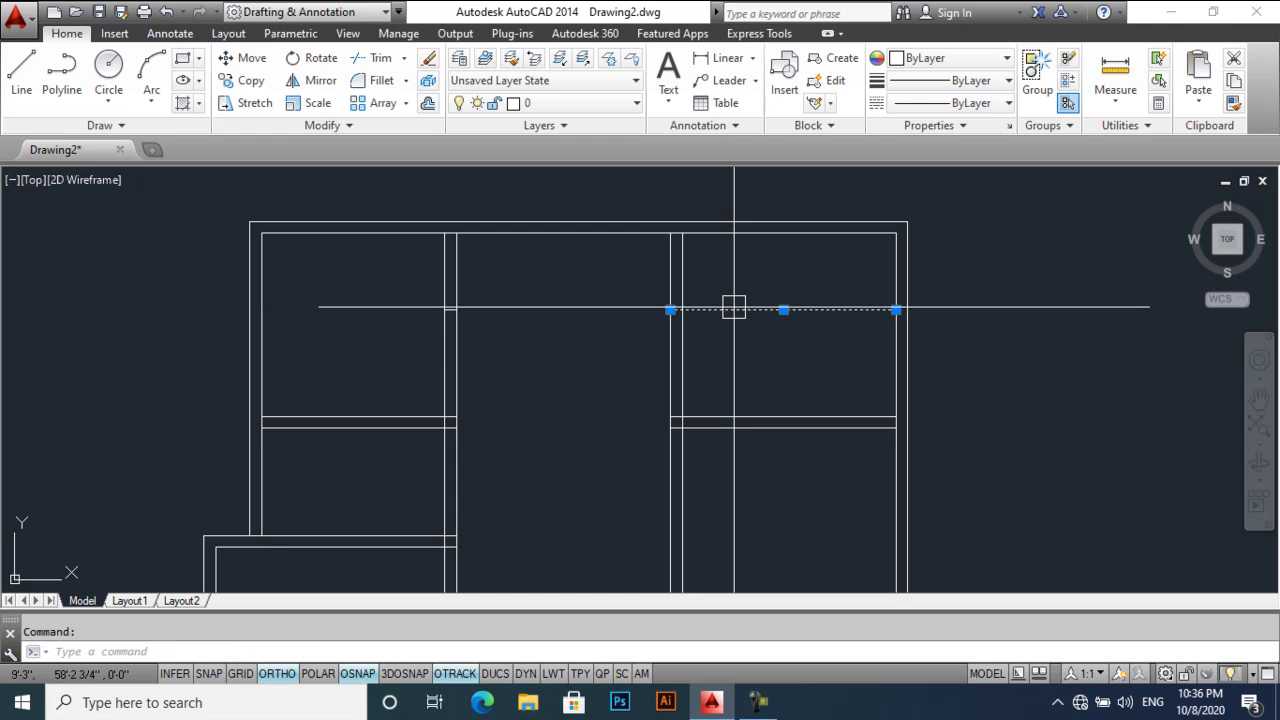
key("Delete")
middle_click_drag(525, 407, 529, 409)
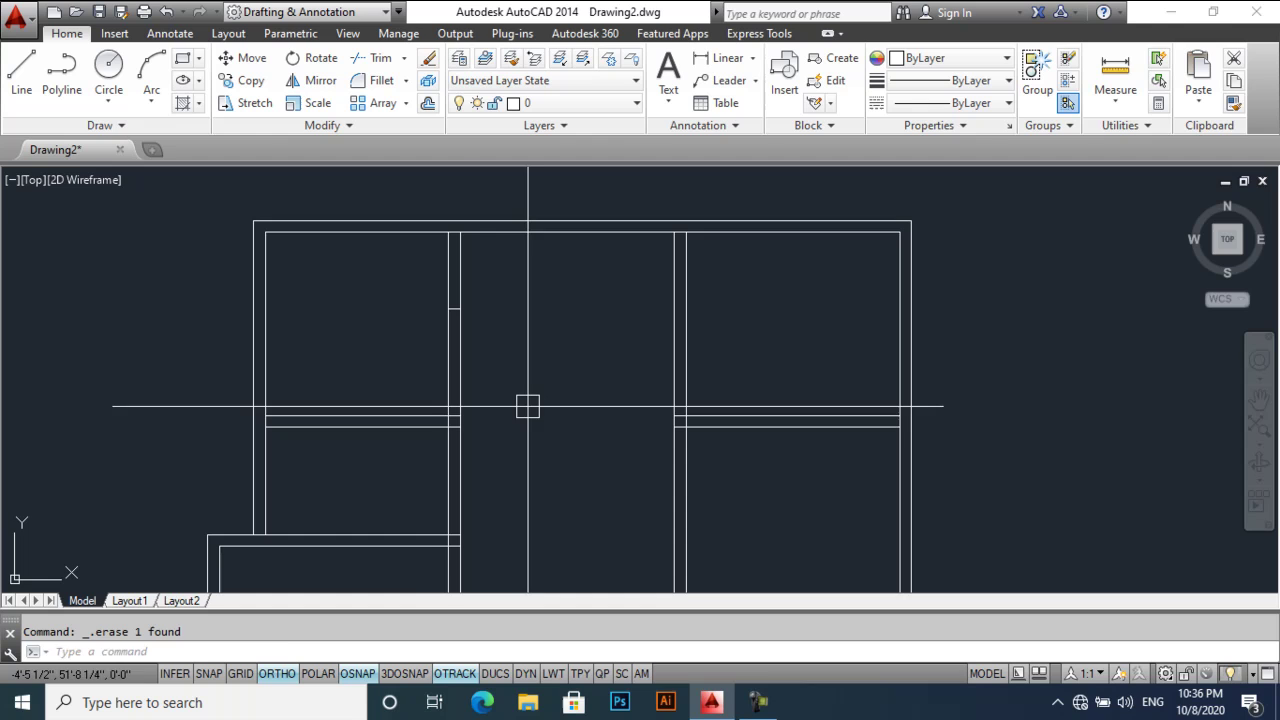
- Trim the dividing wall lines to cut an opening below the top wall
type("tr")
key("Return")
key("Return")
left_click(486, 351)
left_click(378, 374)
middle_click_drag(444, 395, 447, 352)
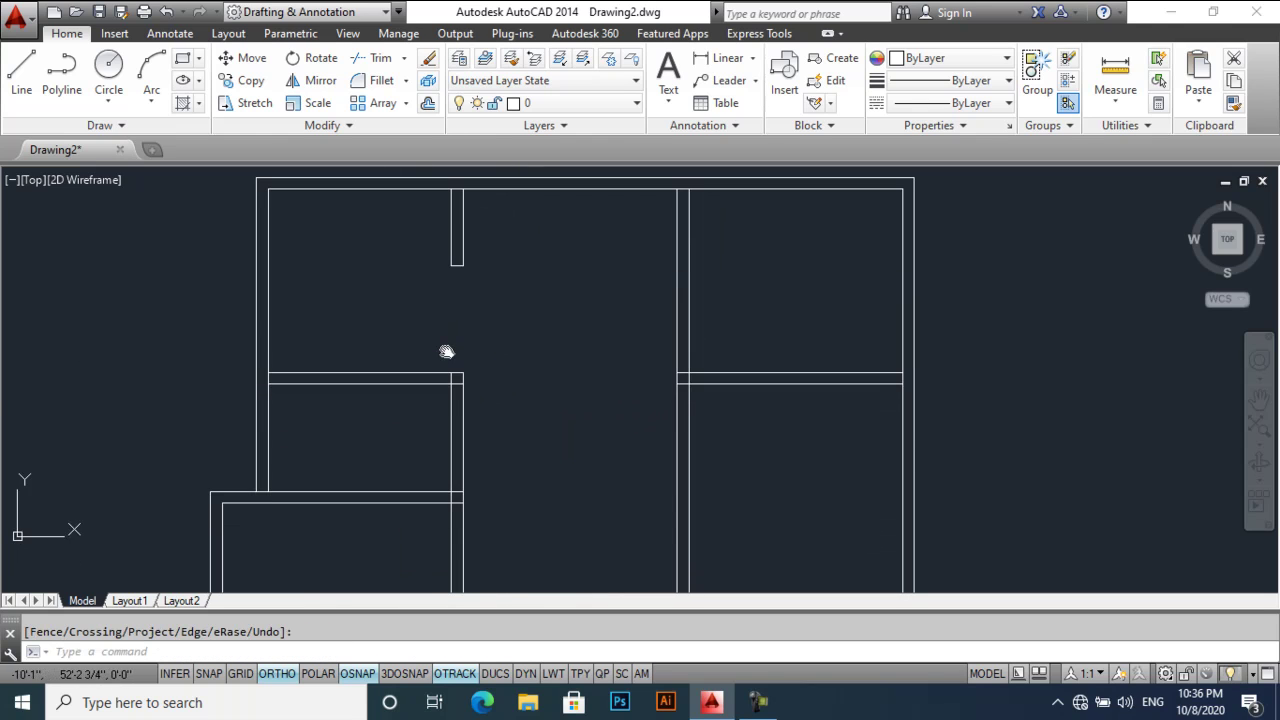
middle_click_drag(431, 288, 433, 305)
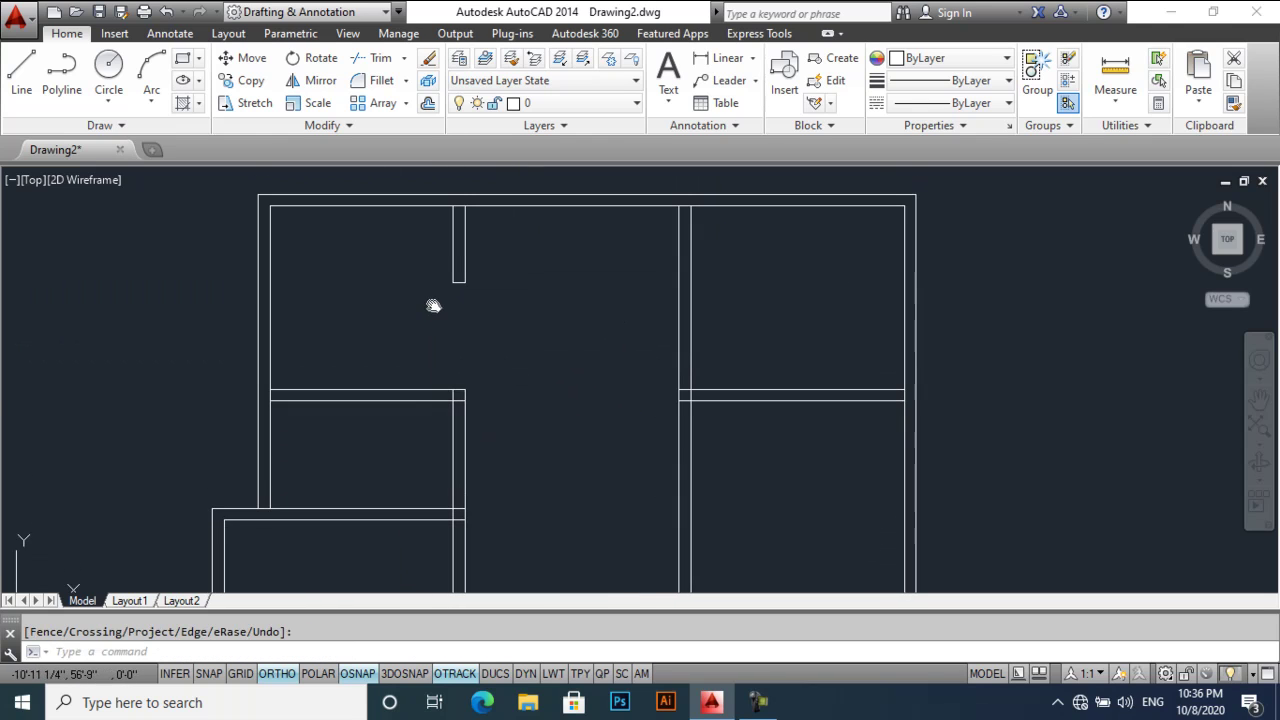
mouse_move(521, 348)
middle_mouse_down()
mouse_move(474, 363)
mouse_move(489, 389)
middle_mouse_up()
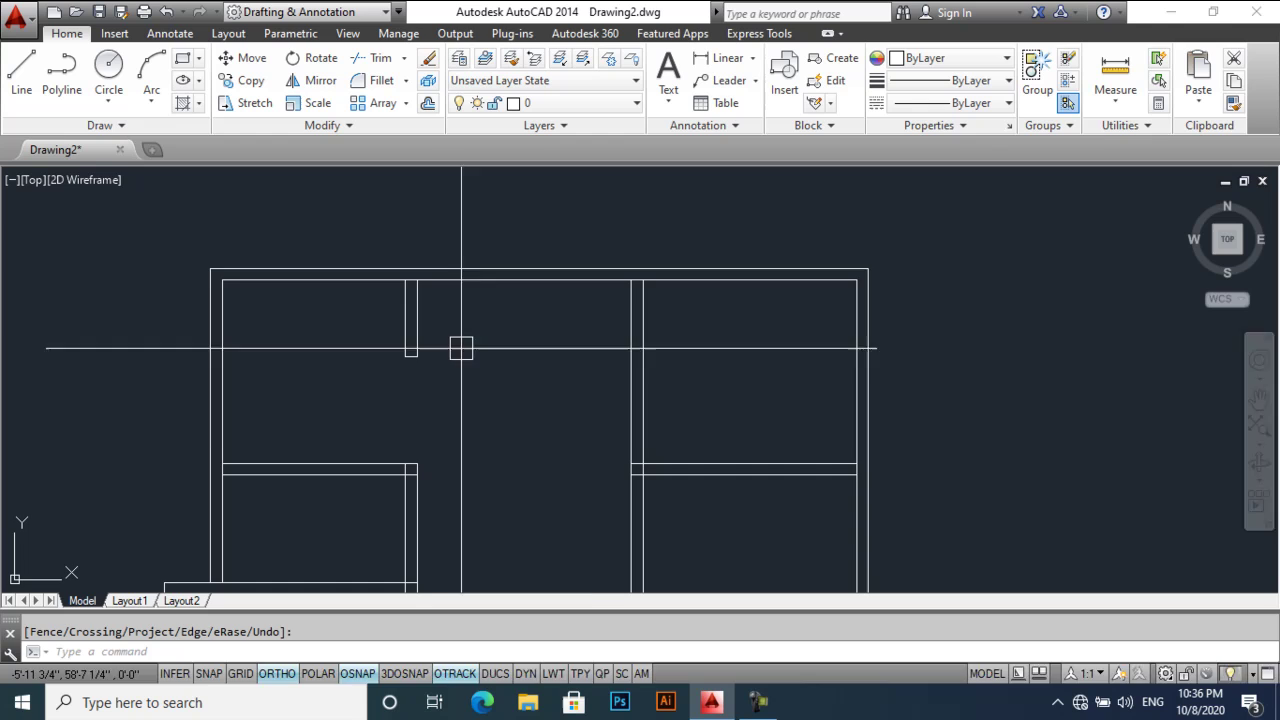
- Delete the leftover thin wall rectangle on the right side of the plan
key("Escape")
mouse_move(700, 497)
middle_mouse_down()
mouse_move(583, 409)
mouse_move(566, 423)
mouse_move(569, 391)
mouse_move(570, 404)
middle_mouse_up()
left_click(612, 373)
left_click(586, 437)
key("Delete")
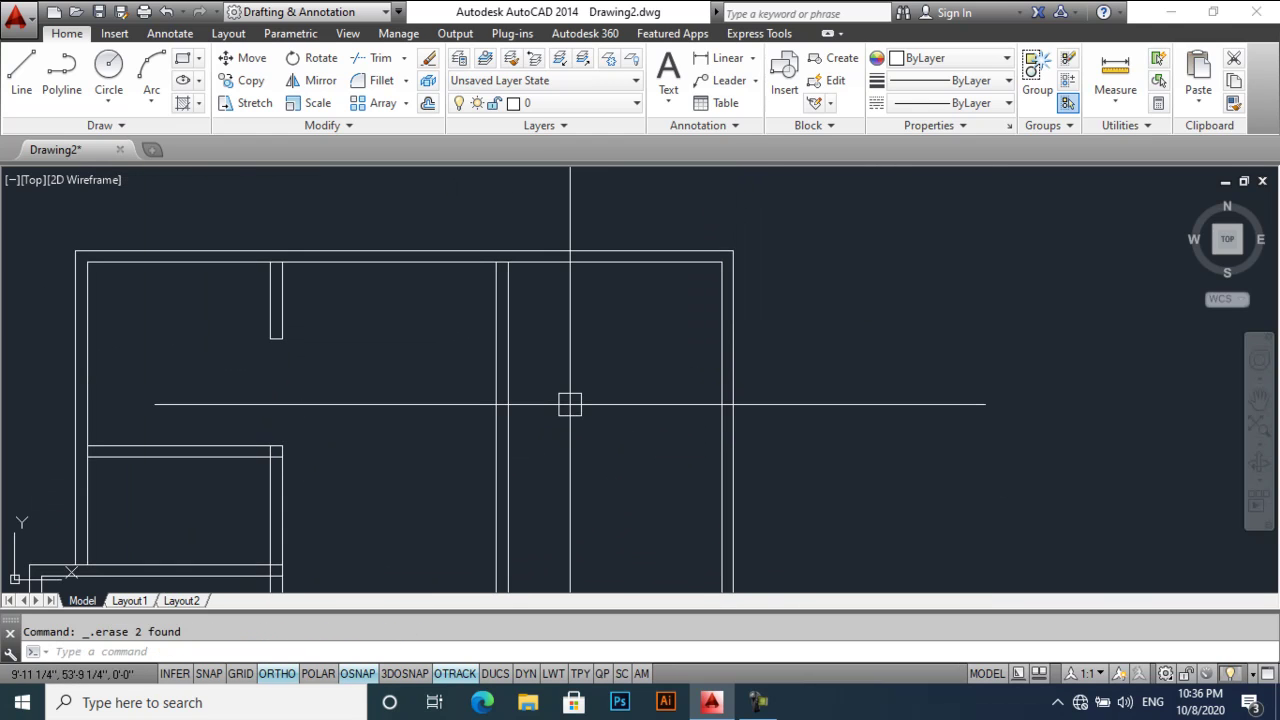
- Offset the top wall line 5' down, then offset that copy 9" further down
type("o")
key("Return")
type("5")
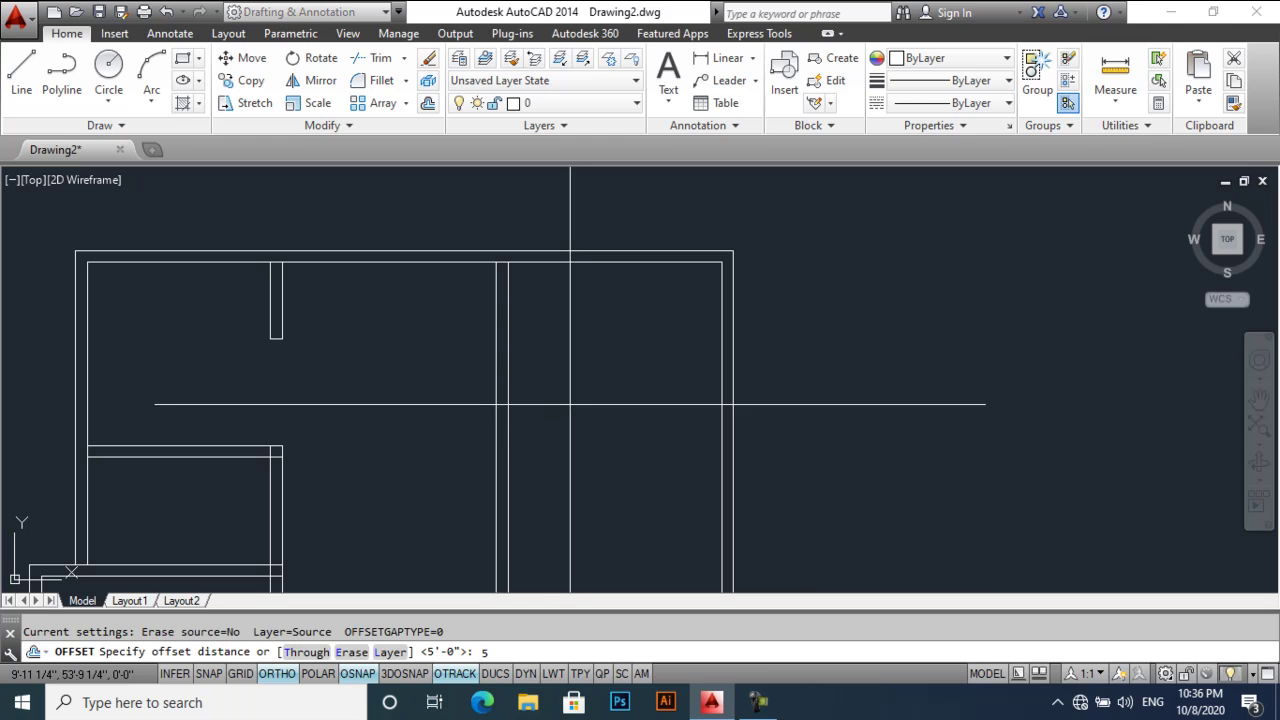
type("'")
key("Return")
left_click(577, 268)
left_click(589, 324)
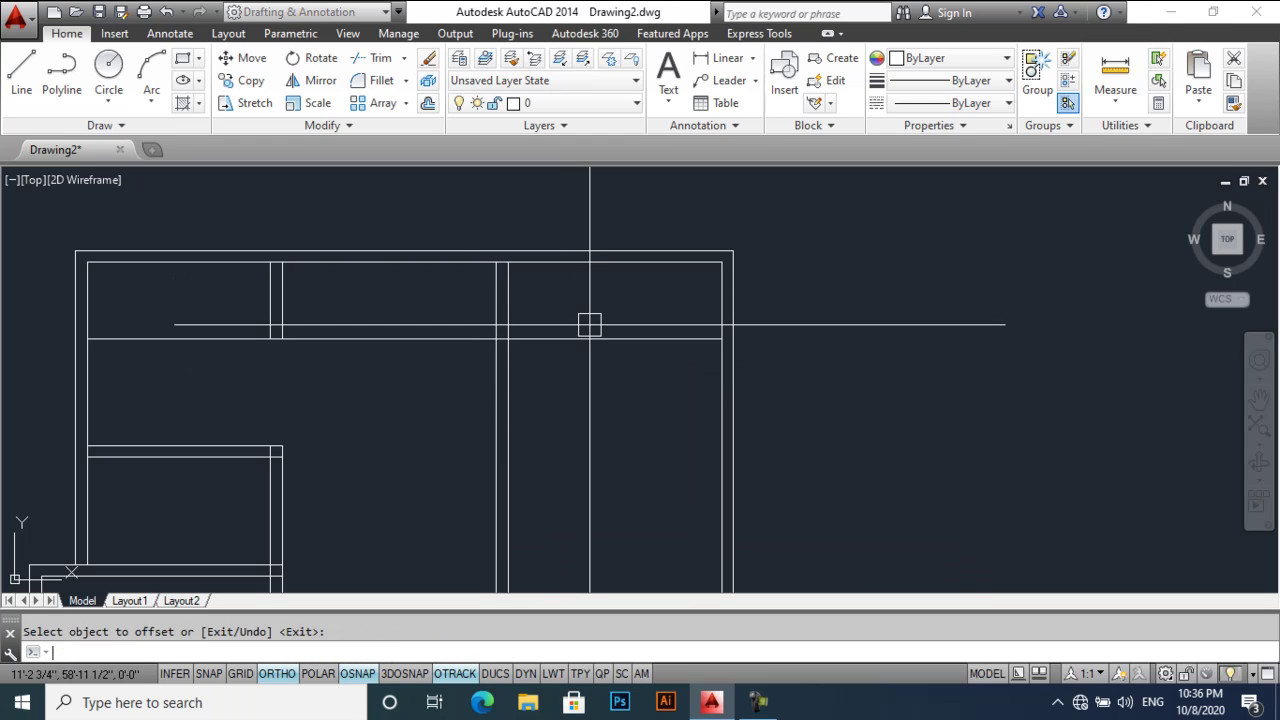
key("Return")
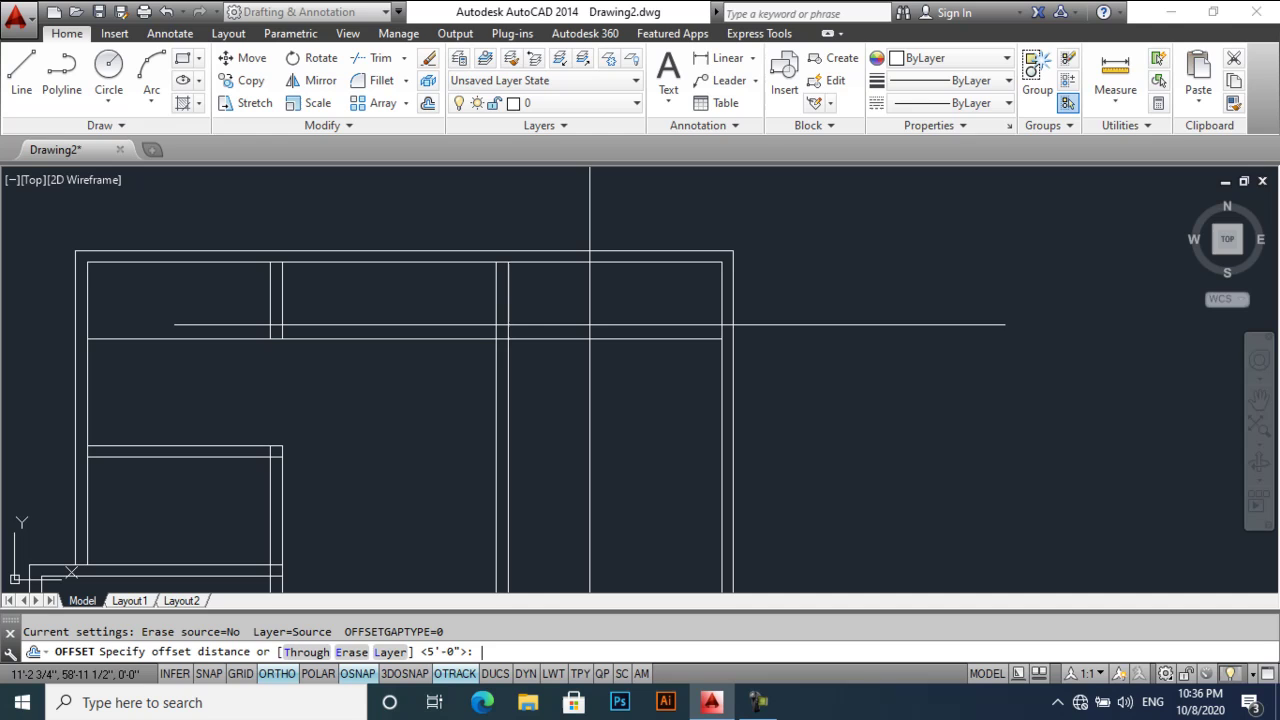
type("9")
key("Return")
left_click(591, 338)
left_click(589, 434)
key("Return")
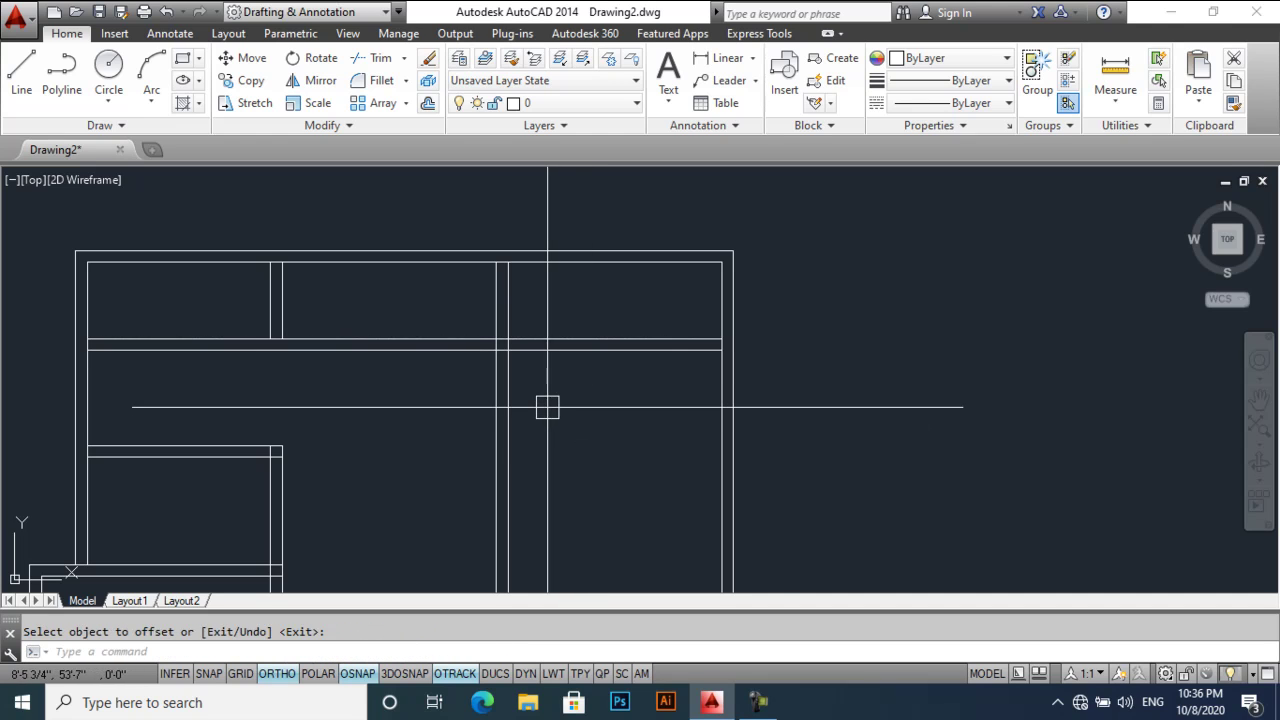
- Trim the new horizontal lines' overhanging left ends back to the vertical wall
type("tr")
key("Return")
key("Return")
left_click(440, 350)
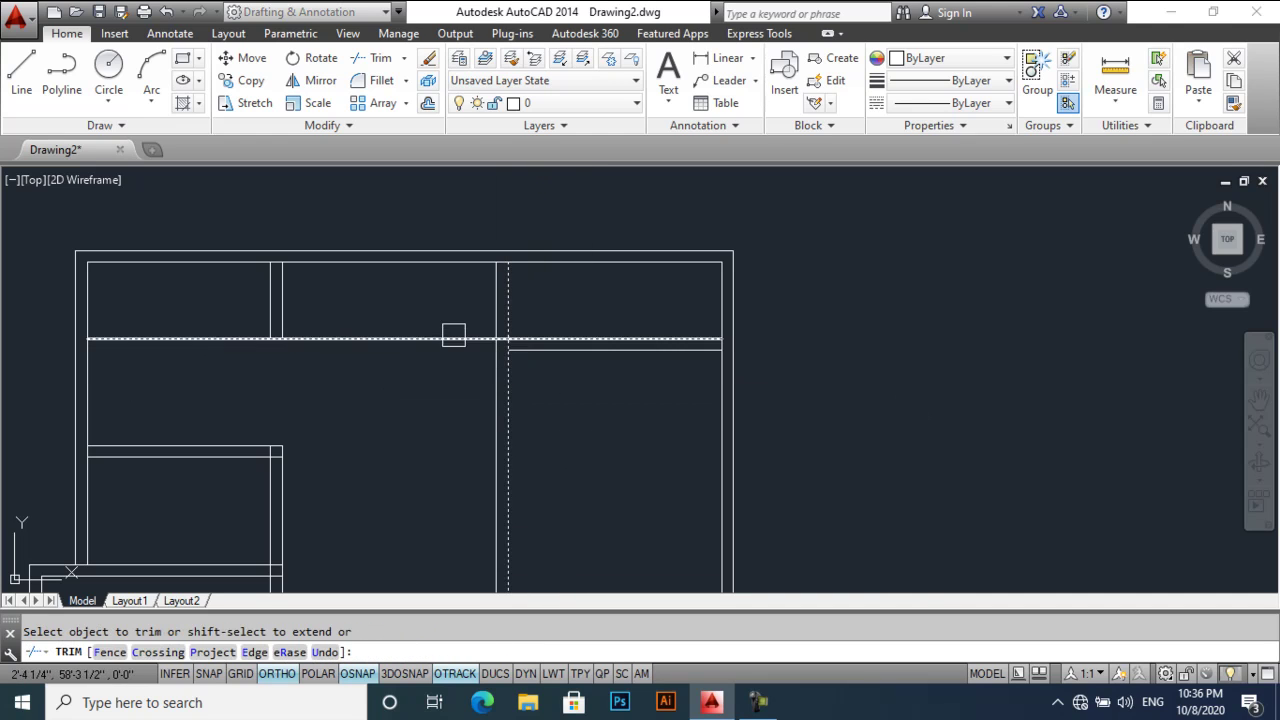
left_click(451, 338)
key("Return")
middle_click_drag(520, 386, 562, 357)
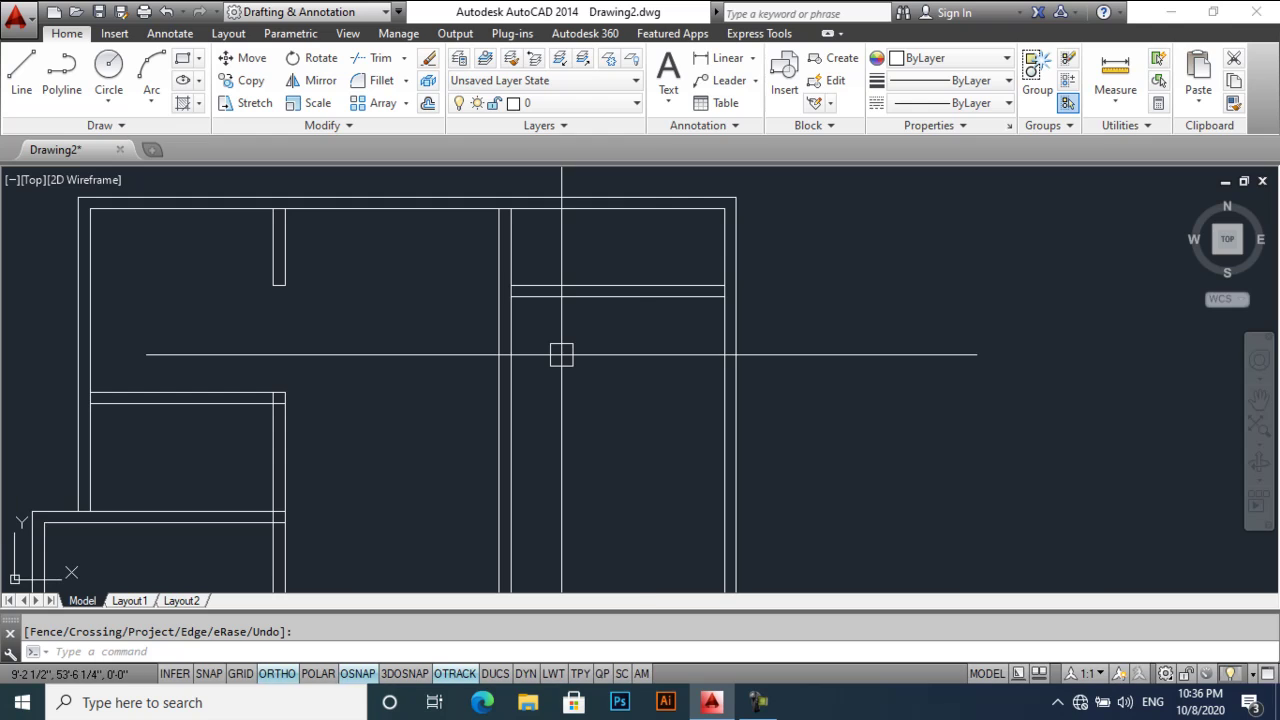
- Offset a horizontal wall line 14' downward
type("o")
key("Return")
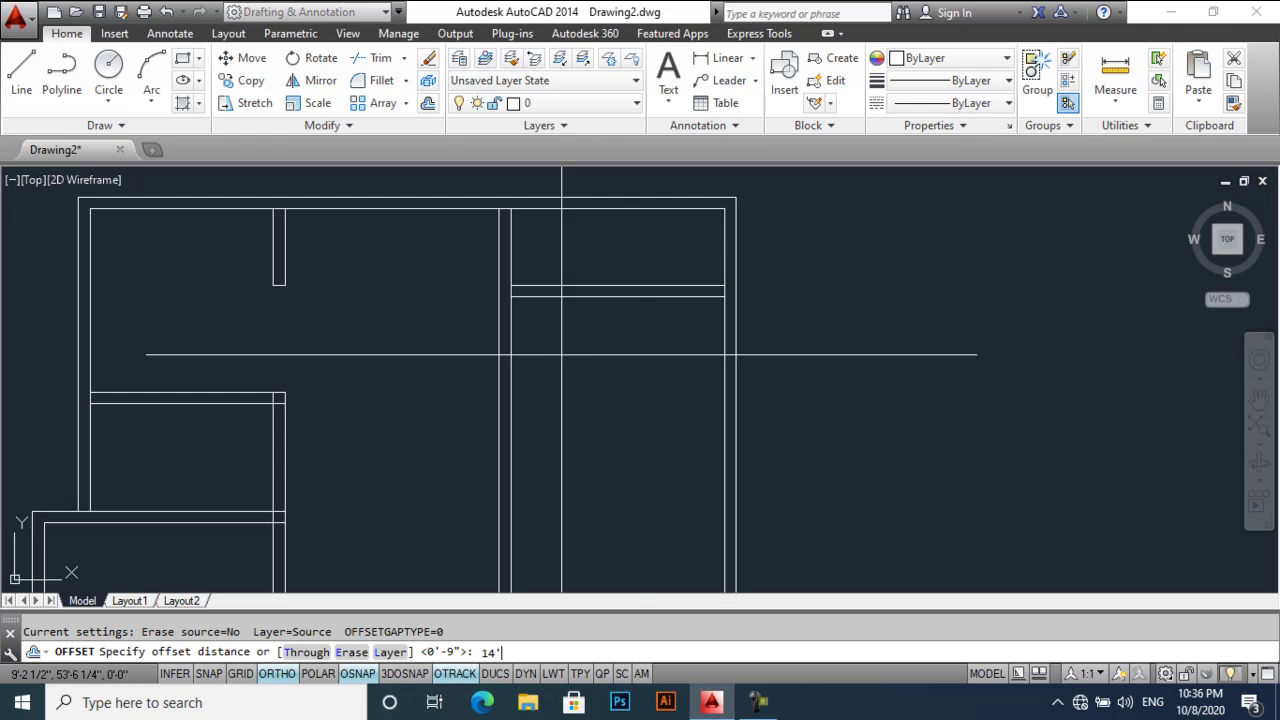
type("14'")
key("Return")
left_click(586, 296)
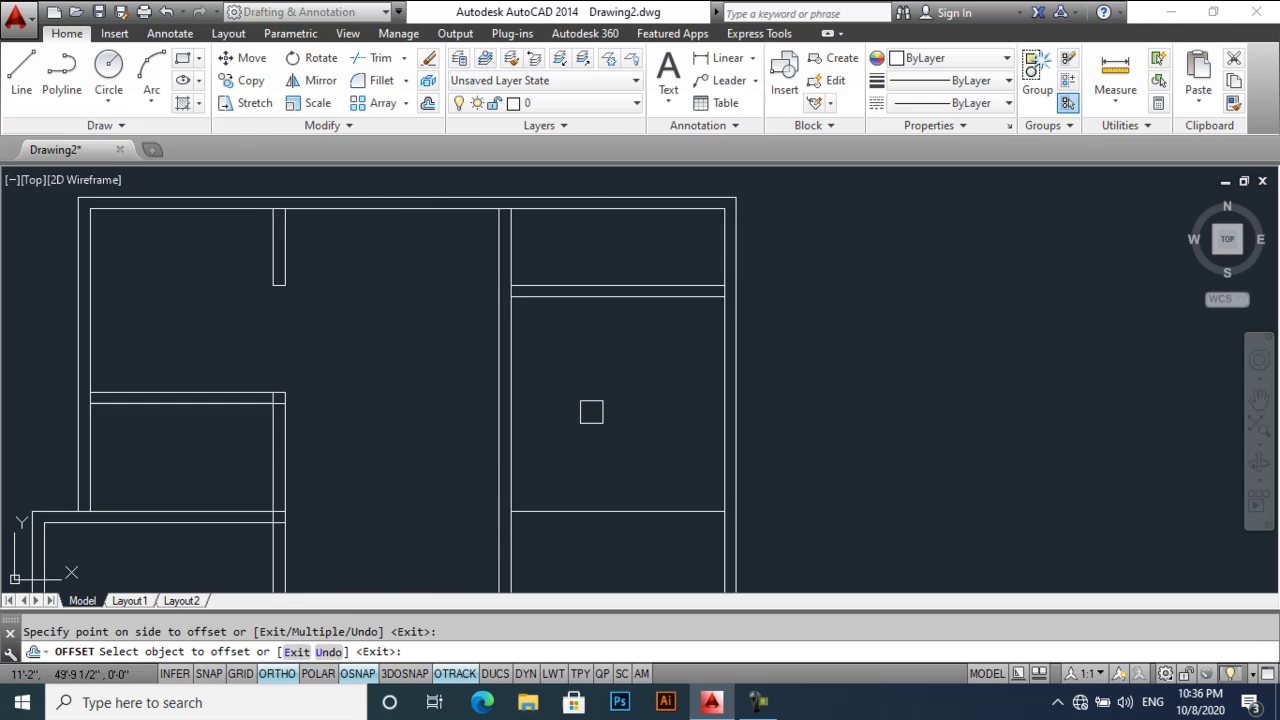
left_click(591, 414)
- Add a 9" offset copy below the new 14' line to form a wall
key("Return")
middle_click_drag(630, 456, 626, 371)
type("o")
key("Return")
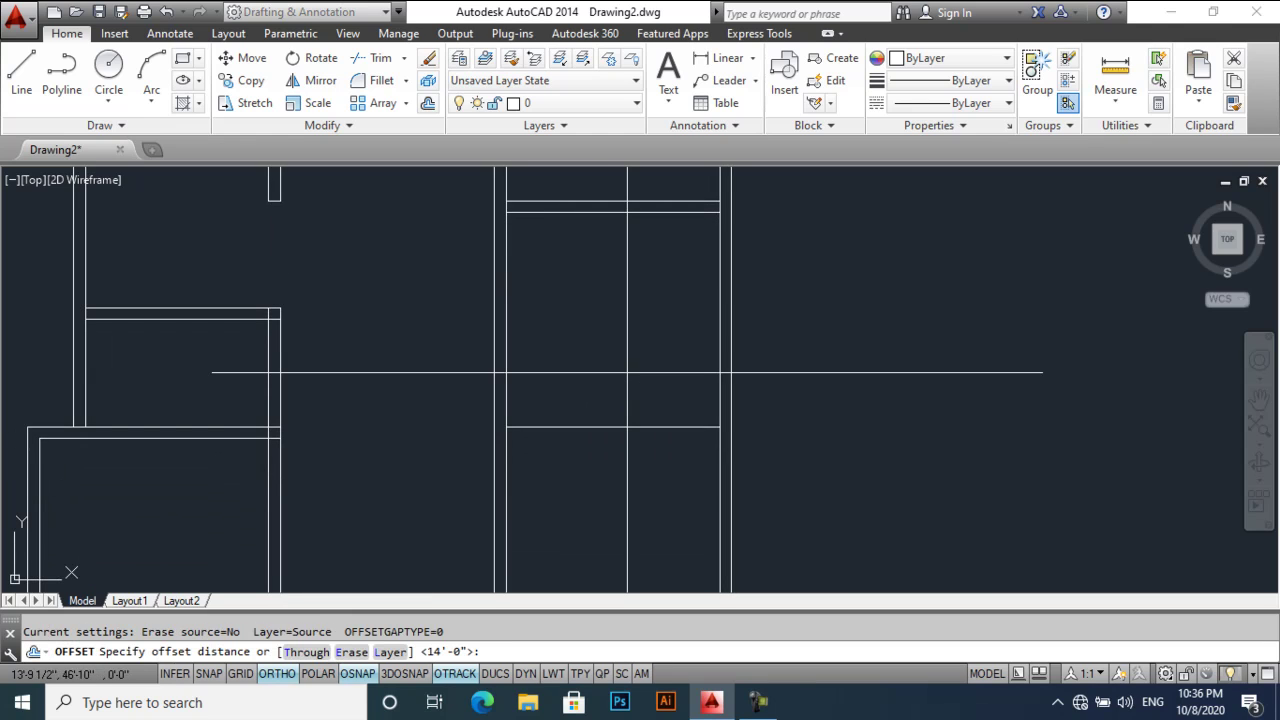
type("9")
key("Return")
left_click(607, 437)
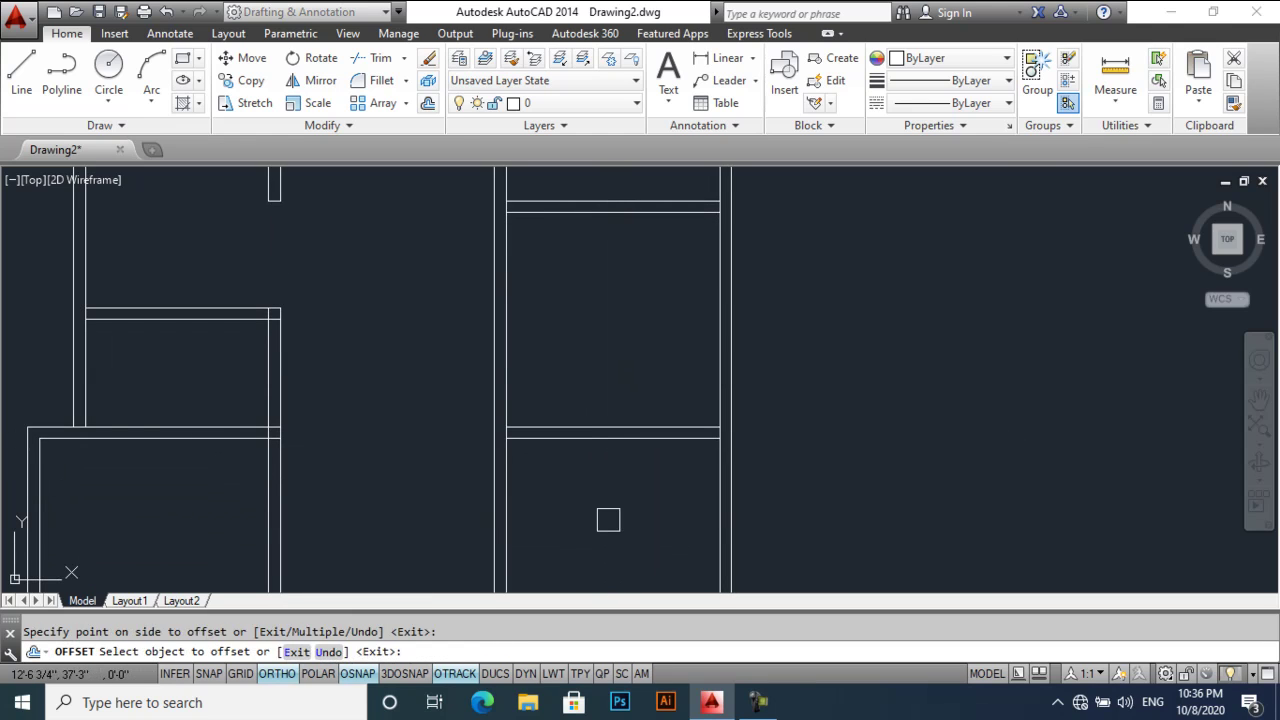
left_click(606, 517)
mouse_move(605, 505)
middle_mouse_down()
mouse_move(646, 422)
mouse_move(634, 414)
middle_mouse_up()
- Offset a horizontal wall line 6' downward
scroll(645, 424, "down", 2)
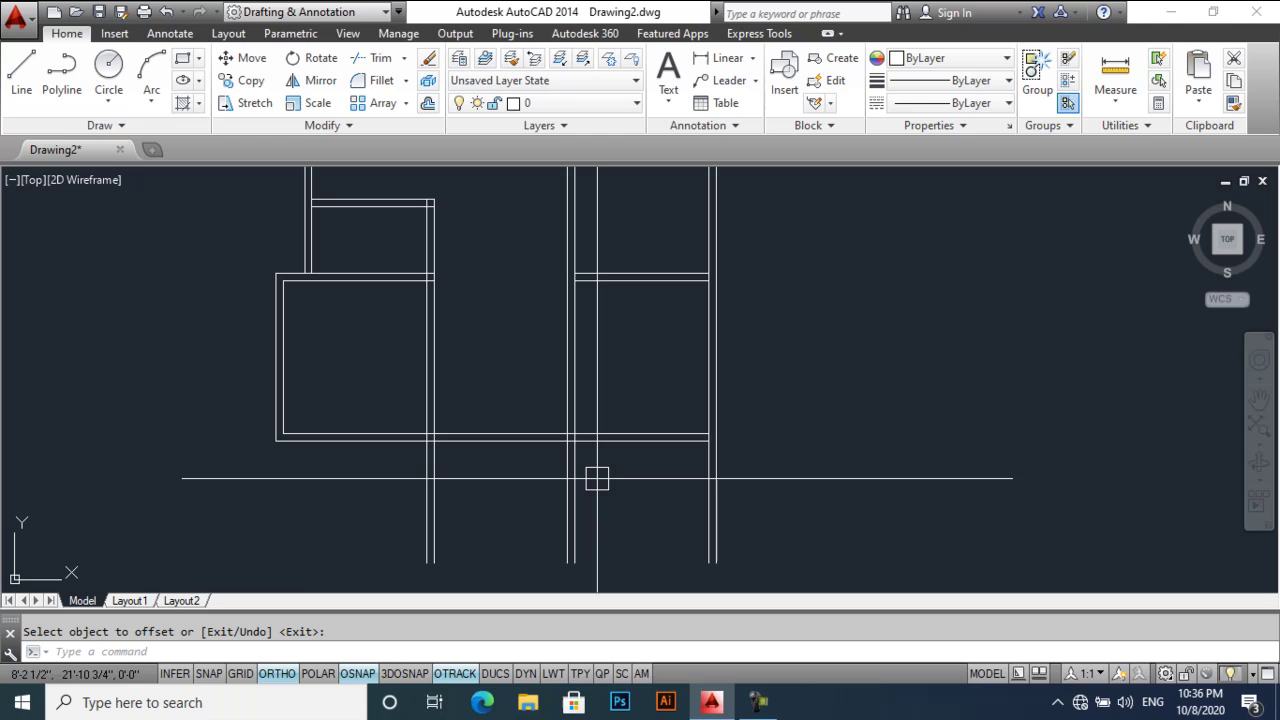
scroll(609, 457, "up", 2)
key("Return")
key("Return")
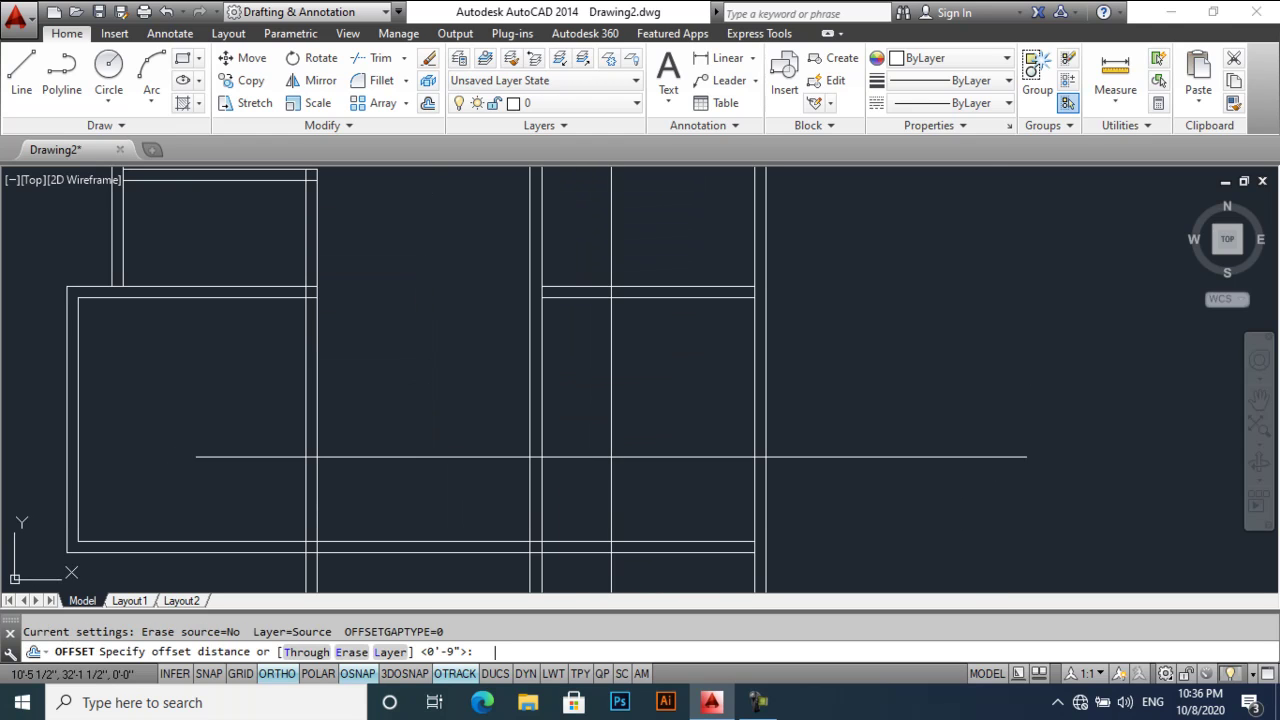
type("6")
key("Return")
left_click(626, 299)
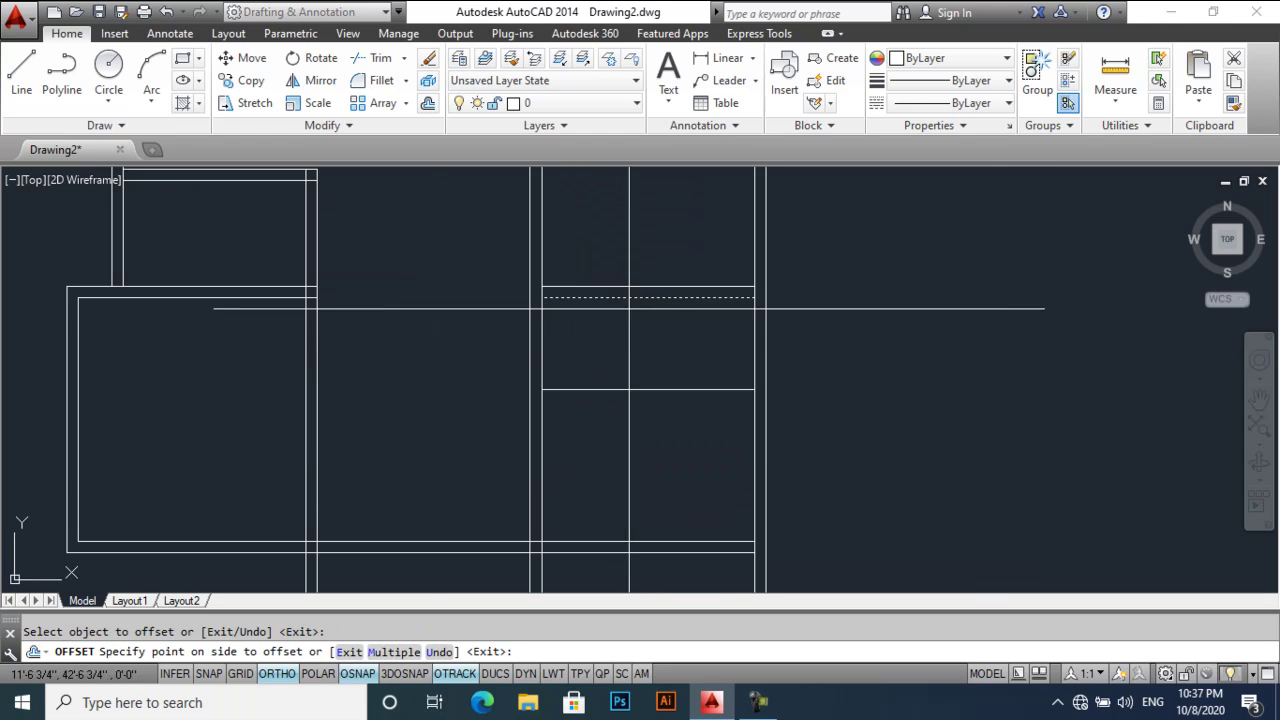
left_click(632, 345)
- Add a 9" offset copy below the new 6' line
type("o")
key("Return")
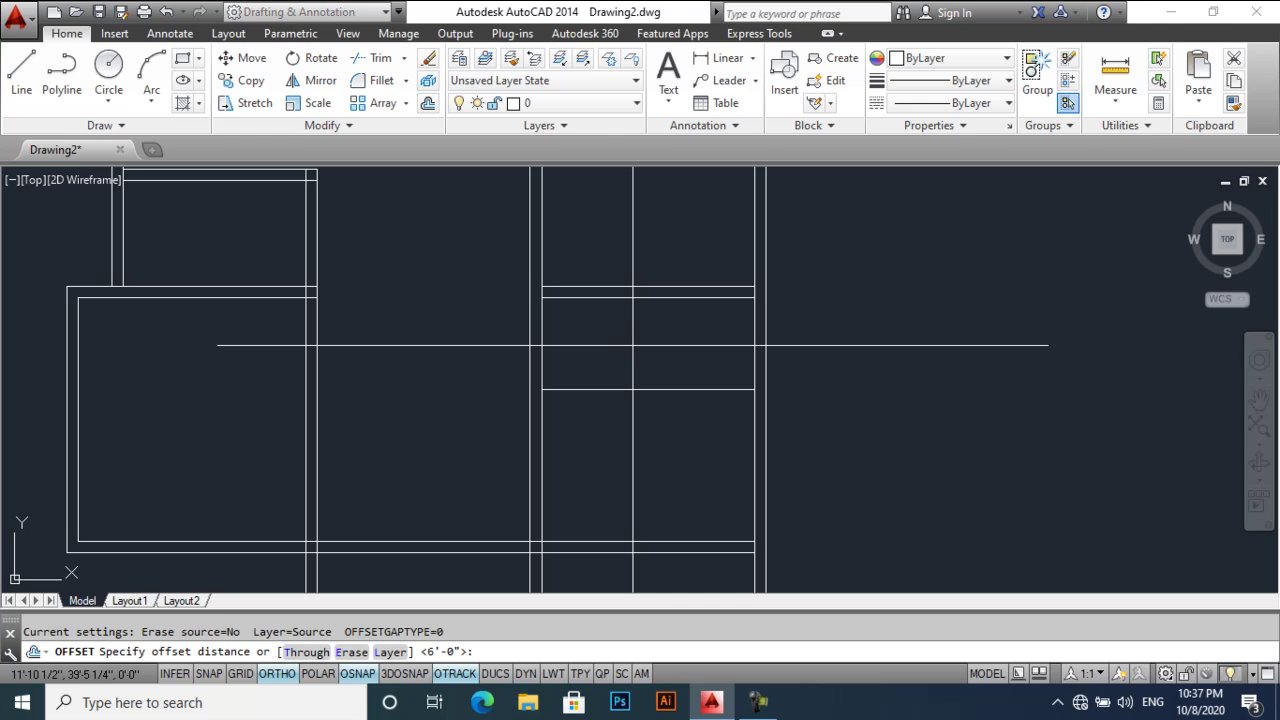
type("9")
key("Return")
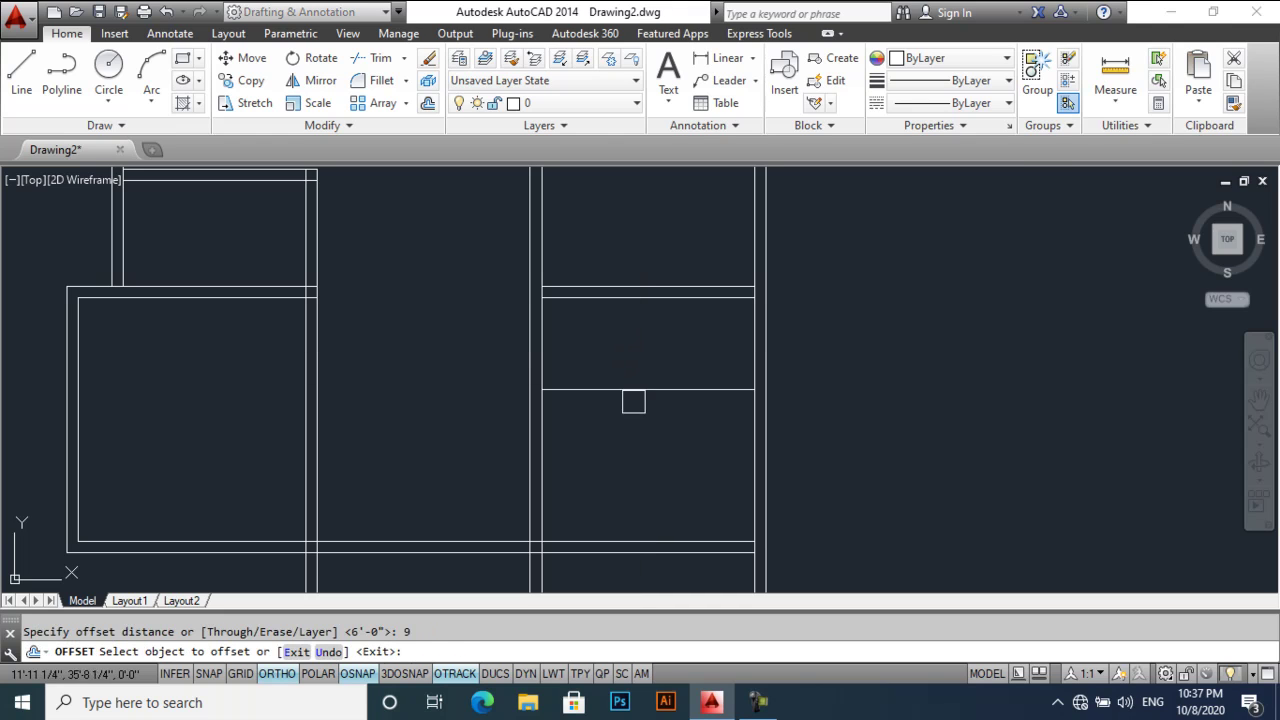
left_click(634, 392)
left_click(643, 472)
middle_click_drag(646, 477, 668, 392)
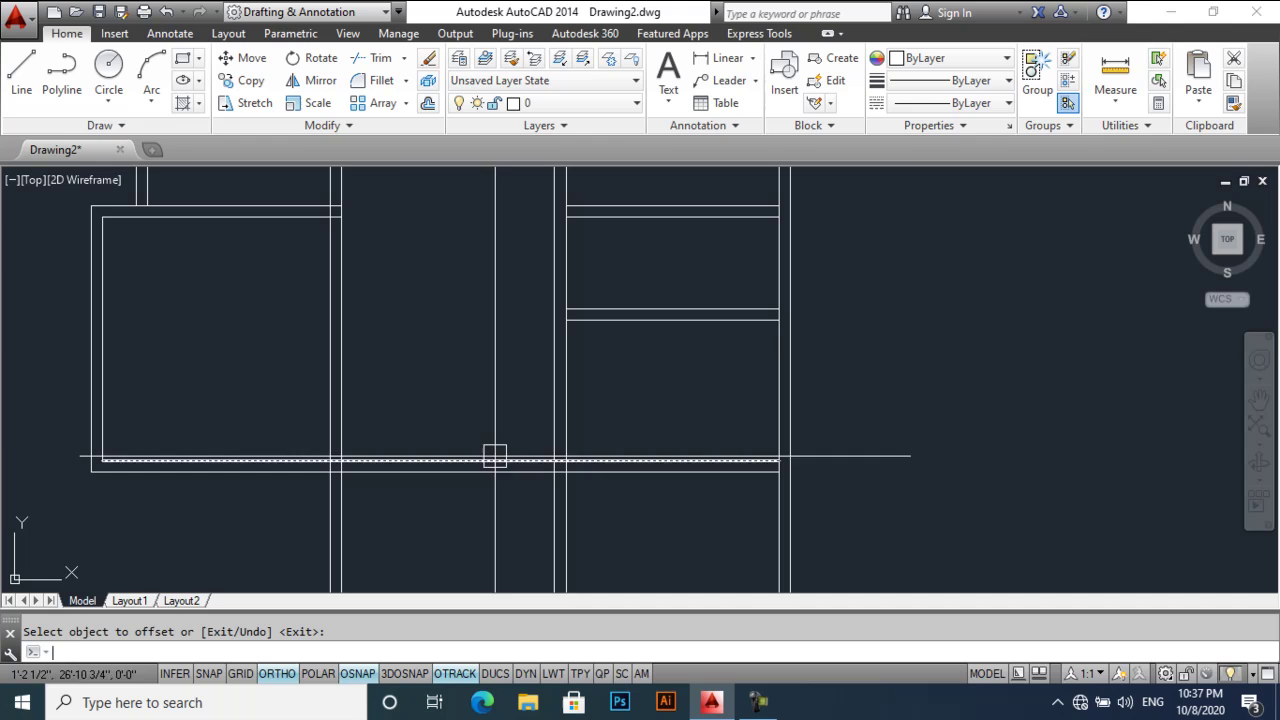
- Trim the bottom line where it runs past the vertical wall
type("tr")
key("Return")
left_click(327, 438)
key("Return")
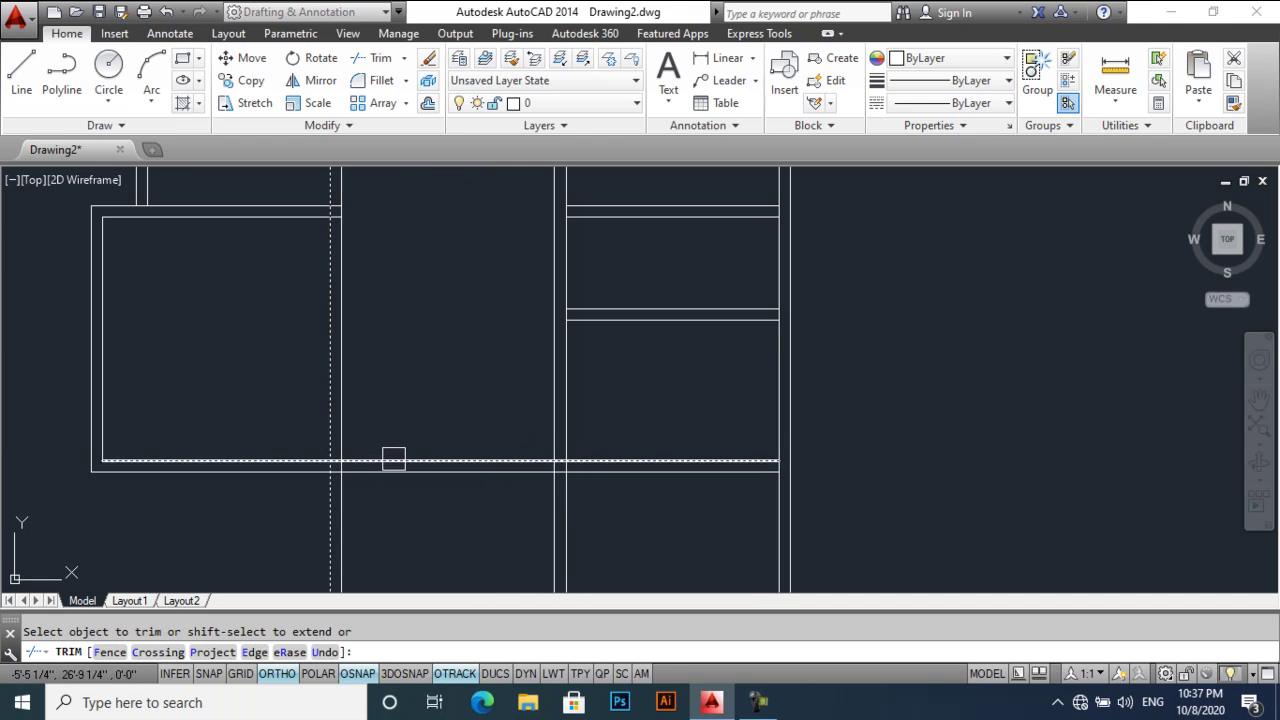
left_click(396, 470)
key("Return")
middle_click_drag(628, 436, 613, 420)
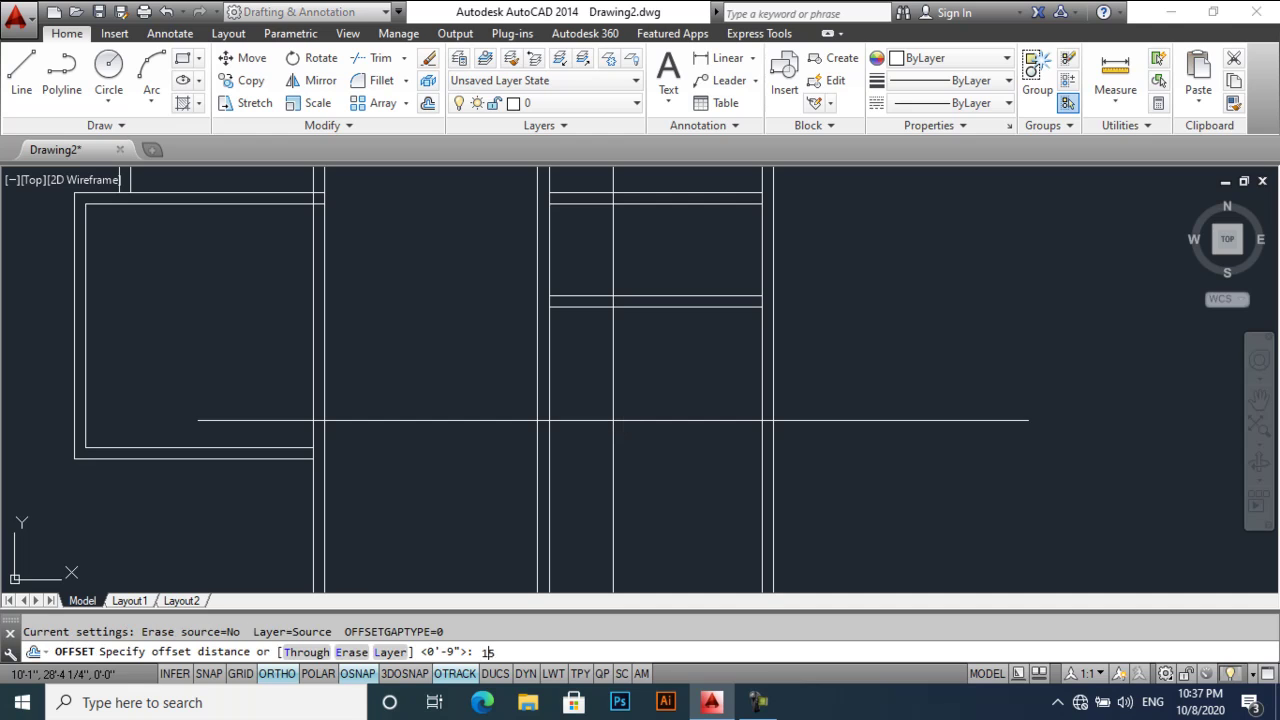
- Offset a horizontal line 15' down, then add a 9" copy below it
key("Return")
left_click(606, 307)
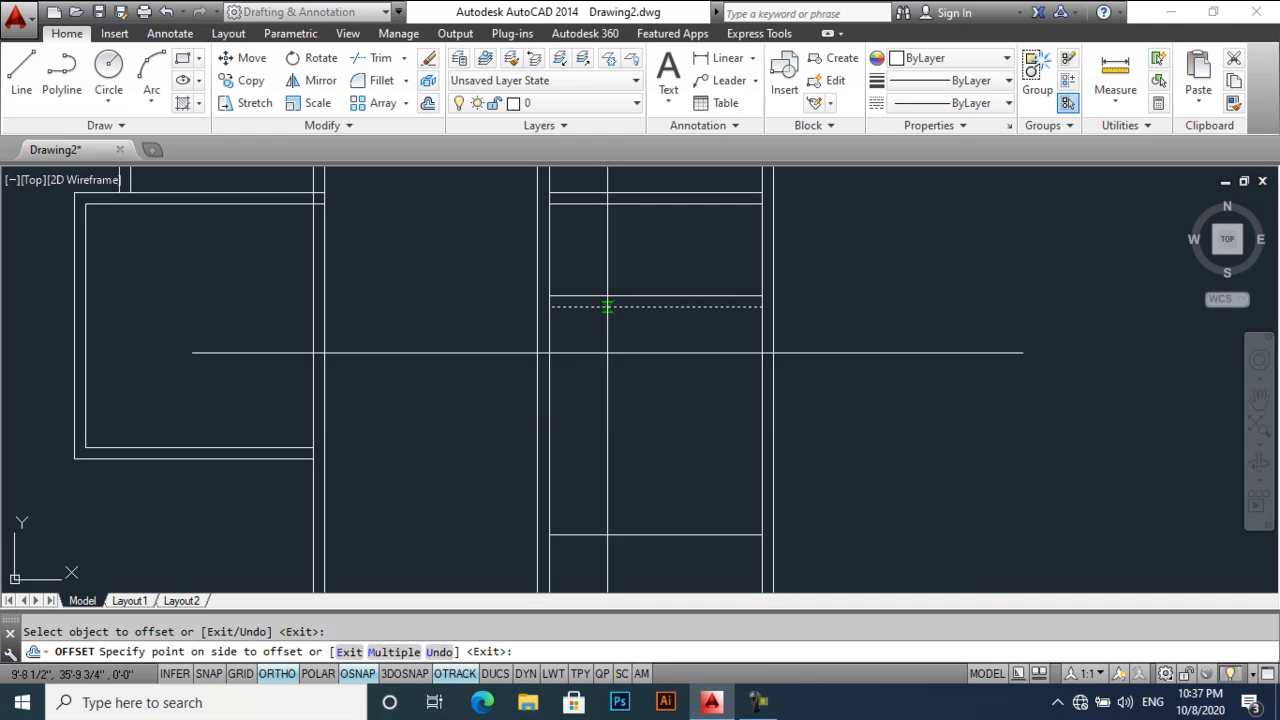
left_click(617, 419)
middle_click_drag(617, 419, 622, 386)
type("o")
key("Return")
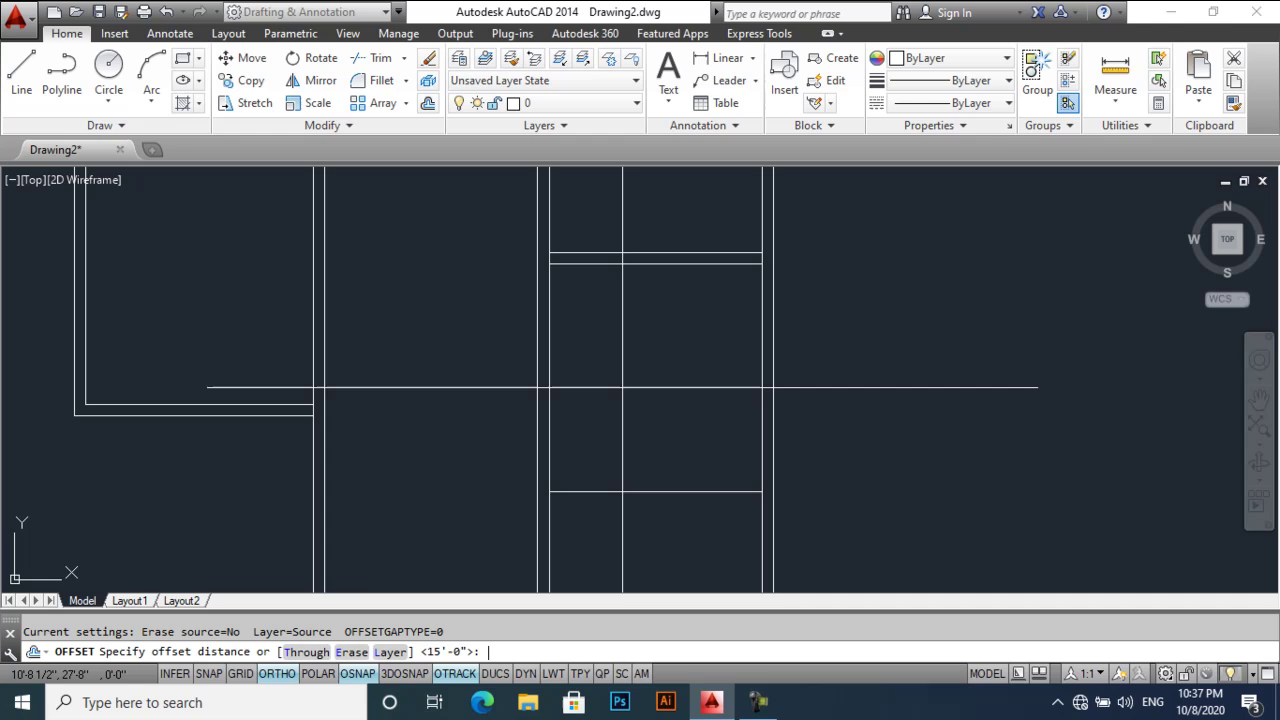
left_click(621, 491)
left_click(623, 551)
key("Escape")
- Fillet both new bottom wall lines square to the right vertical walls
type("f")
key("Return")
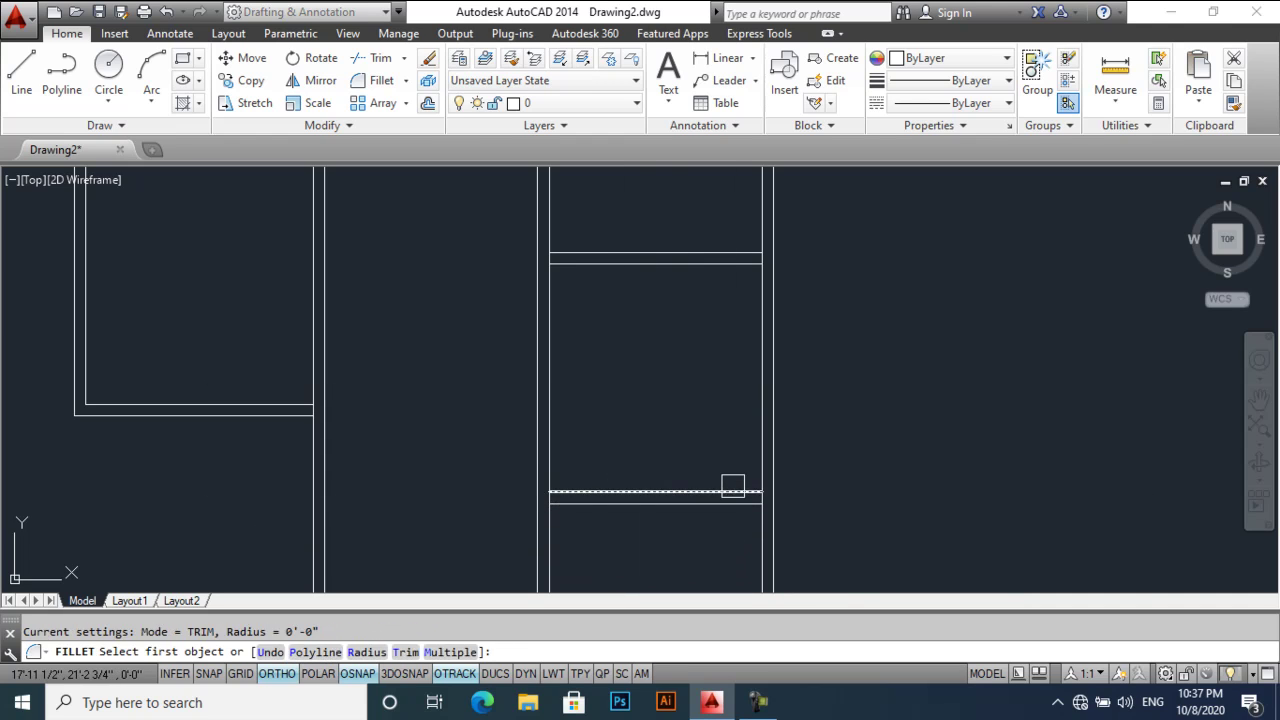
left_click(736, 491)
left_click(760, 466)
key("Return")
left_click(741, 507)
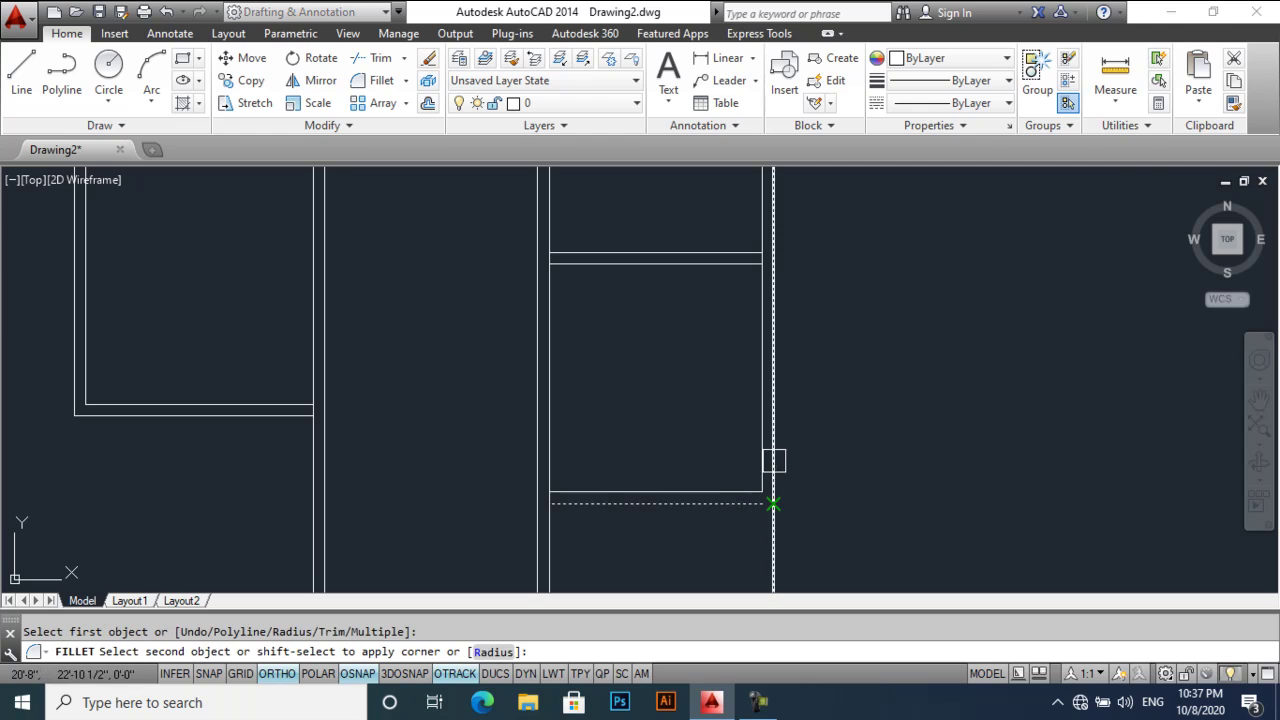
left_click(771, 465)
- Fillet both bottom wall lines square to the left vertical walls of the bay
key("Return")
left_click(554, 471)
left_click(540, 460)
key("Return")
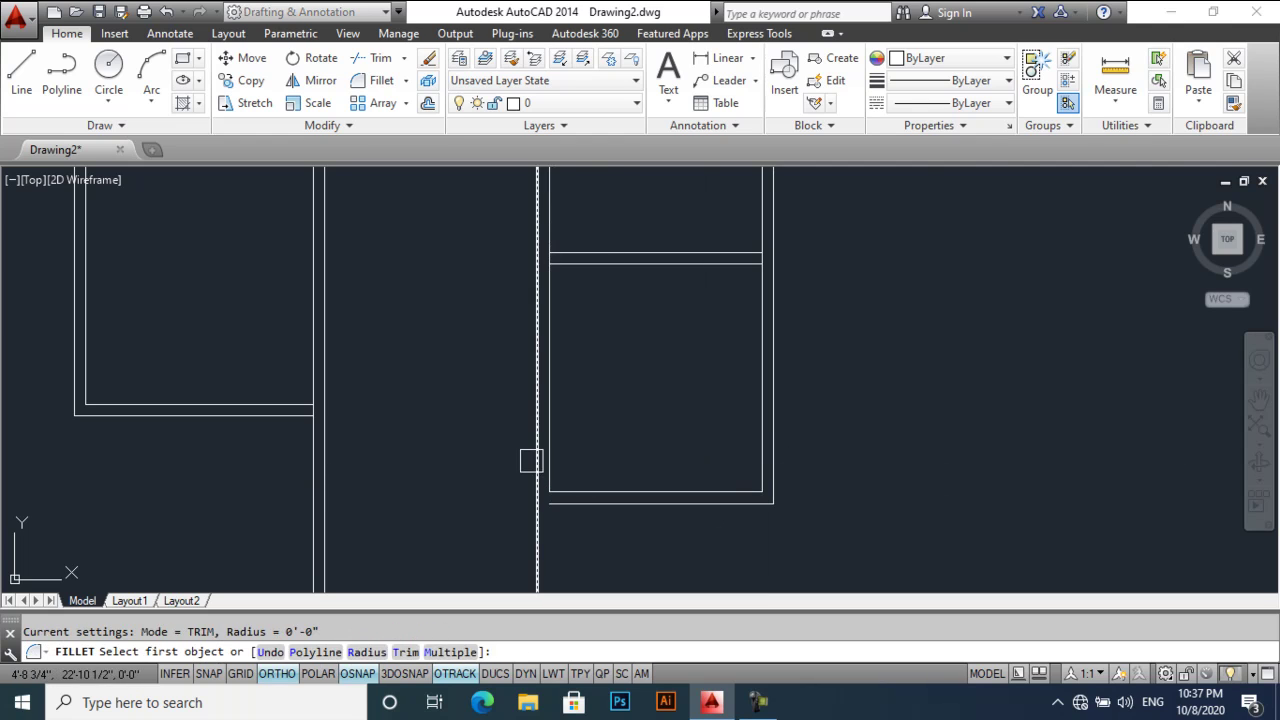
left_click(569, 504)
left_click(538, 480)
- Fillet the left room's bottom corners to join its vertical and horizontal walls
middle_click_drag(330, 417, 457, 411)
left_click(440, 400)
key("Return")
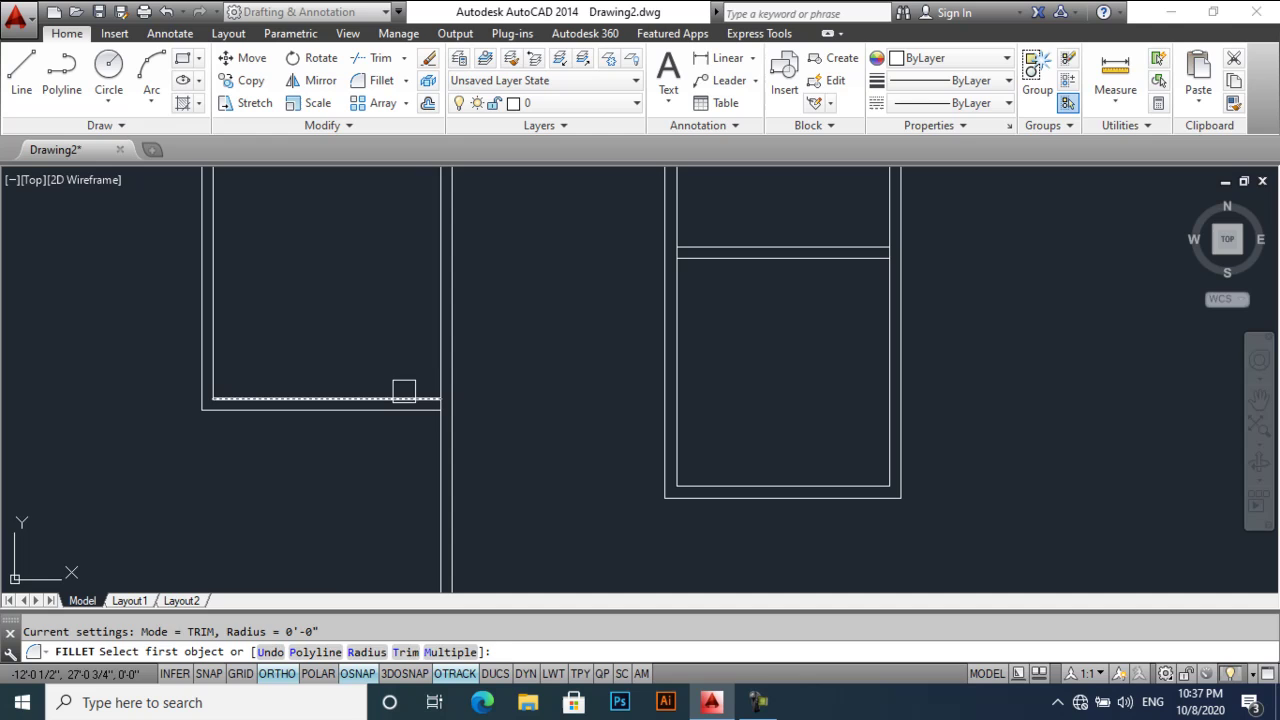
left_click(434, 376)
left_click(414, 417)
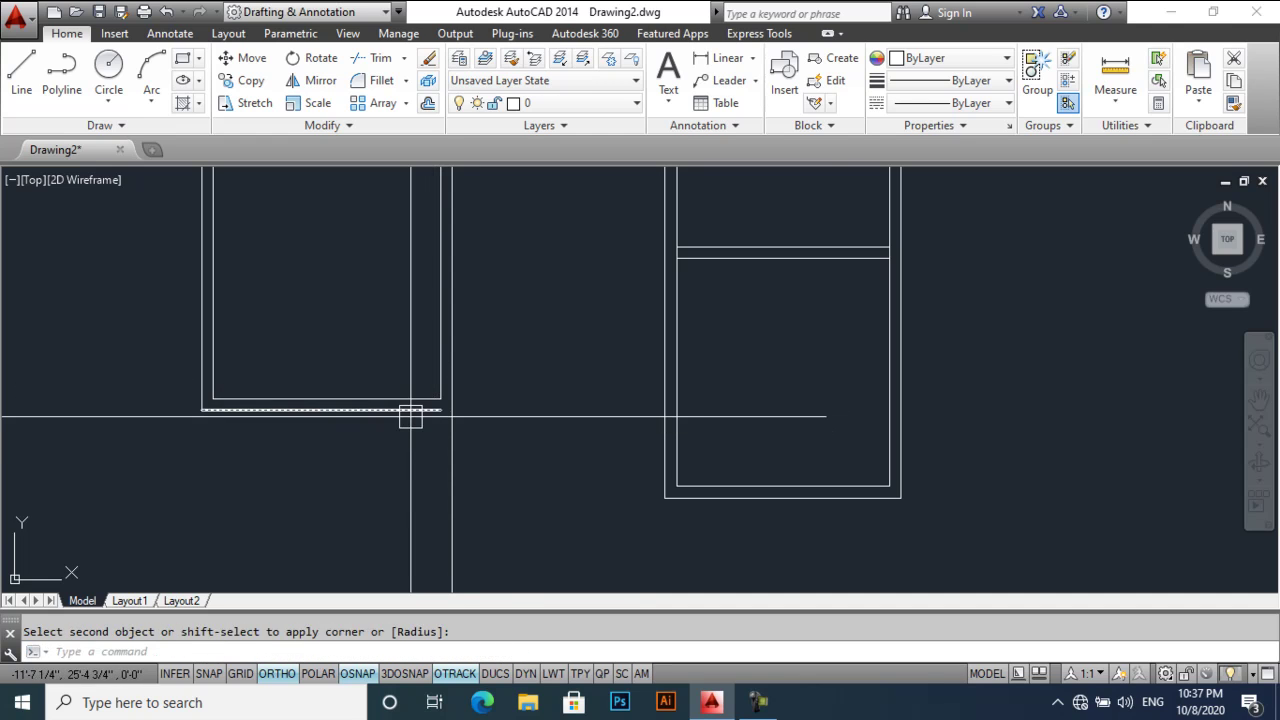
key("Return")
left_click(460, 384)
middle_click_drag(460, 384, 458, 365)
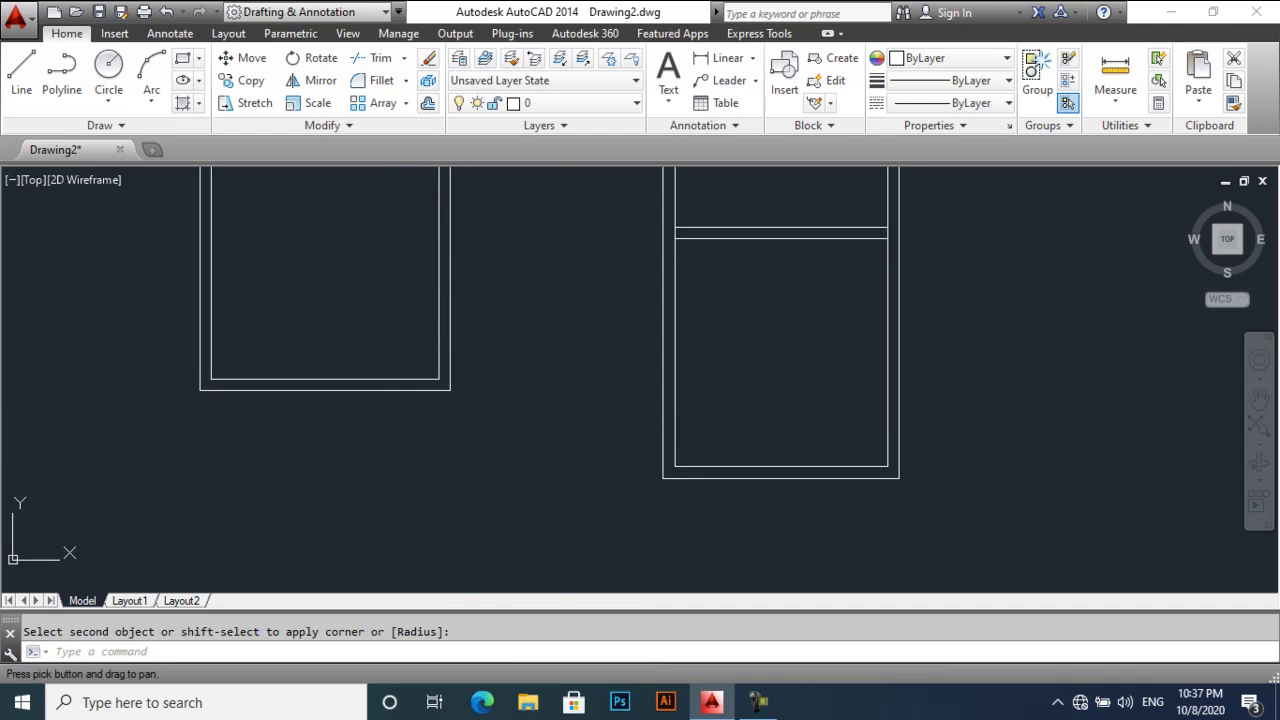
- Extend the wall lines and trim the wall line at the junction between the lower rooms
key("Return")
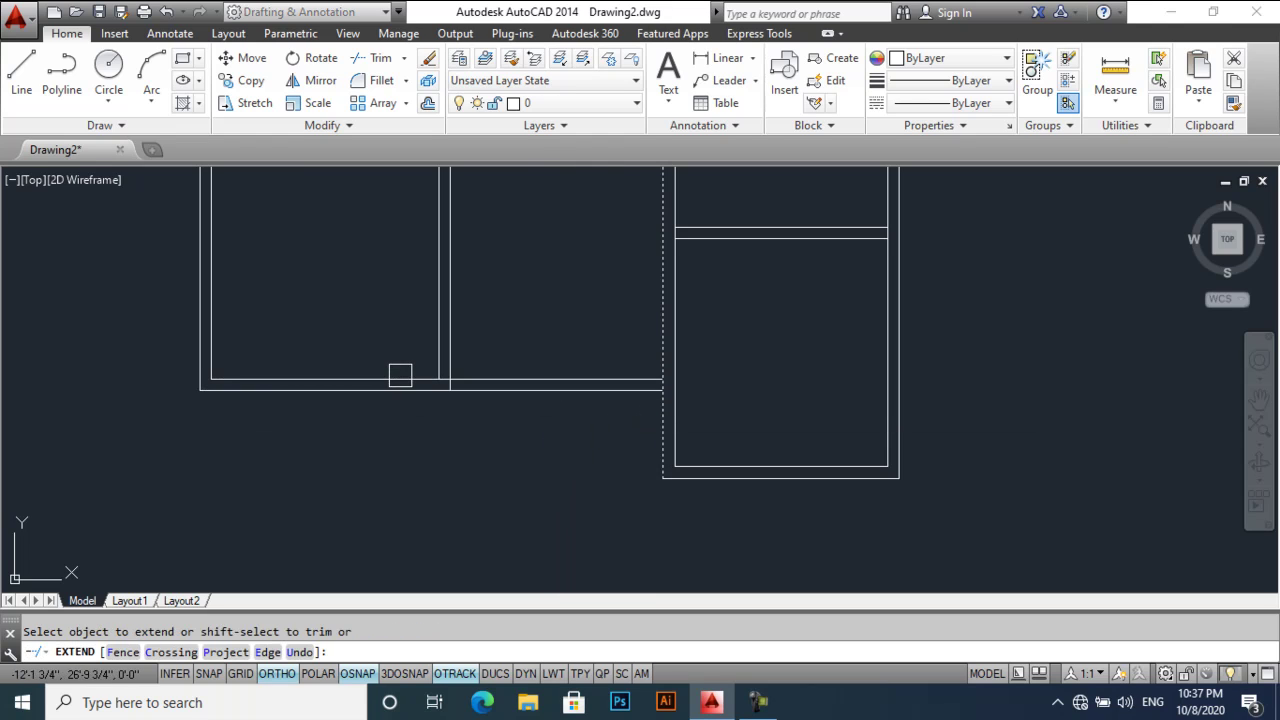
key("Return")
scroll(488, 392, "up", 2)
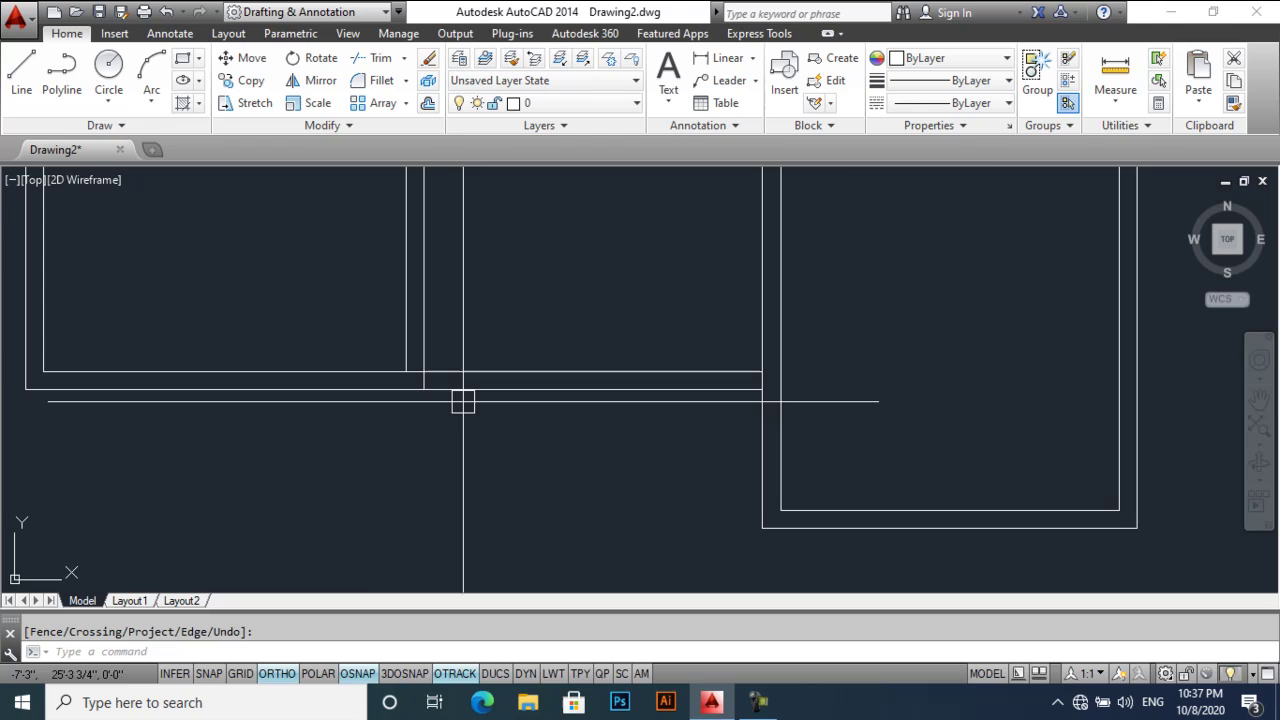
type("tr")
key("Return")
key("Return")
scroll(431, 386, "up", 6)
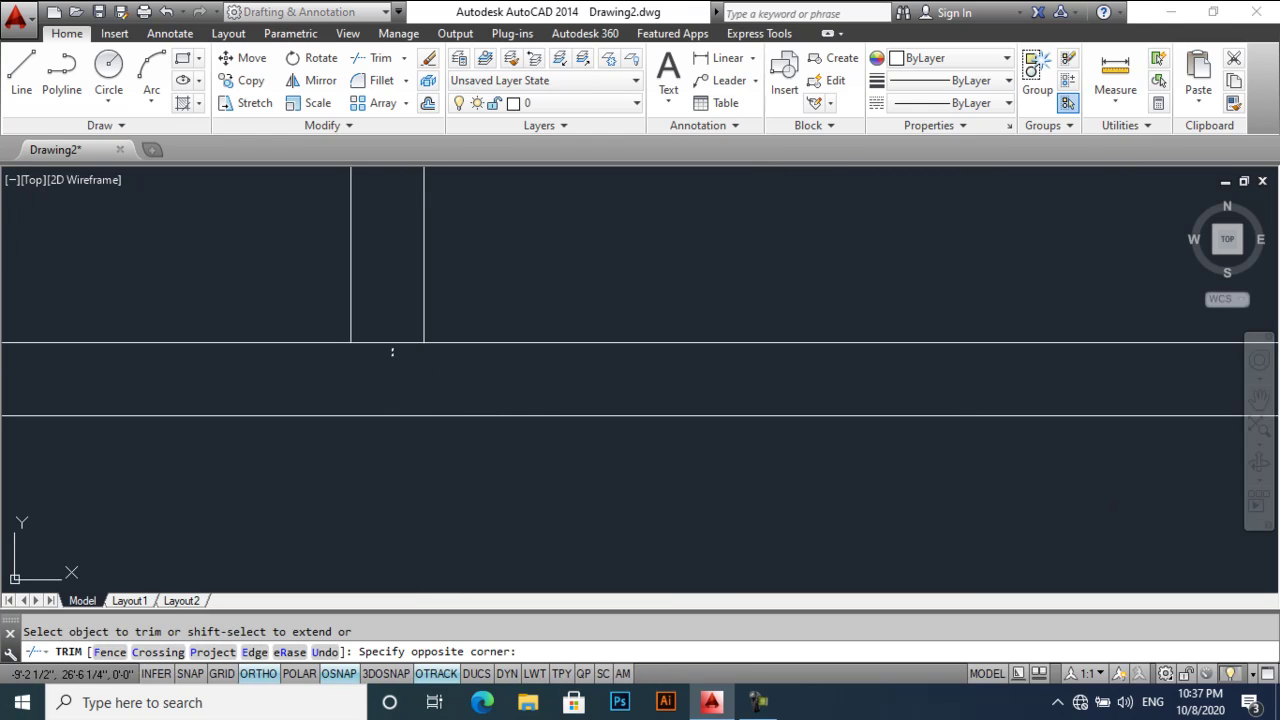
scroll(440, 380, "down", 3)
left_click(680, 374)
scroll(768, 352, "up", 3)
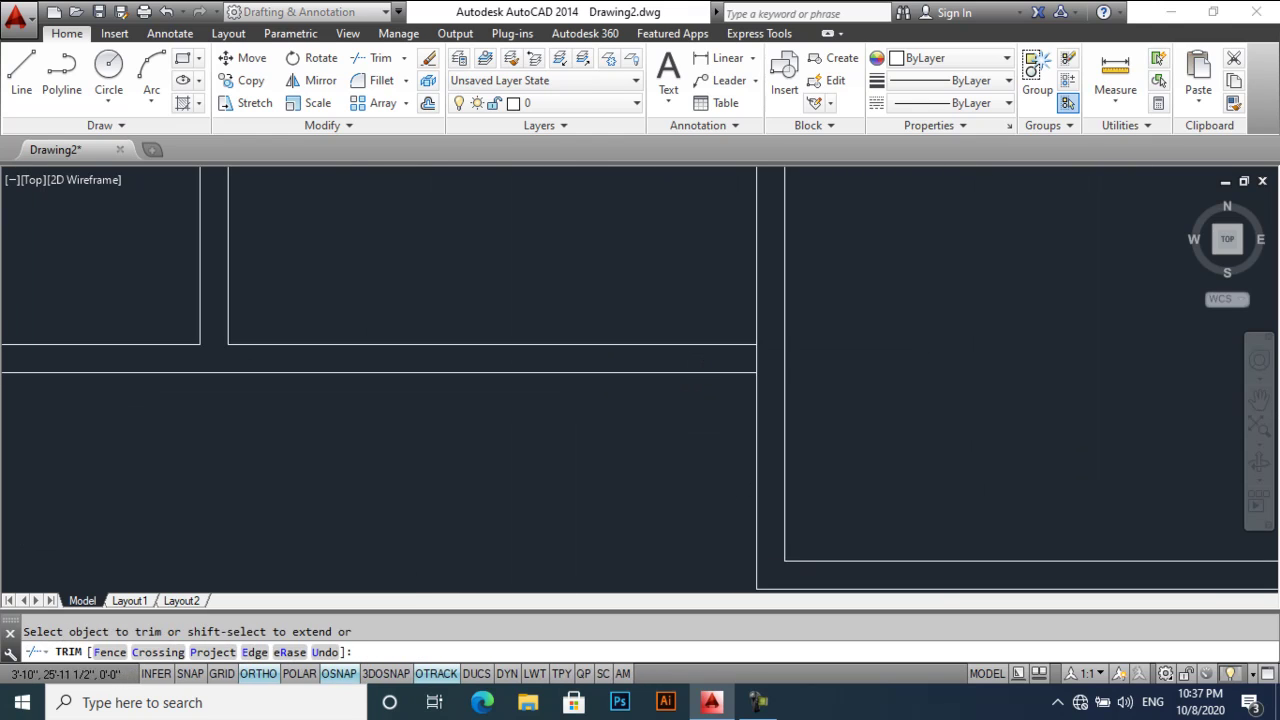
scroll(695, 352, "down", 5)
key("Return")
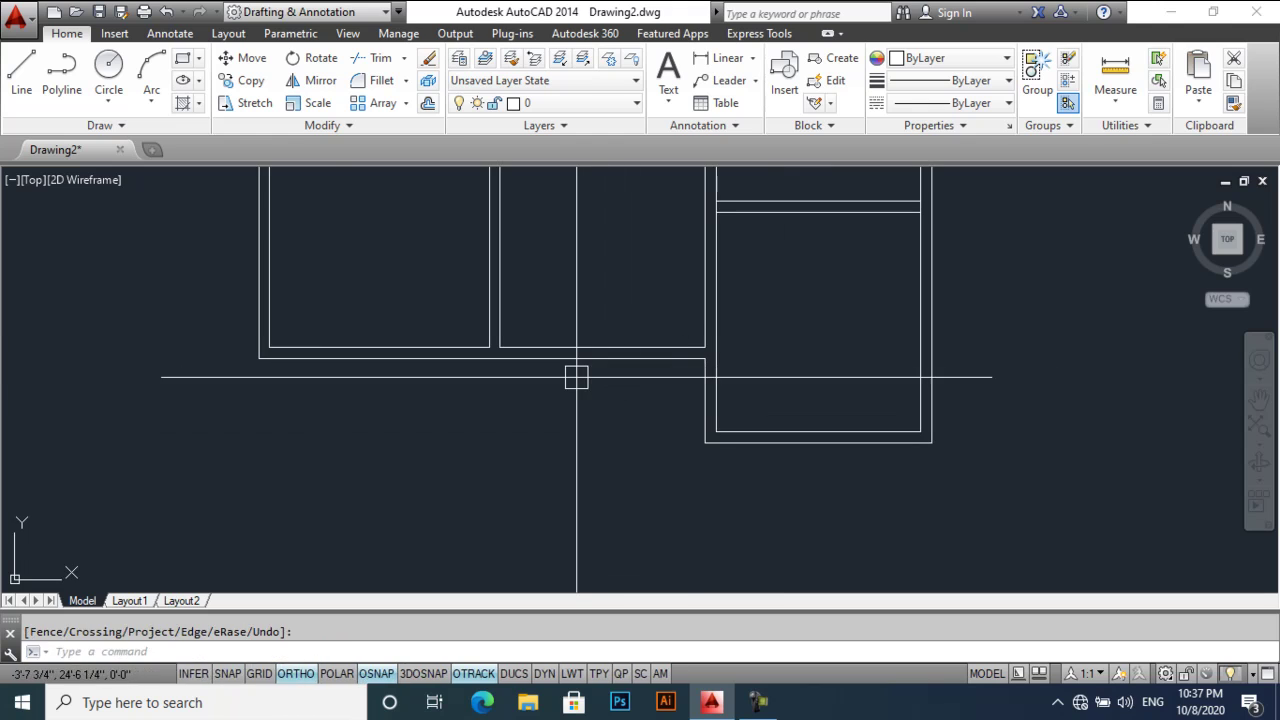
- Draw a vertical line down from the wall corner and a horizontal line across to close the gap
type("l")
key("Return")
left_click(499, 347)
left_click(499, 500)
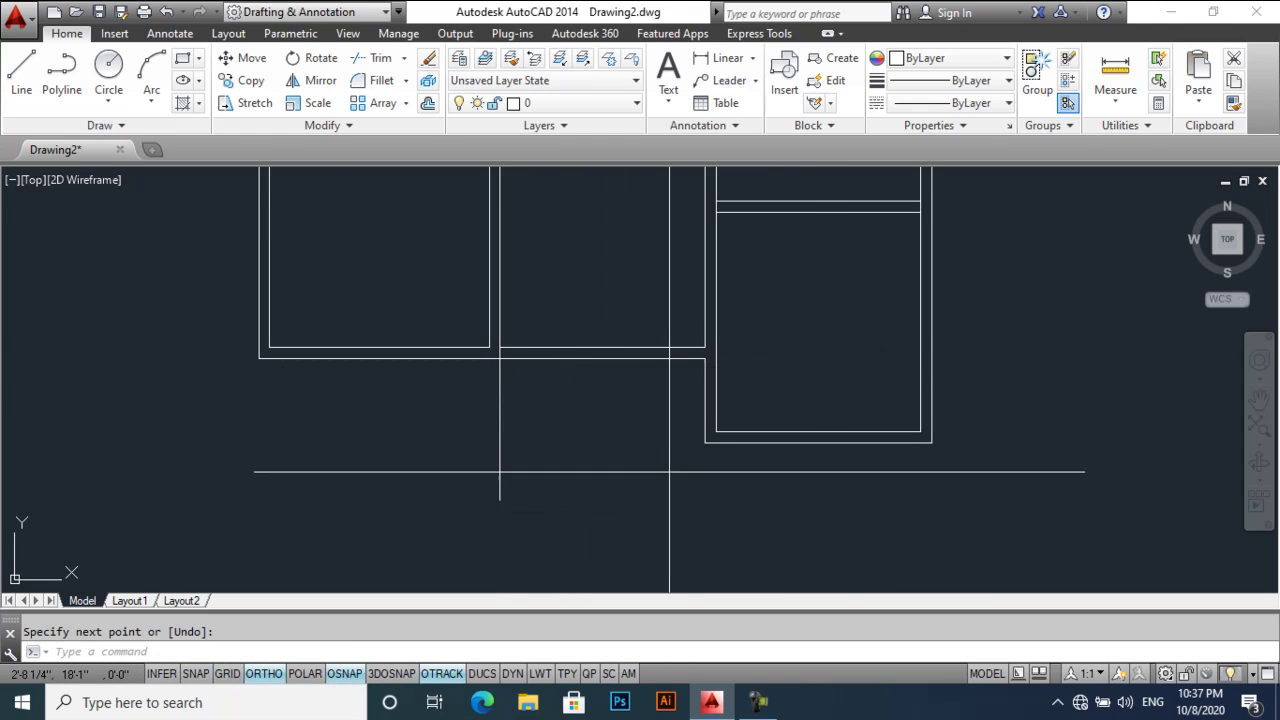
key("Return")
key("Return")
left_click(706, 443)
left_click(351, 443)
key("Return")
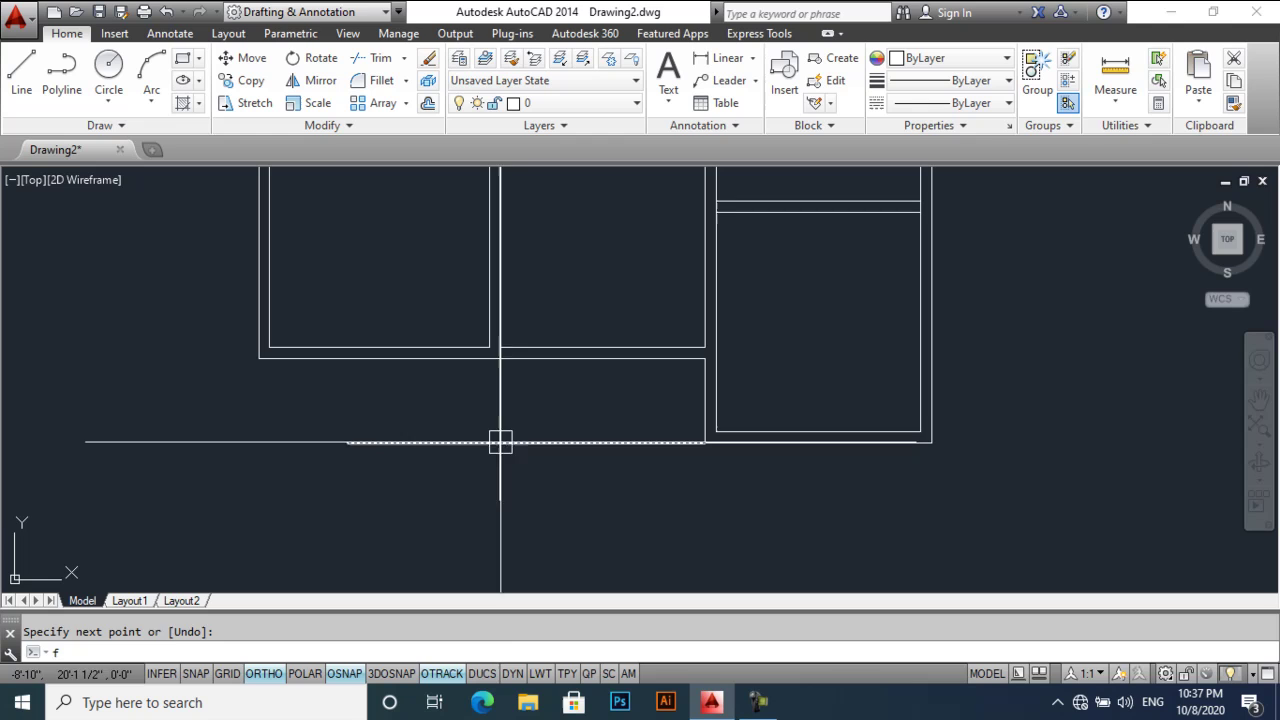
- Start a fillet on the new horizontal wall line, then cancel the unfinished command
type("f")
key("Return")
left_click(505, 443)
scroll(512, 395, "up", 5)
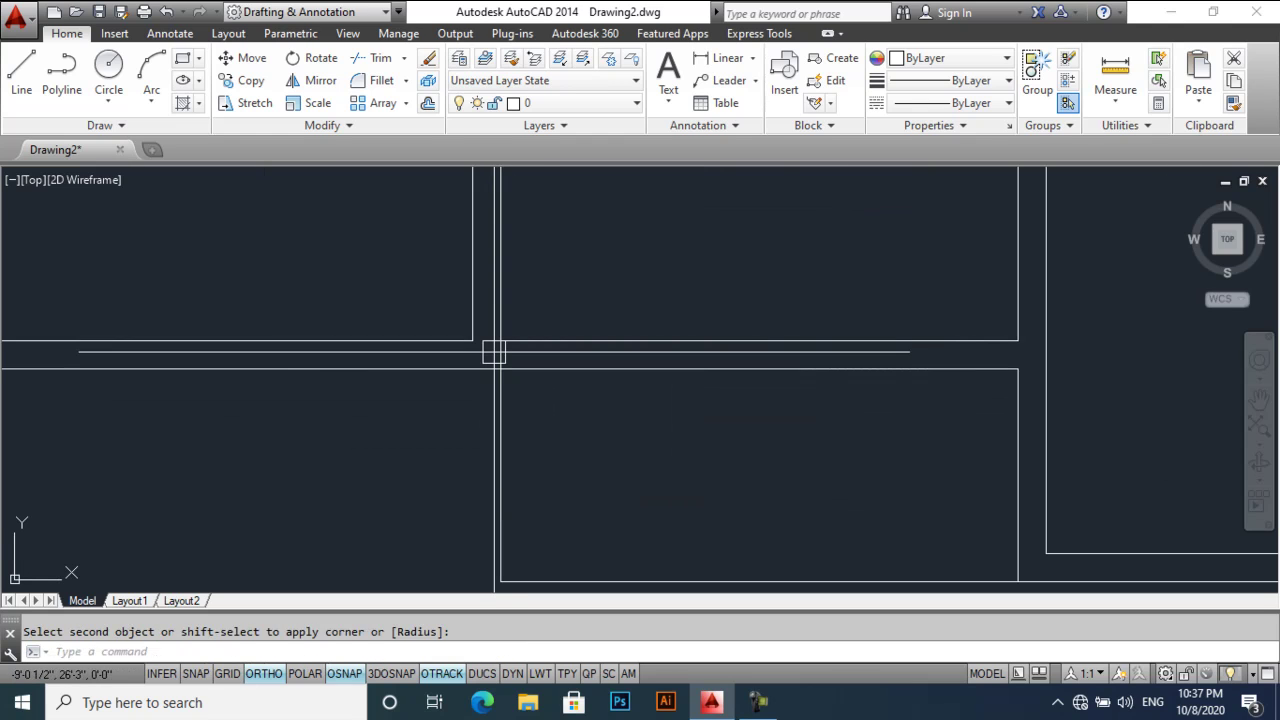
type("tr")
scroll(487, 357, "down", 5)
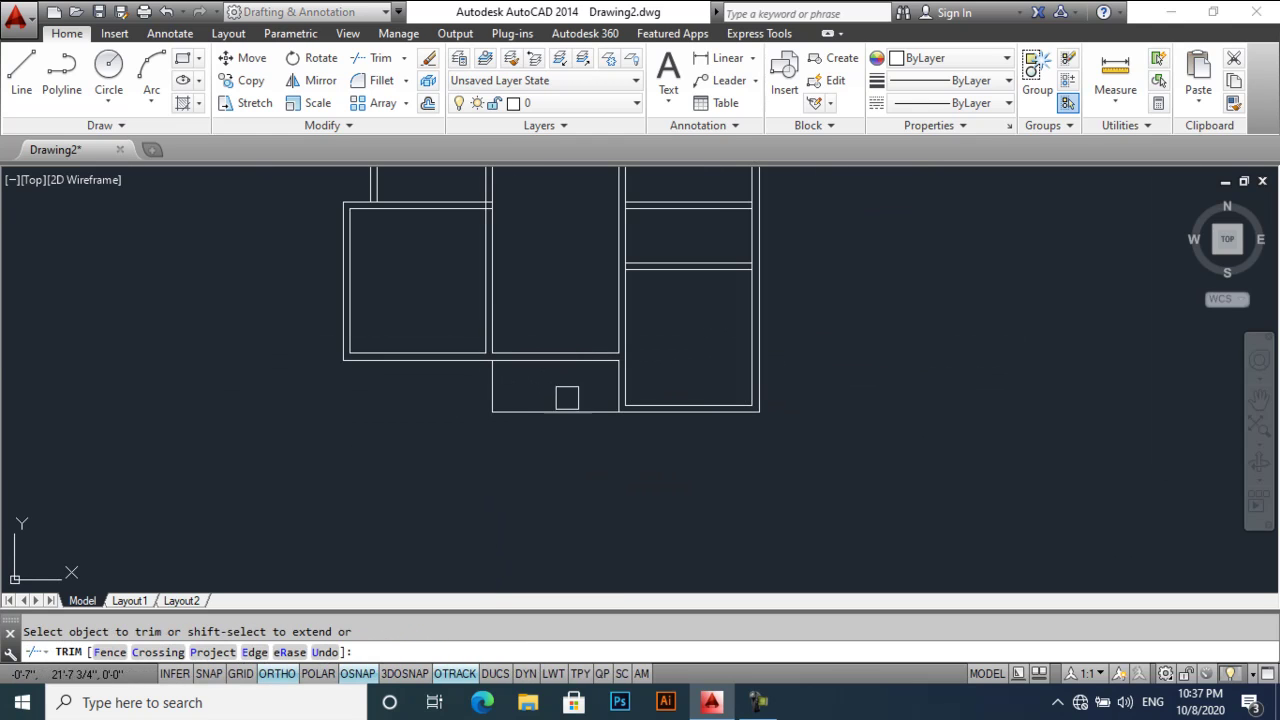
key("Return")
middle_click_drag(560, 383, 477, 414)
scroll(577, 334, "up", 5)
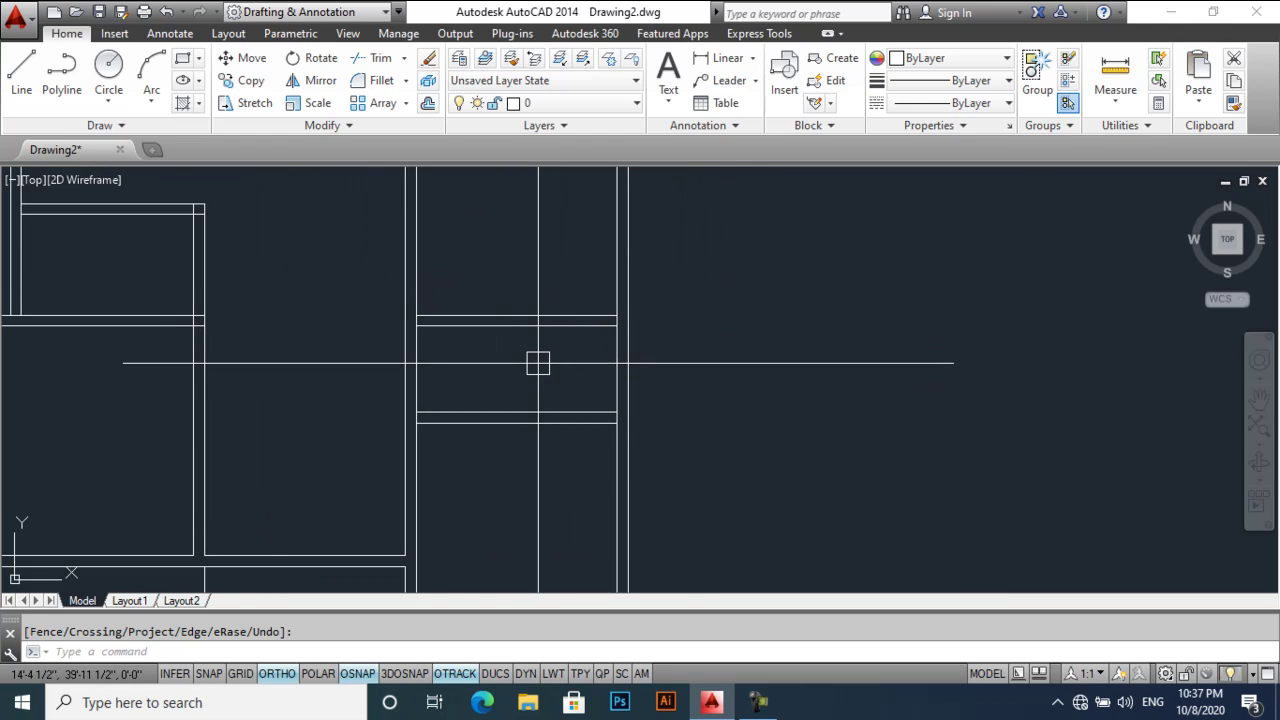
- Offset the right wall line 3' outward, then 9" further for the bay's outer wall thickness
scroll(535, 366, "up", 2)
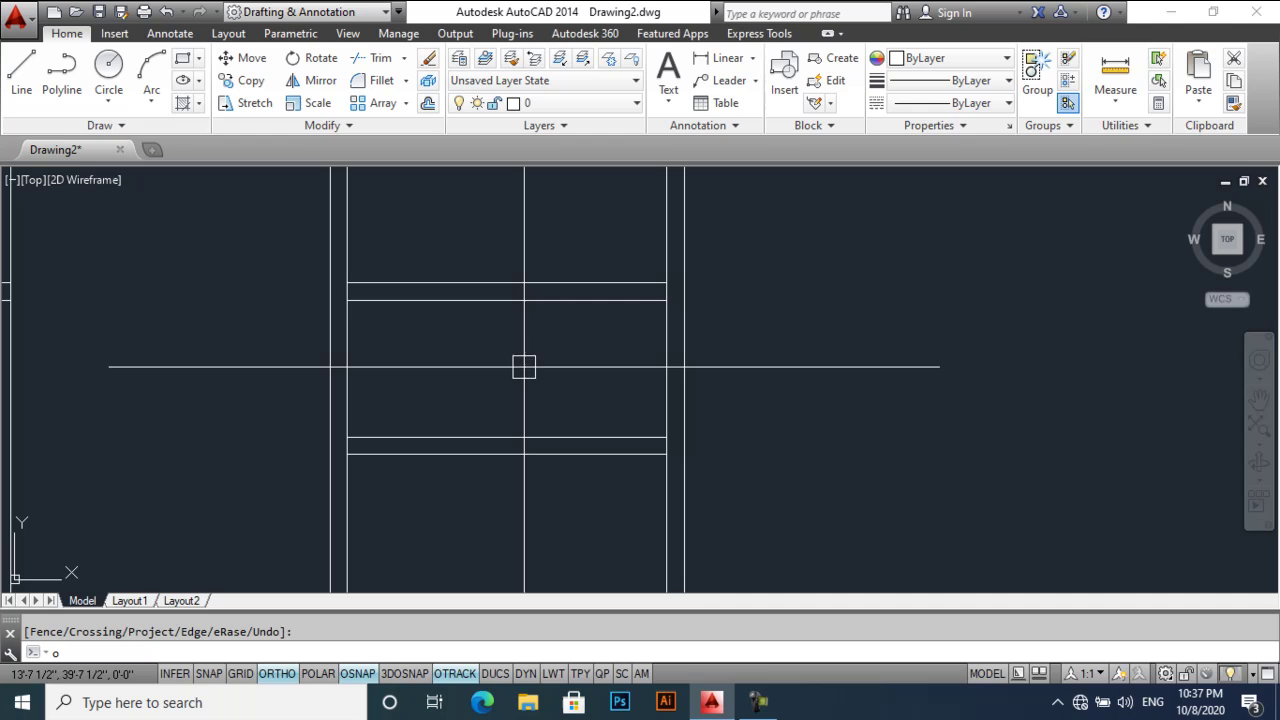
key("Return")
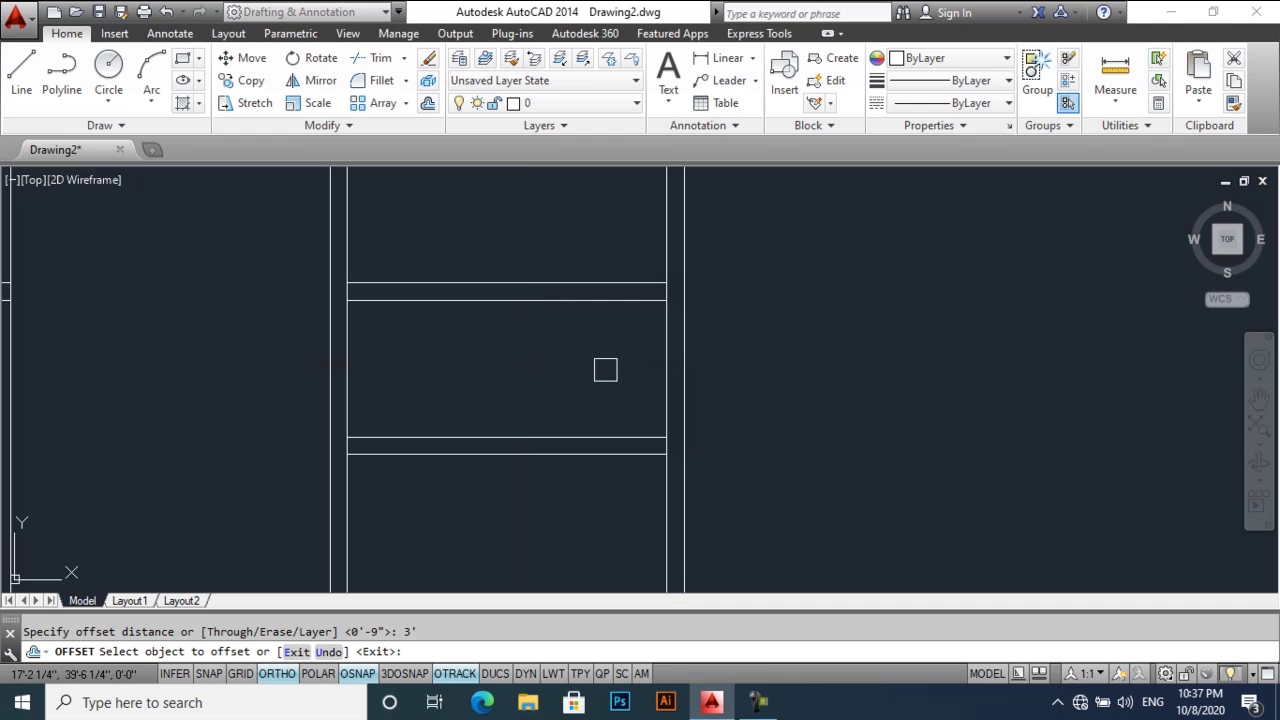
left_click(660, 369)
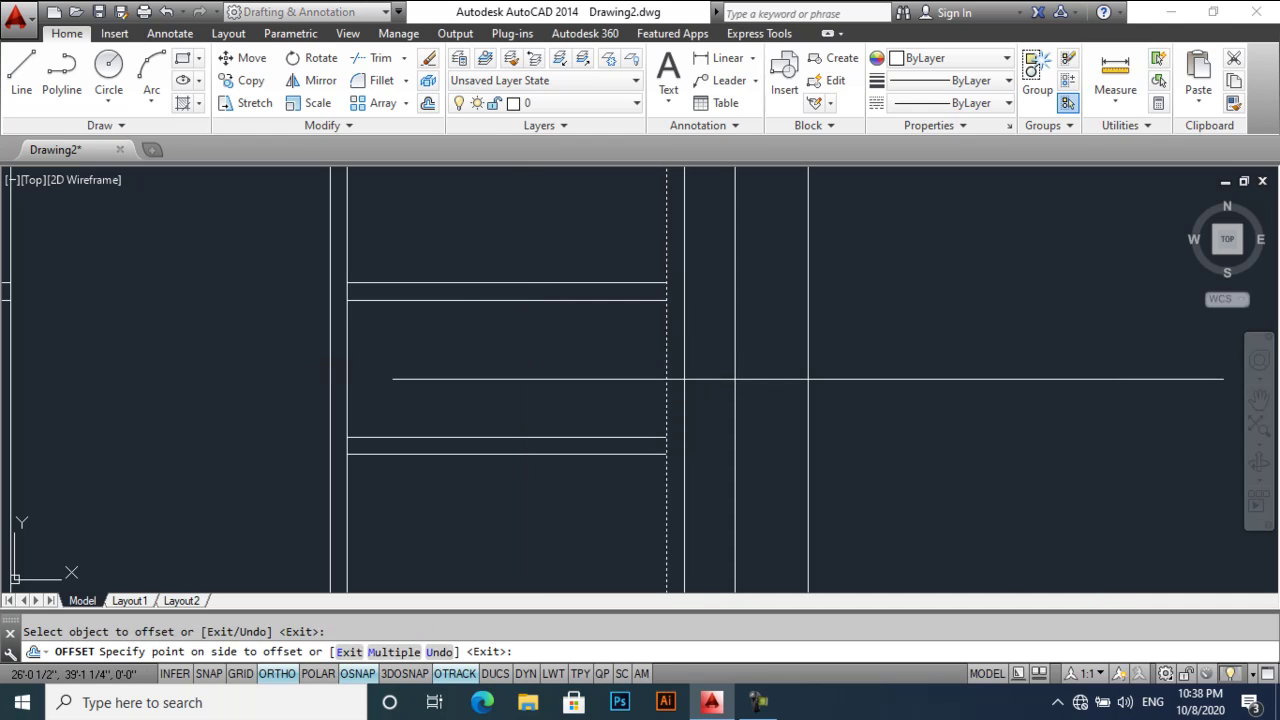
left_click(806, 379)
key("Return")
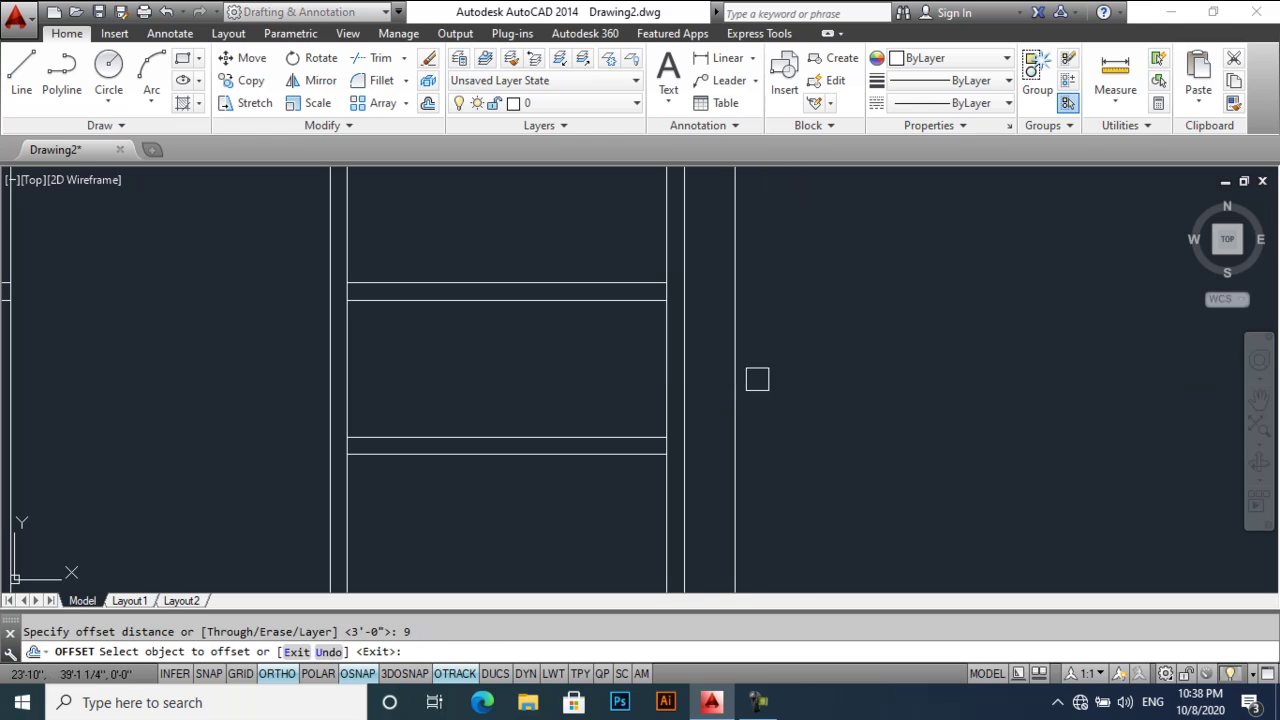
left_click(740, 380)
left_click(772, 386)
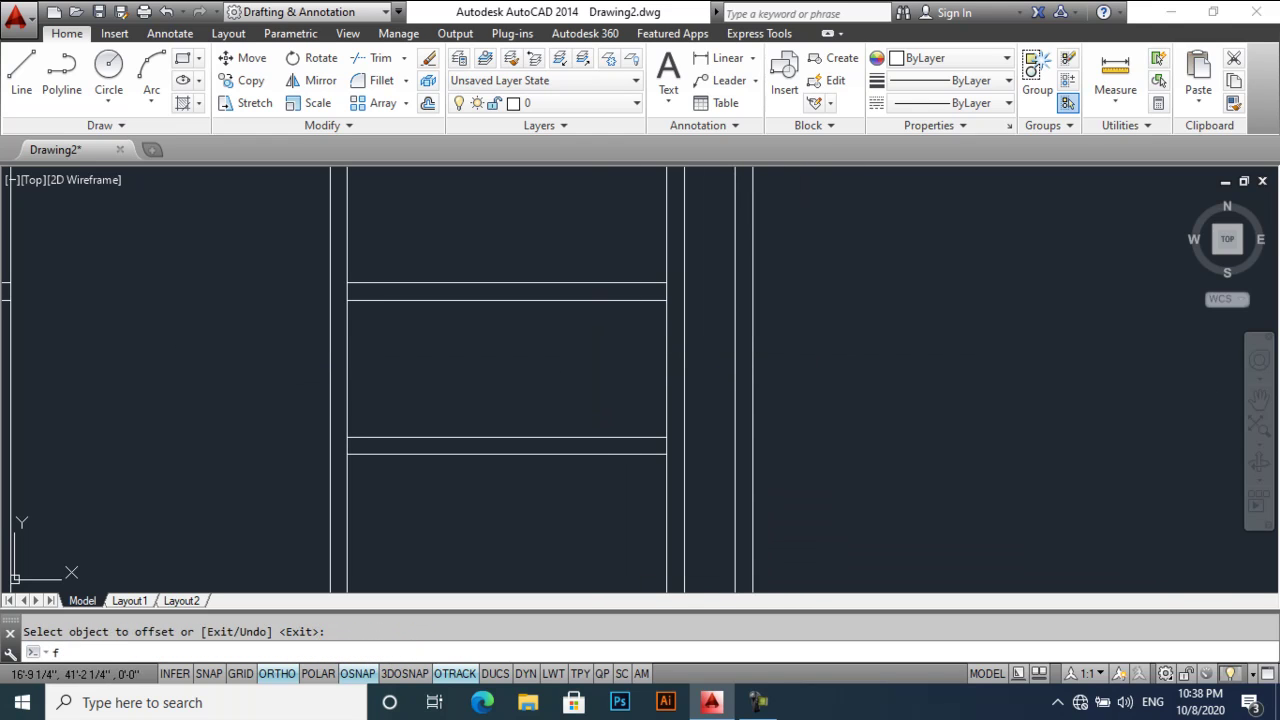
- Fillet the horizontal wall lines to the new bay lines, closing the upper and lower bay corners
left_click(609, 305)
left_click(730, 340)
key("Return")
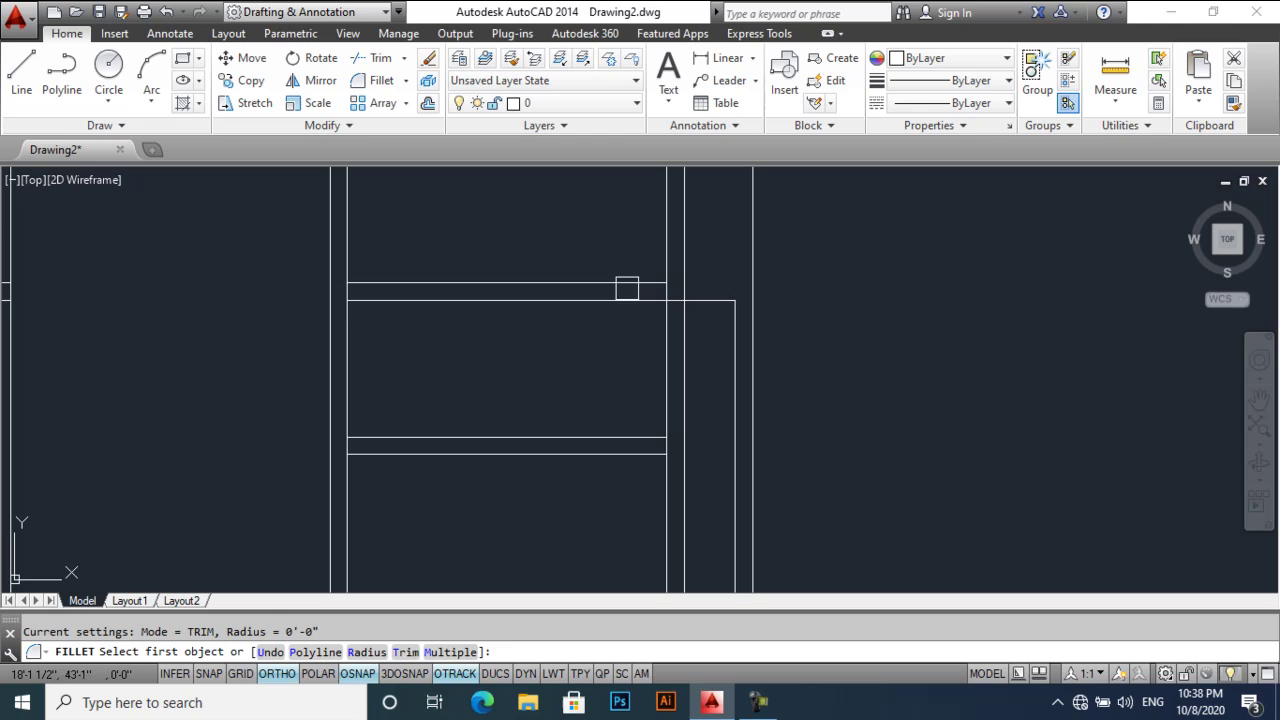
left_click(626, 283)
left_click(755, 336)
key("Return")
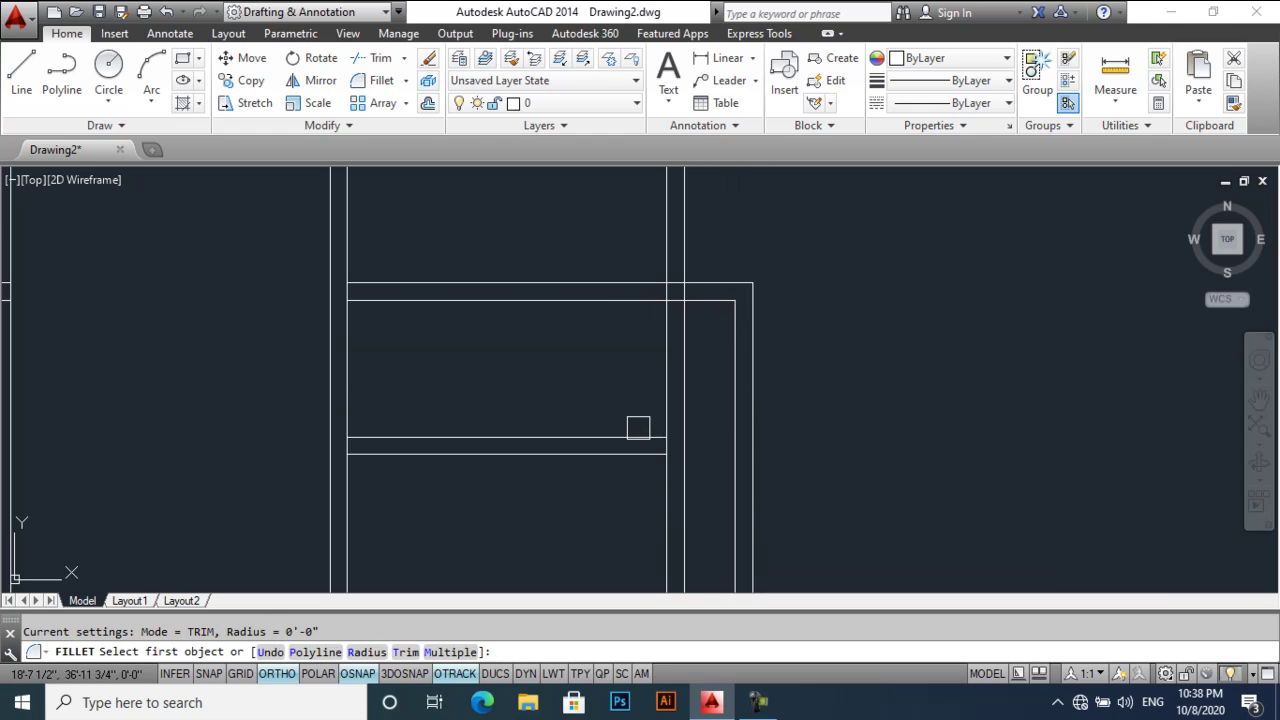
left_click(637, 435)
left_click(754, 402)
- Fillet the bottom wall and the inner bay lines to close the remaining bay corners
key("Return")
left_click(629, 453)
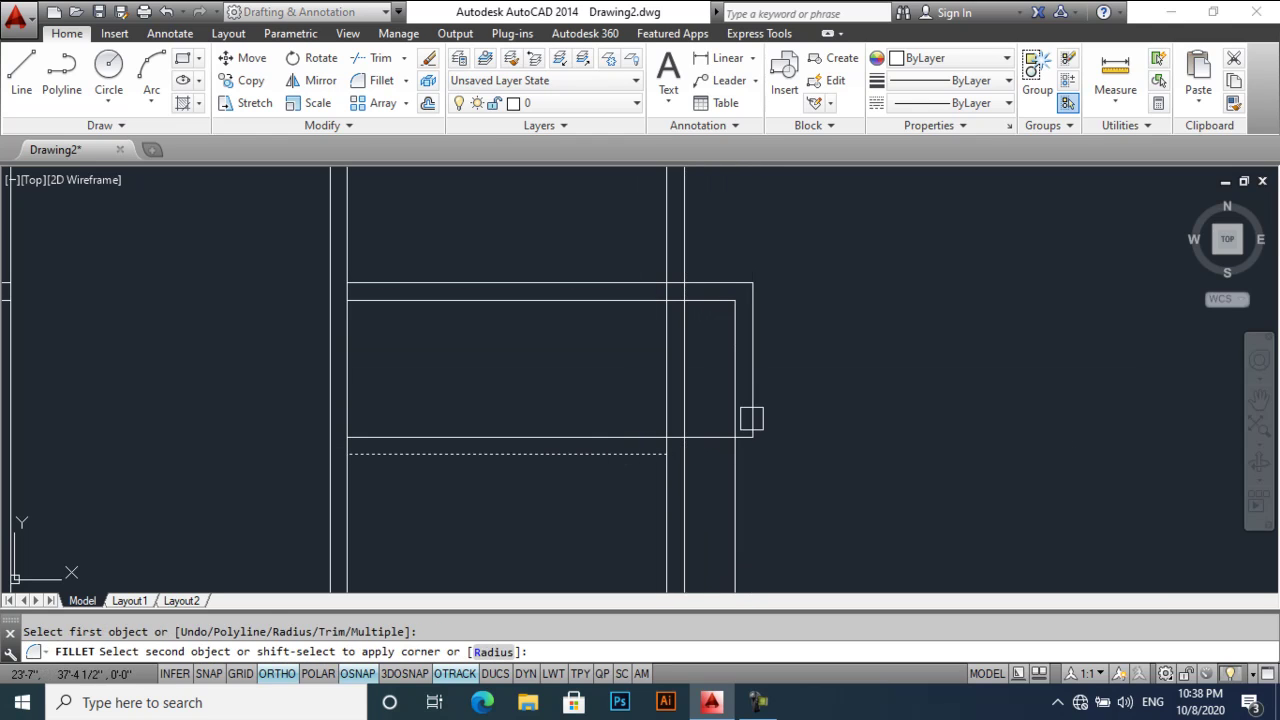
left_click(756, 411)
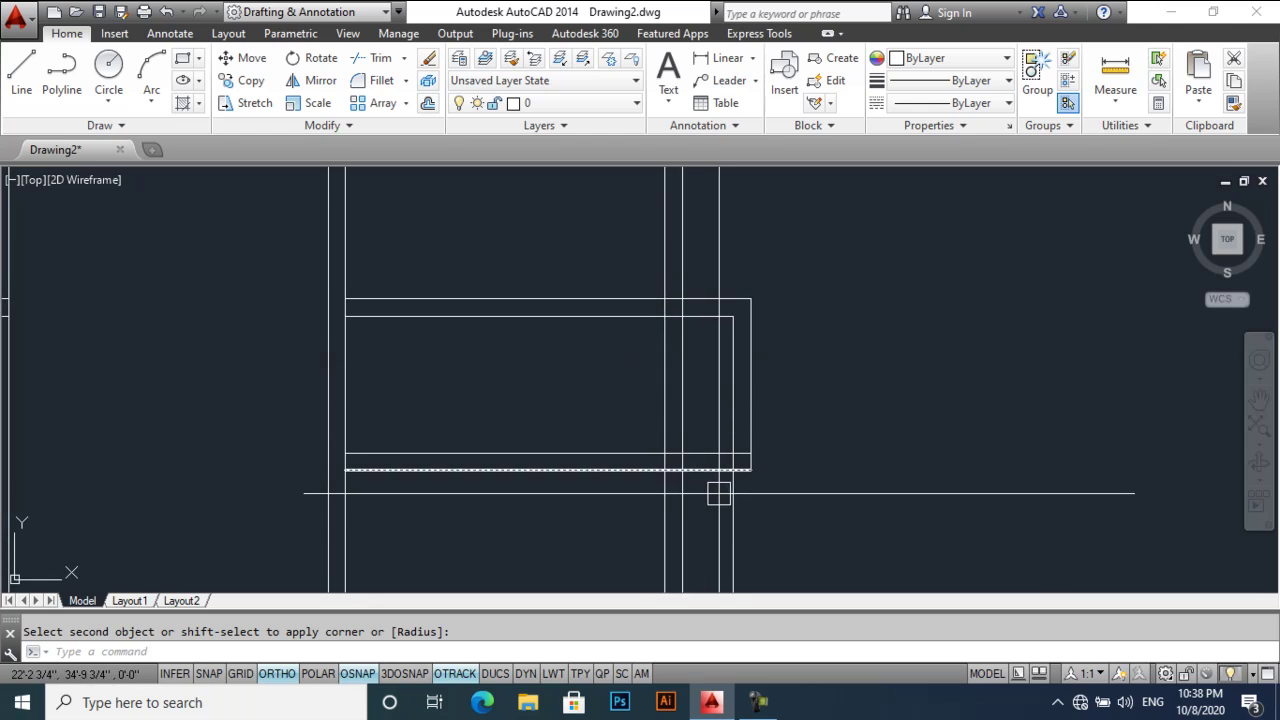
middle_click_drag(720, 491, 686, 391)
key("Return")
left_click(686, 387)
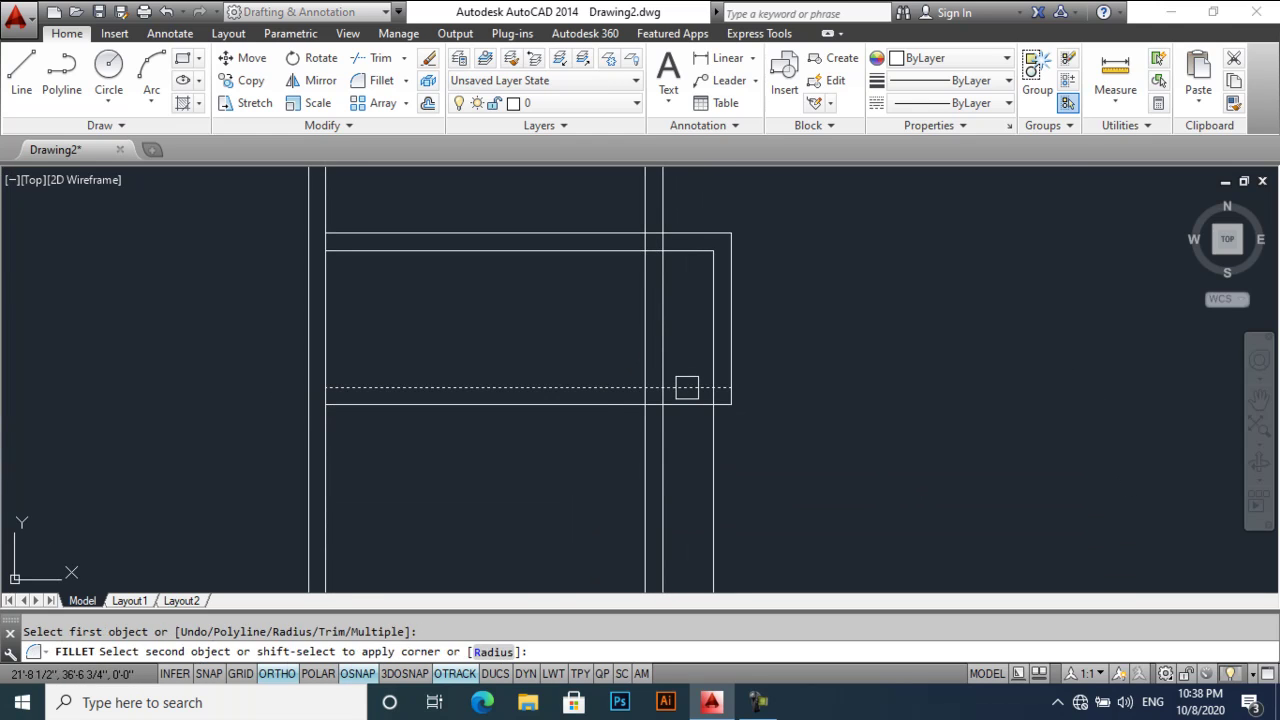
left_click(714, 361)
key("Return")
left_click(731, 390)
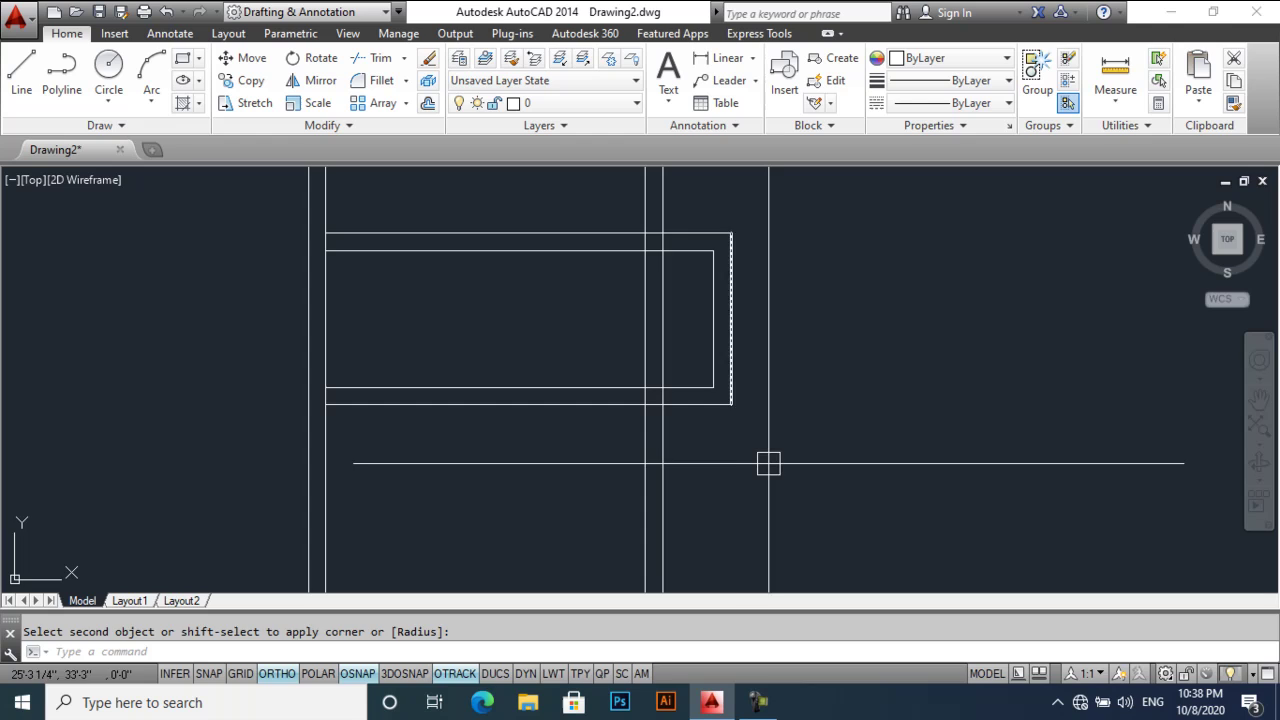
key("Escape")
- Offset the bay's inner right edge 10' to the left for a partition line
type("tr")
key("Return")
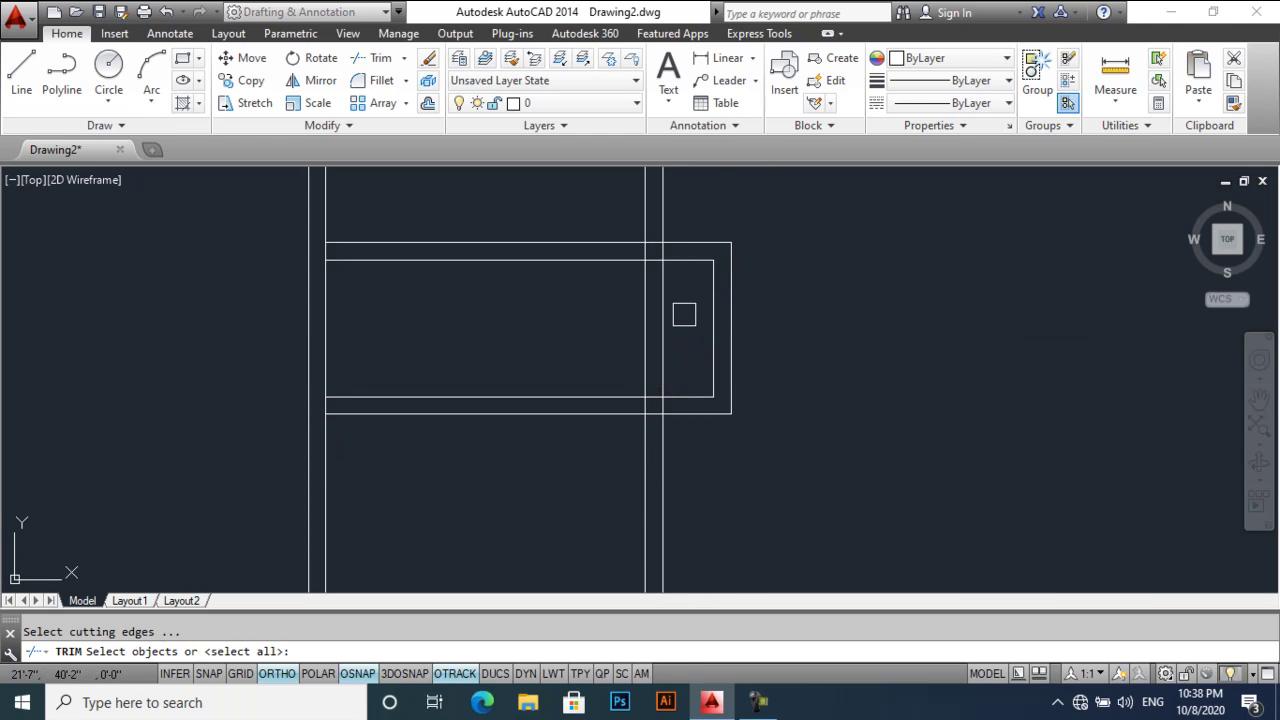
key("Return")
key("Return")
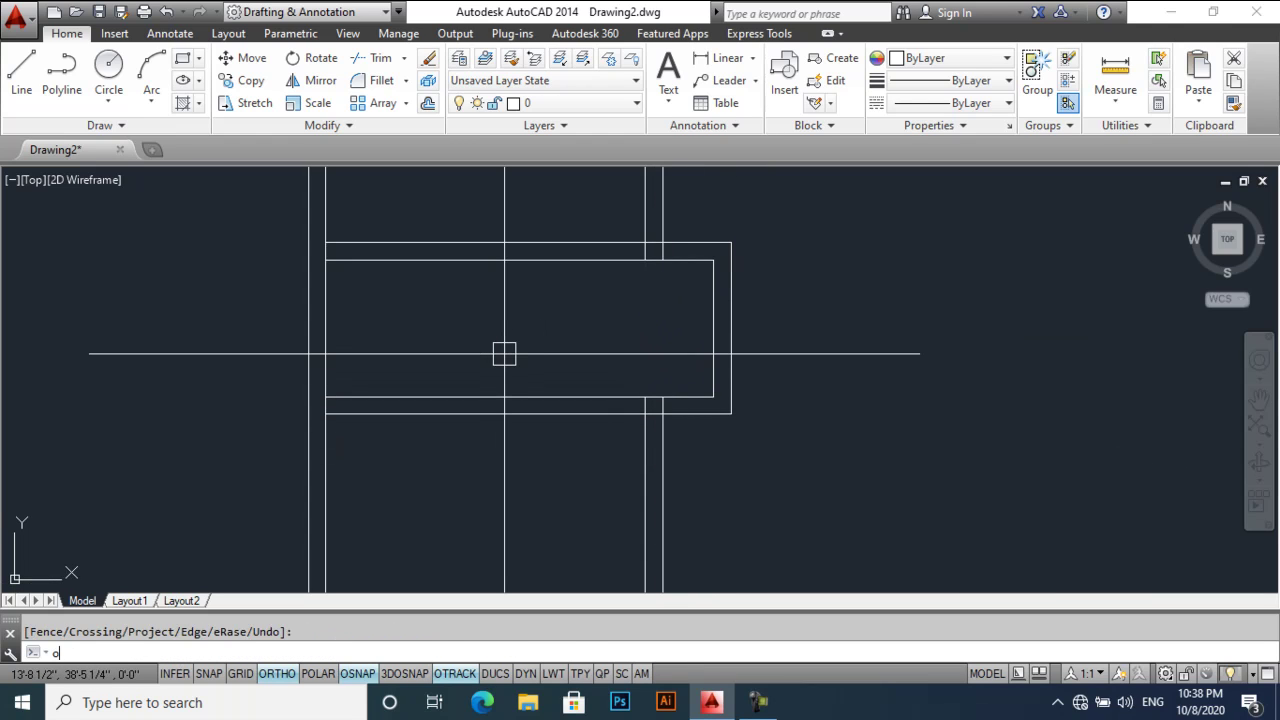
type("o")
key("Return")
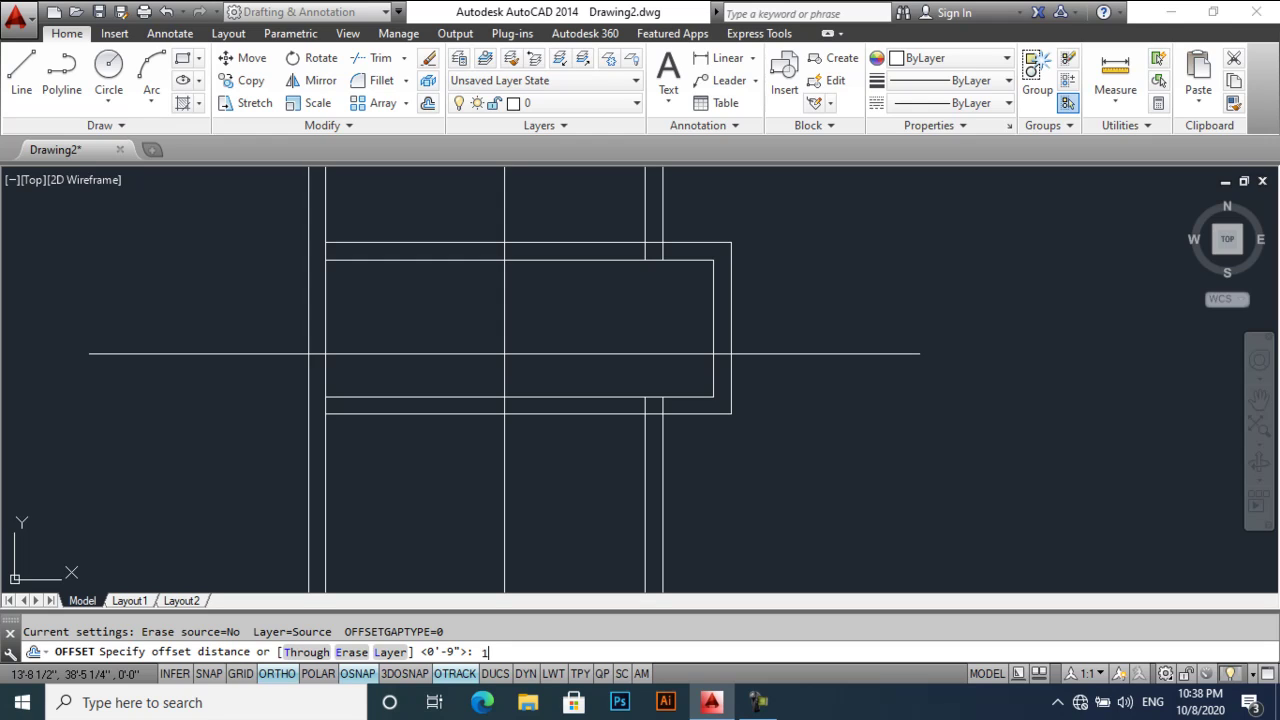
type("10'")
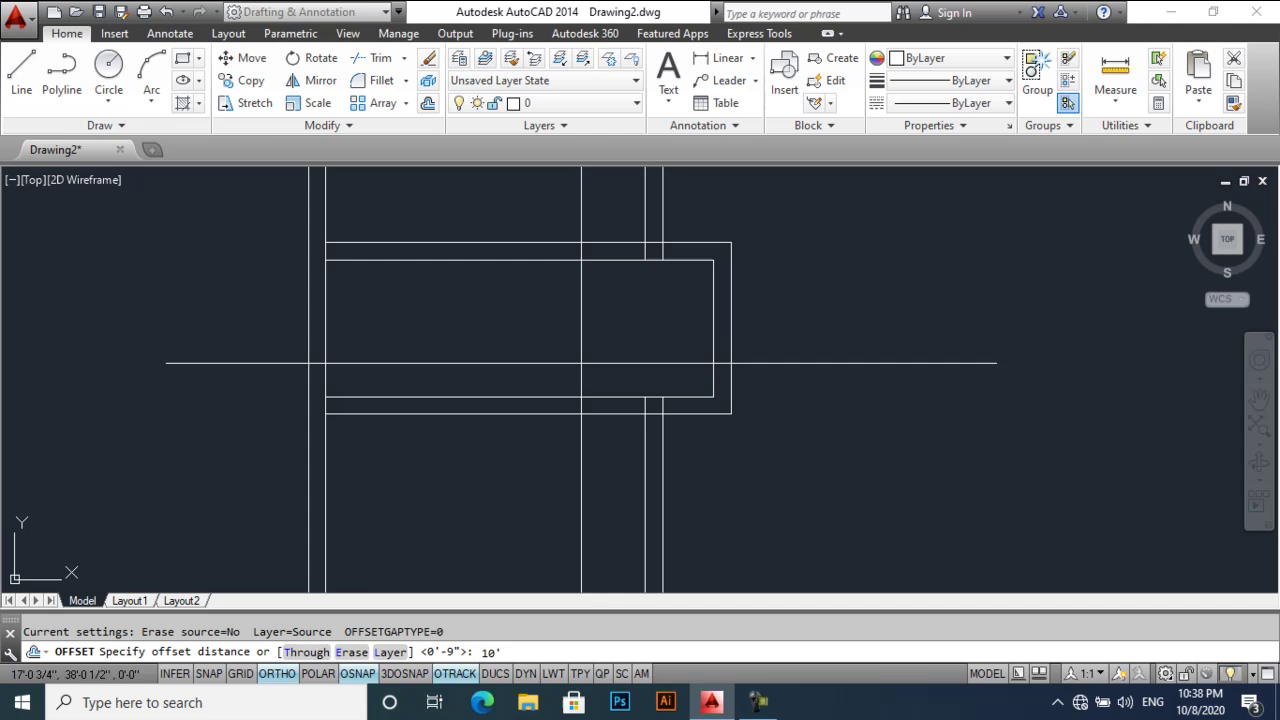
key("Return")
left_click(701, 330)
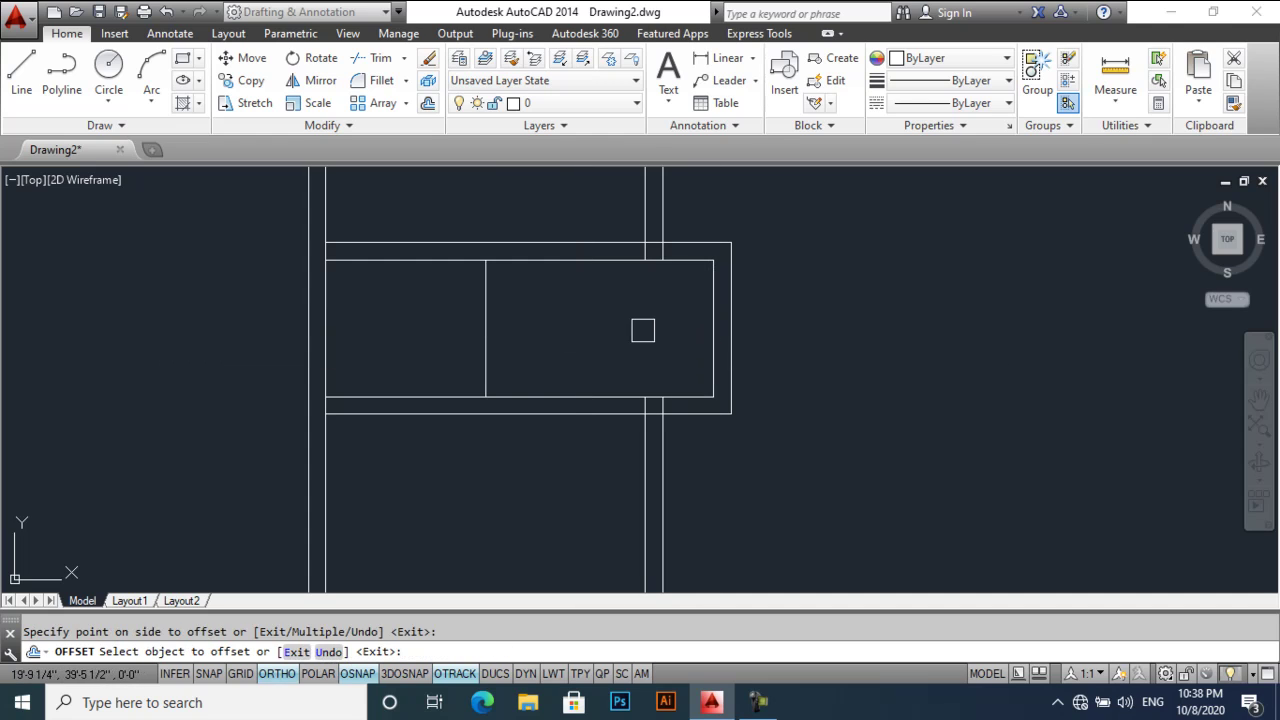
left_click(602, 340)
middle_click_drag(554, 354, 580, 405)
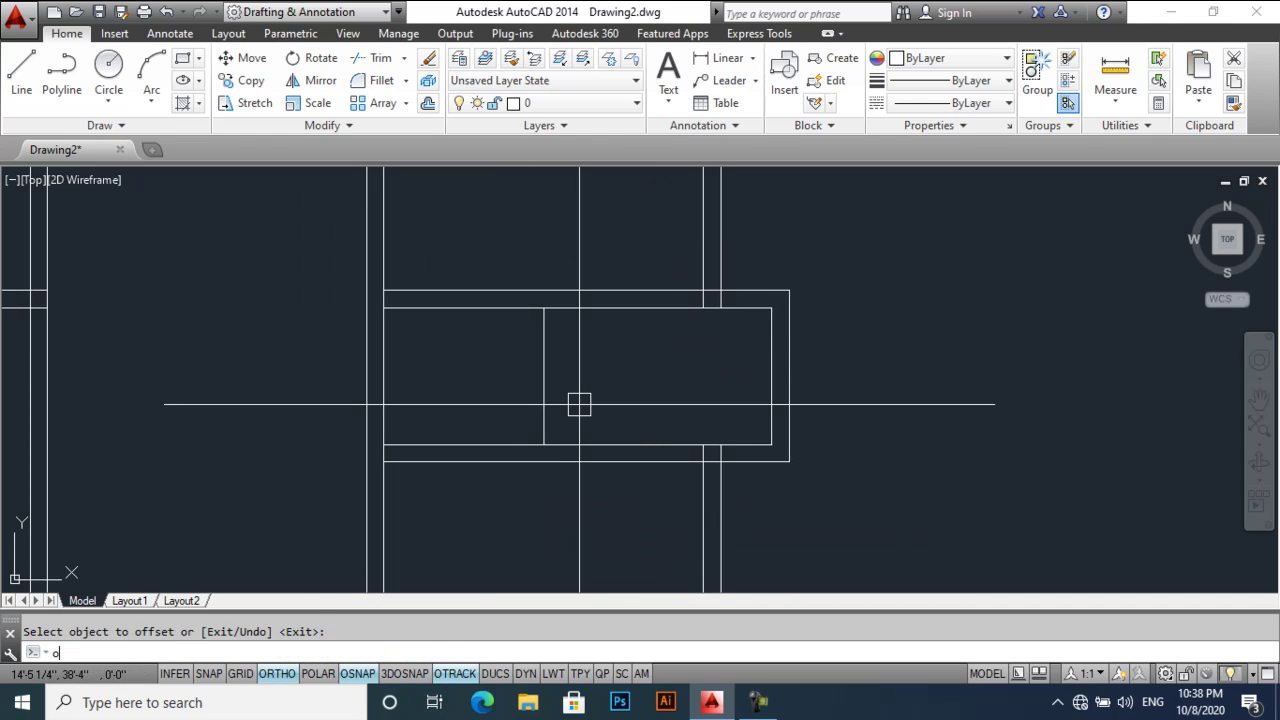
- Offset the partition line 9" to the left to form the double-line partition
key("Return")
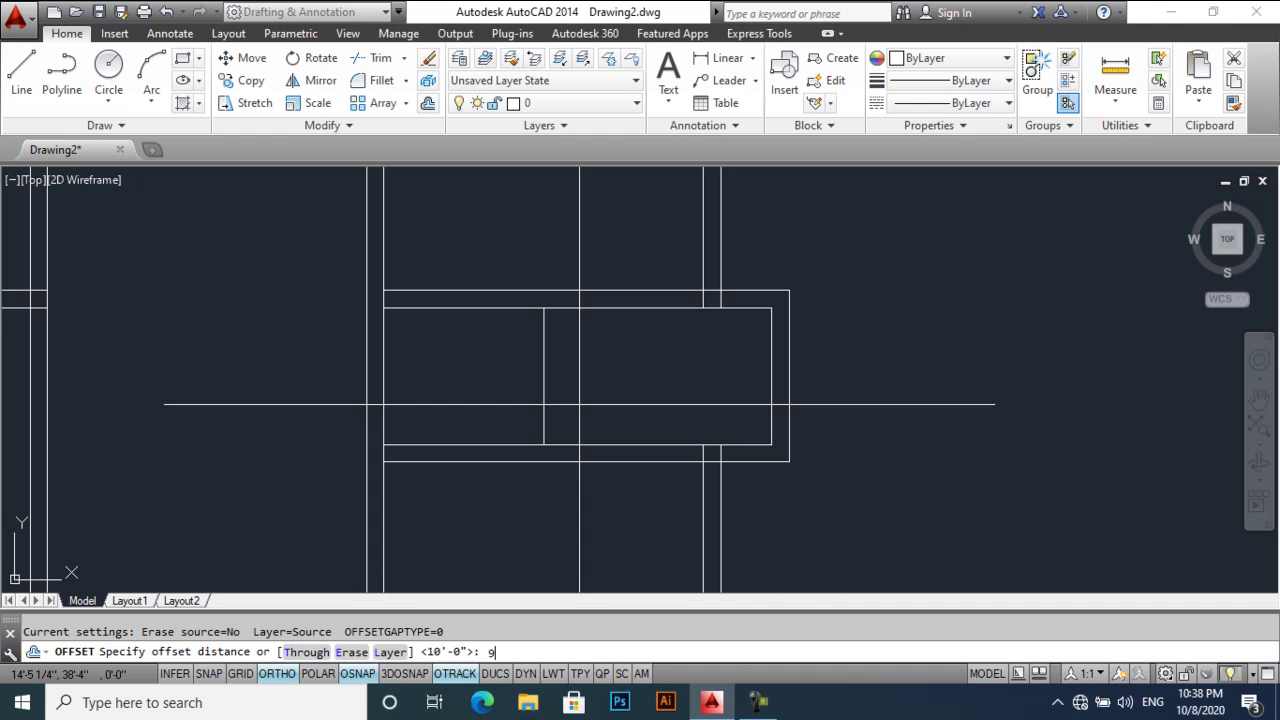
type("9")
key("Return")
left_click(544, 400)
left_click(478, 397)
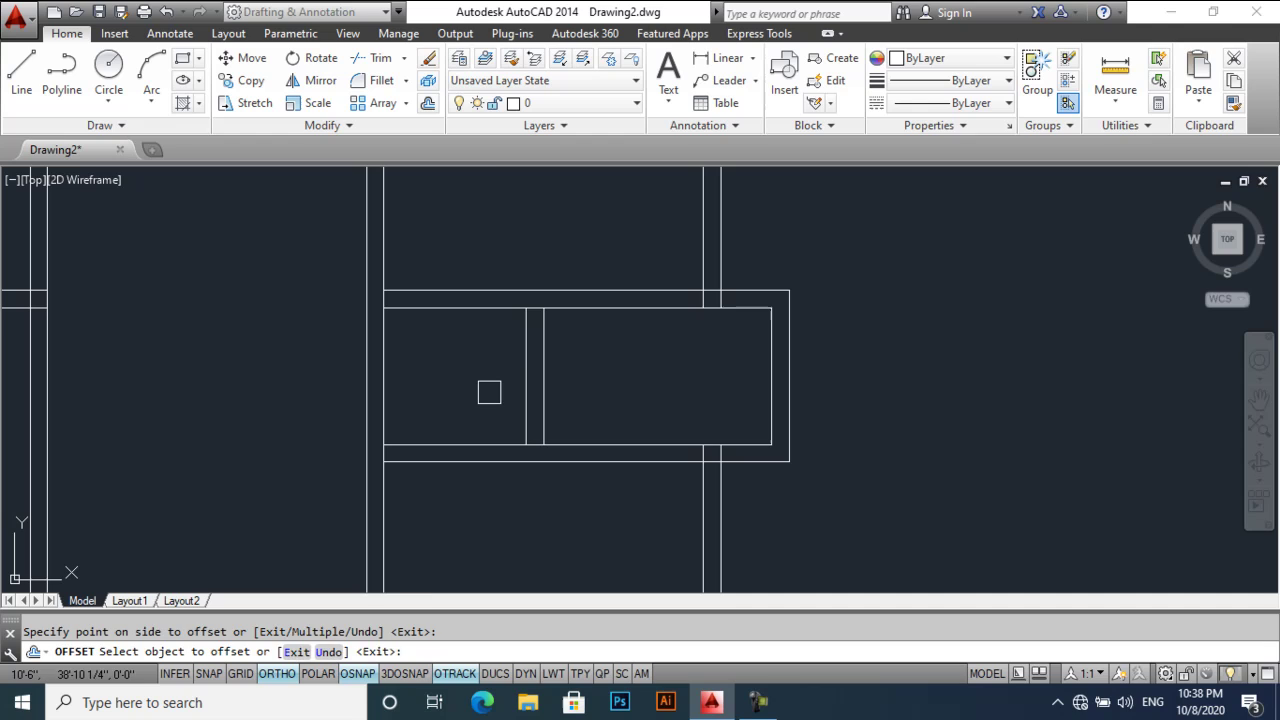
key("Return")
- Extend the bay's bottom inner line leftward to meet the partition
type("tr")
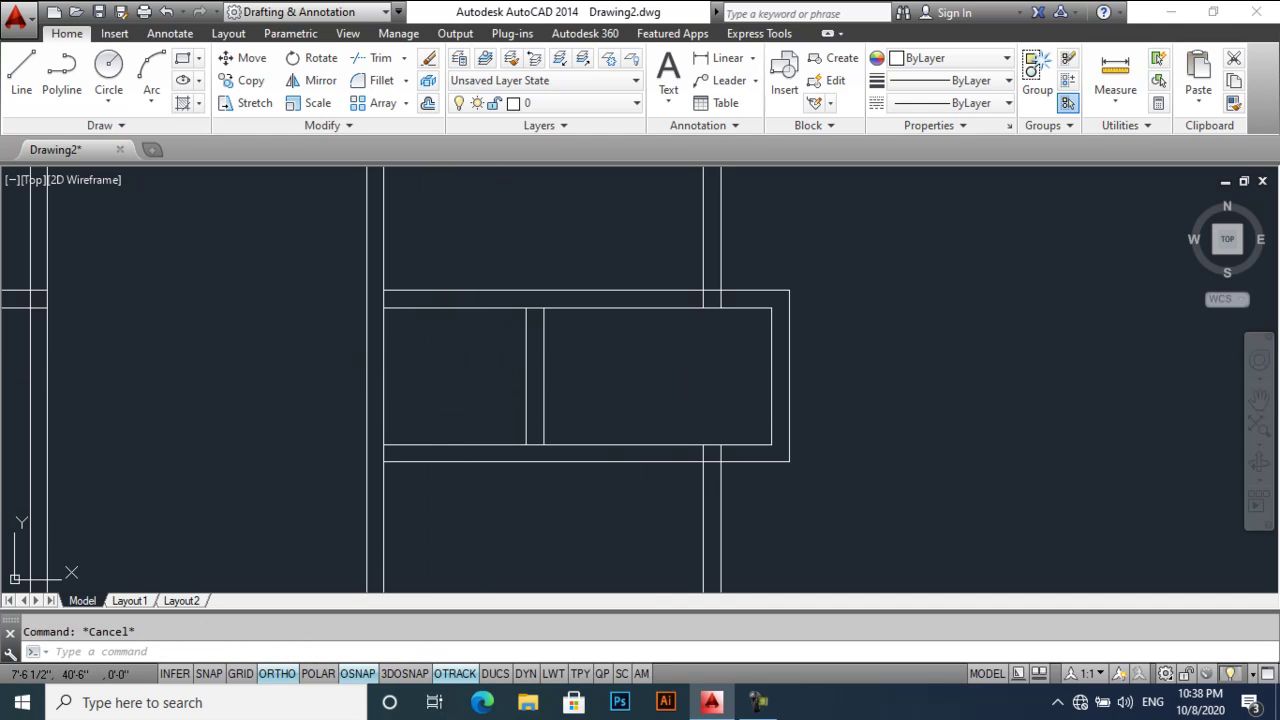
type("ex")
key("Return")
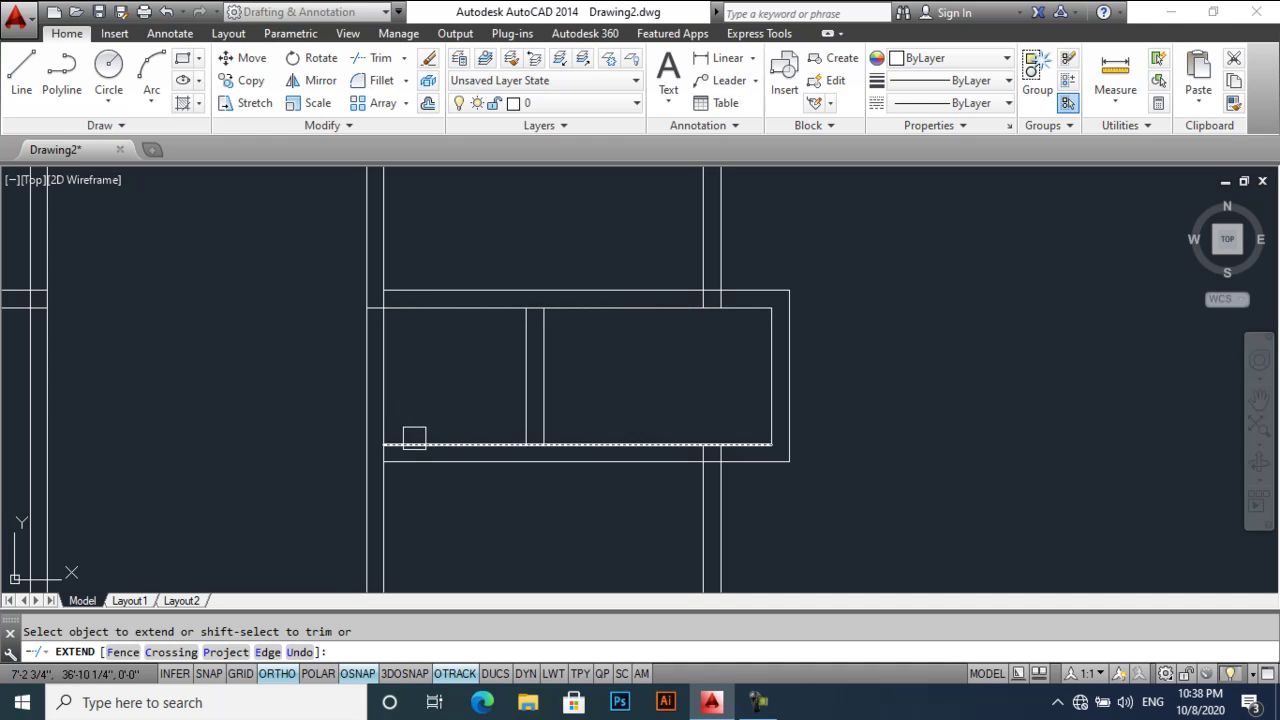
left_click(414, 438)
key("Escape")
type("tr")
key("Return")
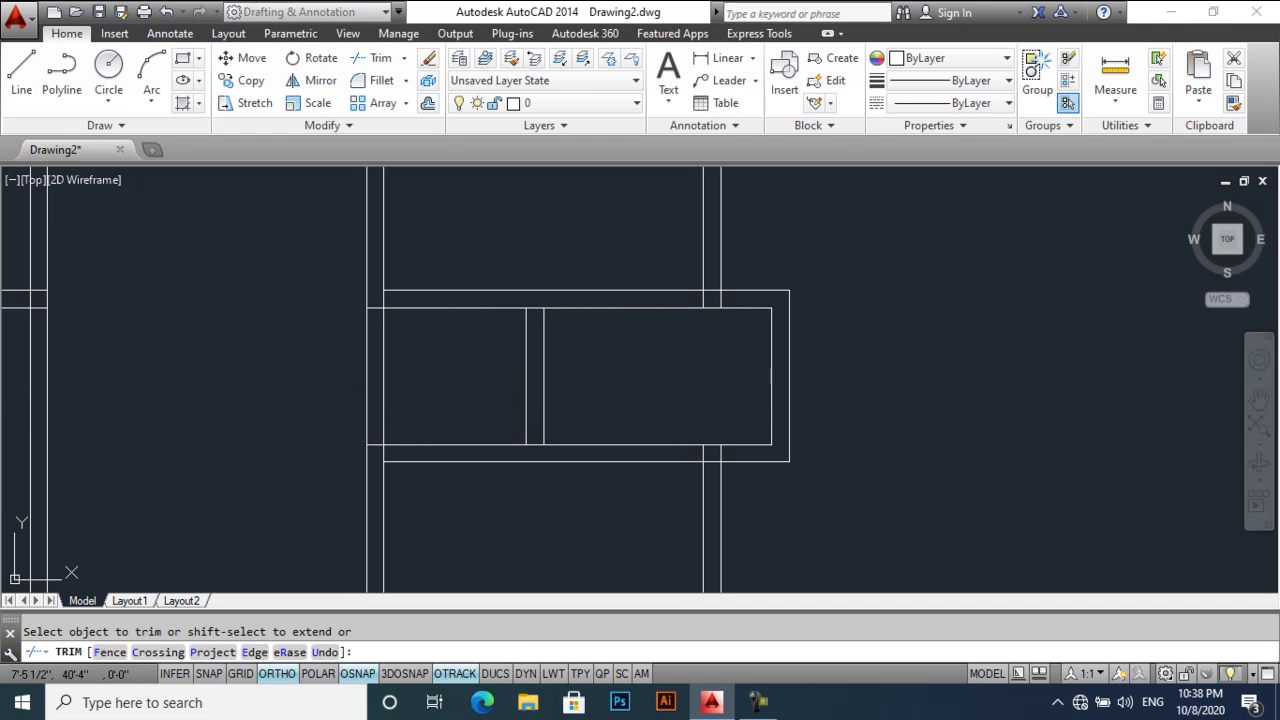
key("Return")
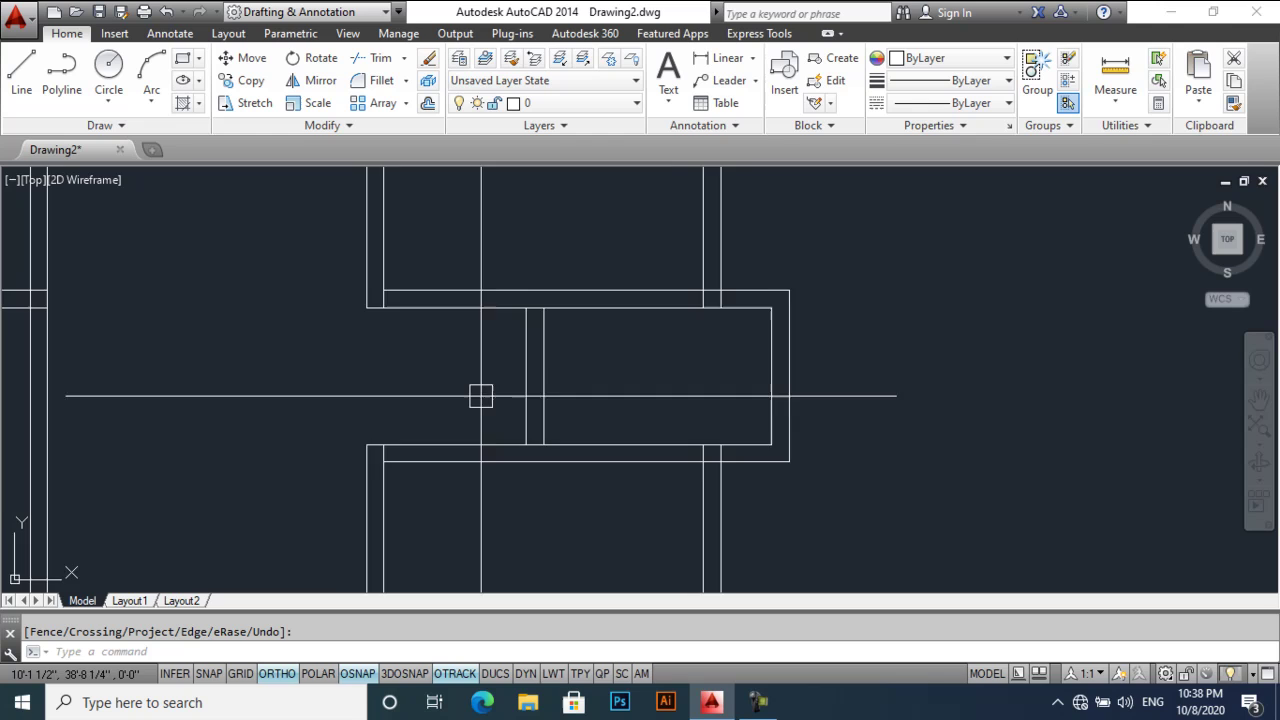
- Trim the extra crossing wall line at the first wall junction
middle_click_drag(481, 394, 429, 416)
scroll(429, 416, "down", 4)
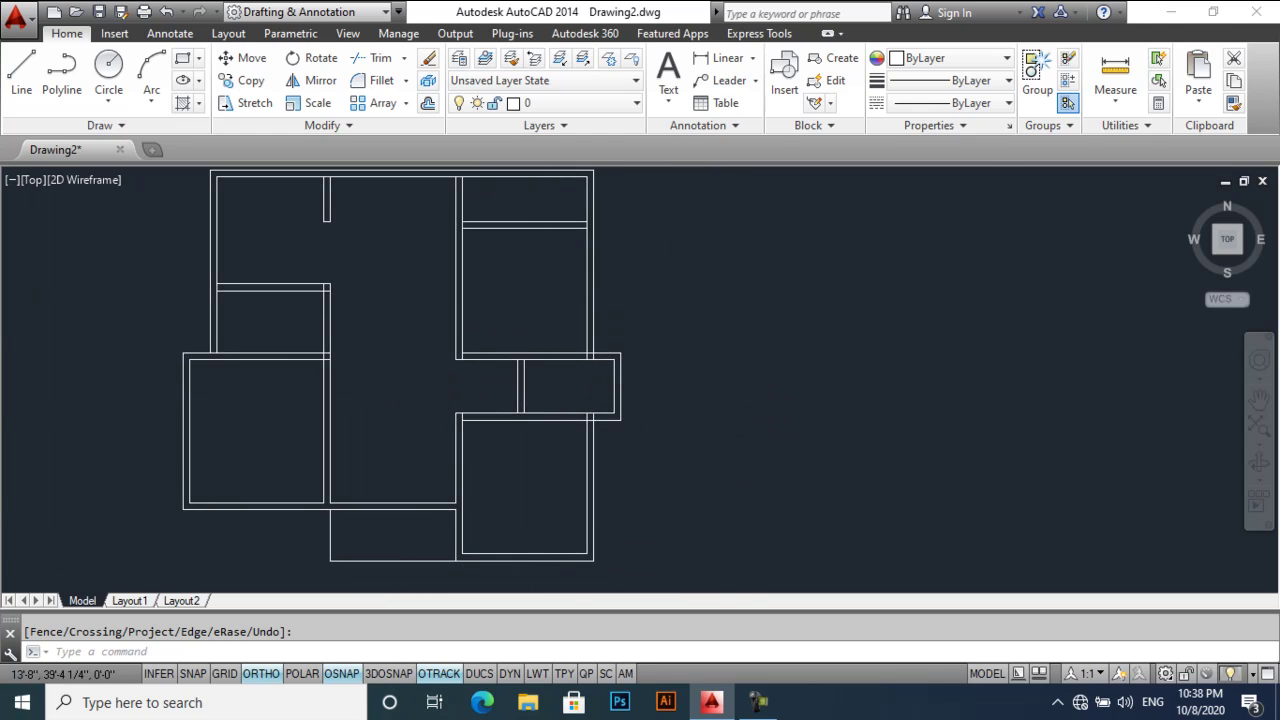
scroll(495, 380, "down", 2)
scroll(320, 331, "up", 5)
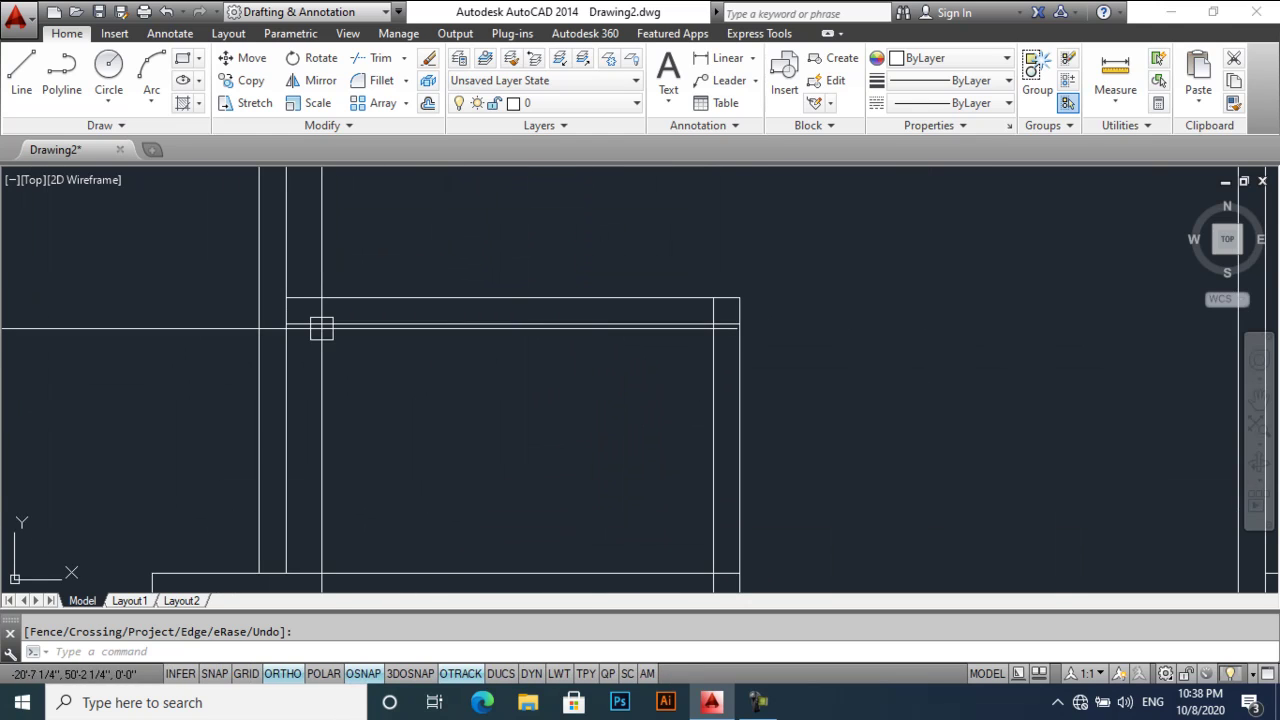
key("Return")
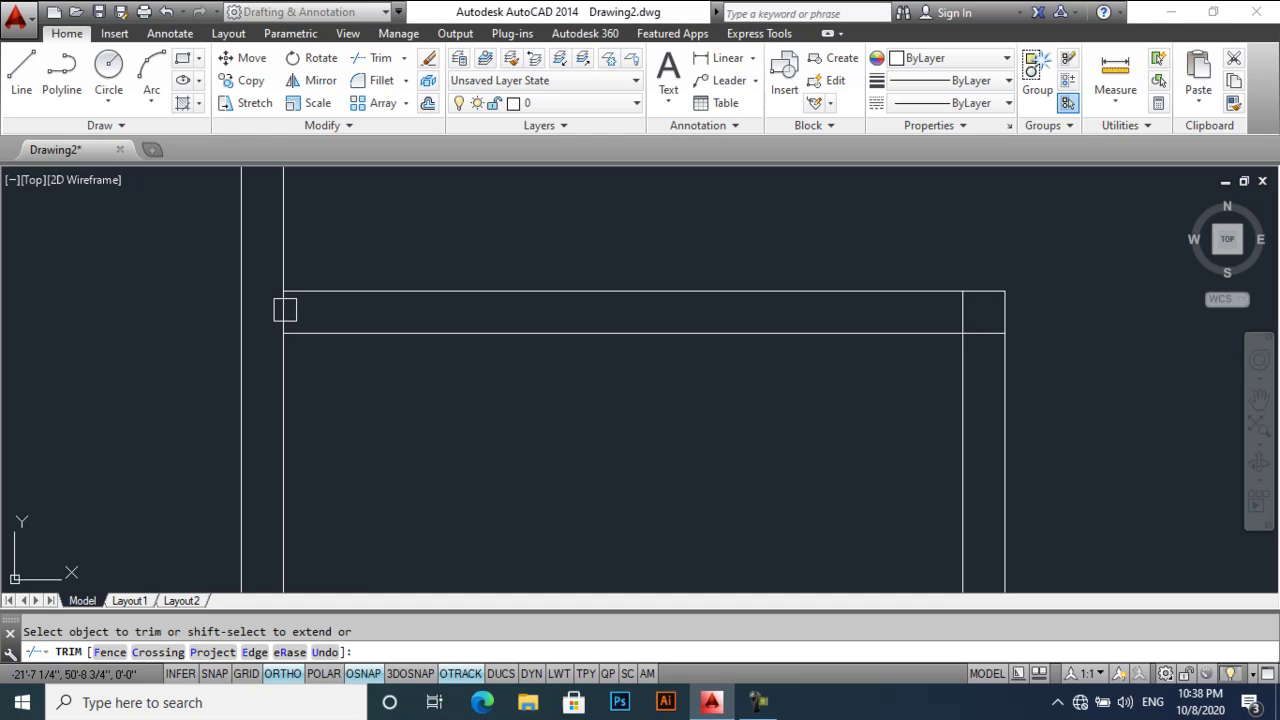
scroll(975, 327, "down", 5)
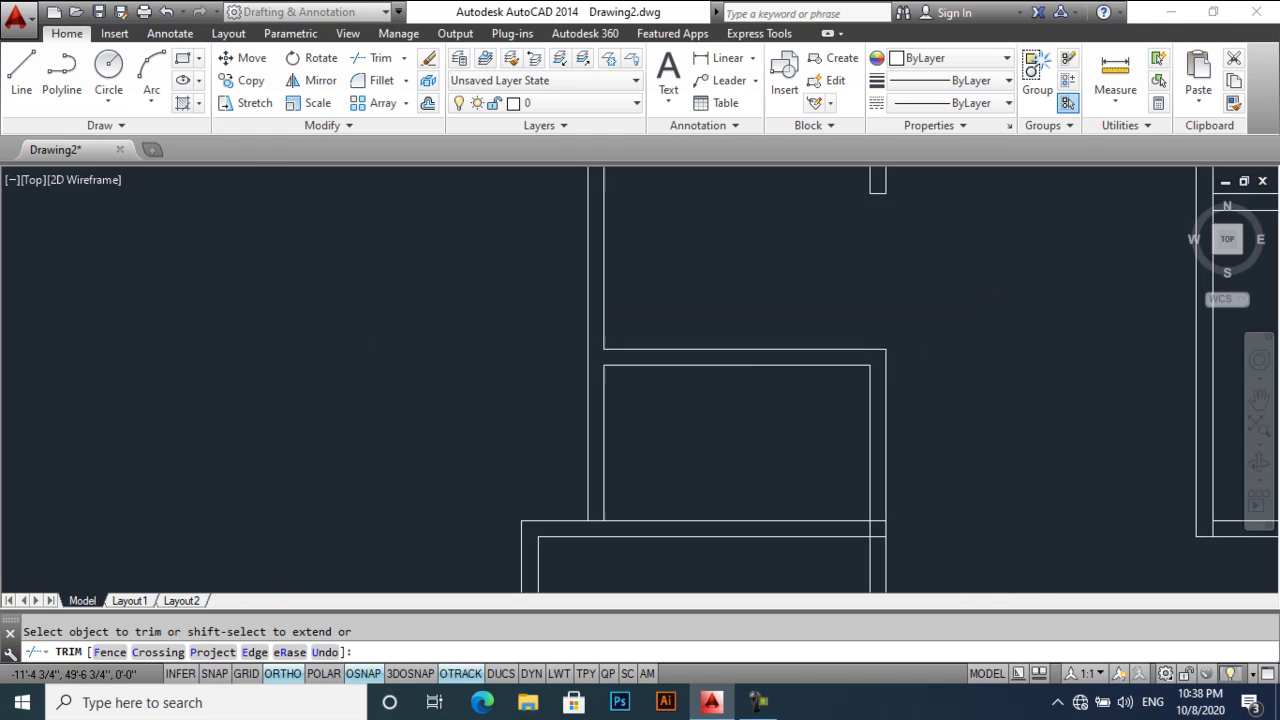
scroll(851, 184, "up", 3)
scroll(833, 180, "up", 2)
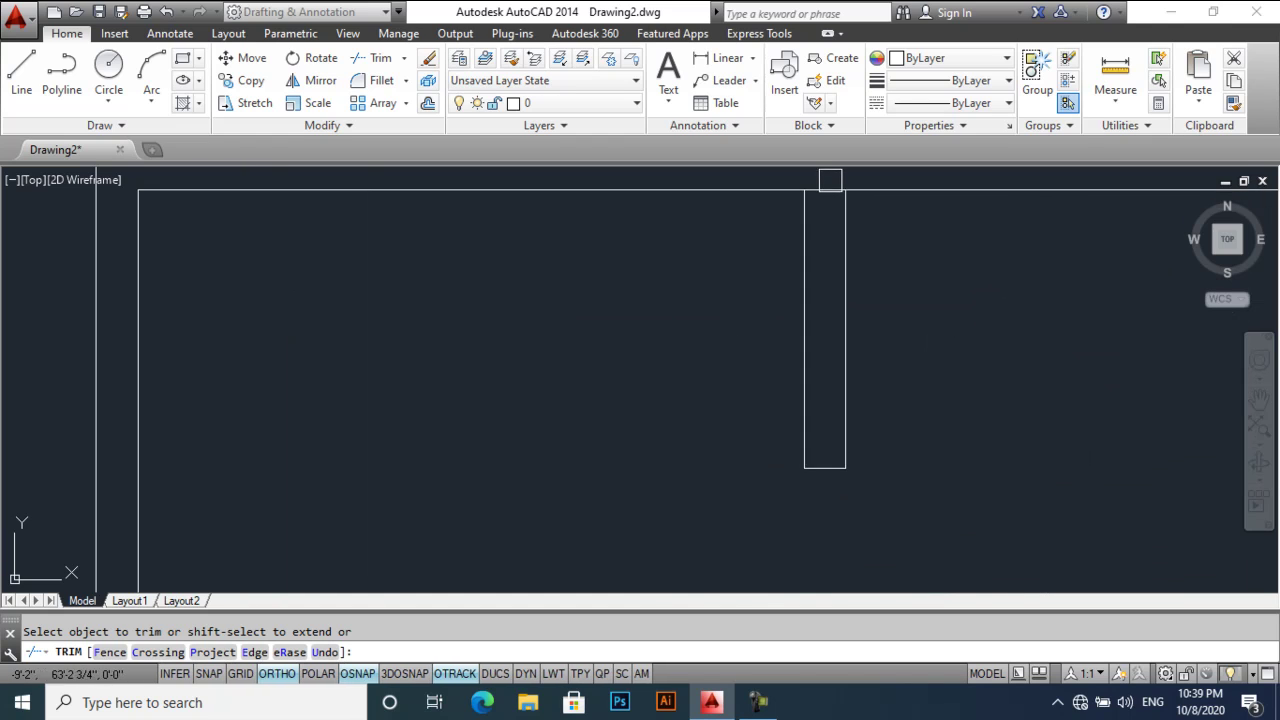
scroll(826, 271, "down", 3)
scroll(854, 241, "up", 4)
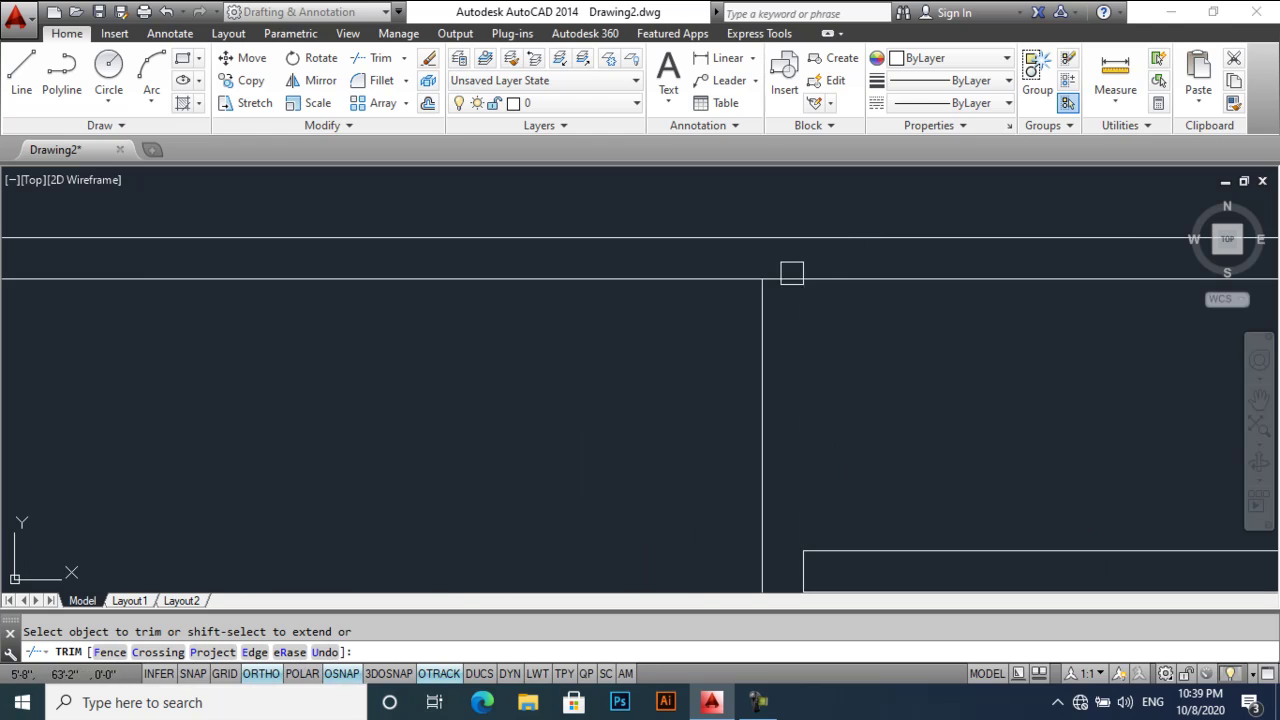
scroll(791, 273, "down", 3)
scroll(767, 282, "up", 5)
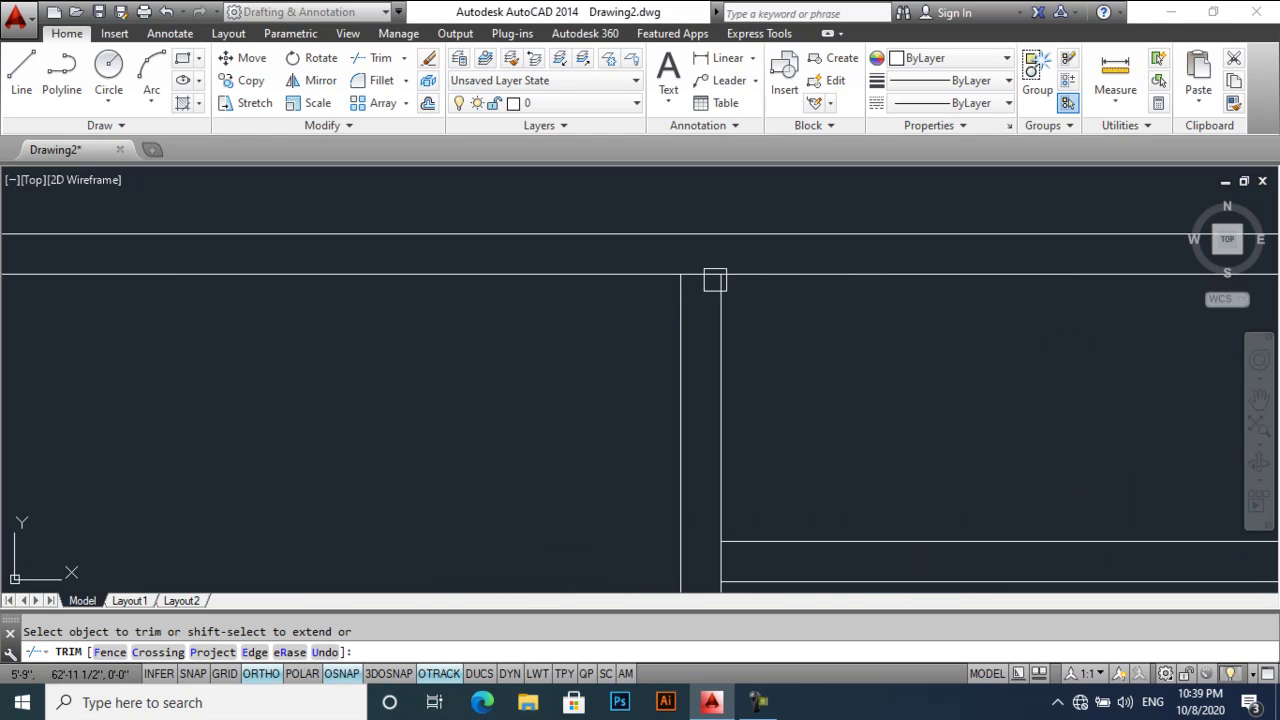
scroll(700, 276, "down", 3)
scroll(706, 356, "up", 3)
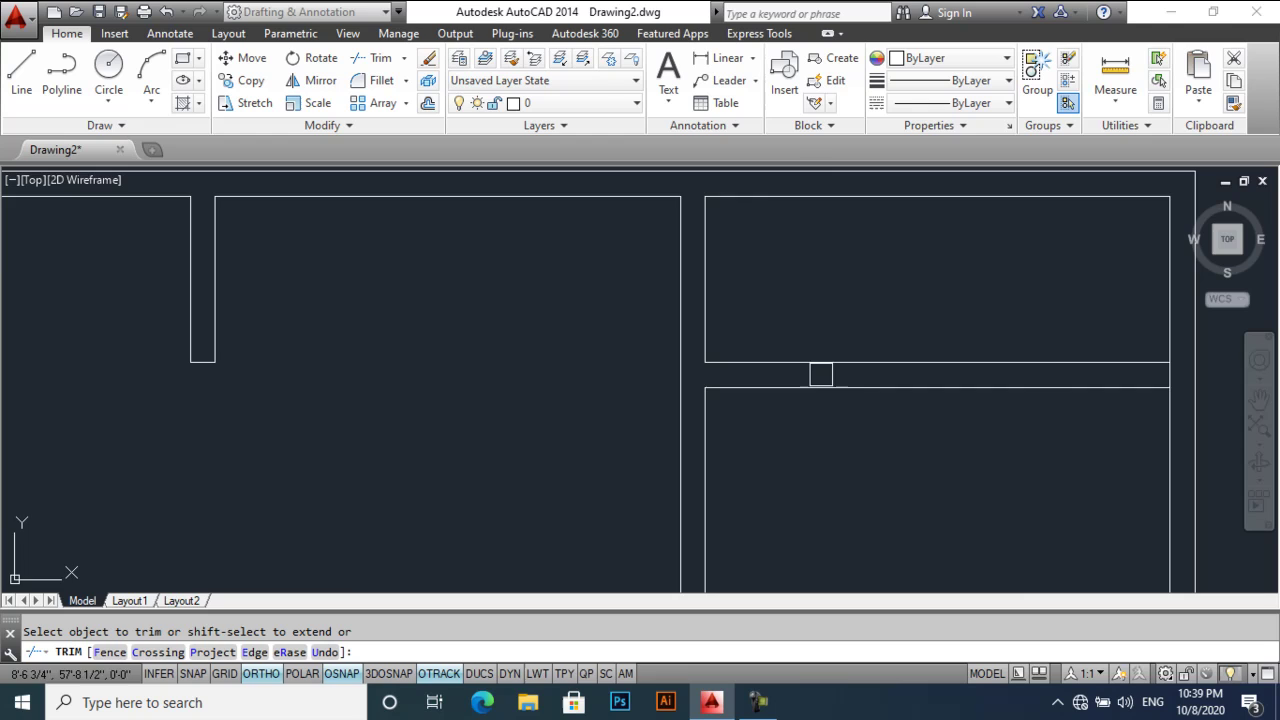
middle_click_drag(820, 374, 435, 380)
scroll(782, 375, "up", 2)
scroll(697, 380, "down", 3)
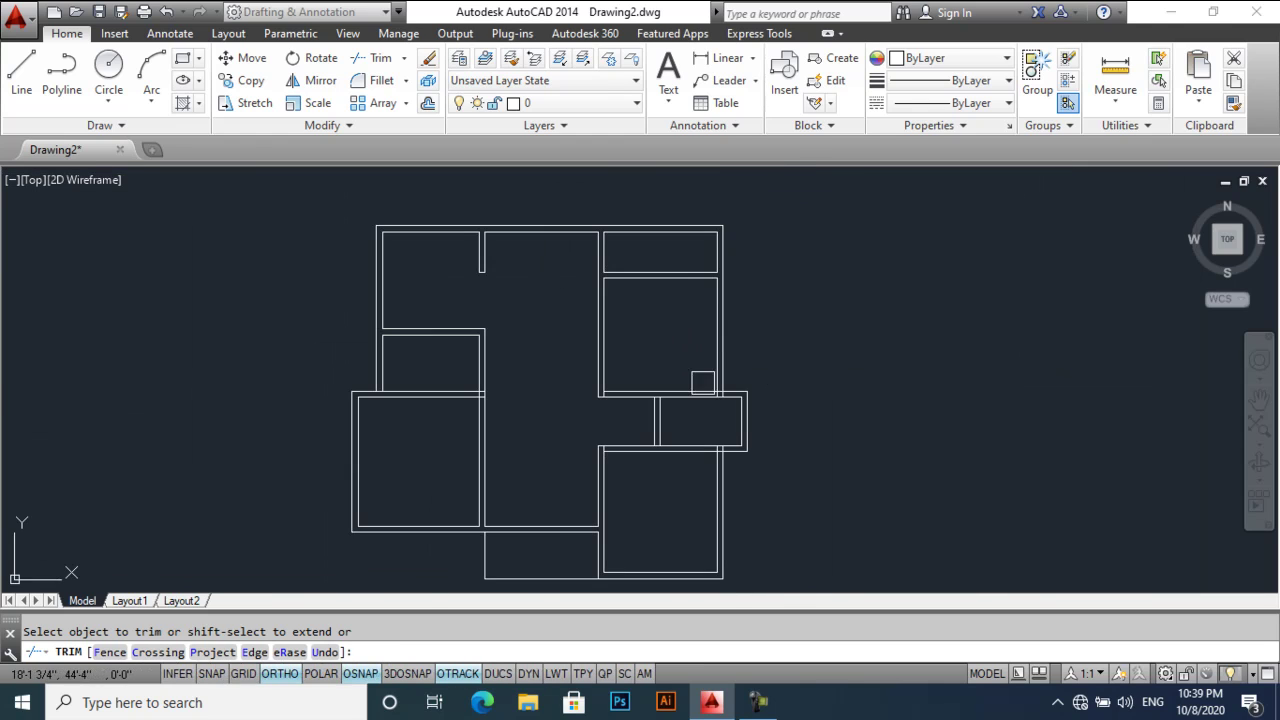
scroll(728, 380, "up", 3)
scroll(748, 231, "down", 4)
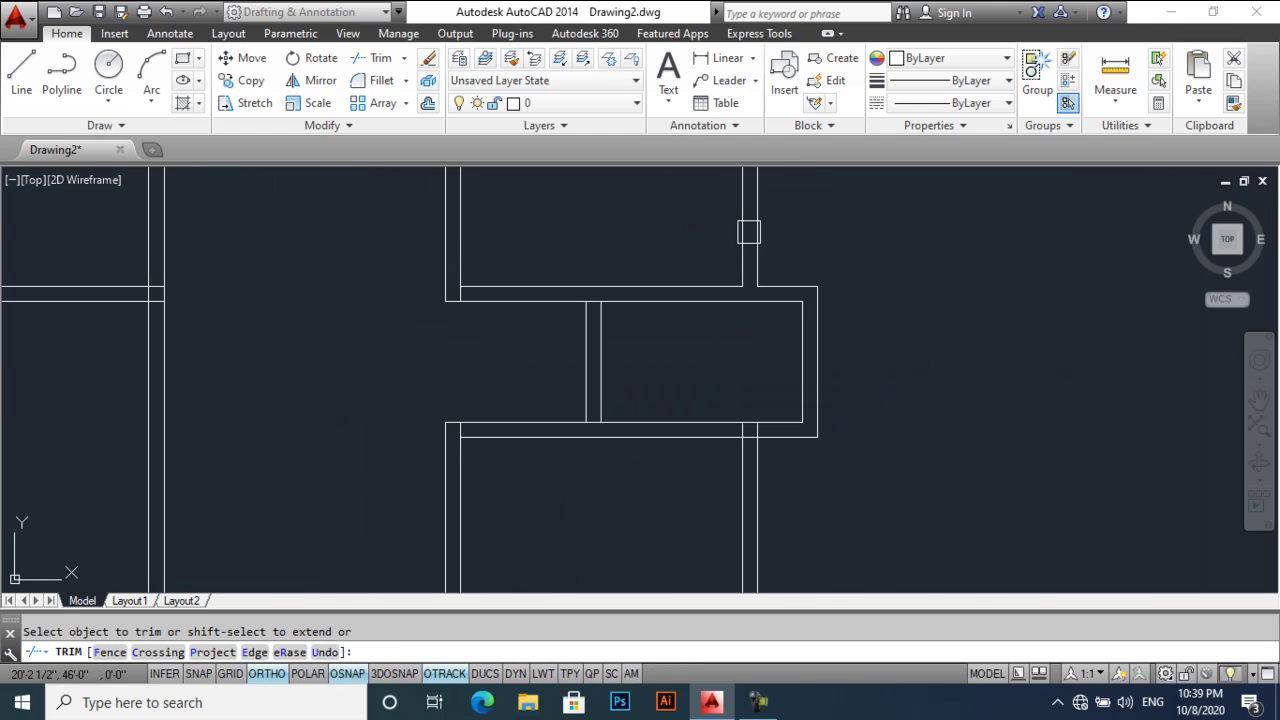
scroll(591, 301, "up", 4)
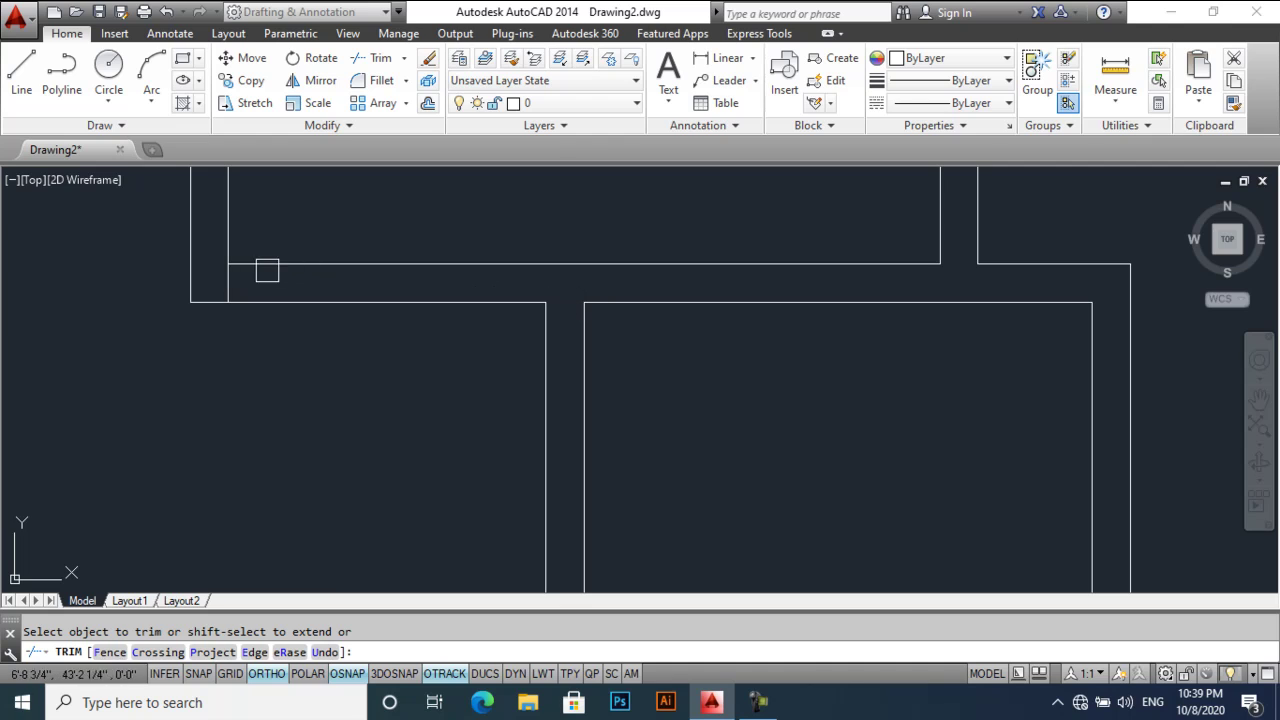
scroll(360, 257, "down", 2)
scroll(587, 405, "up", 2)
scroll(562, 351, "up", 3)
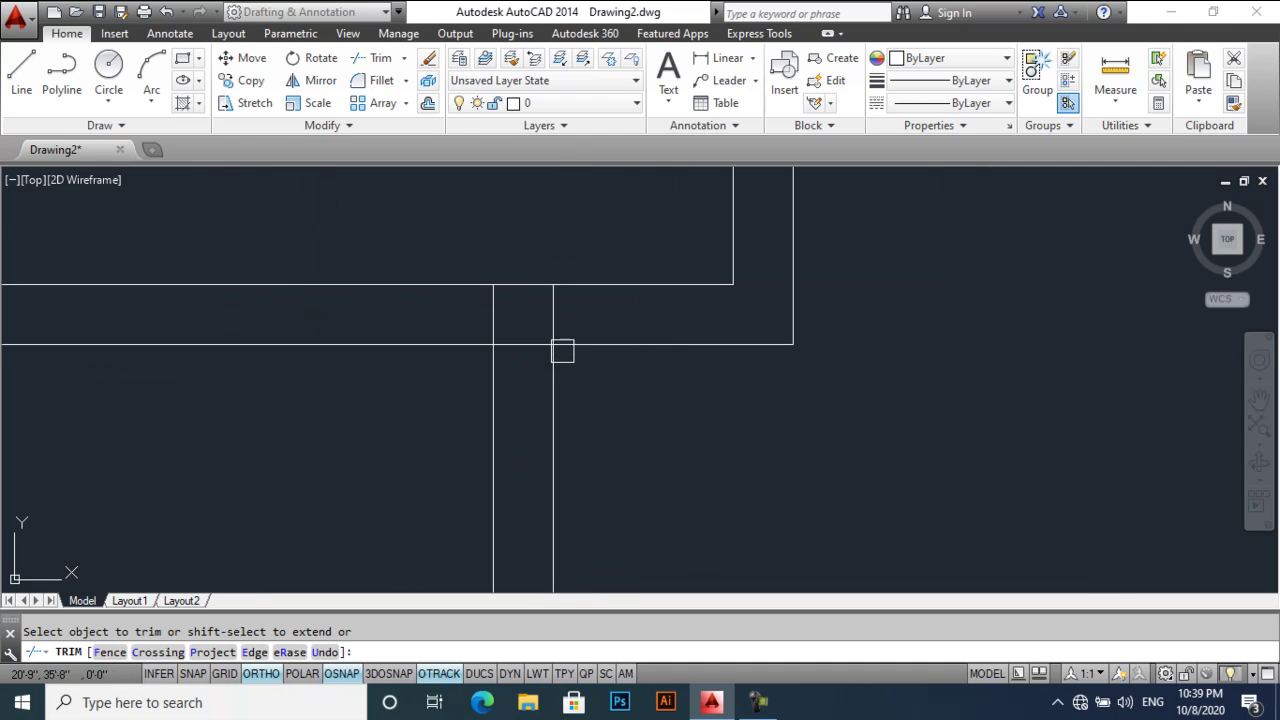
left_click(514, 343)
- Move across the plan to inspect the remaining wall junctions, then end the trim
scroll(560, 360, "down", 4)
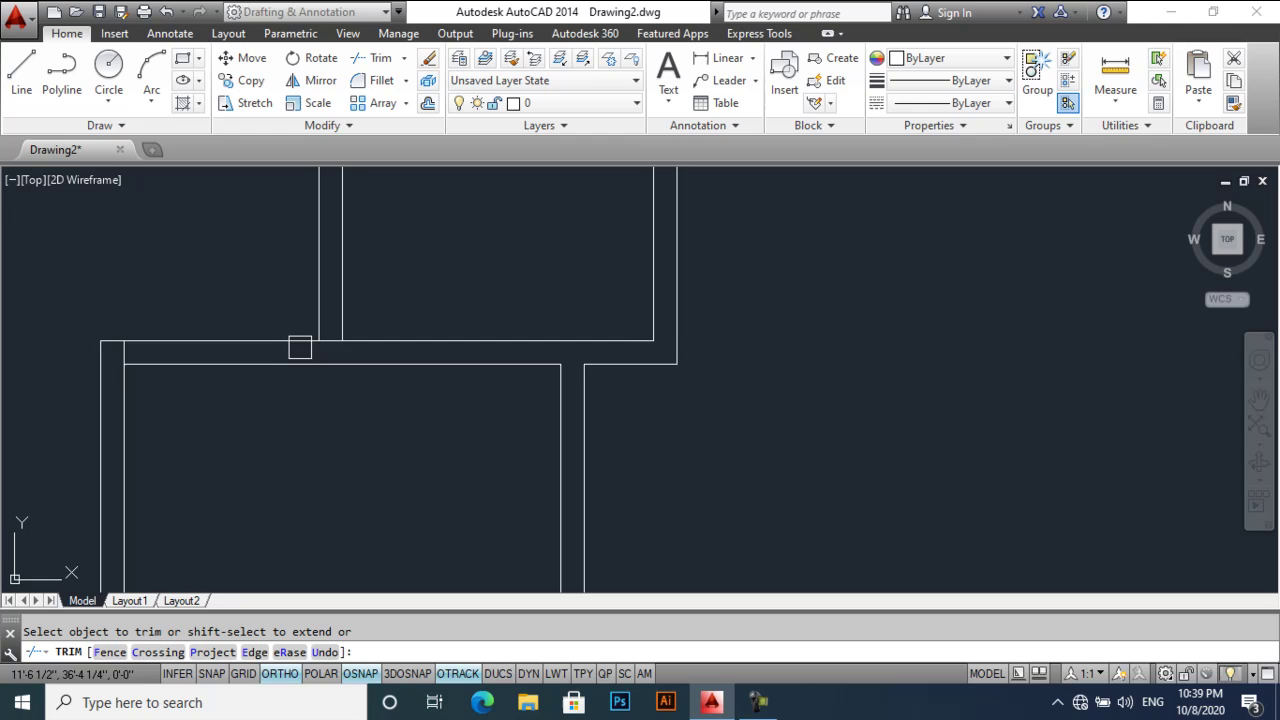
scroll(305, 347, "up", 4)
middle_click_drag(300, 366, 774, 372)
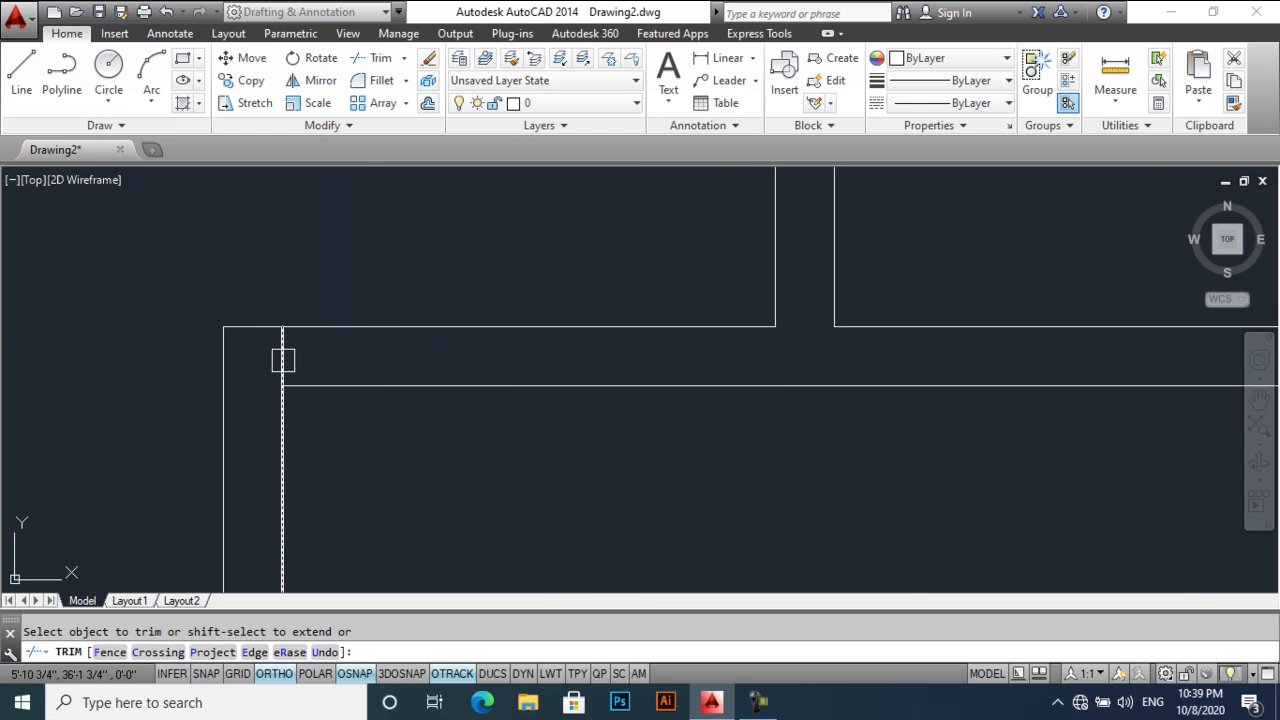
scroll(283, 360, "down", 5)
middle_click_drag(469, 380, 491, 300)
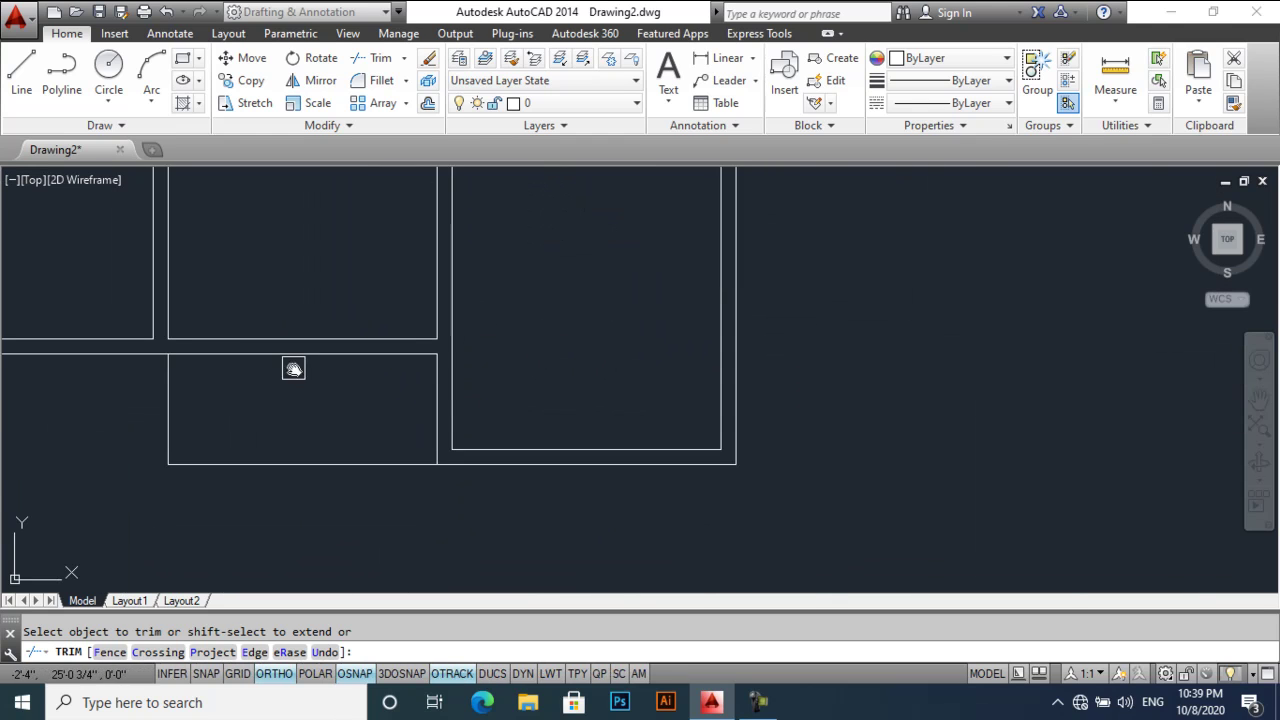
middle_click_drag(293, 369, 628, 590)
scroll(504, 253, "up", 3)
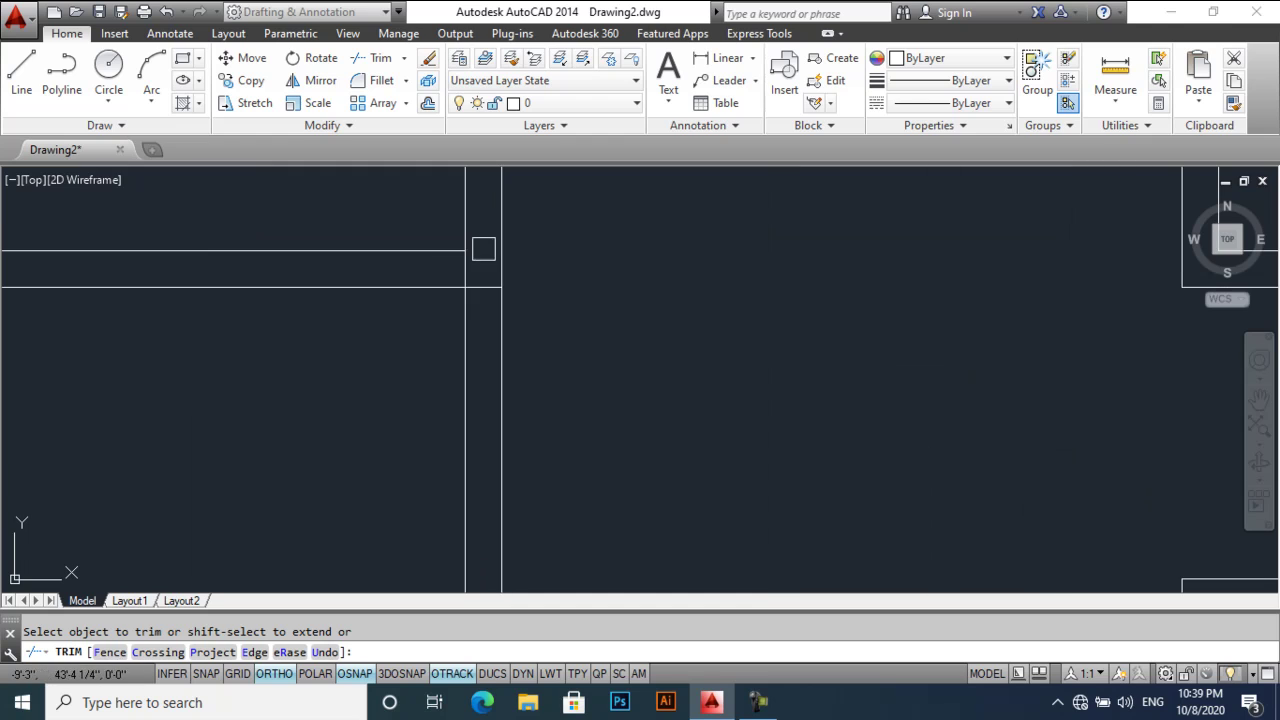
scroll(450, 290, "down", 3)
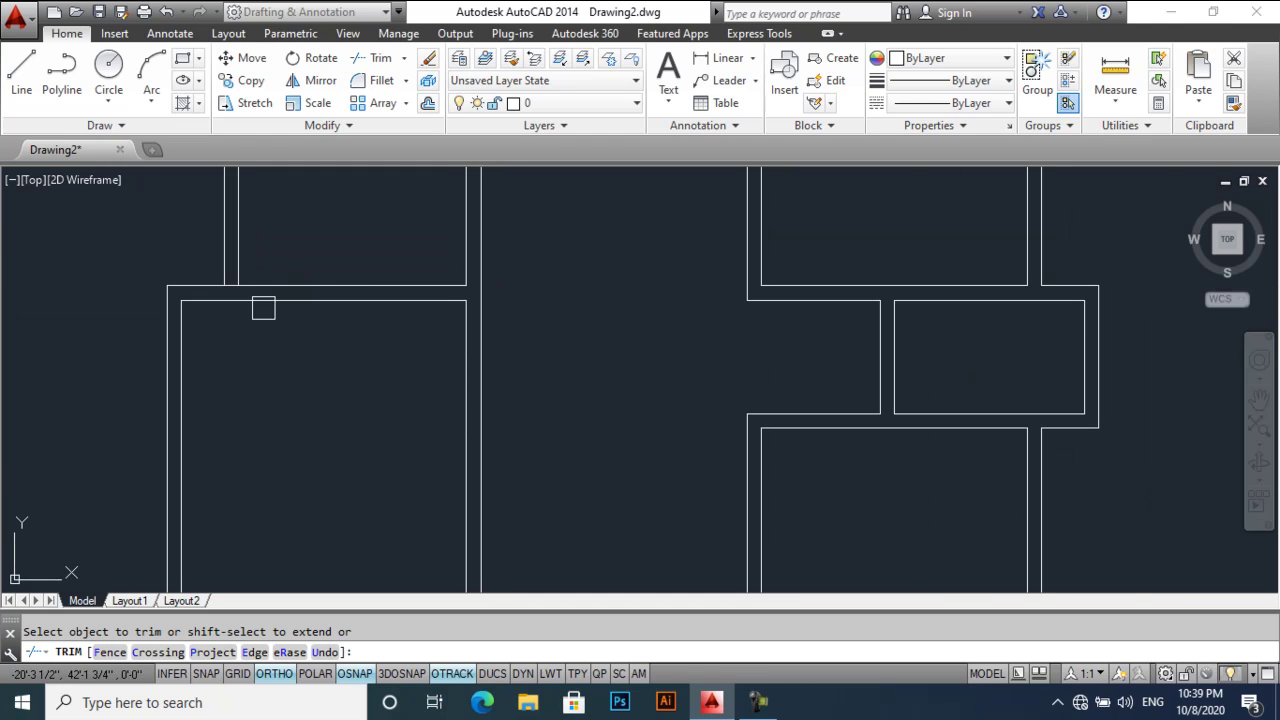
scroll(237, 292, "down", 4)
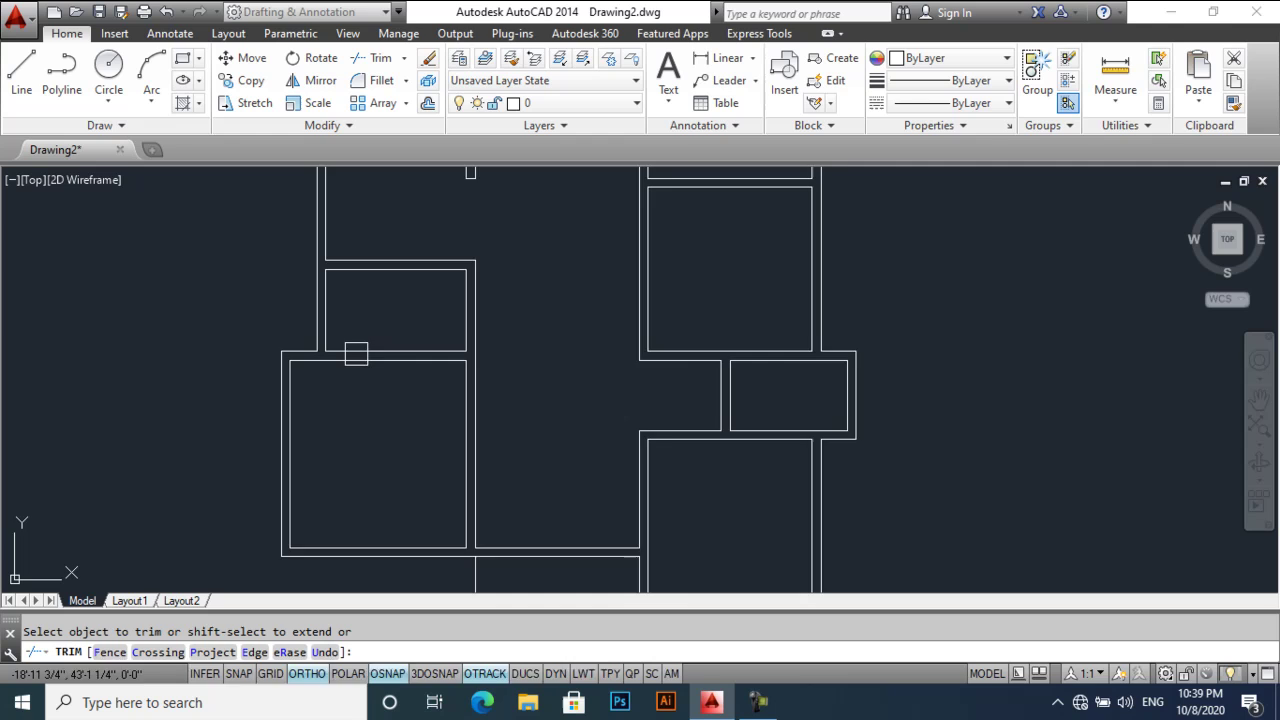
key("Escape")
middle_click_drag(413, 353, 397, 345)
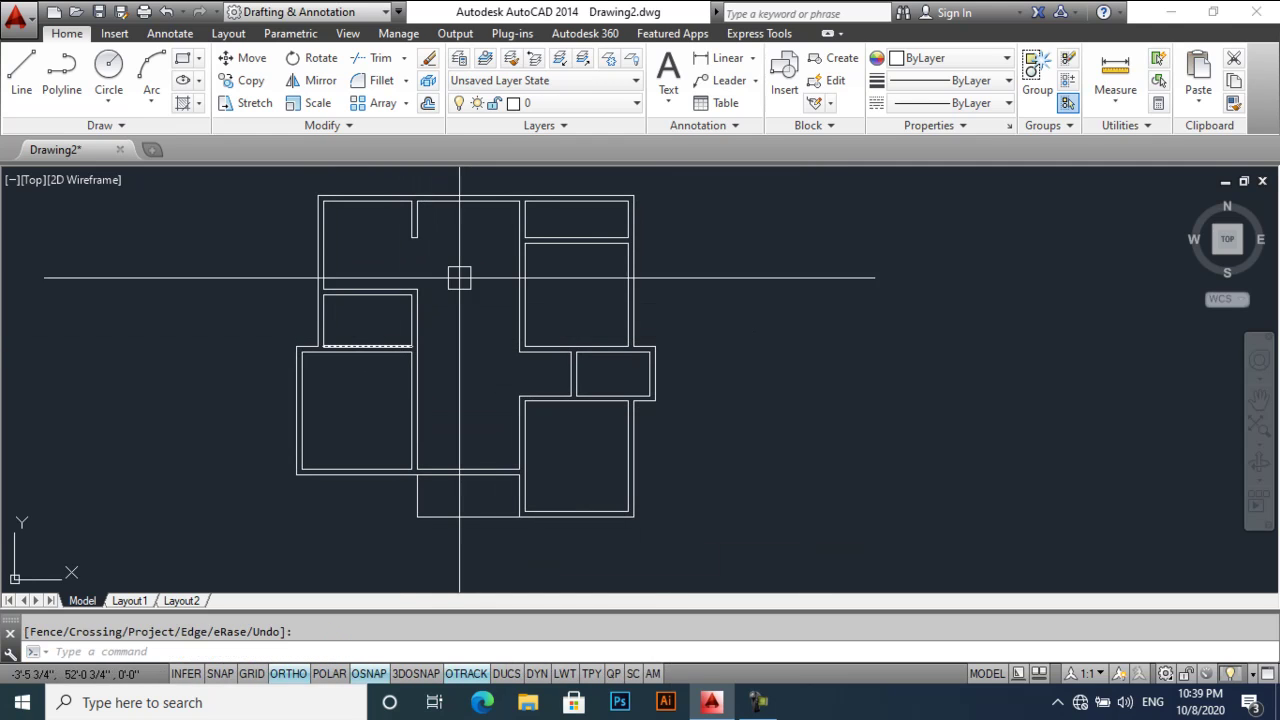
- Offset the top wall line 3' downward to mark the stair's first edge
middle_click_drag(451, 263, 441, 327)
scroll(441, 327, "up", 5)
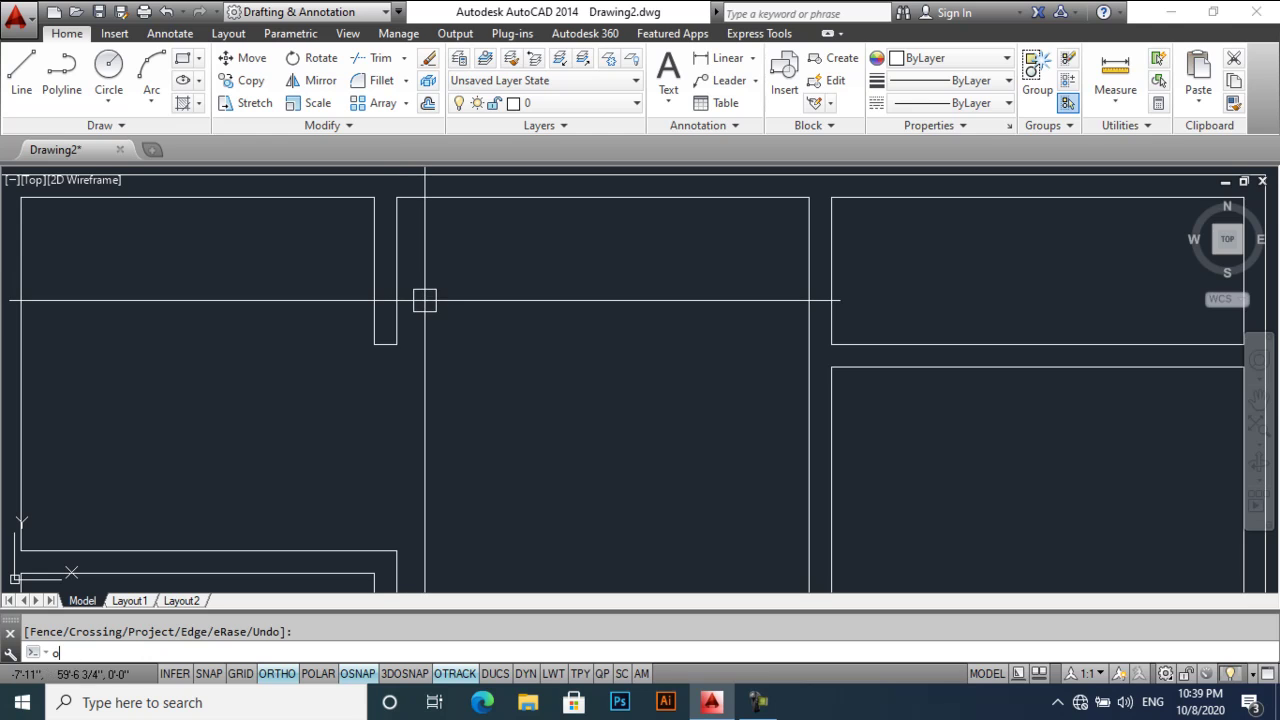
type("o")
key("Return")
key("Return")
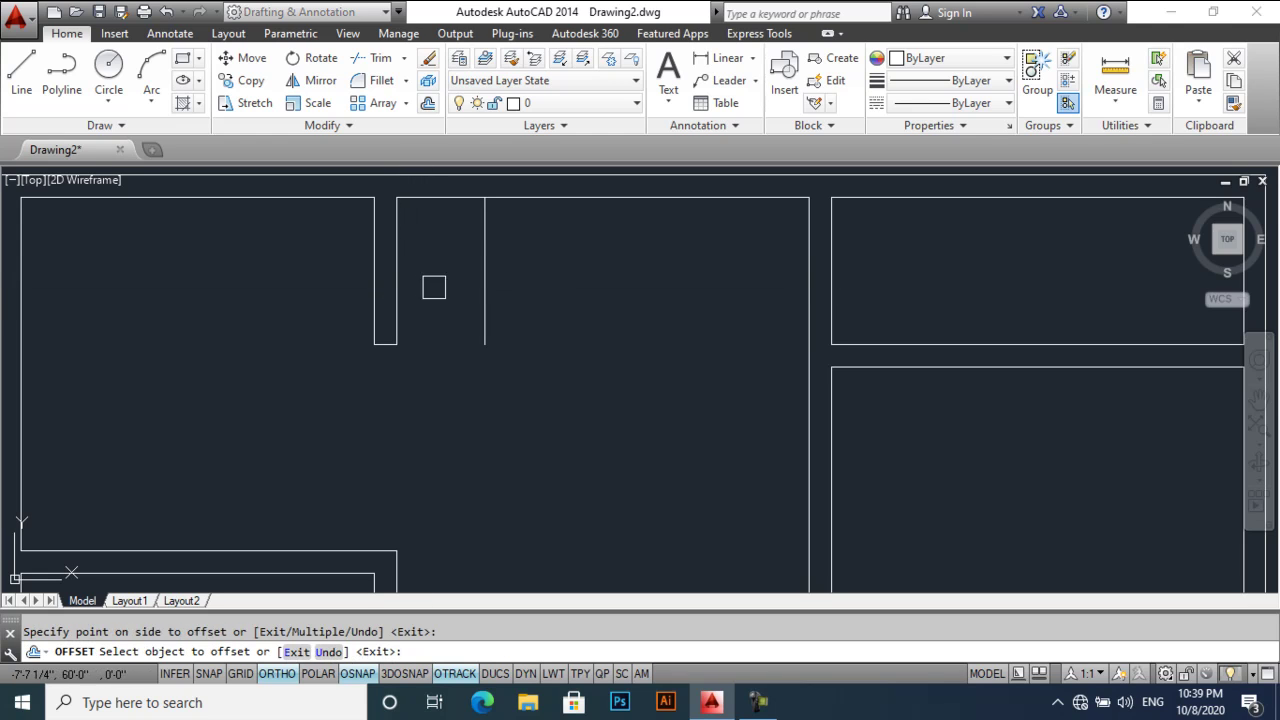
left_click(512, 200)
left_click(517, 260)
key("Return")
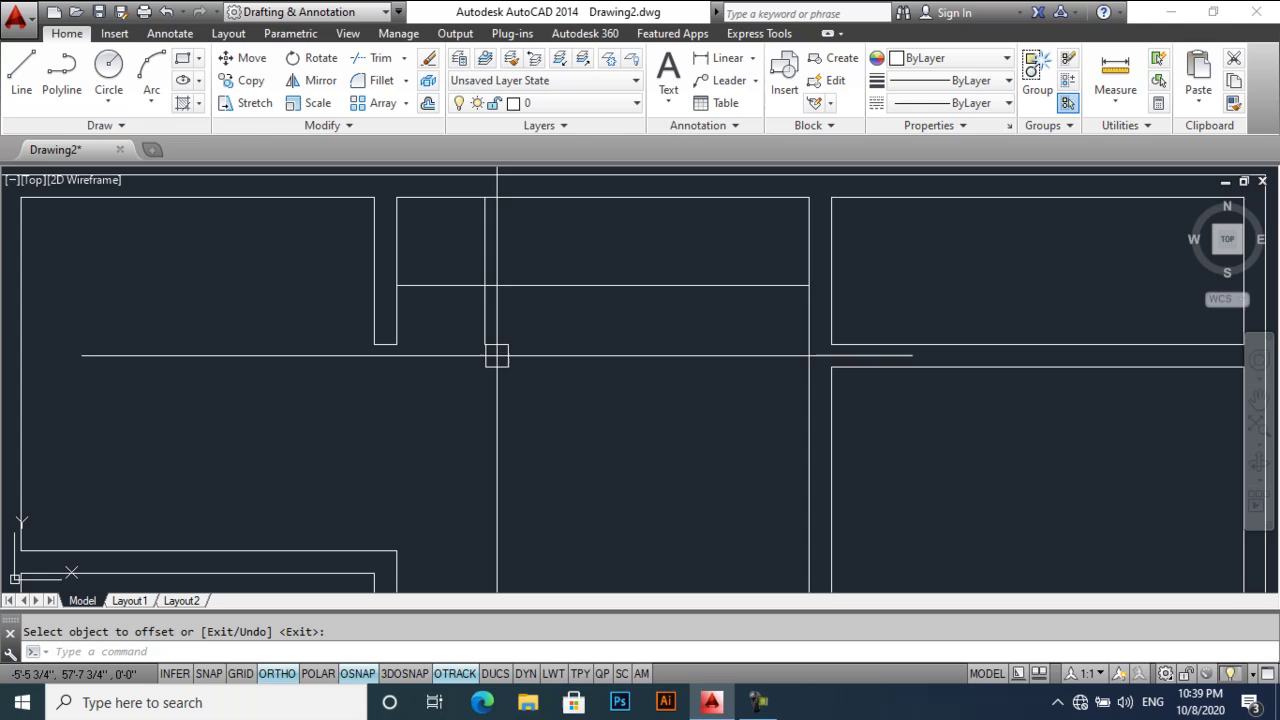
type("l")
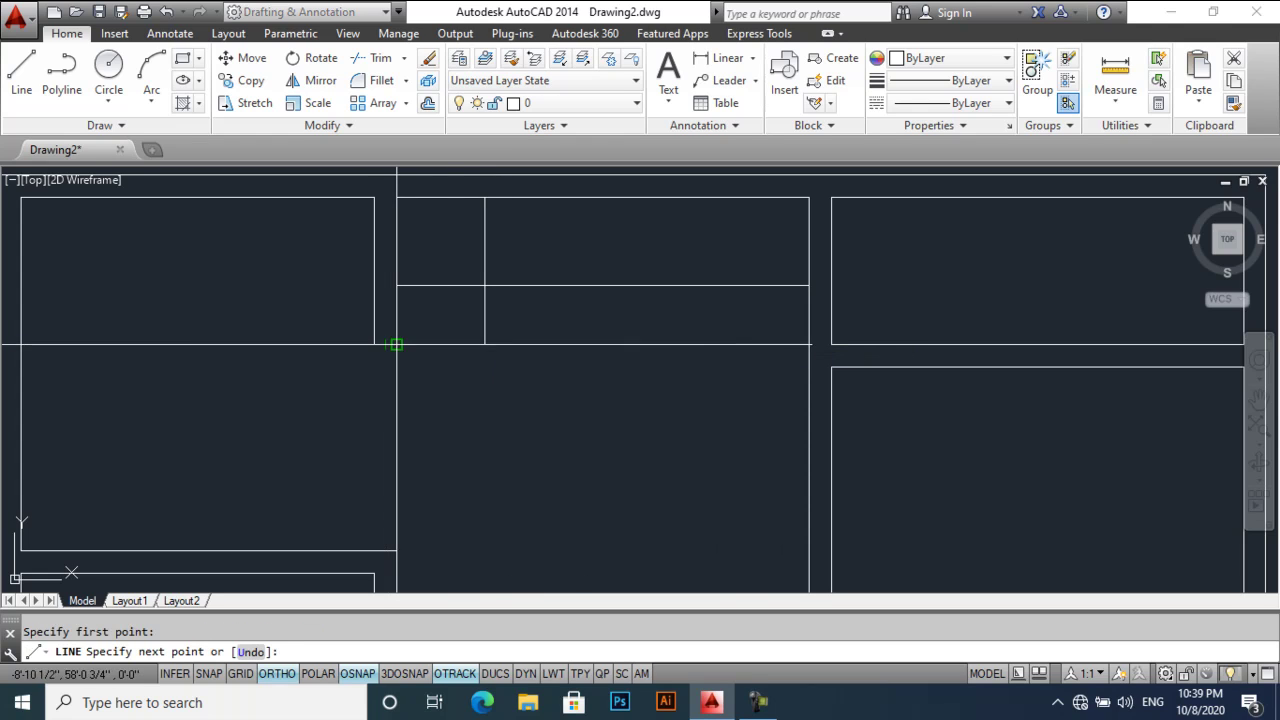
key("Escape")
- Add two horizontal tread lines 8" apart below the 3' stair line
type("di")
key("Return")
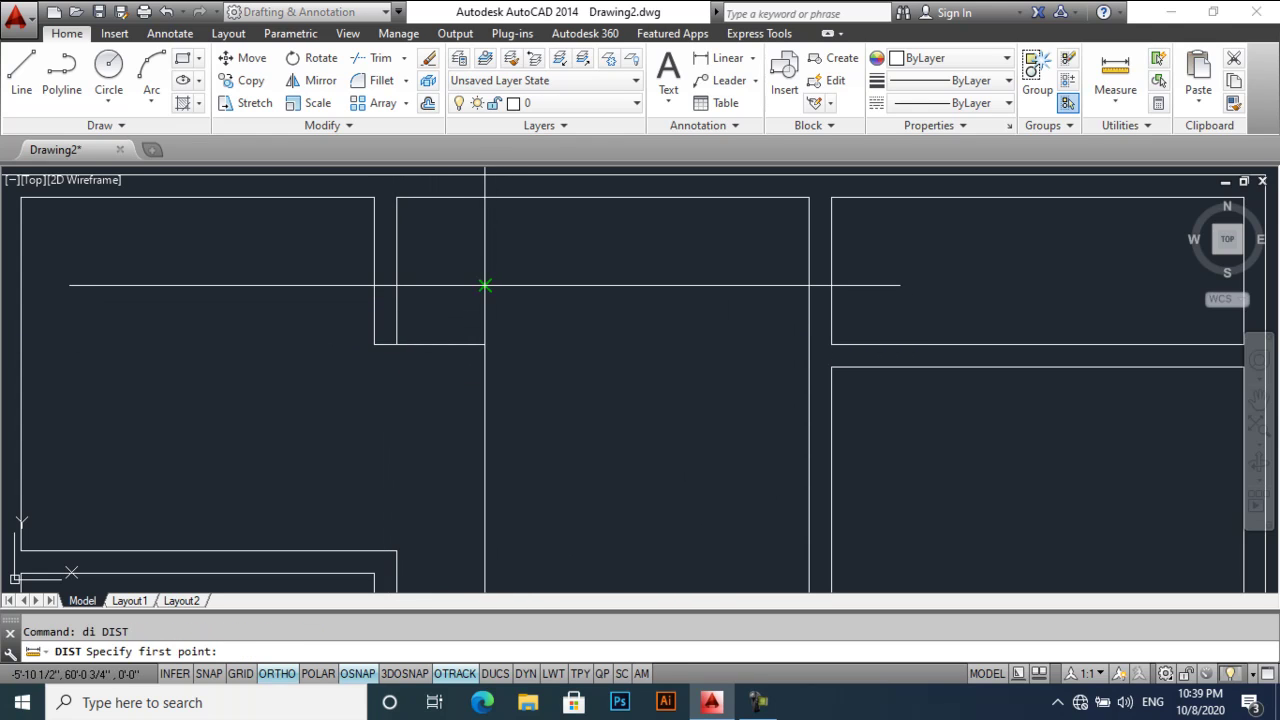
left_click(485, 286)
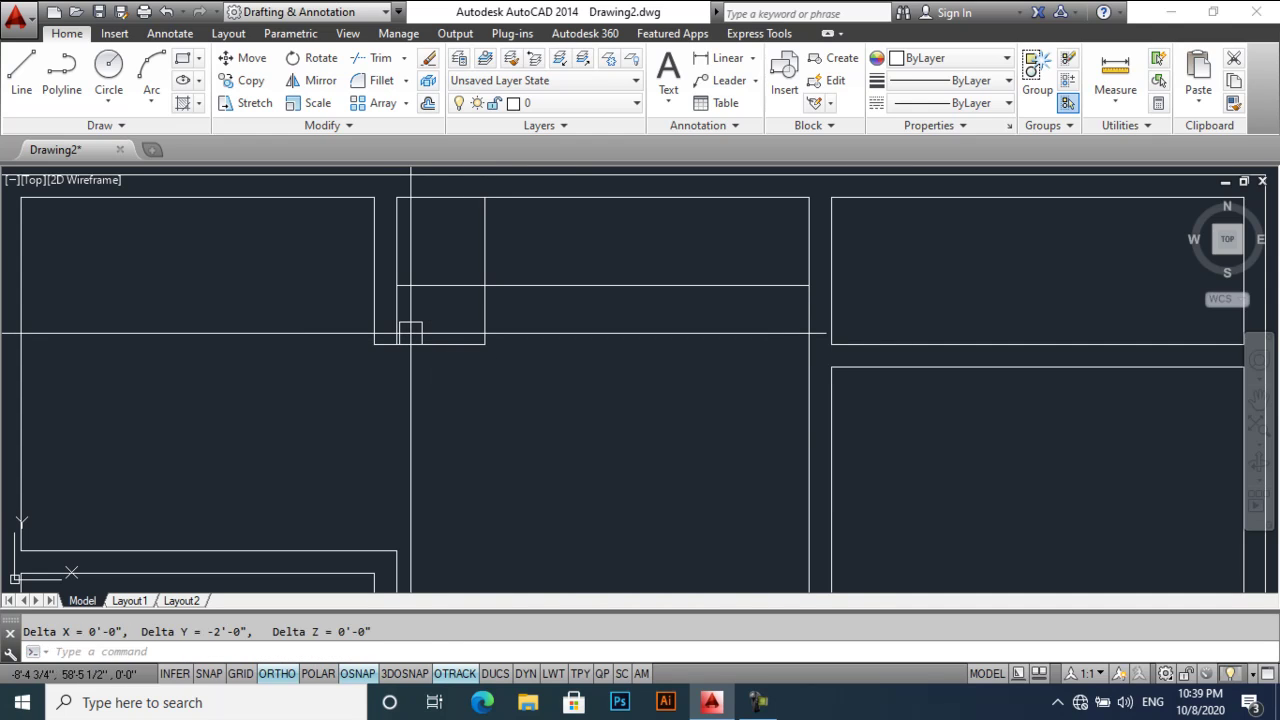
key("Return")
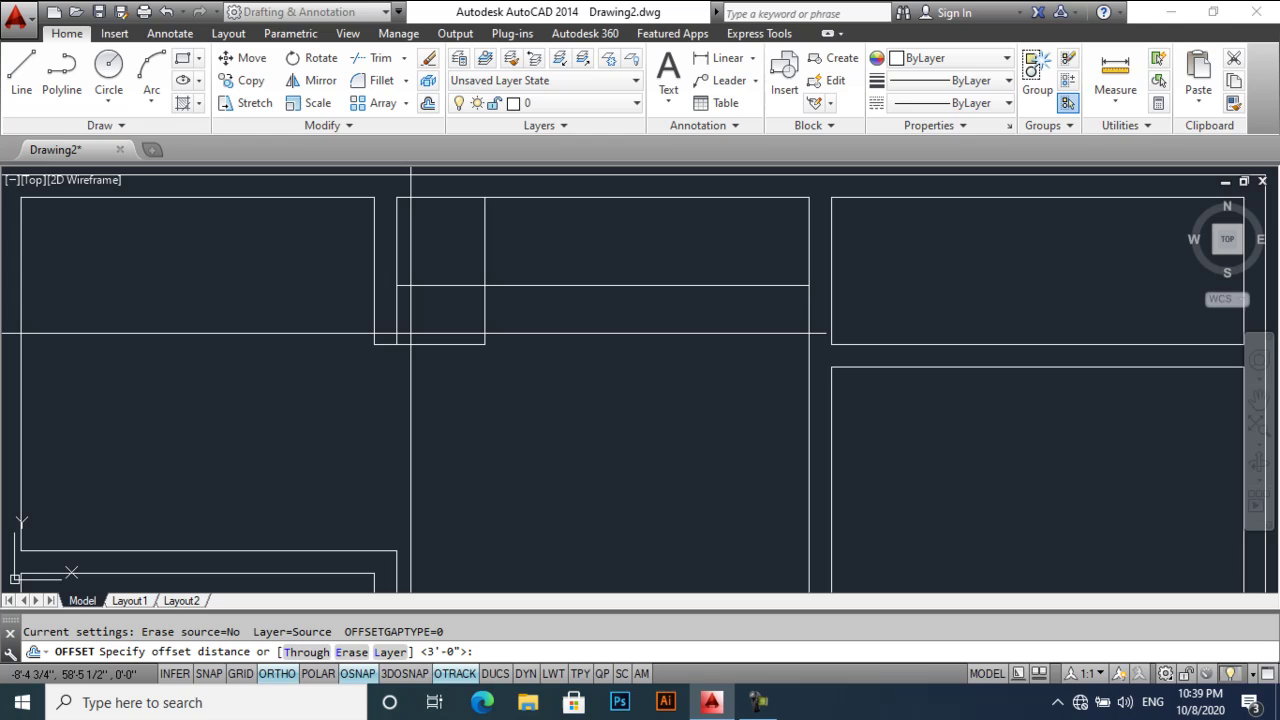
key("Return")
left_click(440, 286)
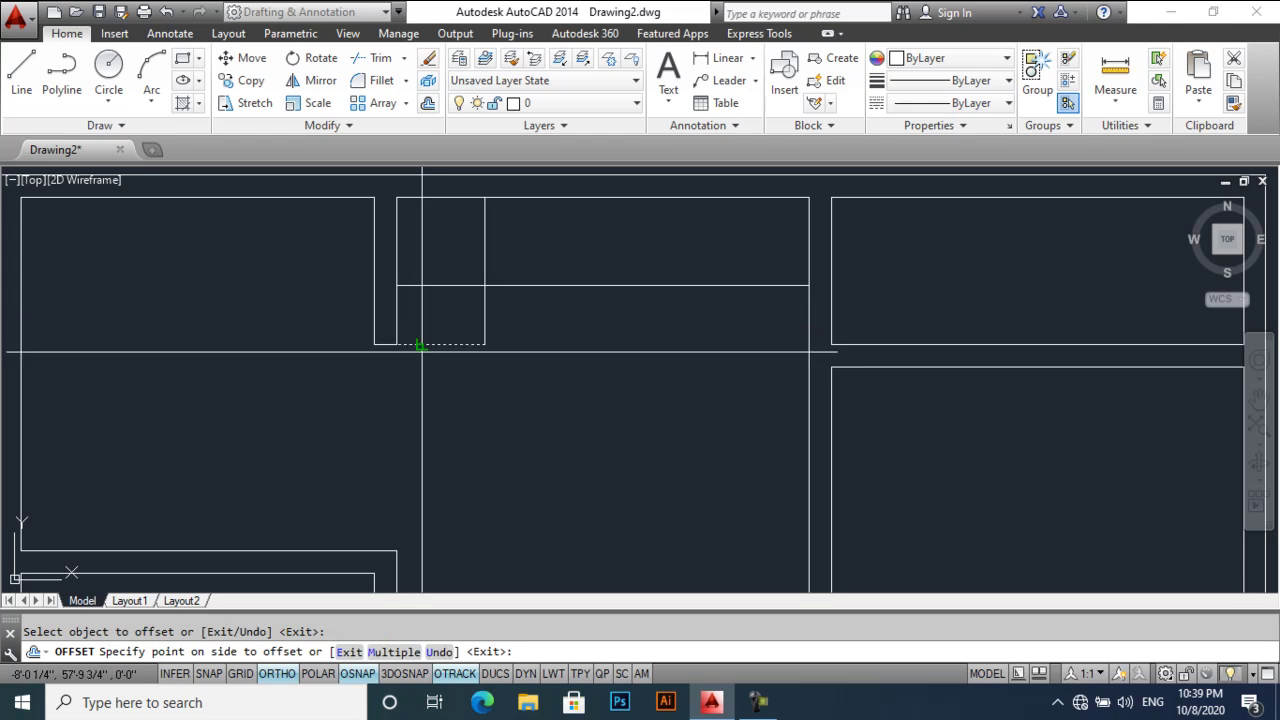
left_click(443, 317)
left_click(440, 306)
left_click(520, 322)
key("Return")
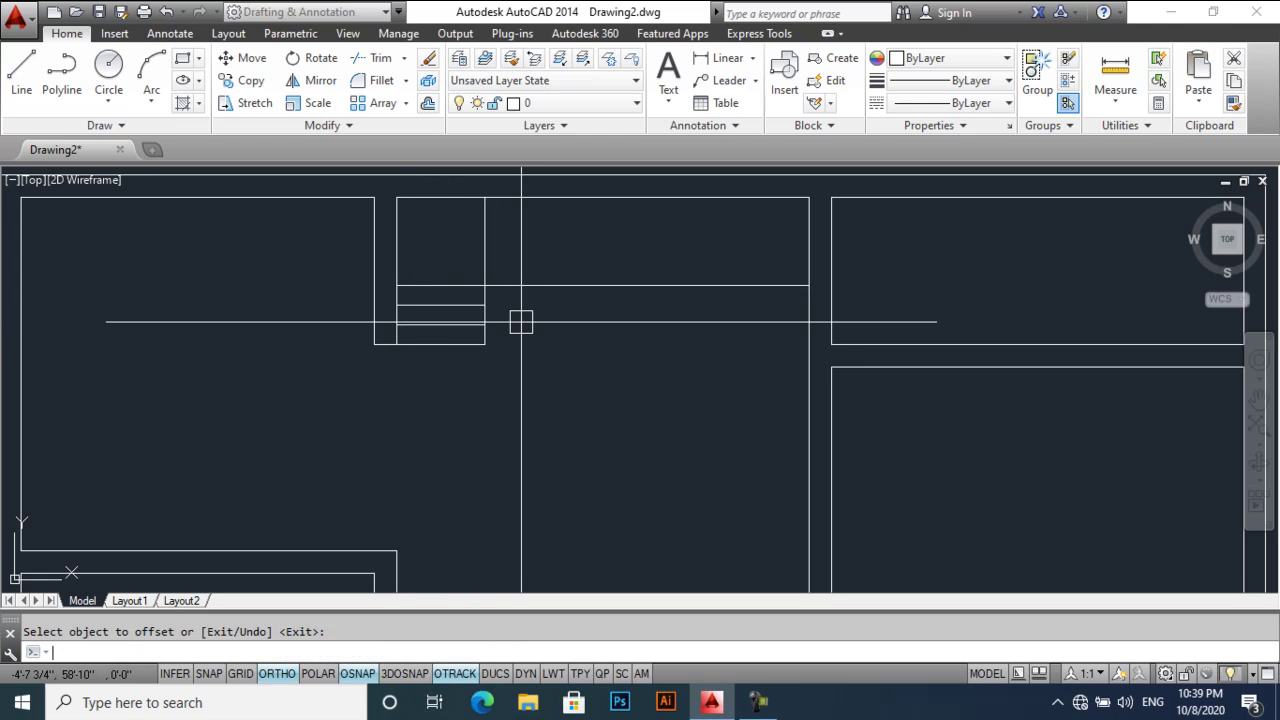
- Draw the diagonal stair line from the stair corner to the top-left corner
type("l")
key("Return")
left_click(485, 286)
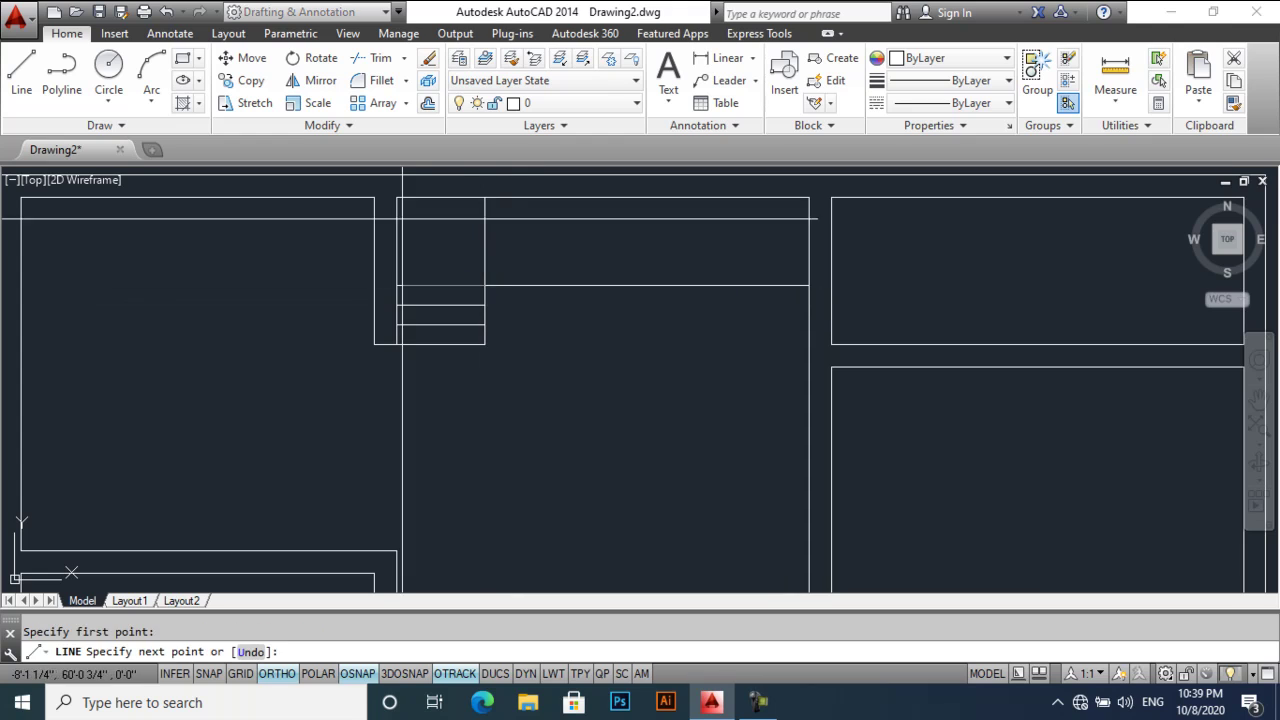
left_click(397, 198)
key("Return")
- Offset the vertical stair line 8" to the right and trim its excess below the stair
type("o")
key("Return")
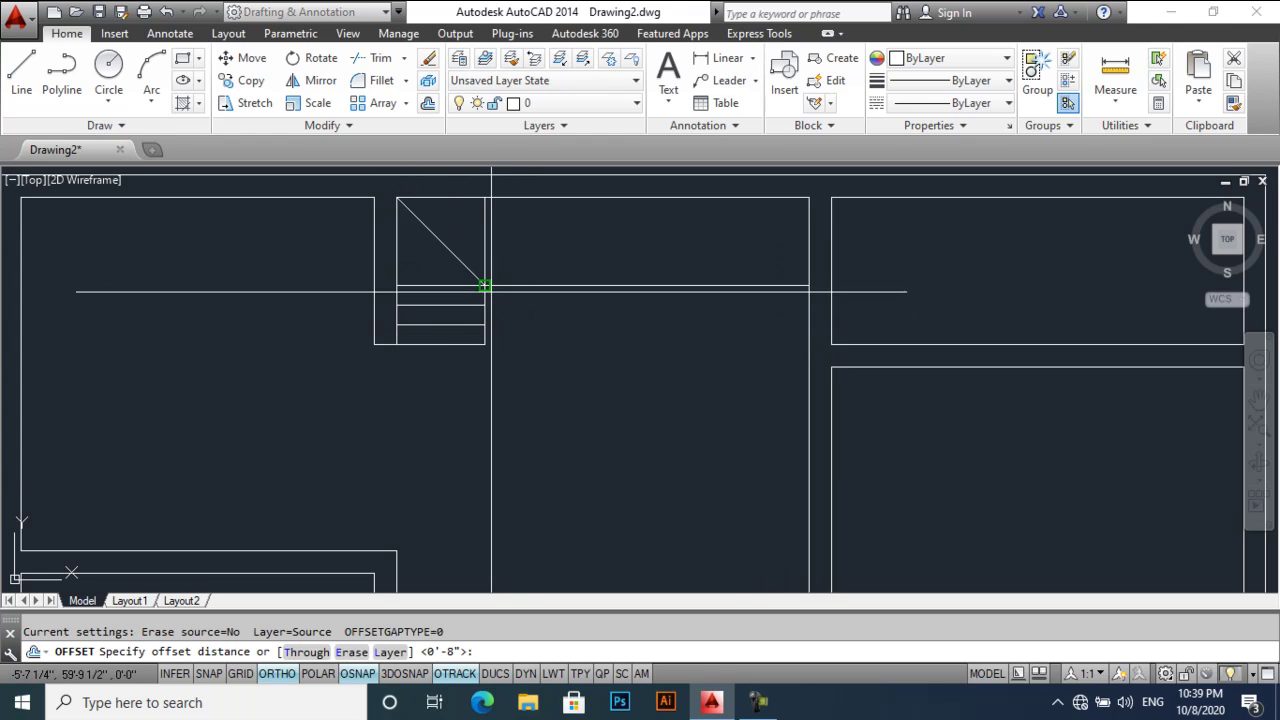
key("Return")
left_click(485, 300)
left_click(530, 254)
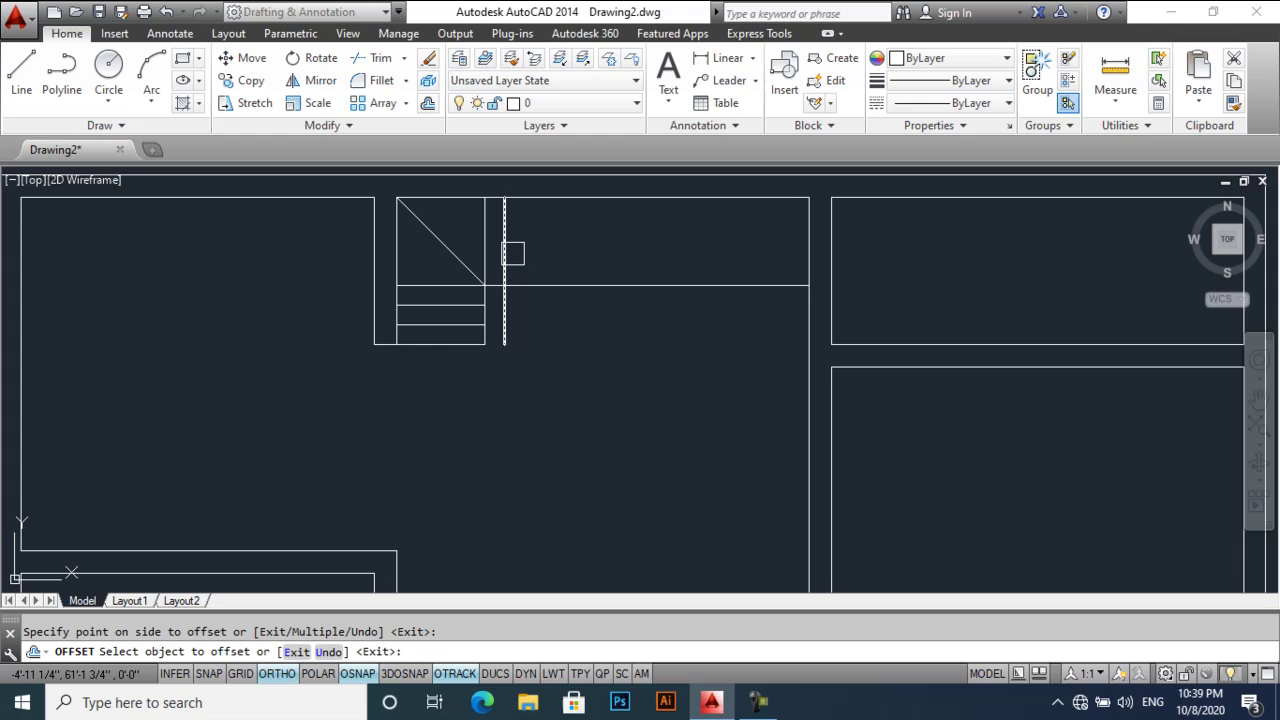
key("Return")
type("tr")
key("Return")
key("Return")
left_click(508, 304)
key("Return")
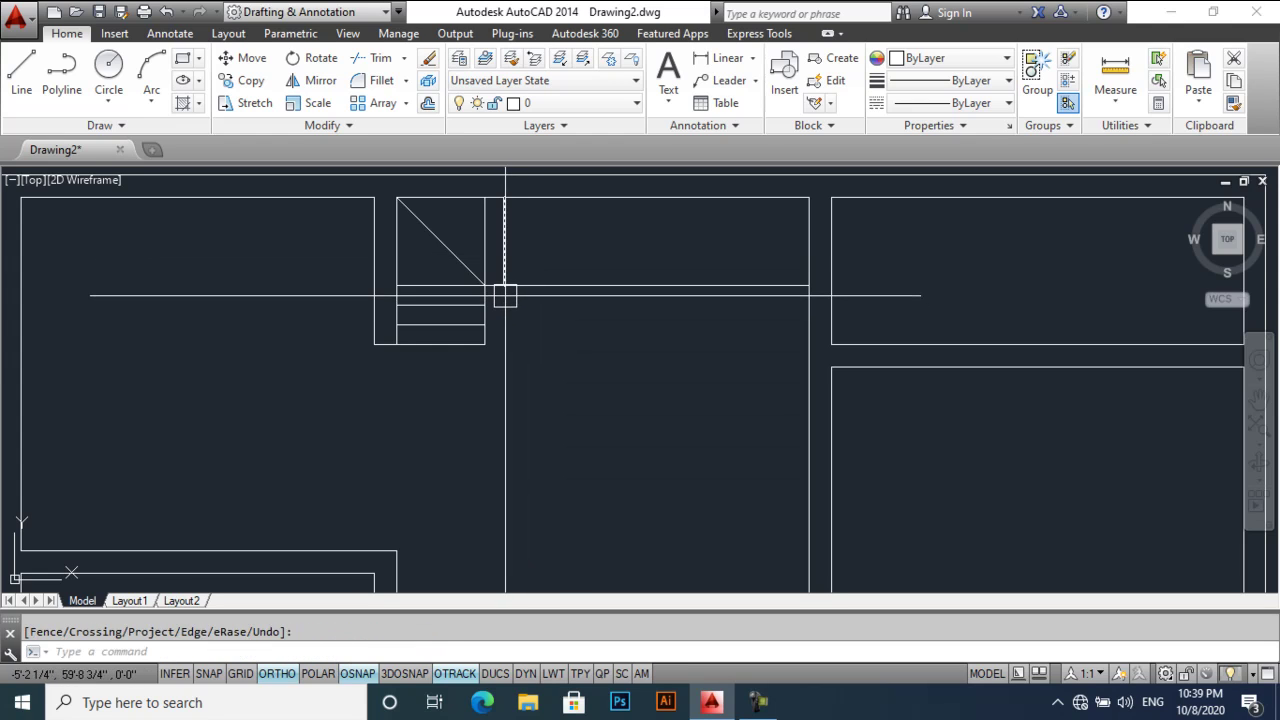
- Add five more vertical tread lines 8" apart, running rightward along the upper flight
type("o")
key("Return")
key("Return")
left_click(504, 258)
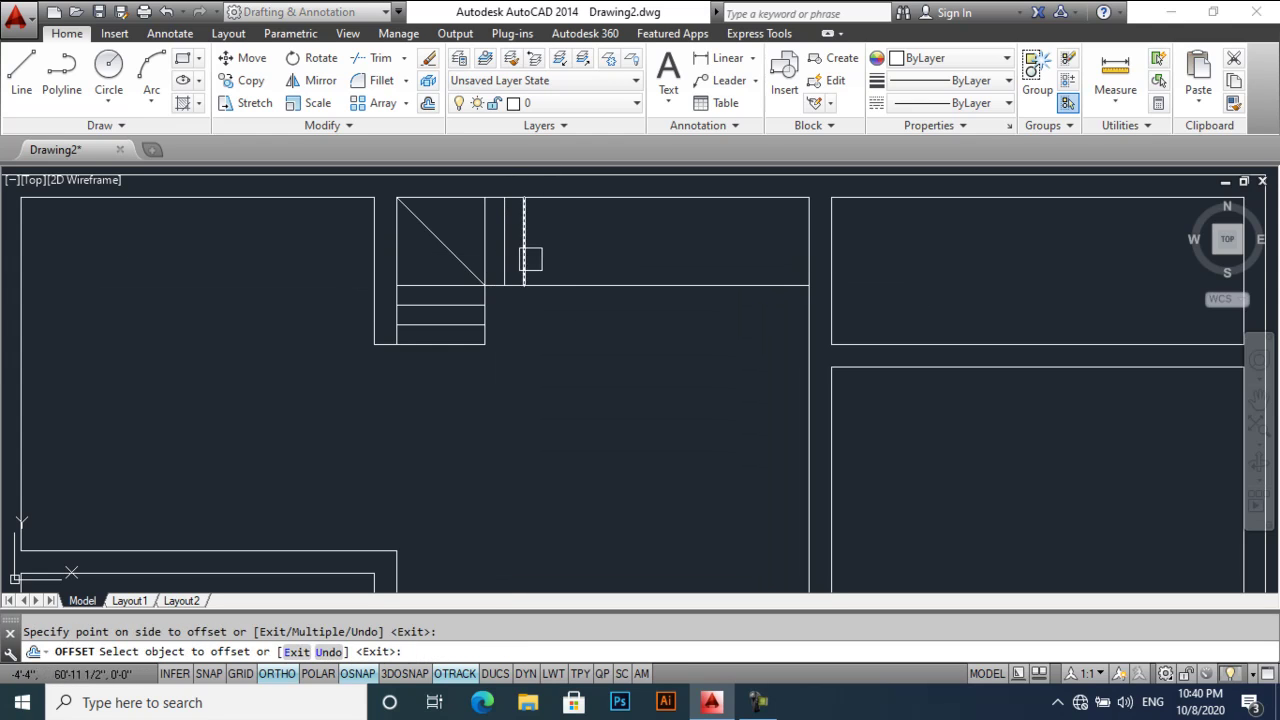
left_click(564, 259)
left_click(601, 259)
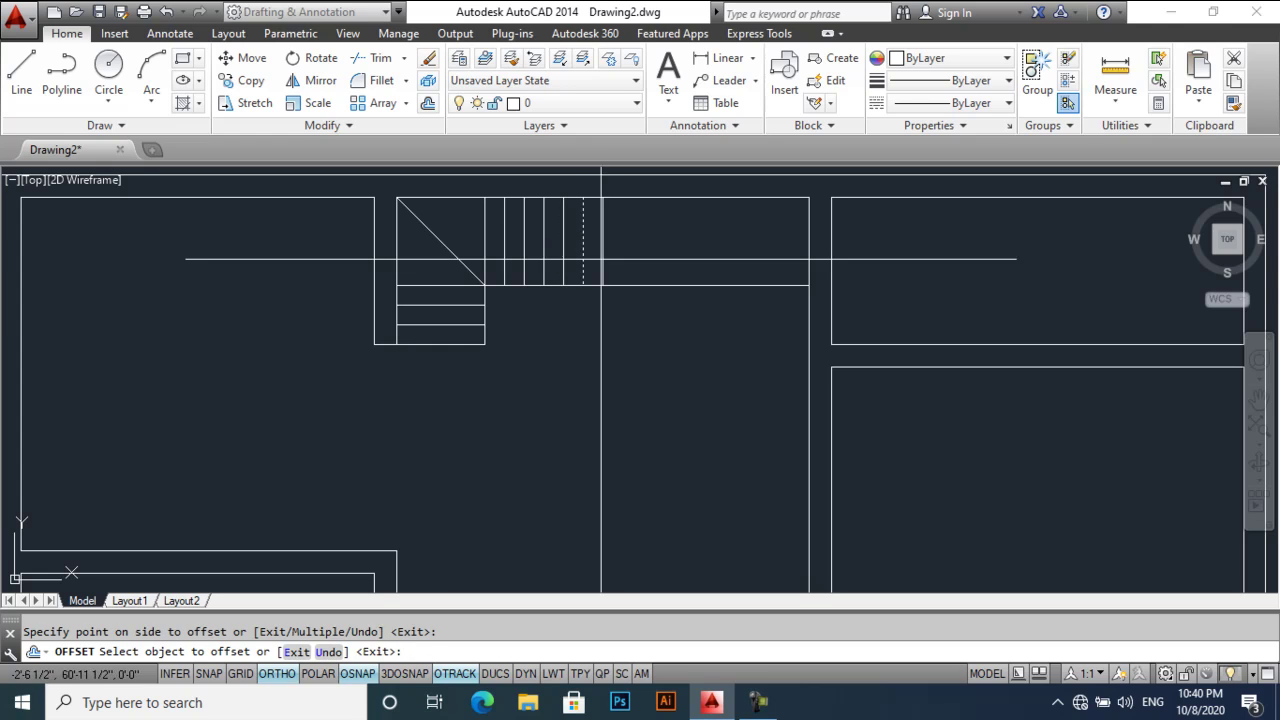
left_click(603, 259)
left_click(614, 262)
left_click(622, 259)
left_click(672, 260)
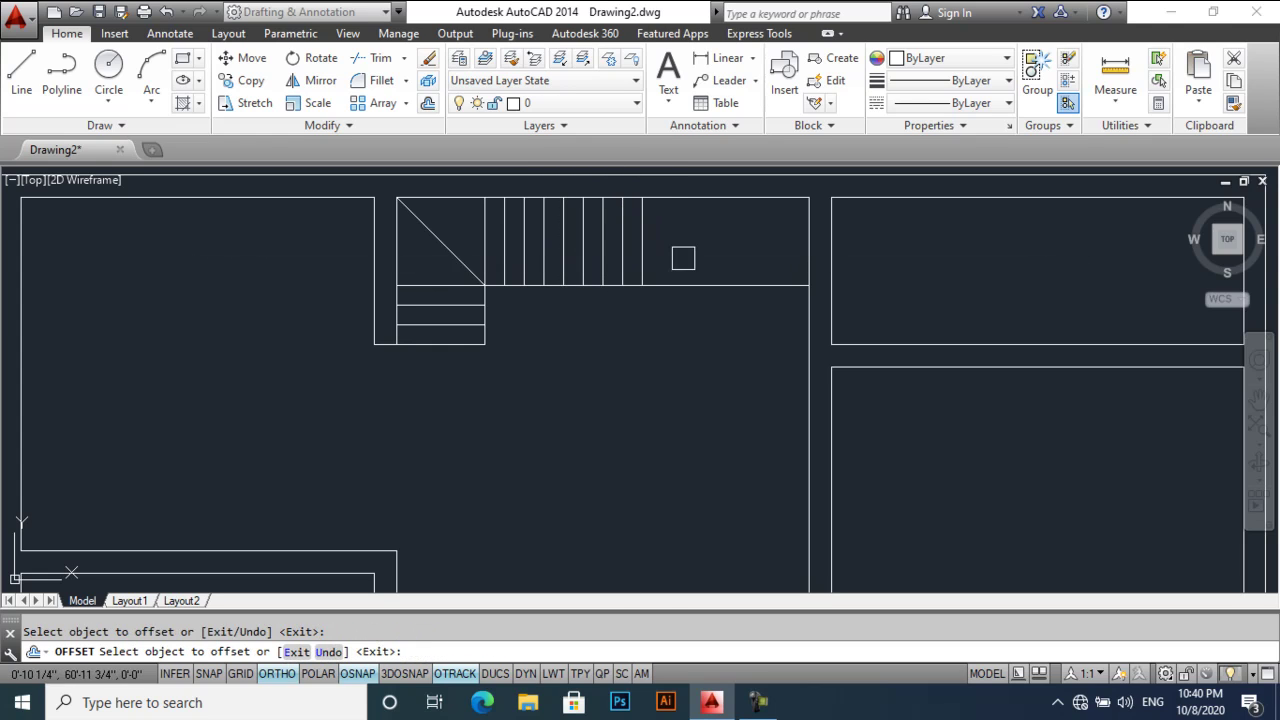
left_click(652, 258)
left_click(700, 258)
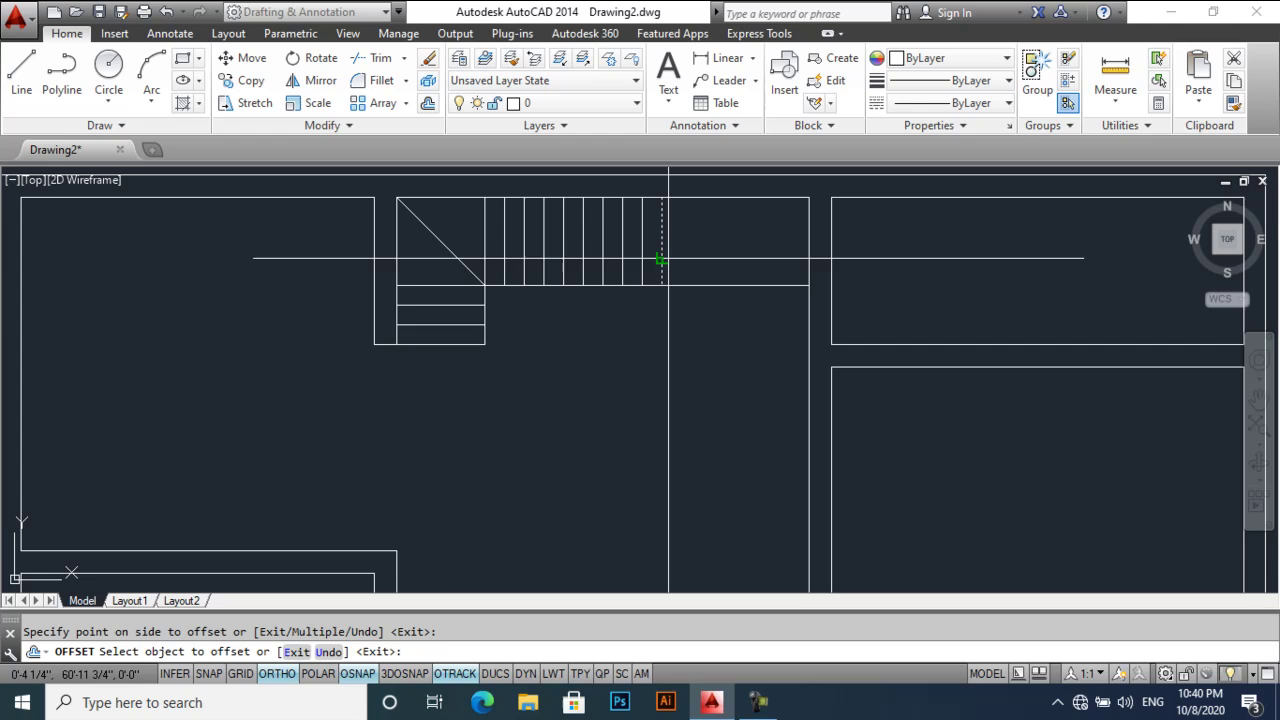
left_click(664, 262)
left_click(716, 343)
key("Return")
middle_click_drag(716, 343, 650, 402)
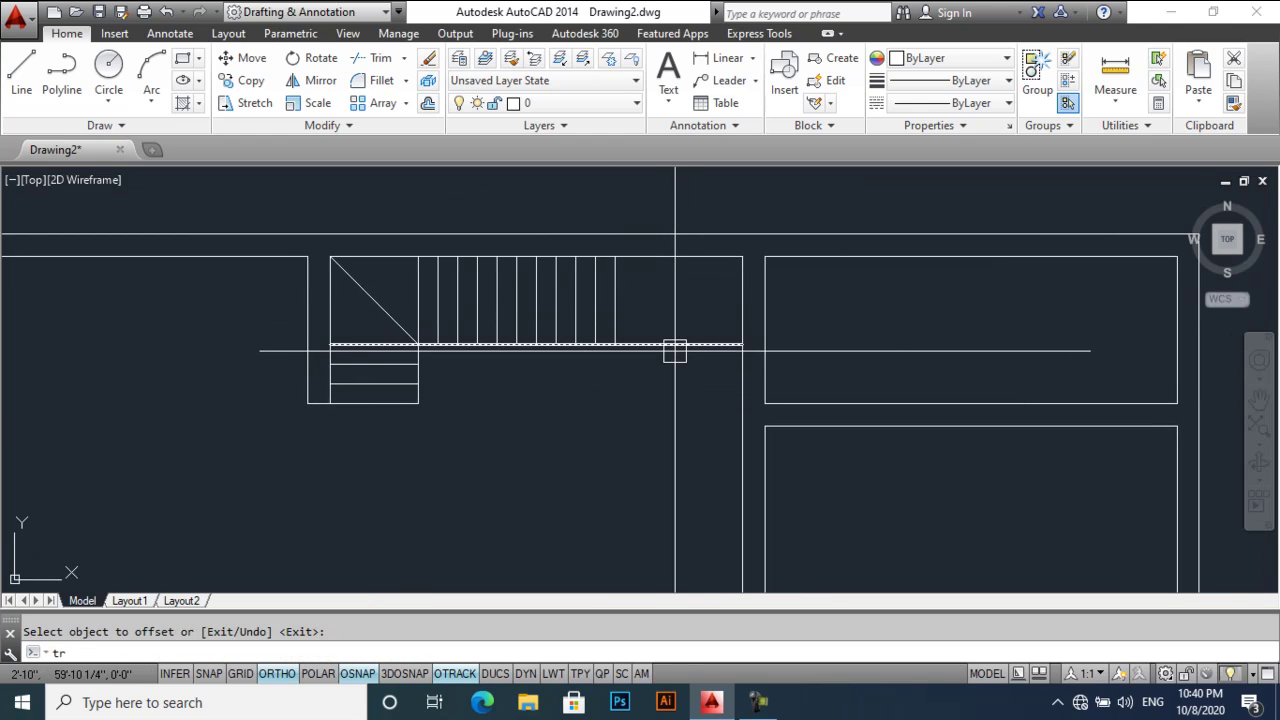
type("tr")
key("Return")
key("Return")
key("Return")
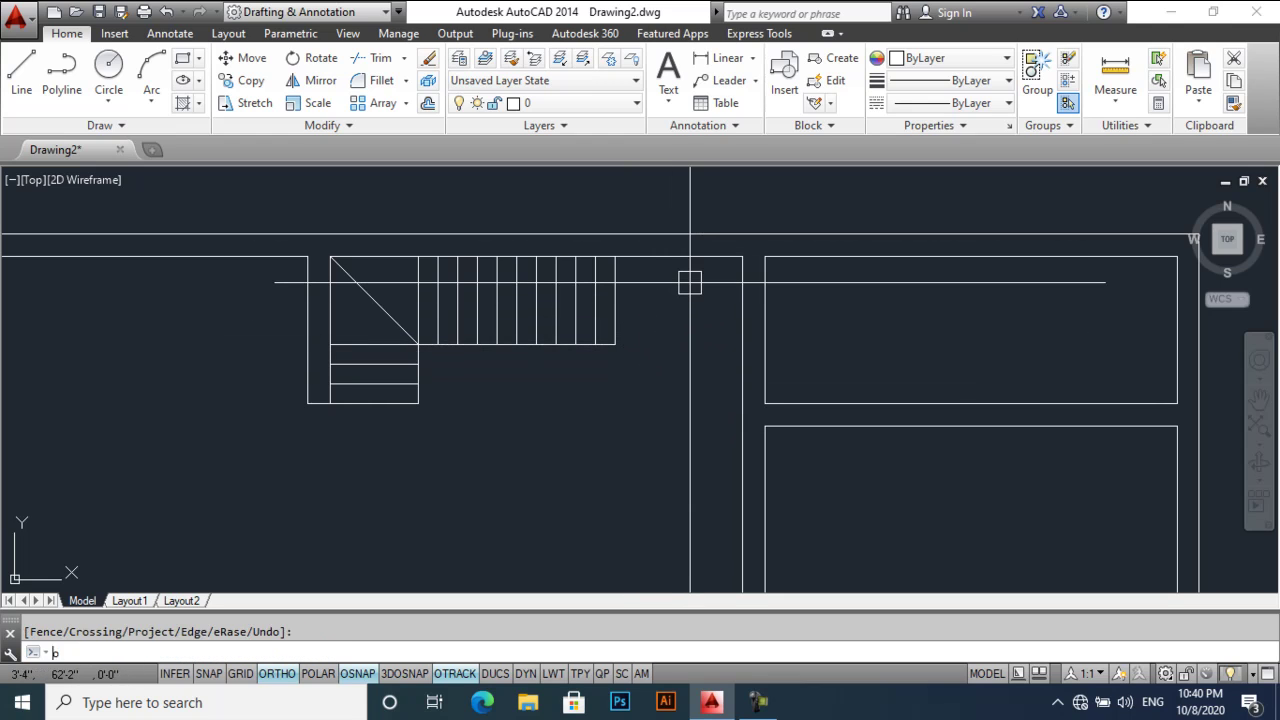
- Offset the right wall line 4 1/2" inward, then offset that new line 4' further left
type("o")
key("Return")
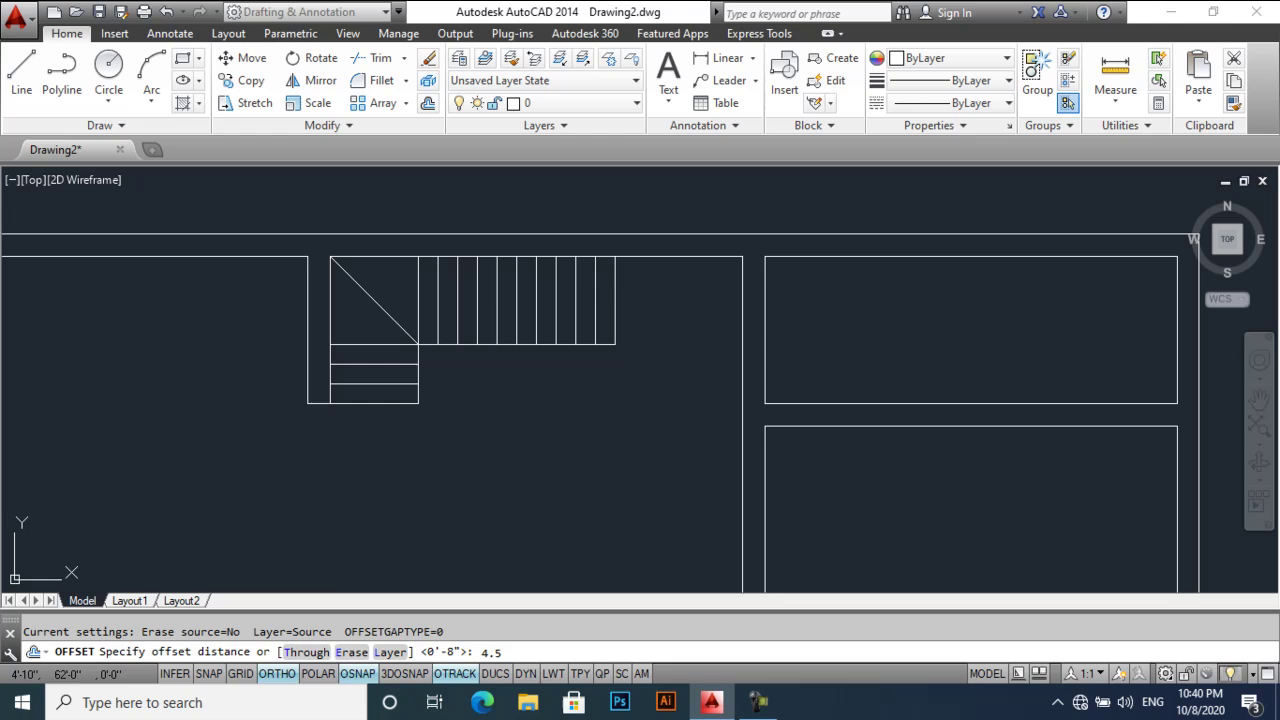
type("4.5")
key("Return")
left_click(742, 300)
left_click(695, 294)
type("o")
key("Return")
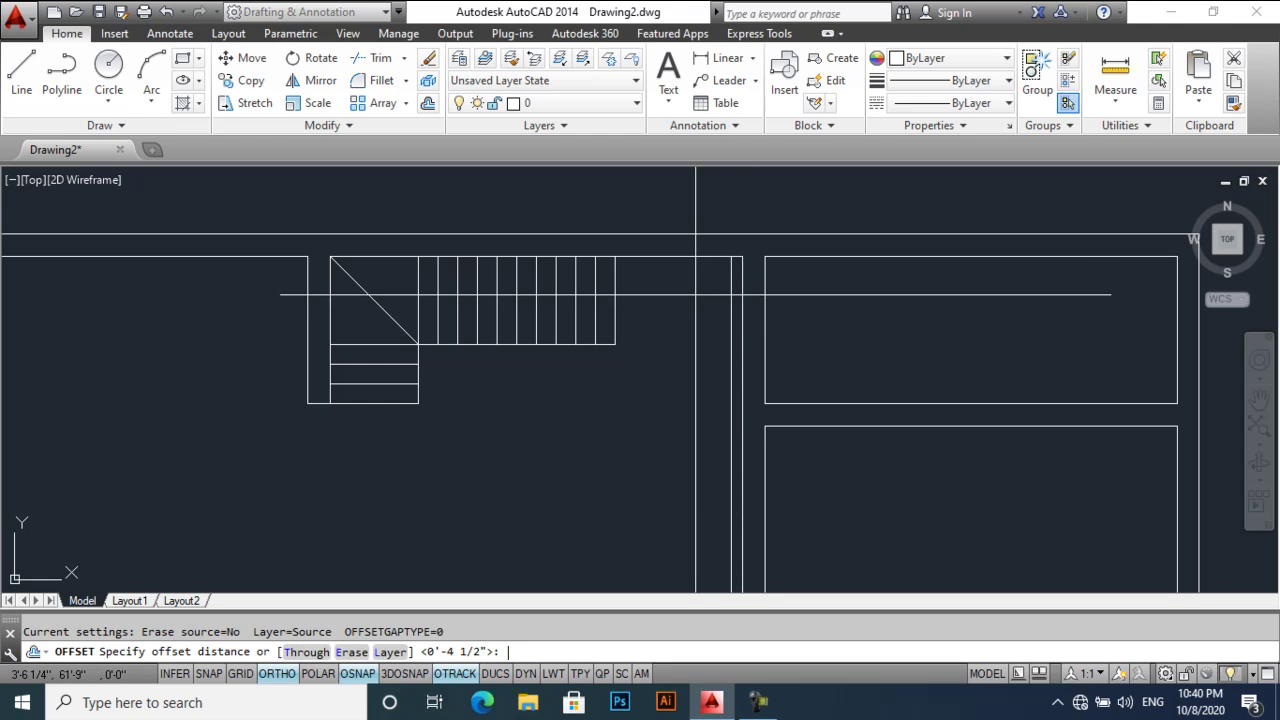
type("4'")
key("Return")
left_click(731, 303)
left_click(691, 303)
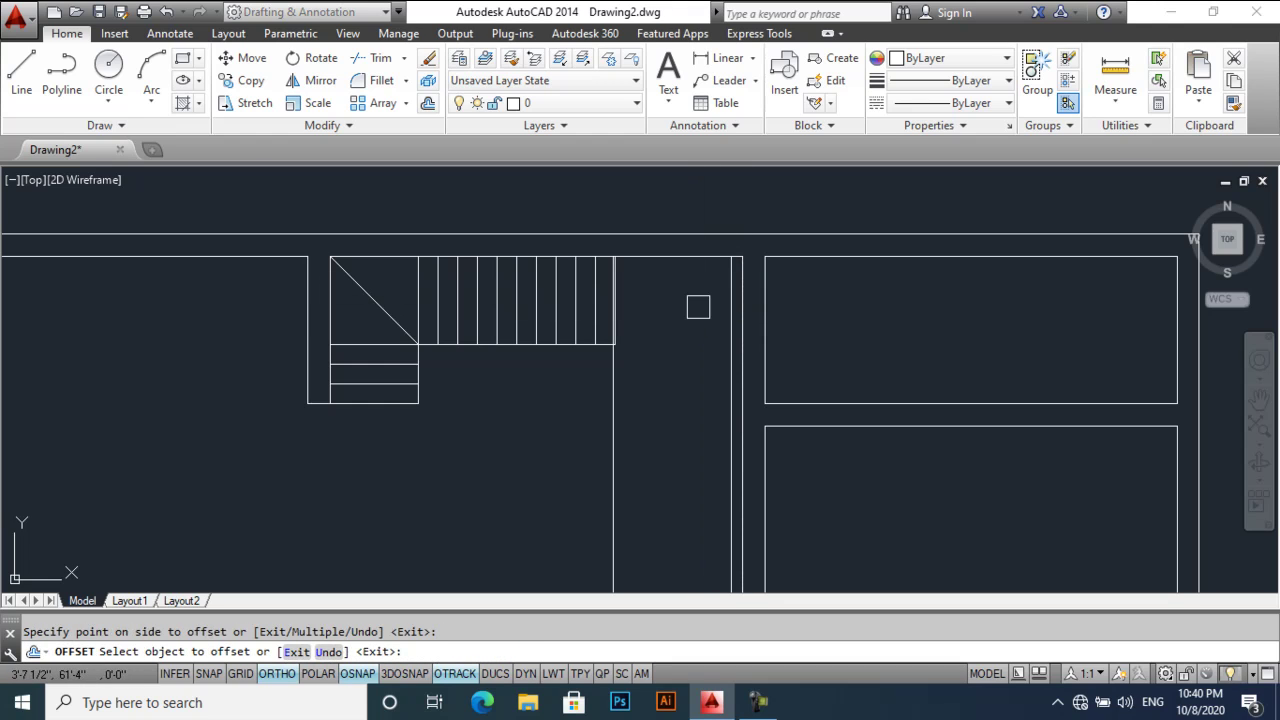
key("Return")
- Erase the stray short segment and the tiny leftover segment near the stair edge
scroll(628, 343, "up", 4)
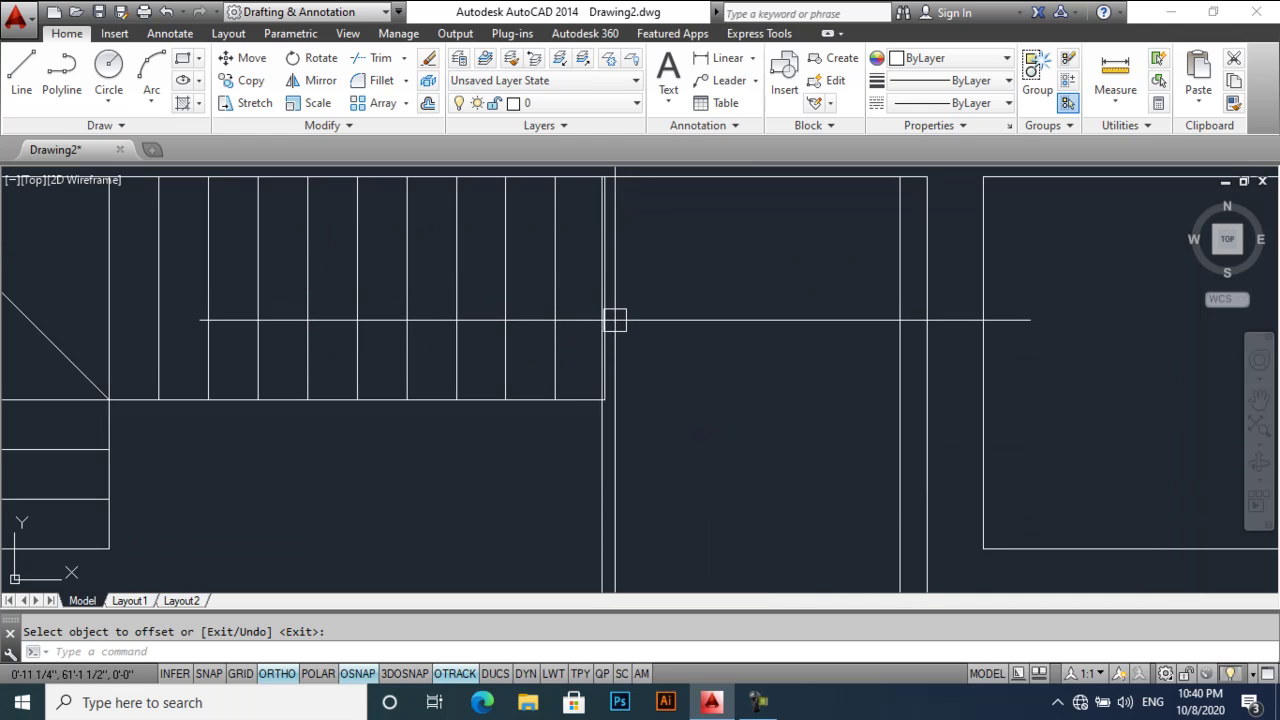
left_click(607, 305)
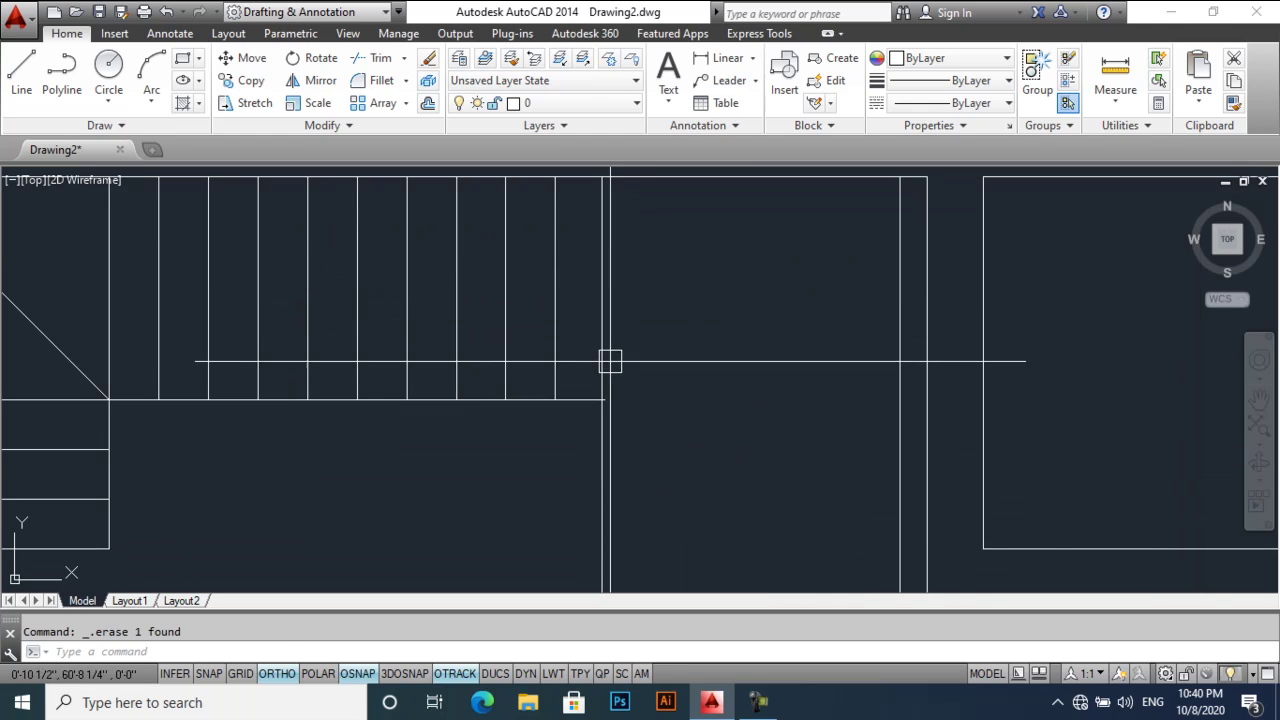
type("tr")
key("Return")
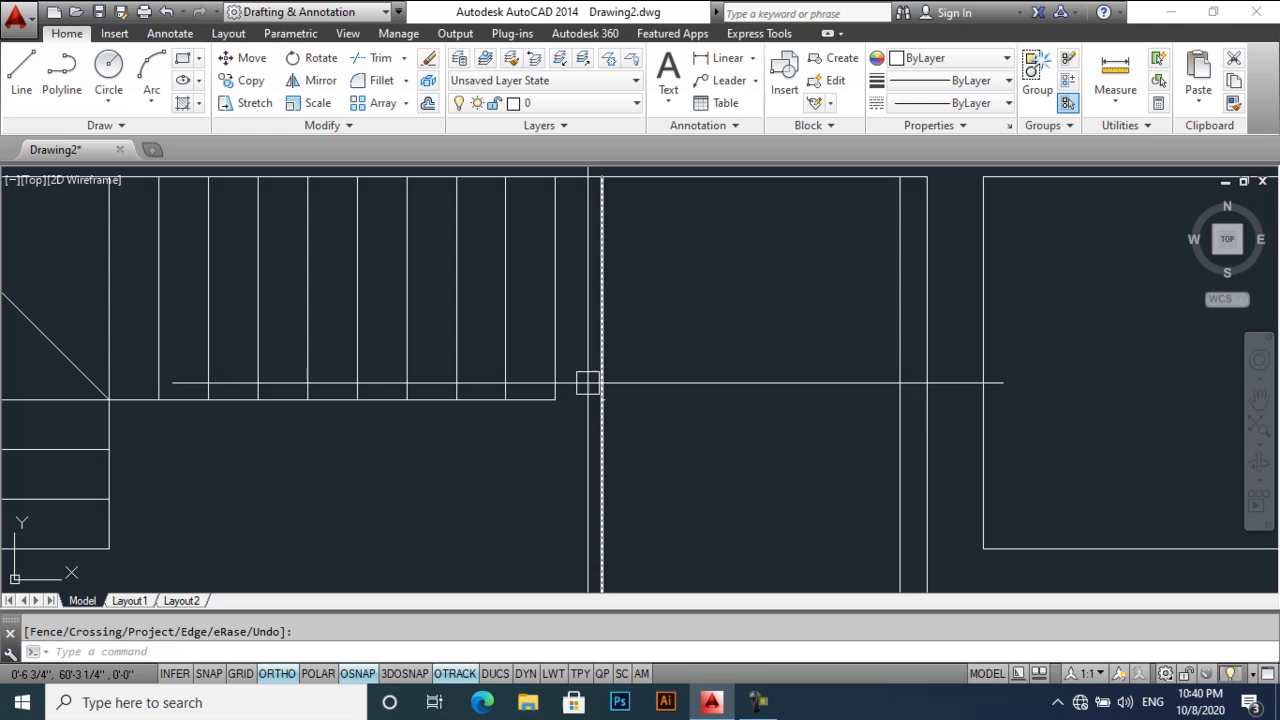
key("Escape")
left_click(603, 400)
left_click(659, 410)
key("Delete")
scroll(659, 410, "down", 2)
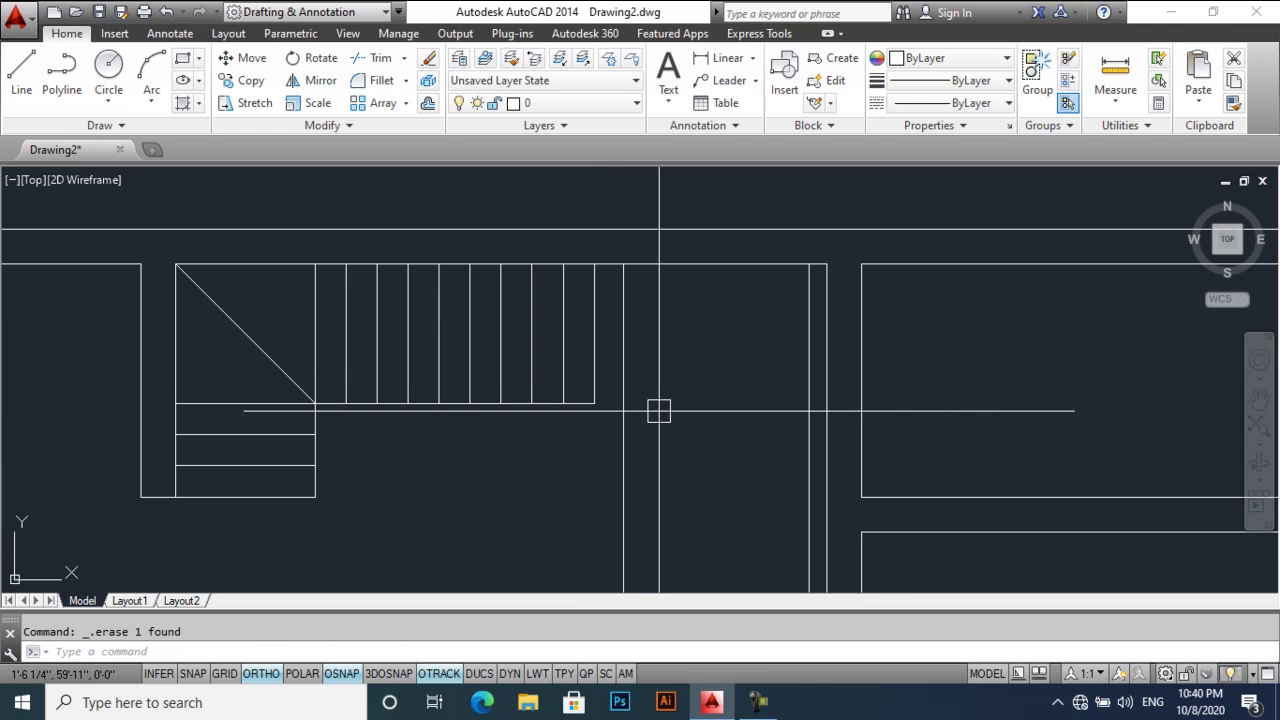
- Extend the vertical line up to the top wall and trim away its part below the wall
type("e")
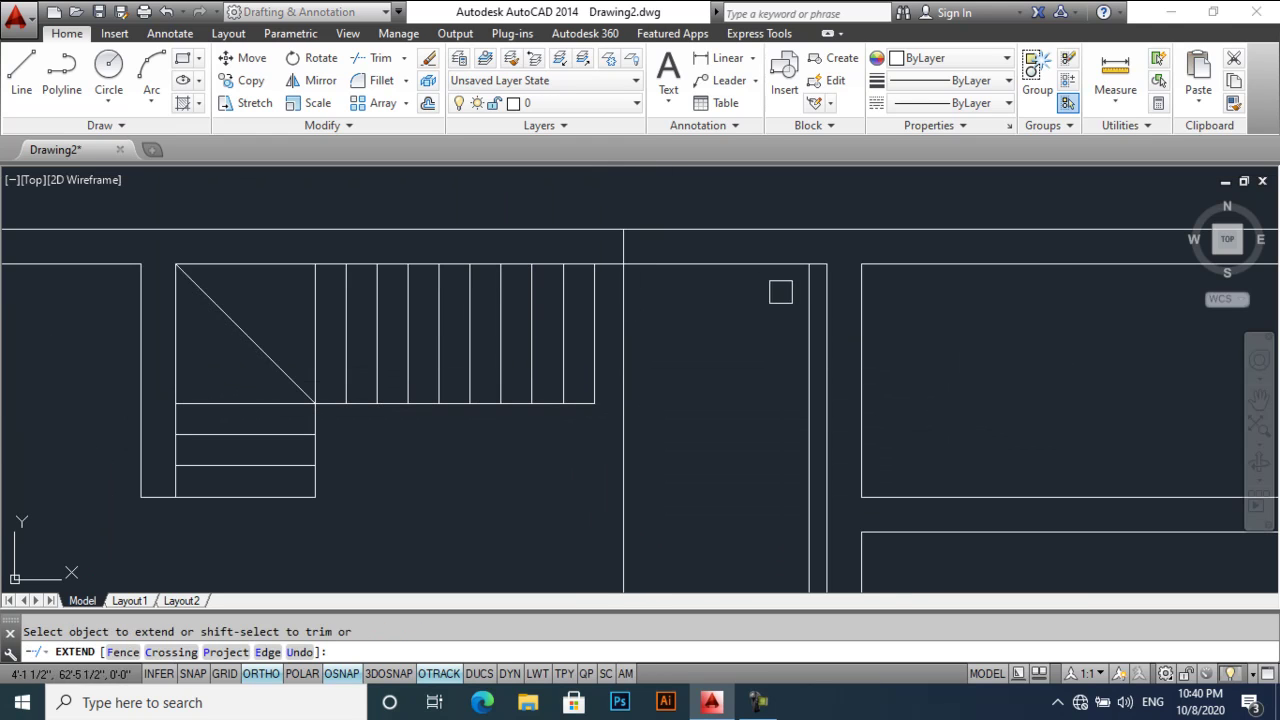
left_click(803, 297)
key("Return")
type("tr")
key("Return")
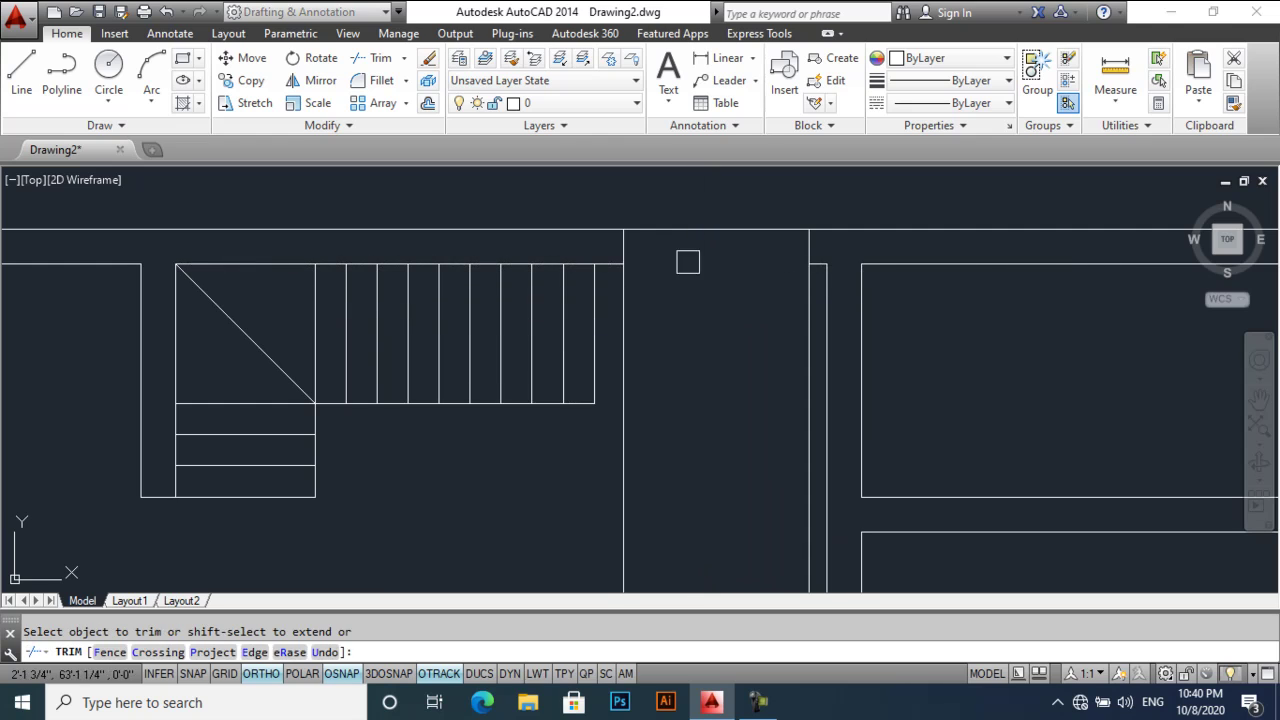
left_click(804, 315)
key("Return")
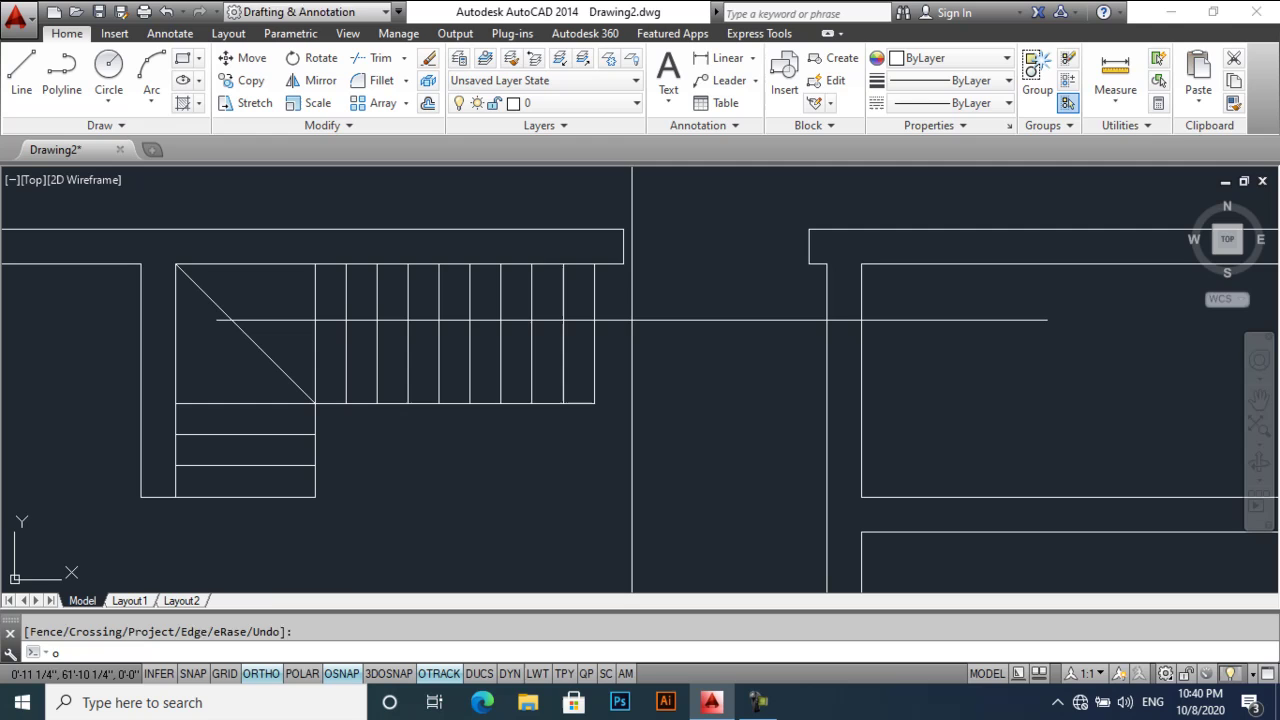
- Offset the stair's right edge by 8 repeatedly to the right to add tread lines
type("o")
key("Return")
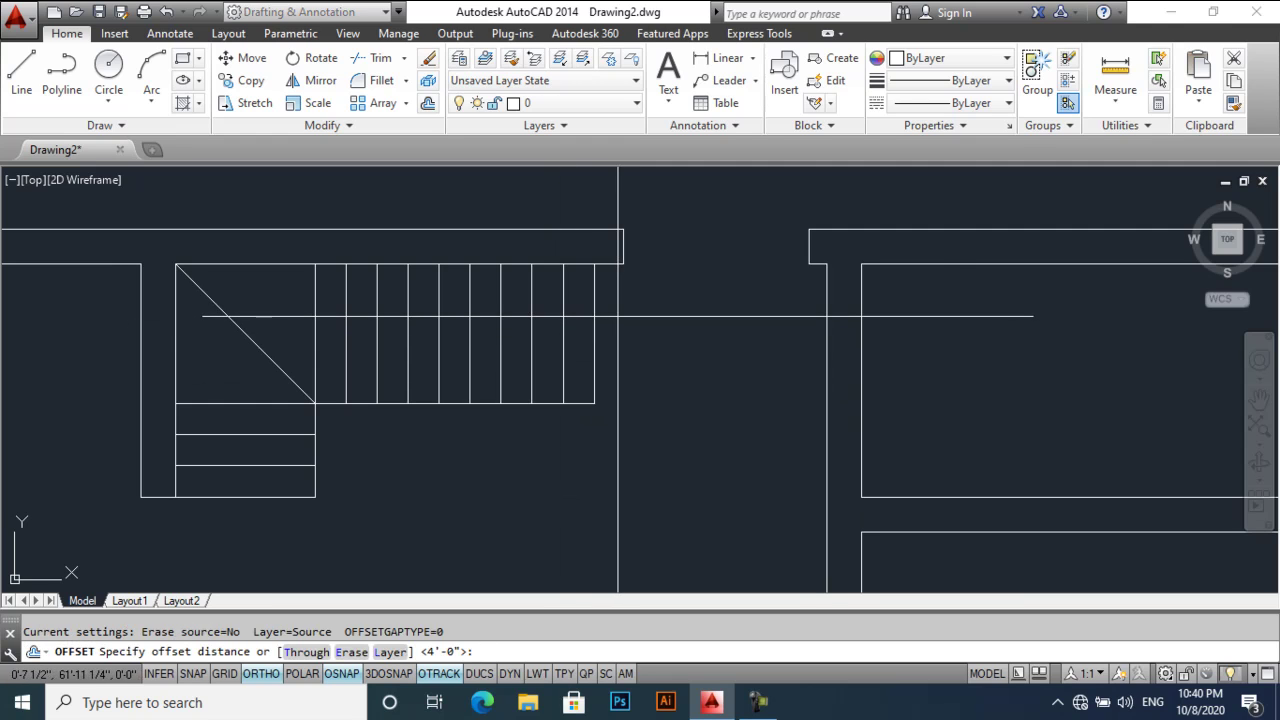
type("8")
key("Return")
left_click(595, 326)
left_click(635, 335)
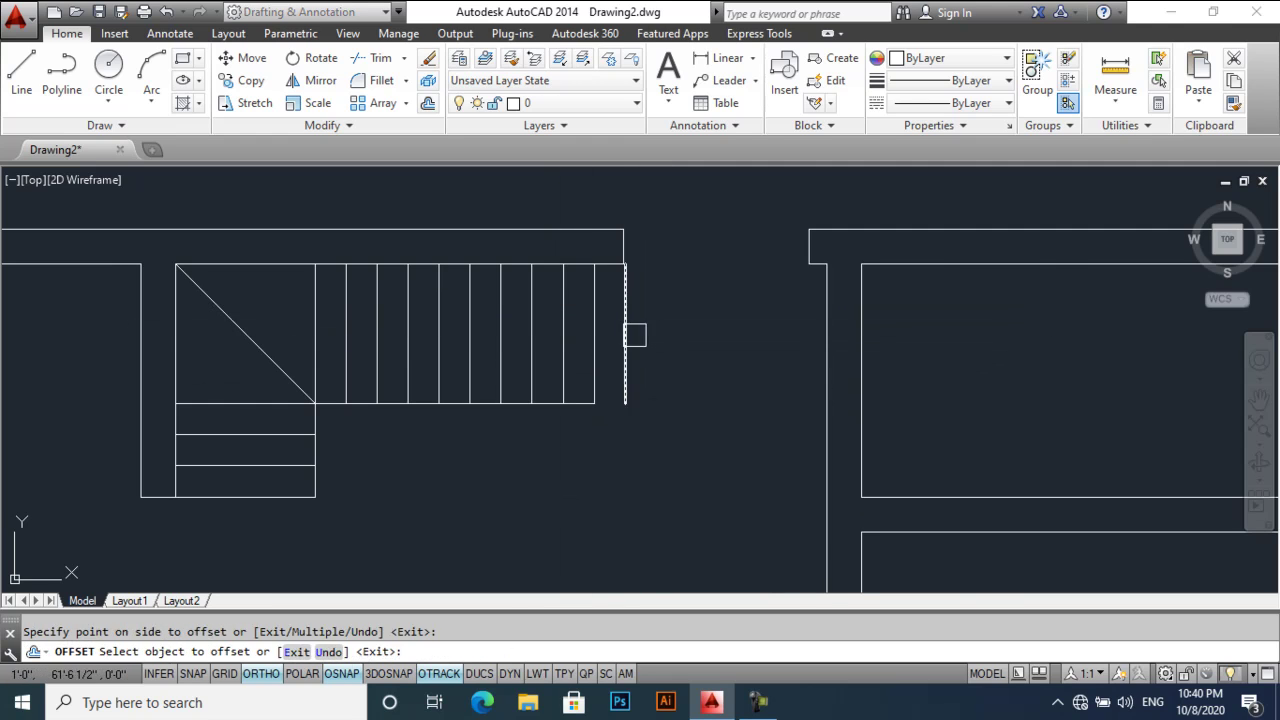
left_click(690, 342)
left_click(686, 343)
left_click(745, 343)
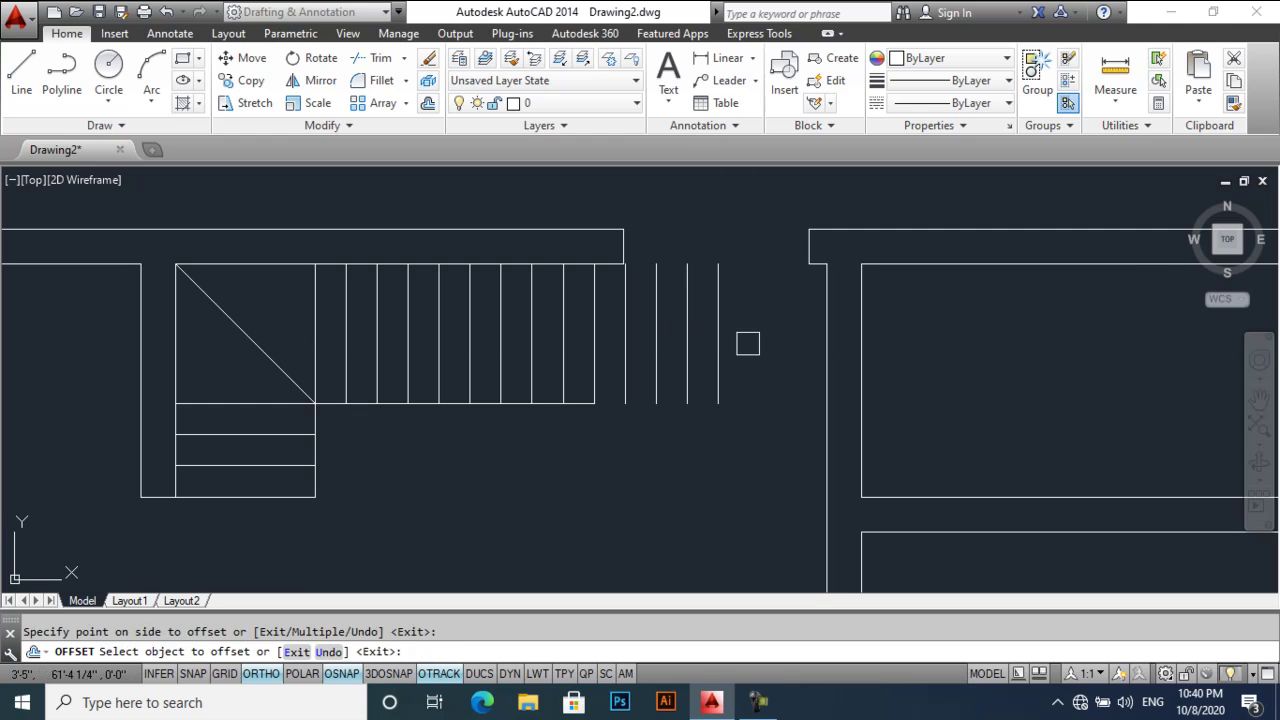
key("Escape")
- Delete the two extra outermost offset lines beyond the new treads
left_click(750, 336)
left_click(700, 365)
key("Delete")
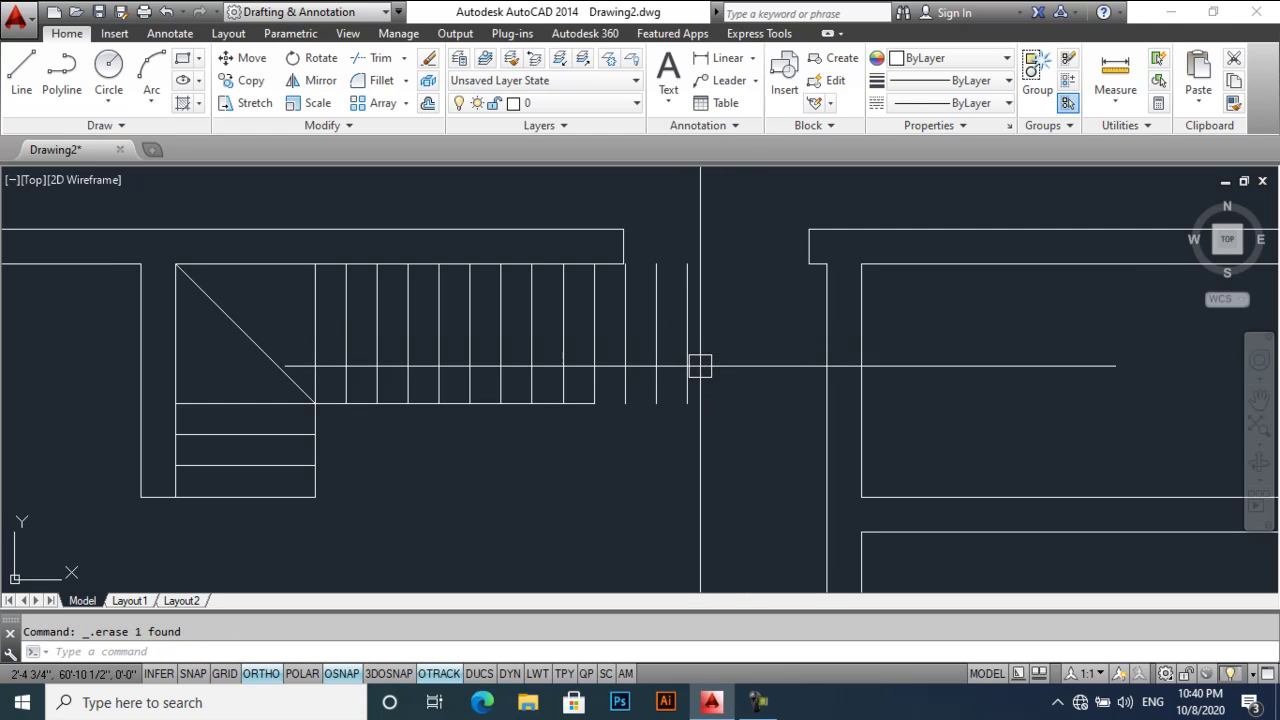
left_click(685, 365)
key("Delete")
- Draw the new stair edge line down to the bottom and stretch the bottom line to meet it
scroll(600, 280, "up", 2)
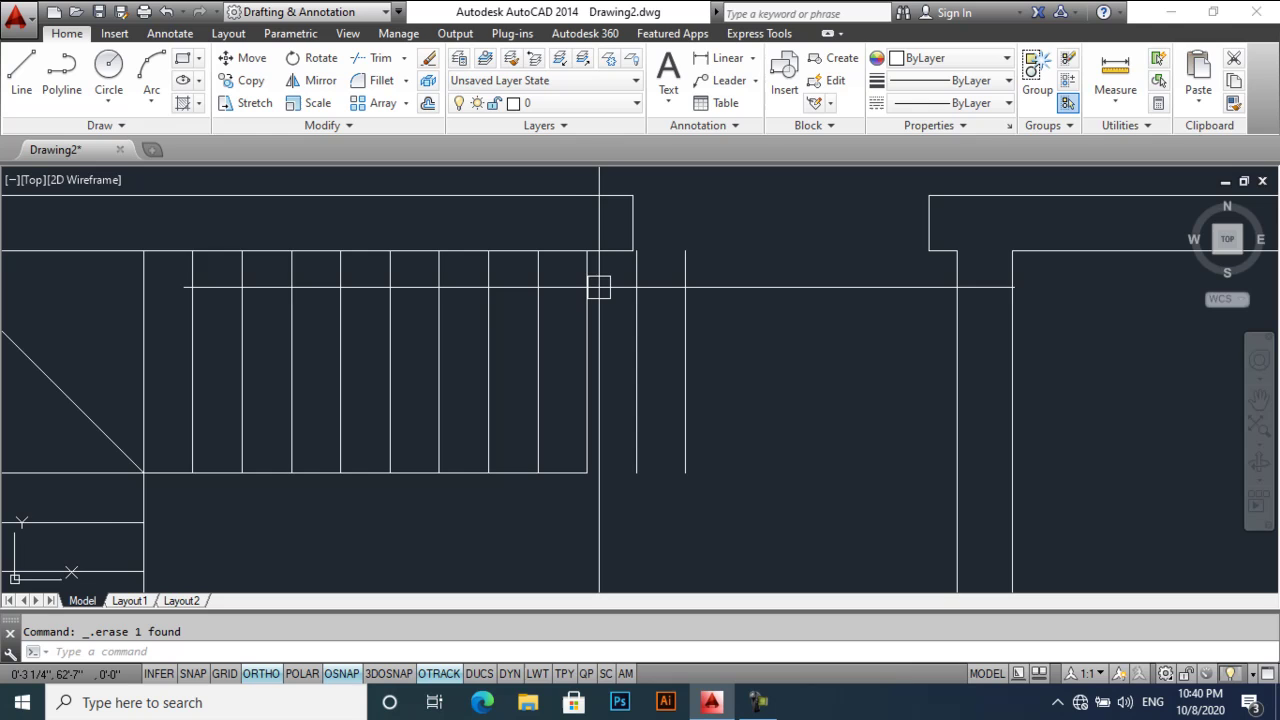
type("l")
key("Return")
left_click(587, 251)
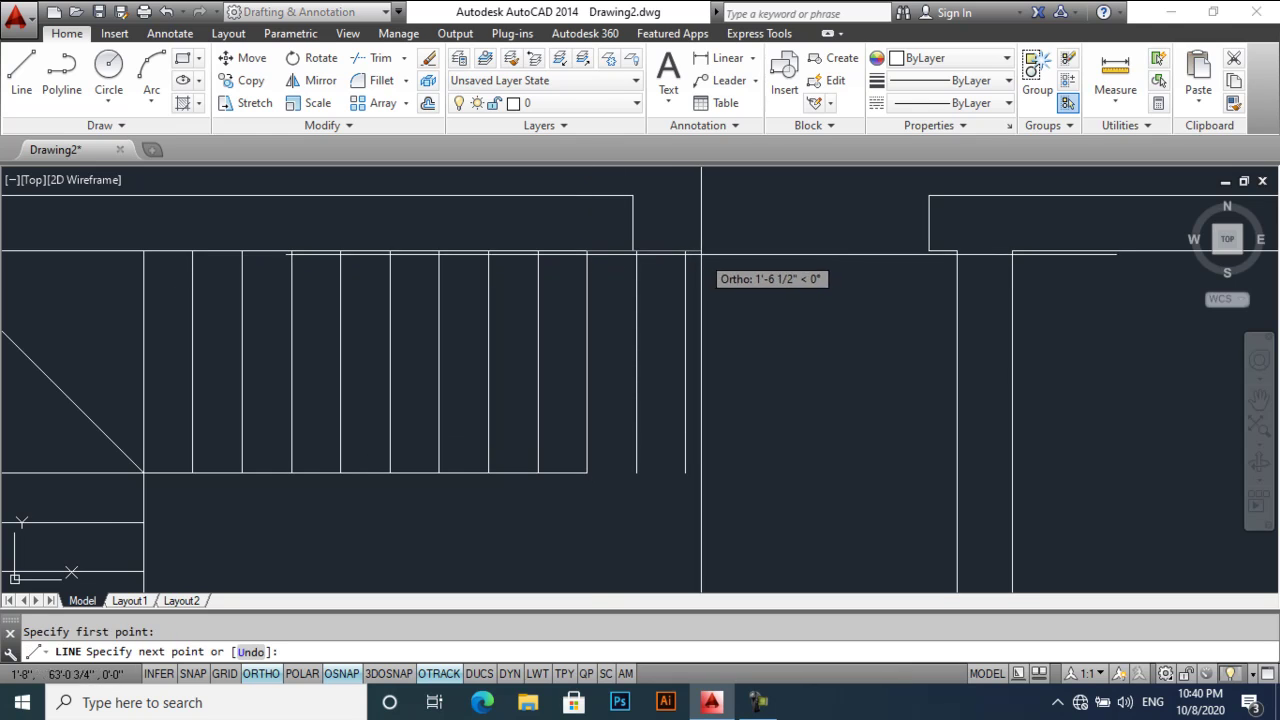
left_click(685, 251)
left_click(685, 472)
key("Escape")
left_click(570, 472)
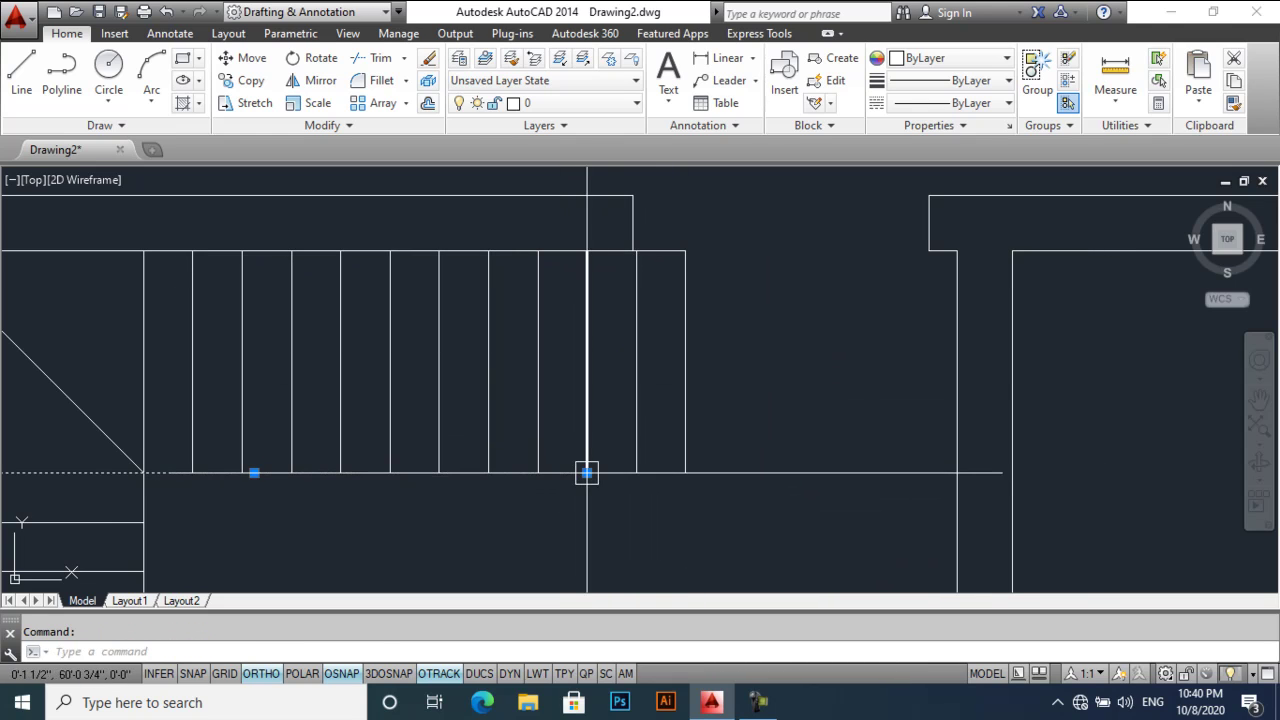
left_click(587, 472)
left_click(685, 472)
key("Escape")
scroll(698, 395, "down", 2)
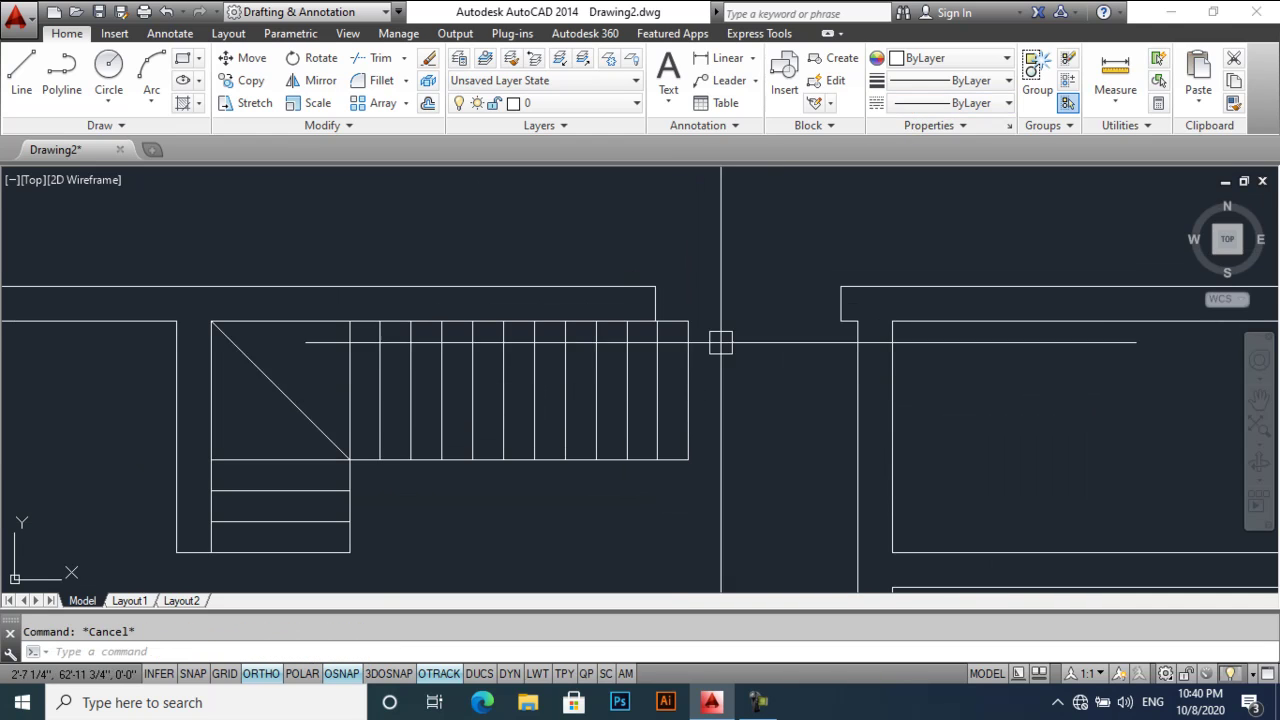
- Draw a vertical line from the stair's top edge across the wall opening
middle_click_drag(538, 369, 611, 451)
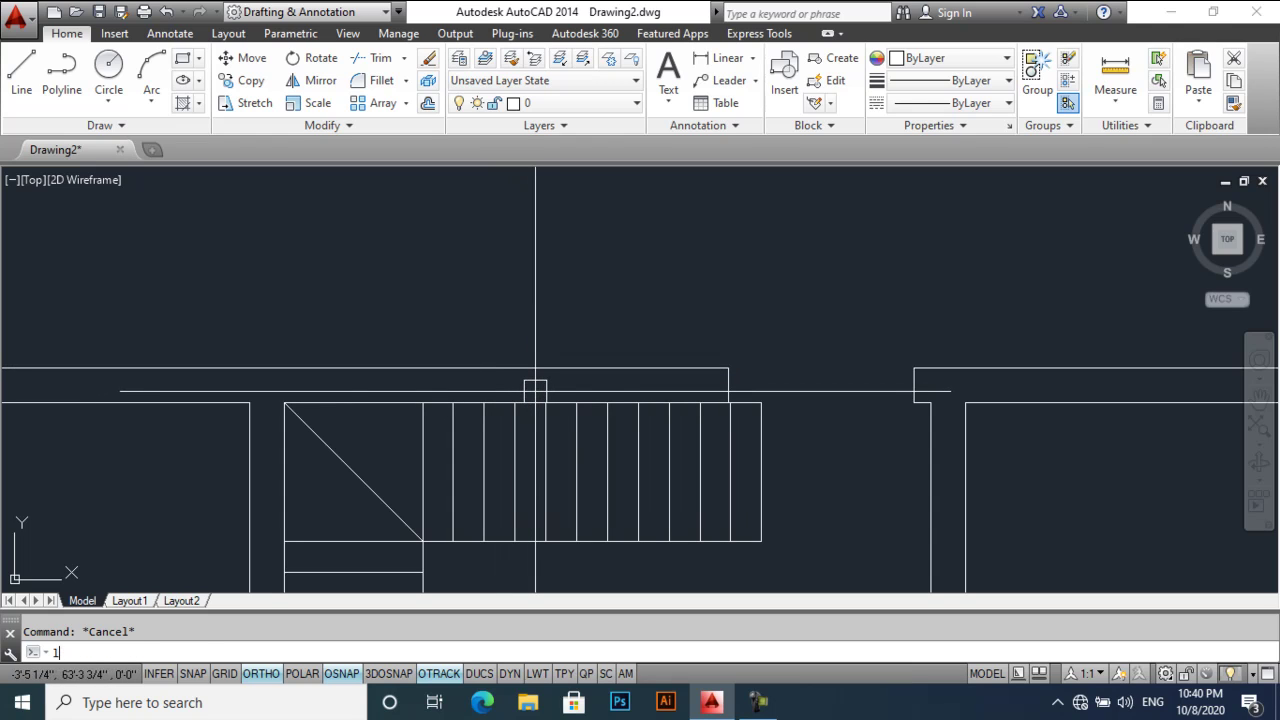
key("Return")
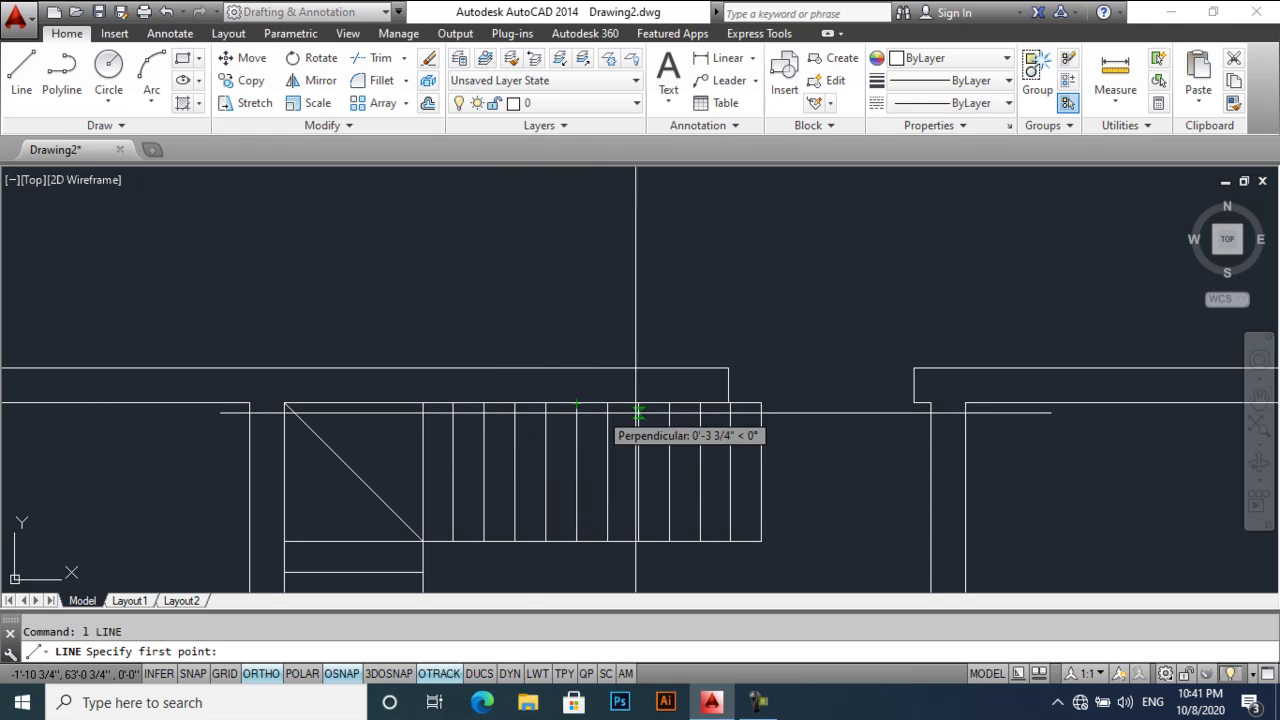
key("Escape")
left_click(563, 403)
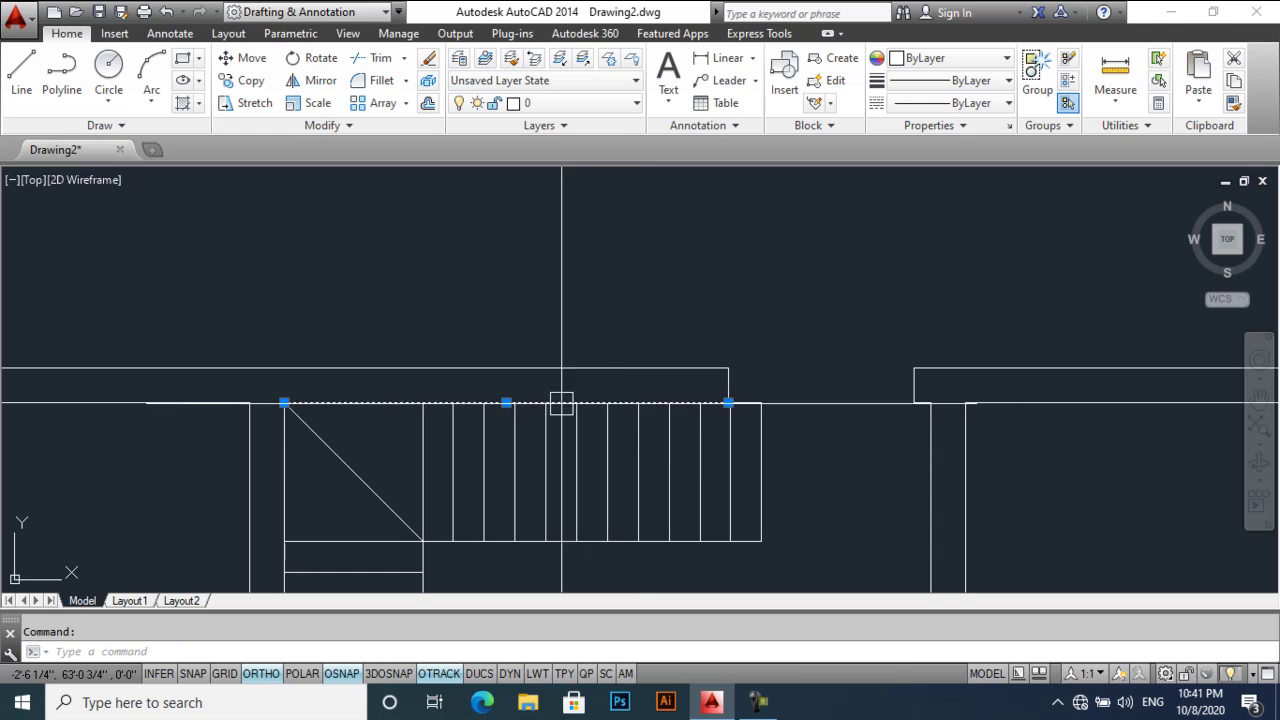
type("l")
key("Return")
left_click(506, 403)
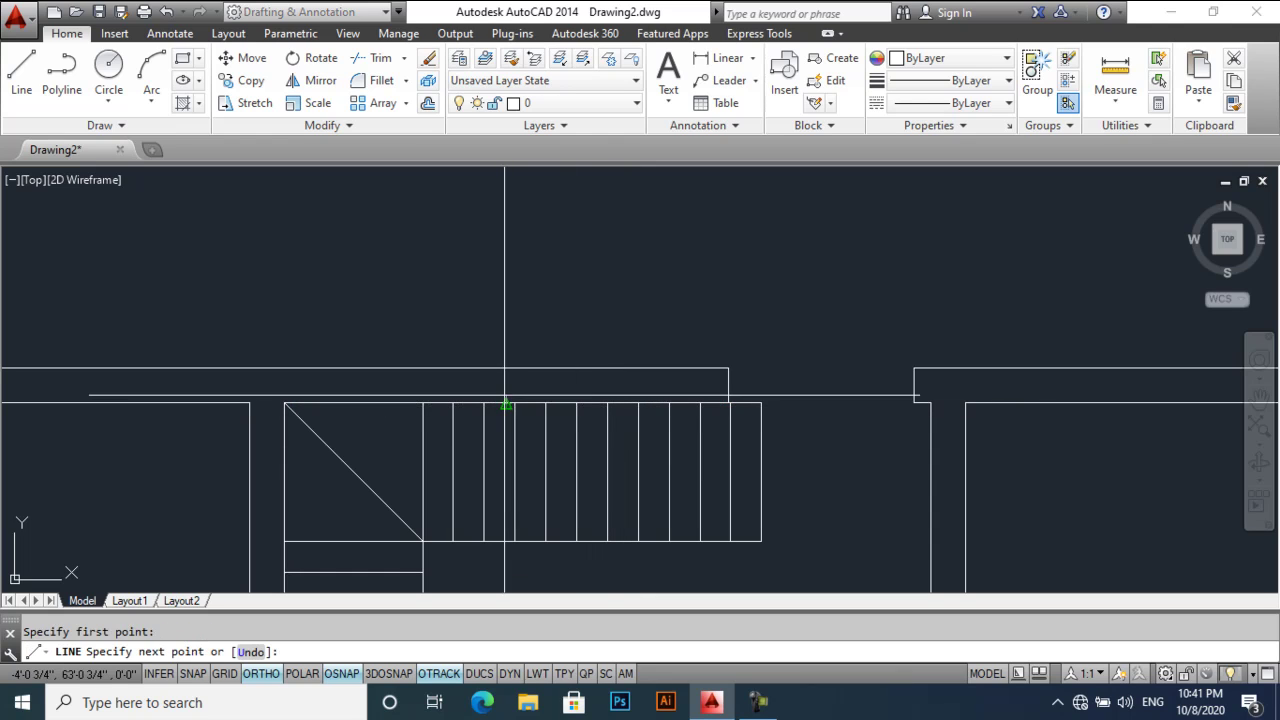
left_click(506, 370)
key("Return")
- Offset the new opening line 4' to the right
scroll(510, 385, "up", 4)
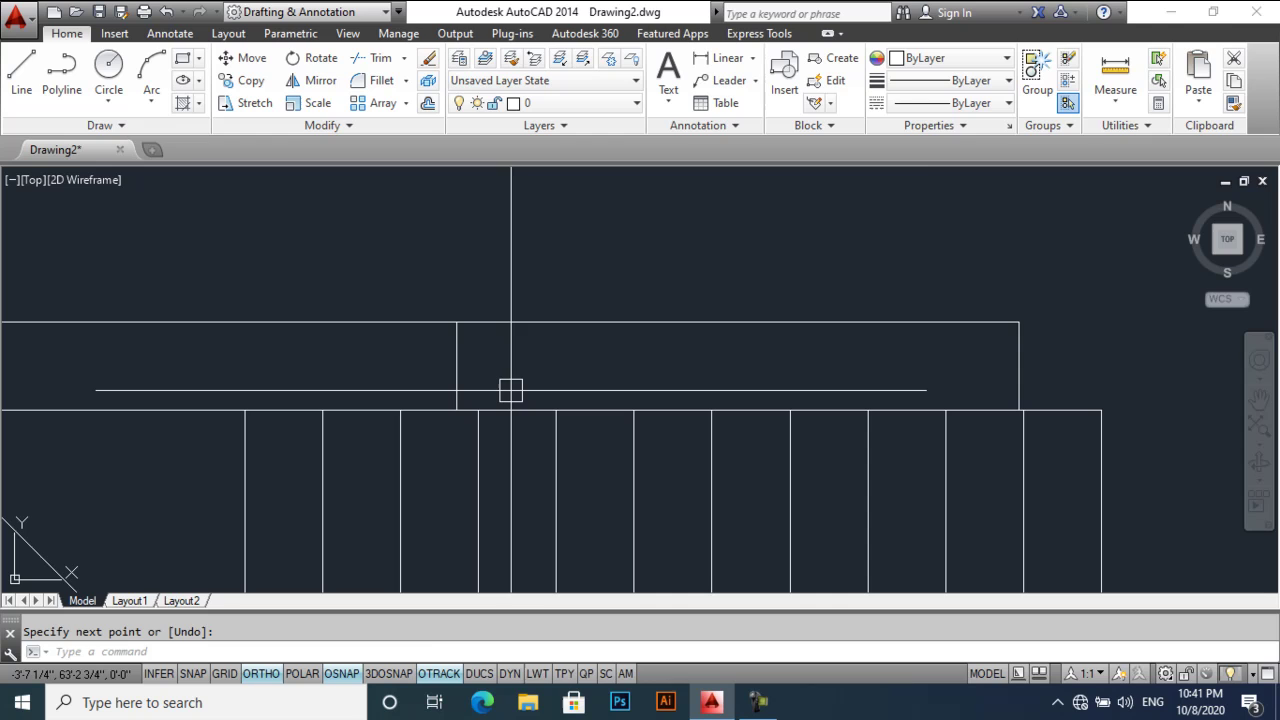
type("o")
key("Return")
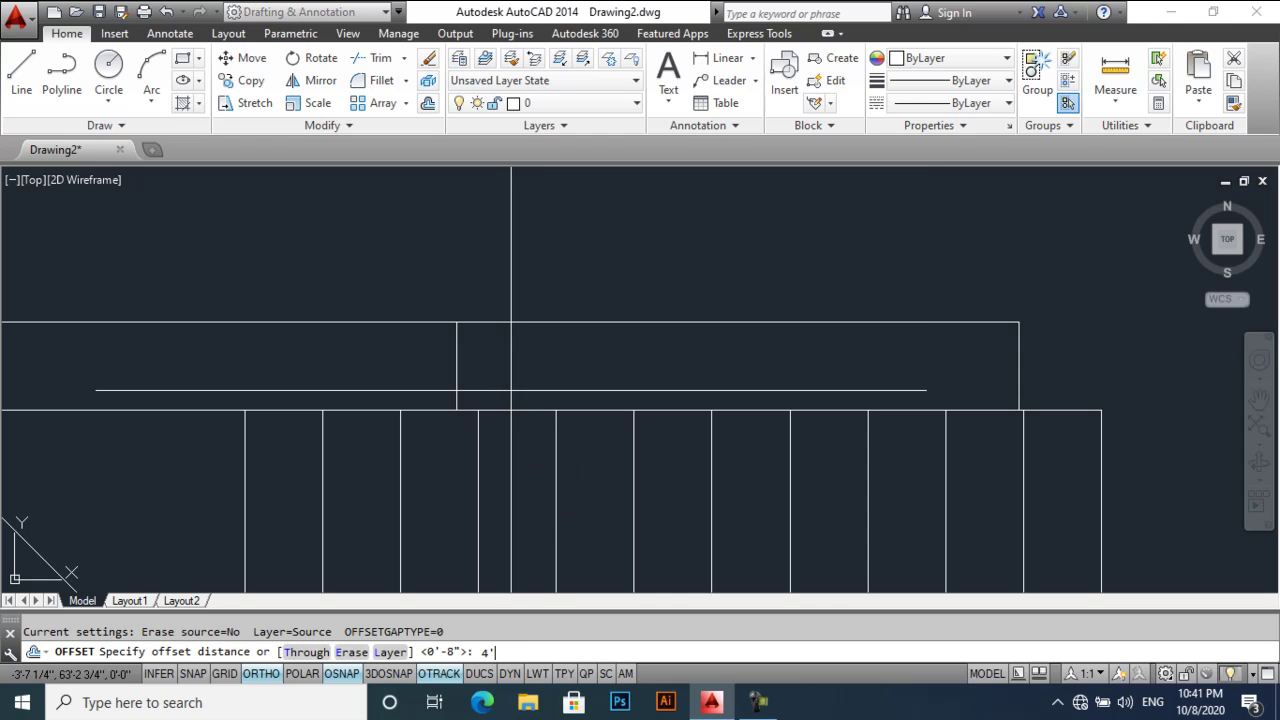
type("4'")
key("Return")
left_click(457, 366)
left_click(609, 374)
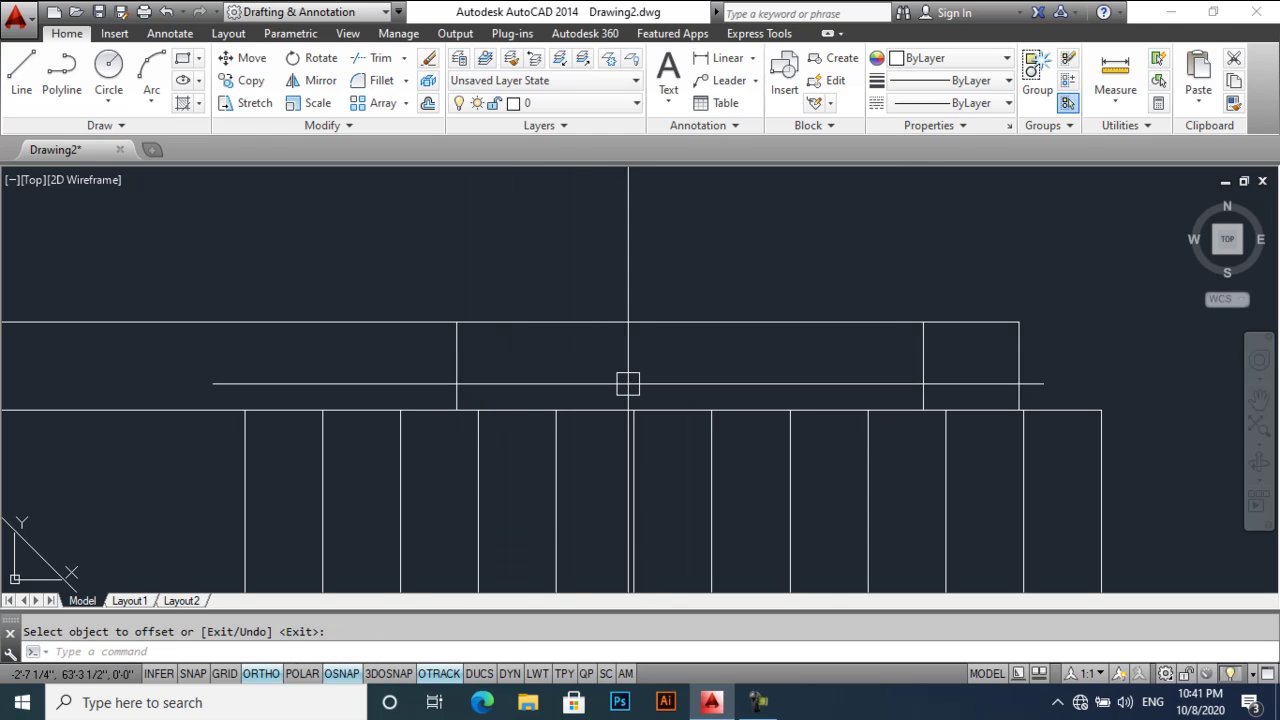
key("Escape")
- Trim the tread segments inside the opening and delete the short top segment
type("tr")
key("Return")
key("Return")
left_click(594, 410)
scroll(503, 410, "up", 4)
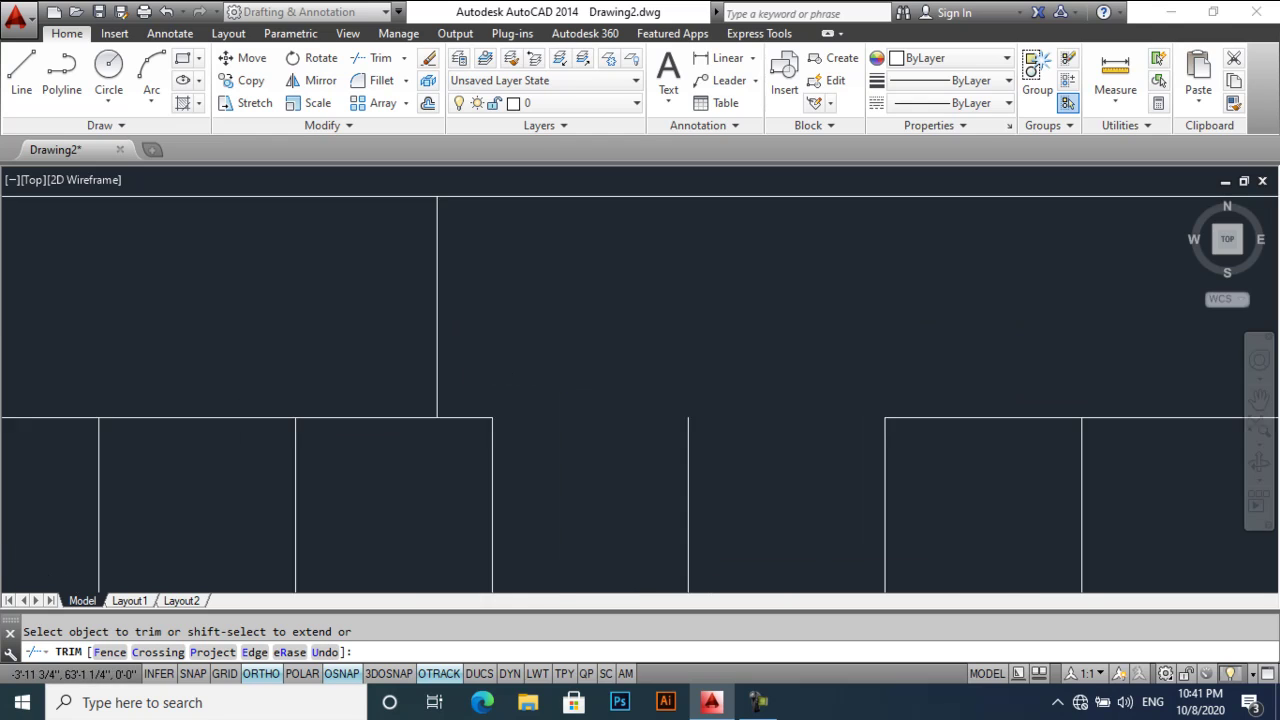
left_click(470, 410)
scroll(470, 412, "down", 4)
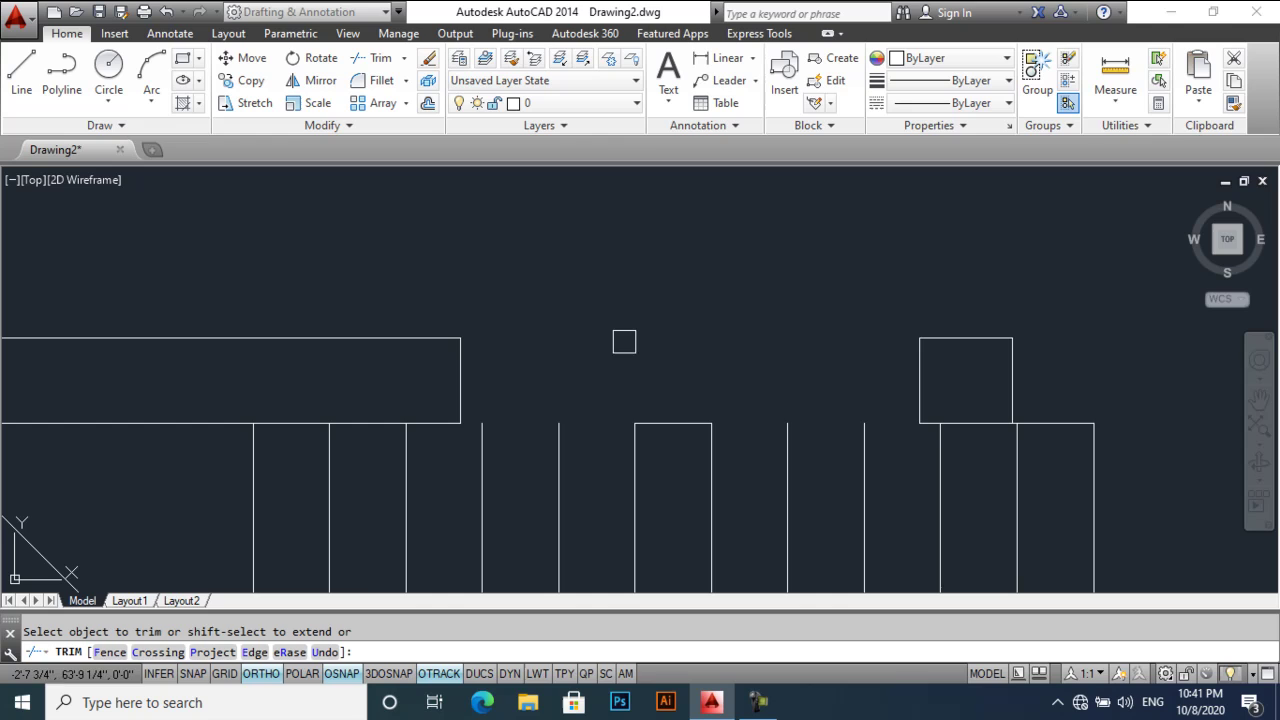
key("Escape")
left_click(684, 420)
key("Delete")
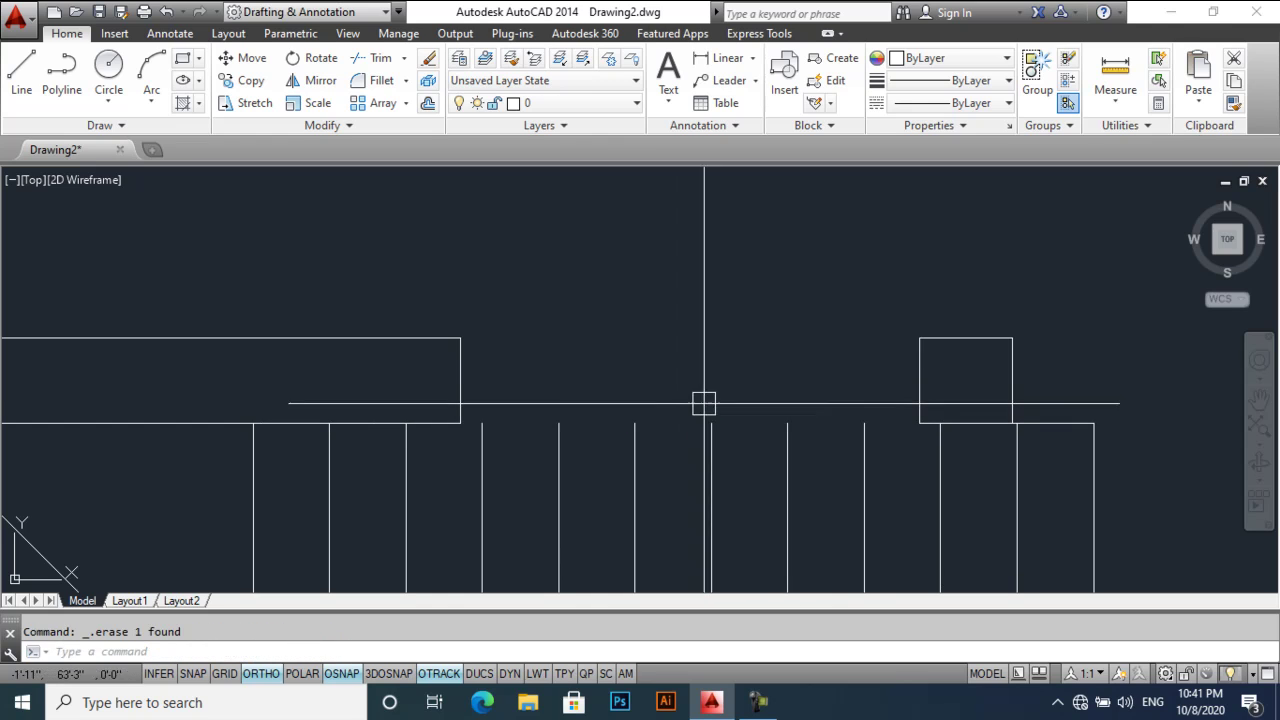
- Offset the window's bottom line to add parallel lines inside the window opening
middle_click_drag(703, 400, 676, 386)
type("l")
key("Return")
left_click(434, 324)
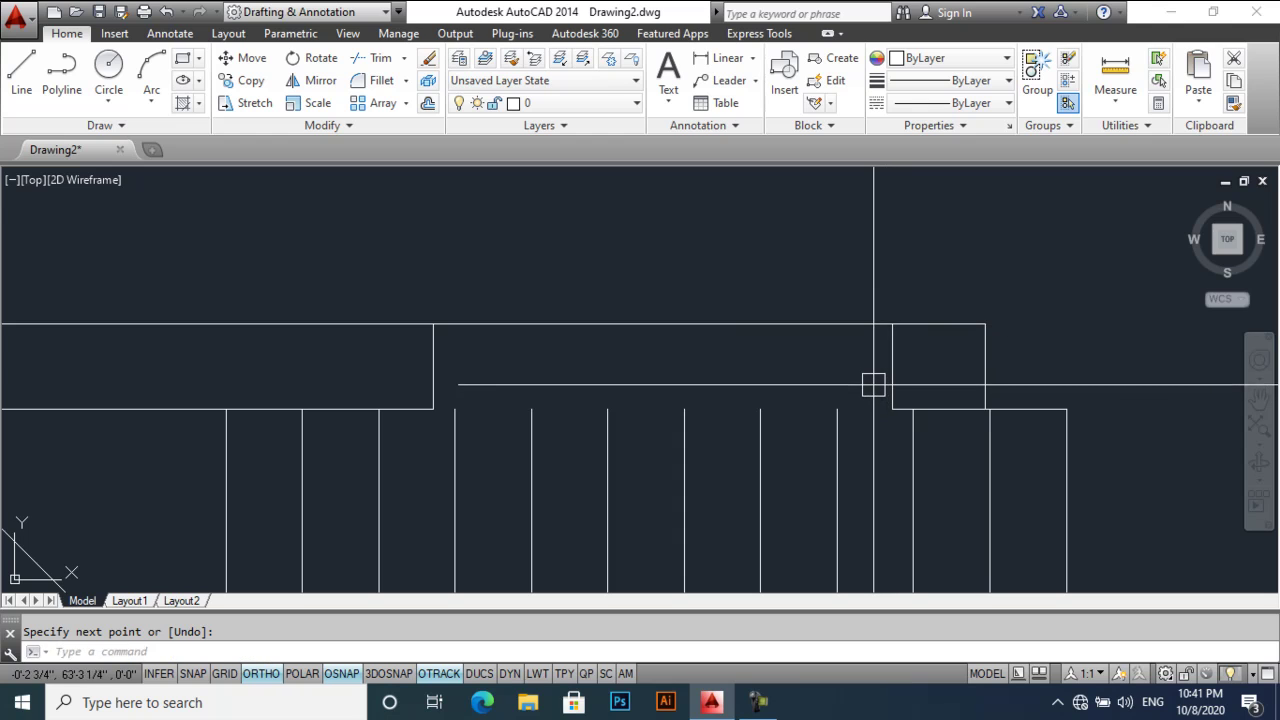
type("o")
key("Return")
key("Return")
left_click(837, 382)
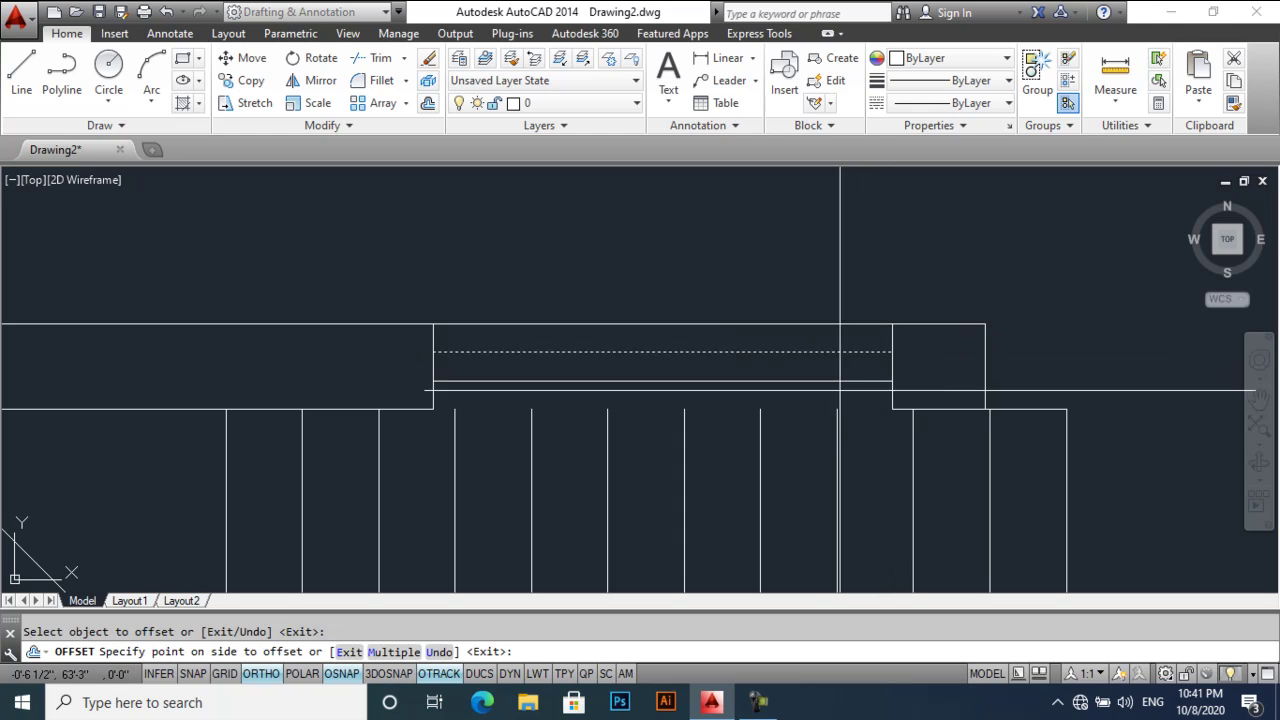
left_click(820, 362)
left_click(810, 420)
key("Return")
scroll(720, 334, "down", 4)
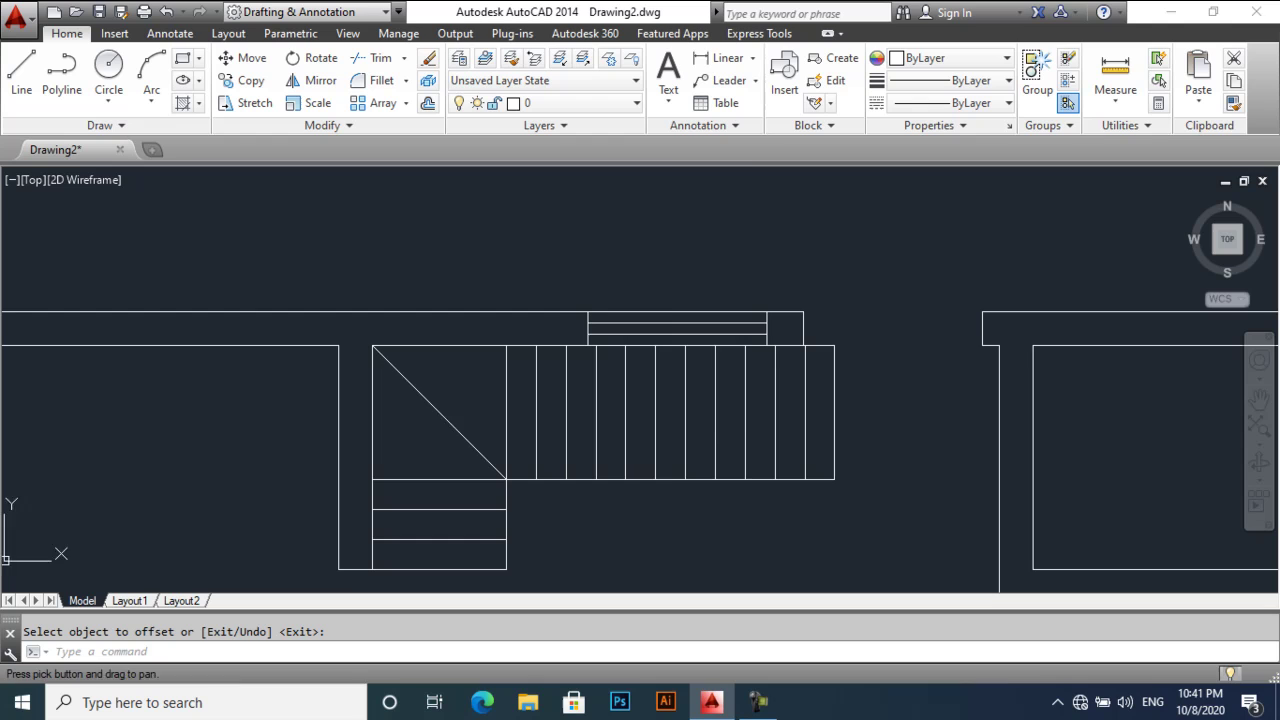
- Offset the room's right wall line 4.5 units to the left
scroll(718, 390, "down", 2)
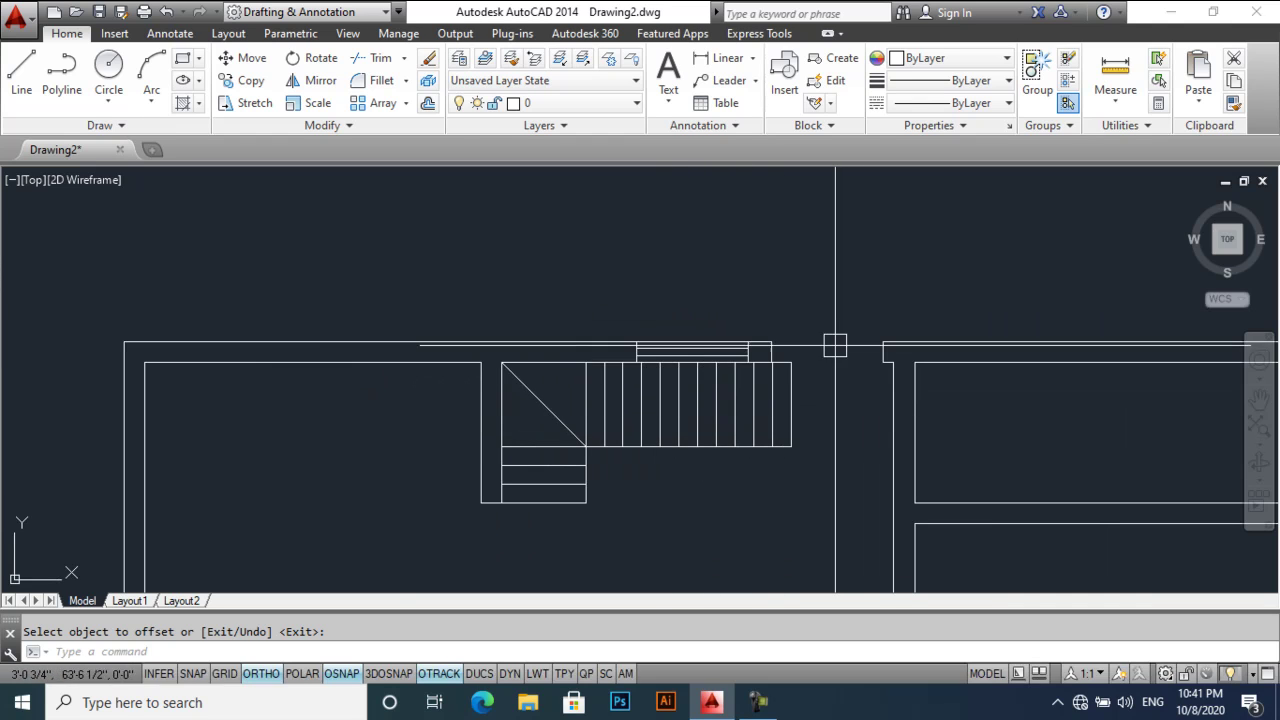
scroll(849, 405, "down", 4)
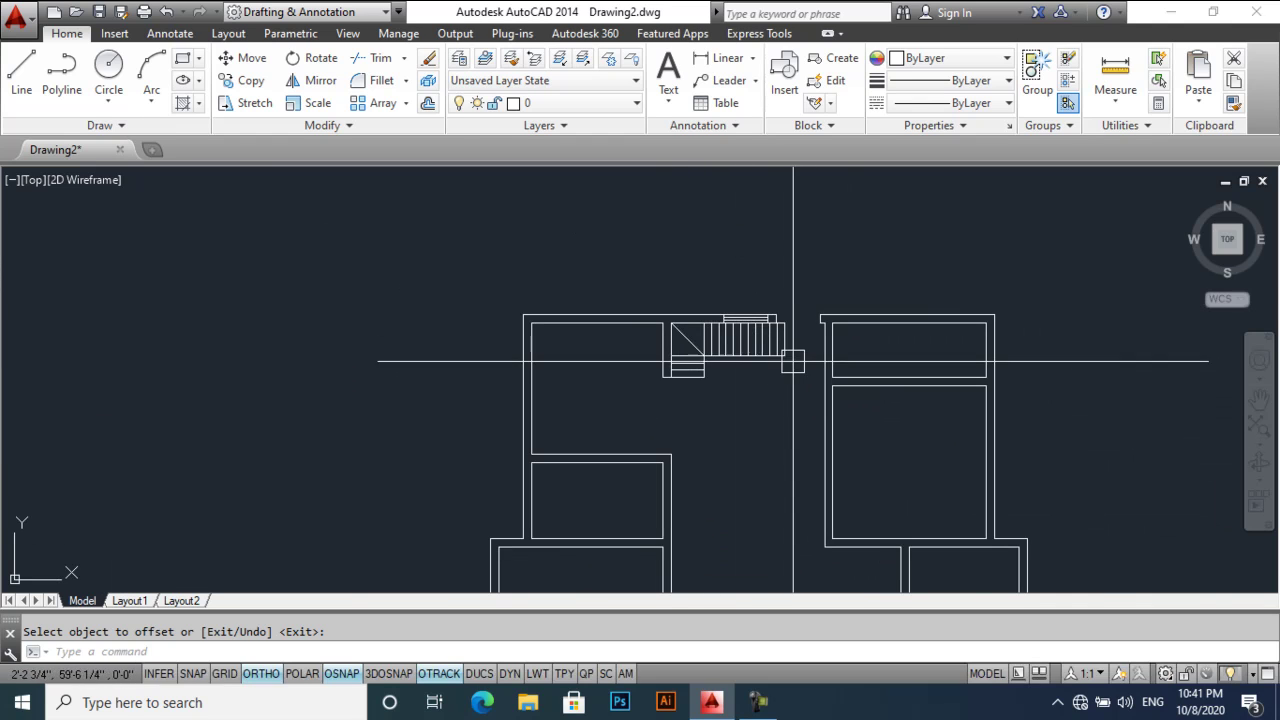
middle_click_drag(789, 349, 789, 263)
middle_click_drag(757, 399, 757, 357)
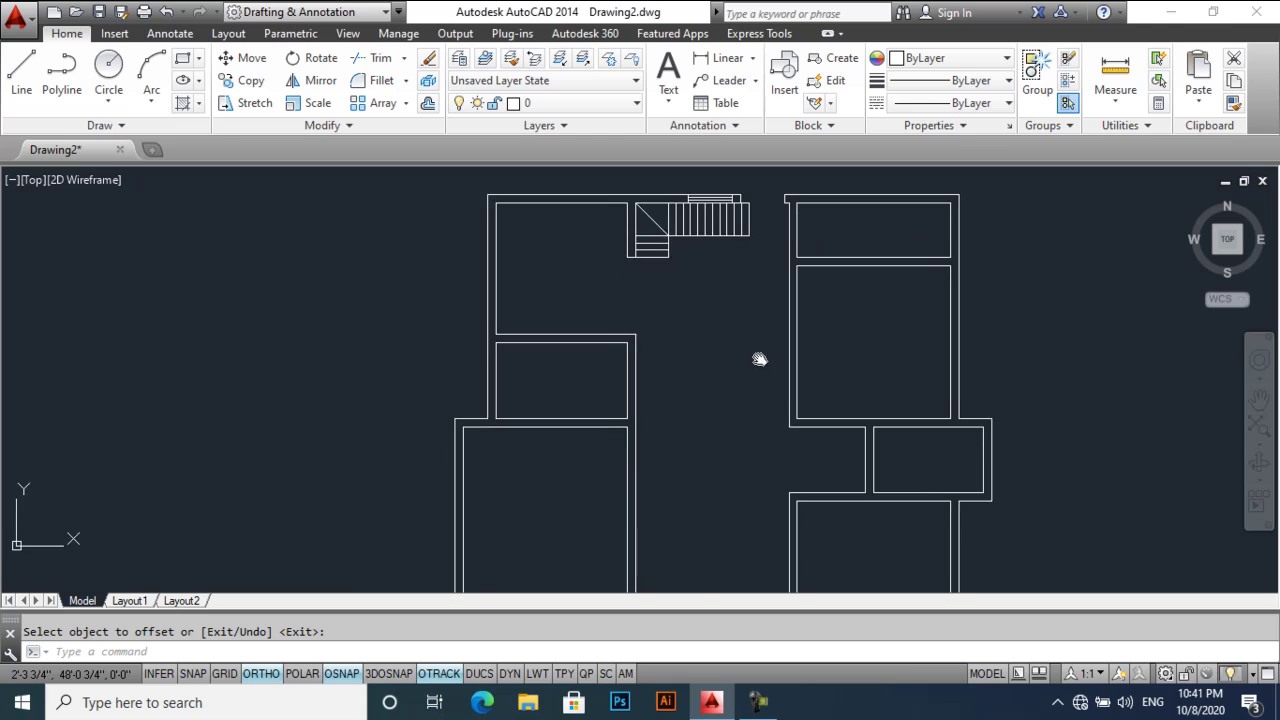
middle_click_drag(586, 388, 606, 363)
scroll(567, 363, "up", 4)
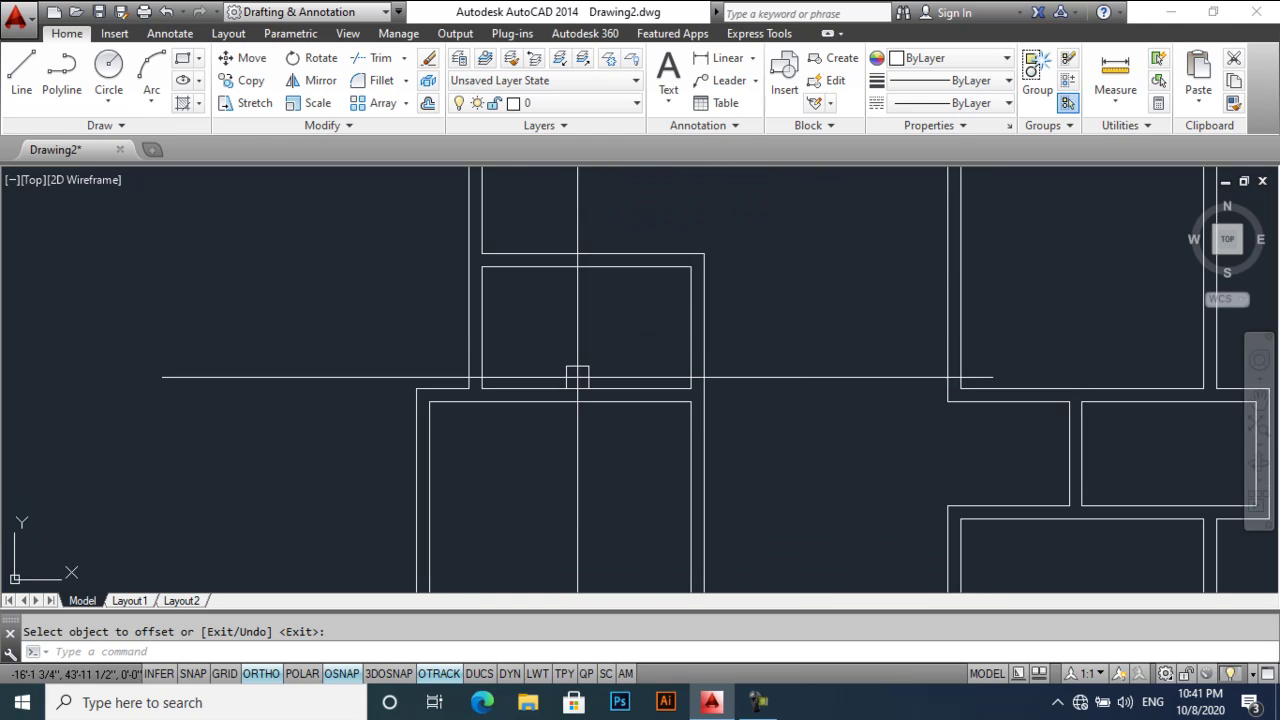
key("Return")
key("Return")
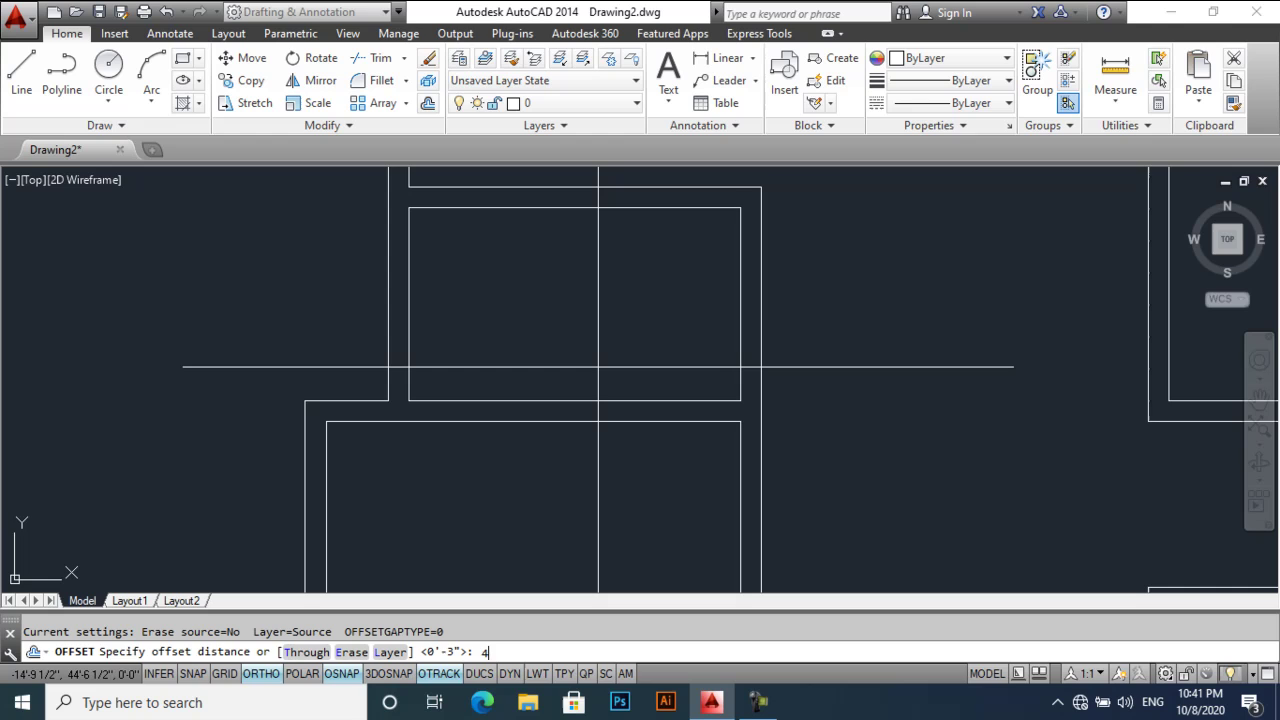
type("4.5")
key("Return")
left_click(740, 363)
left_click(666, 363)
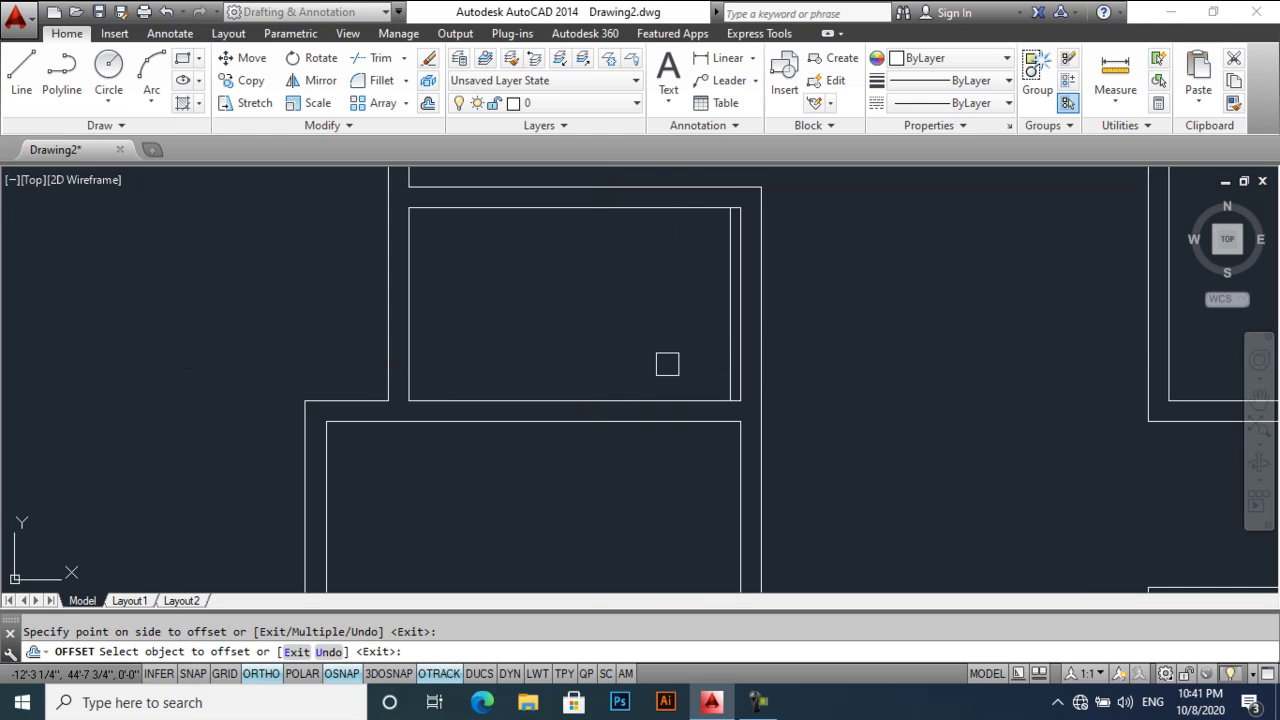
- Offset the next room's top wall 4.5 units downward
scroll(672, 367, "down", 3)
middle_click_drag(672, 367, 623, 354)
scroll(620, 321, "up", 2)
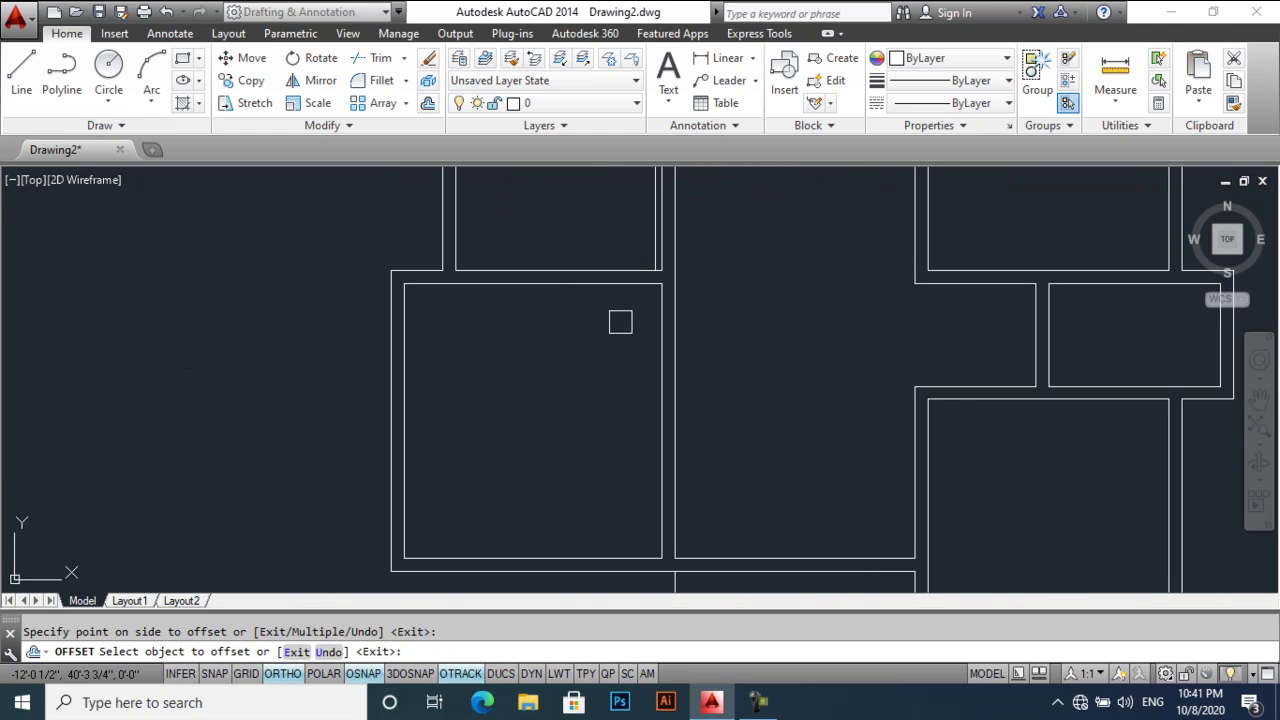
left_click(622, 293)
left_click(660, 374)
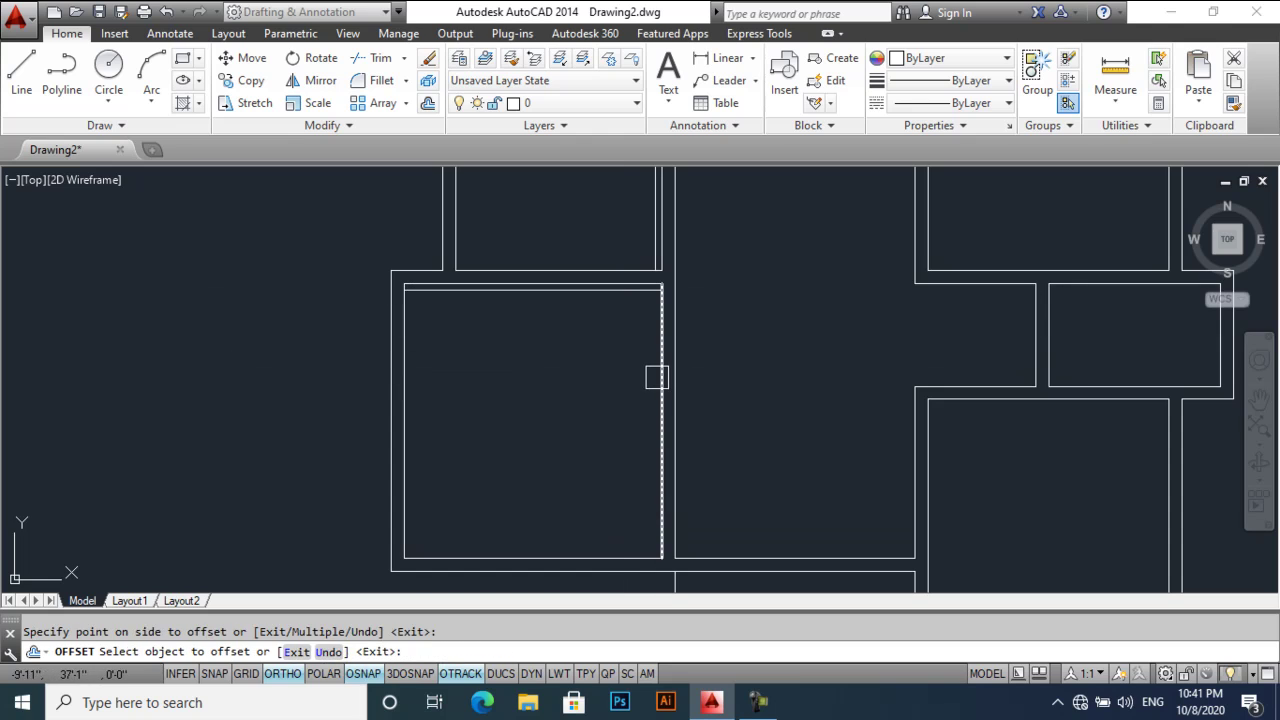
- Offset the lower room's top wall and a vertical wall line by 4.5, then select the stray horizontal line
scroll(656, 377, "down", 2)
scroll(822, 404, "up", 3)
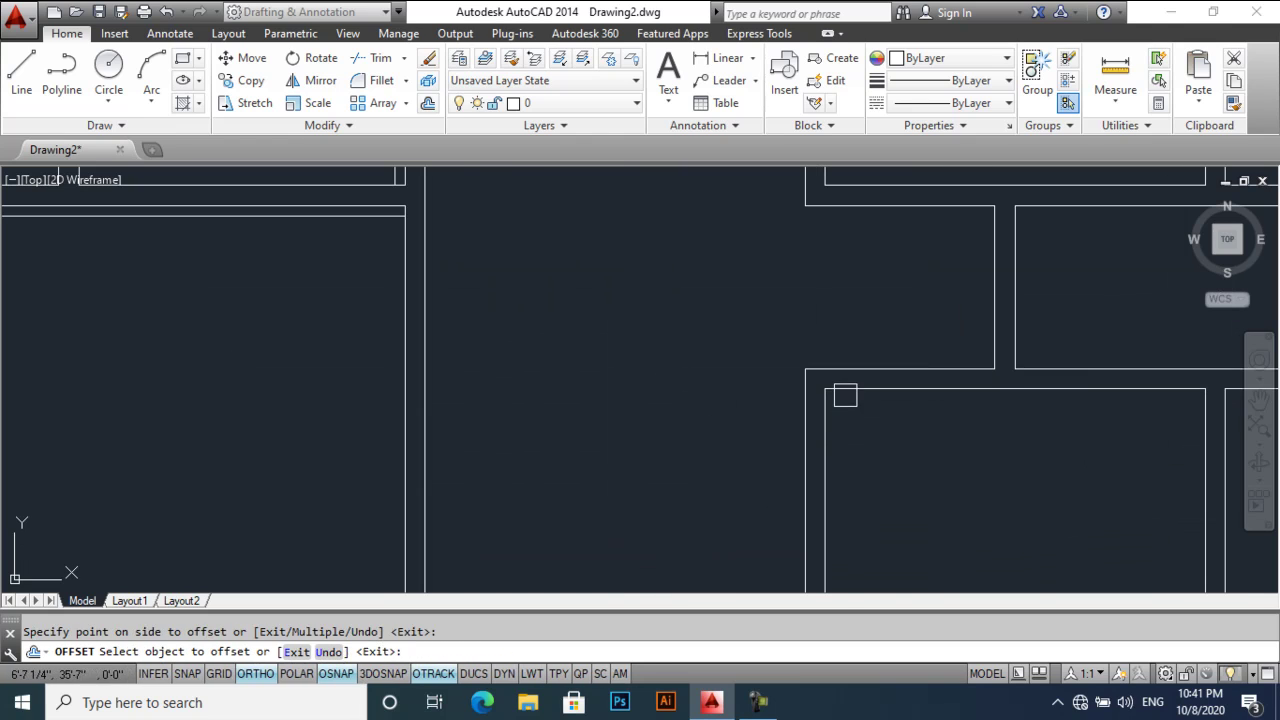
left_click(845, 389)
left_click(866, 444)
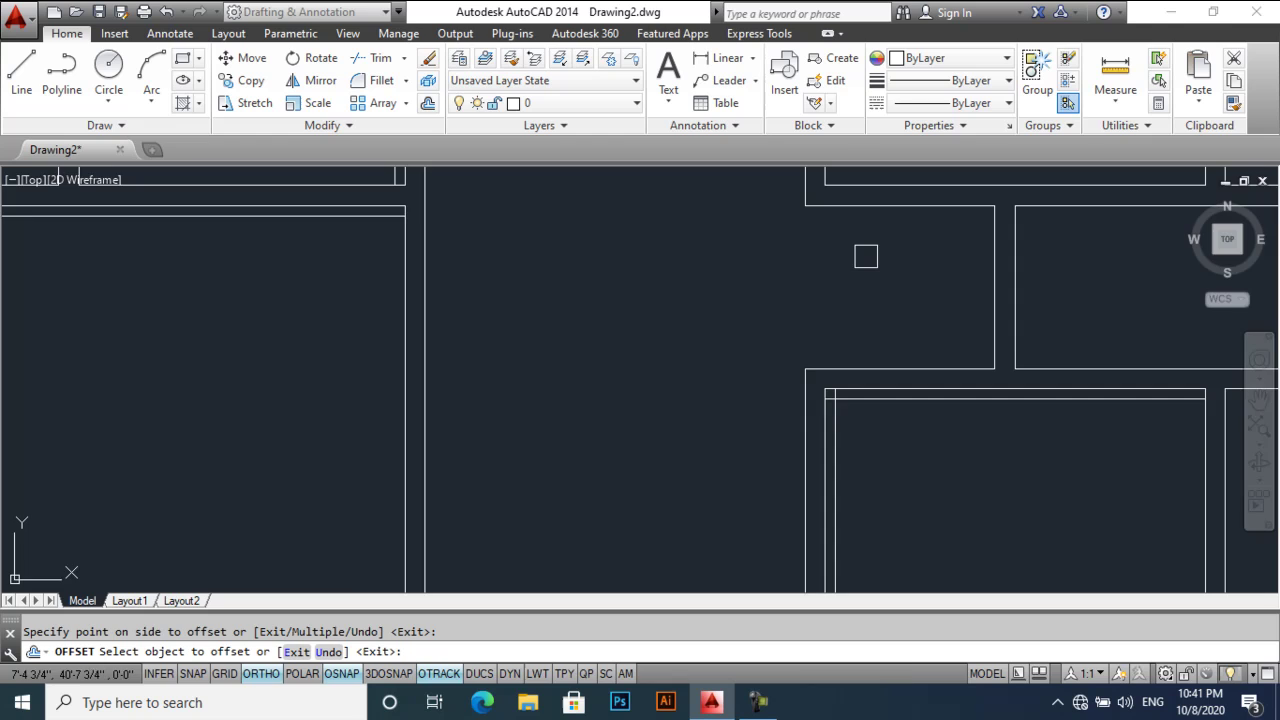
middle_click_drag(866, 257, 814, 369)
left_click(778, 289)
left_click(807, 528)
key("Escape")
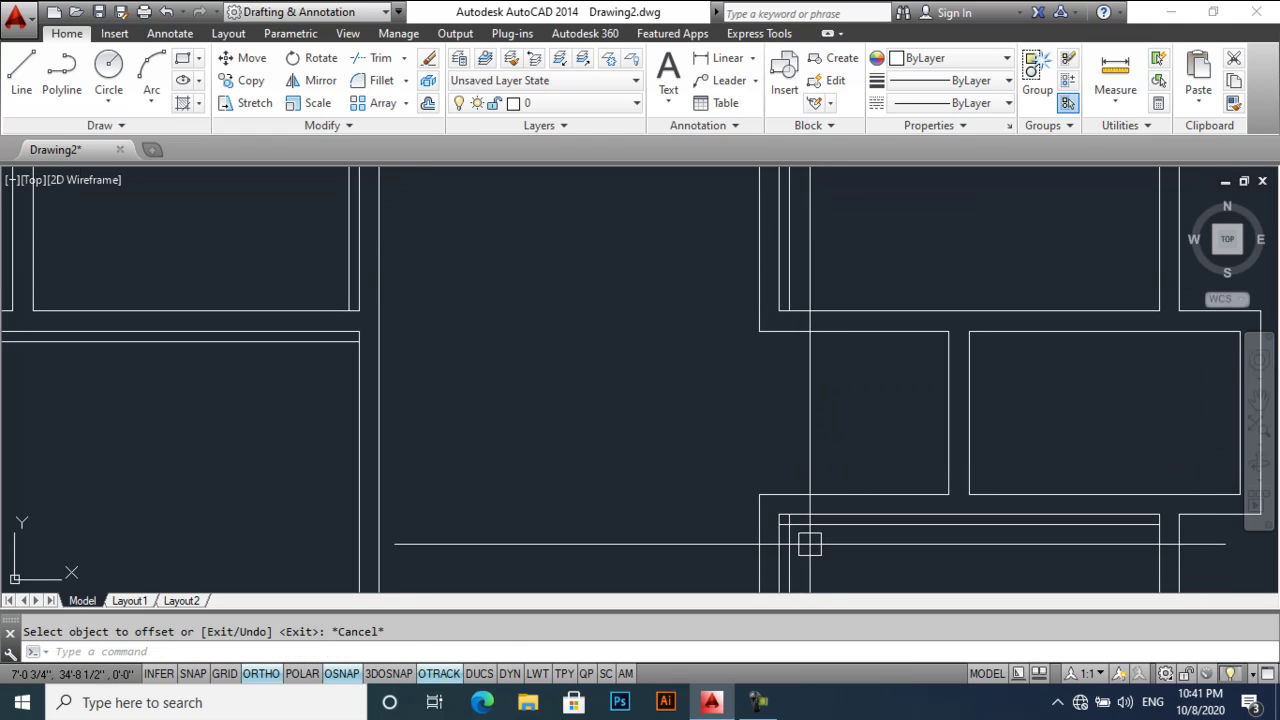
left_click(819, 535)
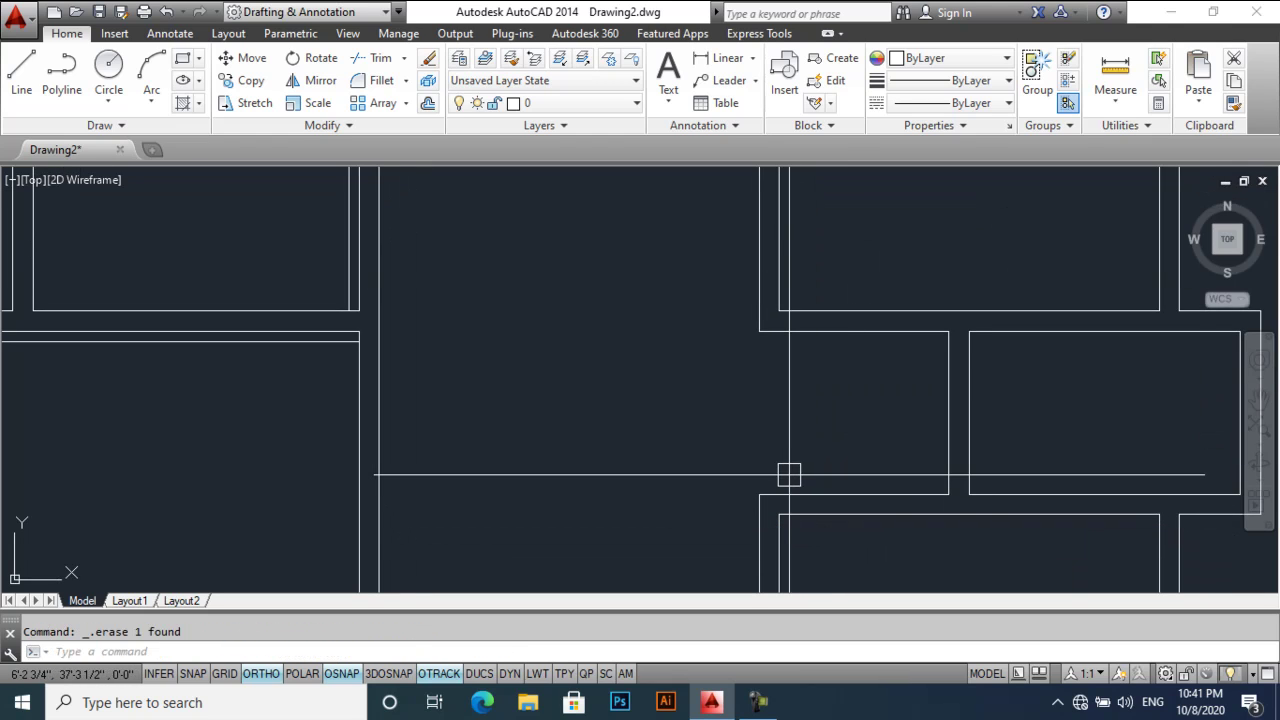
- Offset a vertical wall line by 42
key("Return")
type("42")
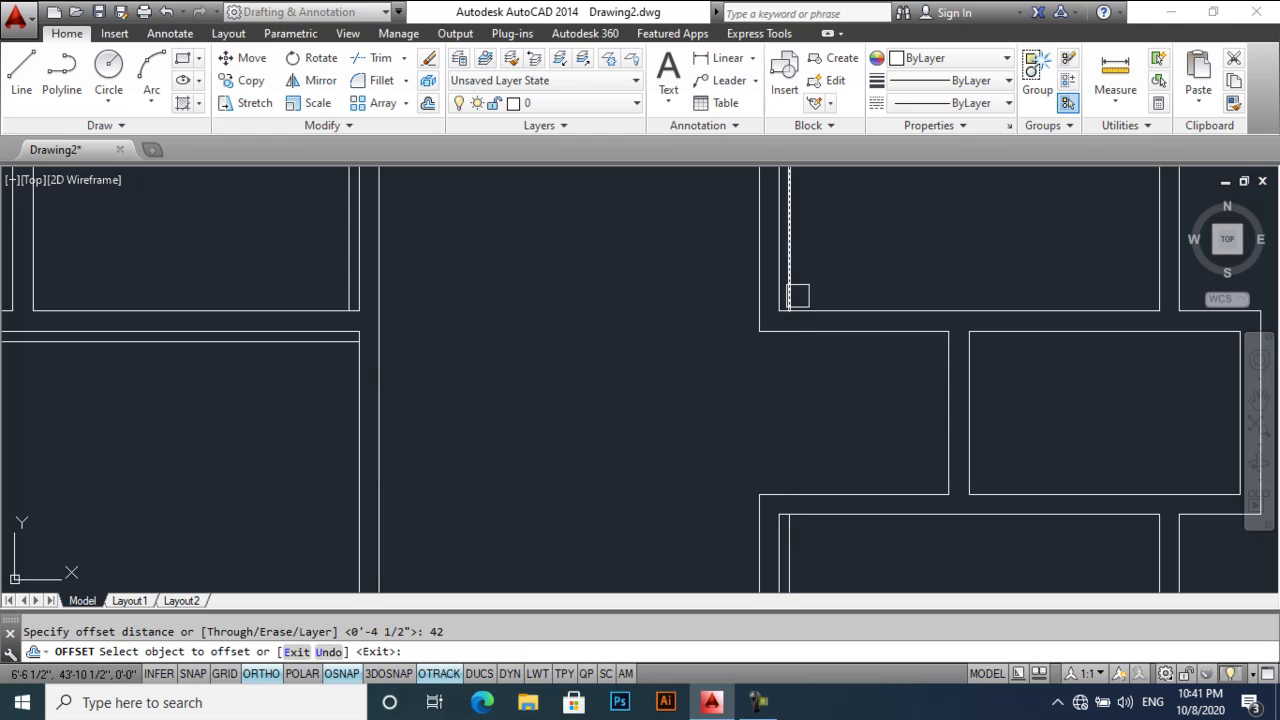
left_click(793, 294)
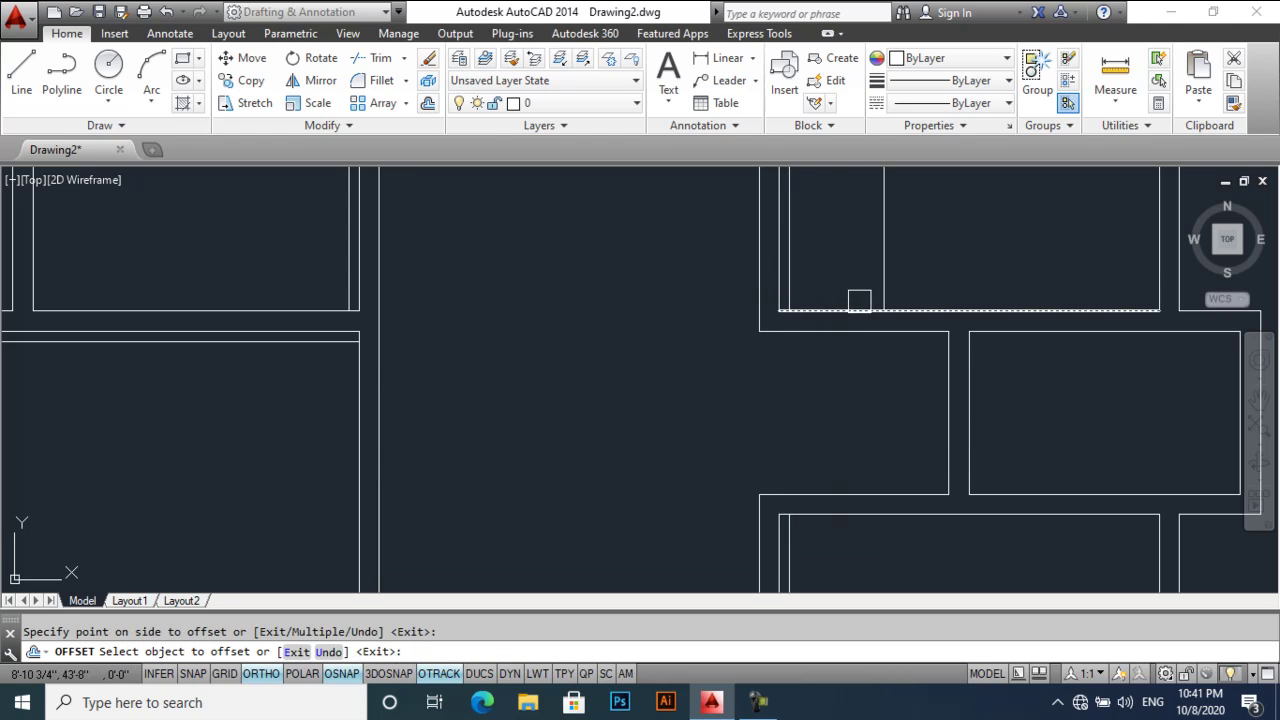
middle_click_drag(851, 549, 825, 411)
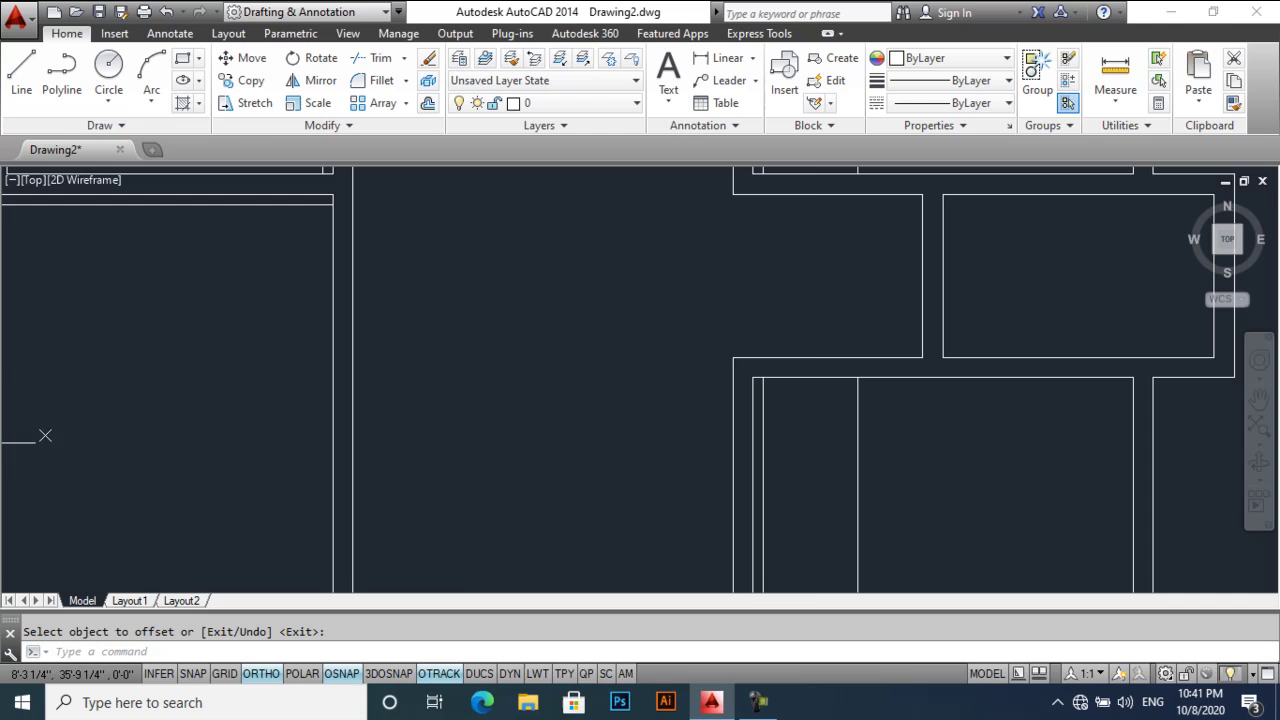
- Run EXTEND and TRIM on the wall lines around the lower and upper rooms
type("ex")
key("Return")
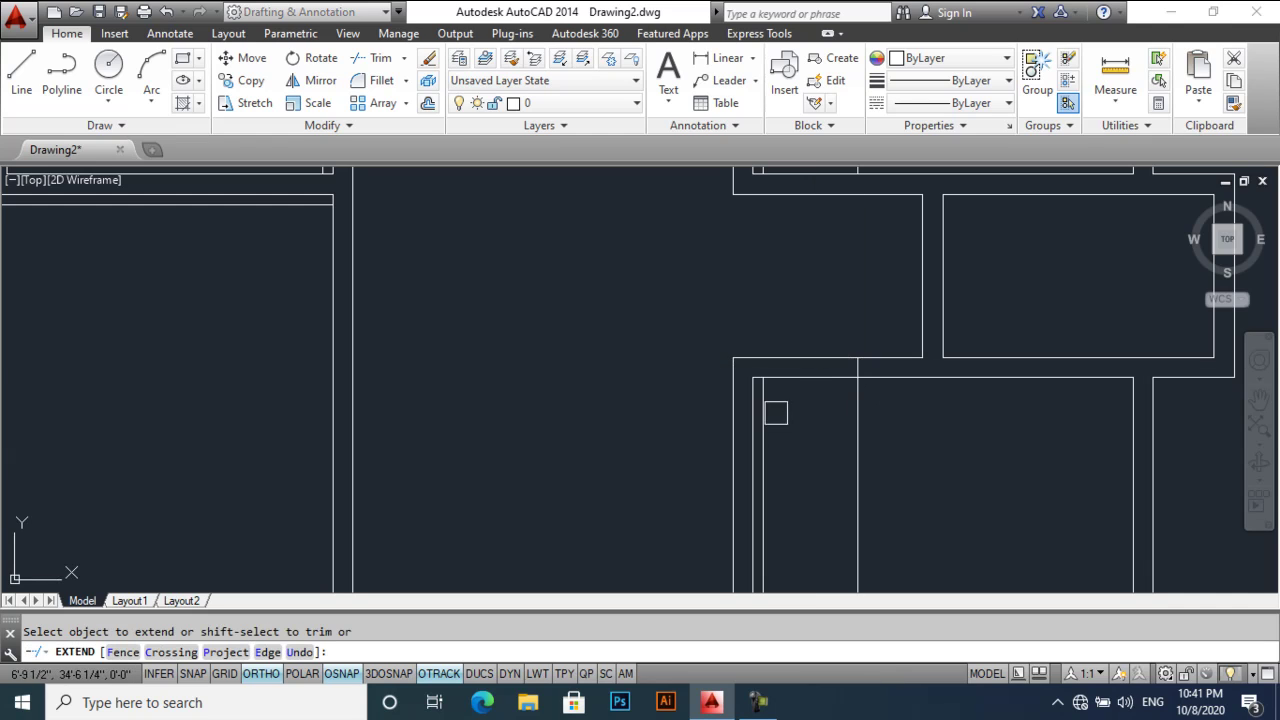
middle_click_drag(857, 319, 849, 455)
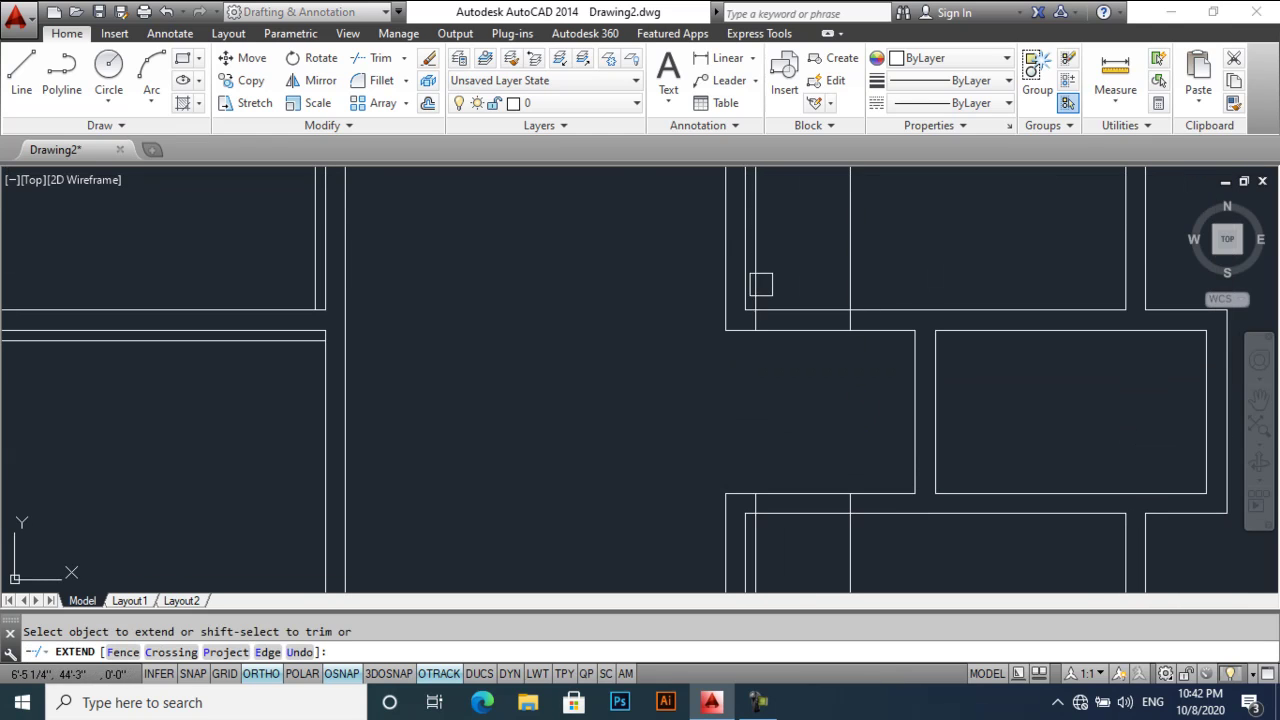
key("Return")
type("tr")
key("Return")
key("Return")
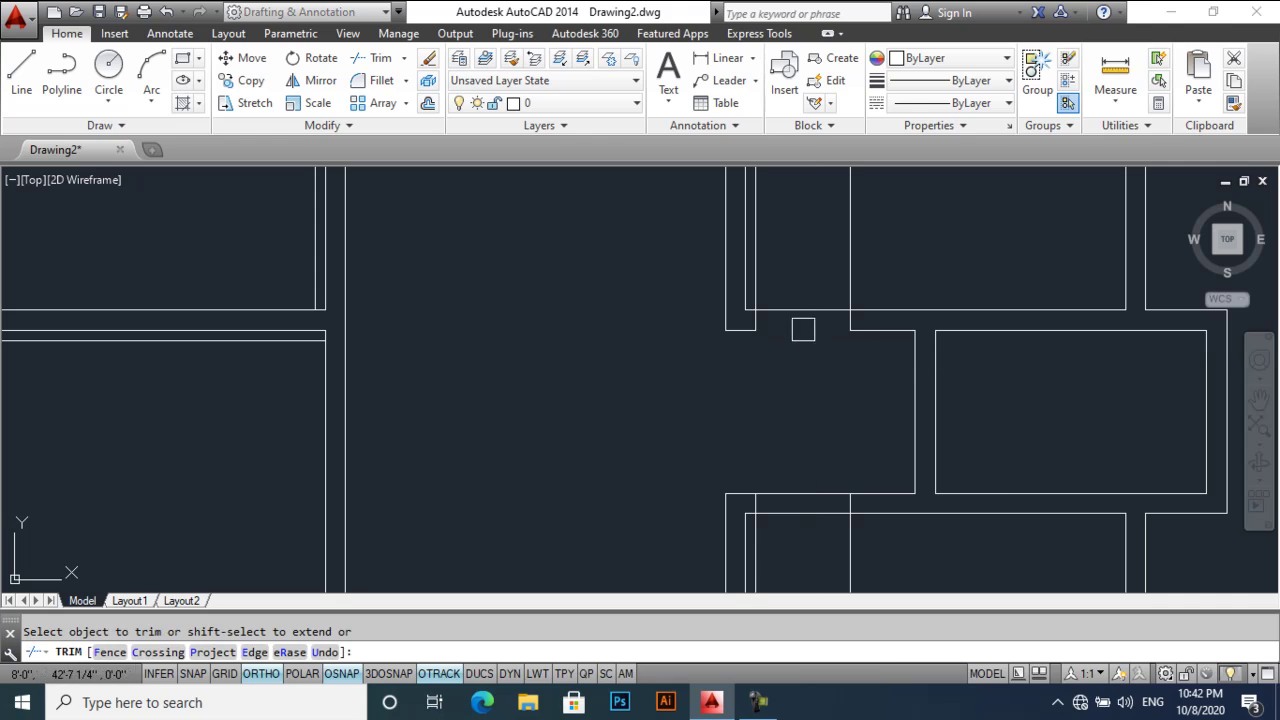
middle_click_drag(849, 485, 810, 335)
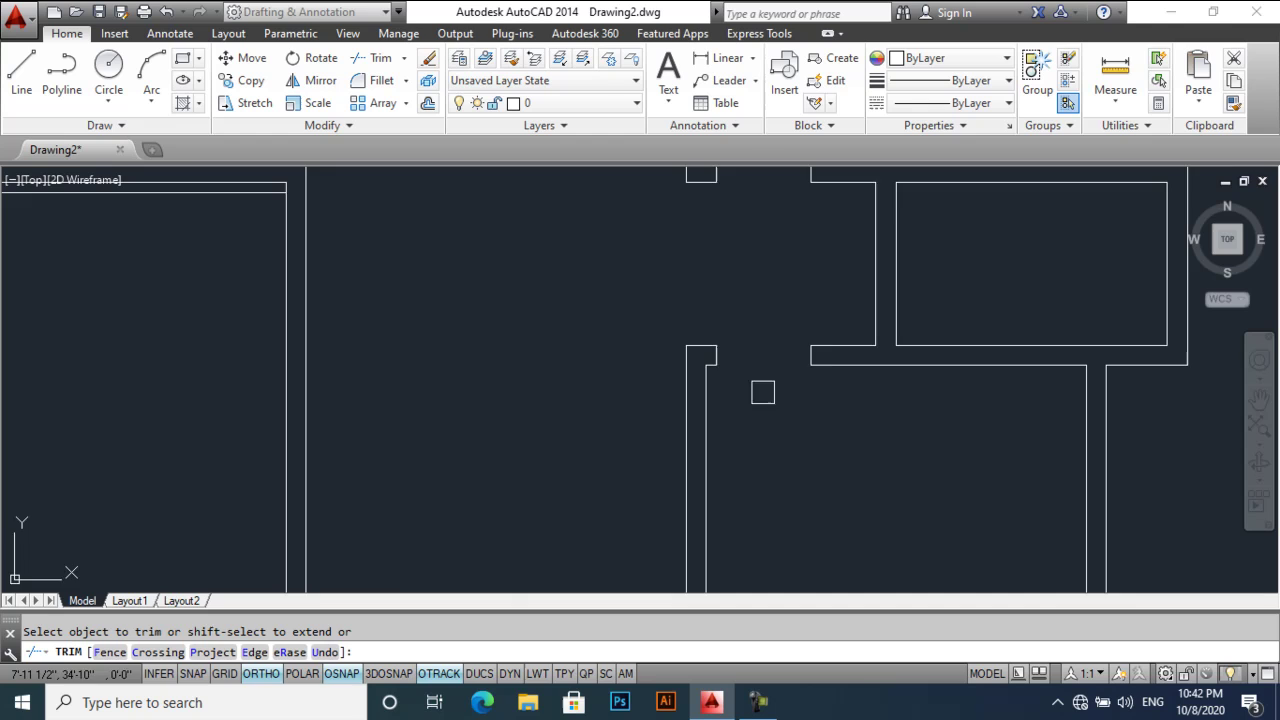
scroll(762, 392, "down", 3)
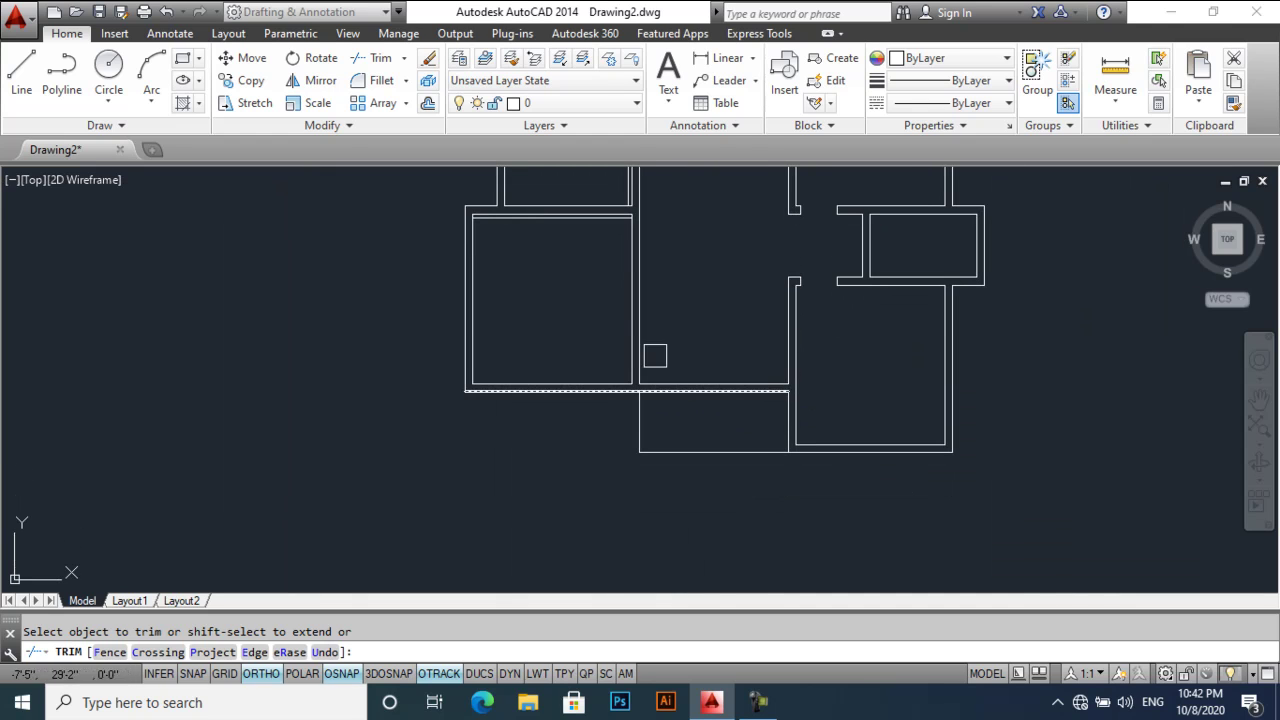
key("Escape")
mouse_move(655, 356)
middle_mouse_down()
mouse_move(637, 391)
mouse_move(661, 413)
middle_mouse_up()
- Offset a wall line 42 units downward
type("o")
key("Return")
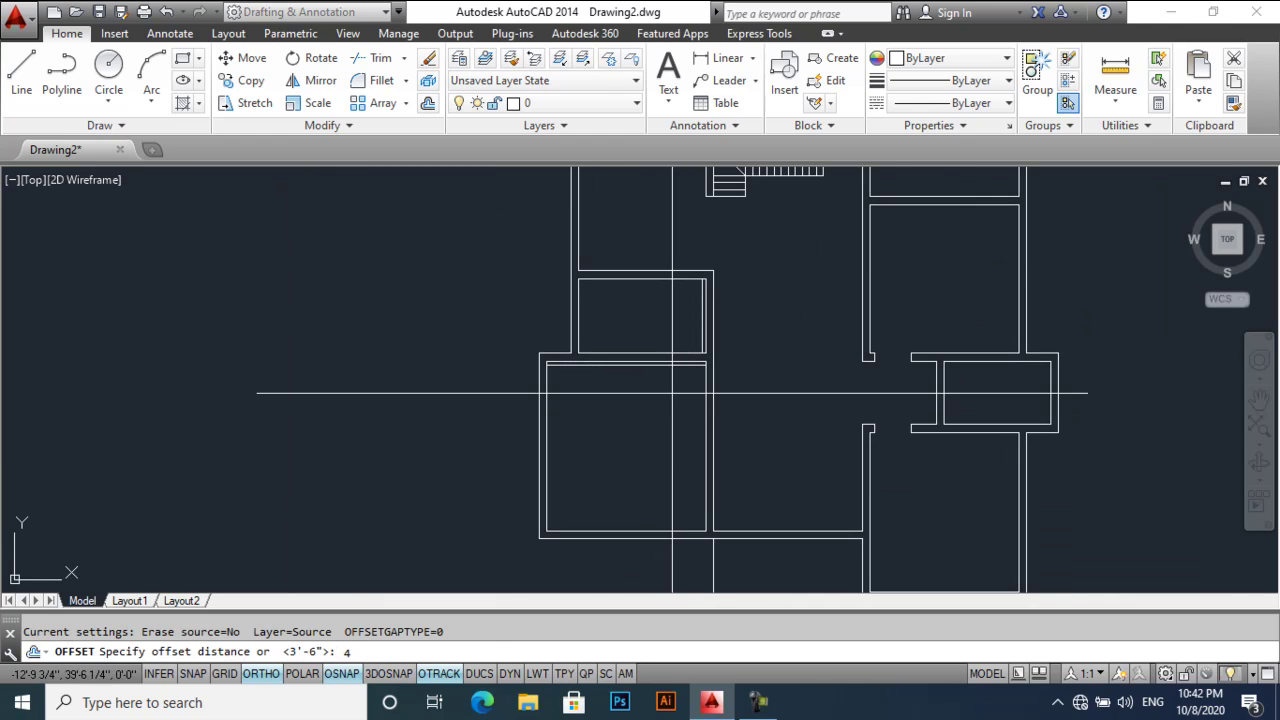
type("42")
key("Return")
scroll(671, 366, "up", 4)
left_click(671, 378)
left_click(686, 440)
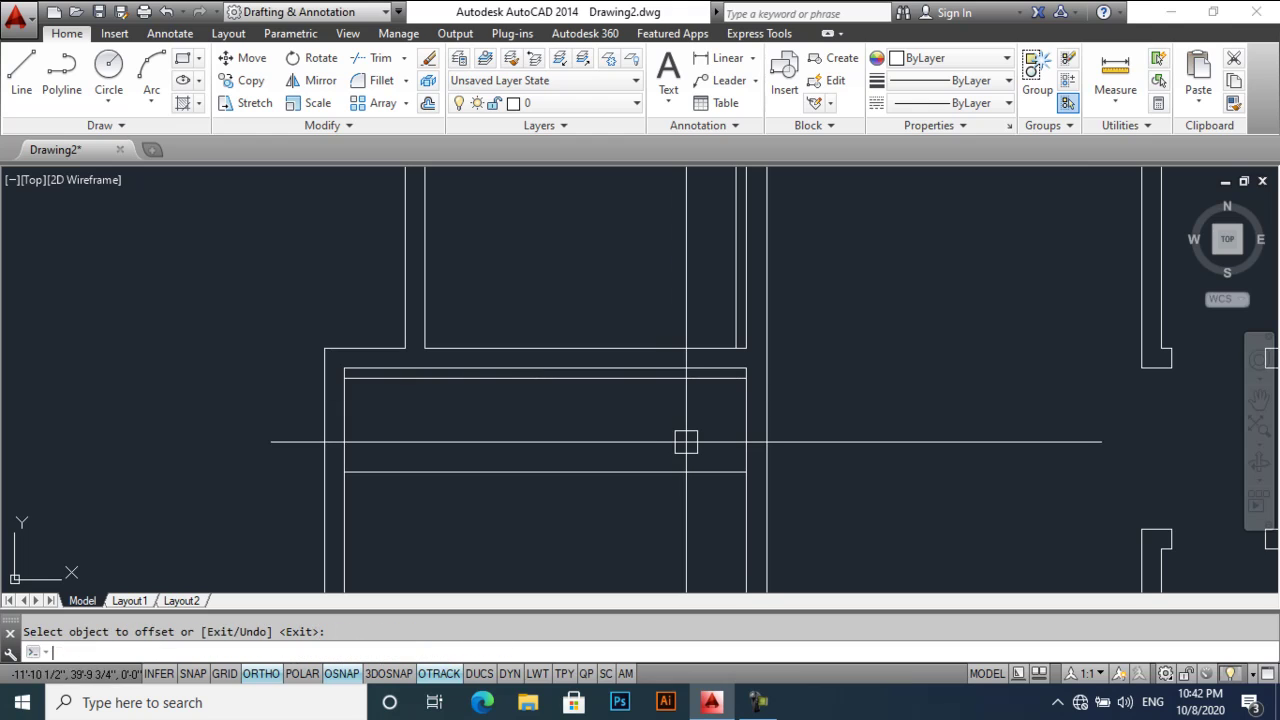
key("Escape")
- Trim the facing wall segments to open a doorway
type("ex")
key("Return")
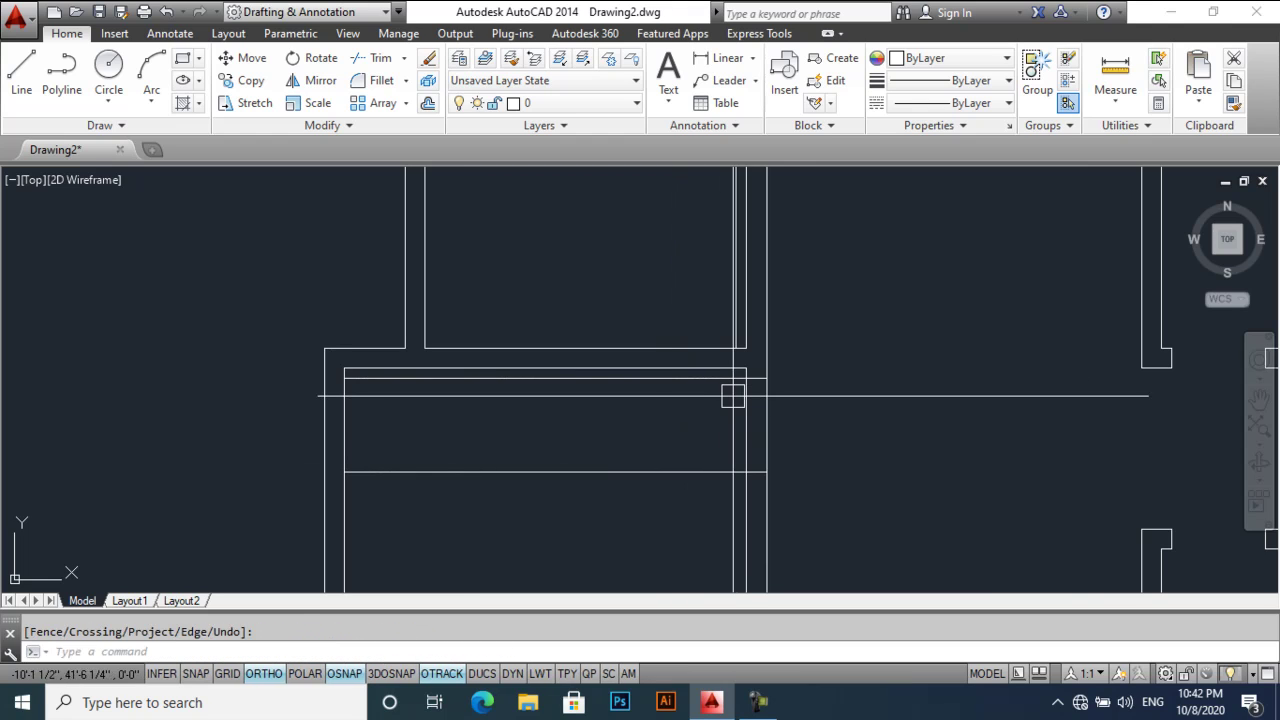
key("Escape")
type("tr")
key("Return")
key("Return")
left_click(766, 400)
left_click(746, 410)
left_click(785, 402)
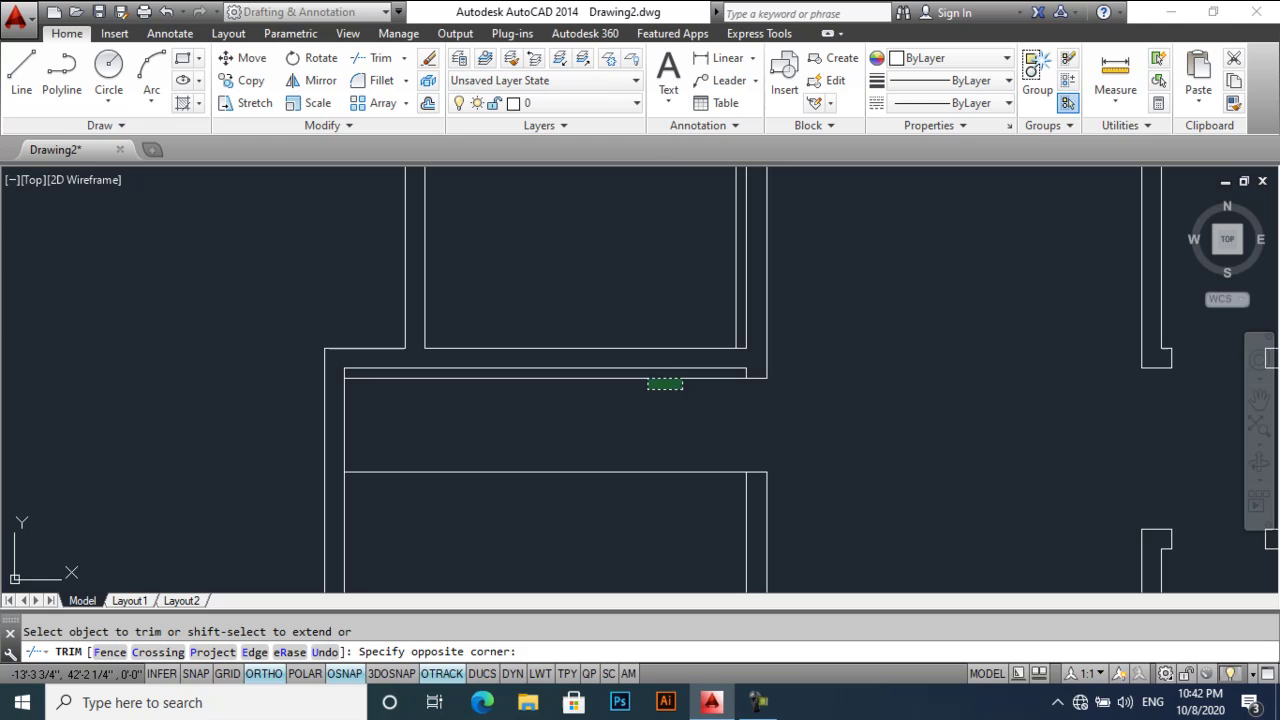
scroll(660, 460, "down", 5)
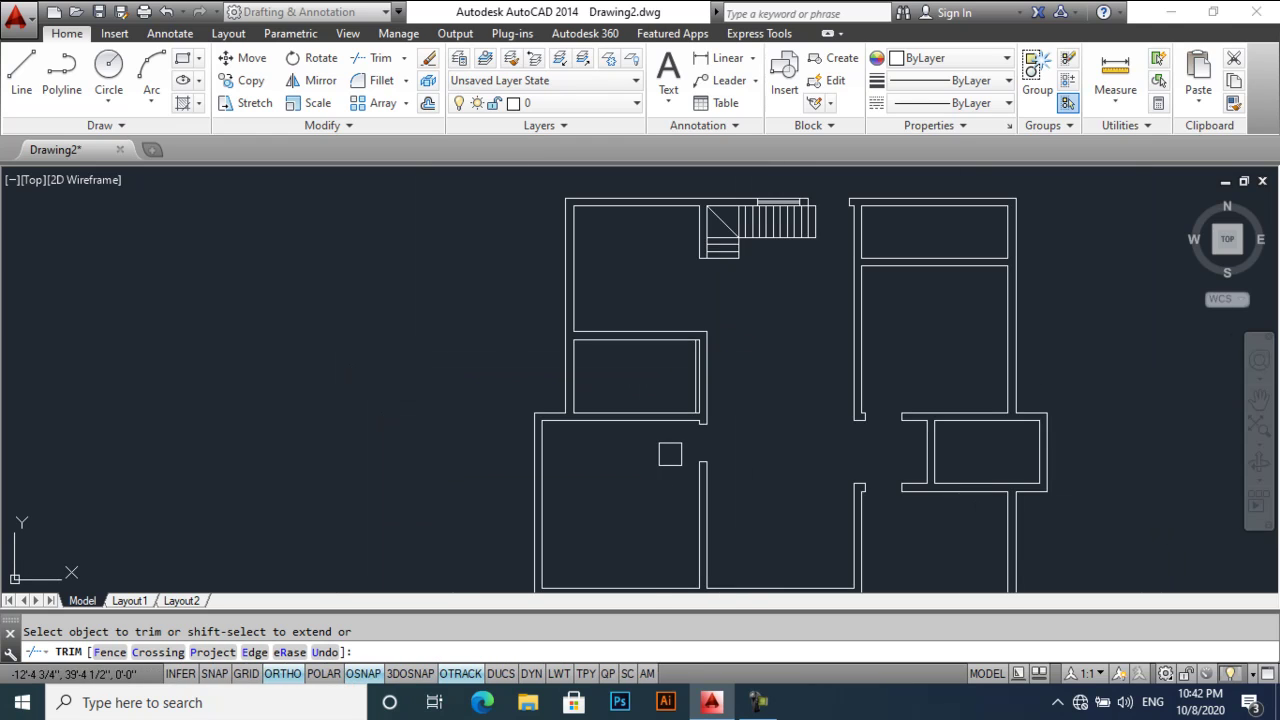
key("Return")
scroll(654, 410, "up", 4)
- Set a 20-unit offset, then run EXTEND and TRIM on the wall lines
type("o")
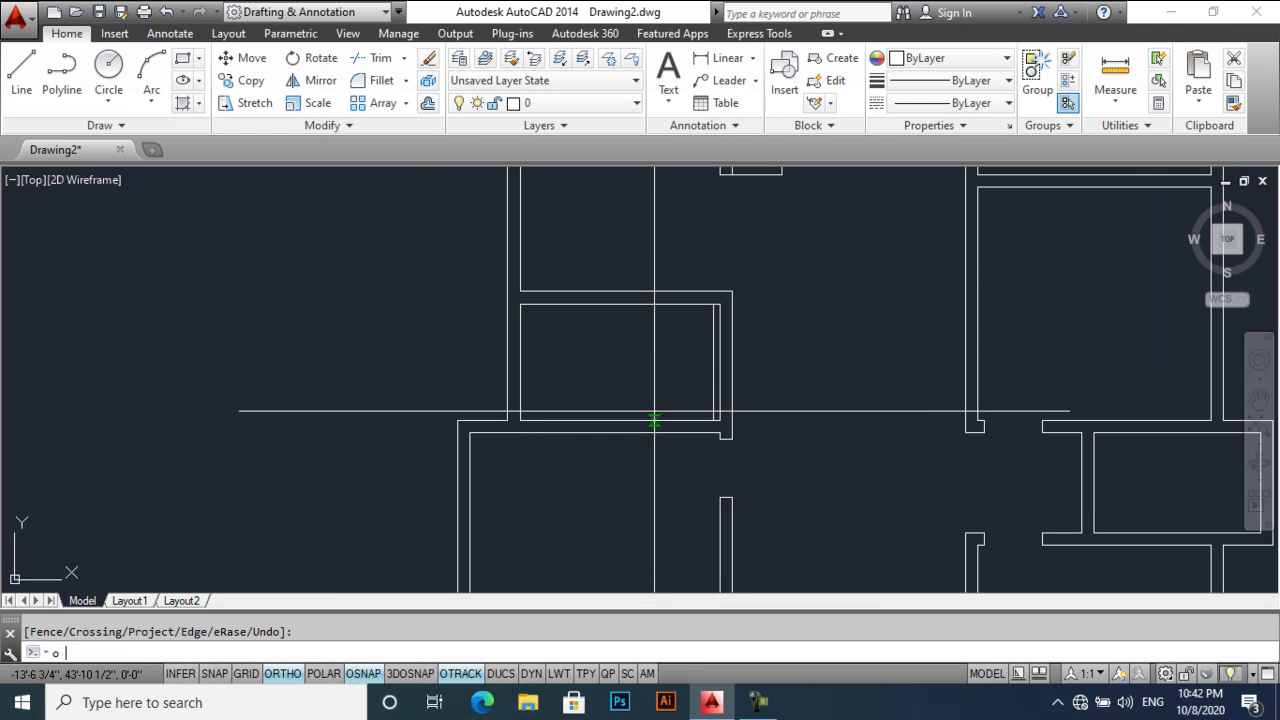
key("Return")
type("20")
key("Return")
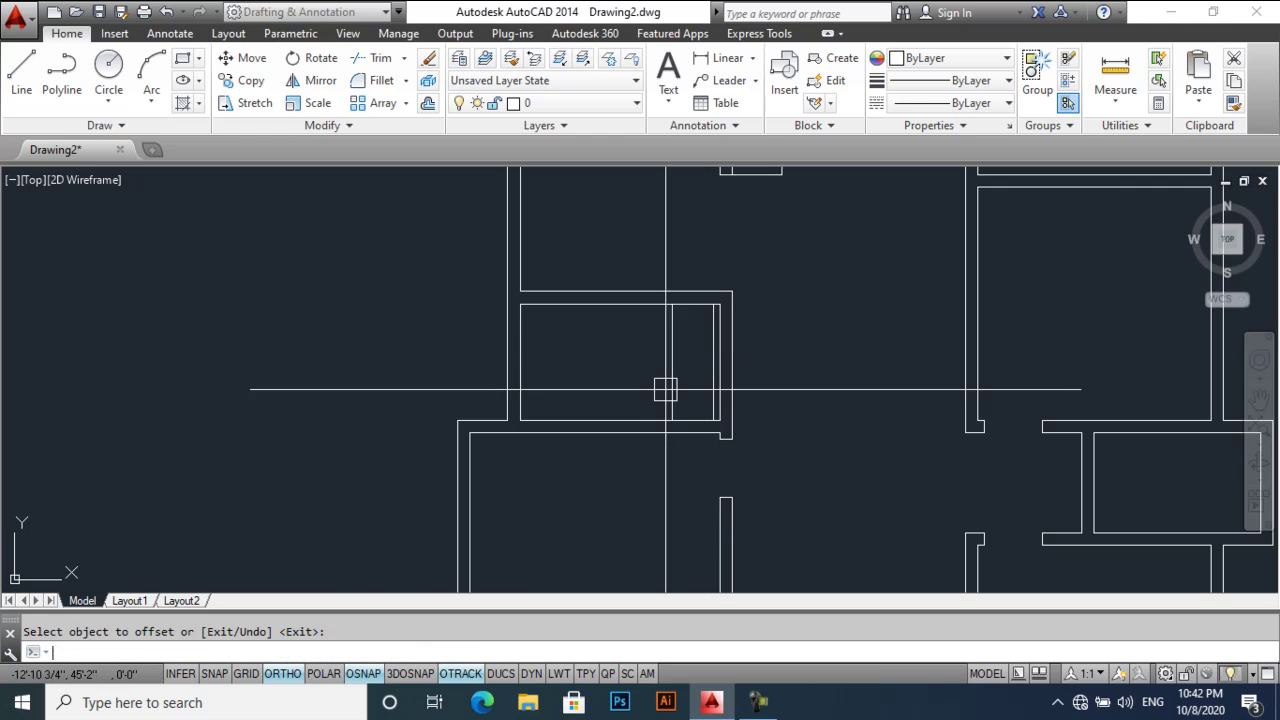
type("ex")
key("Return")
key("Return")
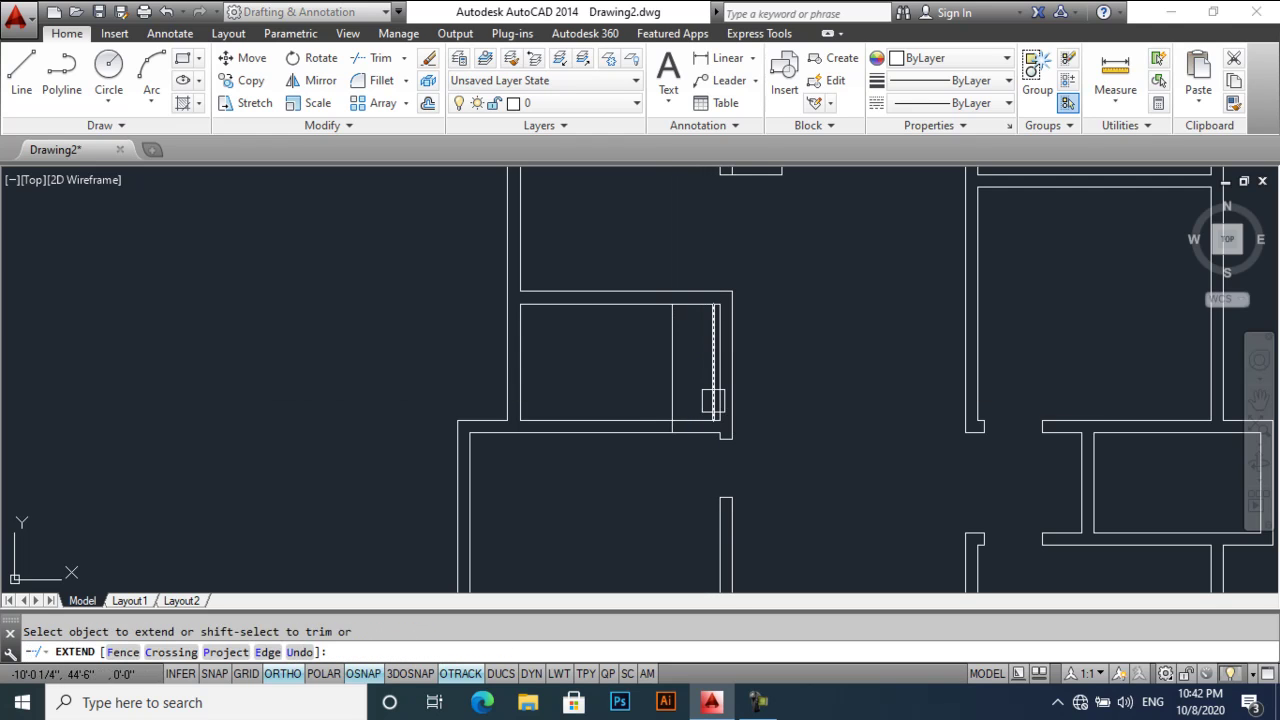
scroll(700, 411, "up", 2)
key("Escape")
type("tr")
key("Return")
key("Return")
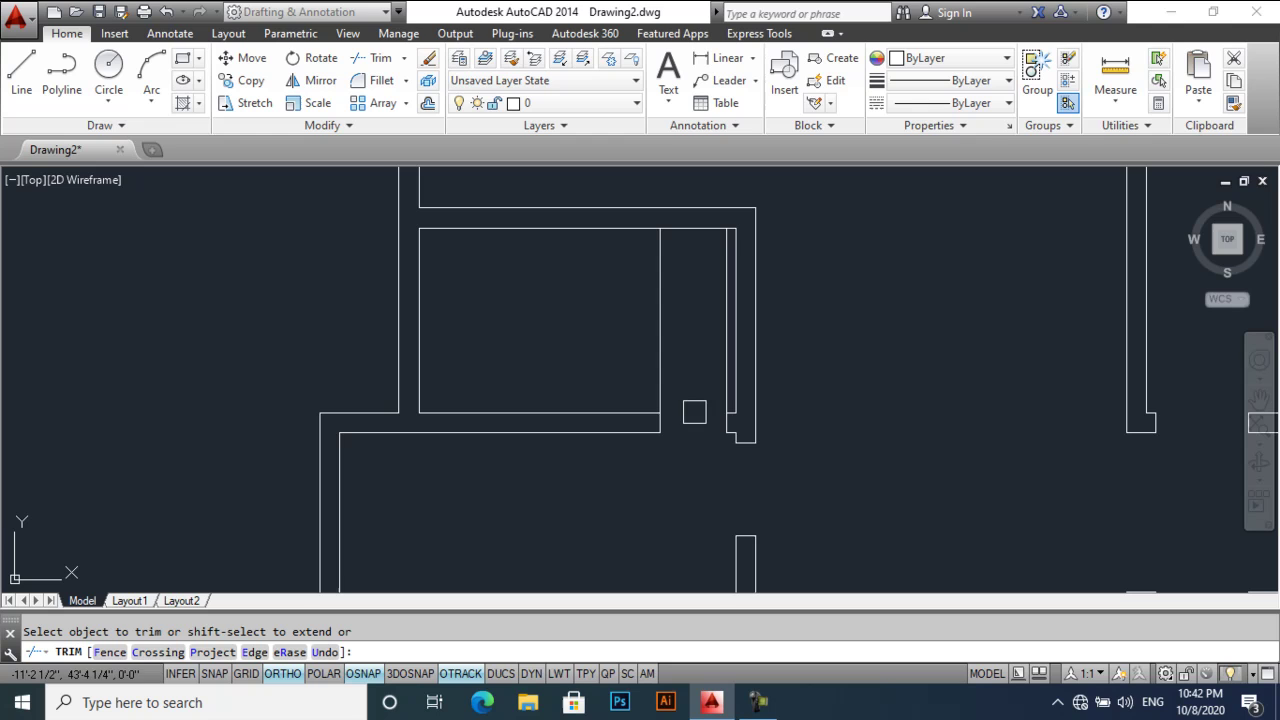
scroll(675, 386, "down", 4)
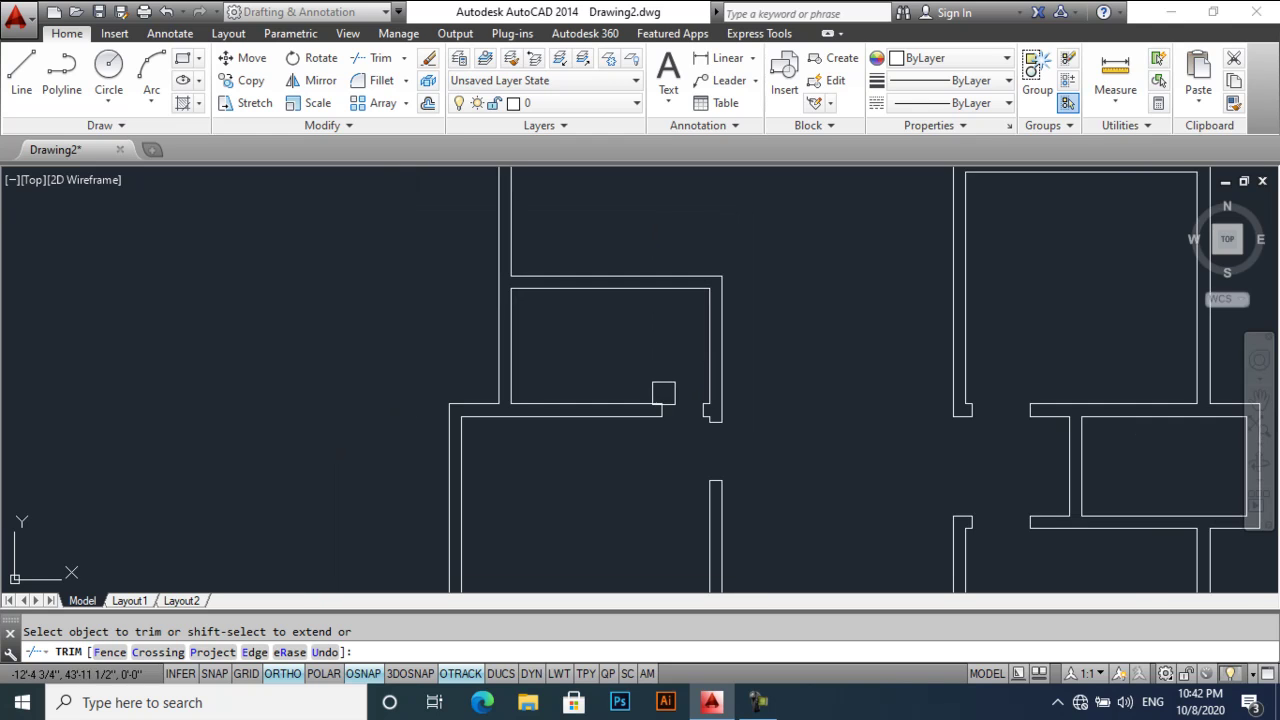
scroll(694, 277, "up", 3)
key("Escape")
middle_click_drag(700, 325, 543, 337)
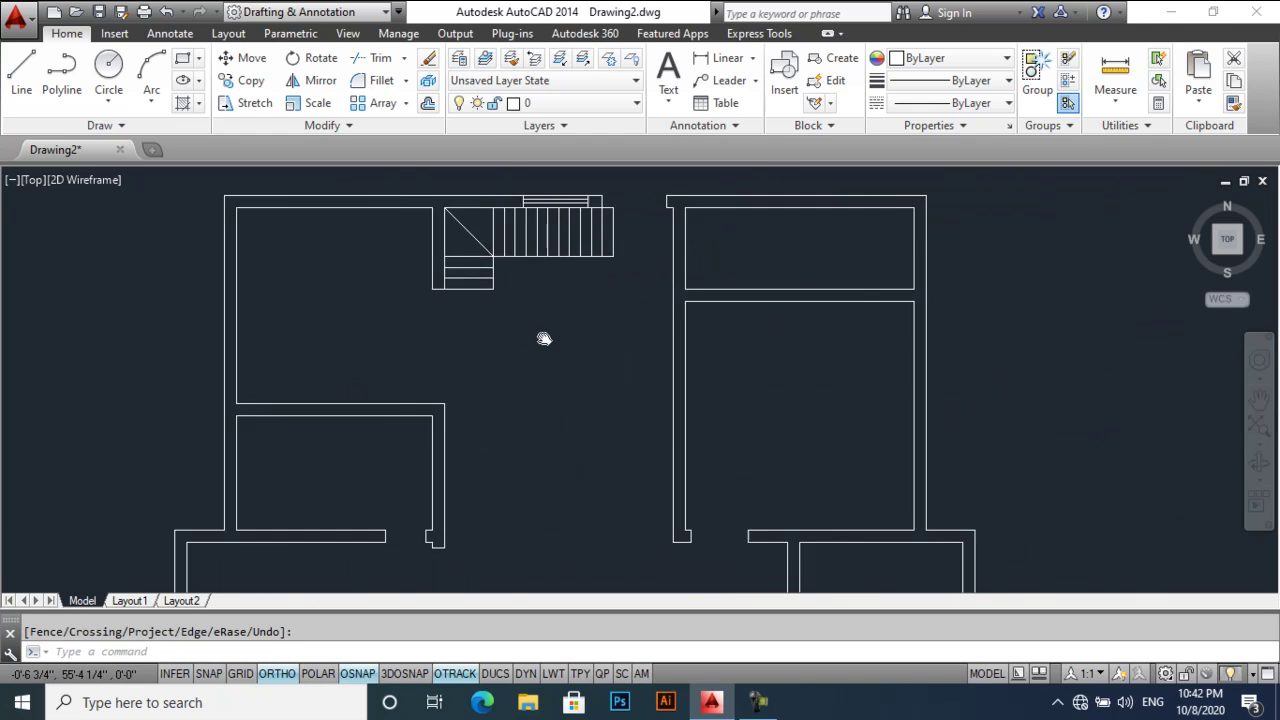
scroll(689, 309, "up", 3)
- Offset the room's right wall line by 4.6
type("o")
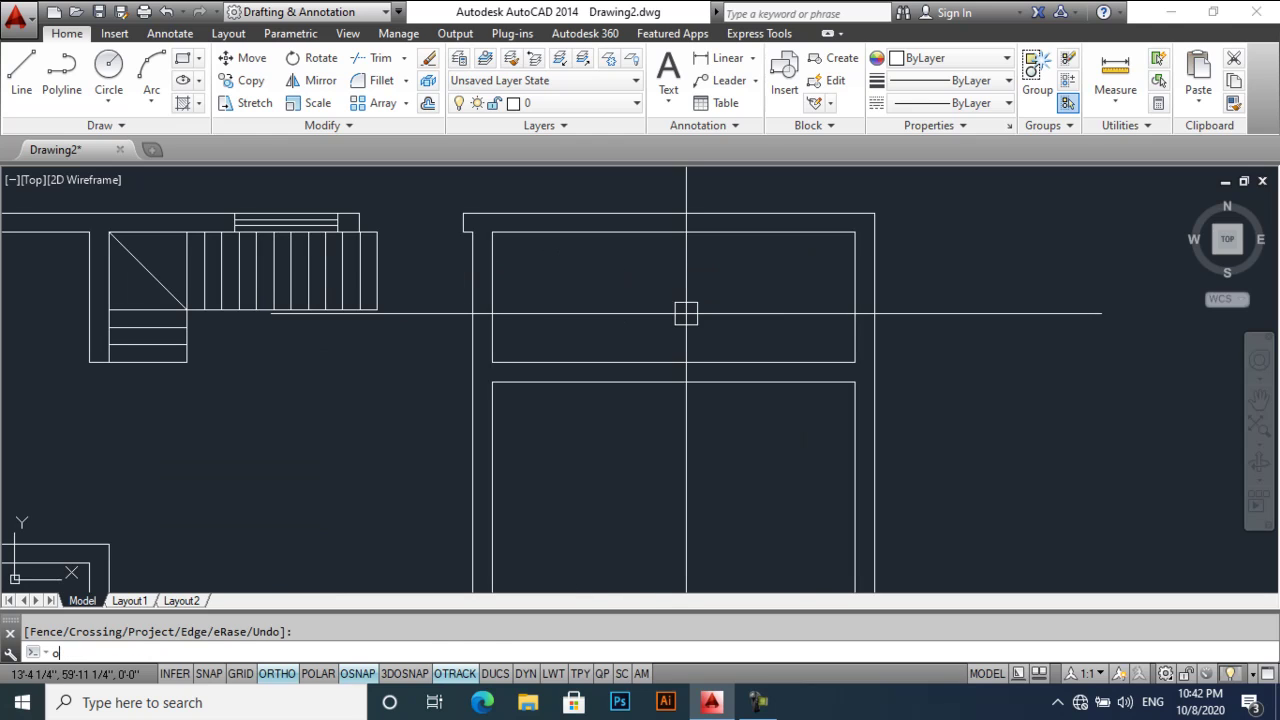
key("Return")
type("4.6")
key("Return")
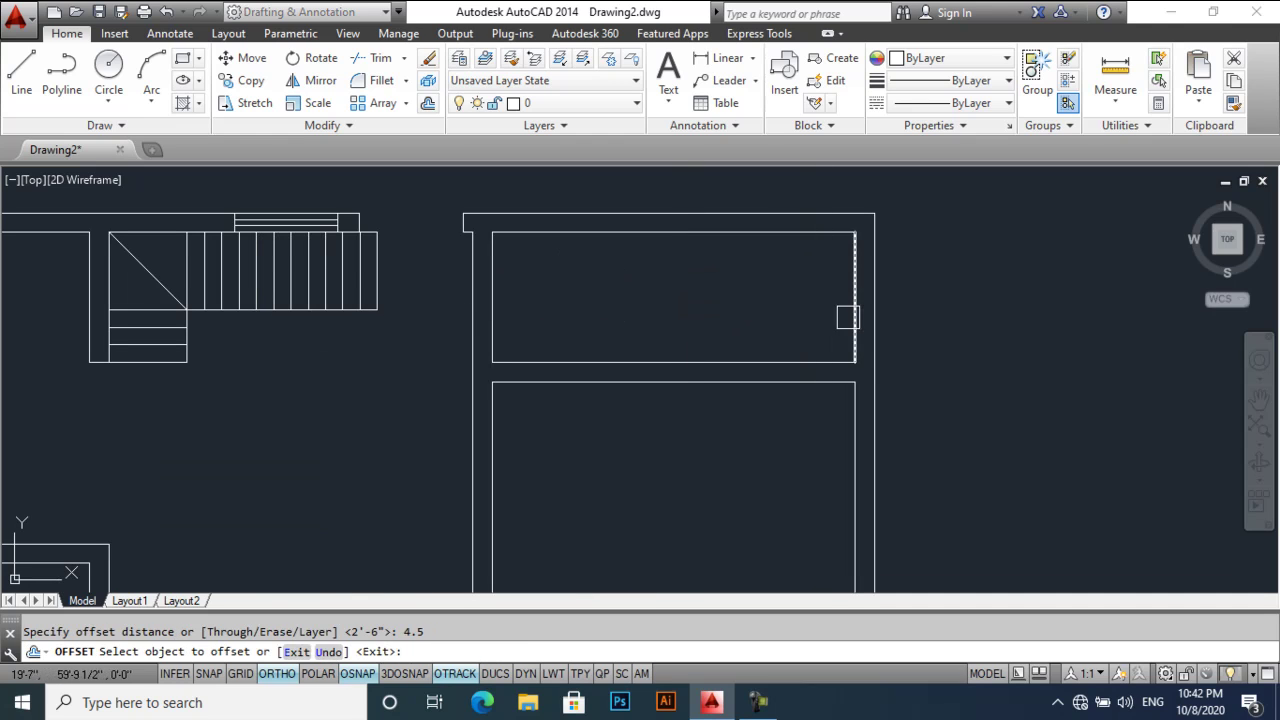
left_click(852, 318)
scroll(784, 449, "down", 3)
scroll(784, 449, "up", 2)
middle_click_drag(789, 437, 786, 323)
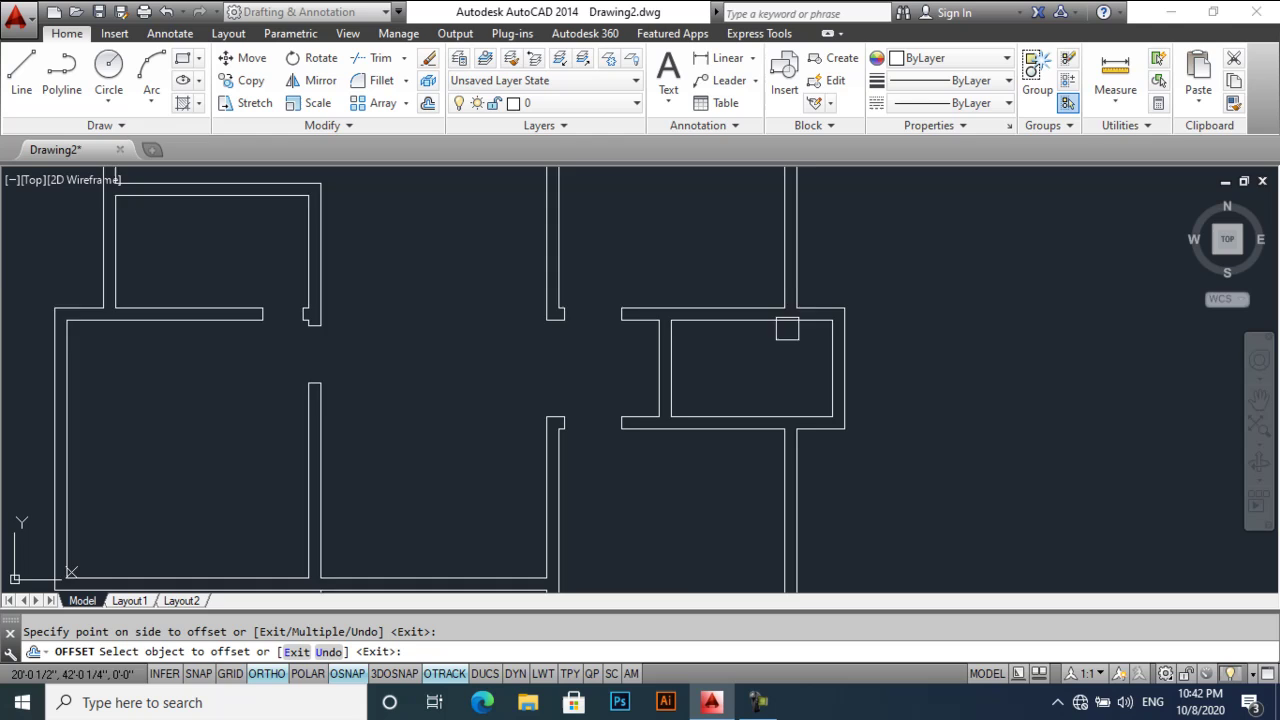
scroll(786, 323, "up", 2)
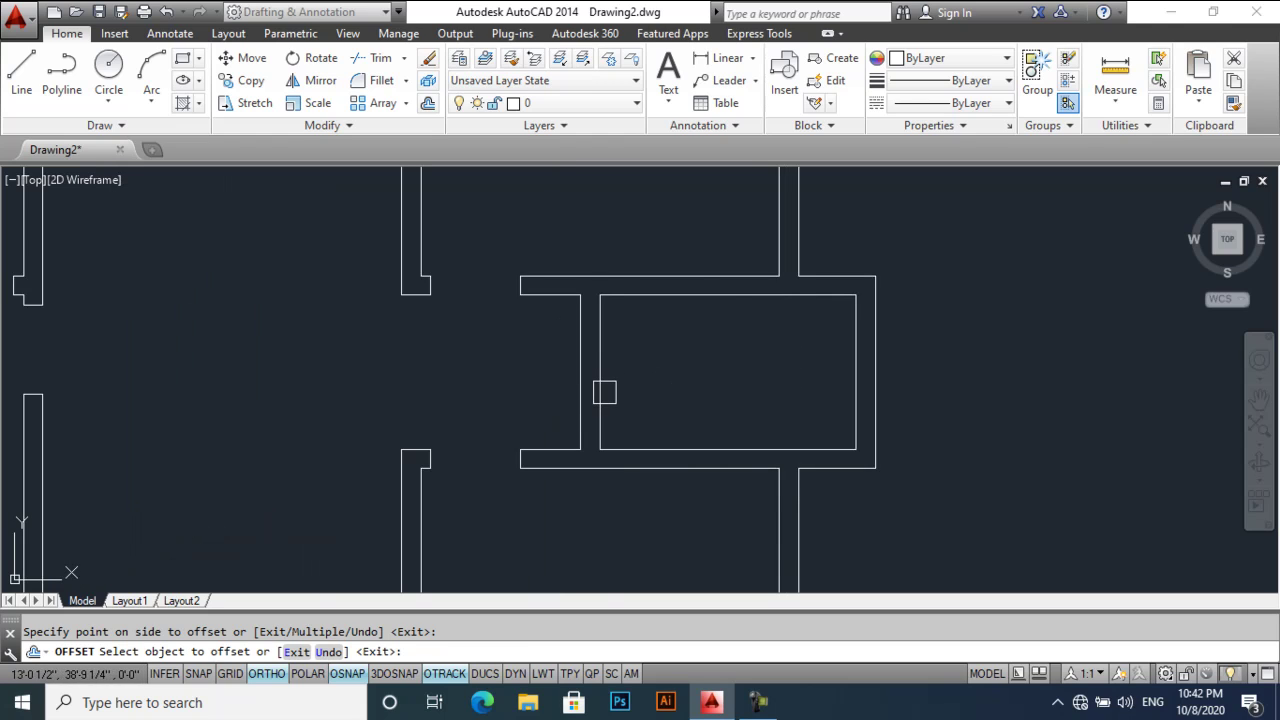
scroll(709, 389, "down", 4)
key("Return")
- Offset the small room's wall line to create the partition line
key("Return")
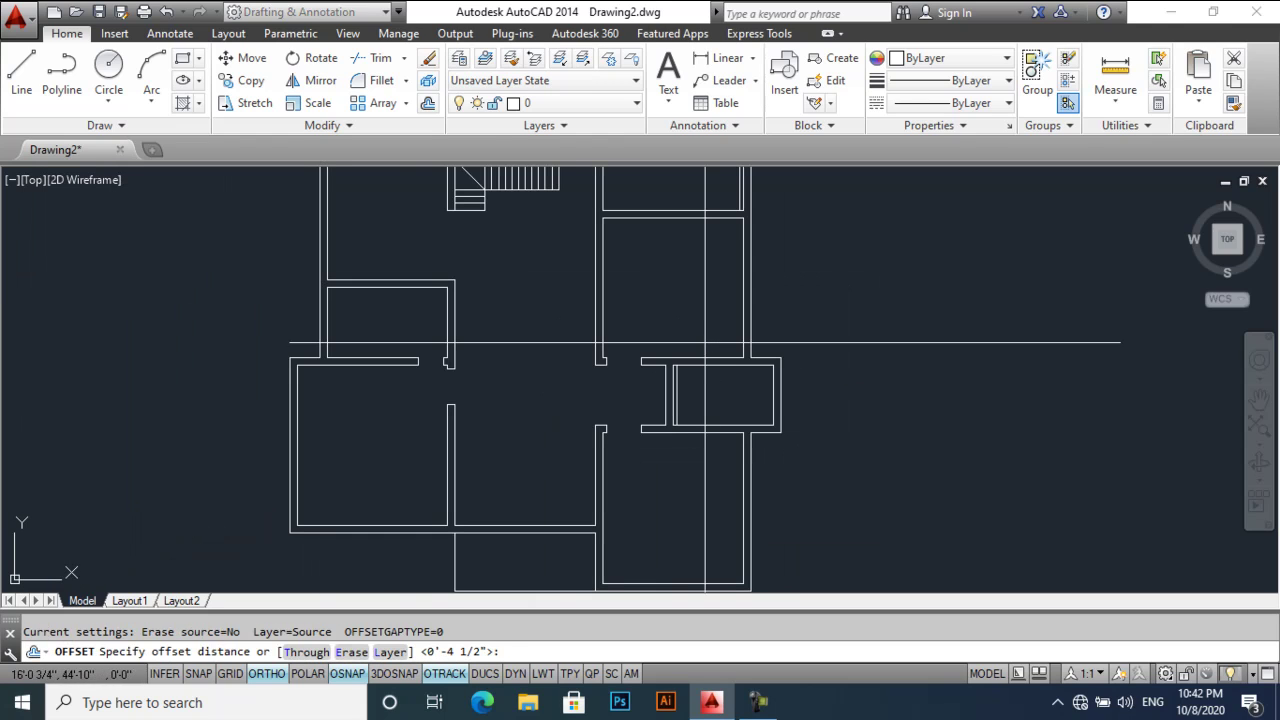
key("Return")
scroll(686, 400, "up", 2)
left_click(674, 400)
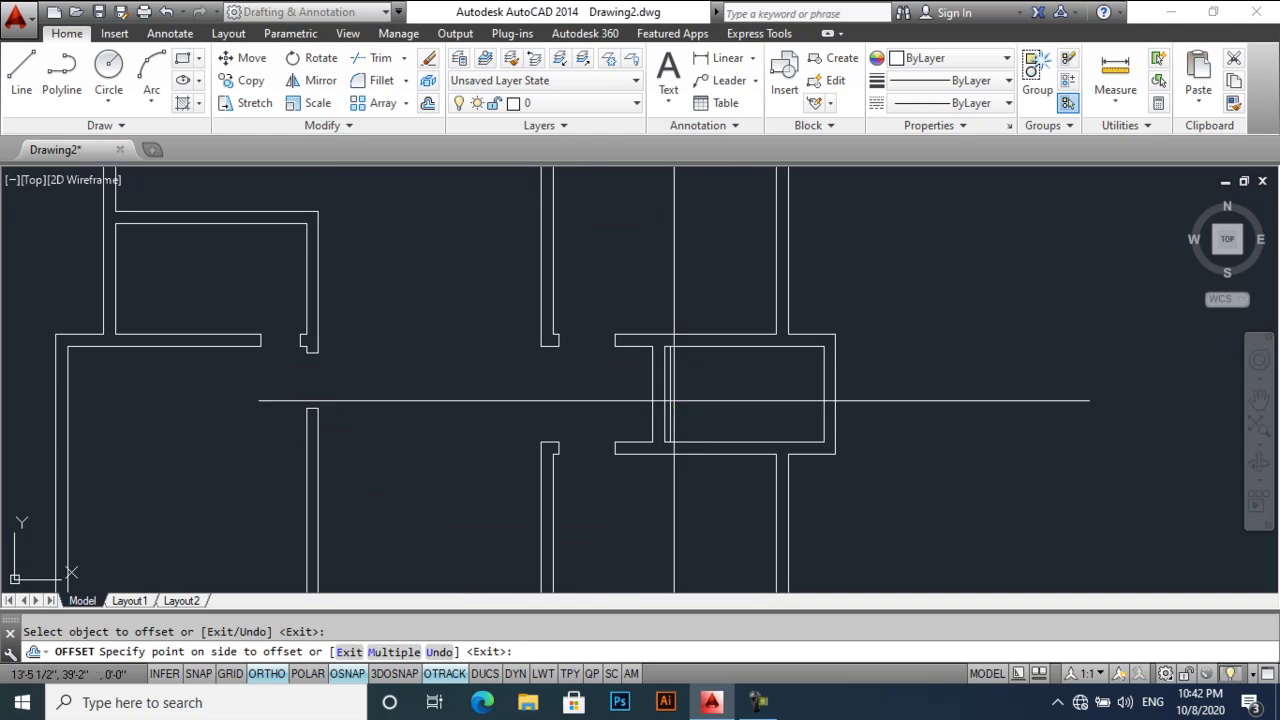
left_click(722, 403)
scroll(709, 440, "down", 2)
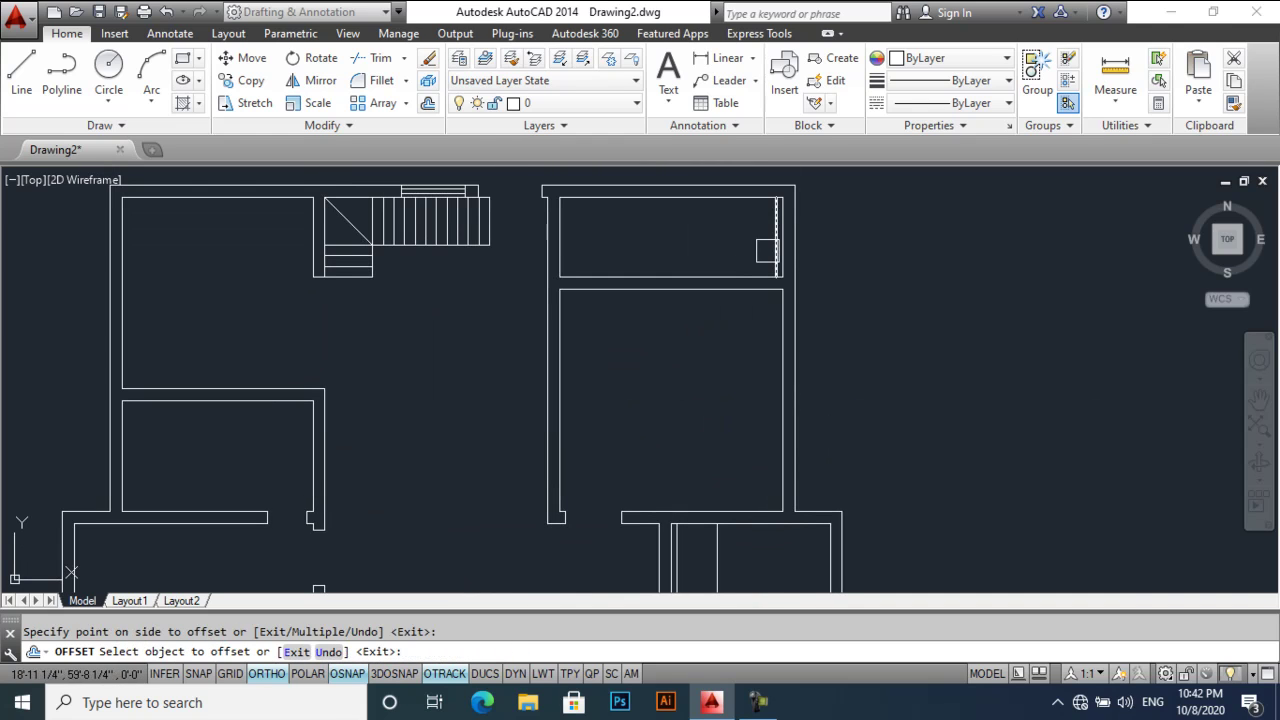
middle_click_drag(720, 343, 726, 177)
- Extend and trim the new partition line's ends to the room walls
type("ex")
key("Return")
key("Return")
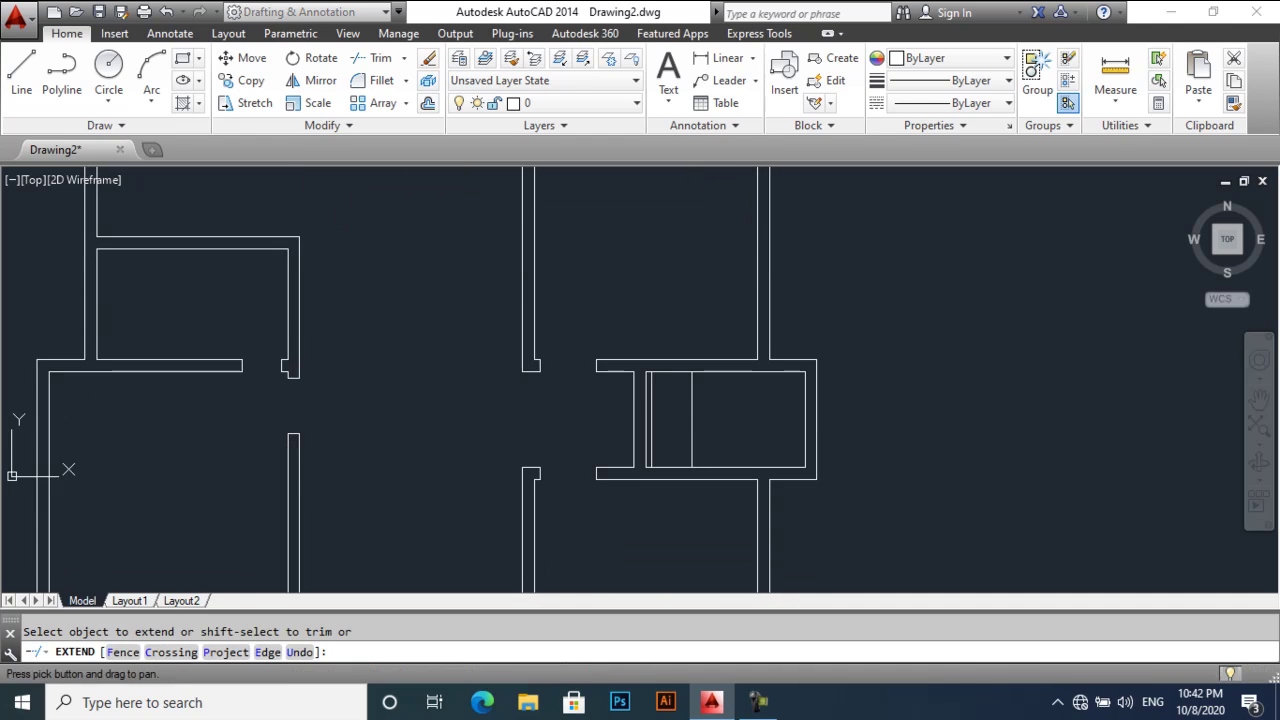
type("tr")
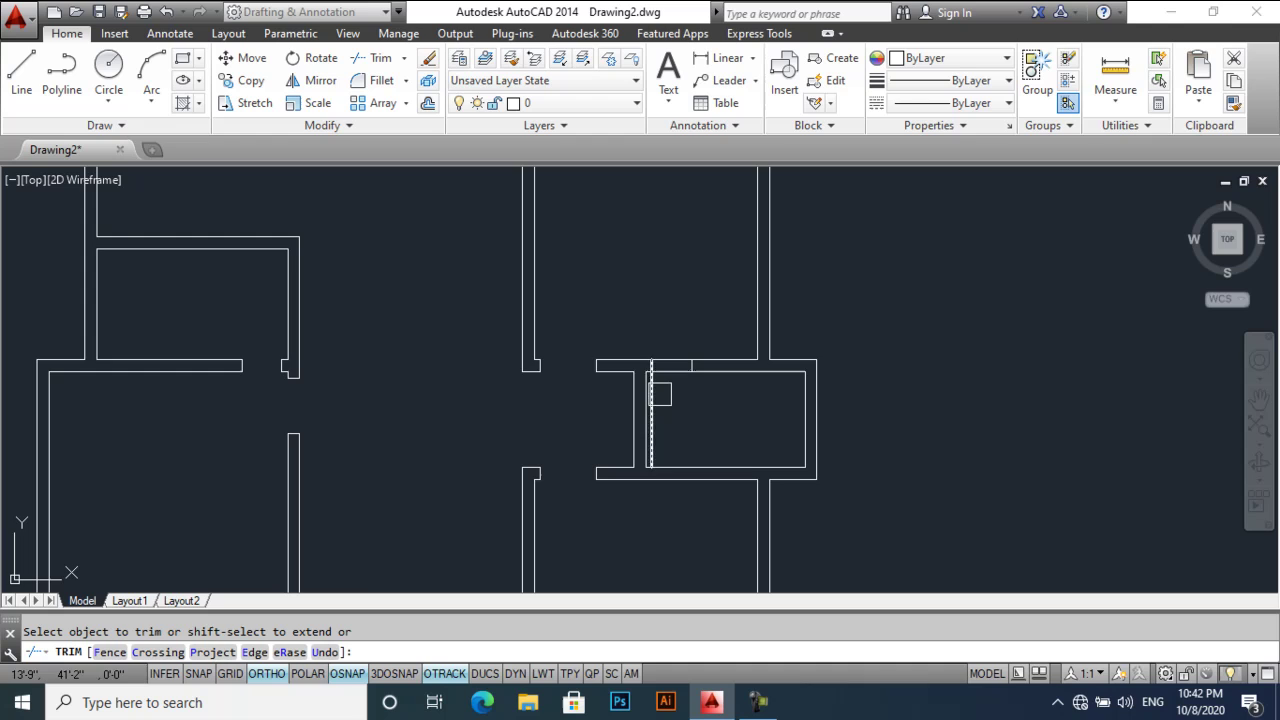
middle_click_drag(726, 162, 730, 362)
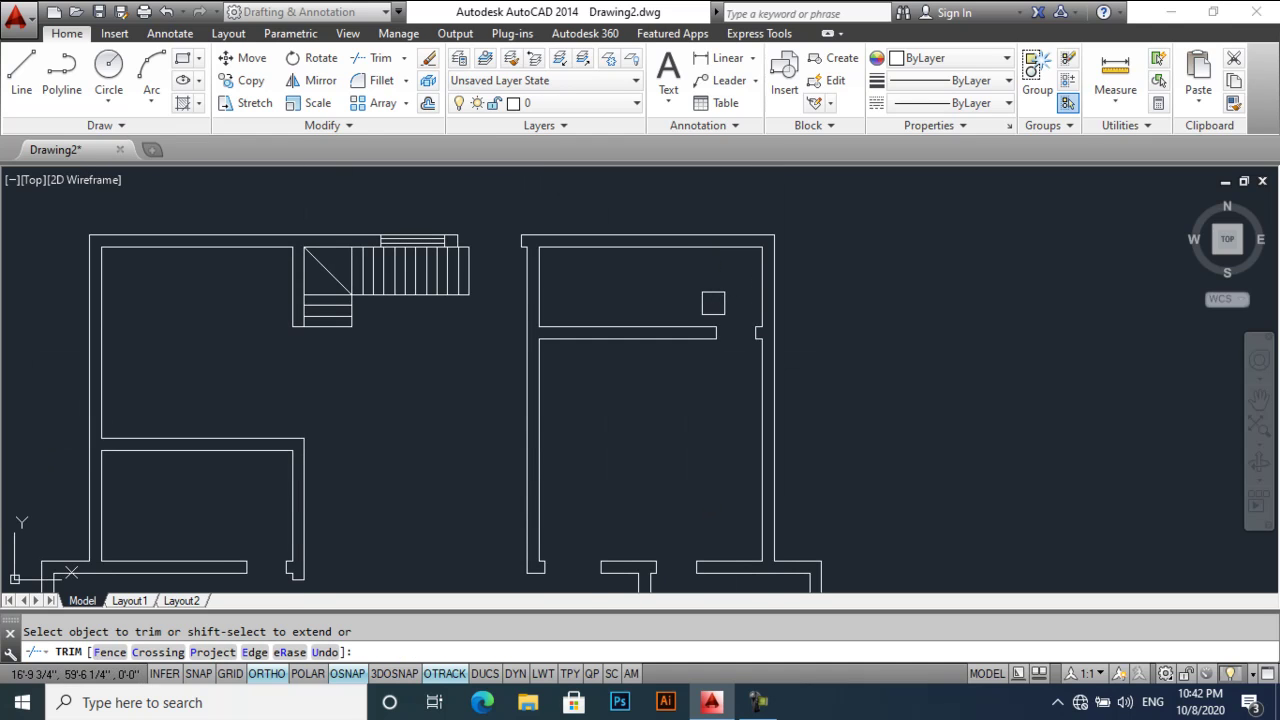
scroll(713, 303, "down", 3)
key("Return")
scroll(663, 423, "up", 2)
scroll(709, 343, "down", 1)
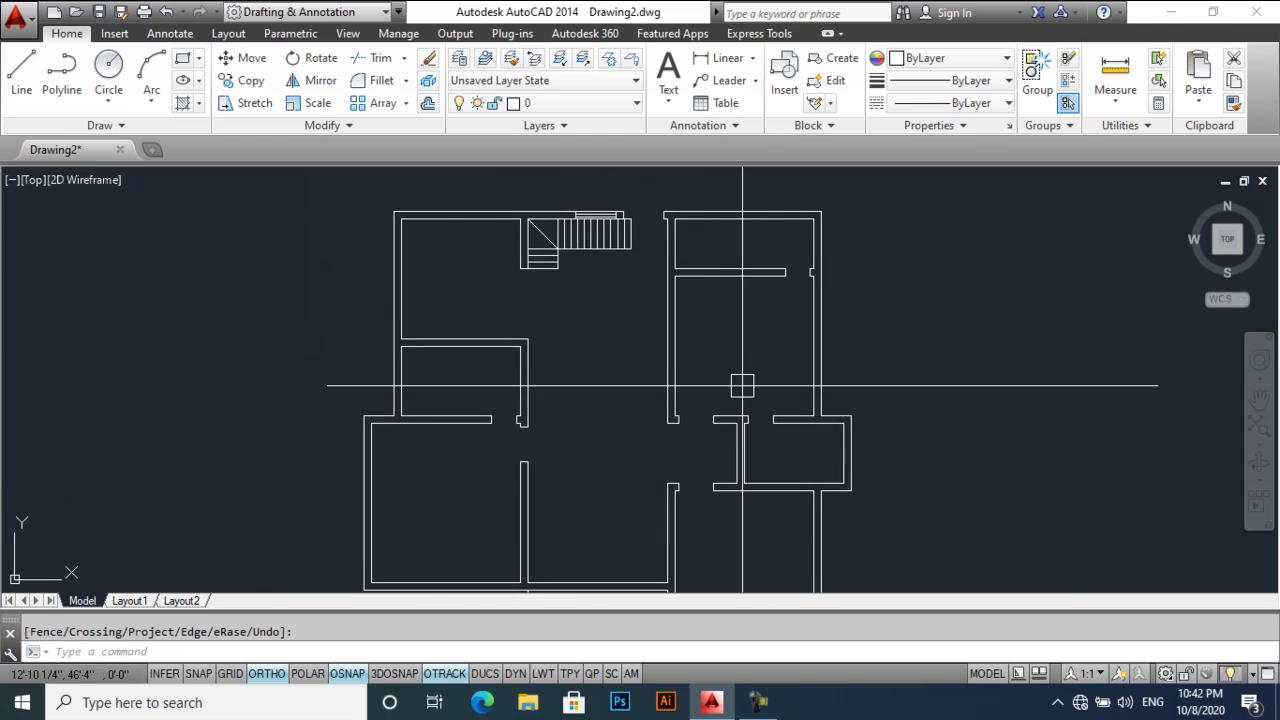
scroll(540, 258, "up", 5)
- Draw a line closing the stair's lower edge to its left corner
middle_click_drag(523, 234, 506, 377)
left_click(496, 379)
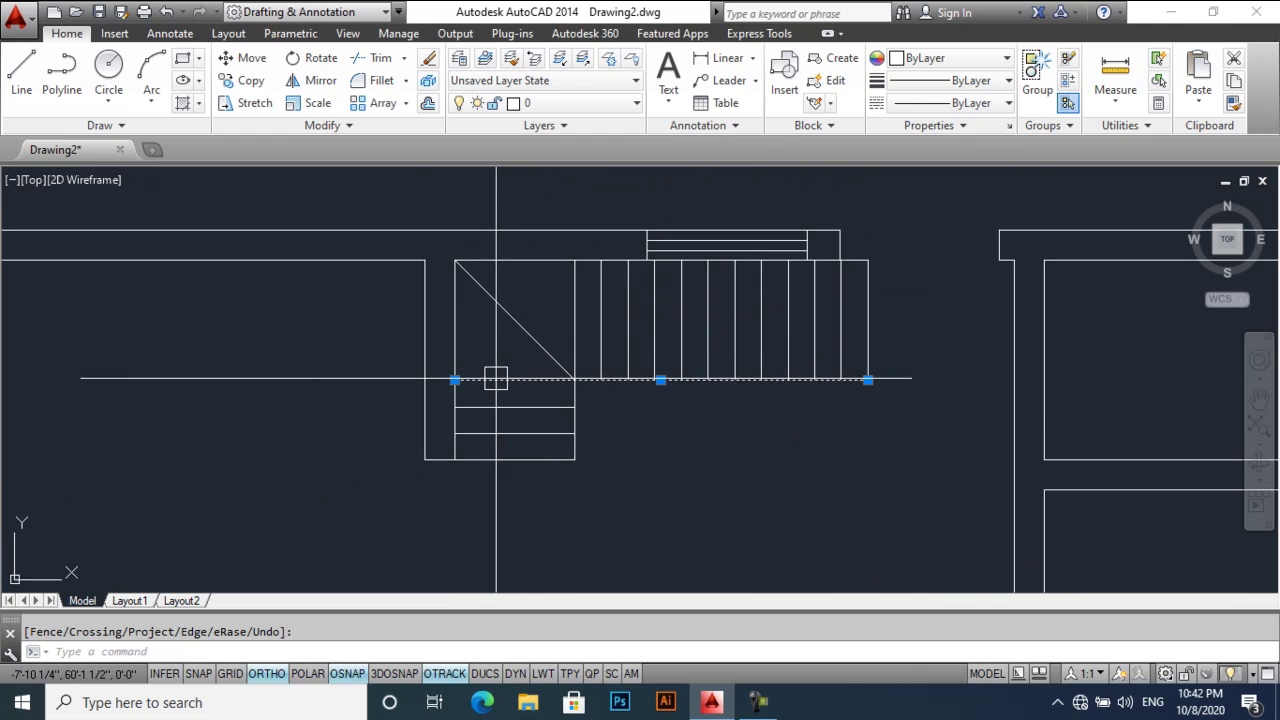
left_click(454, 380)
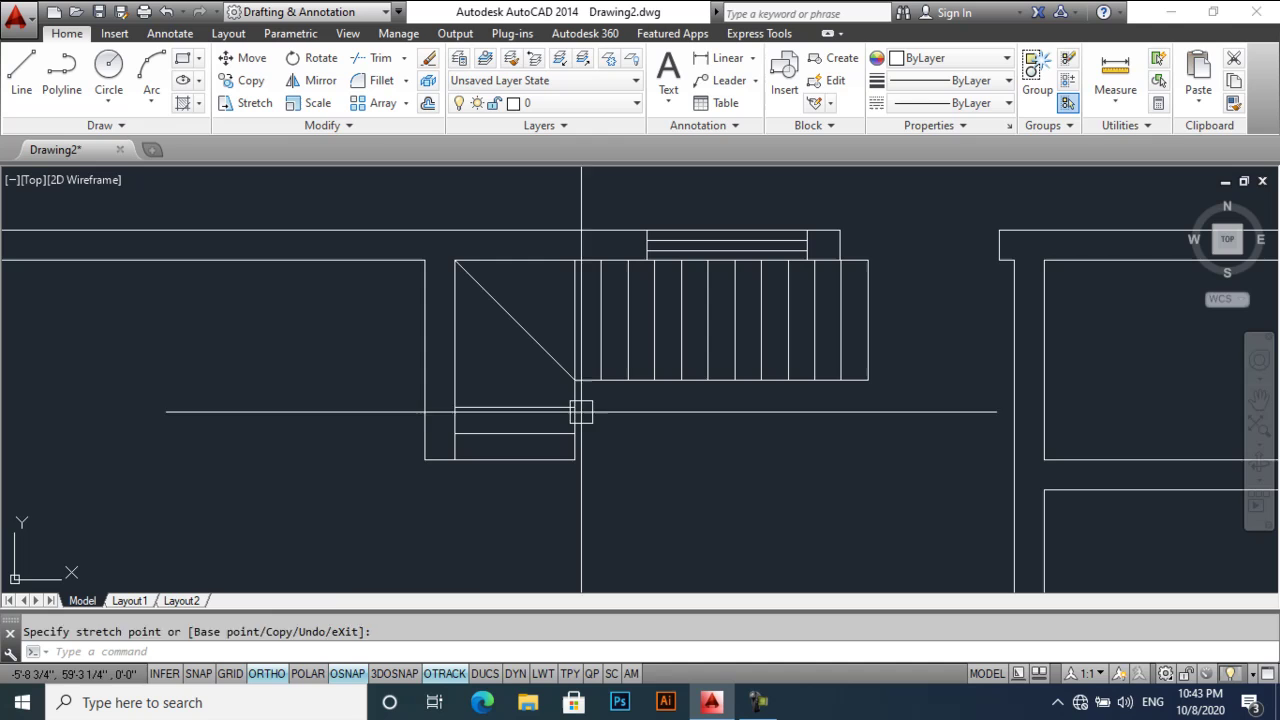
key("Escape")
type("l")
key("Return")
left_click(575, 379)
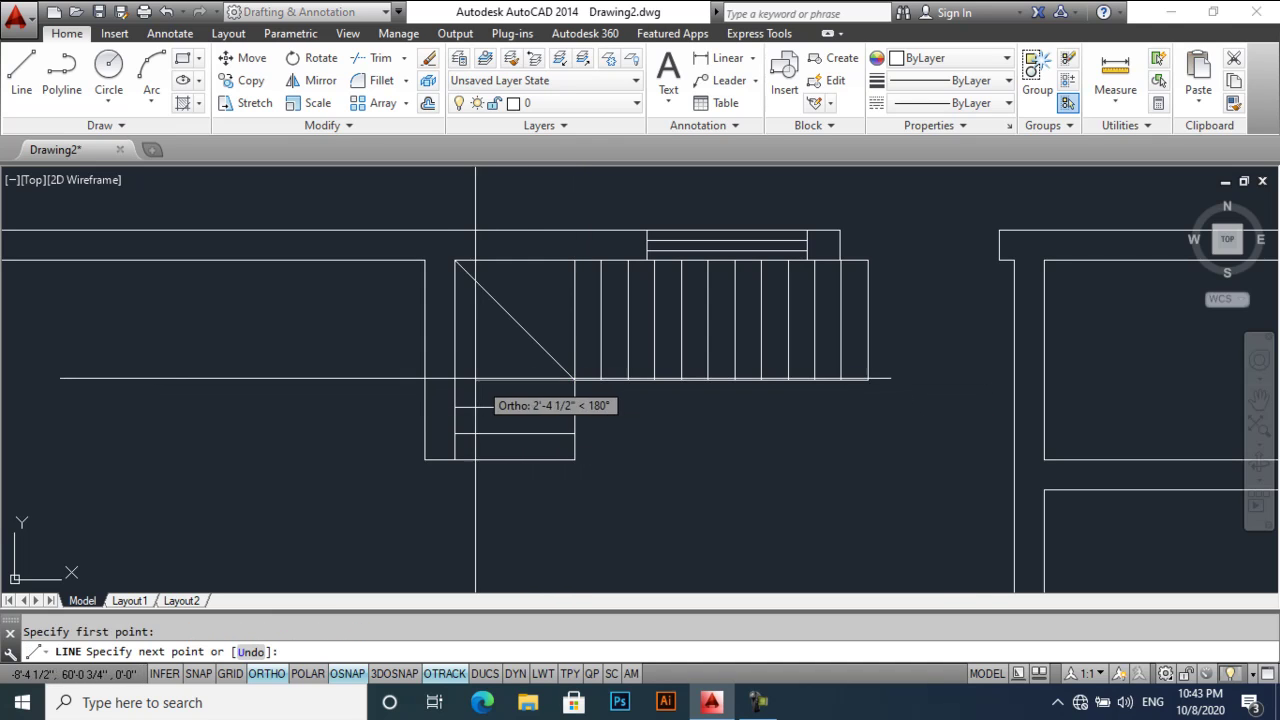
left_click(455, 380)
key("Return")
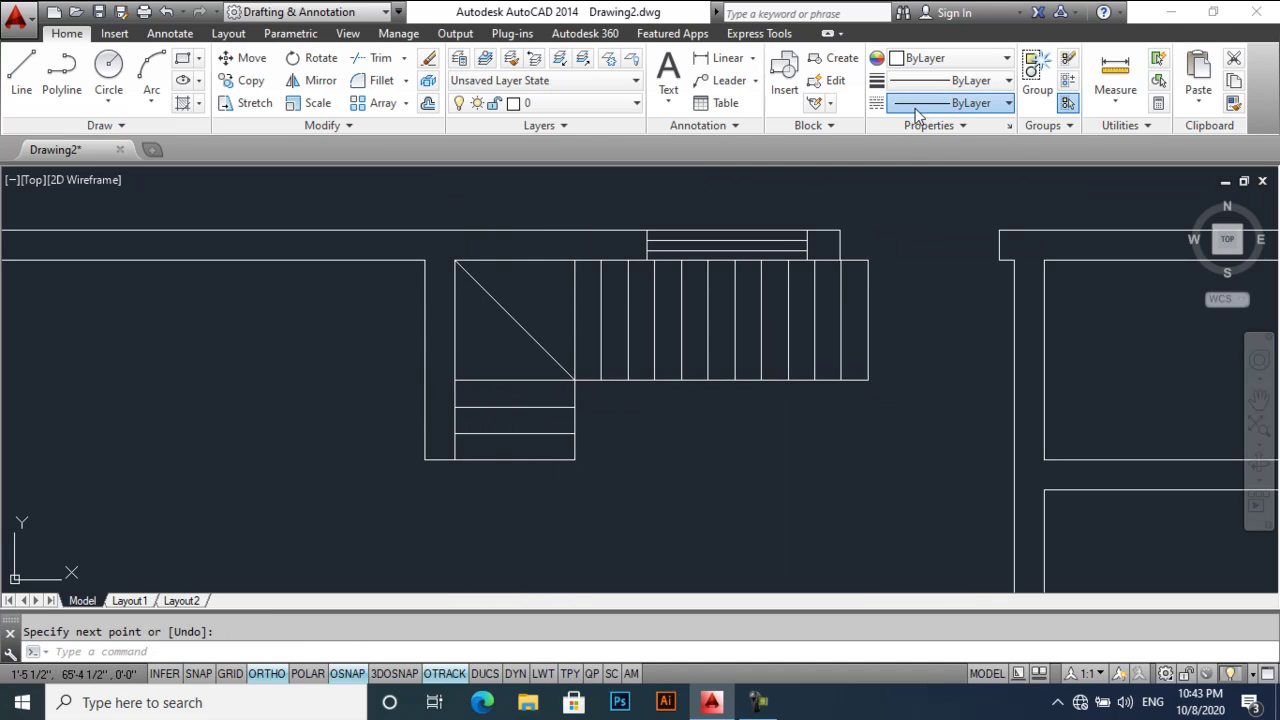
- Load the ACAD_ISO02W100 dashed linetype
left_click(918, 104)
left_click(960, 198)
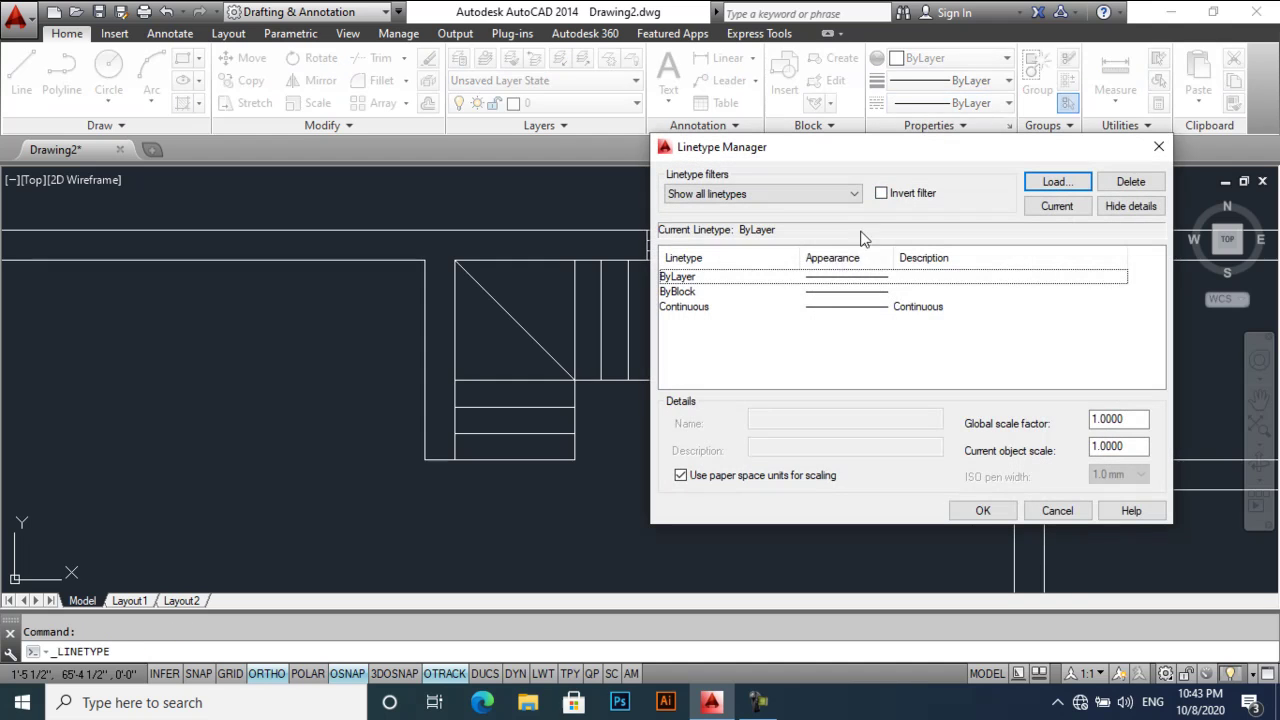
left_click(1049, 188)
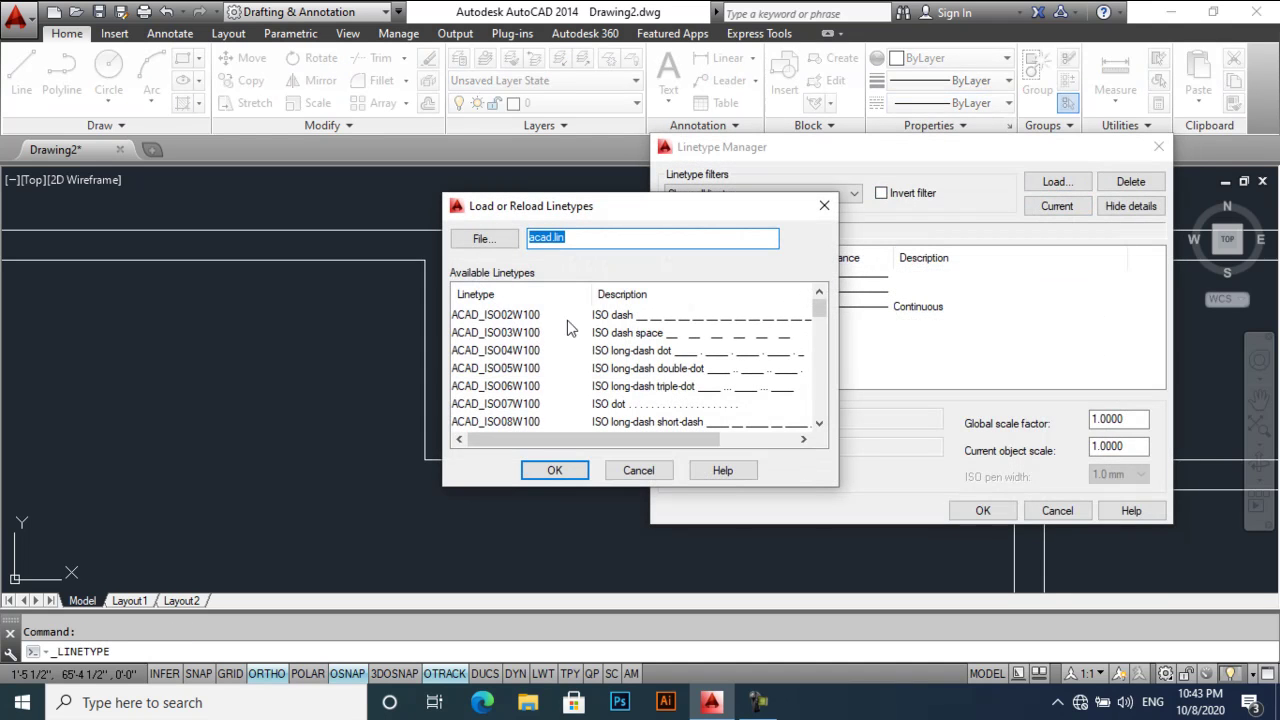
left_click(518, 318)
left_click(556, 472)
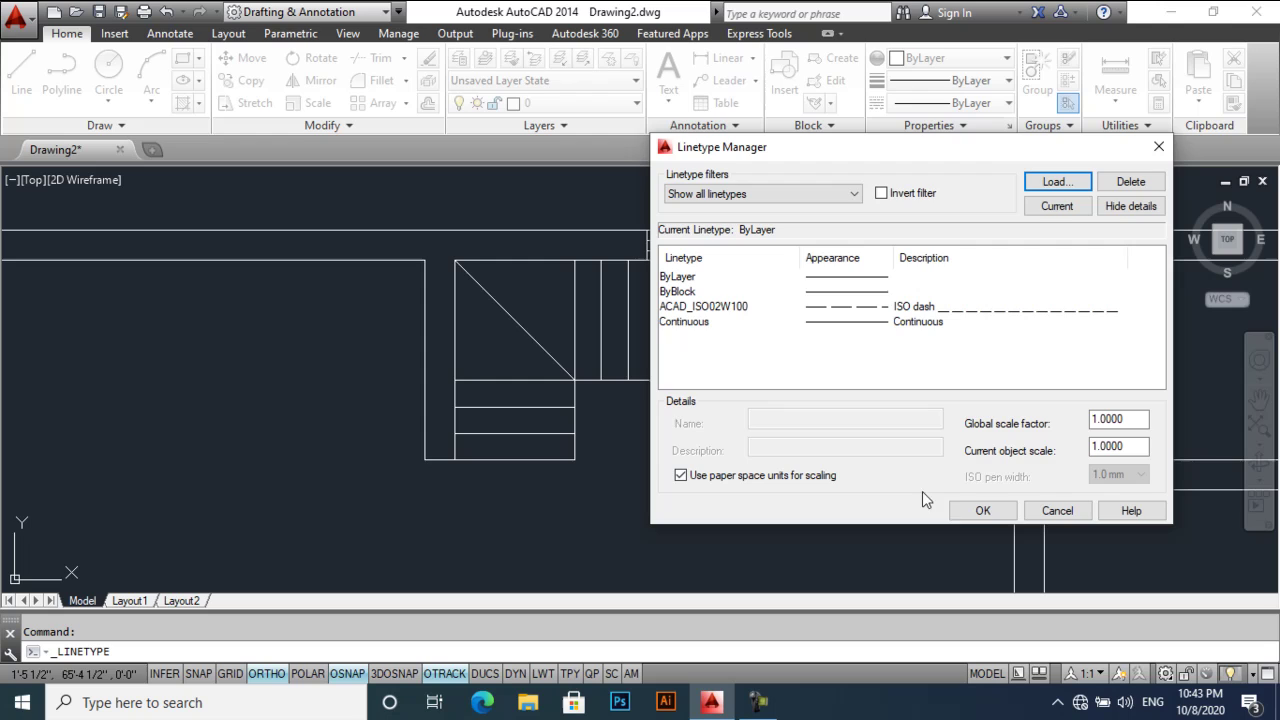
left_click(975, 511)
- Set the stair tread lines and the stair's left vertical line to ACAD_ISO02W100
left_click(886, 306)
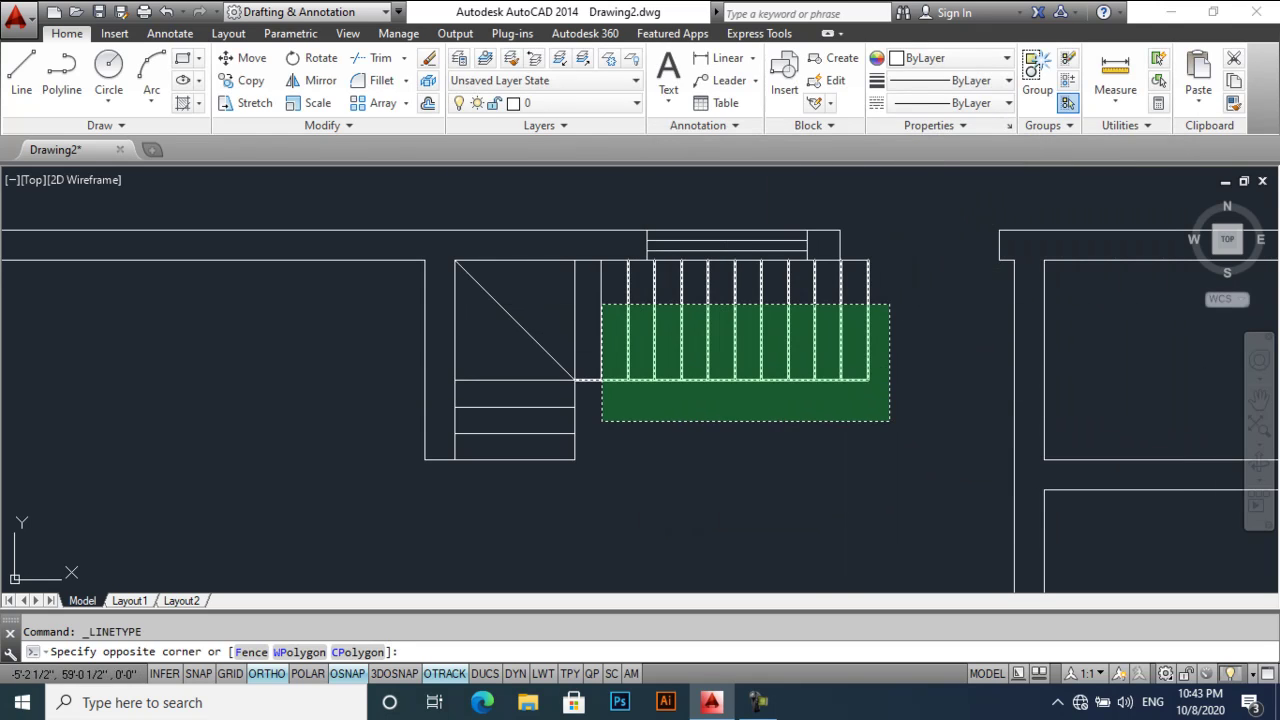
left_click(612, 417)
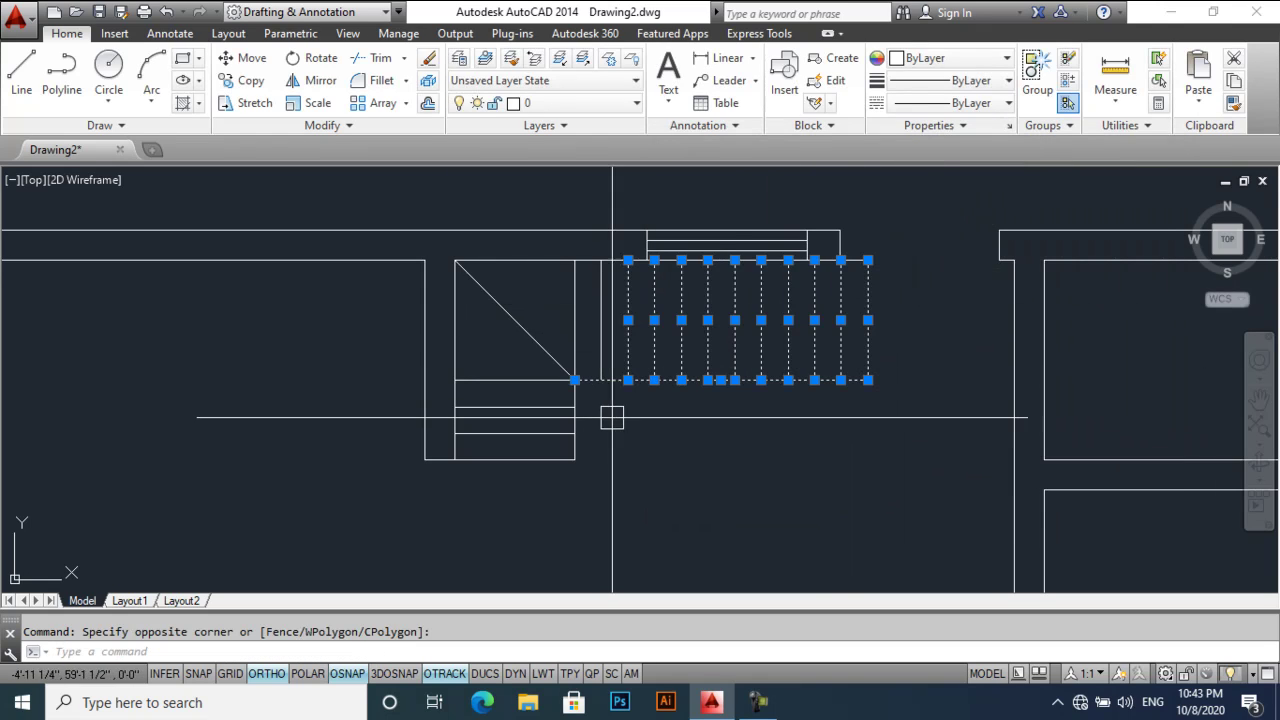
left_click(970, 103)
left_click(985, 173)
key("Escape")
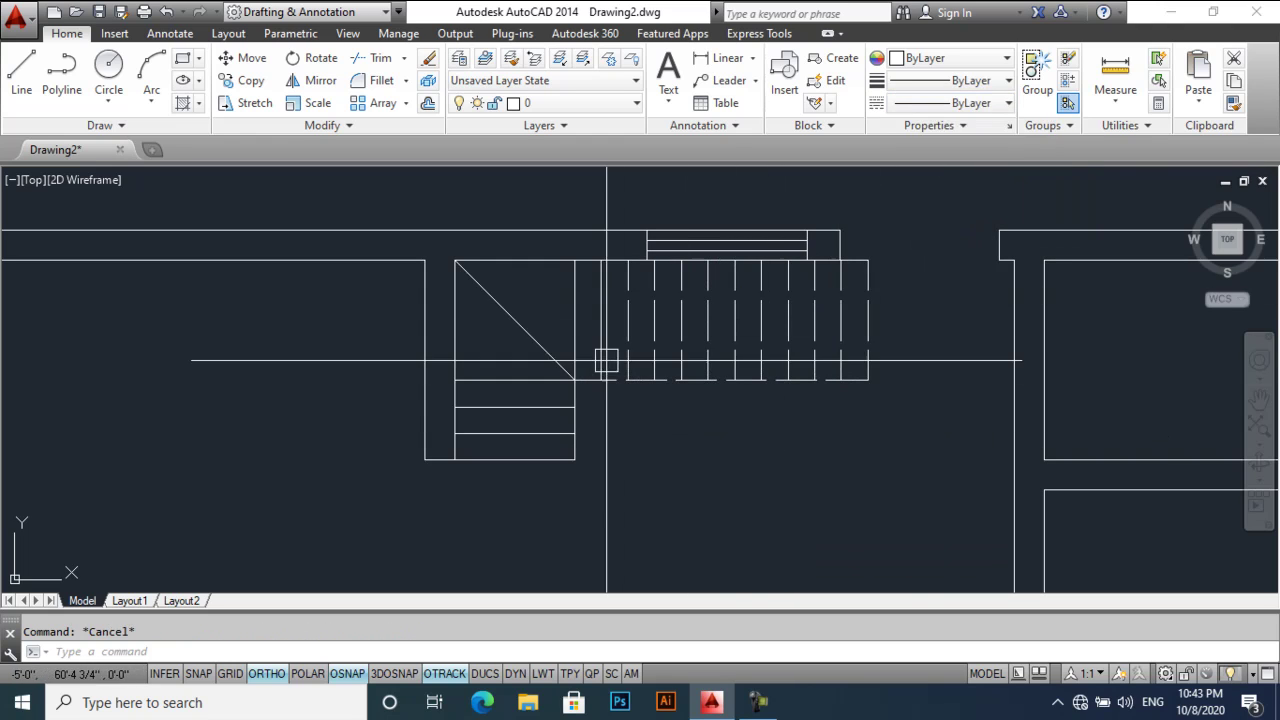
left_click(595, 340)
left_click(970, 103)
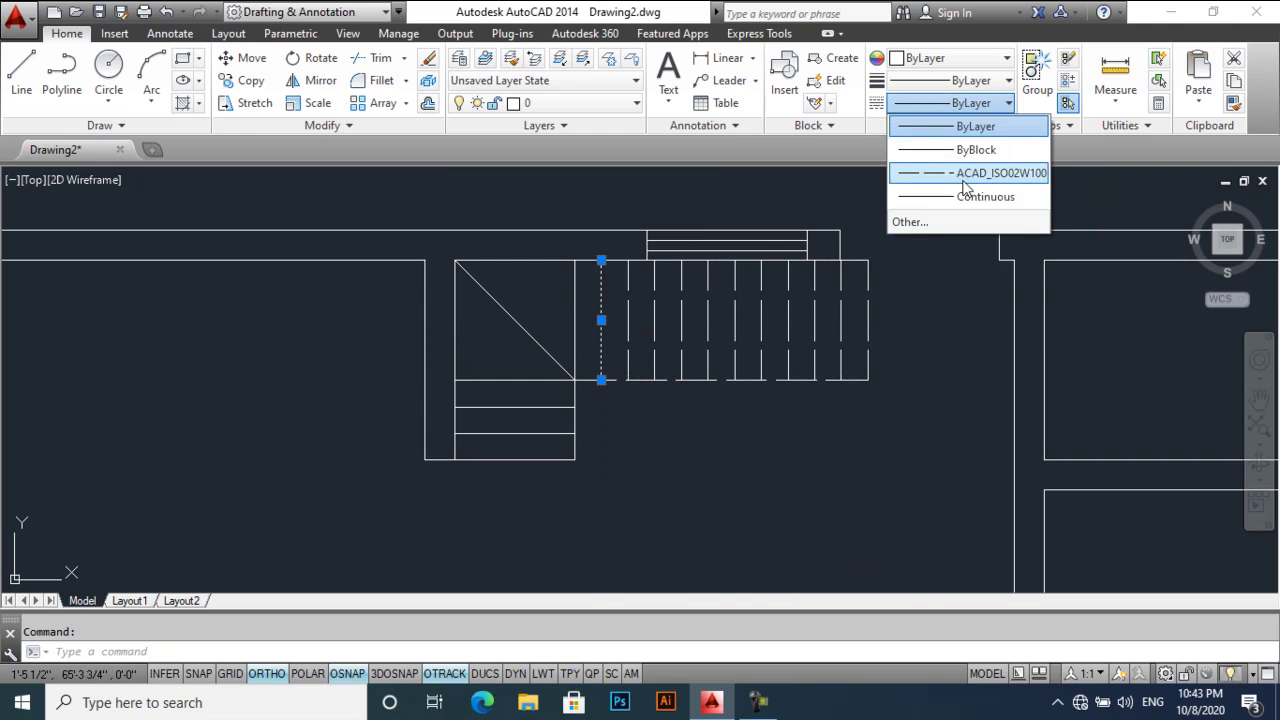
left_click(968, 173)
- Clear the selection, then pan and zoom around the furnished floor plan to review it
key("Escape")
scroll(800, 350, "down", 3)
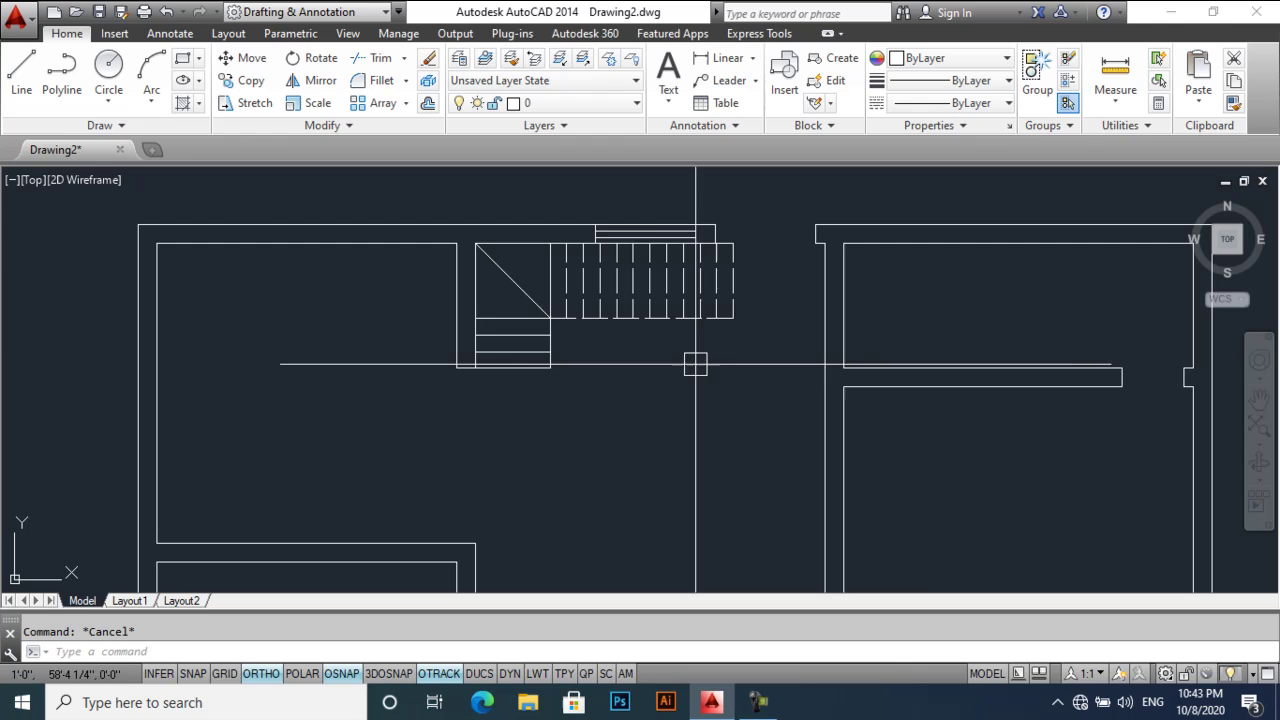
scroll(686, 380, "down", 2)
middle_click_drag(690, 263, 651, 314)
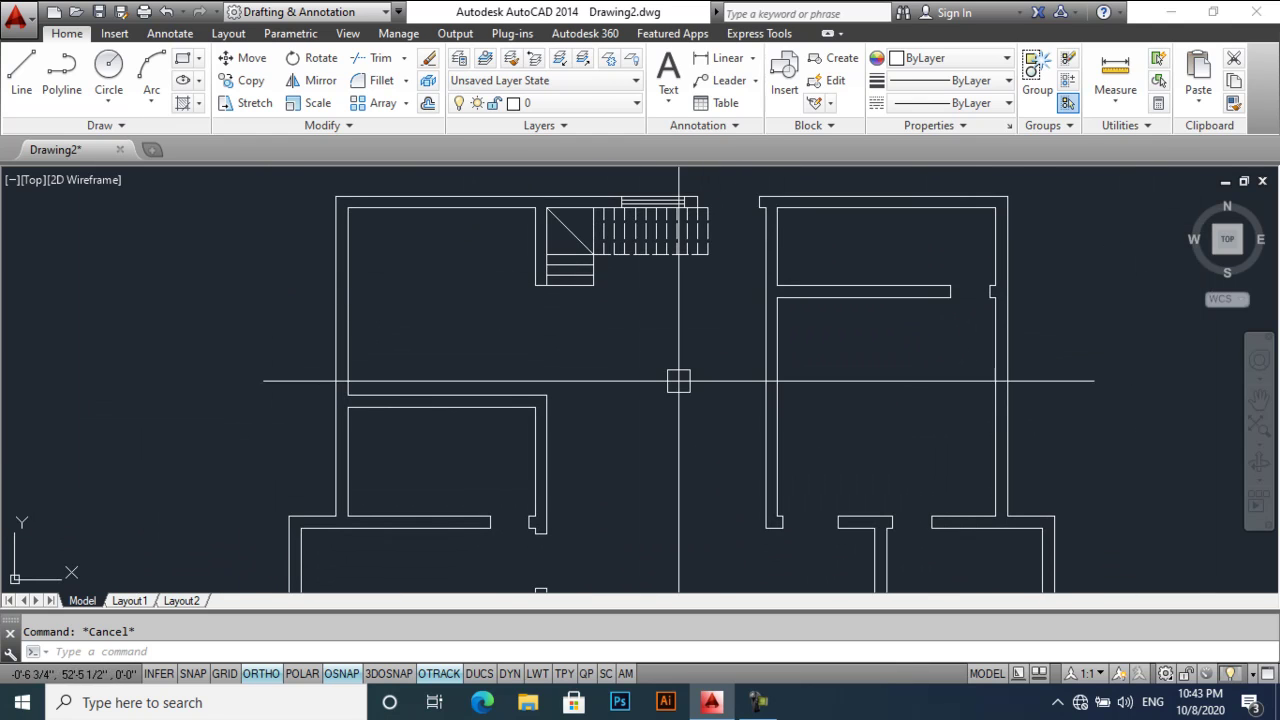
middle_click_drag(677, 380, 665, 311)
scroll(691, 469, "down", 1)
scroll(626, 411, "up", 1)
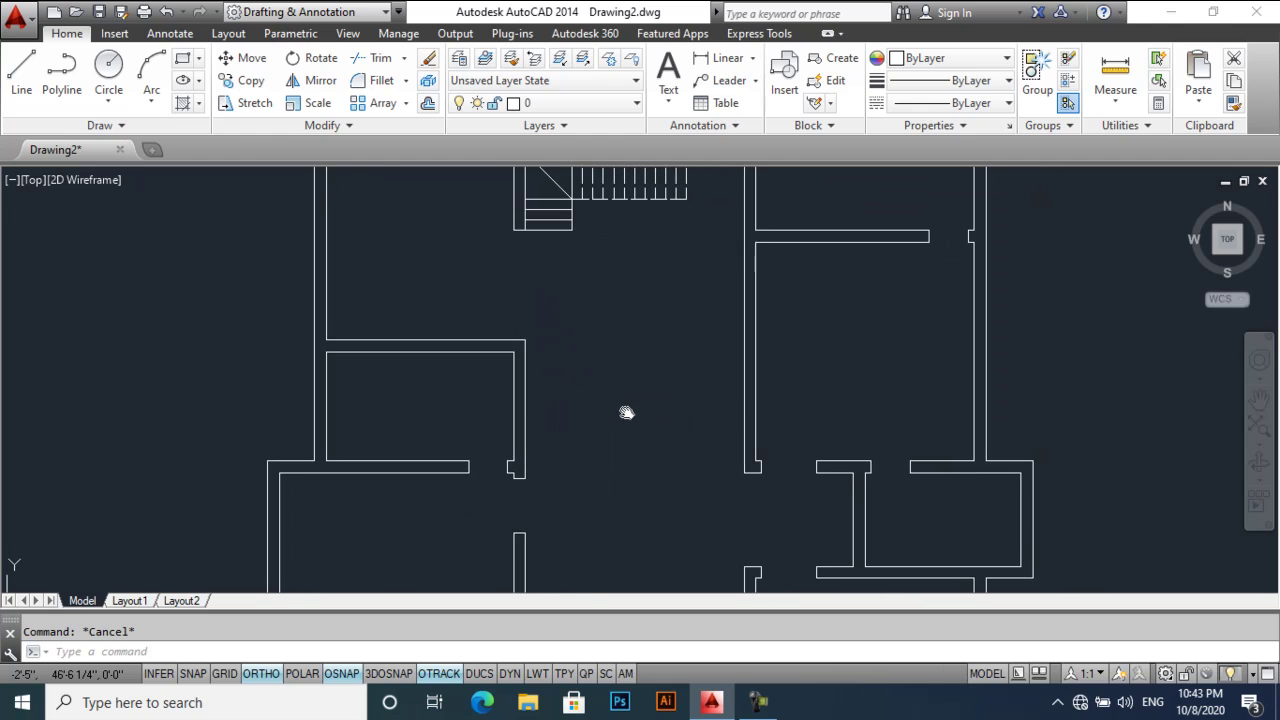
middle_click_drag(628, 411, 634, 278)
scroll(680, 330, "down", 2)
mouse_move(655, 354)
middle_mouse_down()
mouse_move(663, 457)
mouse_move(666, 371)
middle_mouse_up()
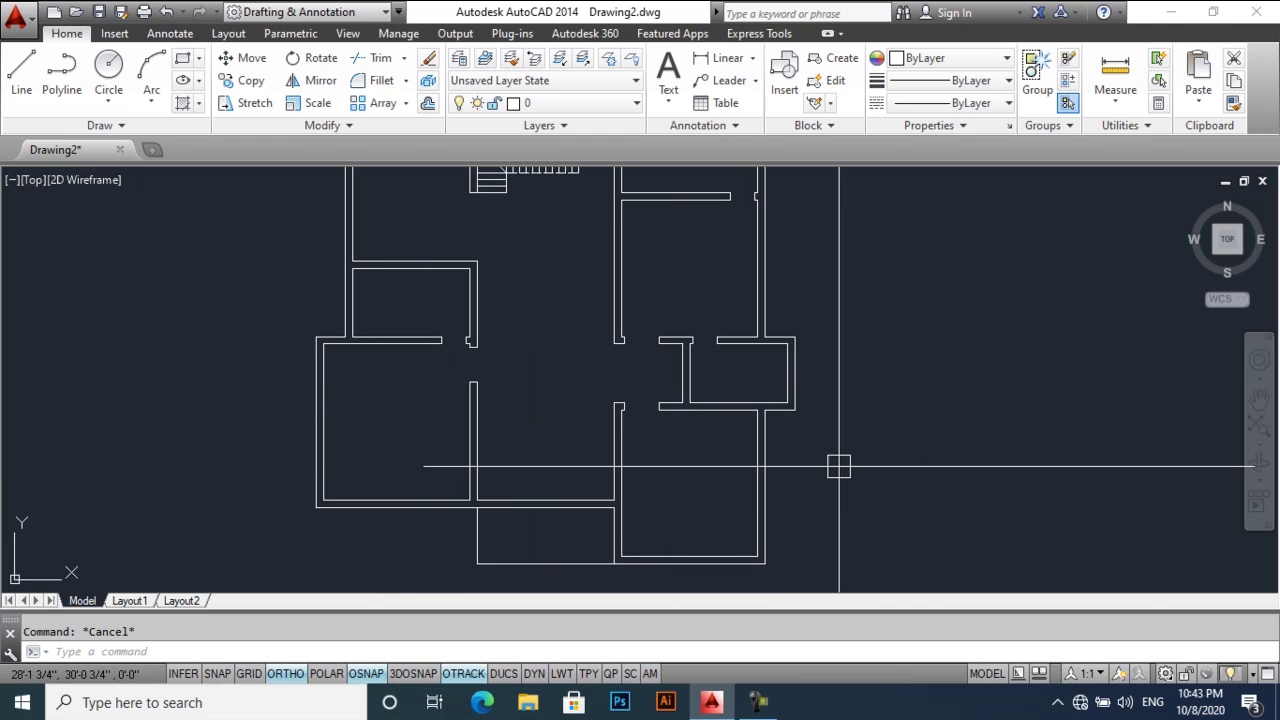
middle_click_drag(837, 466, 840, 430)
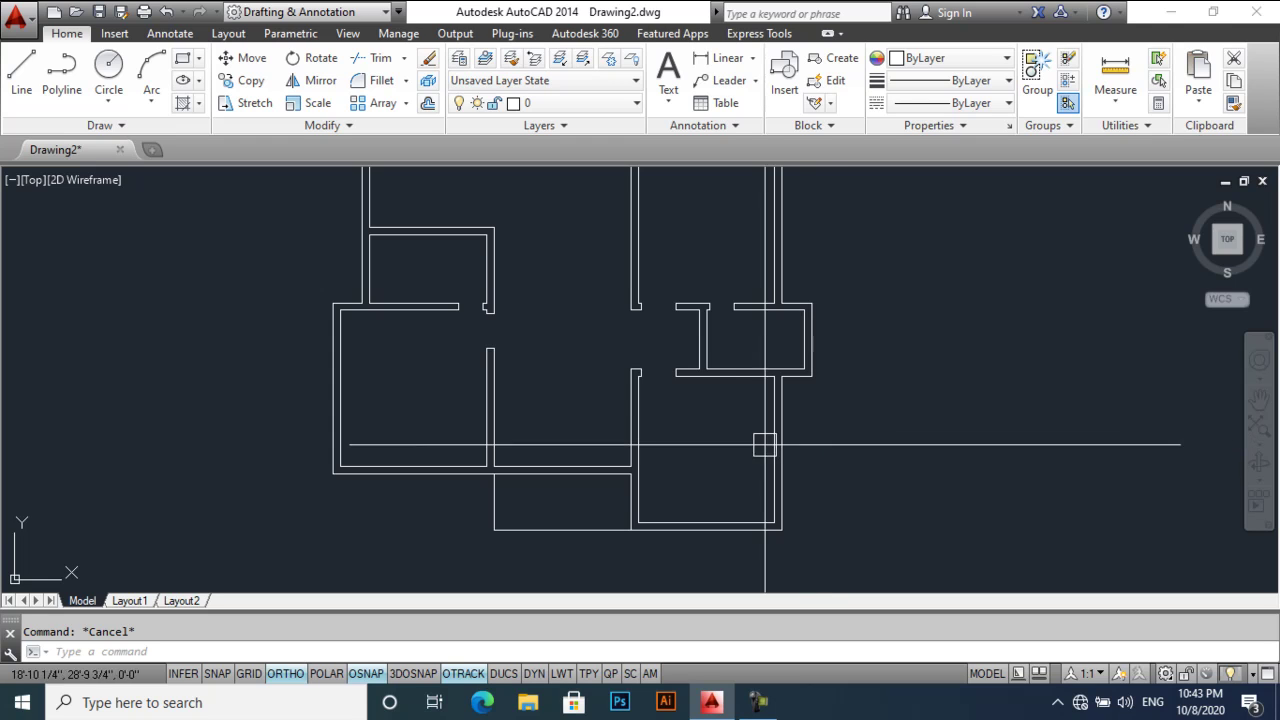
scroll(764, 440, "down", 3)
scroll(750, 428, "up", 2)
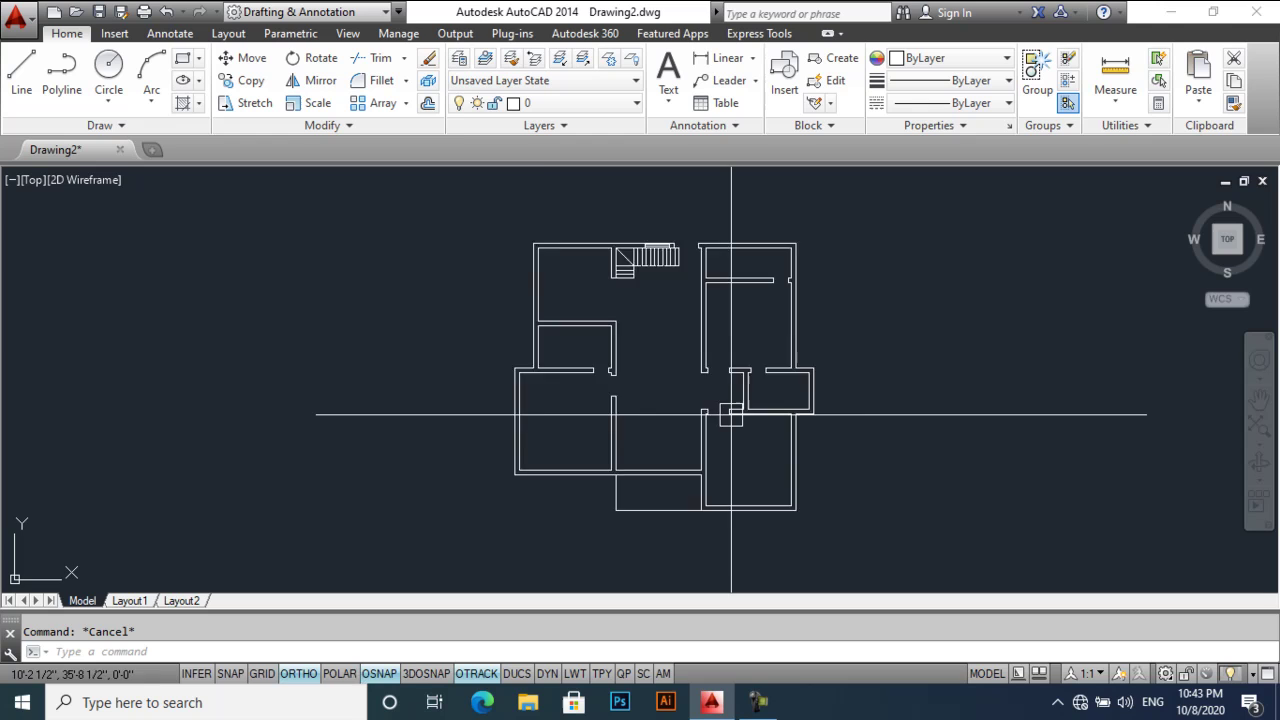
middle_click_drag(729, 414, 720, 448)
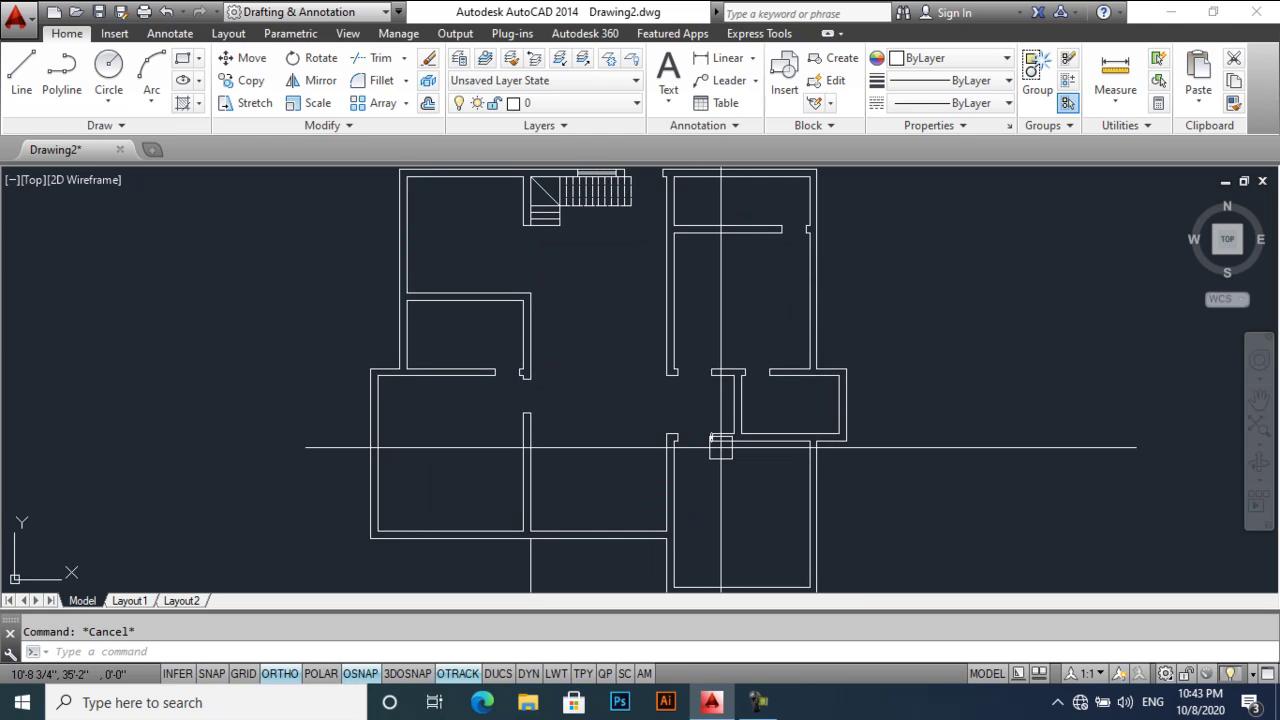
left_click(760, 700)
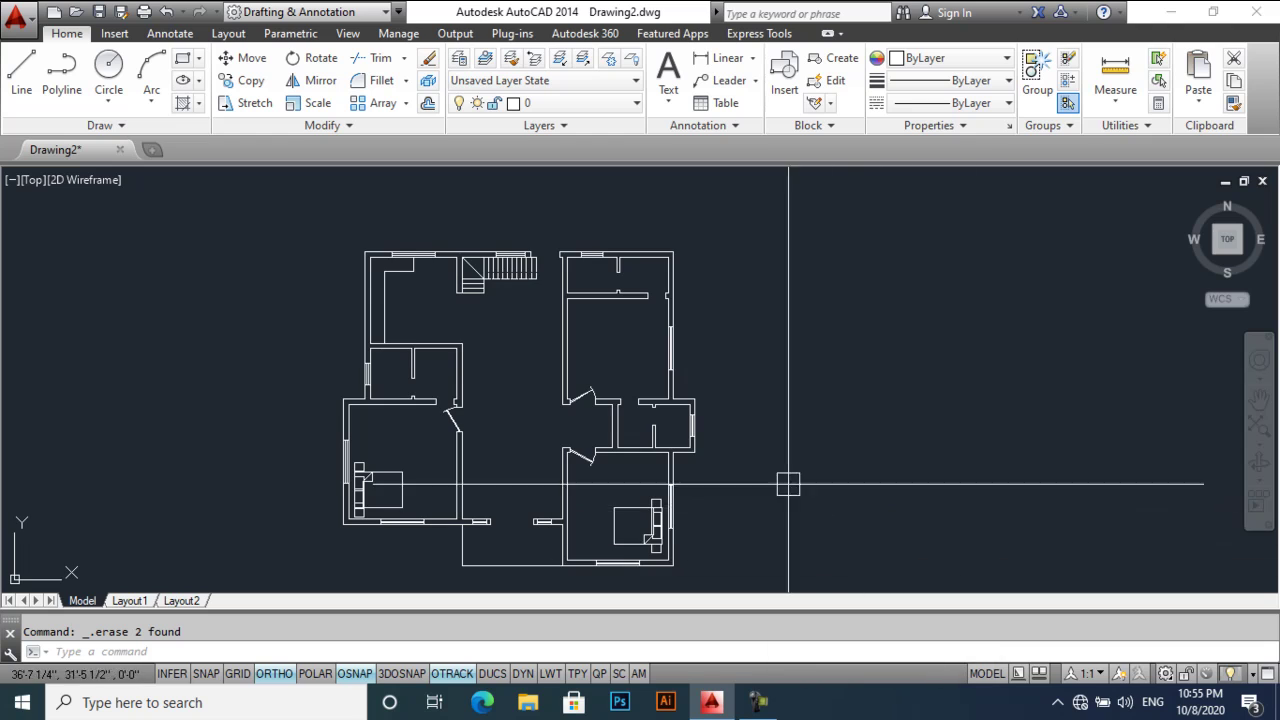
scroll(700, 400, "up", 3)
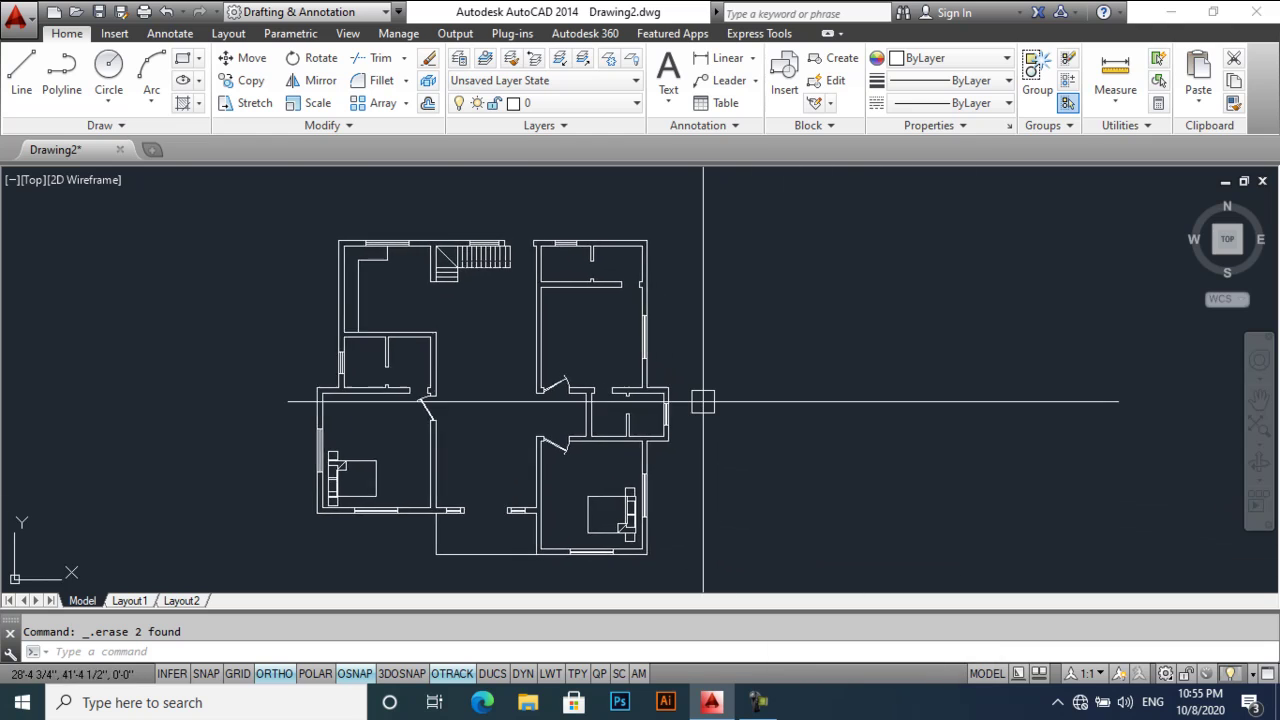
scroll(800, 380, "down", 3)
scroll(797, 383, "up", 3)
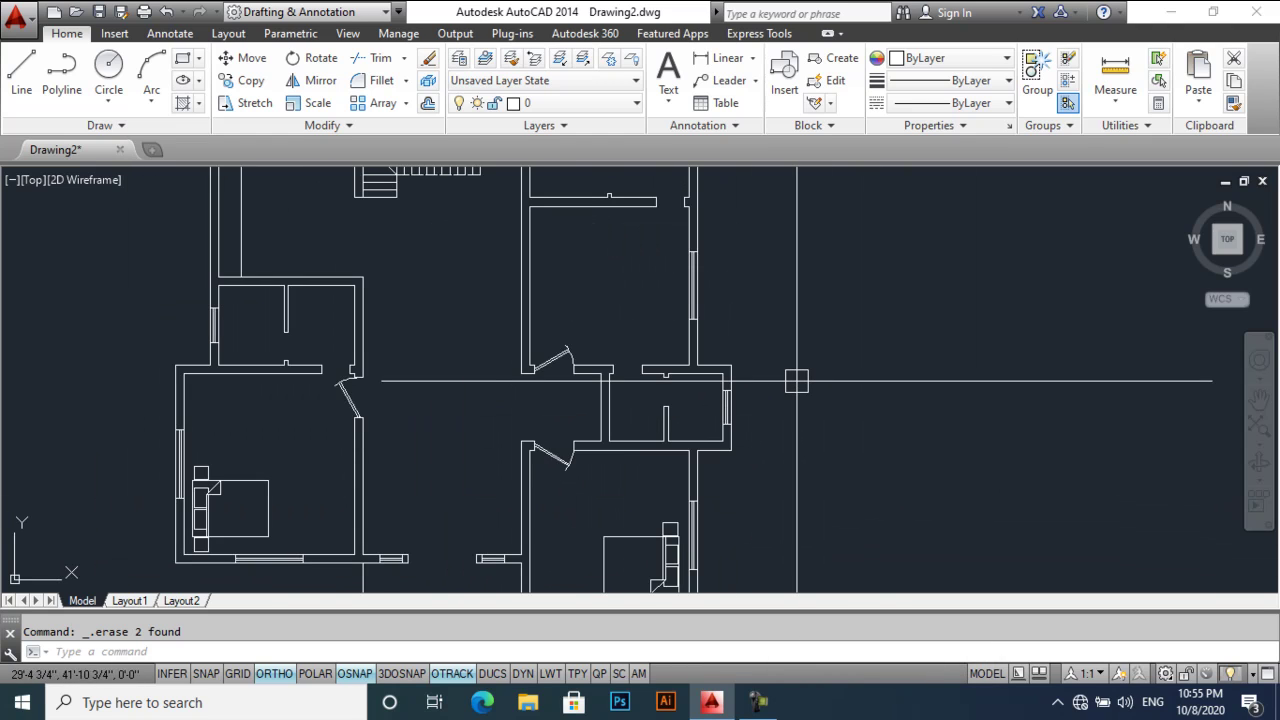
scroll(796, 380, "down", 3)
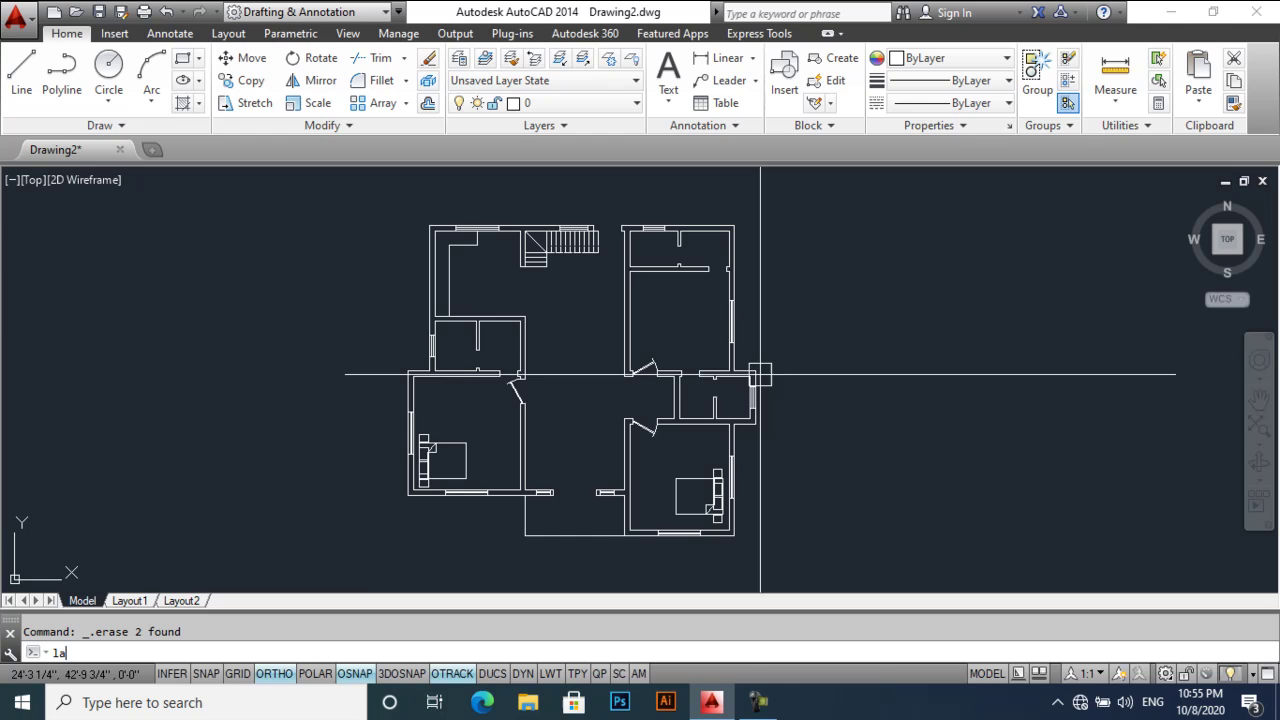
- Add new layers named walls, windows, doors, text and dimension in the Layer Properties Manager
key("Return")
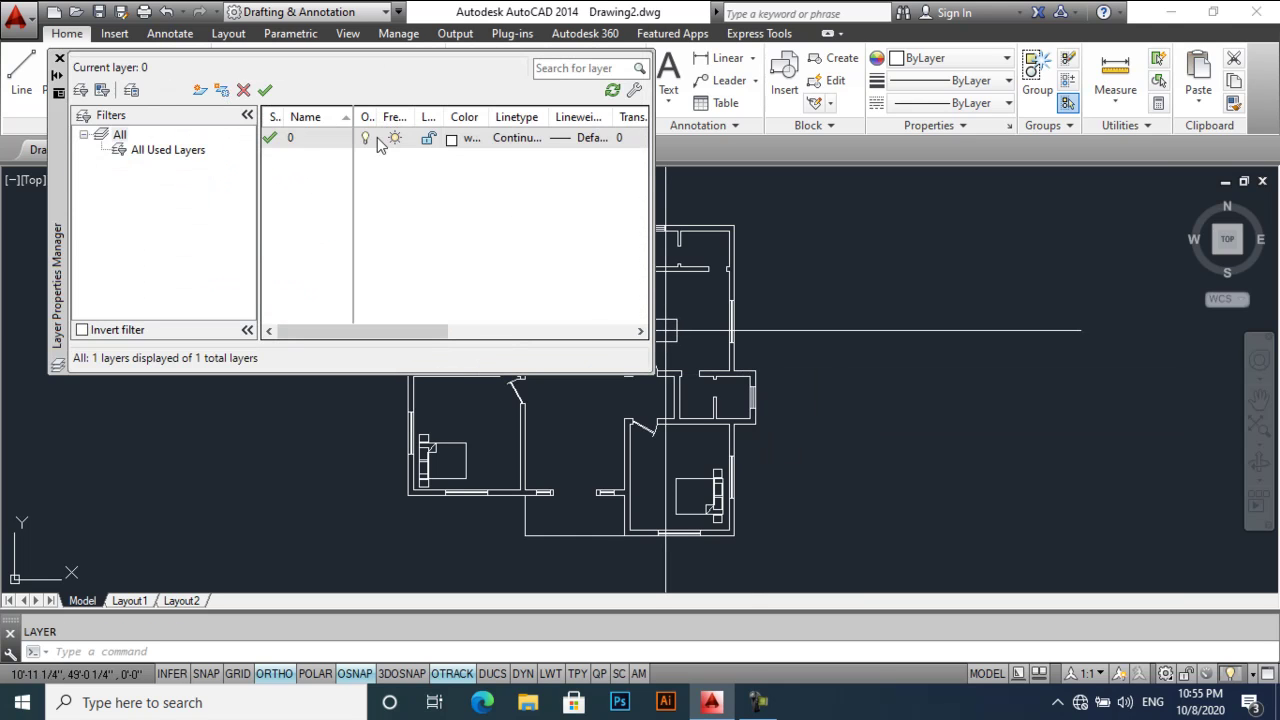
key("alt+n")
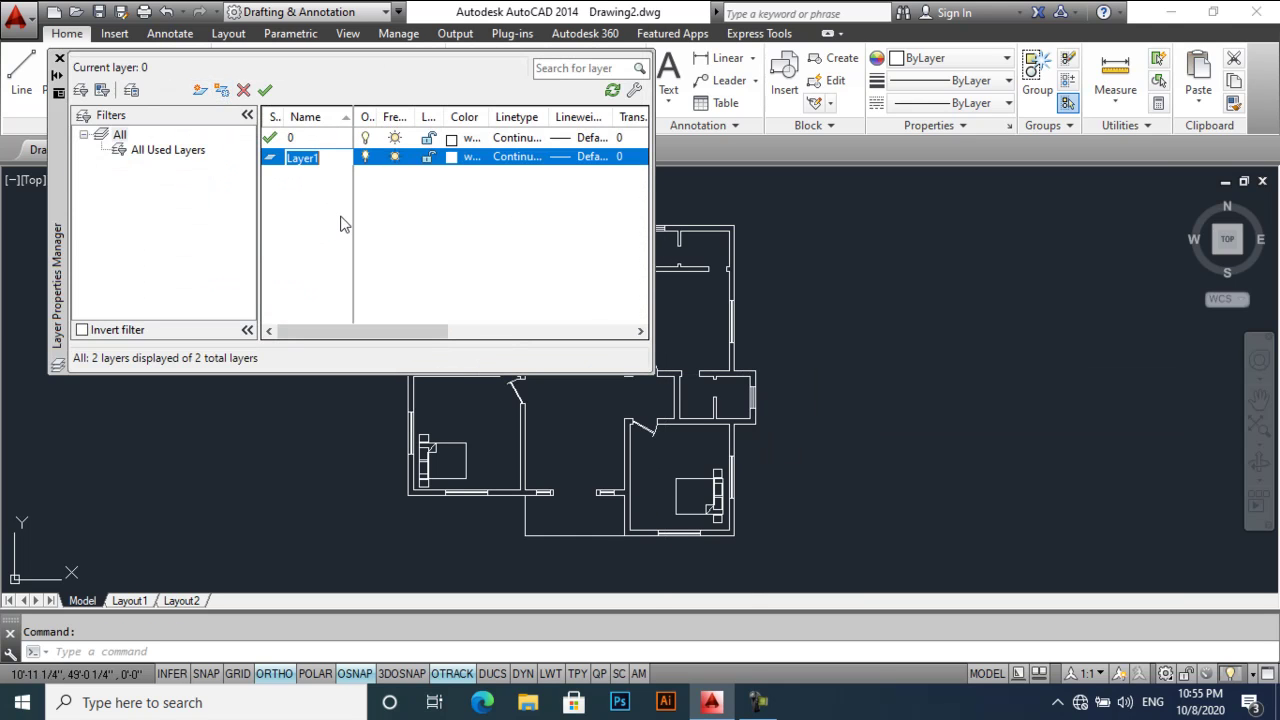
type("walls")
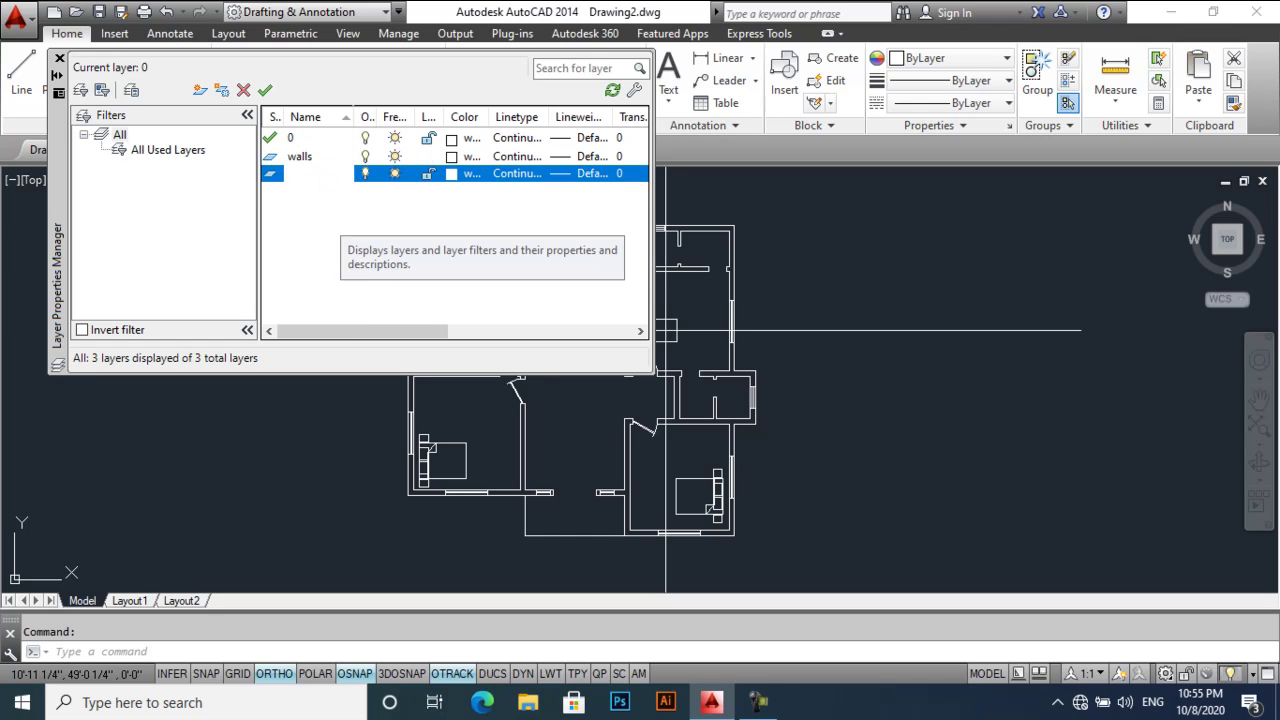
key("alt+n")
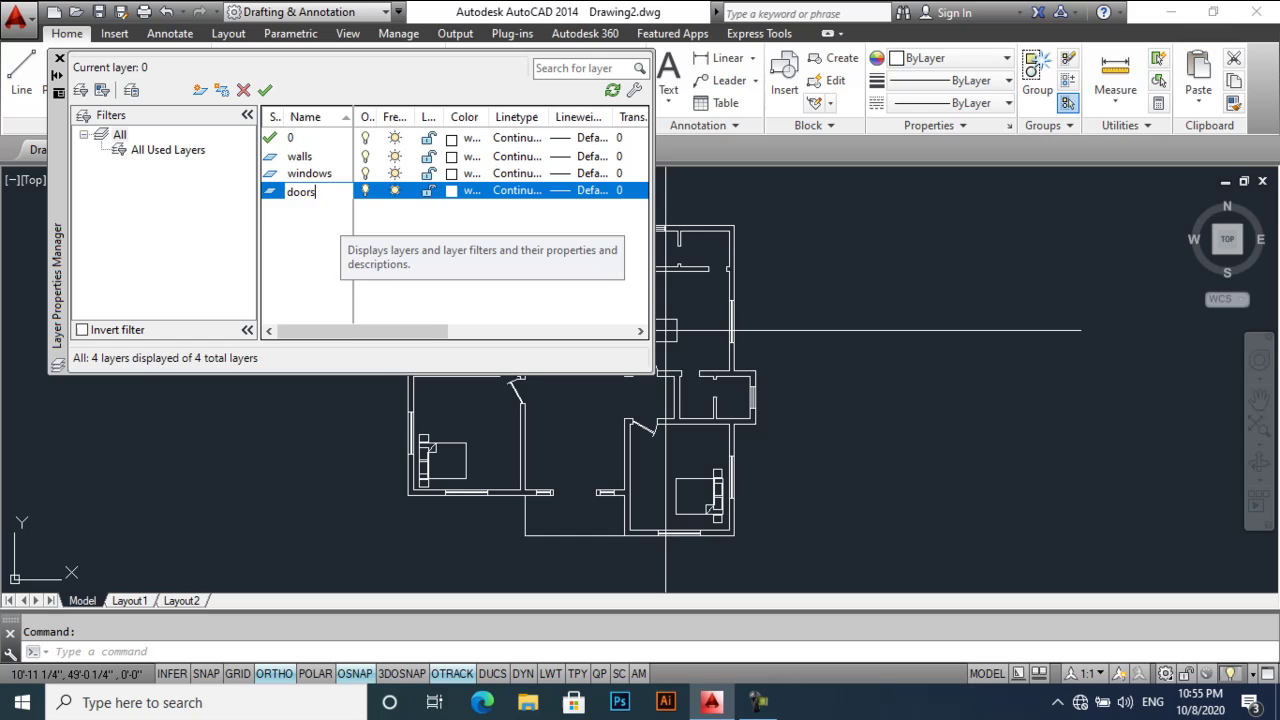
key("alt+n")
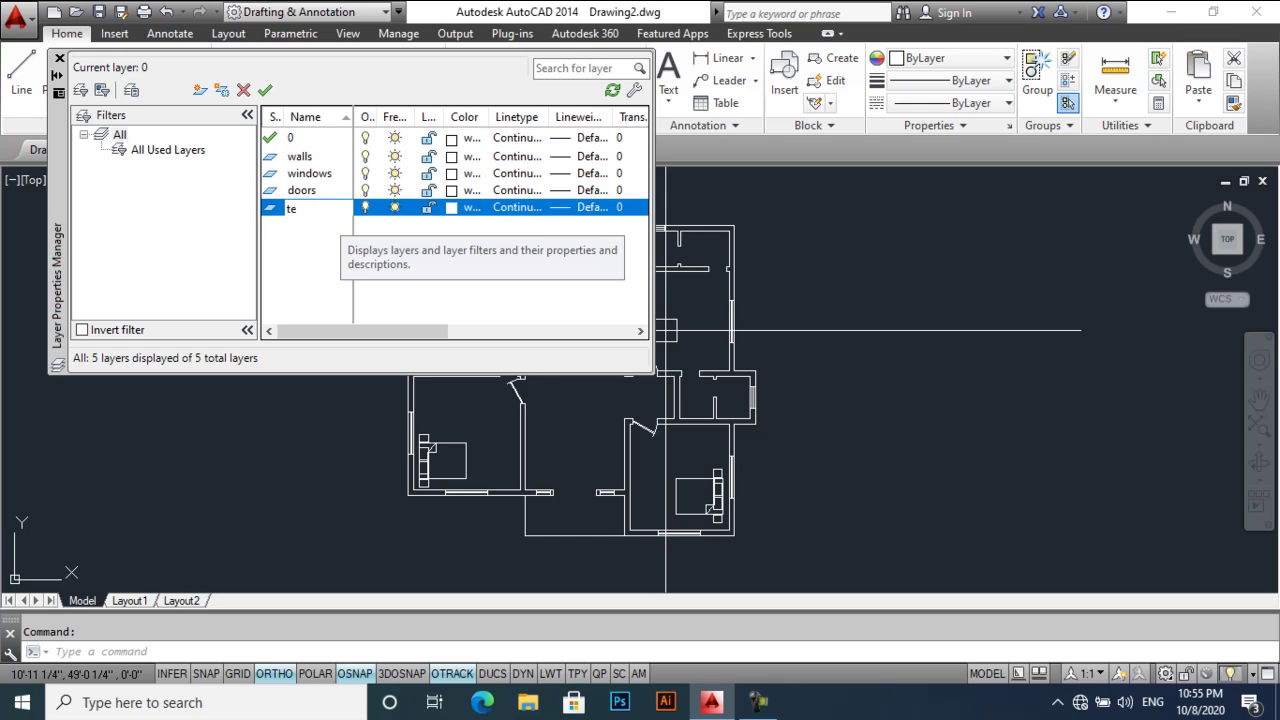
type("dimension")
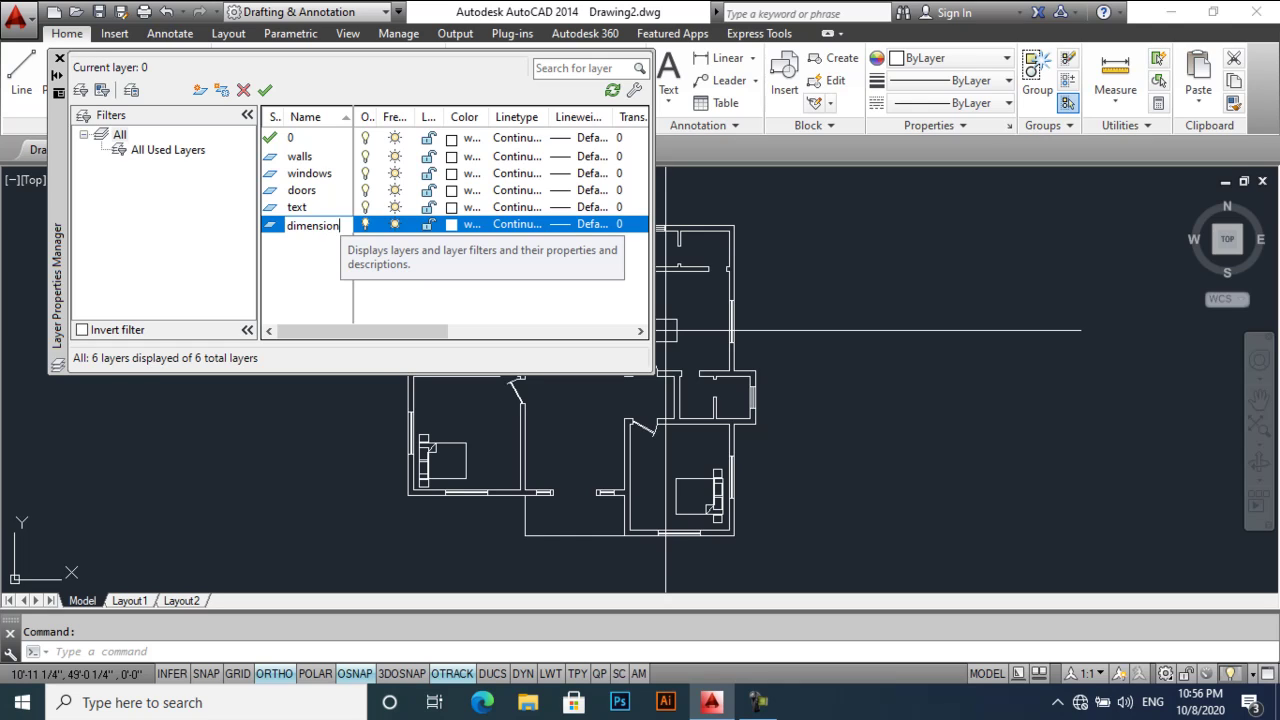
key("Return")
- Colour the walls layer olive 52, windows blue 150 and doors brown 44
left_click(455, 157)
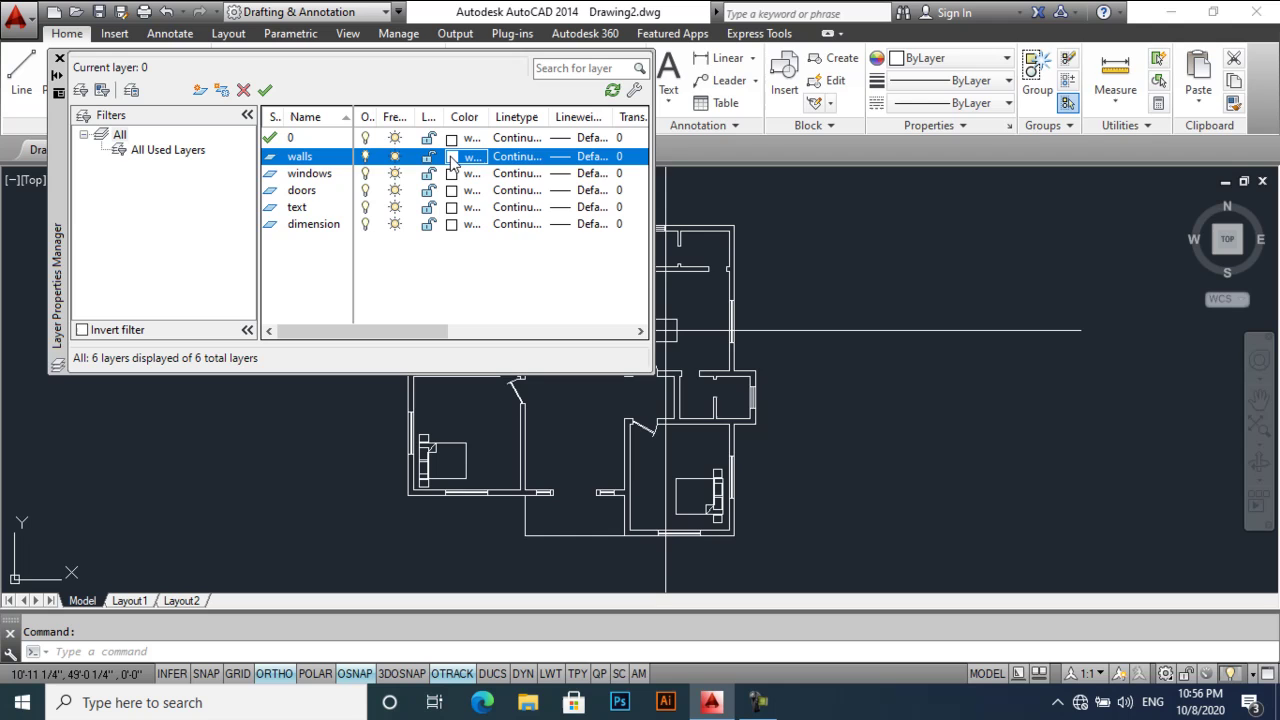
left_click(543, 283)
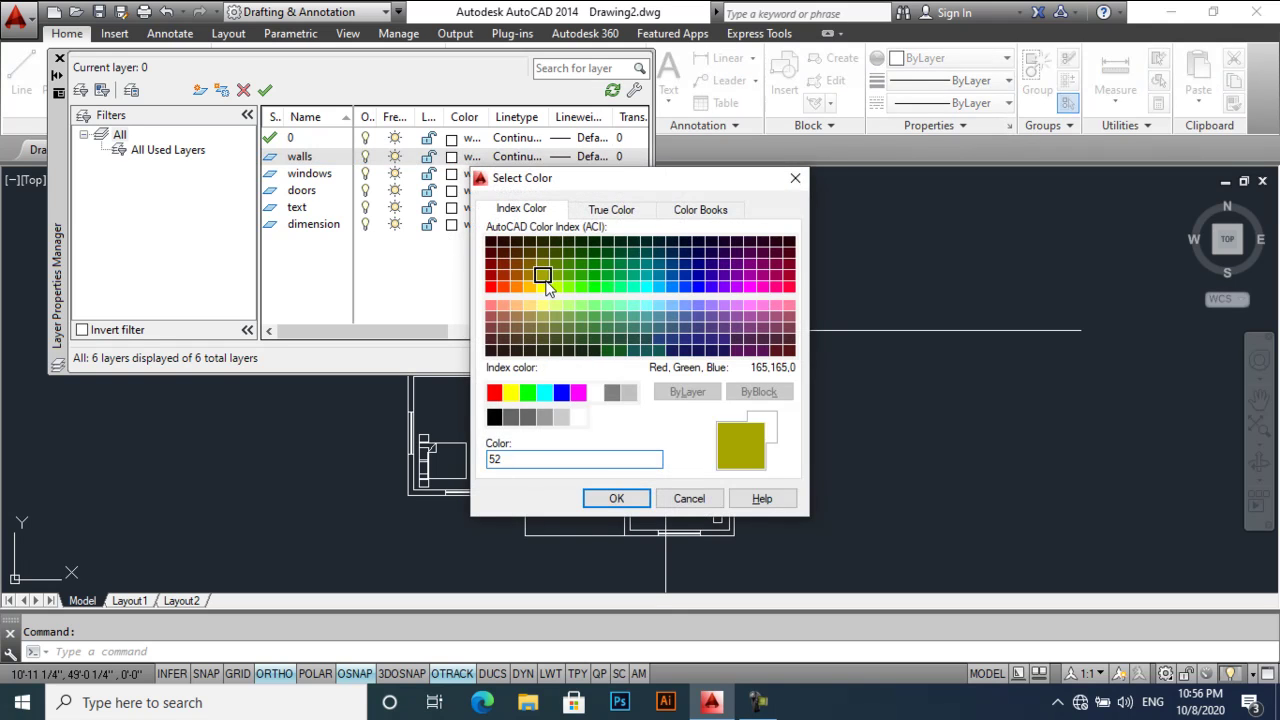
left_click(618, 497)
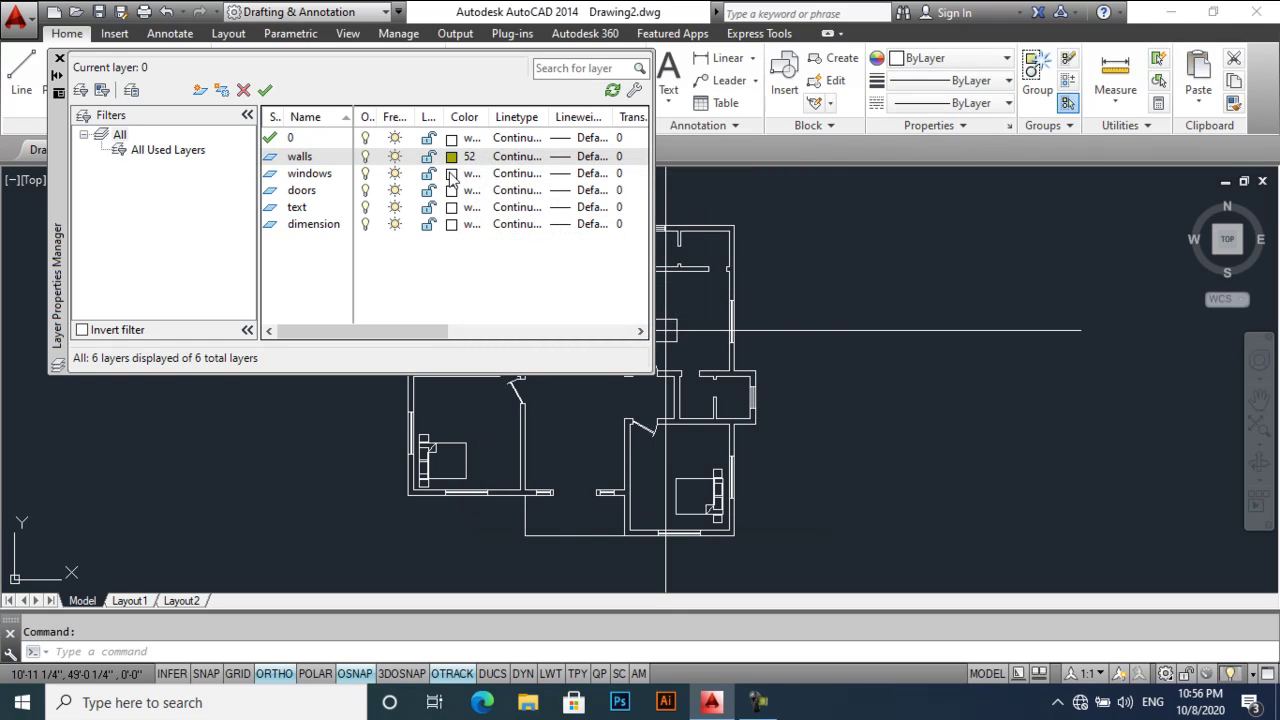
left_click(452, 174)
left_click(672, 287)
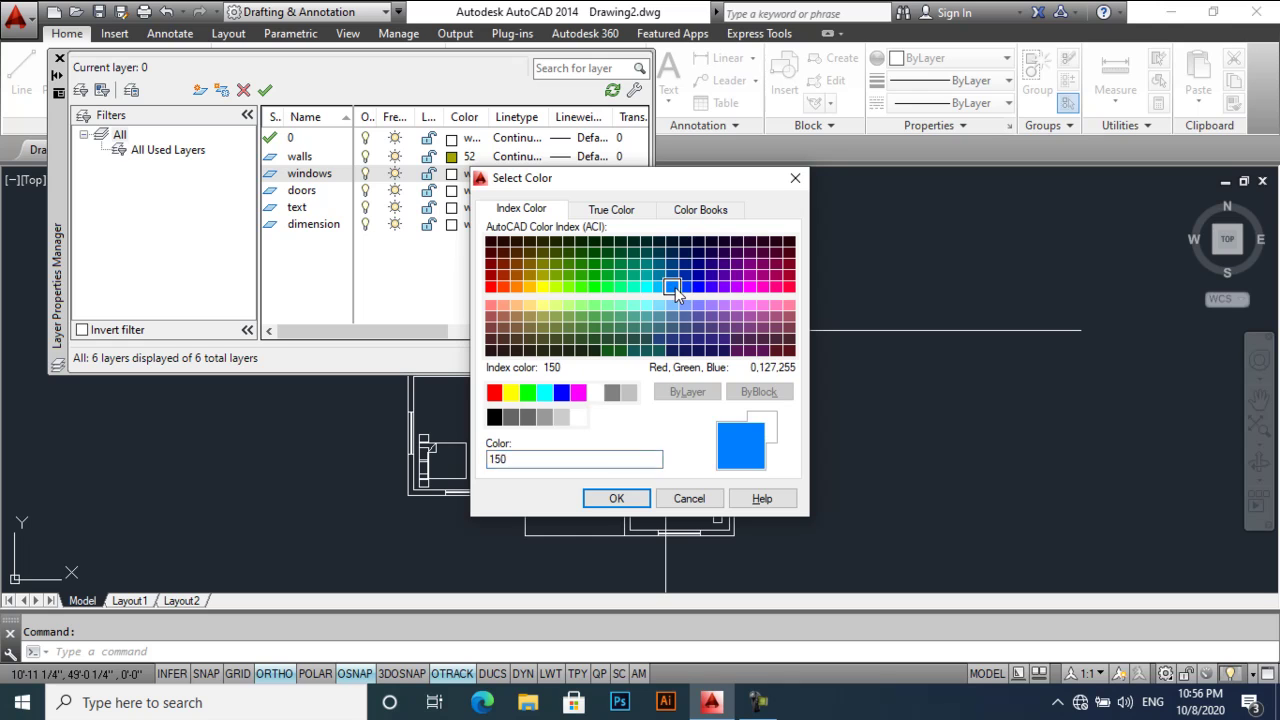
left_click(617, 498)
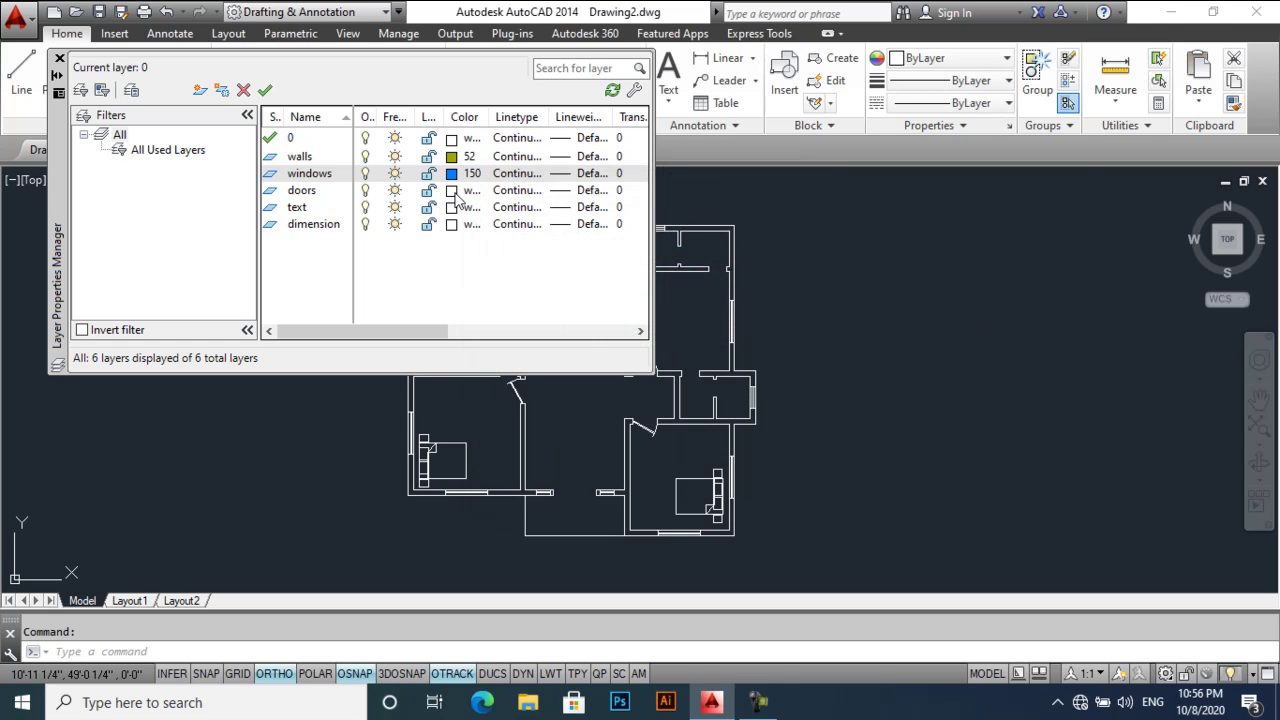
left_click(458, 190)
left_click(525, 270)
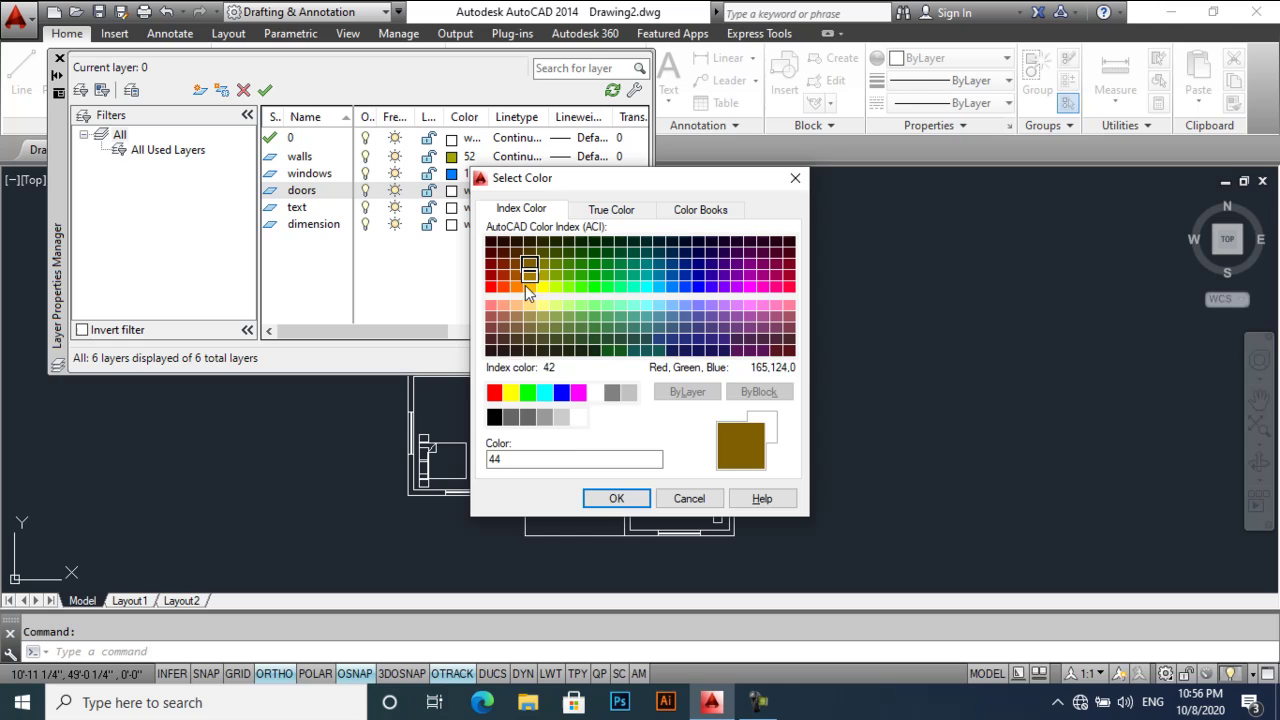
left_click(617, 498)
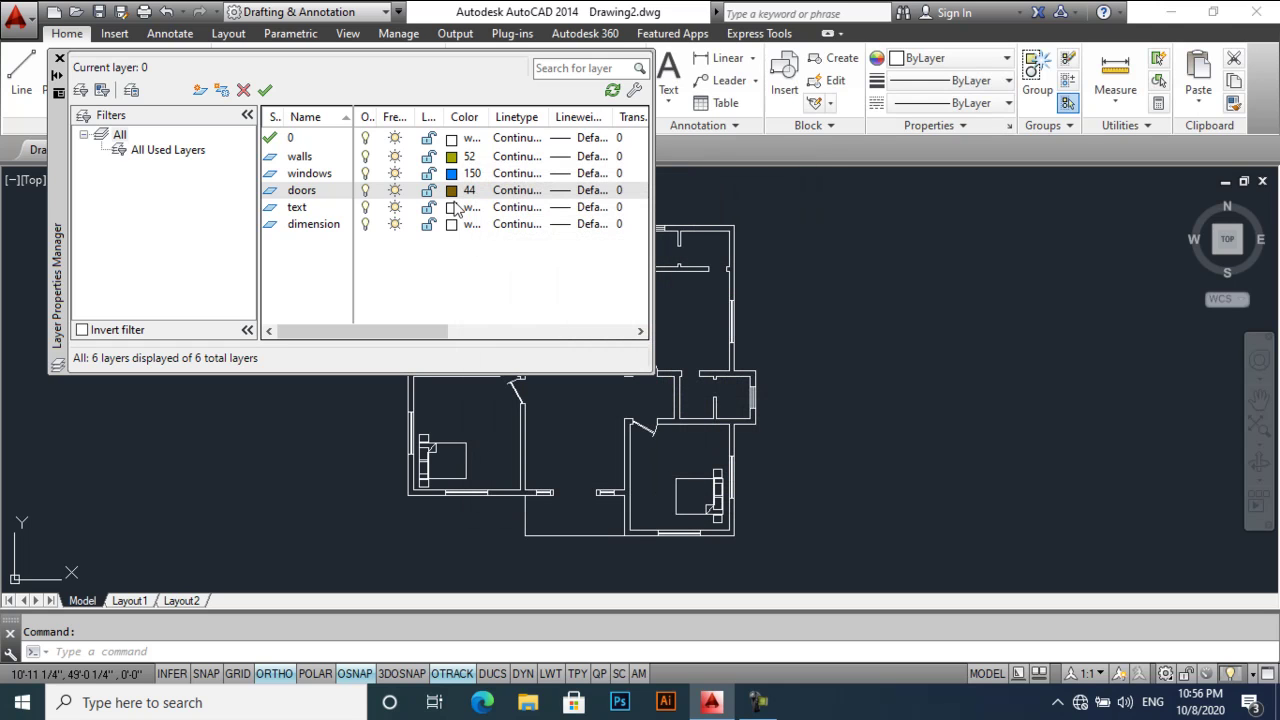
- Colour the text layer red 10 and the dimension layer purple 202, then close the manager
left_click(455, 207)
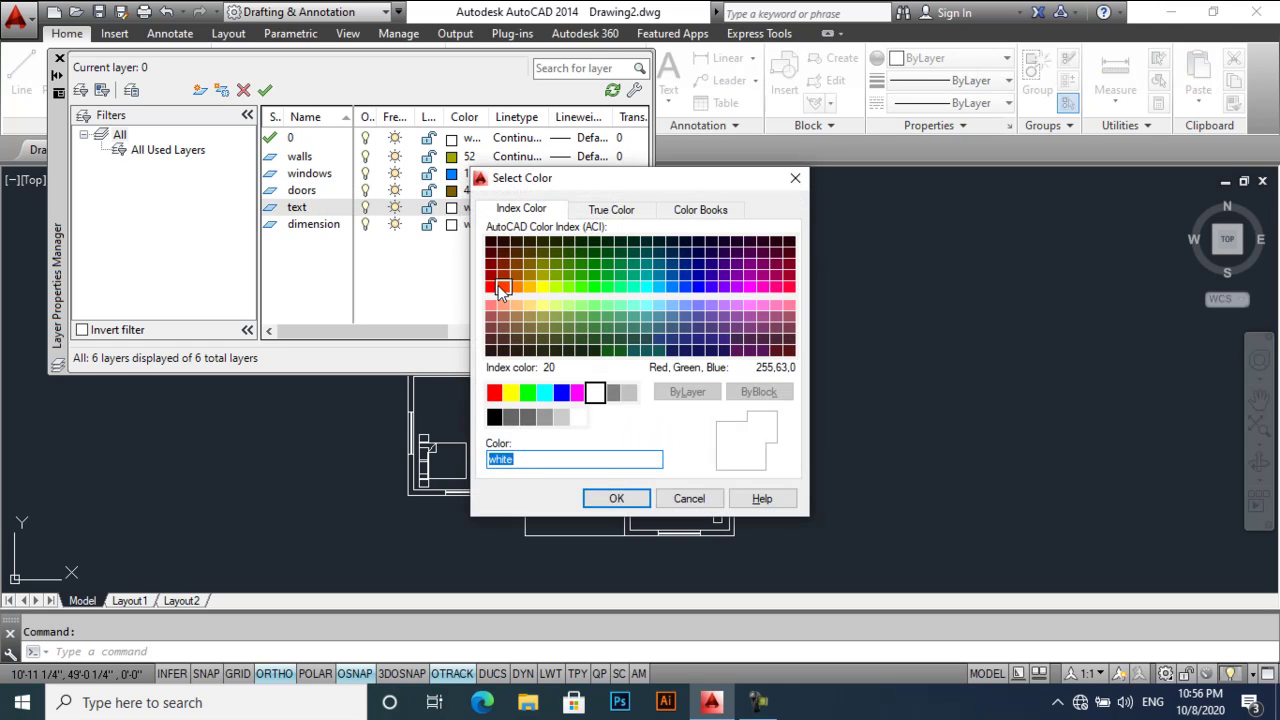
left_click(491, 288)
key("Return")
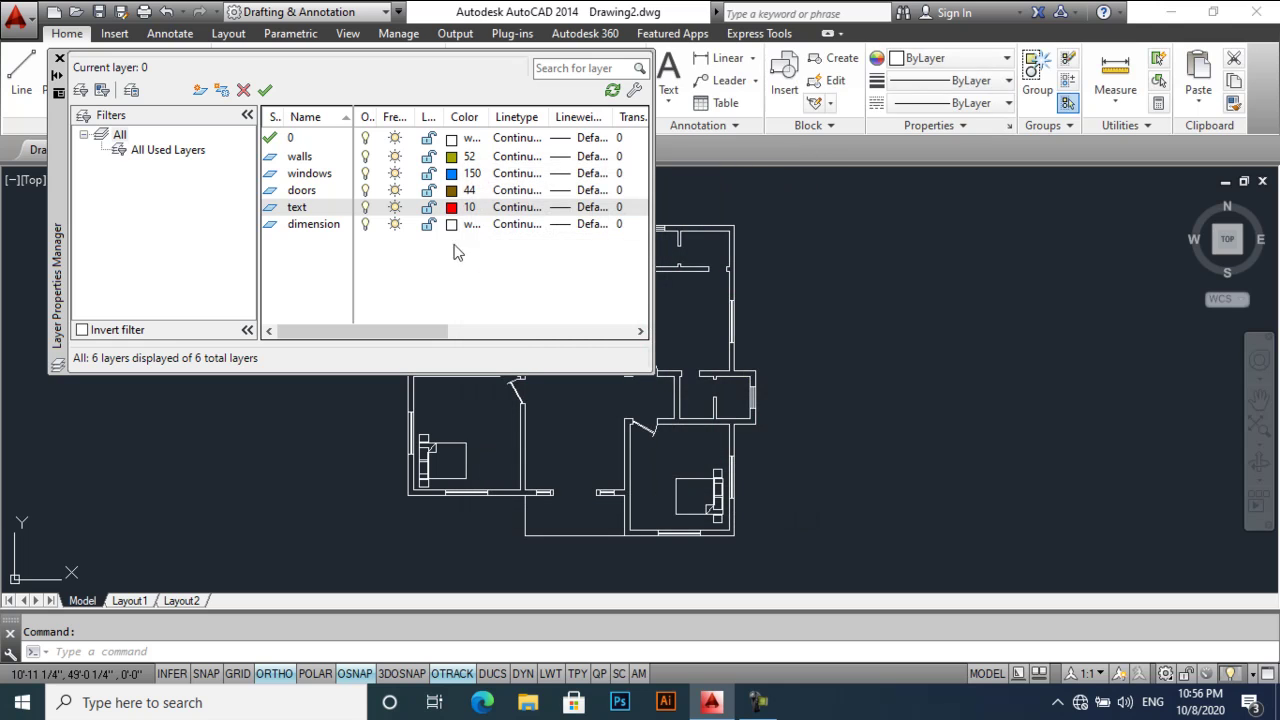
left_click(455, 224)
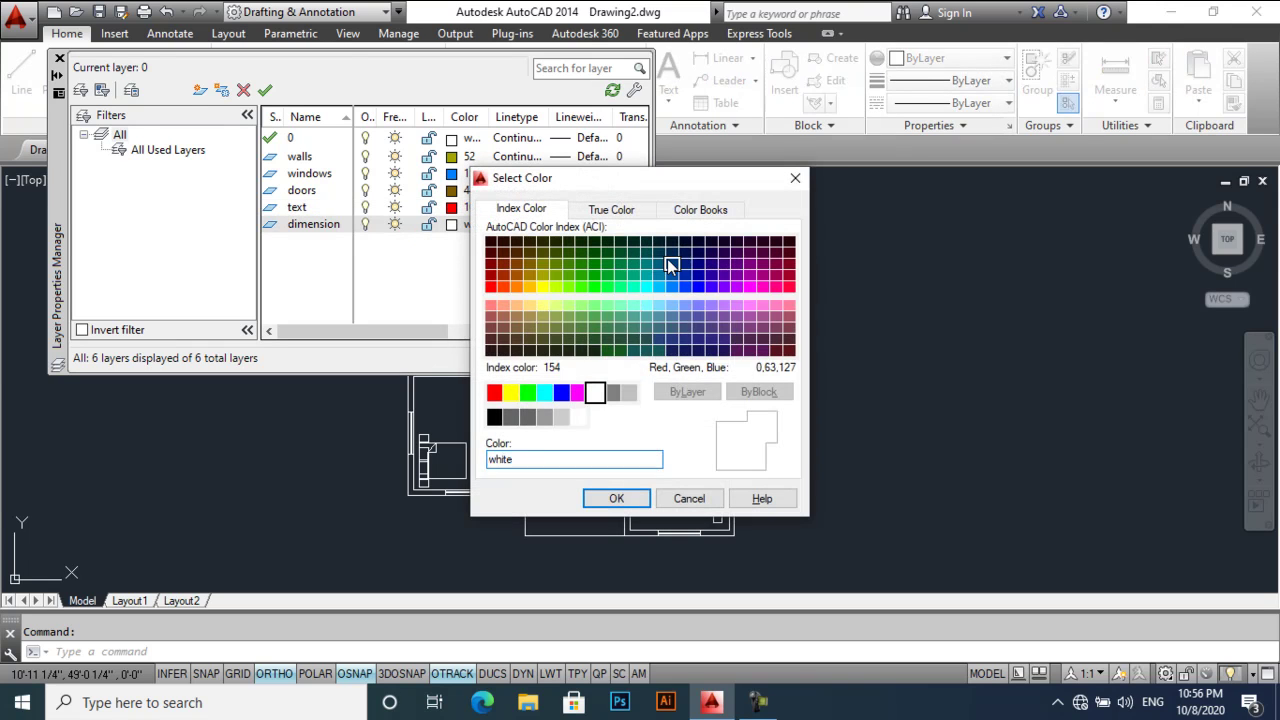
left_click(671, 263)
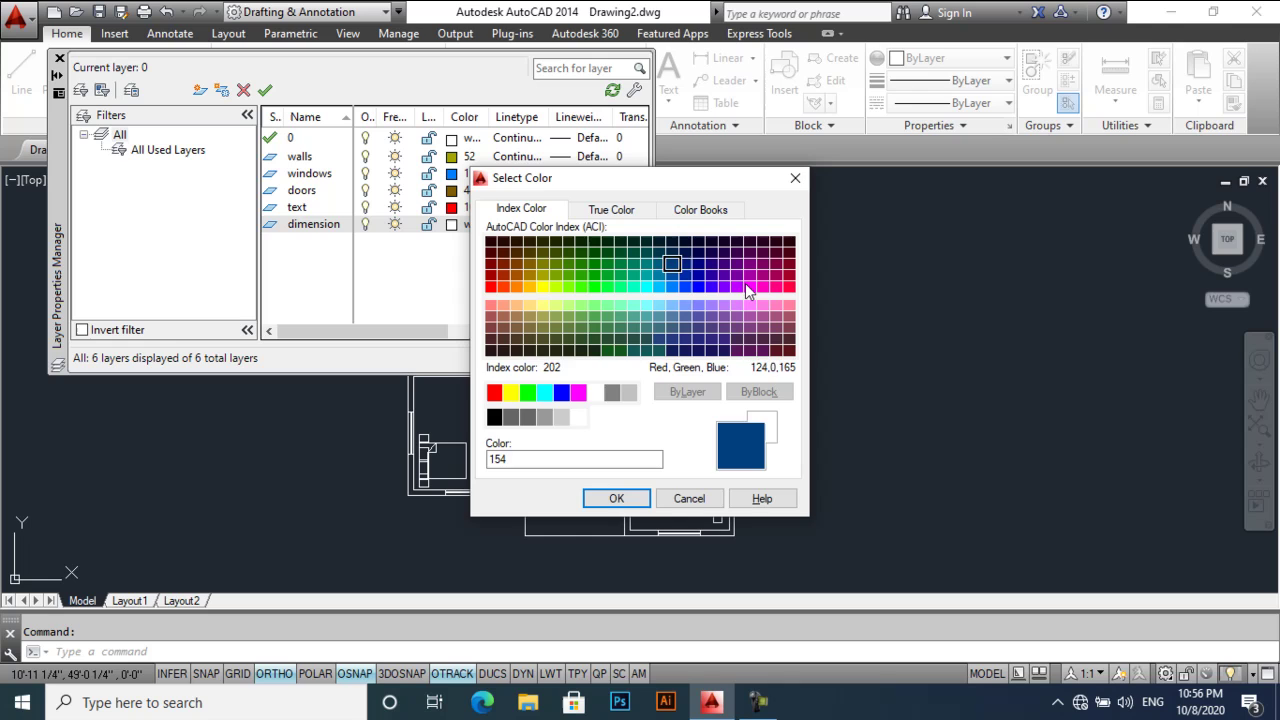
left_click(630, 503)
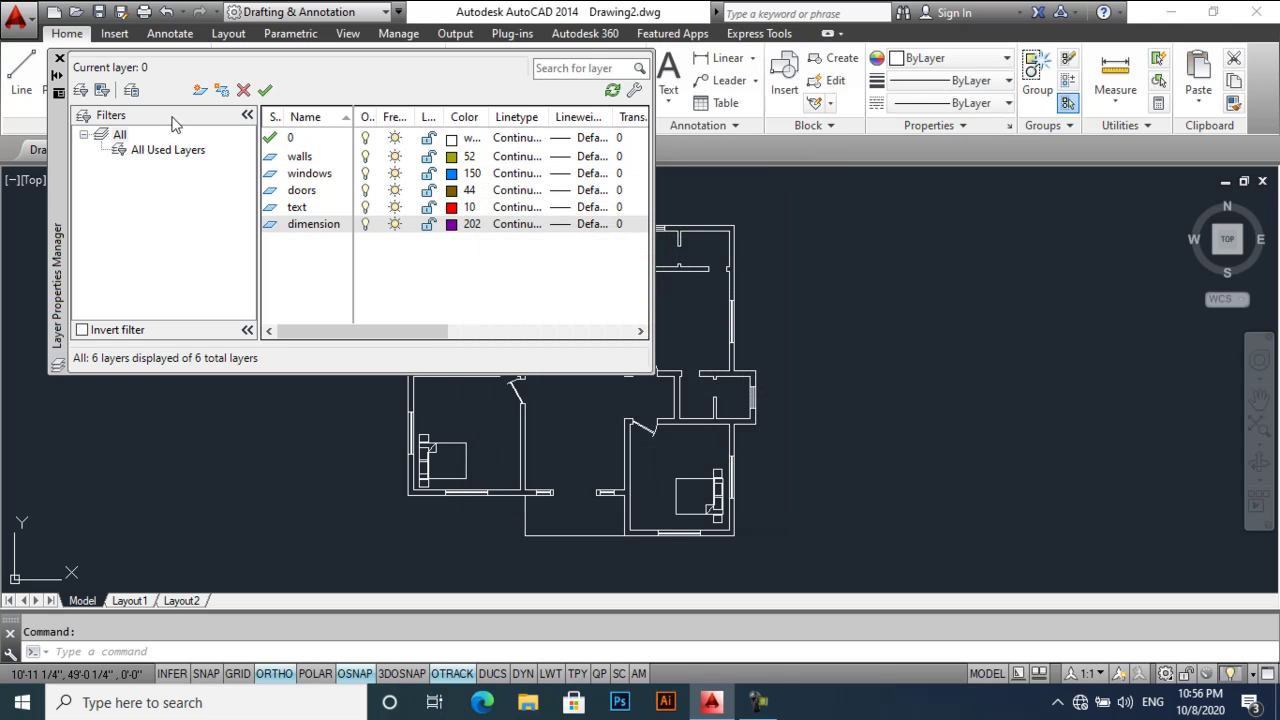
left_click(58, 58)
scroll(487, 229, "up", 2)
left_click(487, 222)
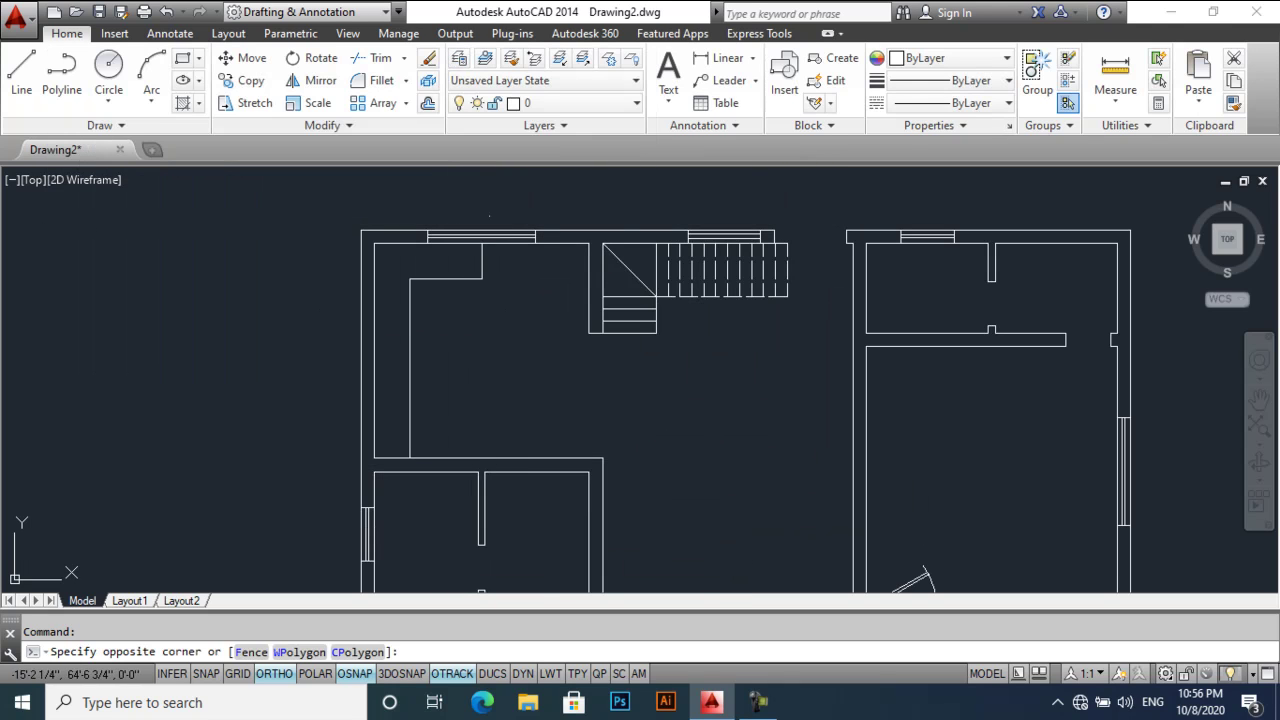
left_click(487, 229)
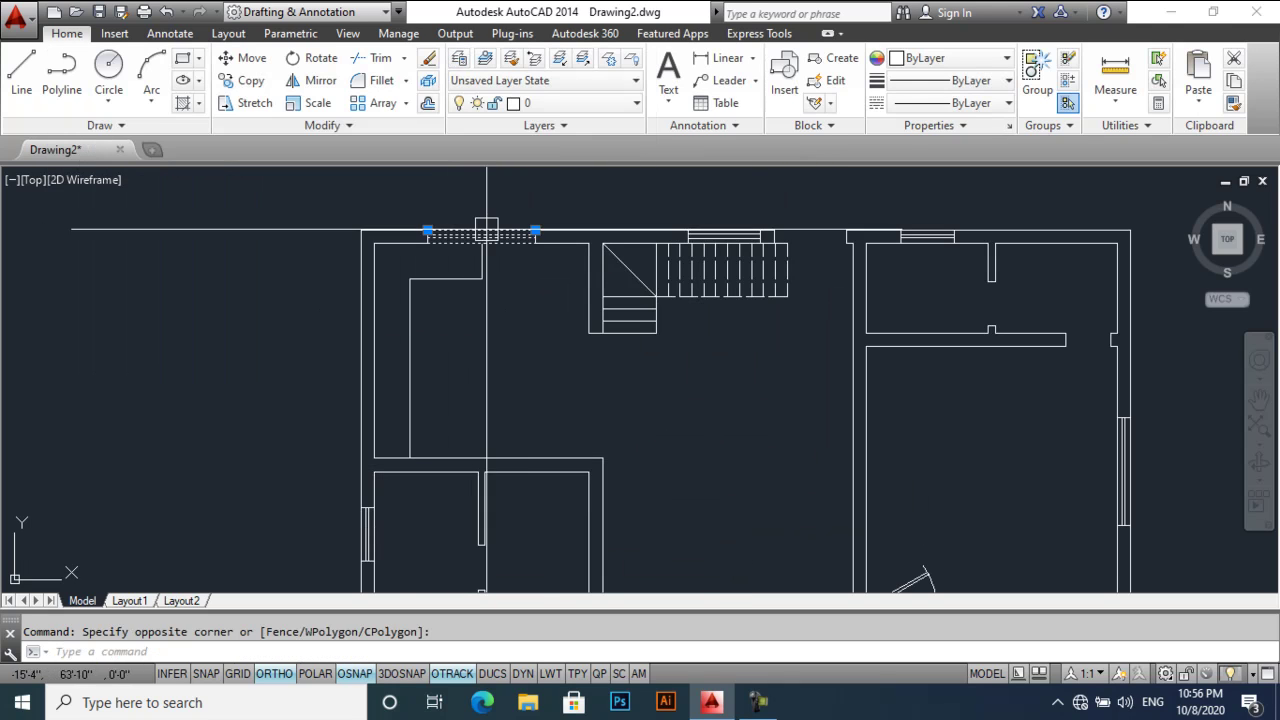
left_click(545, 103)
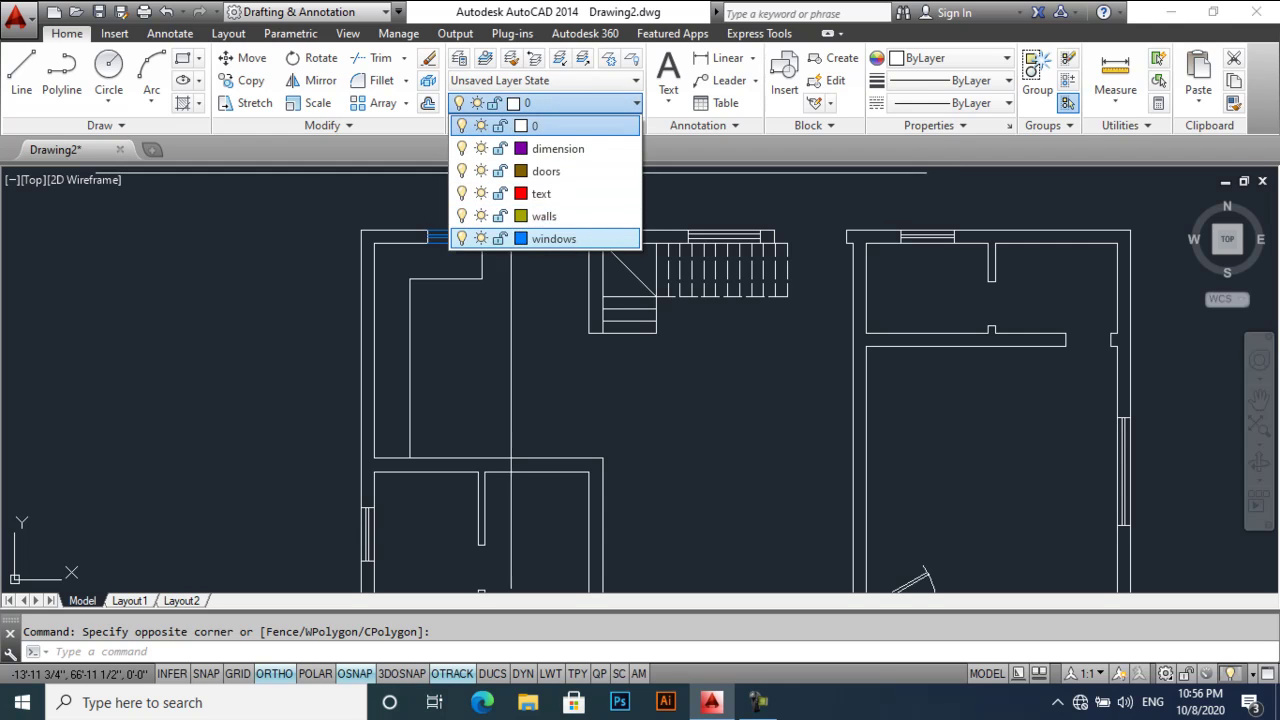
left_click(575, 238)
key("Escape")
left_click(522, 237)
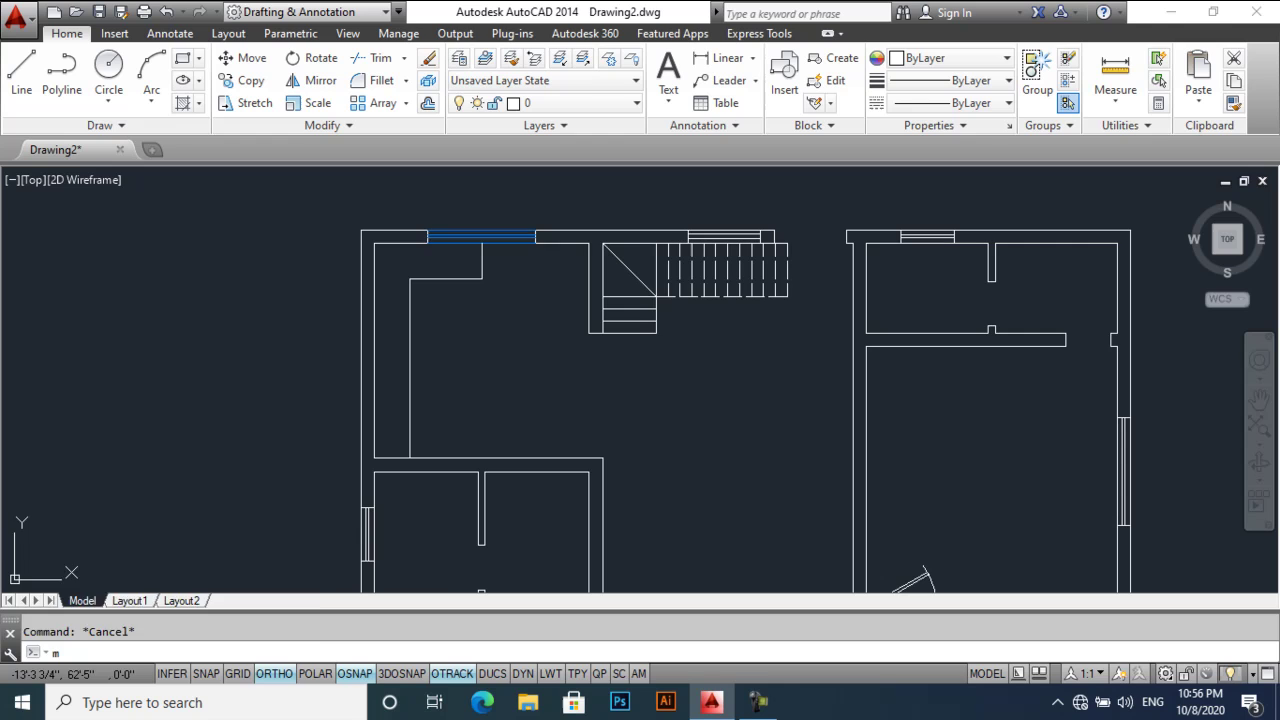
type("Ma")
left_click(508, 237)
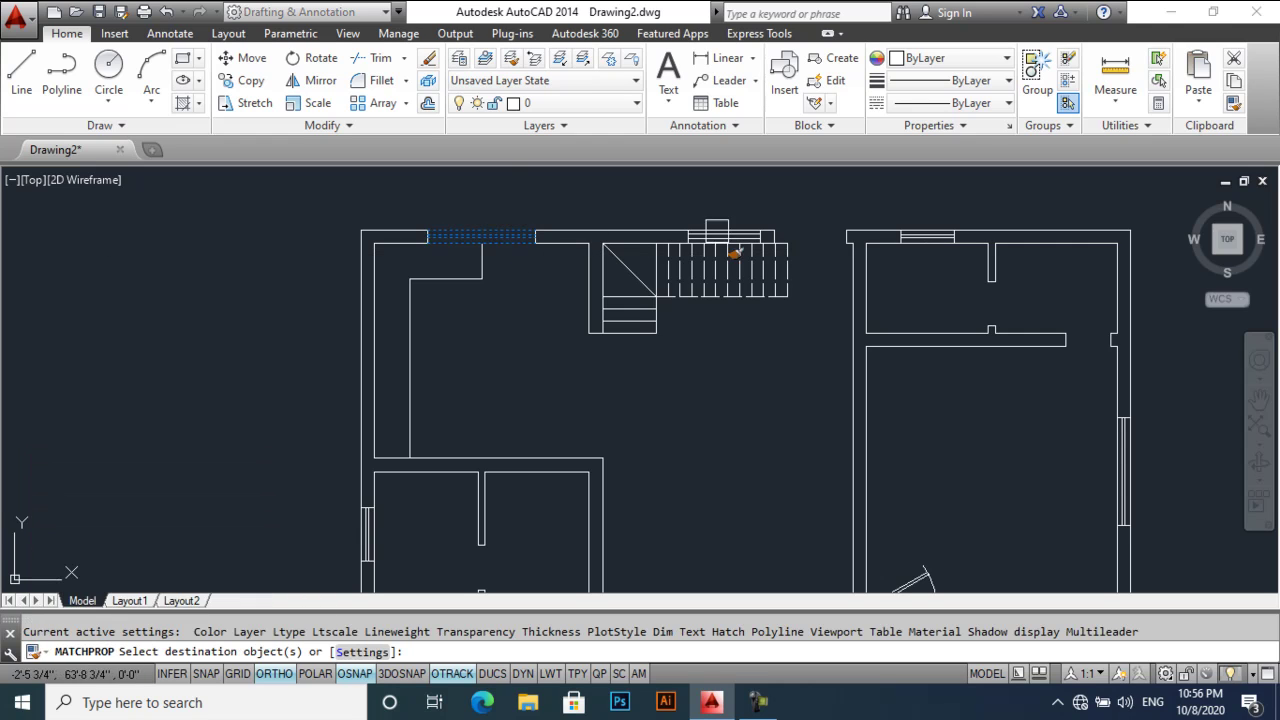
scroll(764, 242, "up", 3)
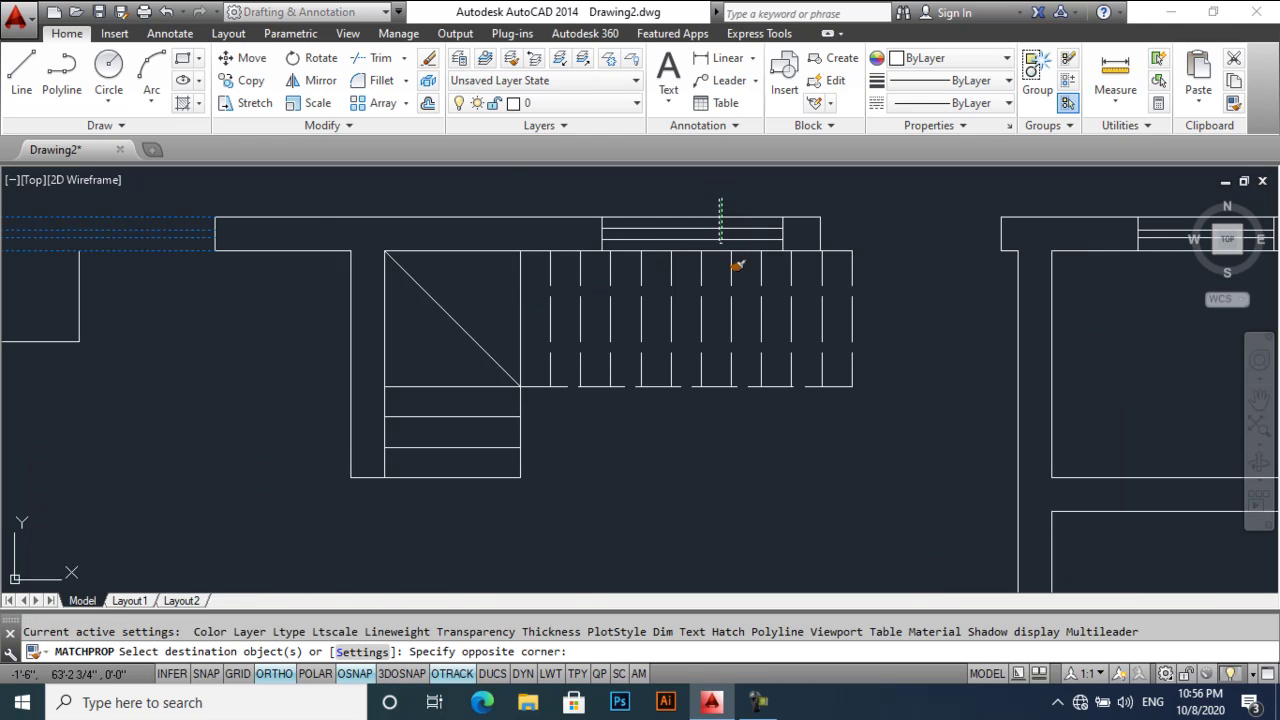
left_click(720, 243)
scroll(1008, 258, "down", 4)
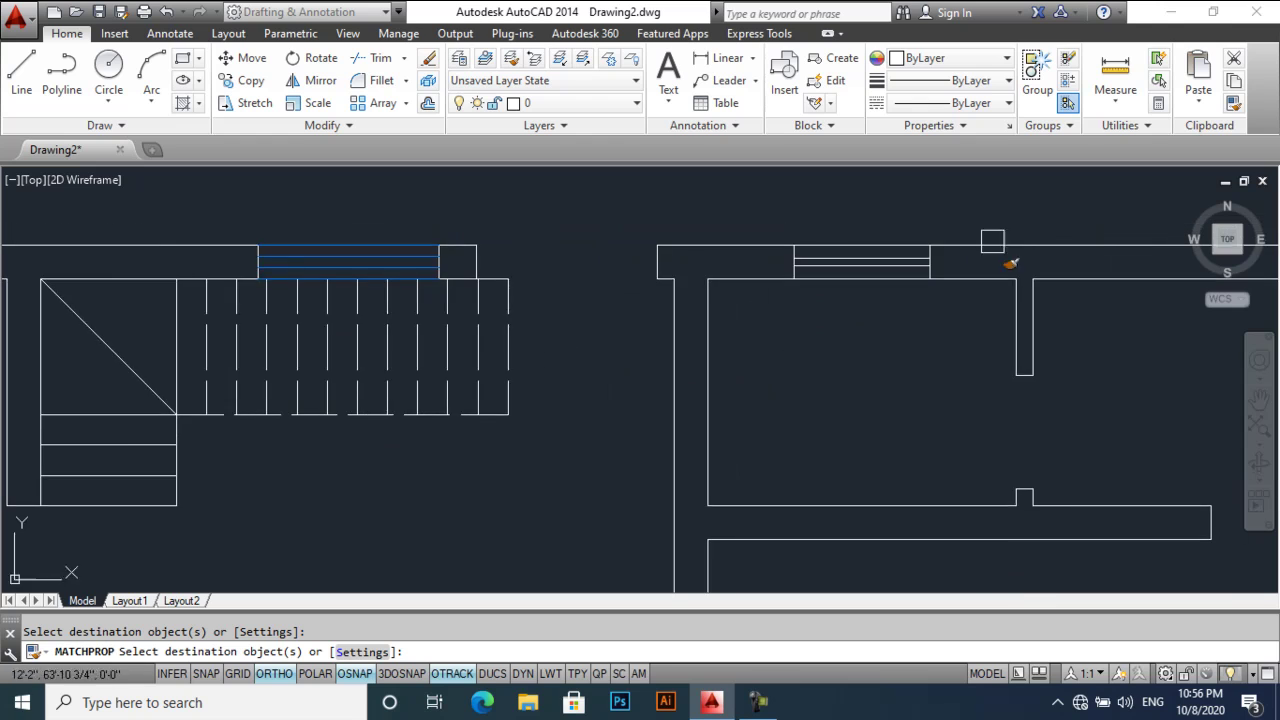
scroll(925, 376, "up", 4)
left_click(915, 320)
left_click(775, 425)
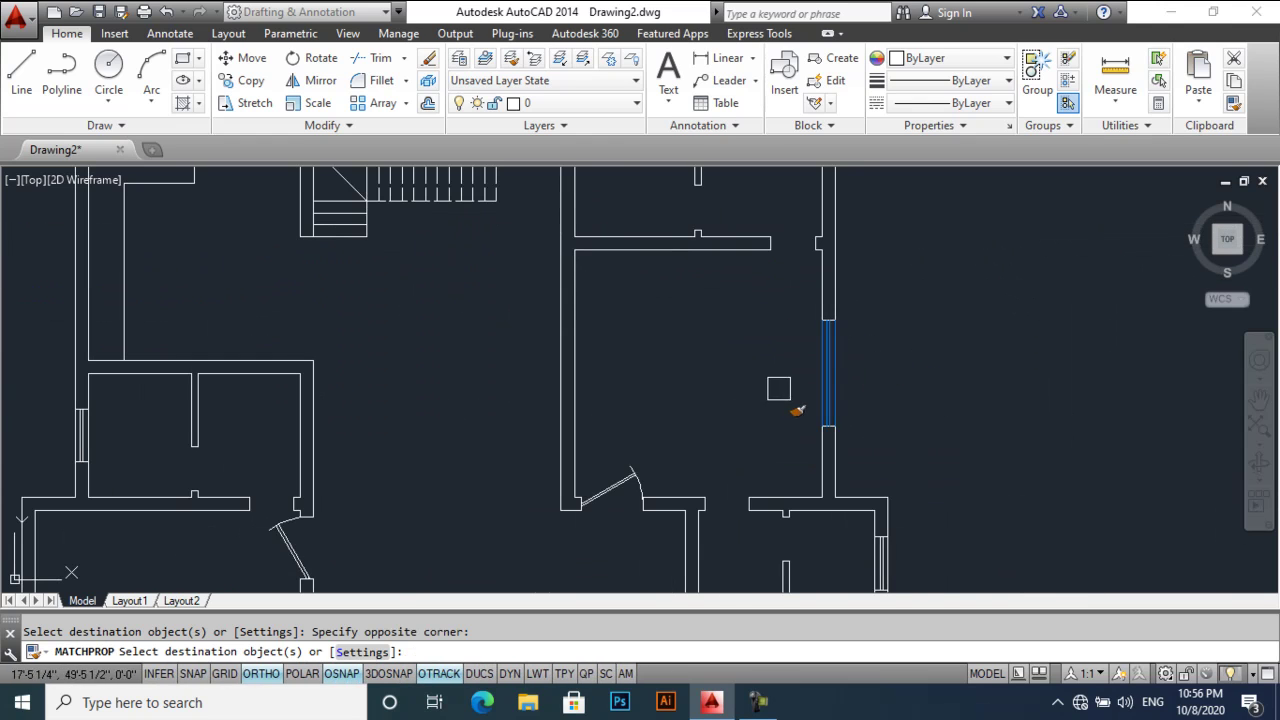
scroll(760, 320, "down", 2)
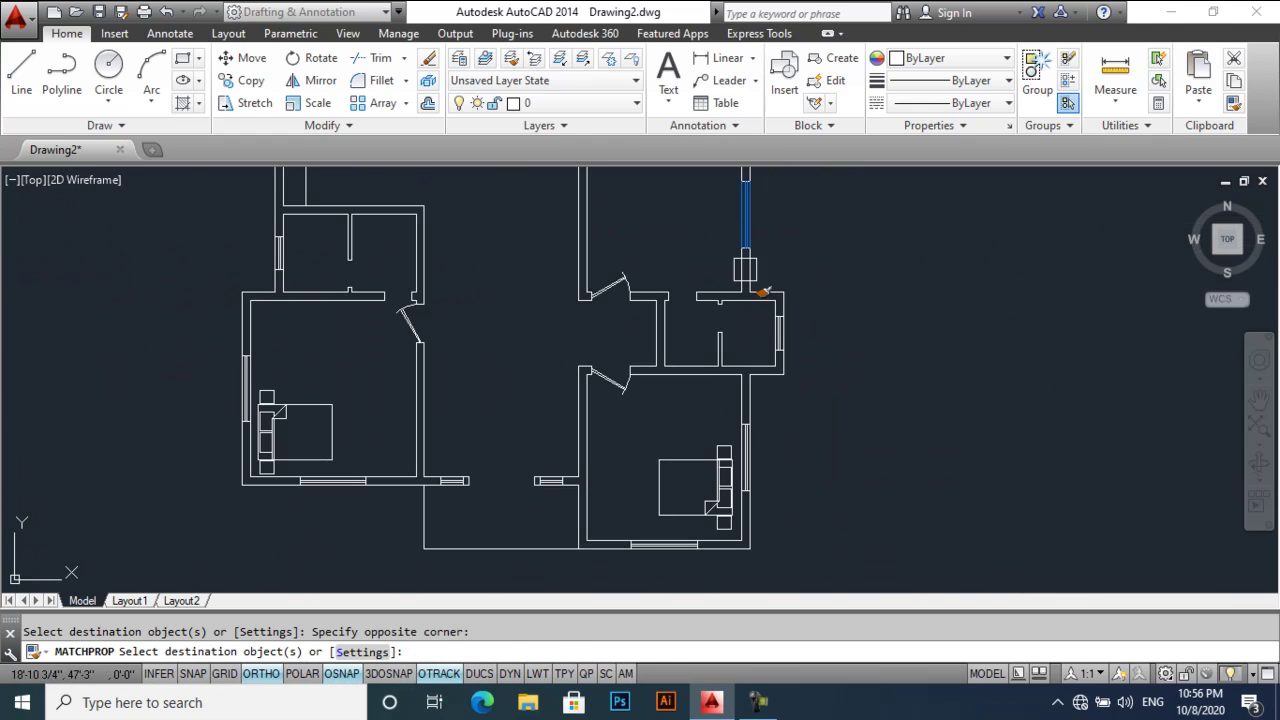
left_click(760, 479)
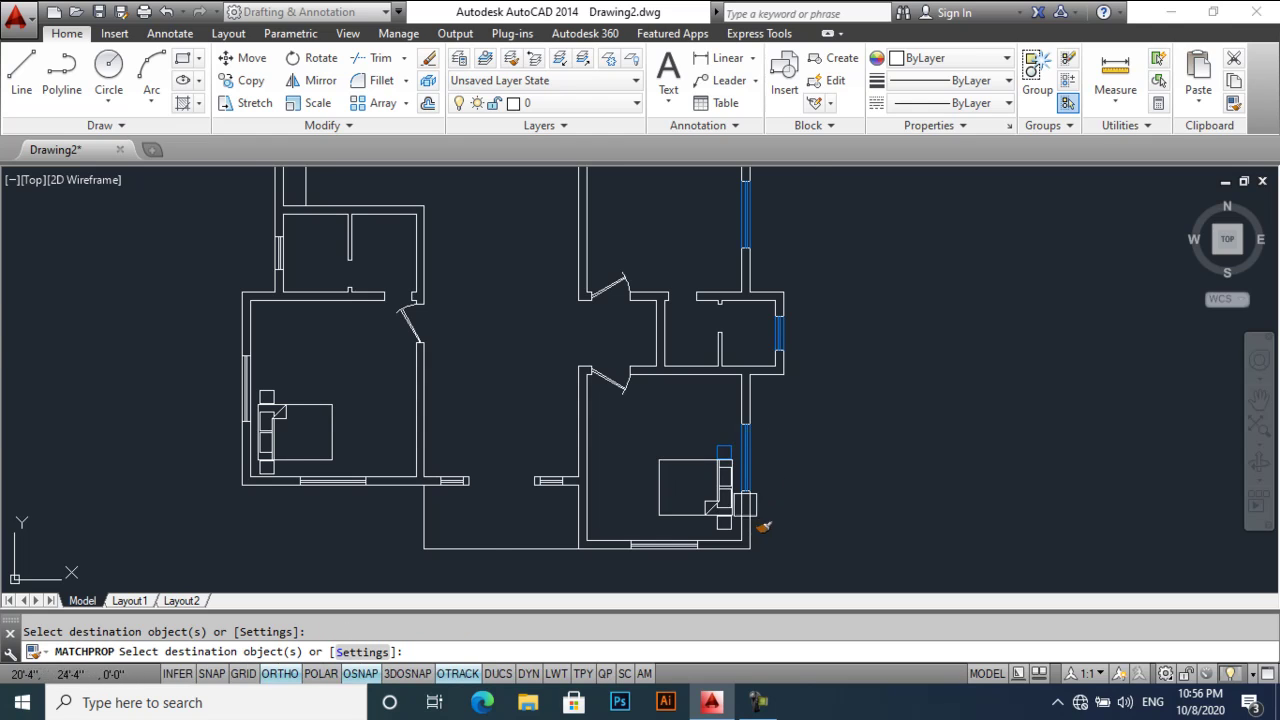
scroll(762, 526, "up", 2)
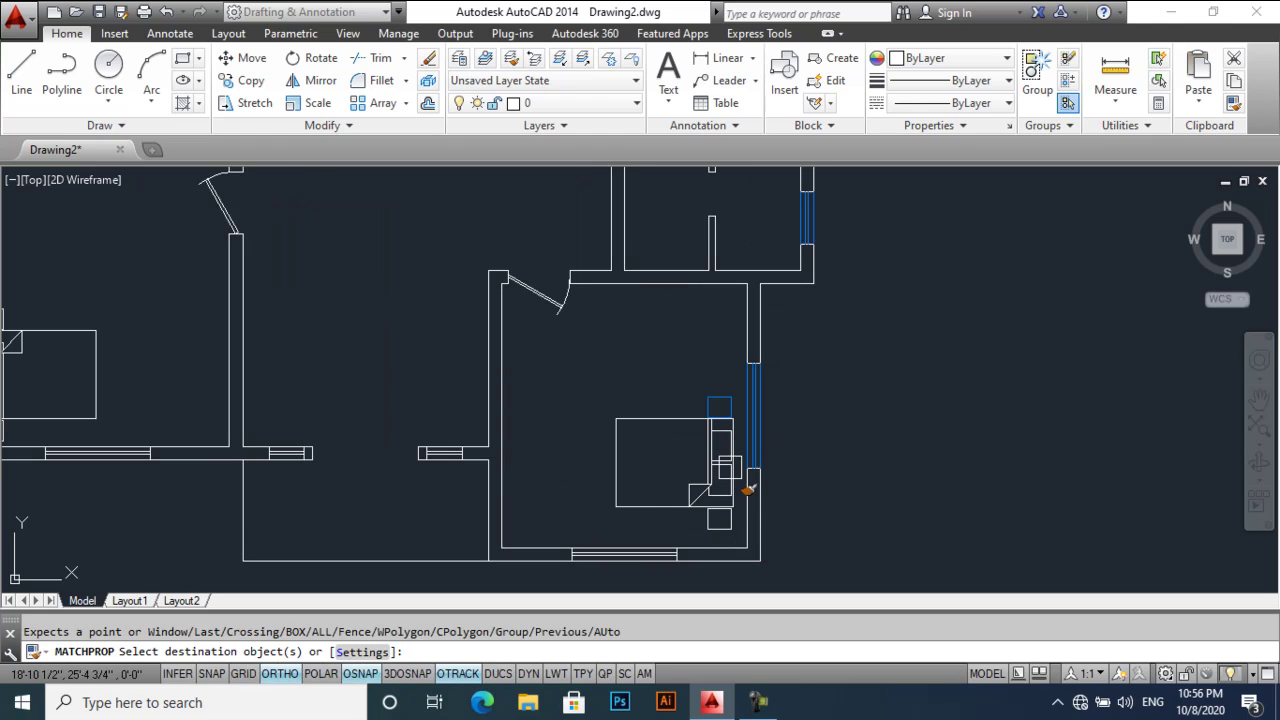
key("Escape")
key("ctrl+z")
key("ctrl+z")
key("ctrl+z")
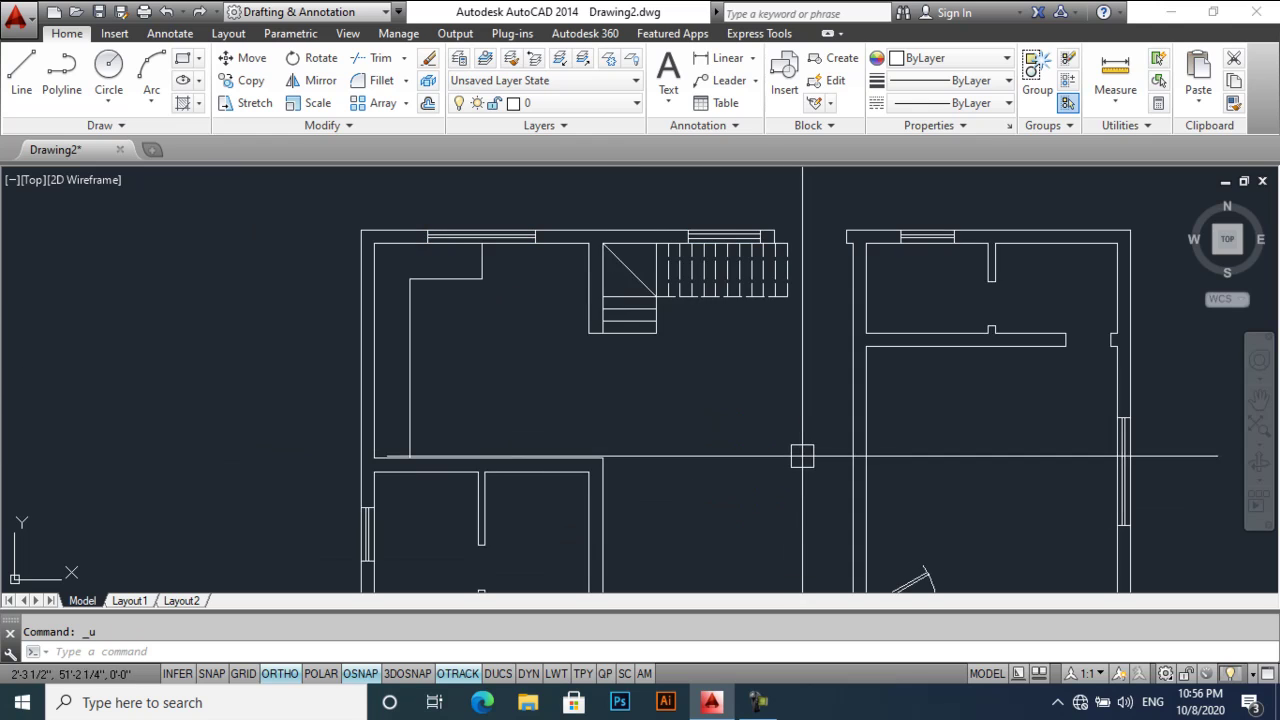
- Move the top-wall window onto the windows layer so it turns blue
scroll(600, 260, "up", 3)
left_click(603, 292)
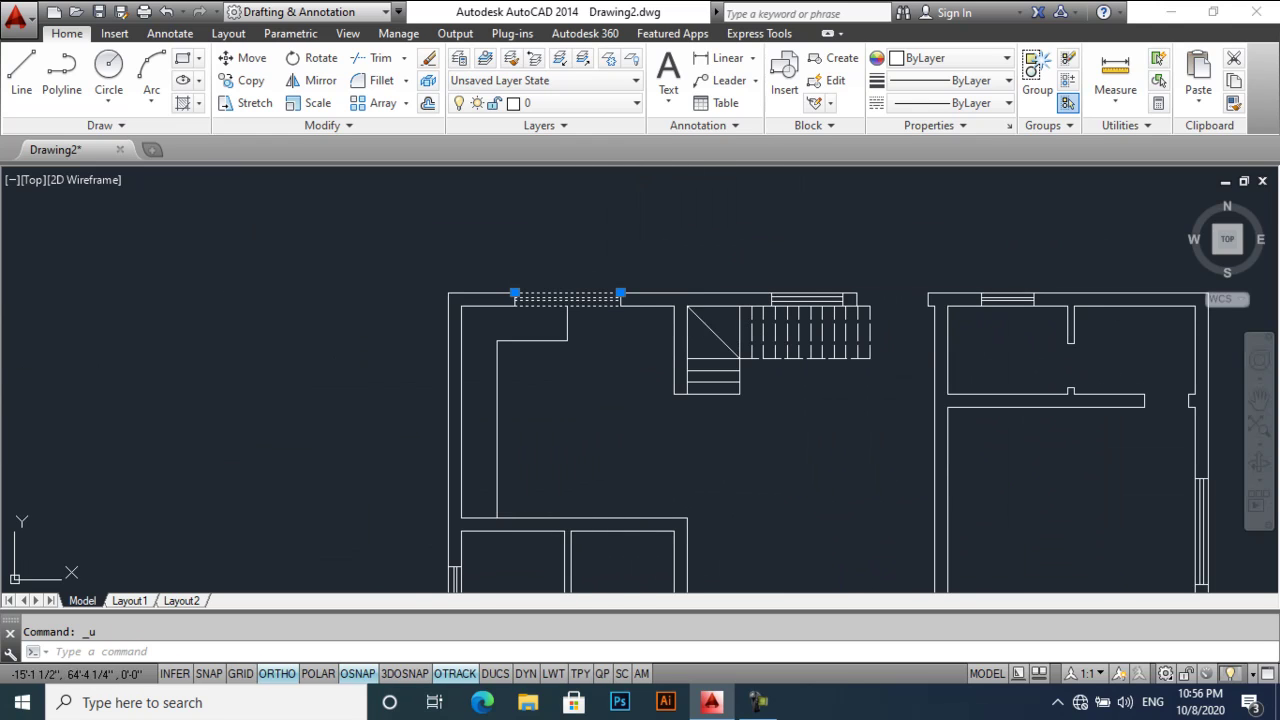
left_click(510, 104)
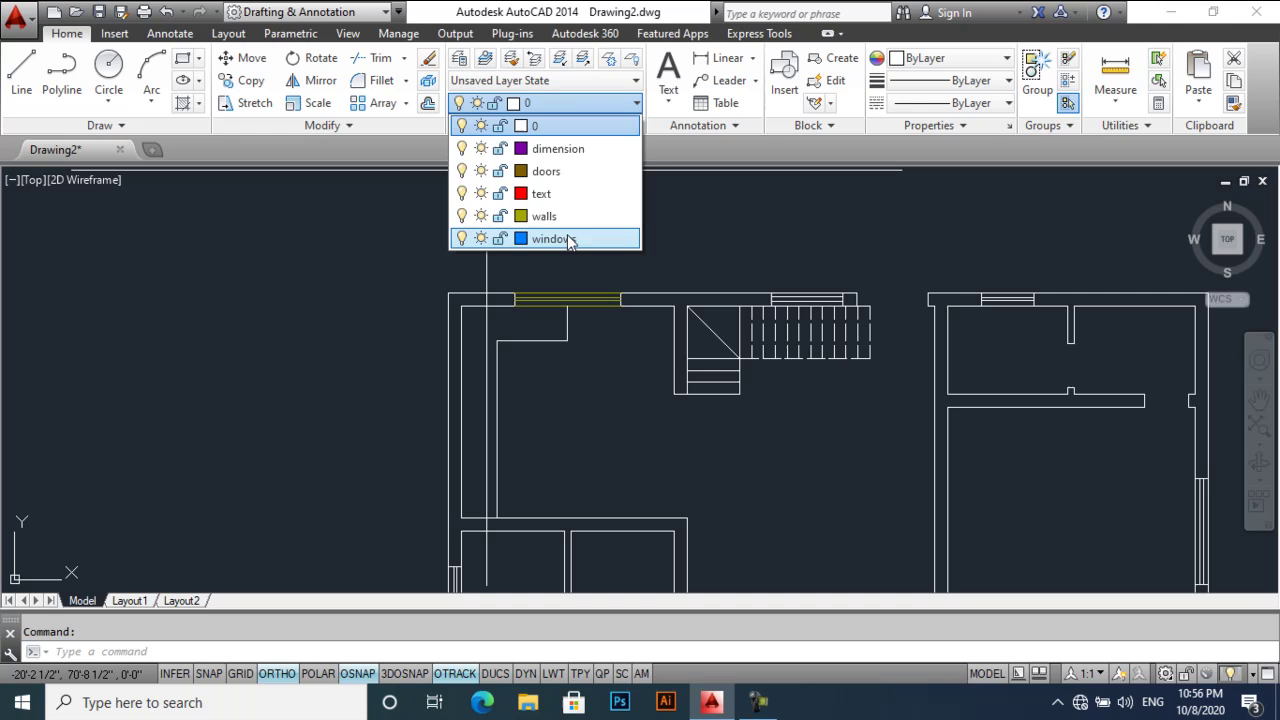
left_click(567, 240)
mouse_move(609, 337)
middle_mouse_down()
mouse_move(460, 195)
mouse_move(538, 277)
middle_mouse_up()
- Match the blue window's properties onto the right-hand top window
key("Return")
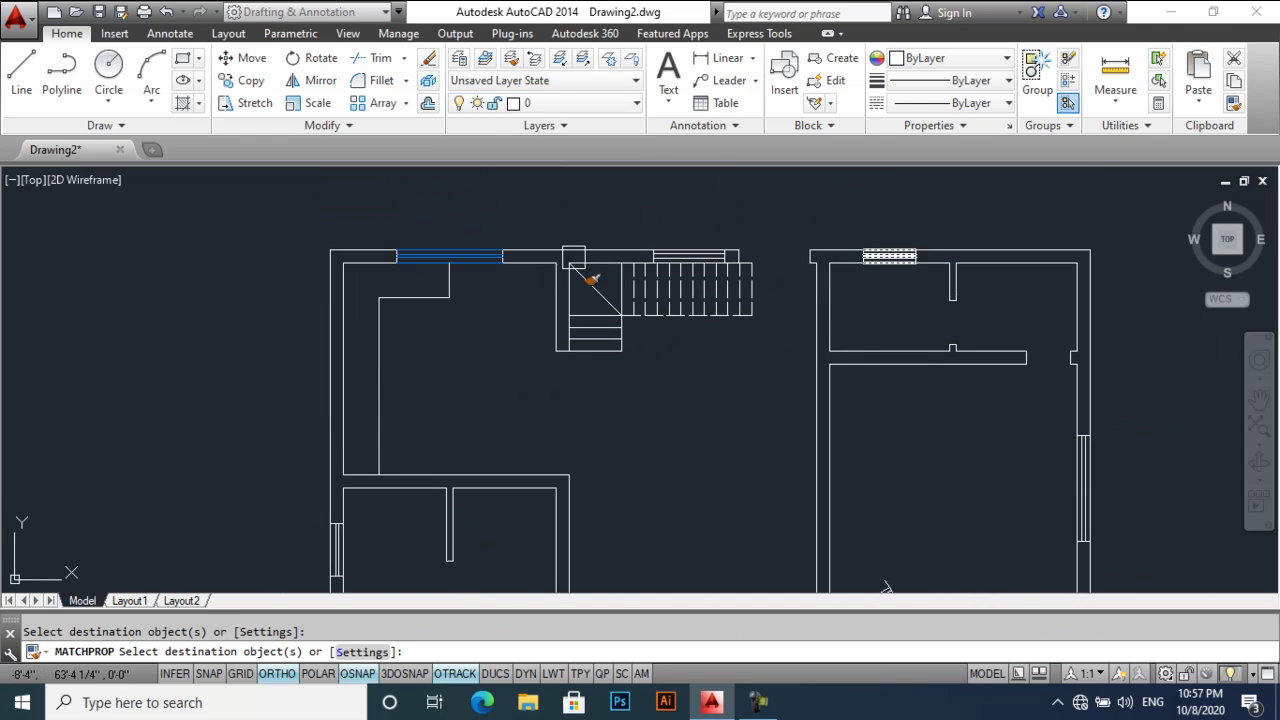
left_click(908, 266)
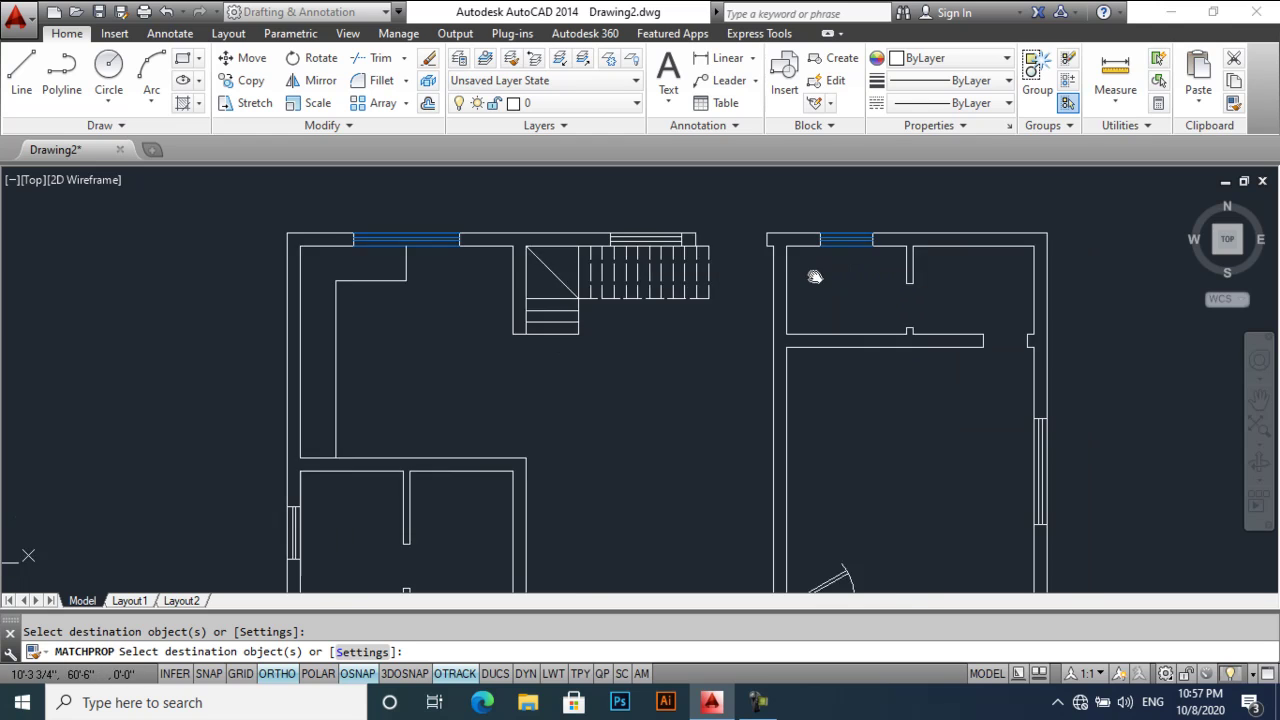
middle_click_drag(1059, 440, 893, 365)
middle_click_drag(898, 436, 746, 279)
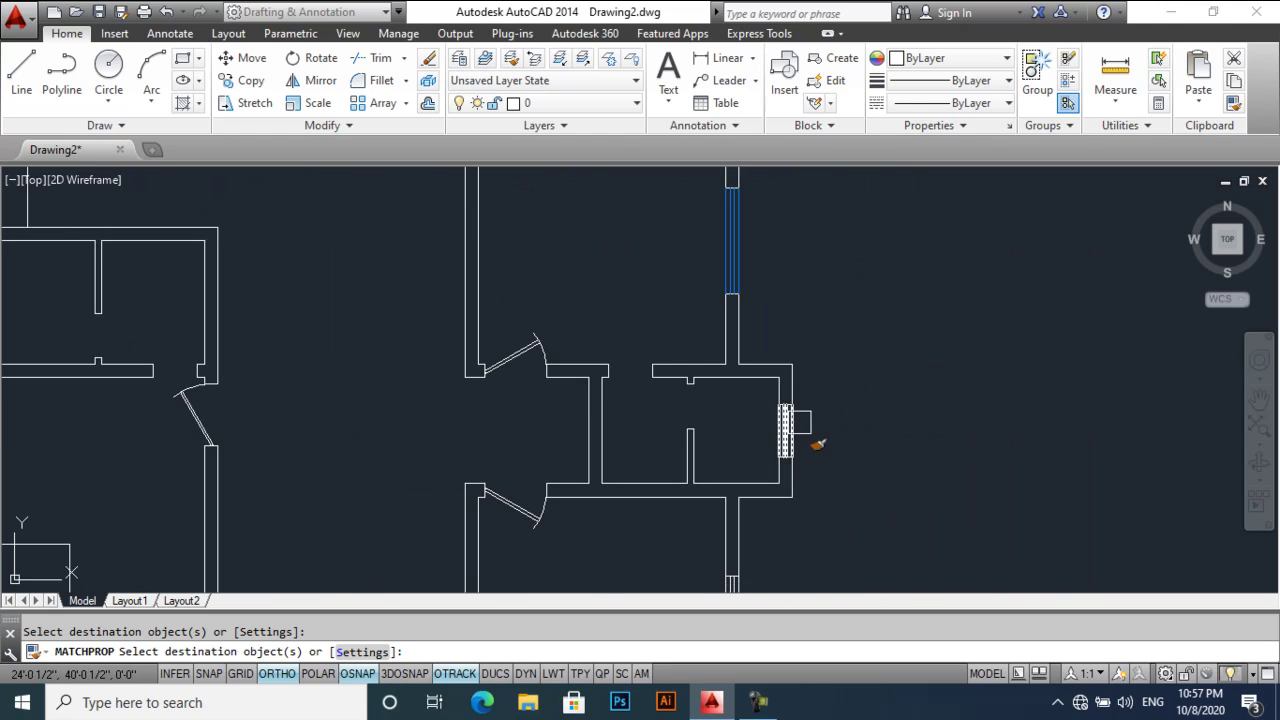
middle_click_drag(806, 430, 679, 397)
- Make the windows in both bedrooms blue by matching properties
left_click(630, 422)
scroll(630, 430, "down", 2)
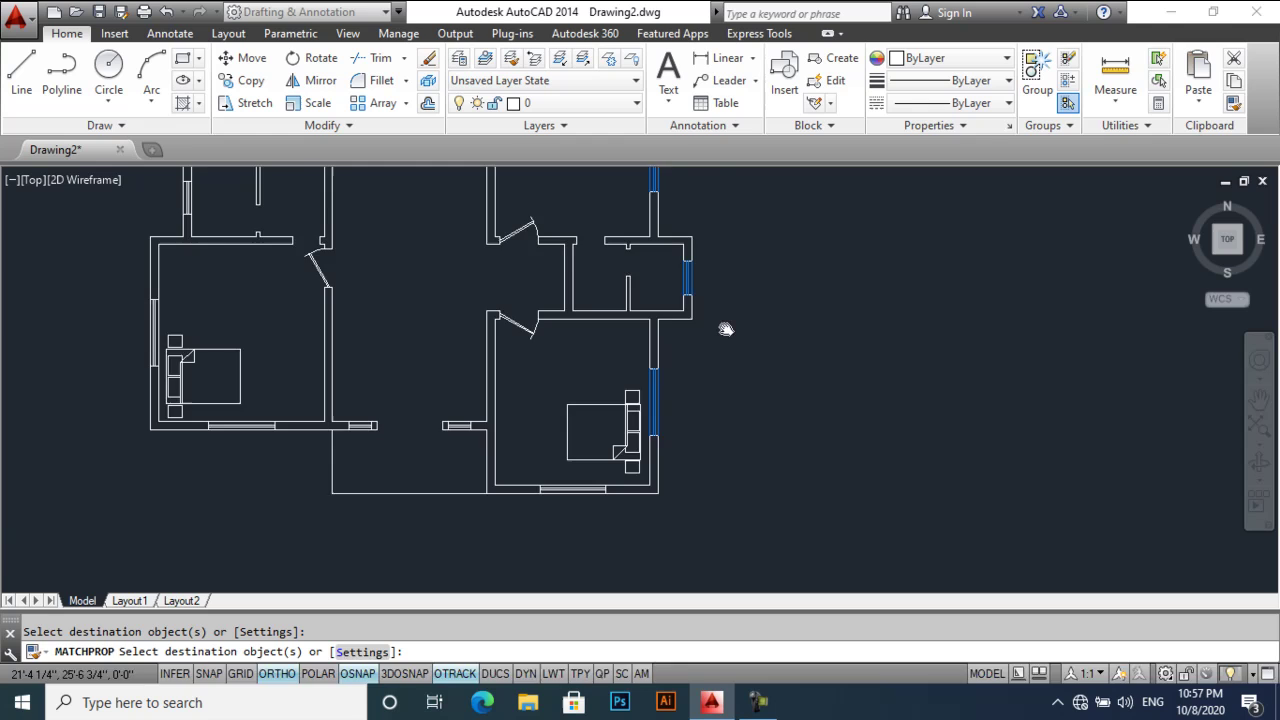
scroll(520, 370, "up", 3)
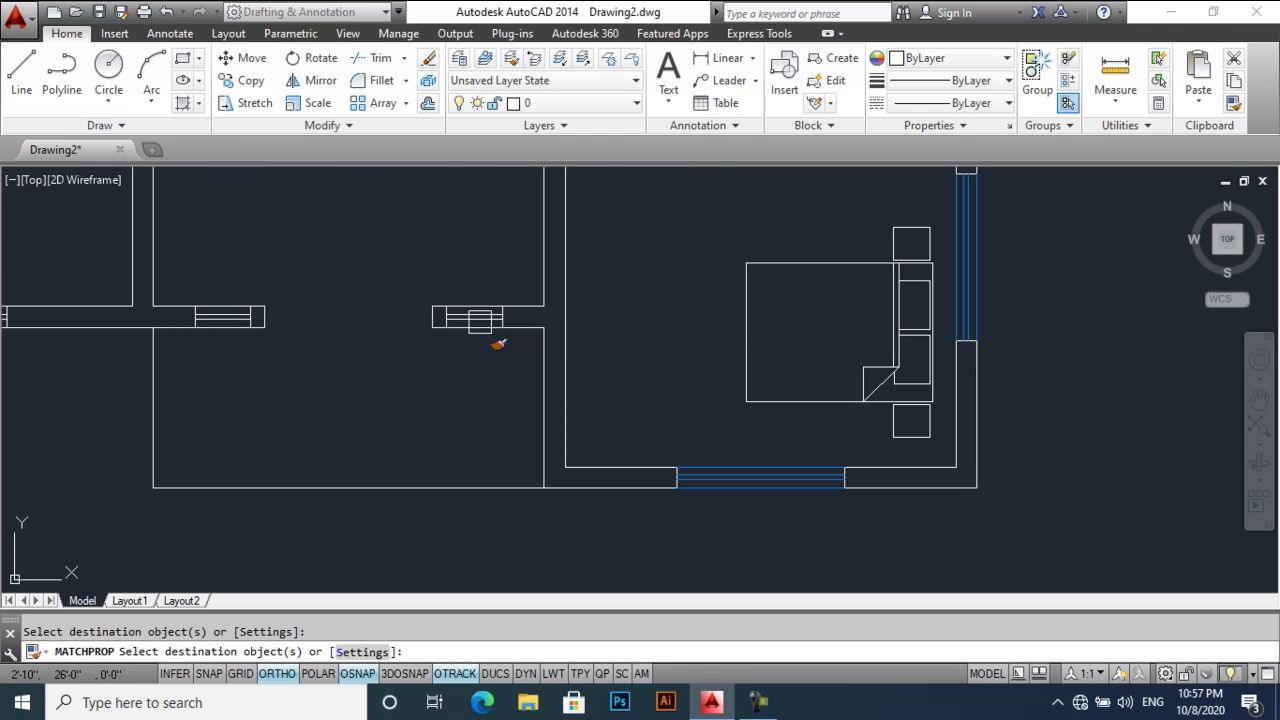
left_click(230, 347)
middle_click_drag(340, 357, 470, 416)
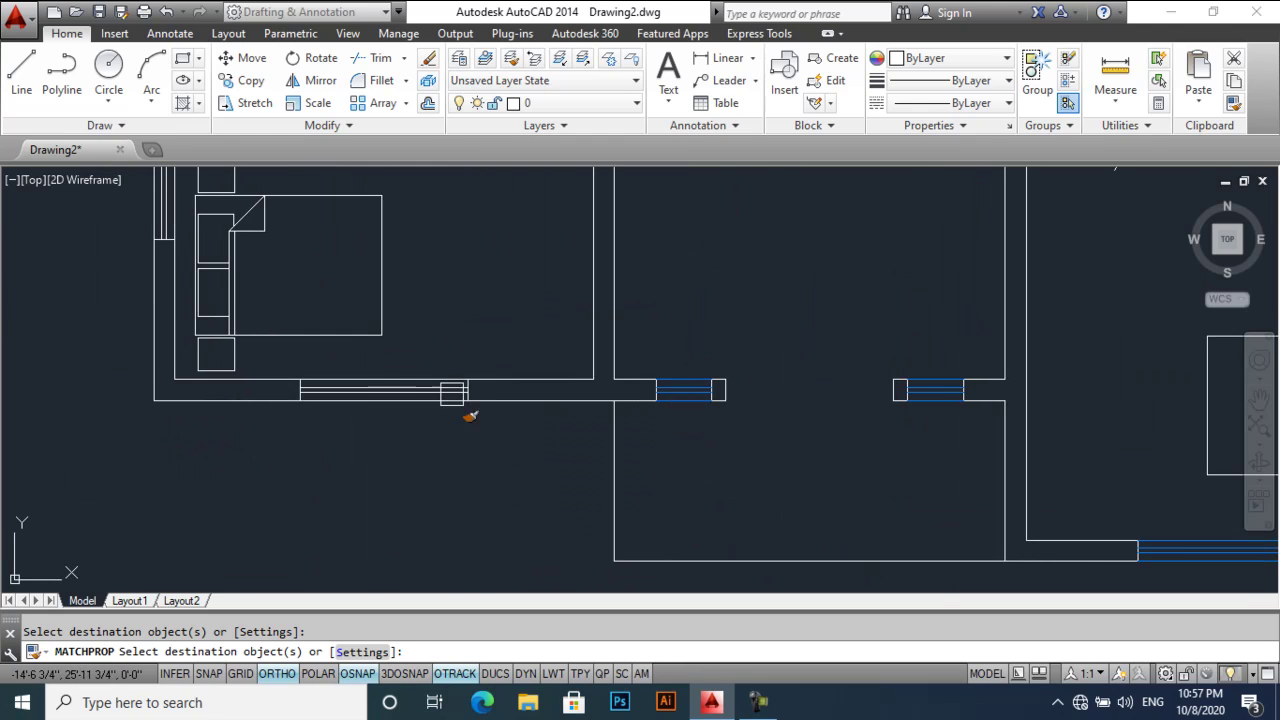
scroll(286, 323, "down", 2)
scroll(278, 300, "up", 2)
scroll(350, 362, "down", 2)
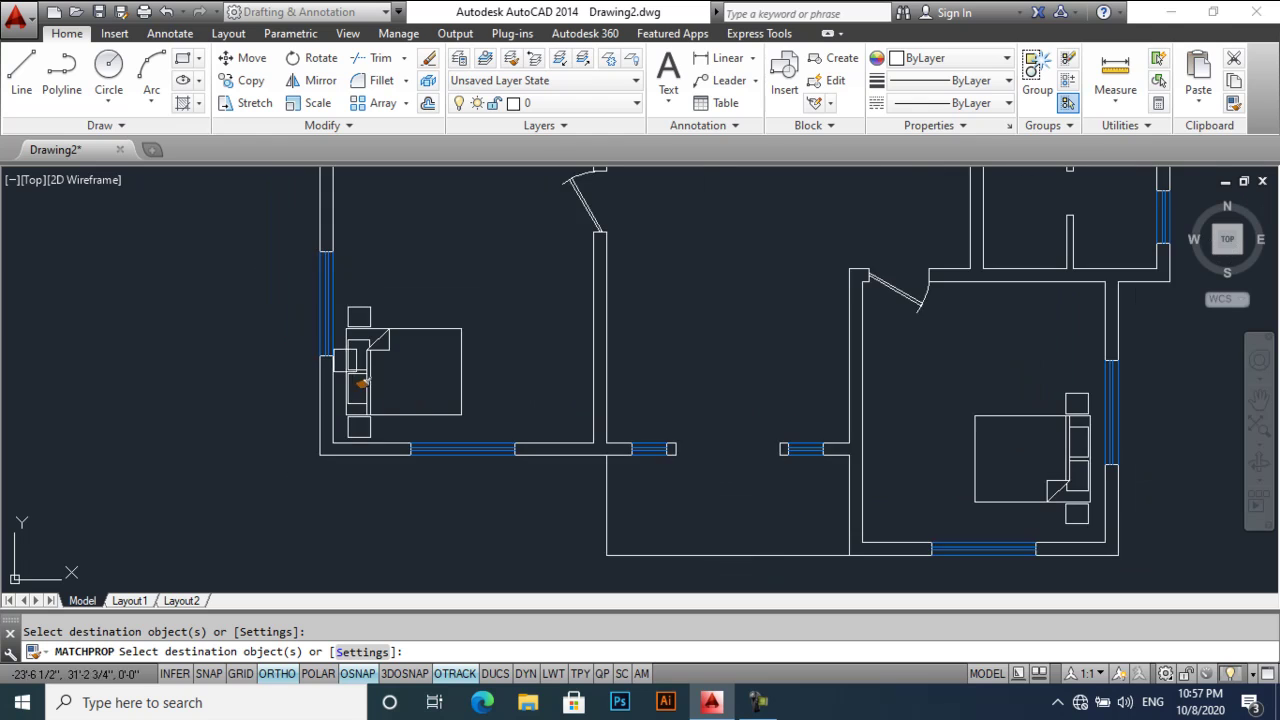
scroll(447, 500, "up", 2)
scroll(447, 500, "down", 1)
- Make the window beside the staircase blue and end property matching
scroll(471, 360, "down", 3)
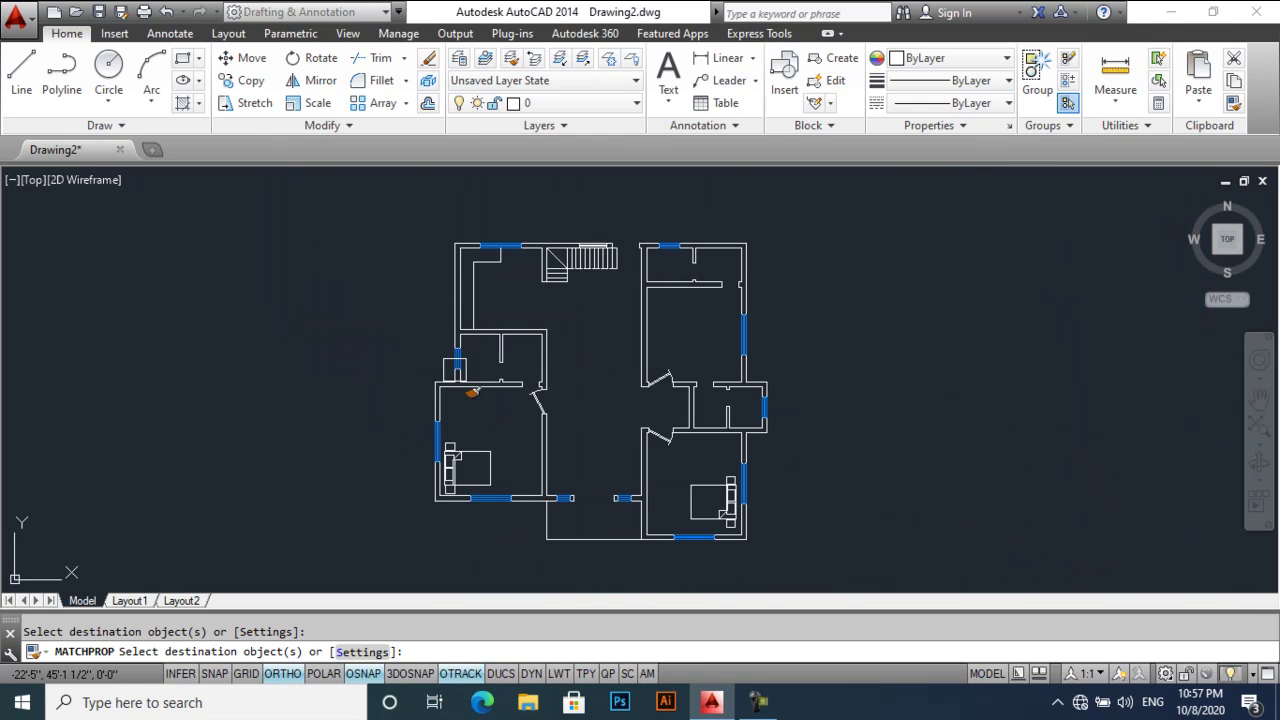
scroll(592, 262, "up", 4)
left_click(548, 206)
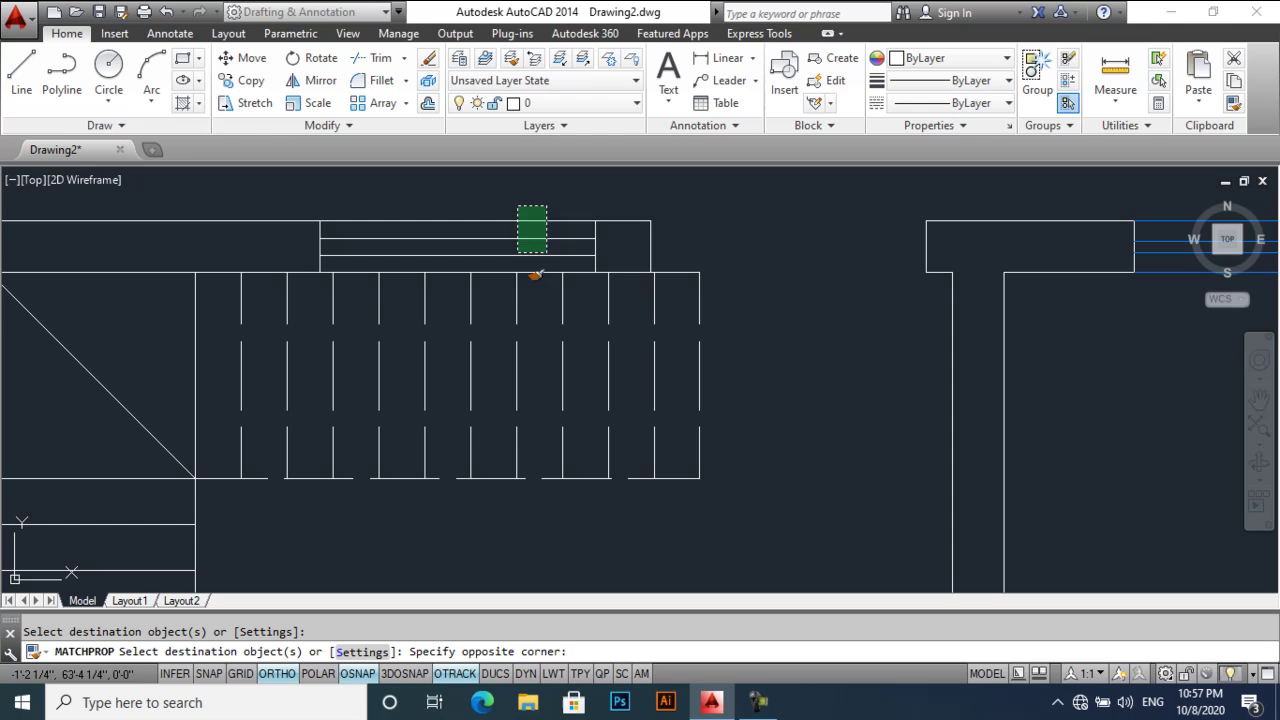
left_click(520, 256)
scroll(555, 292, "down", 3)
key("Escape")
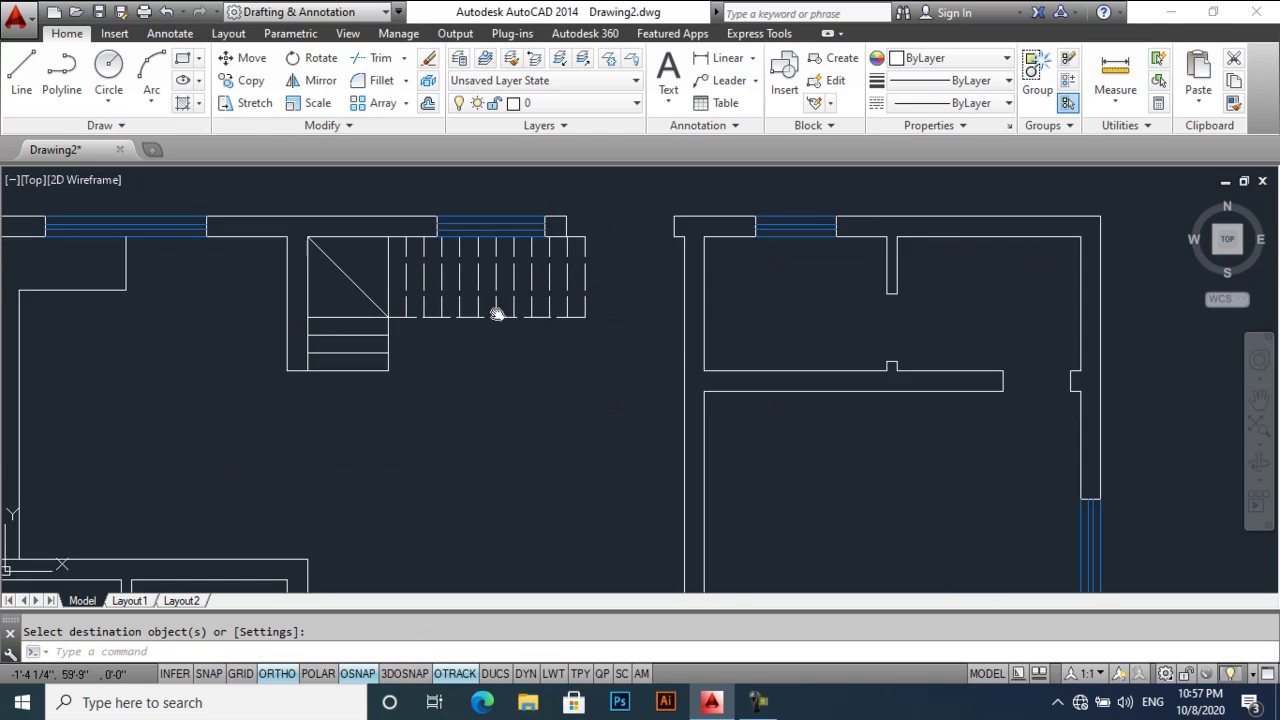
- Pan and zoom to centre the view on the front wall and rooms
scroll(503, 289, "up", 1)
middle_click_drag(534, 372, 534, 312)
scroll(563, 351, "down", 3)
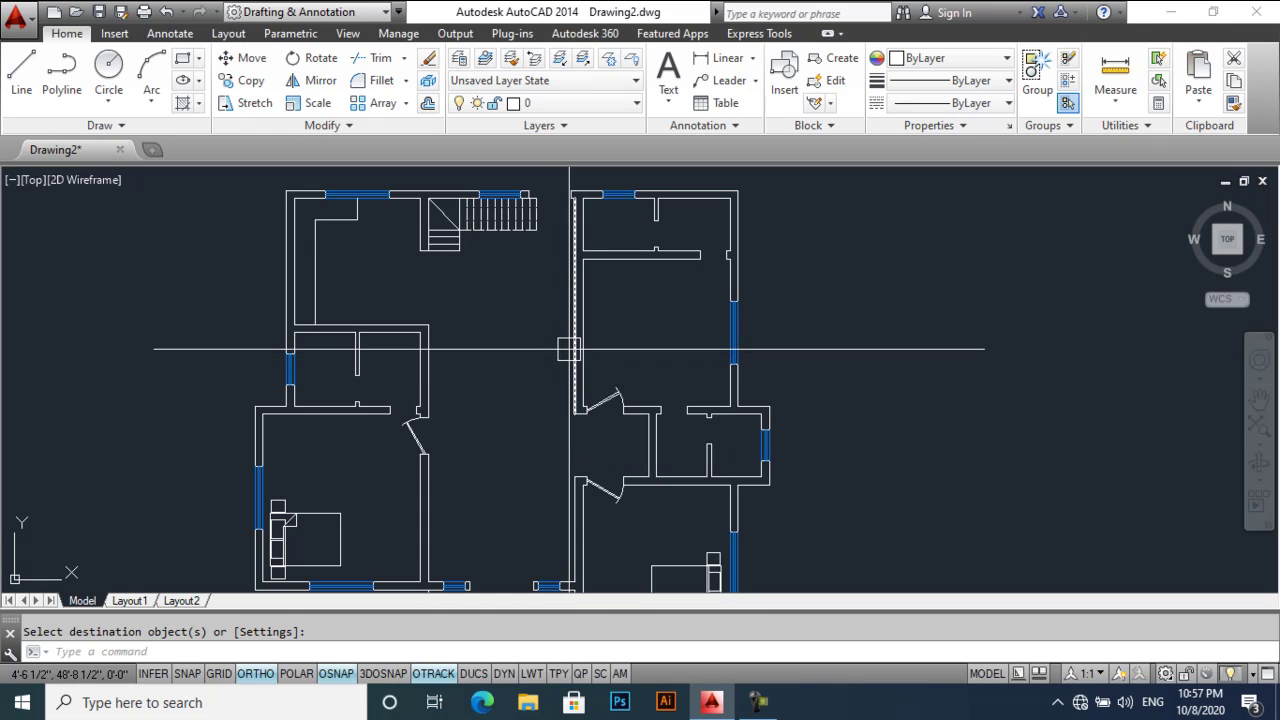
middle_click_drag(568, 345, 570, 334)
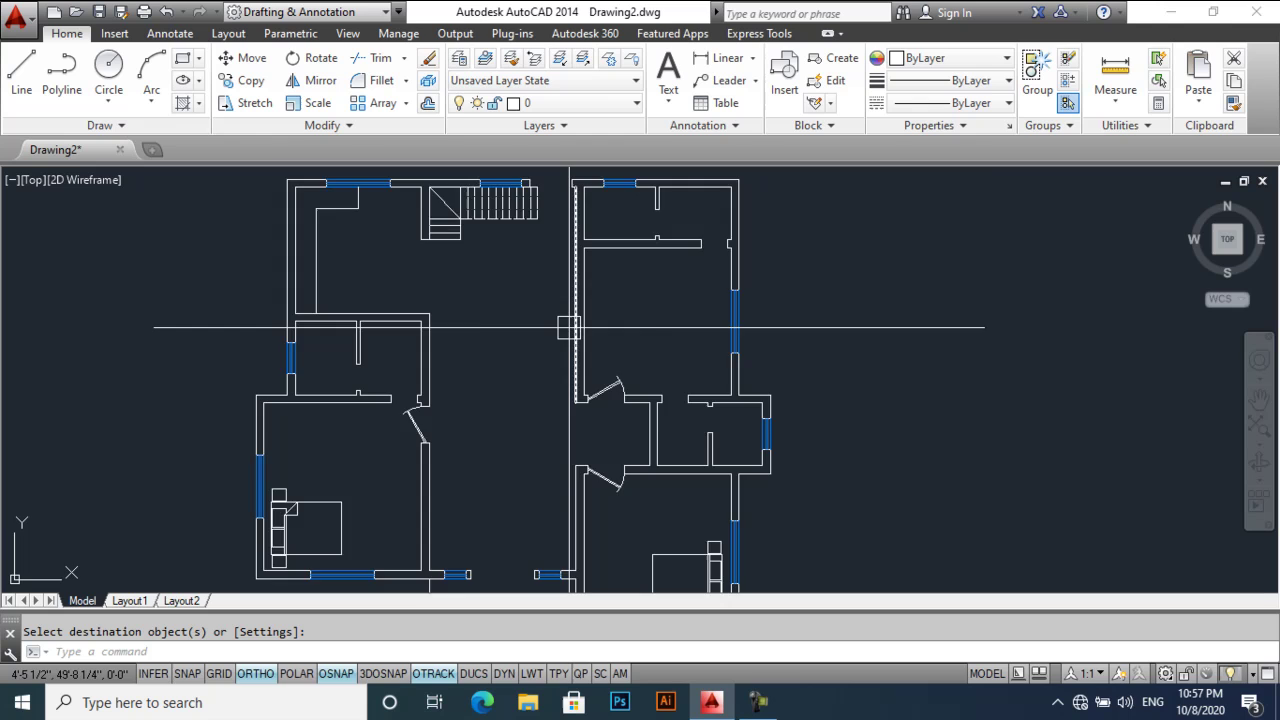
scroll(571, 349, "down", 2)
scroll(597, 354, "up", 2)
scroll(597, 354, "down", 1)
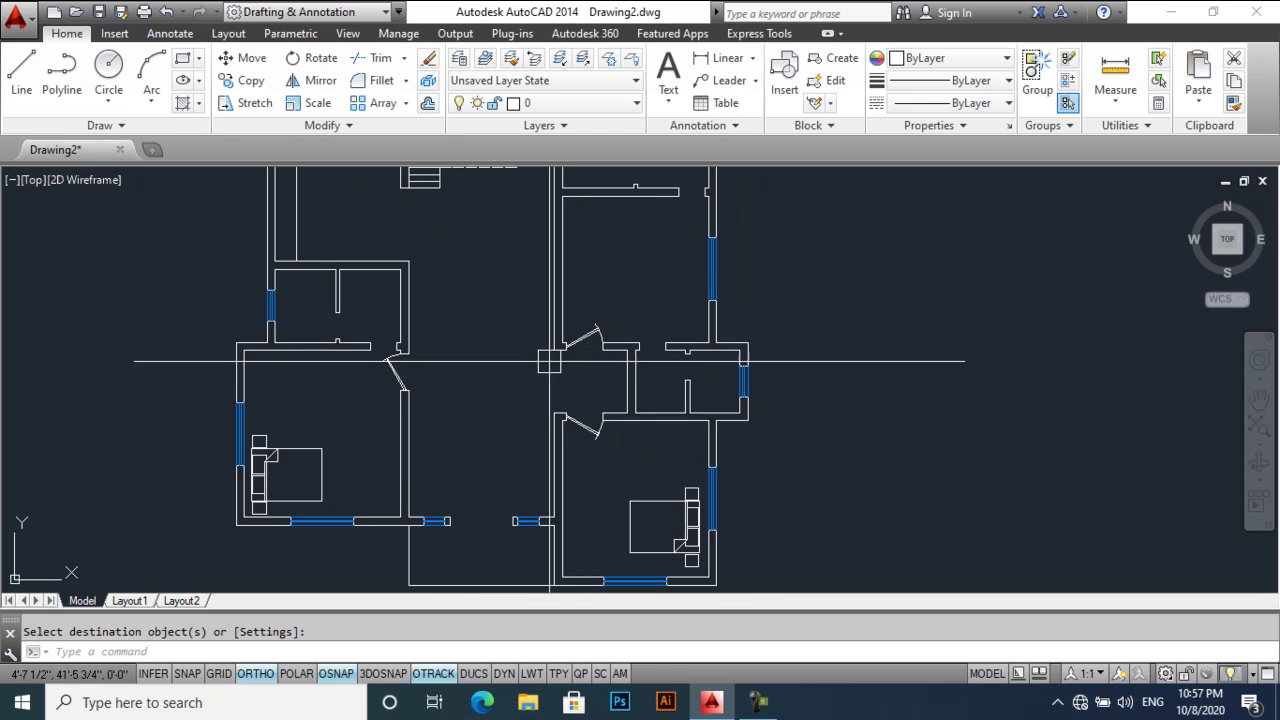
scroll(539, 396, "up", 1)
middle_click_drag(539, 396, 552, 363)
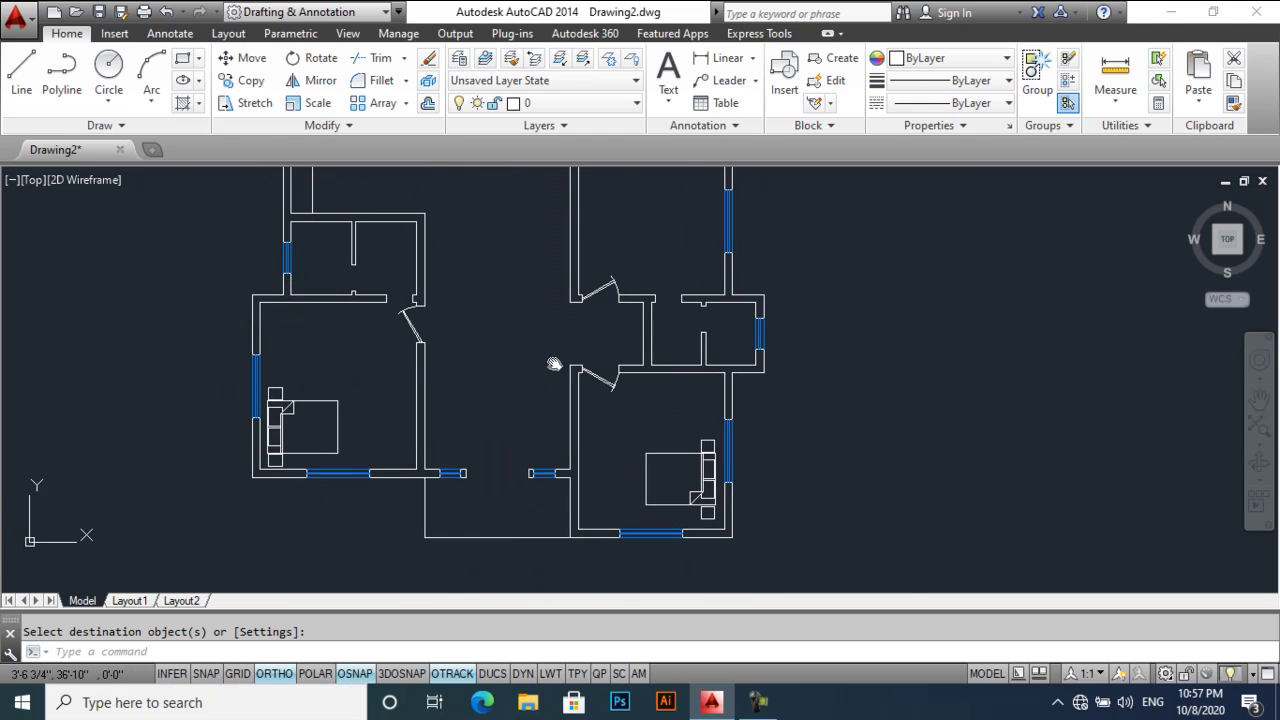
scroll(571, 389, "up", 6)
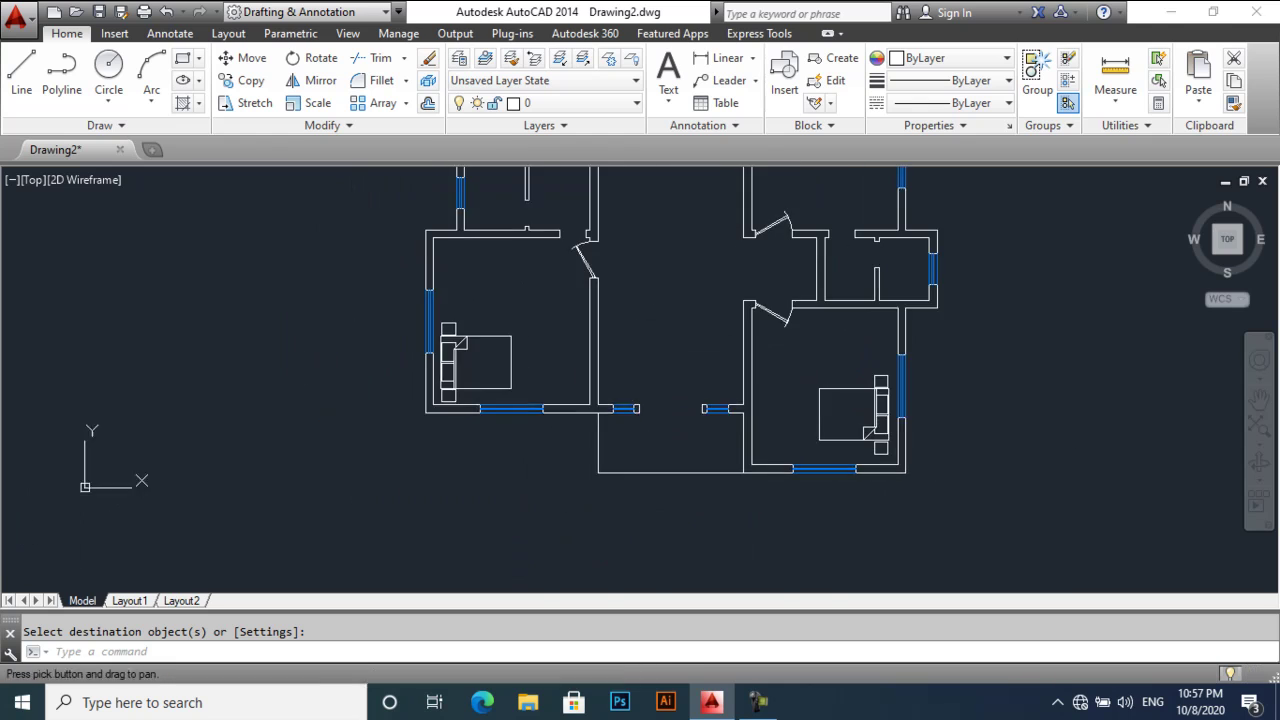
- Draw a 2' vertical line straight down from the front wall
scroll(500, 394, "up", 2)
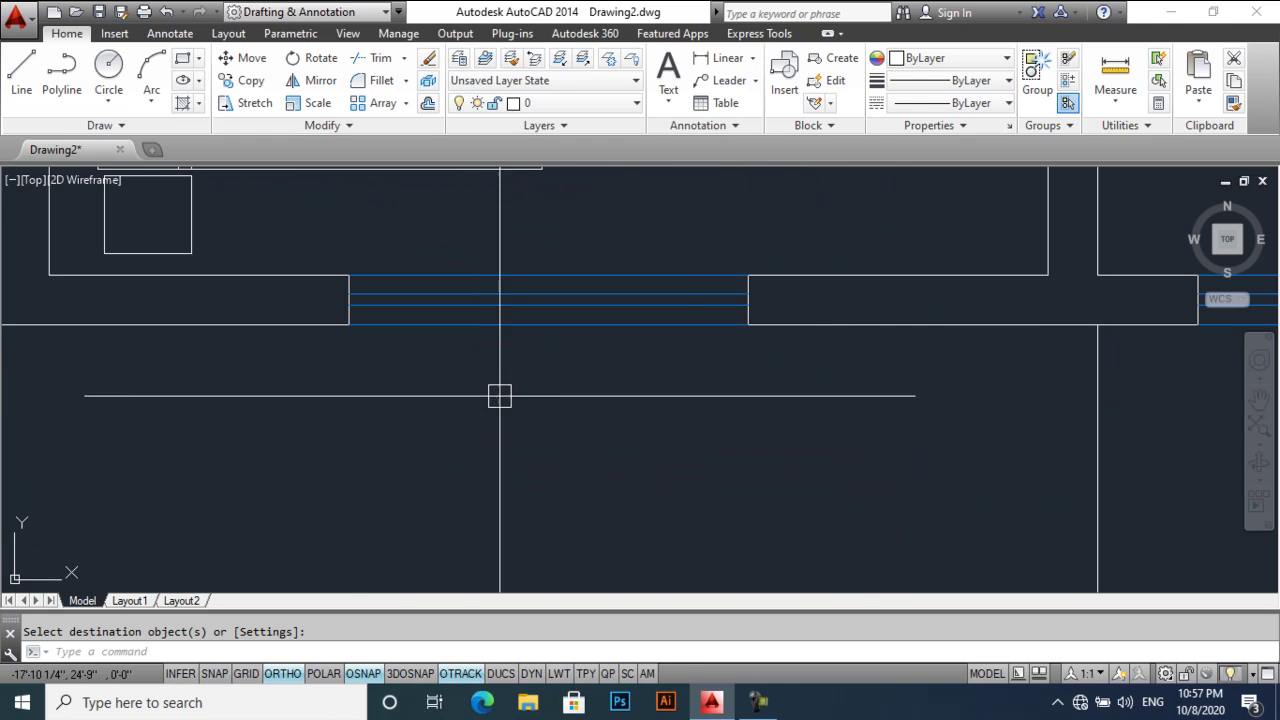
key("Return")
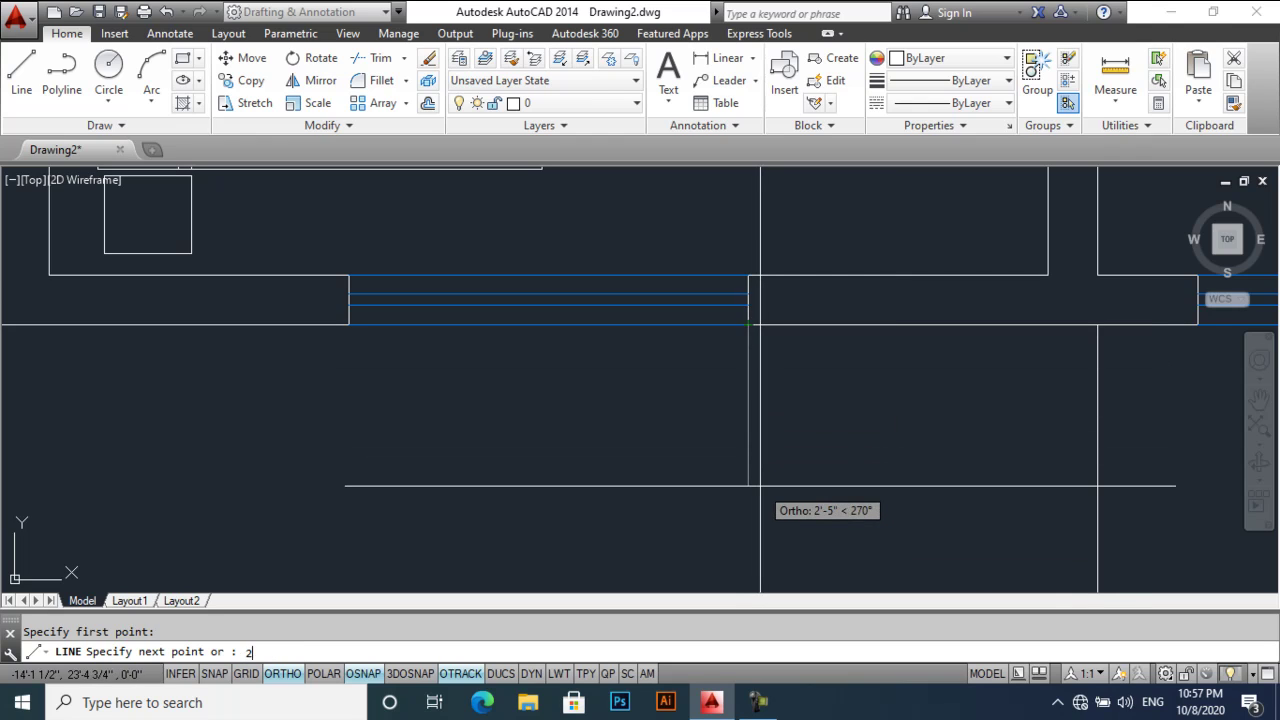
key("Return")
key("Return")
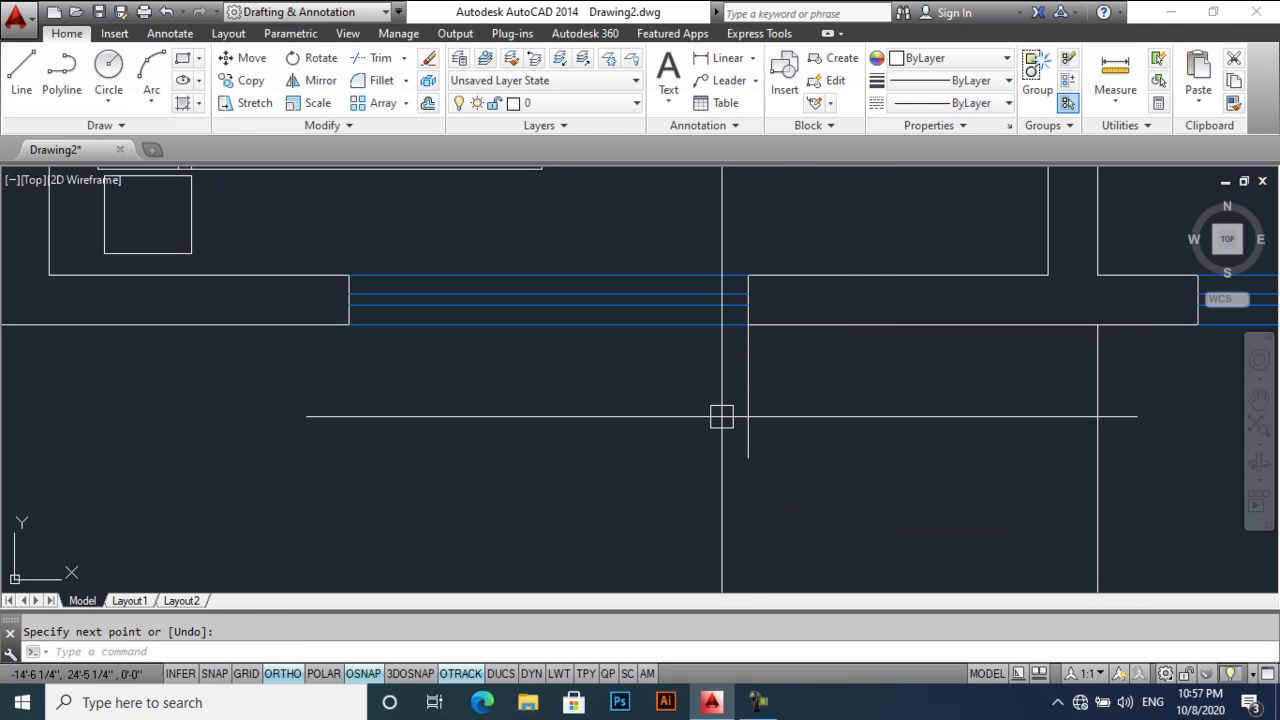
type("o")
- Offset the vertical line 1' to the right
key("Return")
type("1")
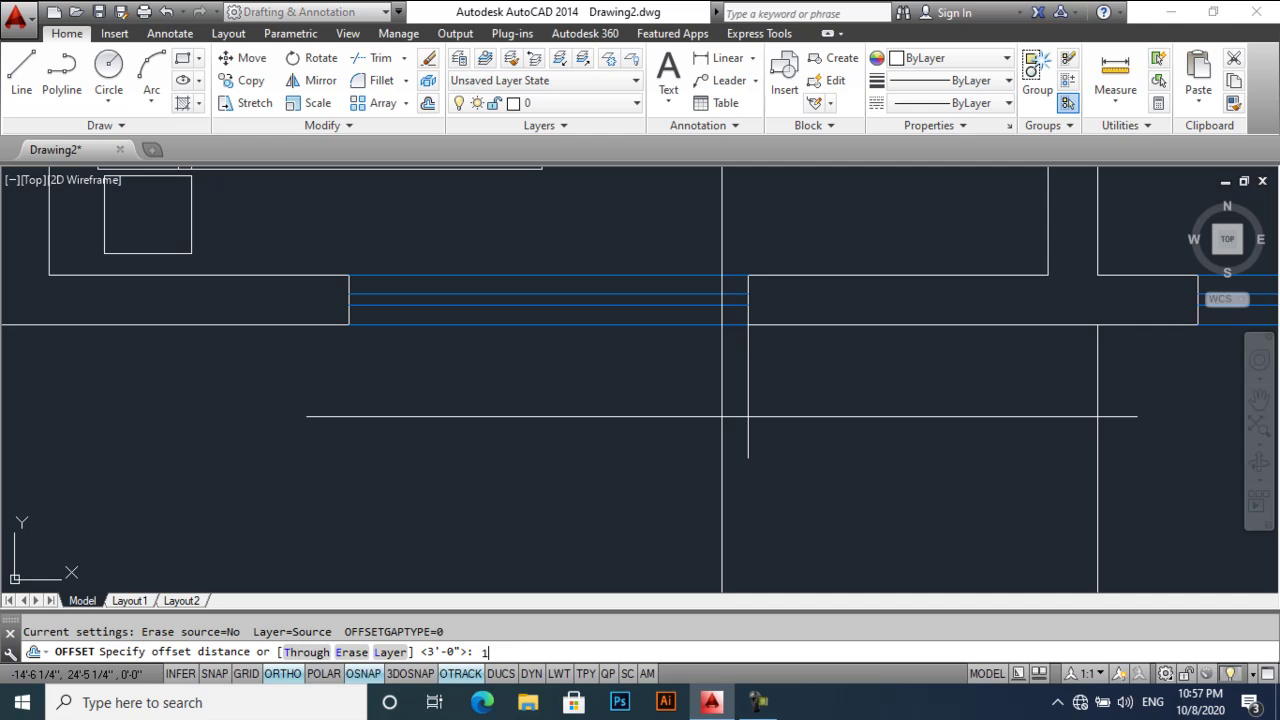
type("'")
key("Return")
left_click(748, 400)
left_click(809, 406)
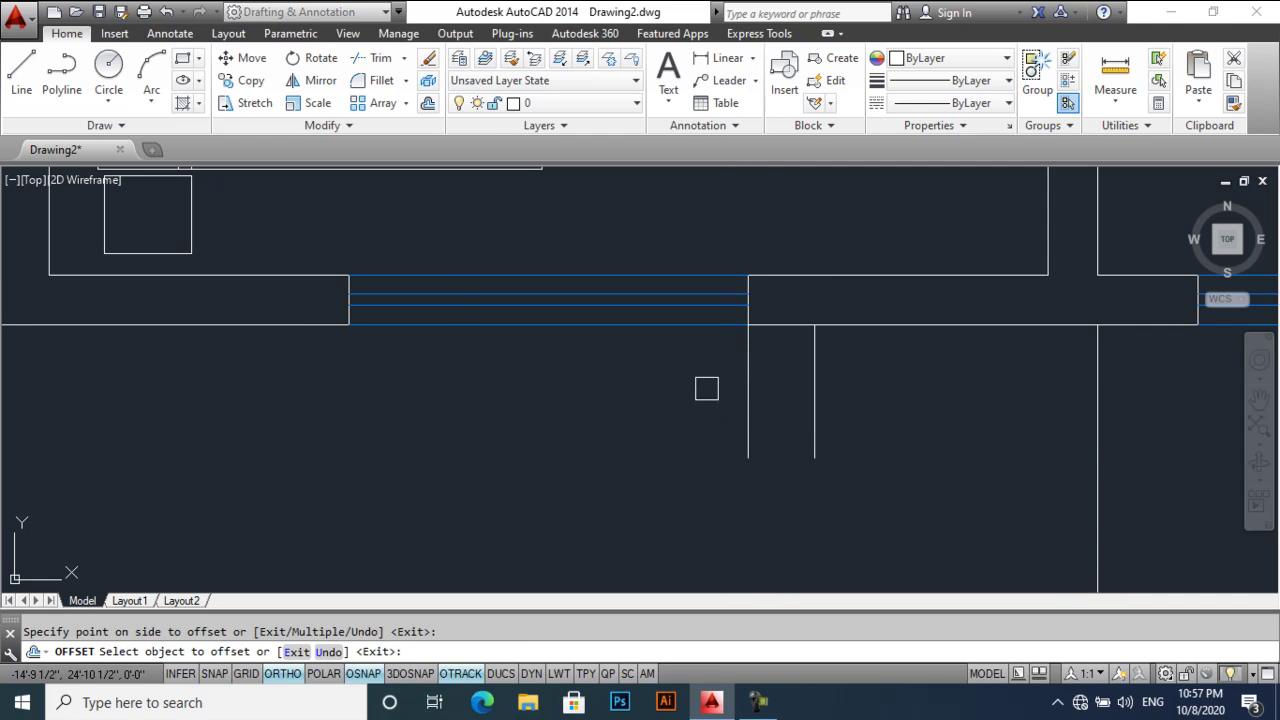
- Mirror the two vertical lines across the window's centre and delete the inner line
key("Return")
type("mi")
key("Return")
left_click(857, 400)
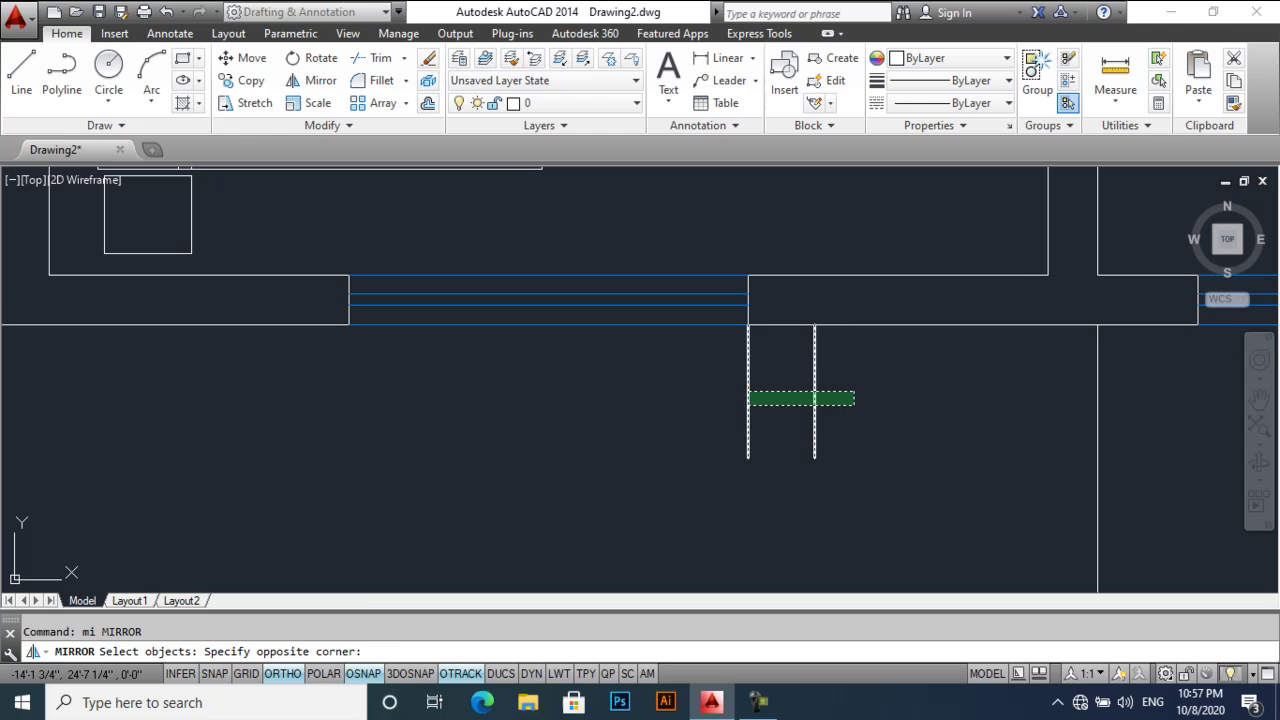
left_click(745, 390)
key("Return")
left_click(548, 325)
left_click(548, 402)
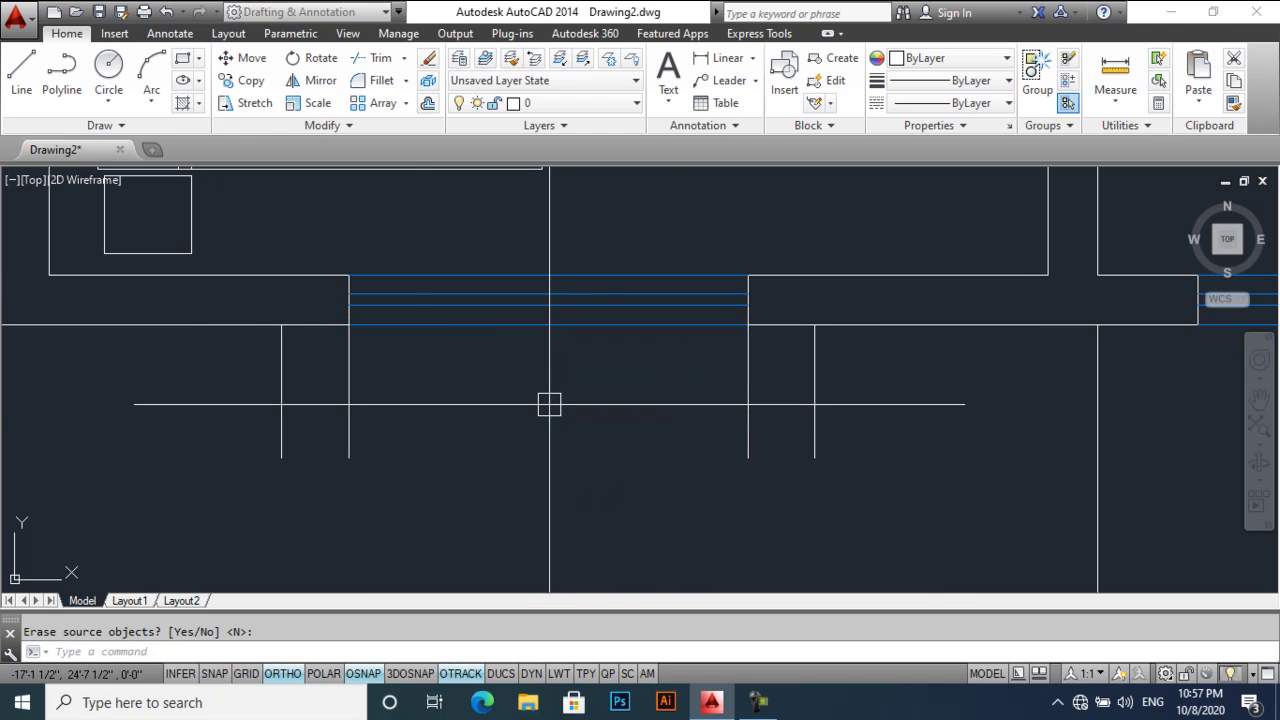
key("Return")
left_click(348, 407)
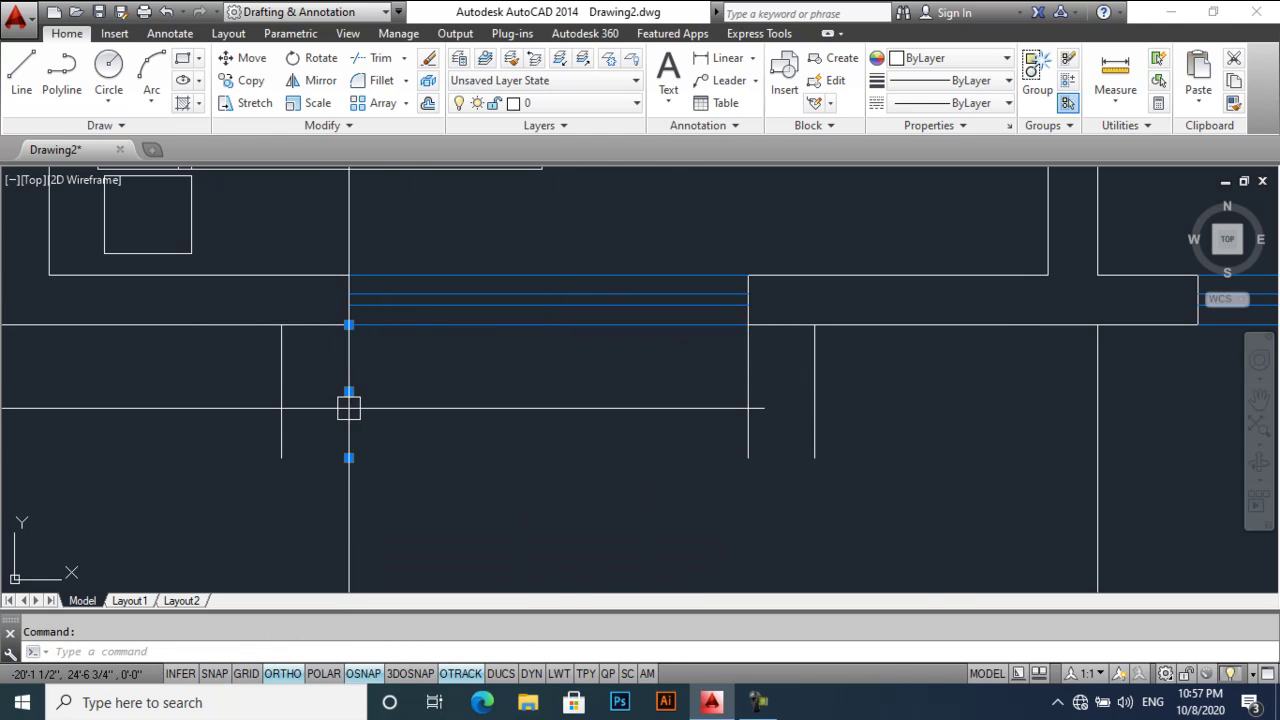
left_click_drag(348, 407, 747, 402)
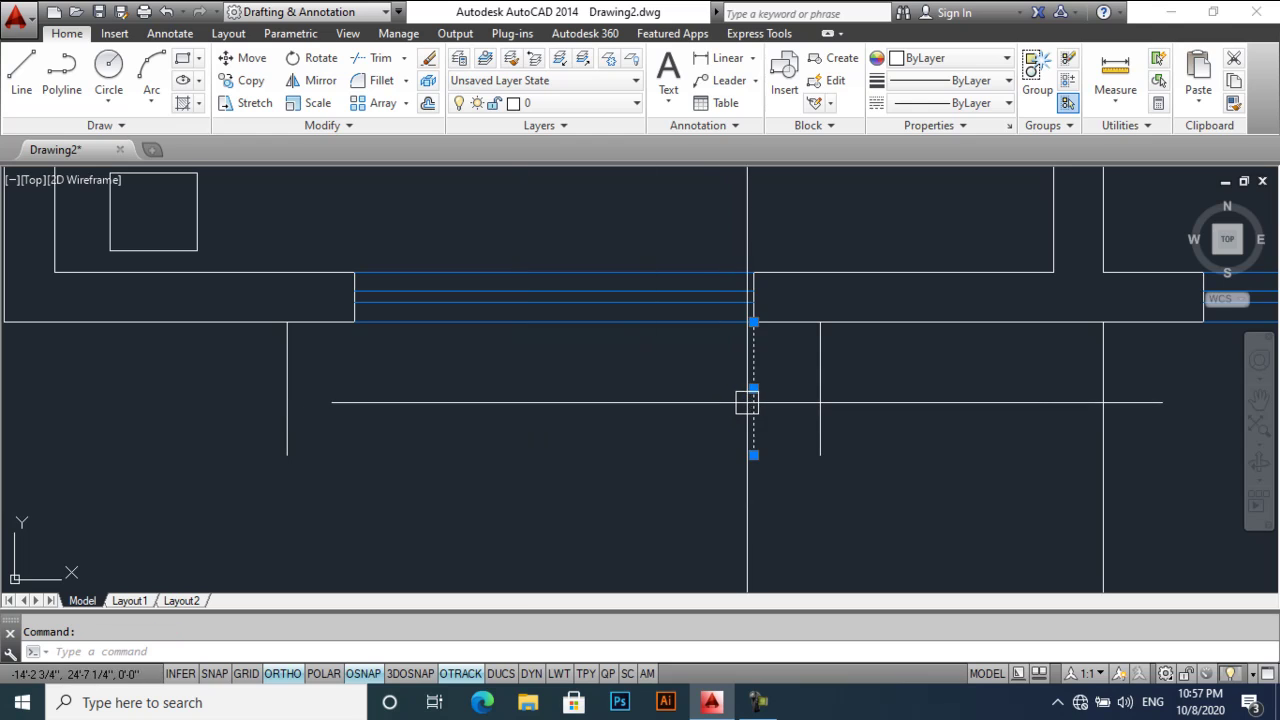
key("Delete")
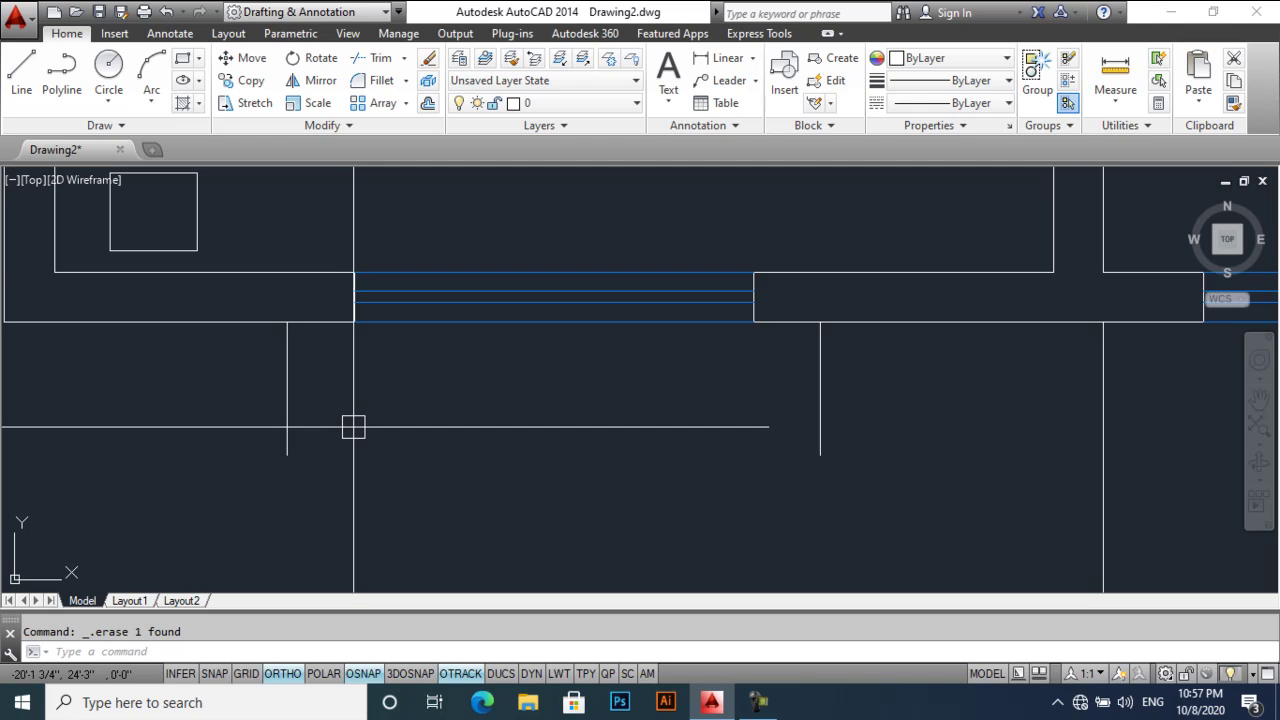
- Draw guide lines joining the side lines' bottom ends and their midpoints
type("l")
key("Return")
left_click(287, 454)
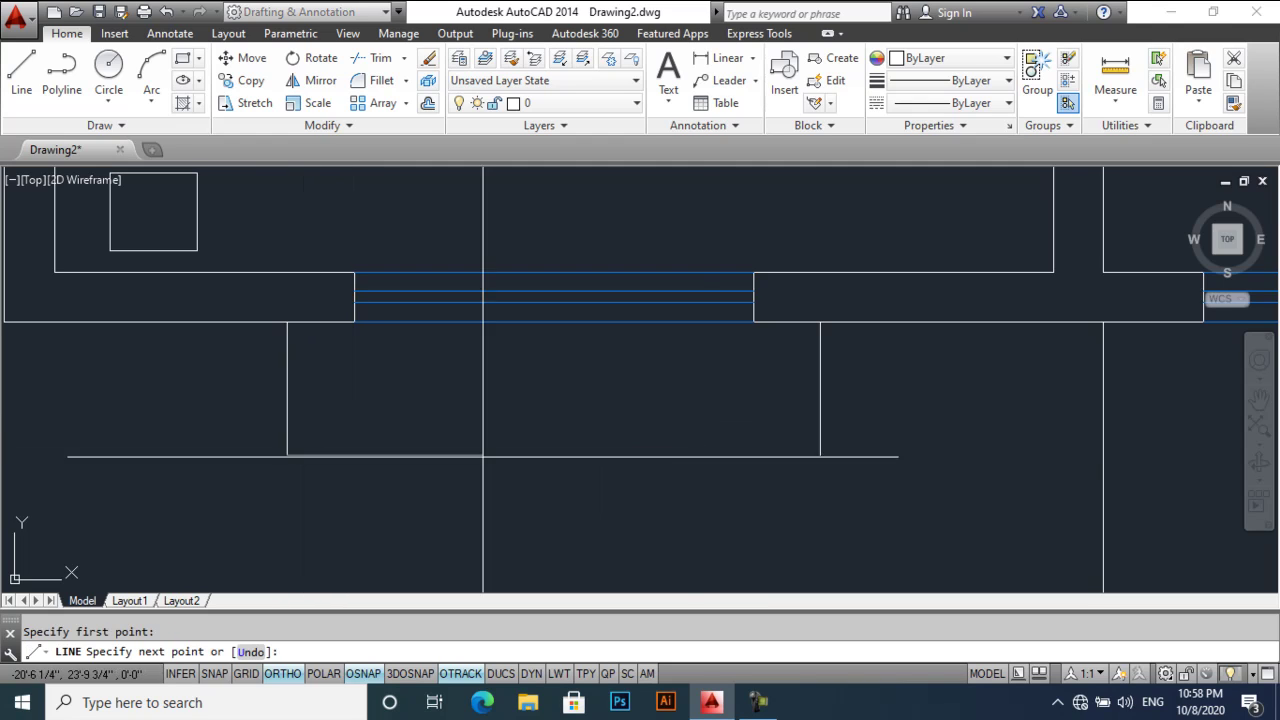
left_click(820, 455)
key("Return")
key("Return")
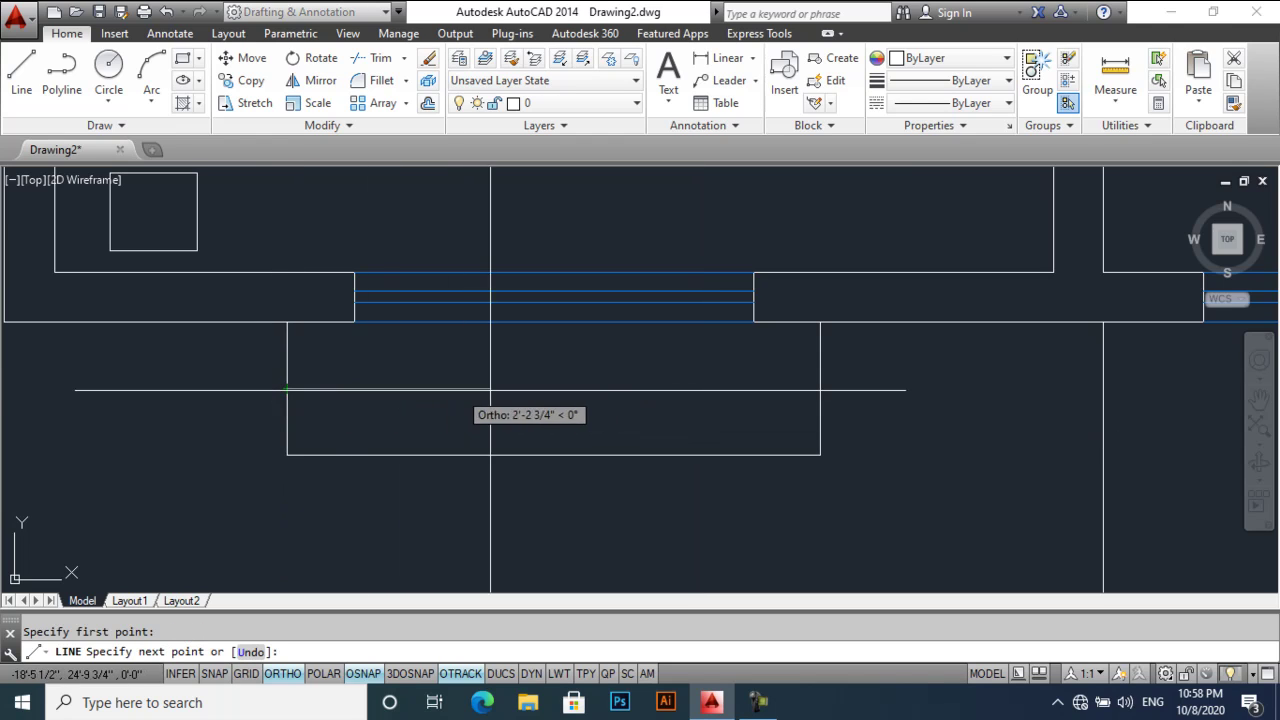
left_click(810, 388)
key("Return")
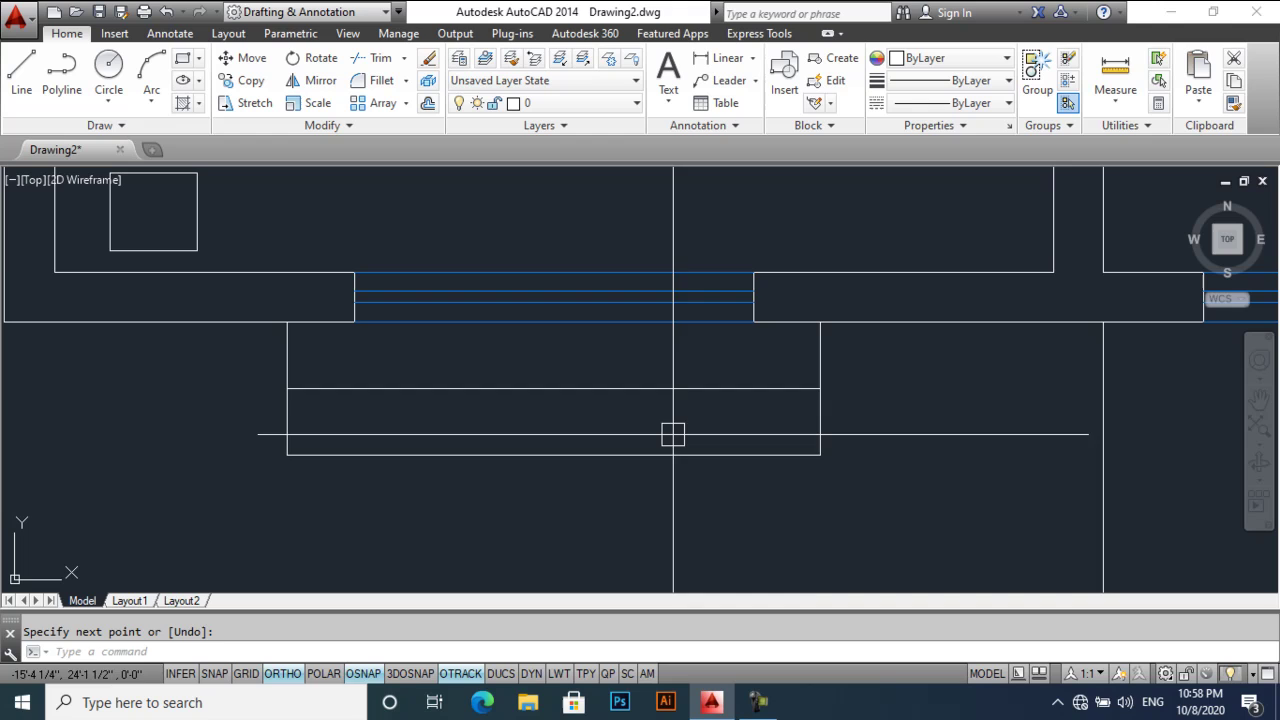
- Draw a 3-point arc from the left midpoint through the bottom centre to the right midpoint
type("a")
key("Return")
left_click(287, 388)
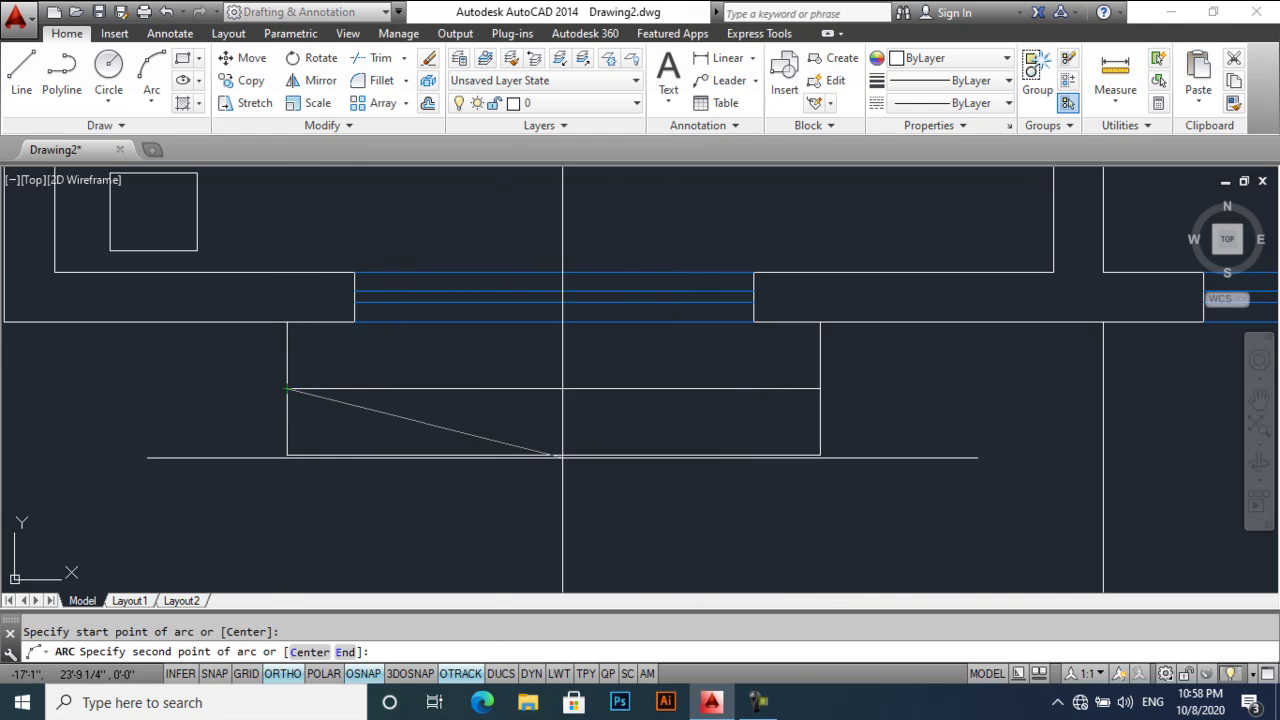
left_click(551, 455)
left_click(820, 388)
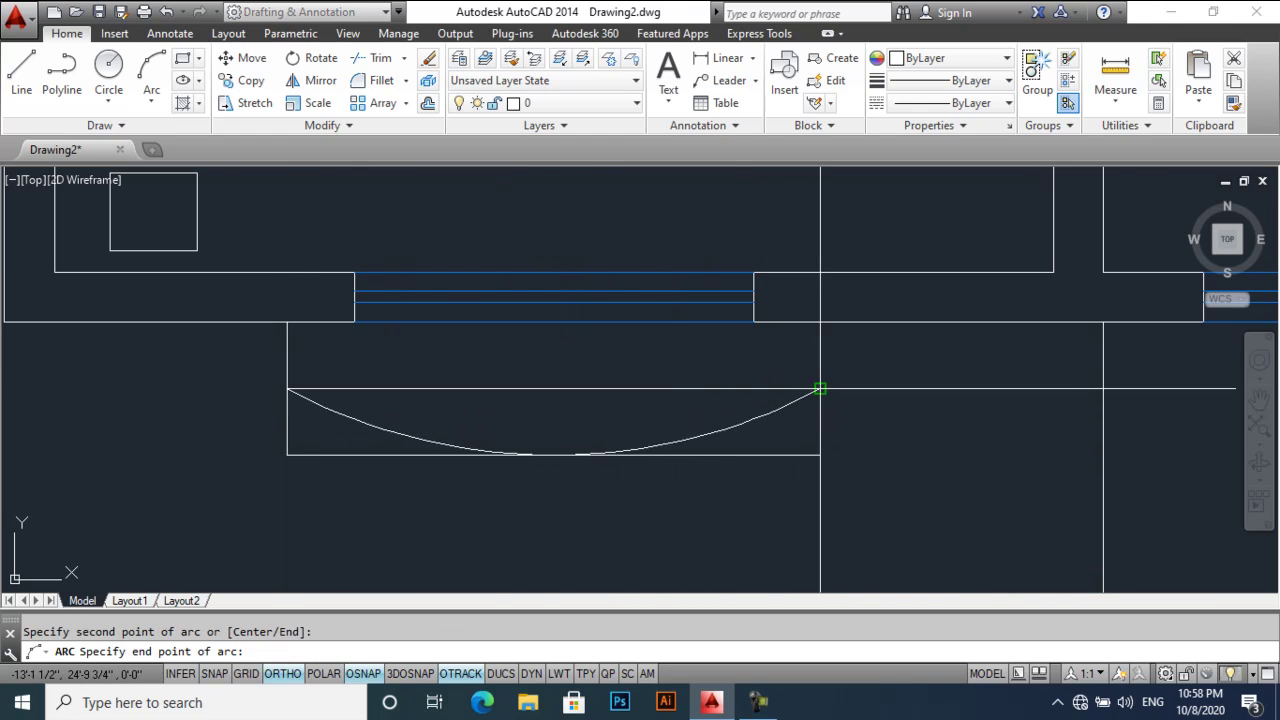
- Erase the two guide lines and trim the side line below the arc
left_click(763, 455)
left_click(716, 388)
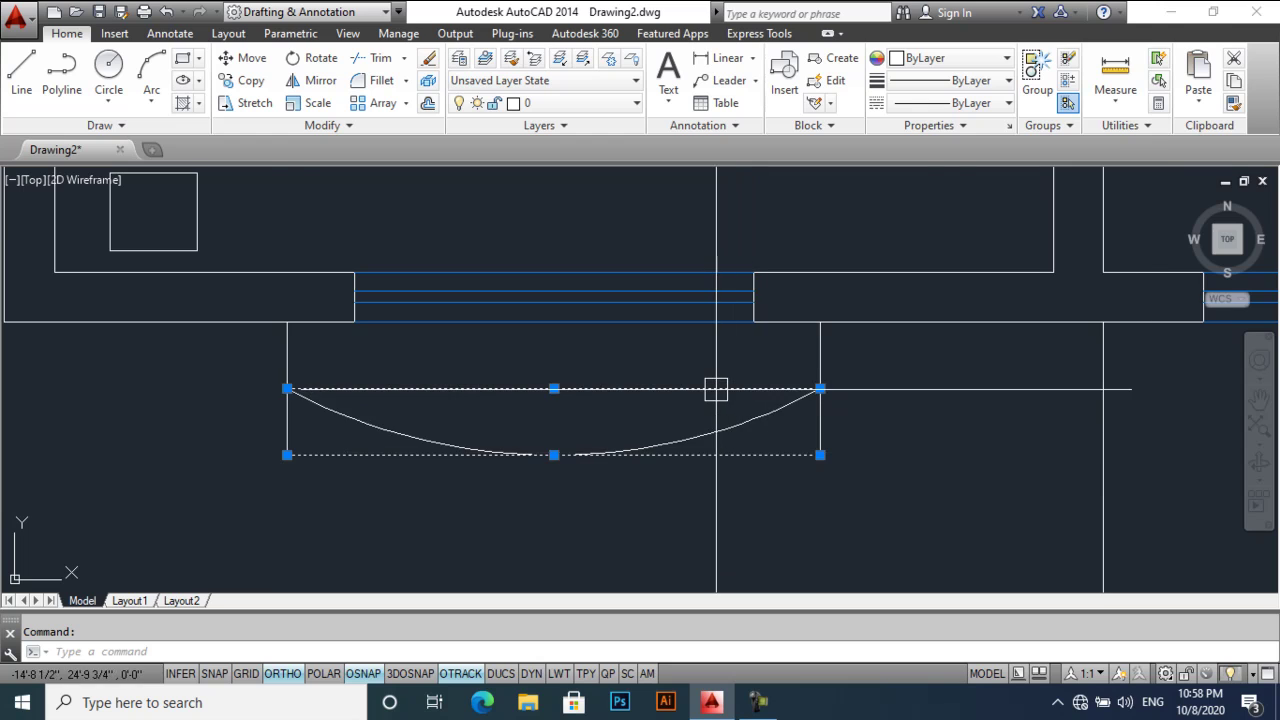
key("Delete")
scroll(716, 388, "down", 2)
scroll(583, 429, "up", 1)
scroll(523, 410, "down", 1)
type("tr")
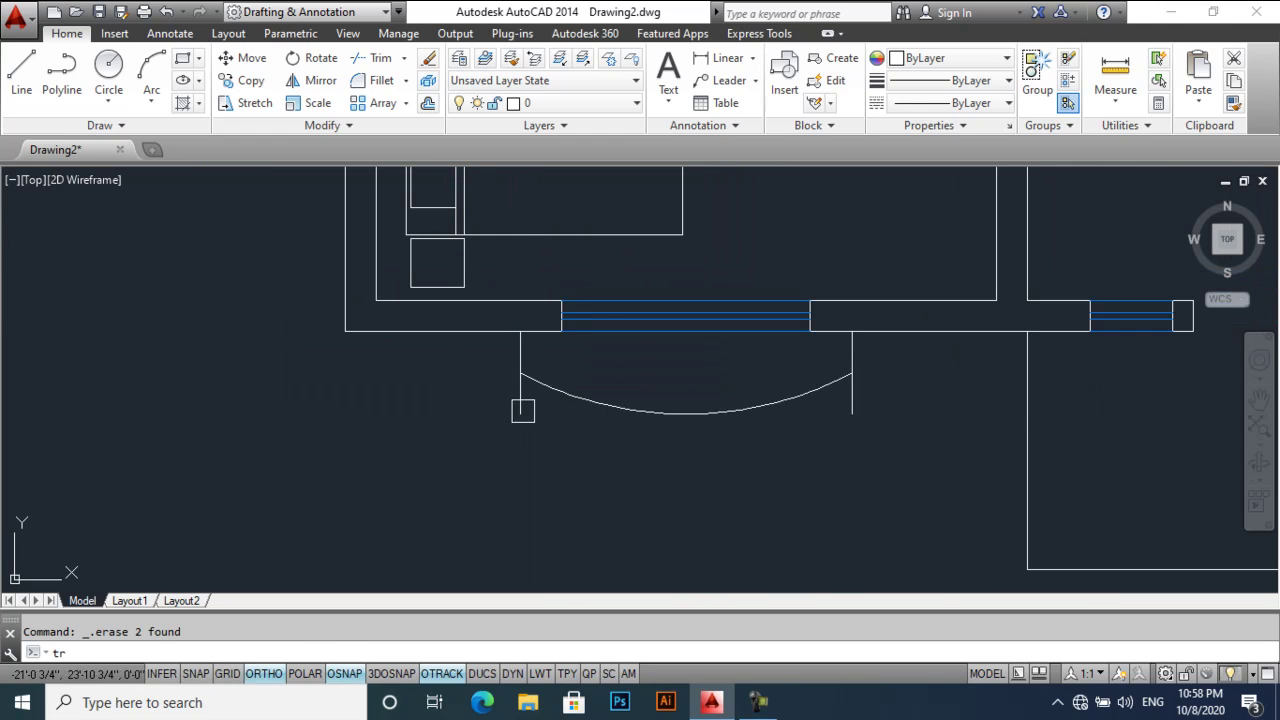
left_click(852, 395)
key("Return")
scroll(742, 400, "down", 2)
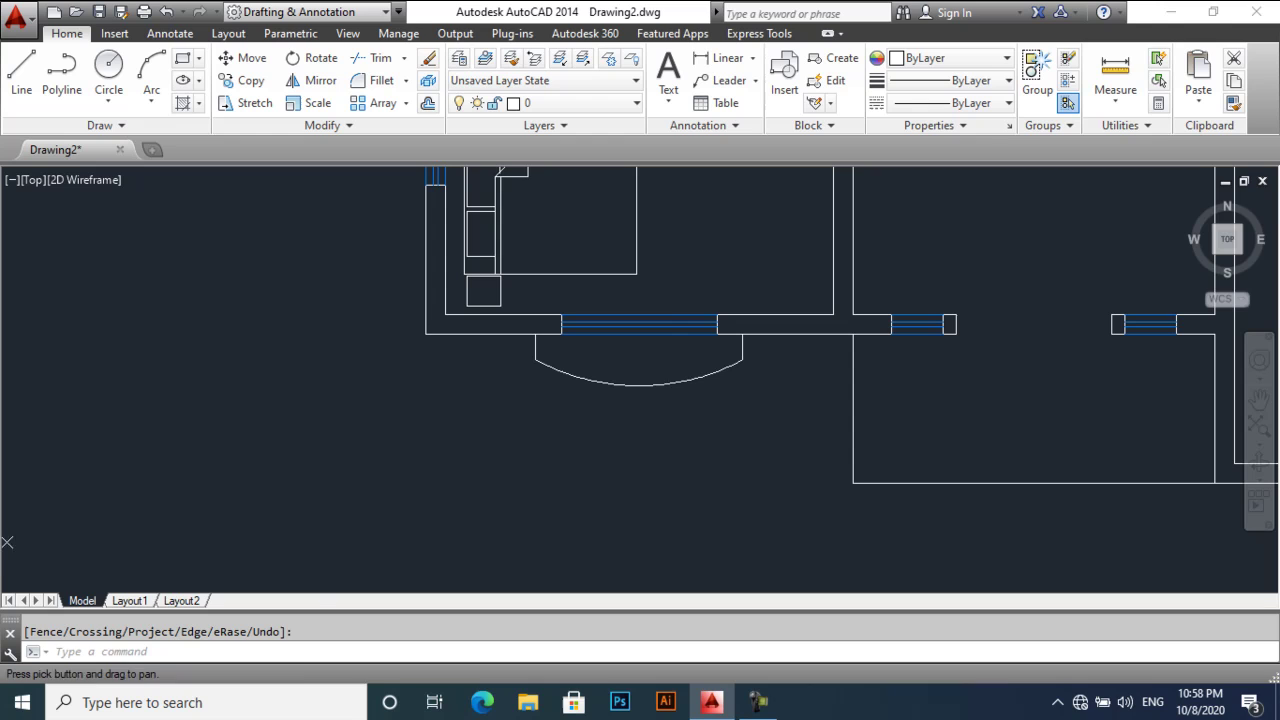
- Copy the bay arc and its side lines beneath the other bedroom's front window
type("ct ")
type("o")
key("Return")
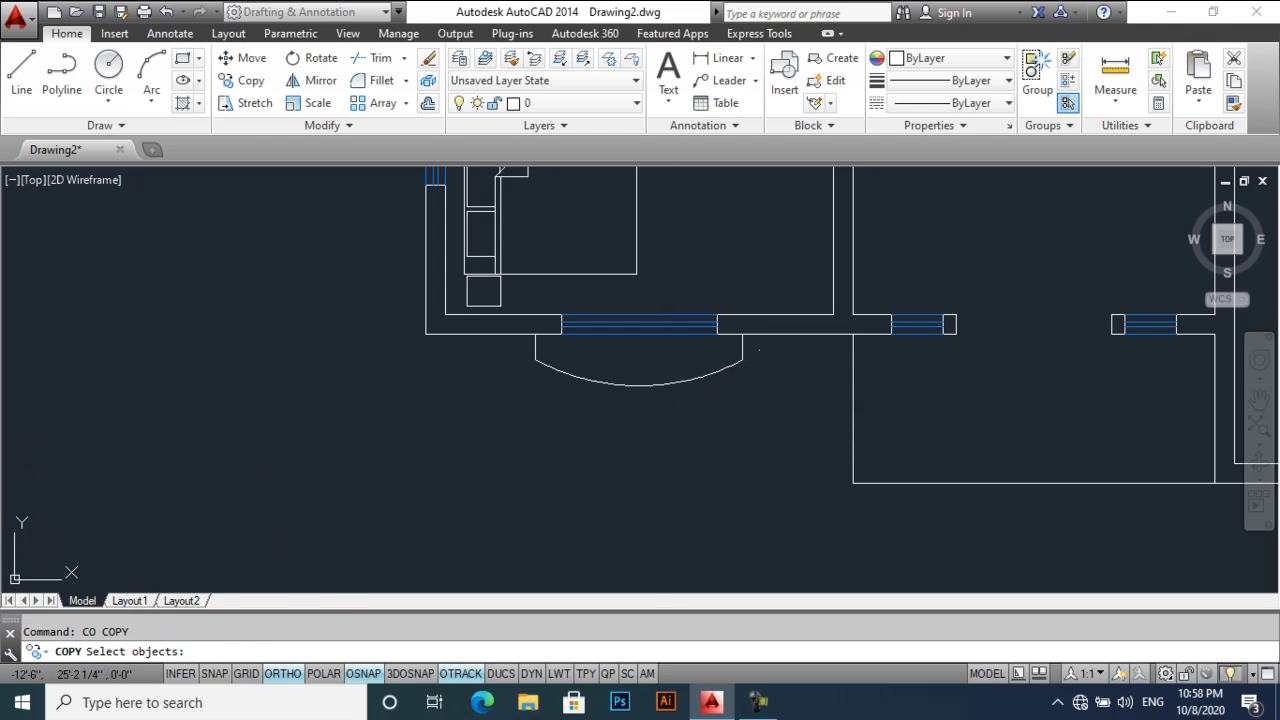
left_click(760, 390)
left_click(503, 335)
scroll(563, 340, "up", 2)
key("Return")
scroll(563, 340, "down", 1)
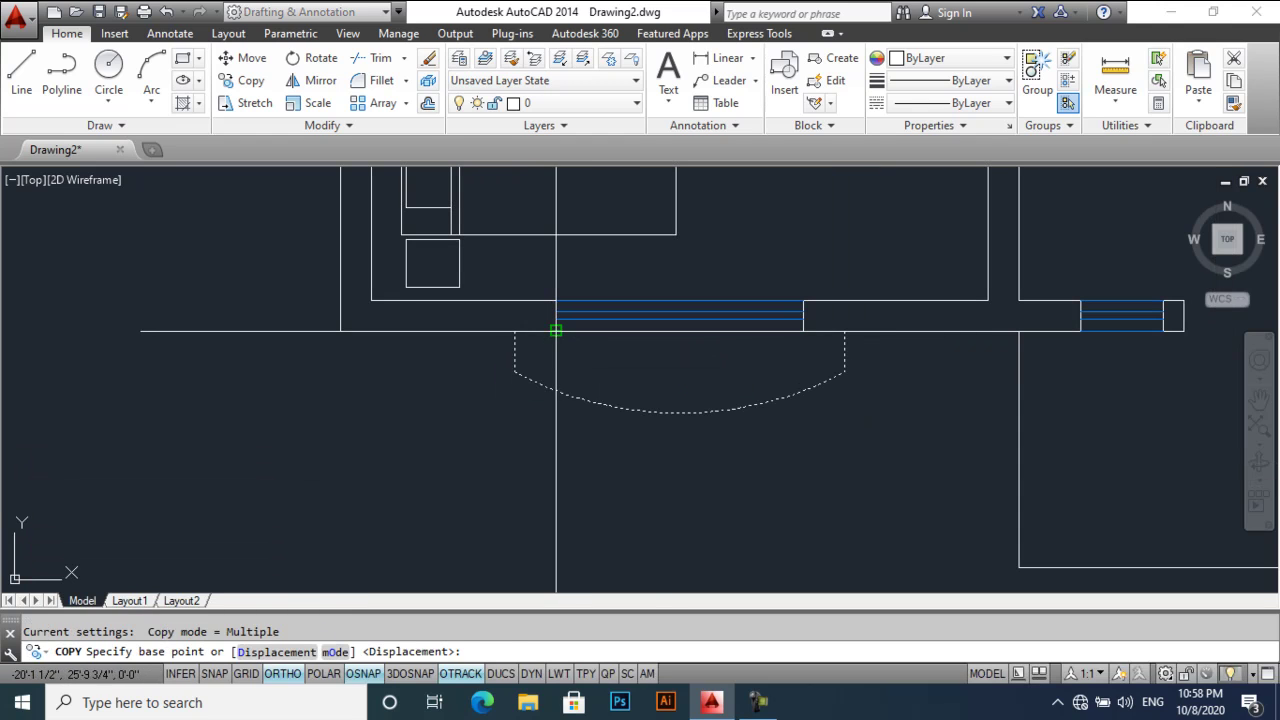
left_click(551, 331)
scroll(551, 333, "down", 2)
scroll(789, 343, "up", 4)
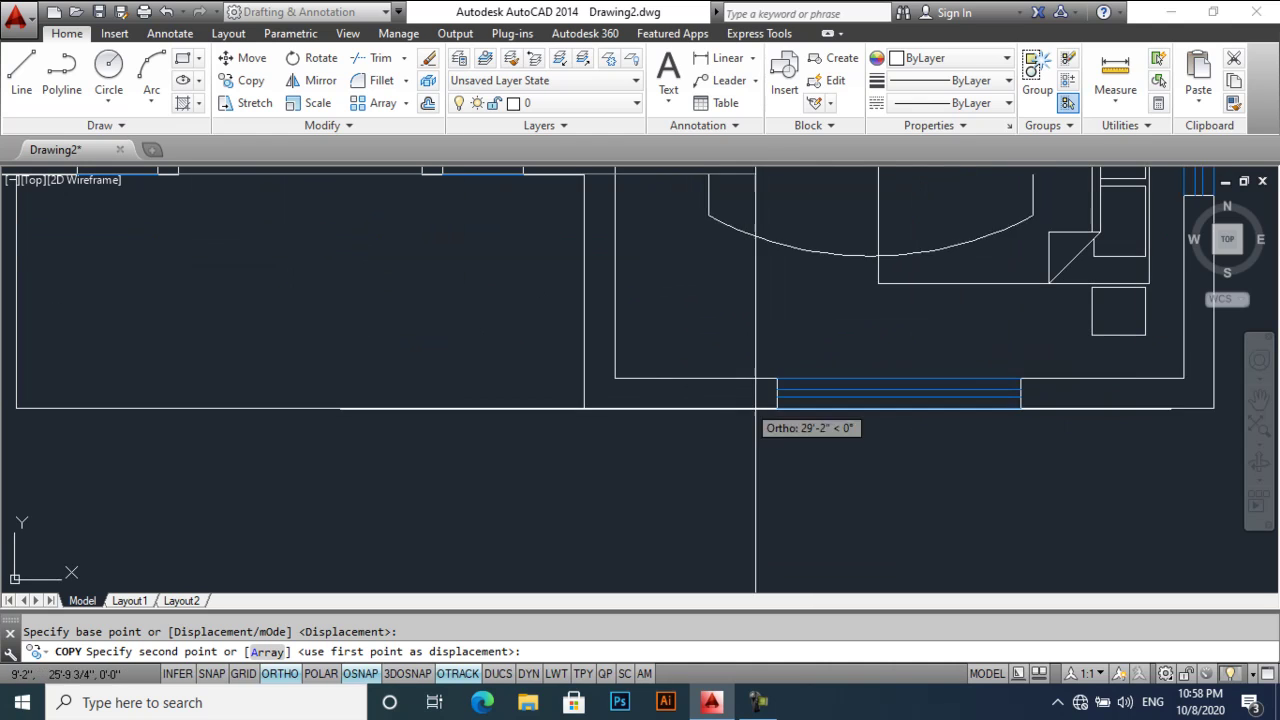
left_click(780, 440)
scroll(780, 440, "down", 4)
key("Return")
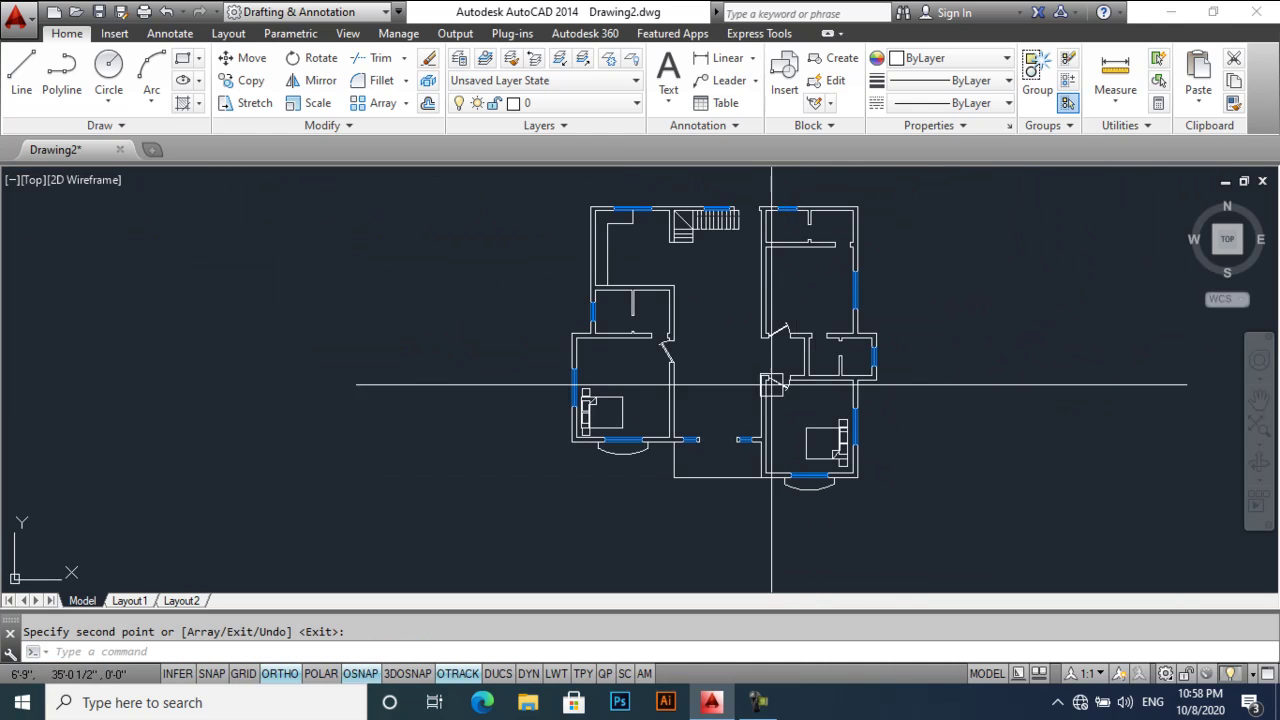
scroll(560, 405, "up", 2)
scroll(535, 410, "up", 5)
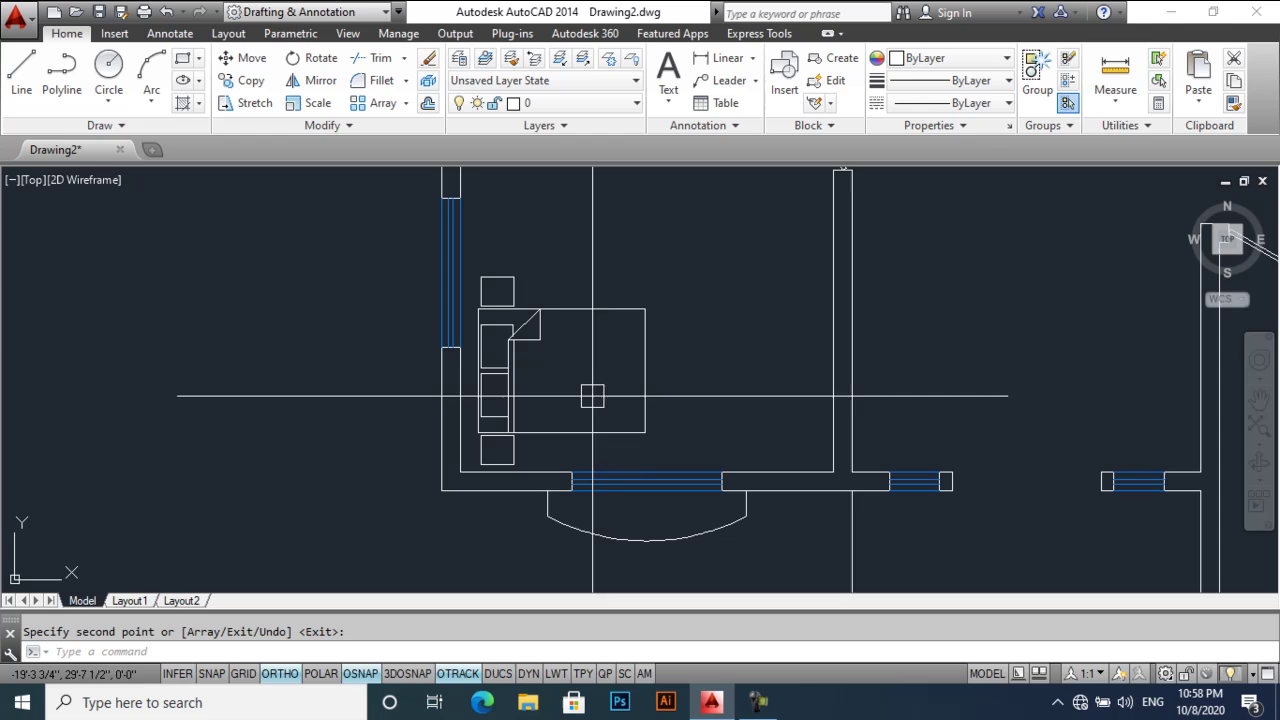
scroll(451, 293, "down", 5)
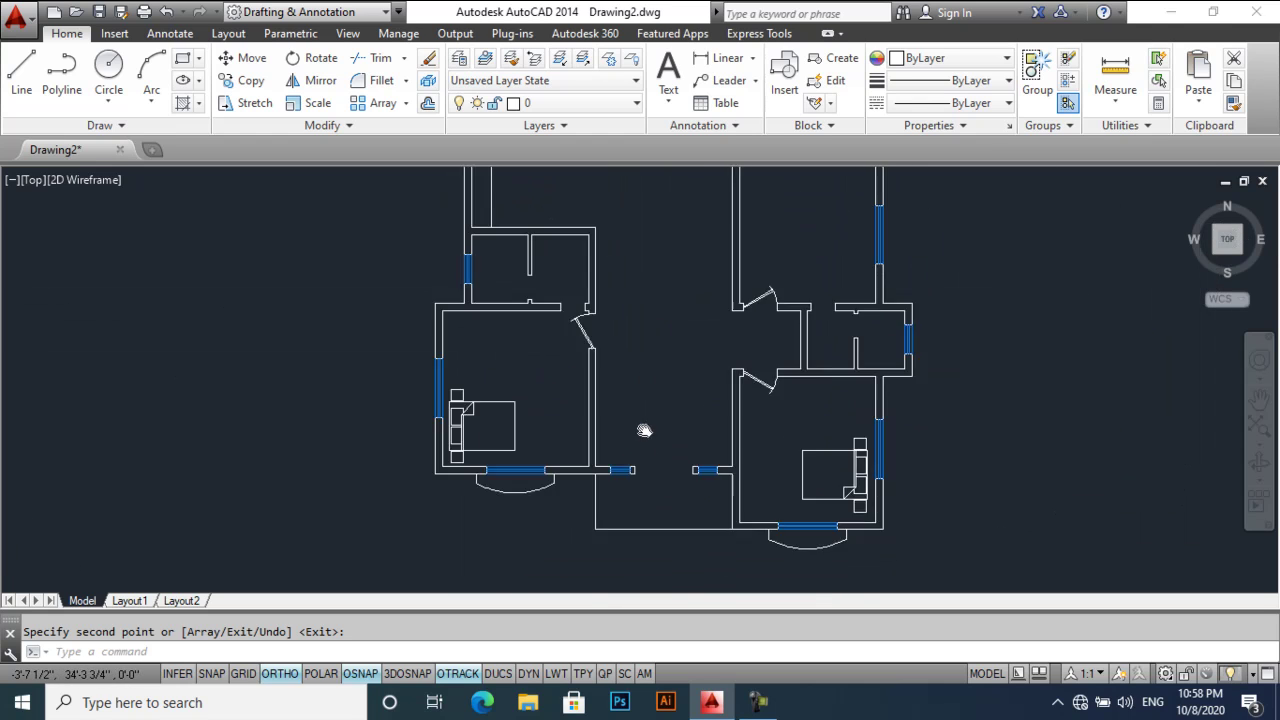
- Draw two vertical lines up from the staircase wall corner and the right wall corner
scroll(605, 340, "up", 3)
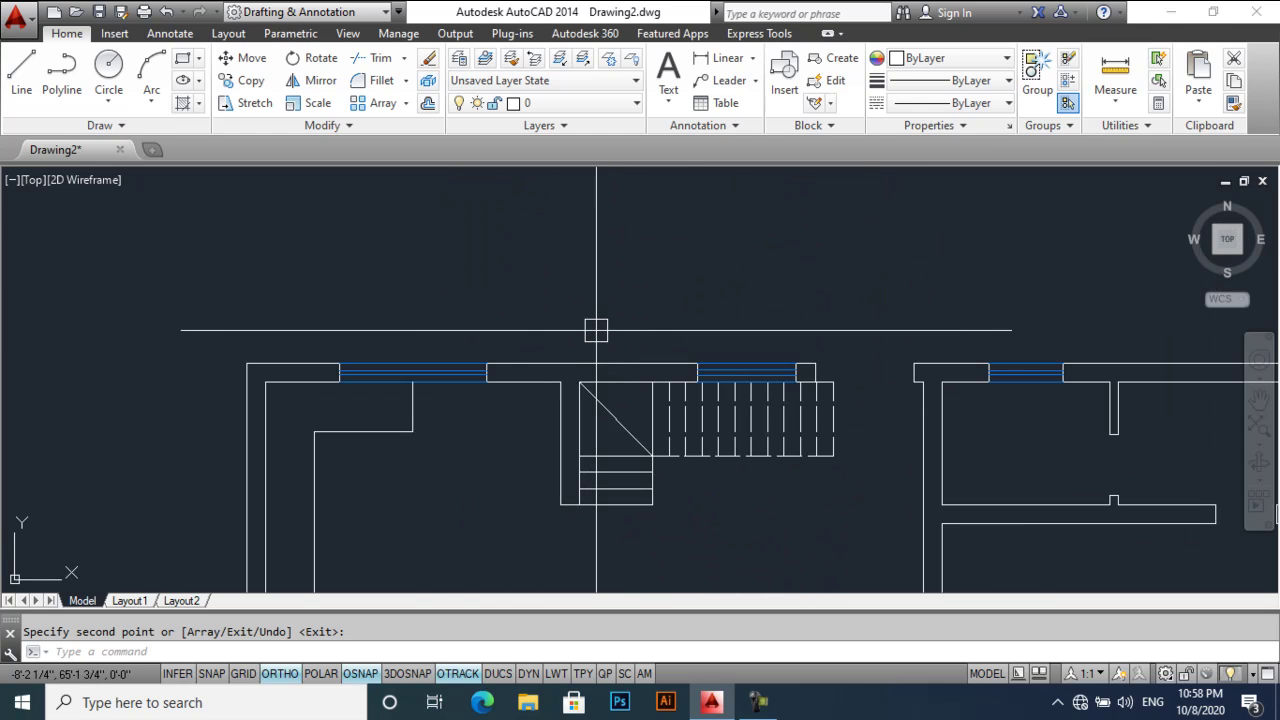
key("Escape")
type("L")
key("Return")
left_click(581, 381)
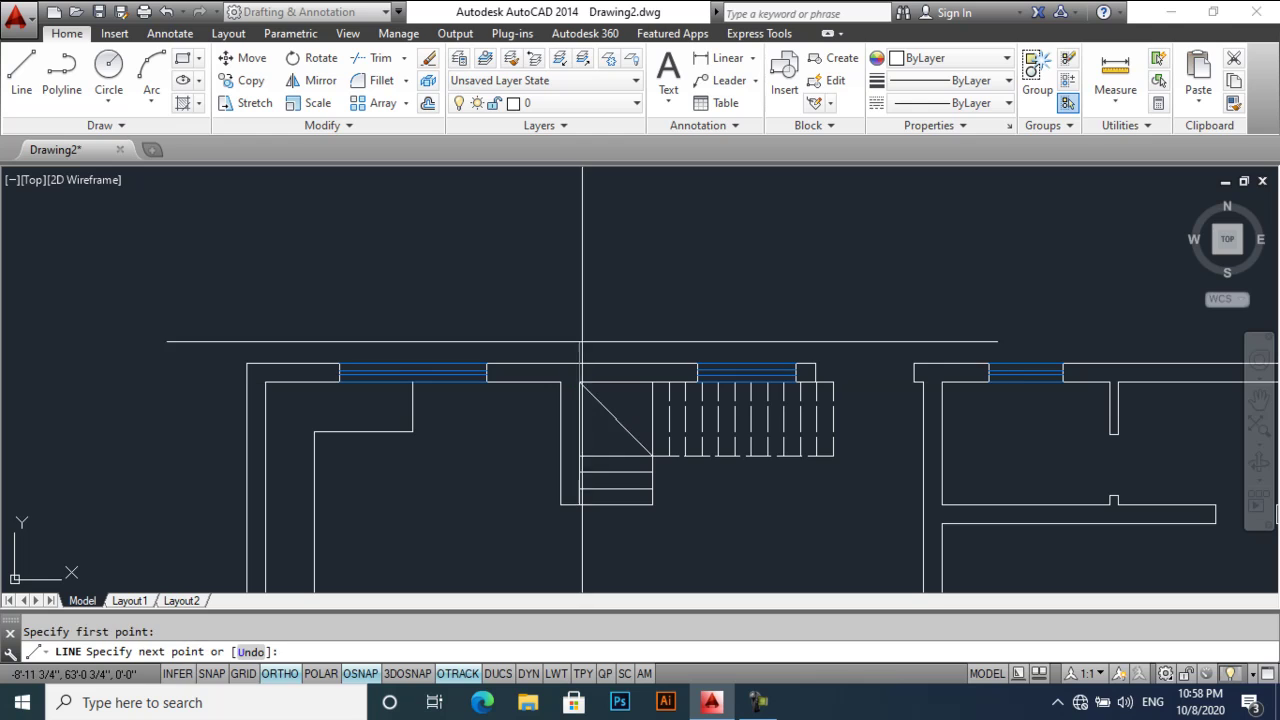
left_click(579, 231)
key("Return")
key("Return")
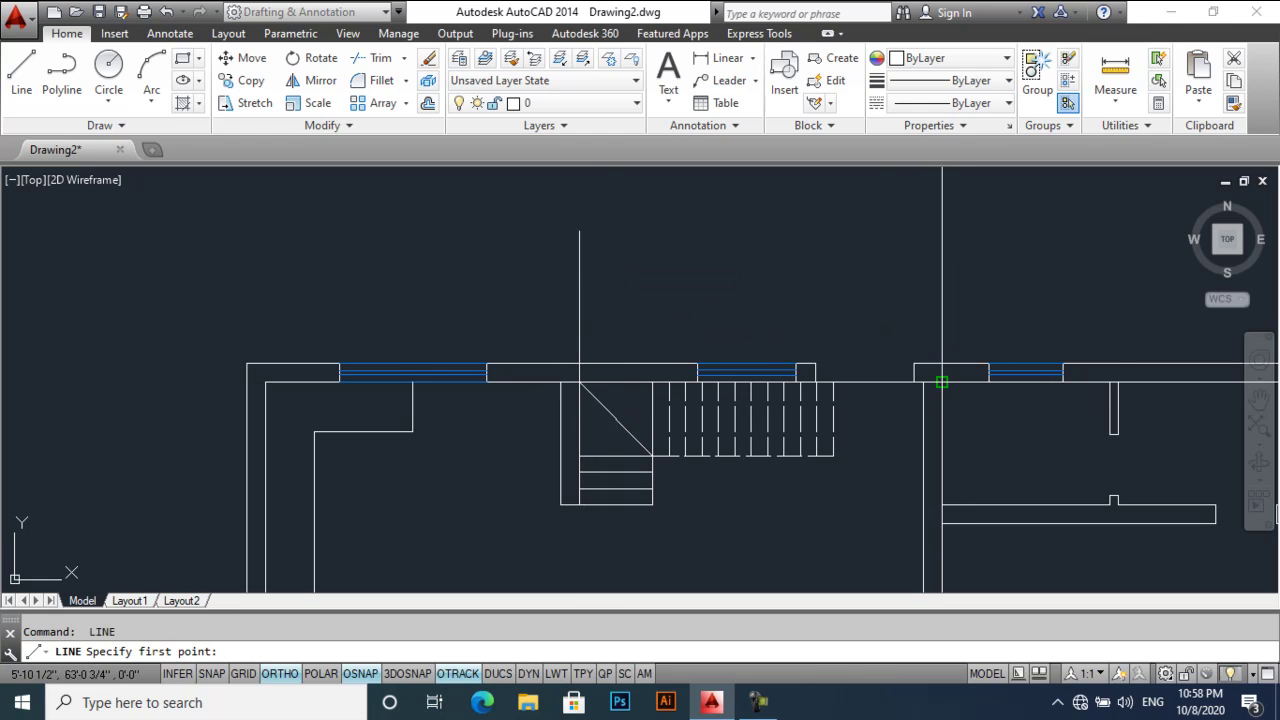
left_click(922, 381)
left_click(921, 218)
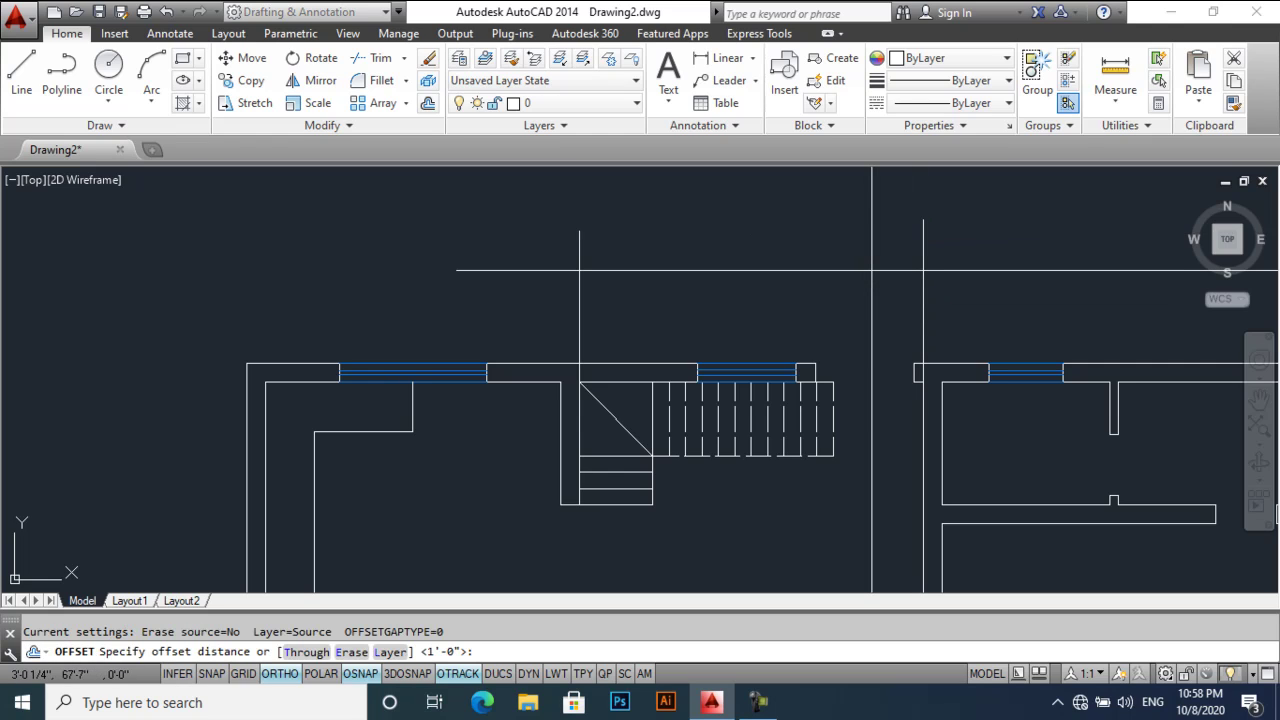
- Offset the top wall line 6 units upward
key("Return")
left_click(668, 364)
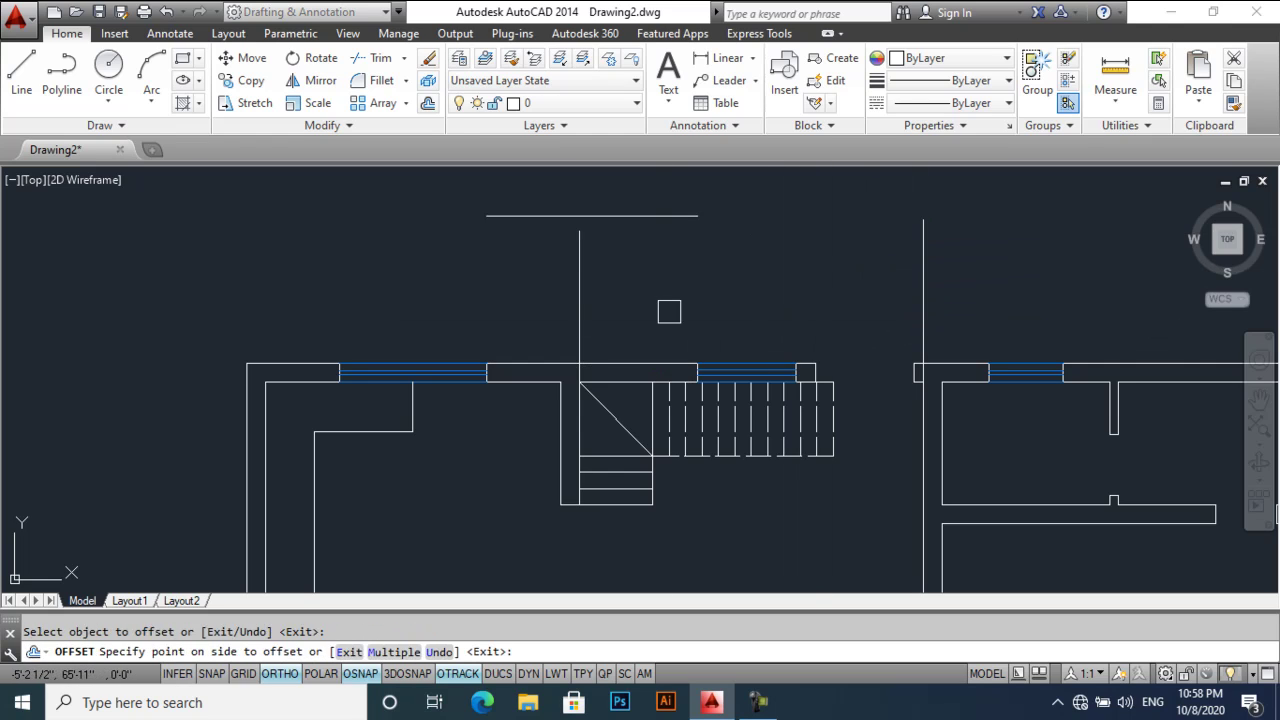
left_click(669, 311)
key("Escape")
- Fillet the new top line into both vertical lines to close the corners
type("f")
key("Return")
left_click(586, 238)
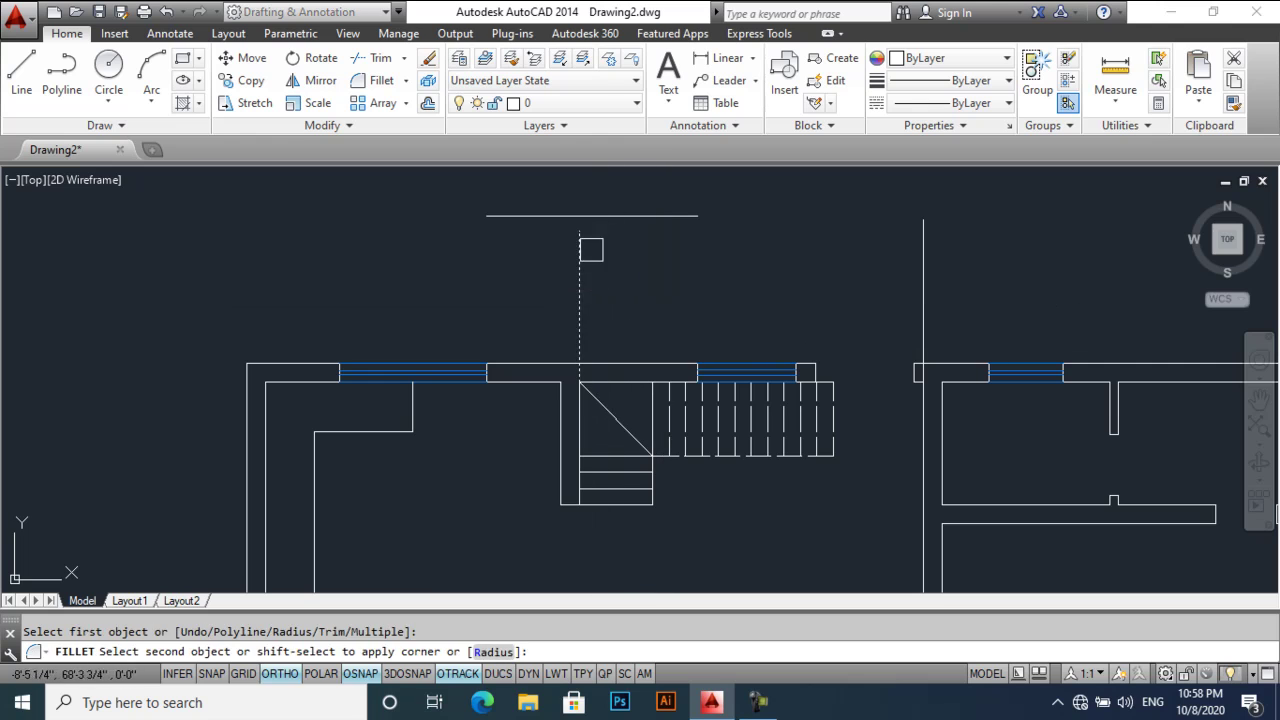
left_click(629, 219)
key("Return")
left_click(674, 217)
left_click(922, 262)
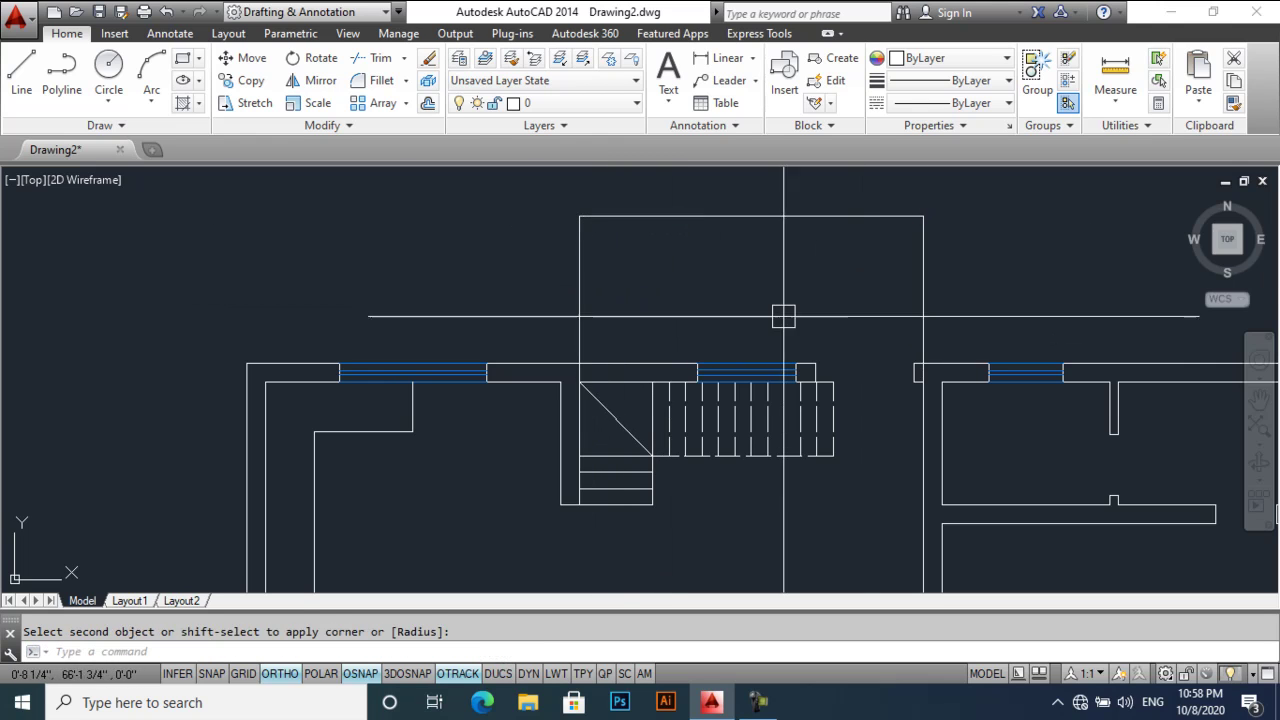
- Trim the excess line ends to leave a clean rectangular projection
scroll(590, 378, "up", 2)
type("tr")
key("Return")
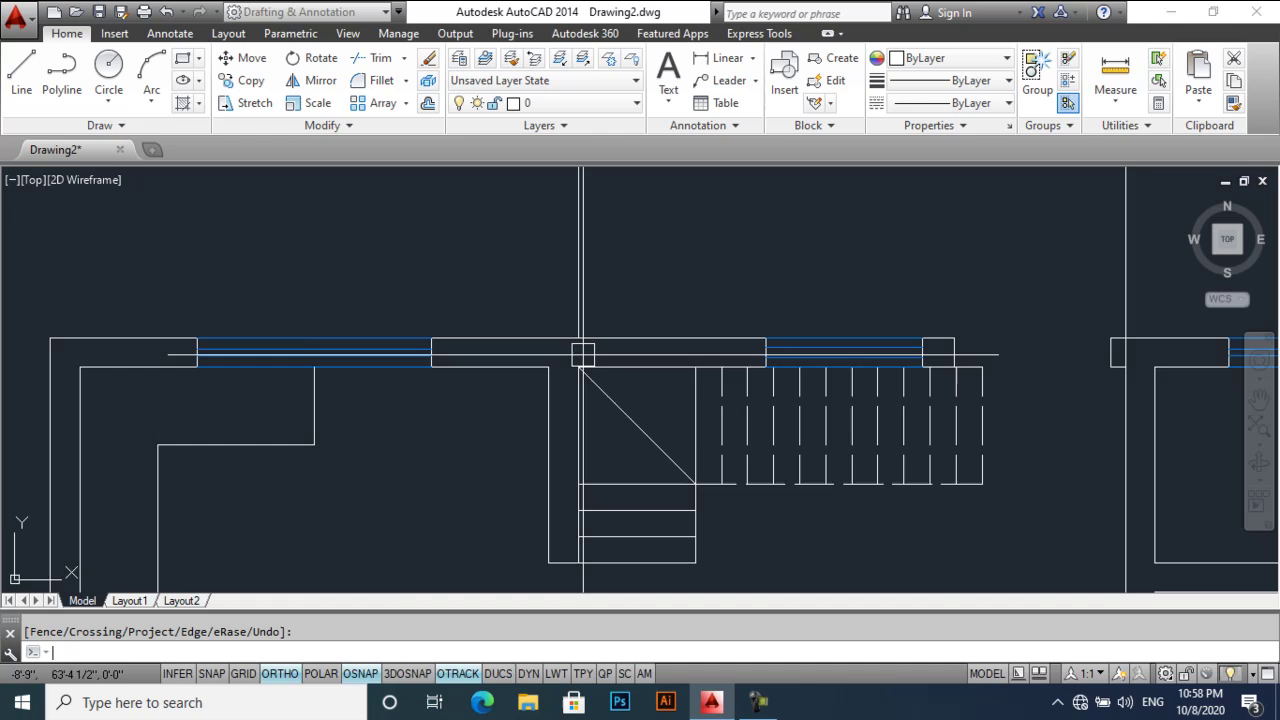
scroll(600, 360, "down", 3)
scroll(937, 363, "up", 4)
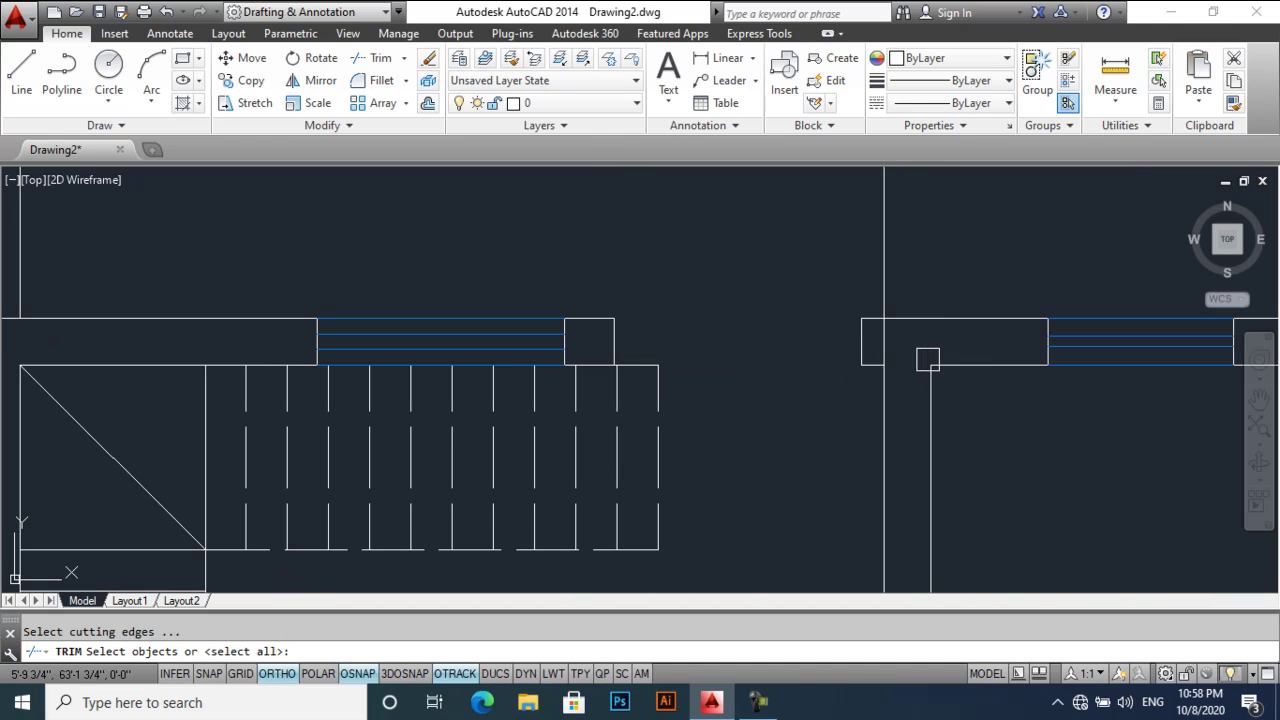
key("Return")
scroll(880, 350, "down", 2)
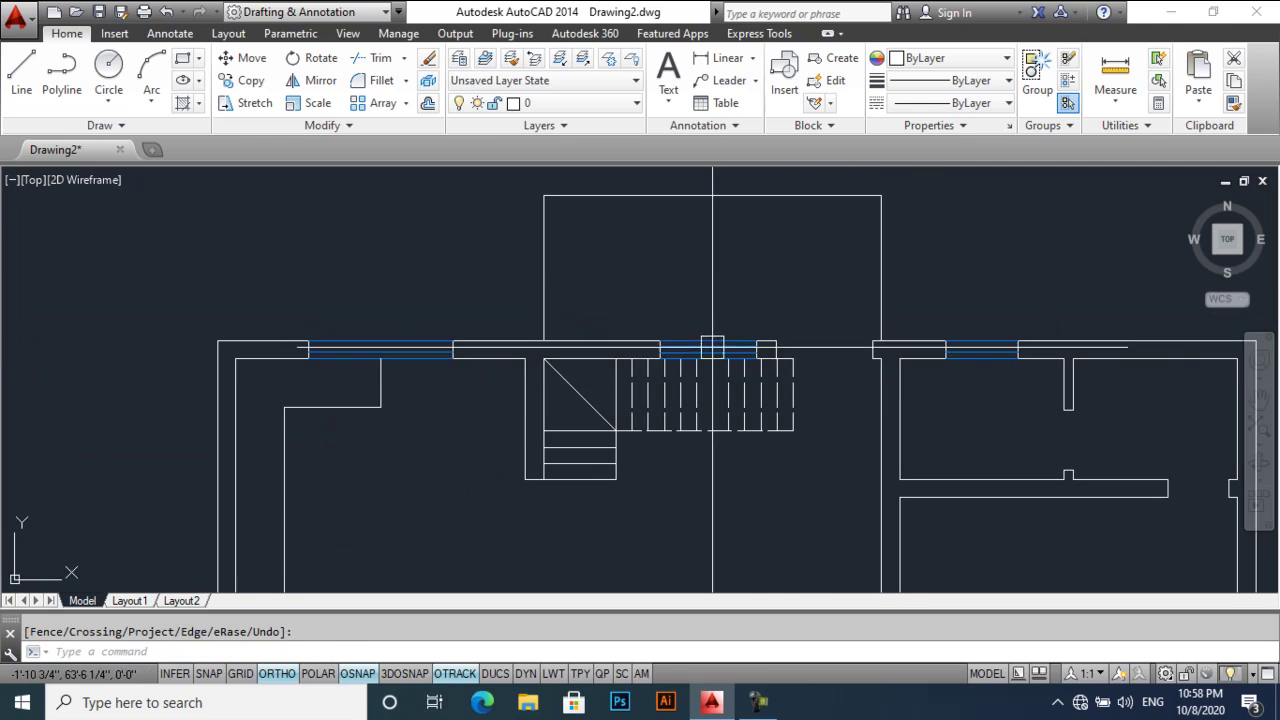
scroll(571, 223, "up", 3)
scroll(600, 349, "up", 3)
- With ortho off, draw a 9×9 square using RECTANG and @9,9
type("re")
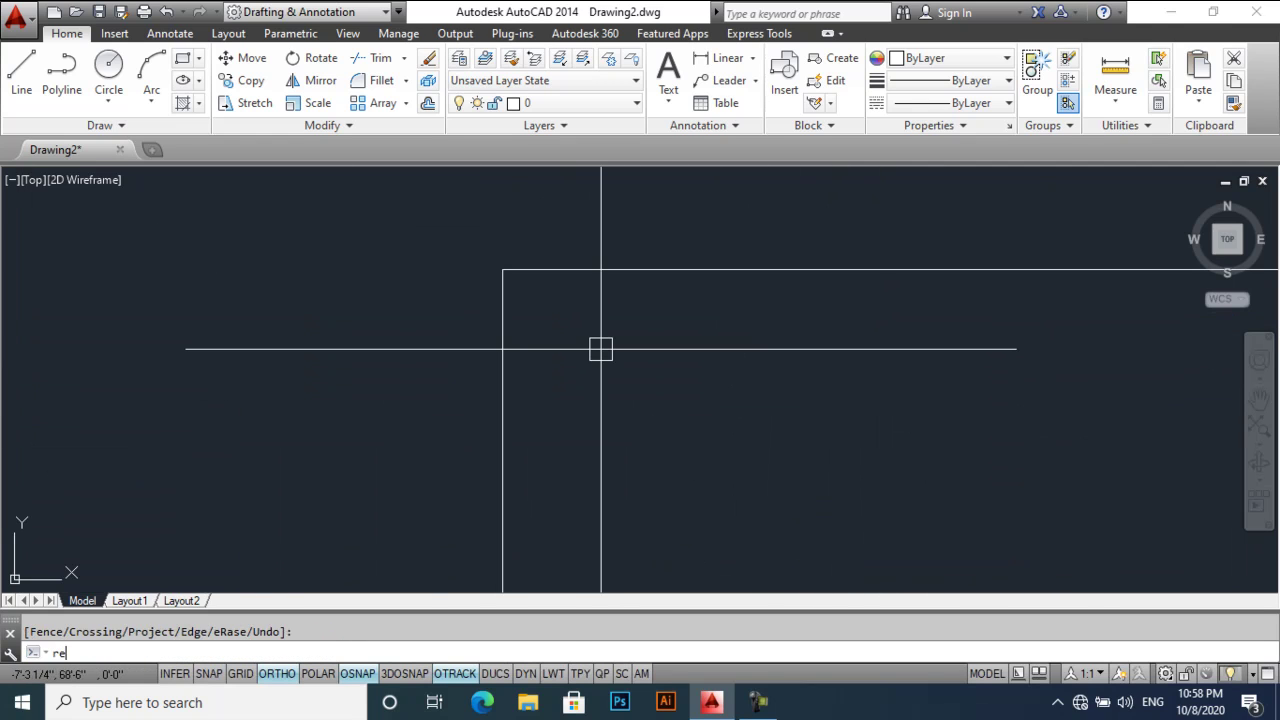
key("F8")
type("c")
key("Return")
left_click(477, 204)
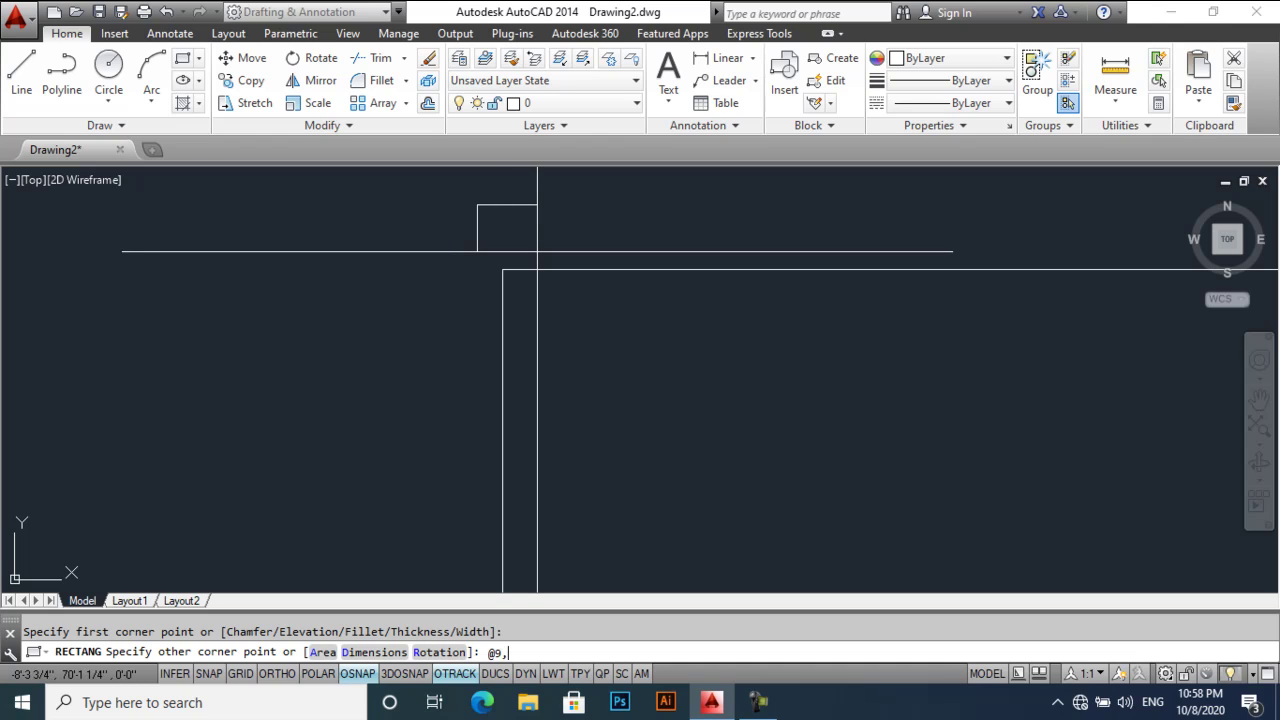
type("@9,9")
key("Return")
- Move the square to the projection outline's top-left corner
middle_click_drag(530, 251, 564, 338)
type("m")
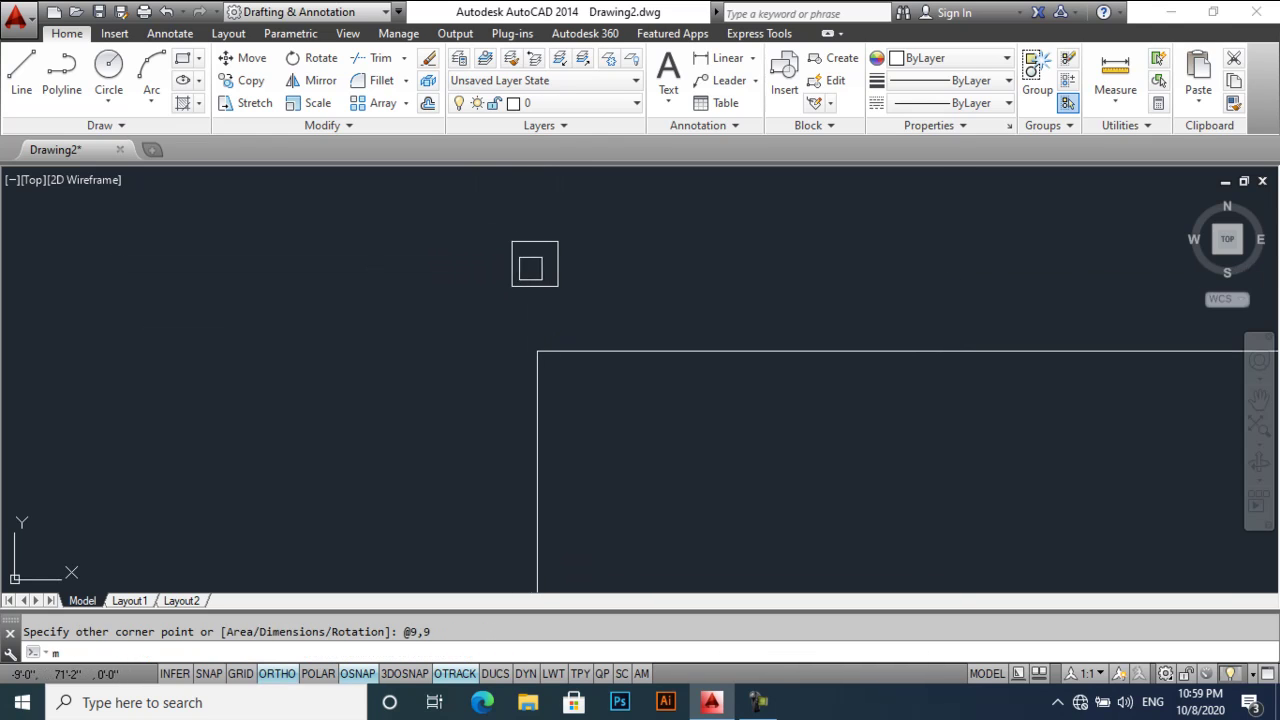
key("Return")
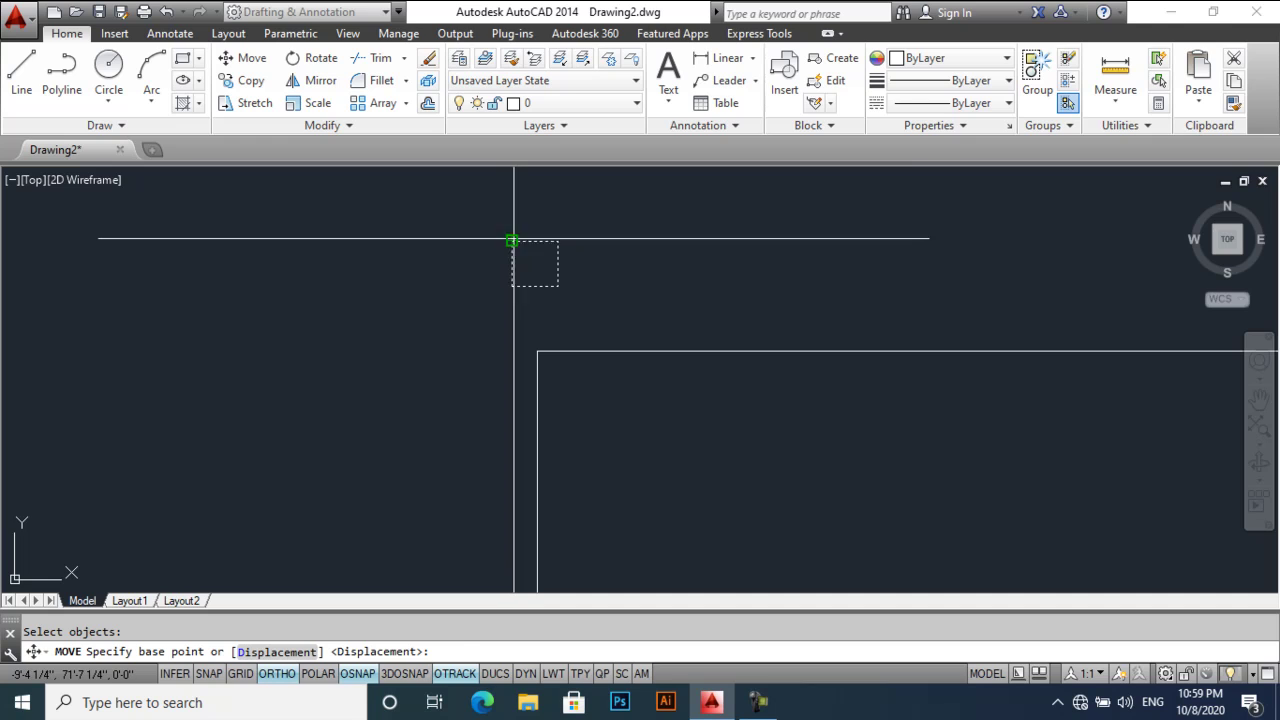
left_click(511, 241)
scroll(537, 351, "down", 3)
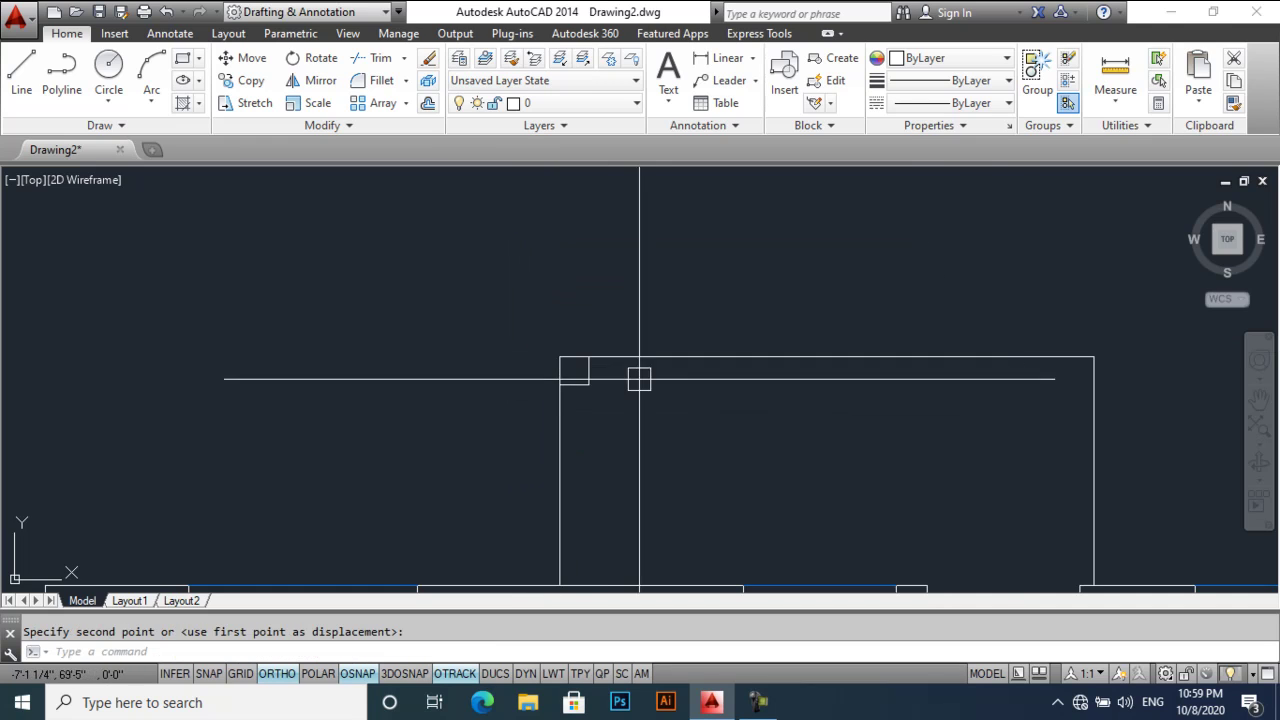
left_click(504, 327)
- Mirror the square about the top edge midpoint onto the top-right corner
type("mi")
key("Return")
left_click(504, 340)
key("Return")
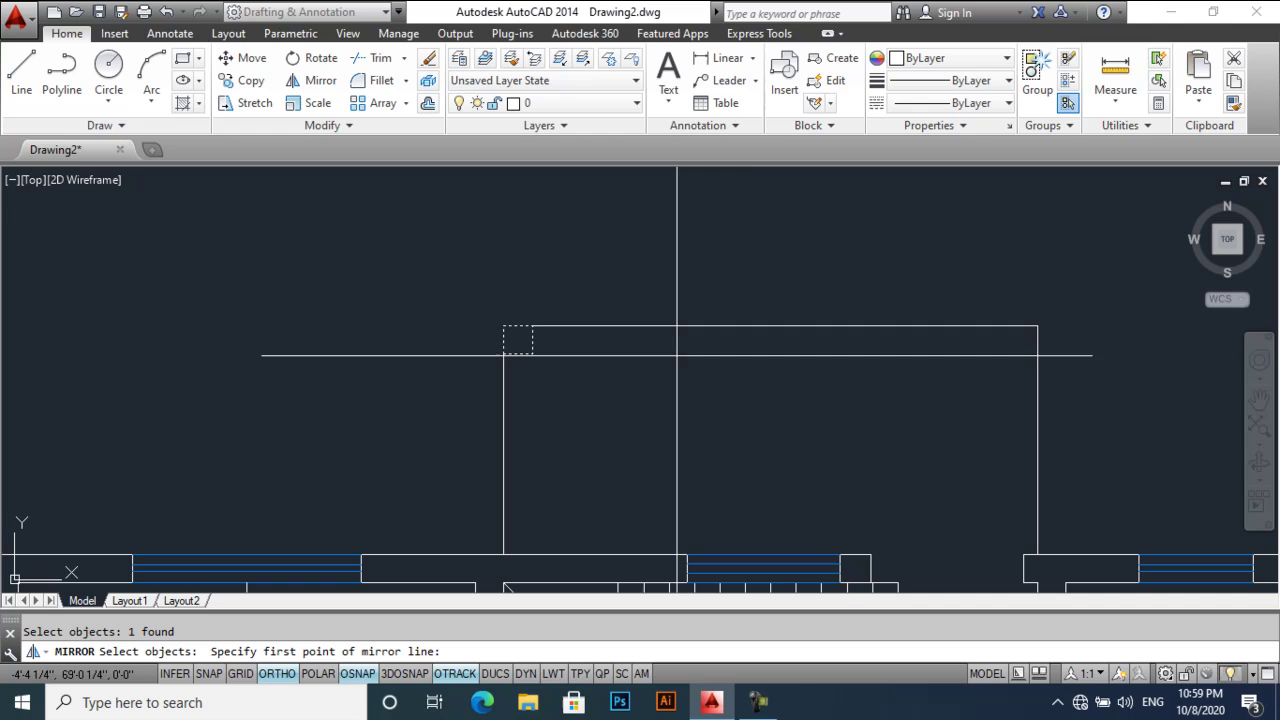
left_click(770, 327)
left_click(773, 371)
key("Return")
scroll(740, 350, "down", 6)
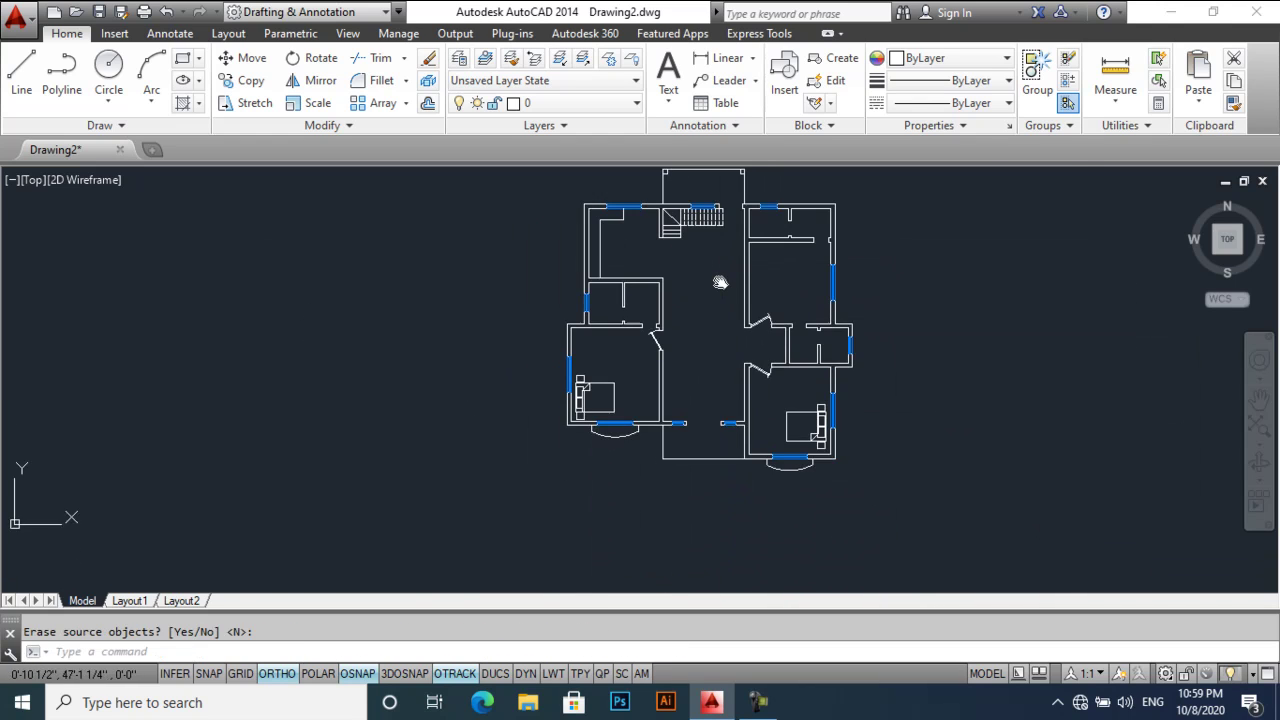
- Draw a 9×9 square at the lower wall corner, then turn ortho back on
scroll(684, 495, "up", 4)
scroll(645, 460, "up", 4)
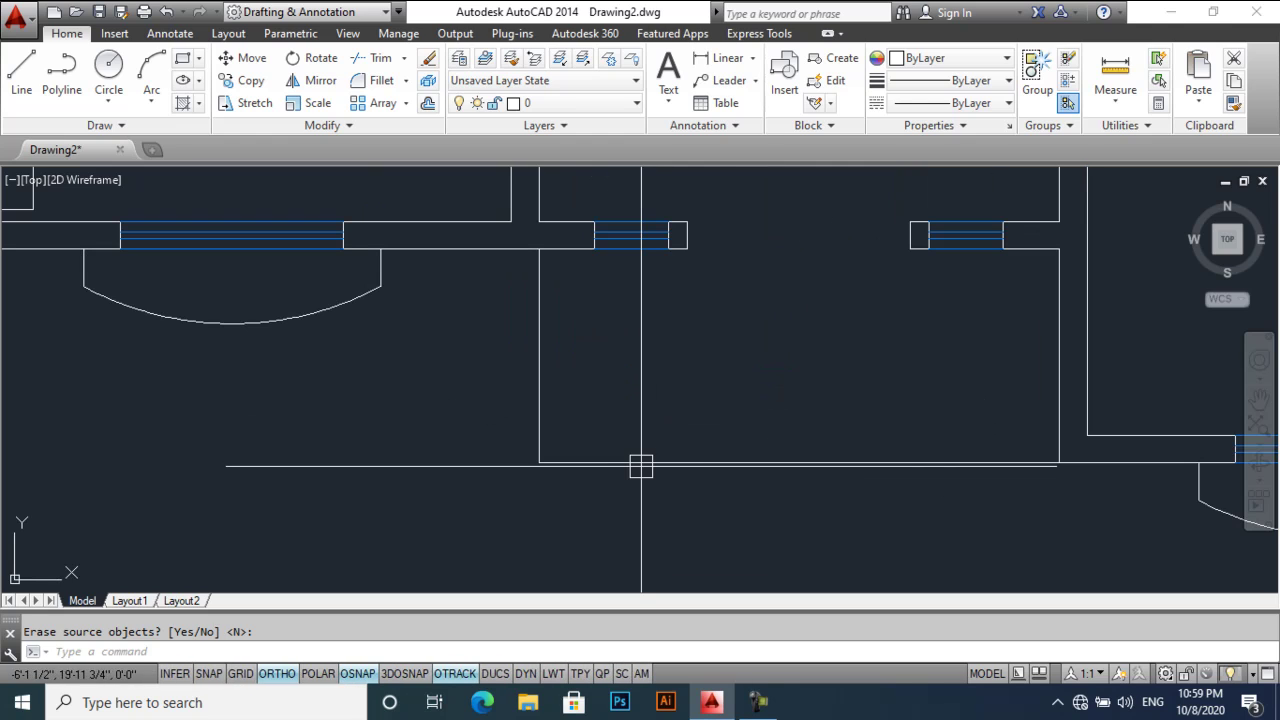
type("rec")
key("Return")
left_click(539, 462)
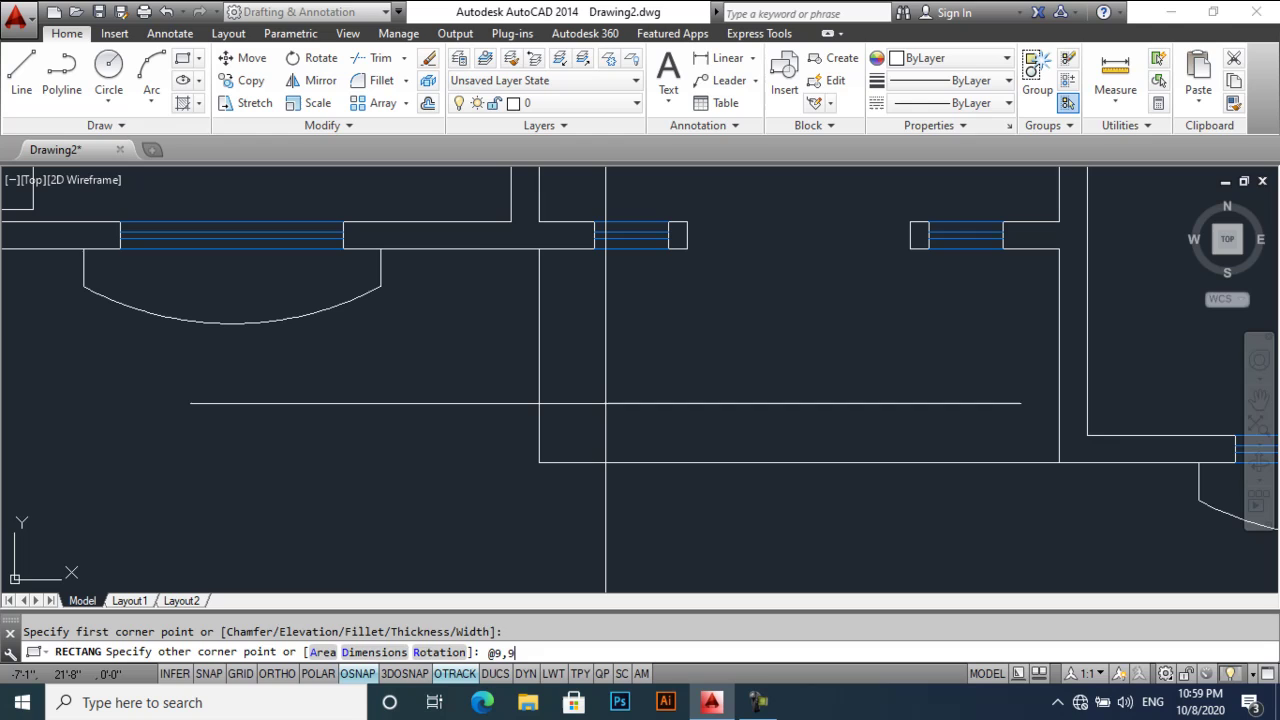
key("Return")
key("F8")
- Mirror the square to the opposite lower corner of the entrance
type("mi")
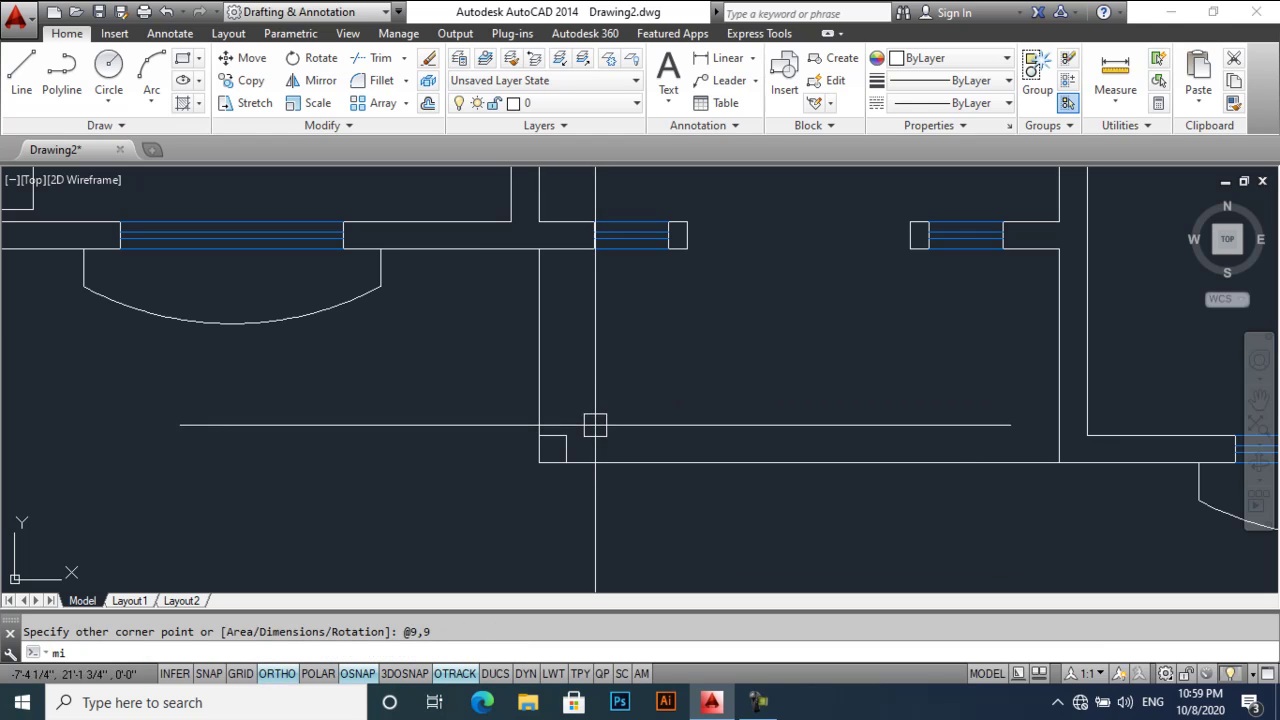
key("Return")
left_click(551, 443)
key("Return")
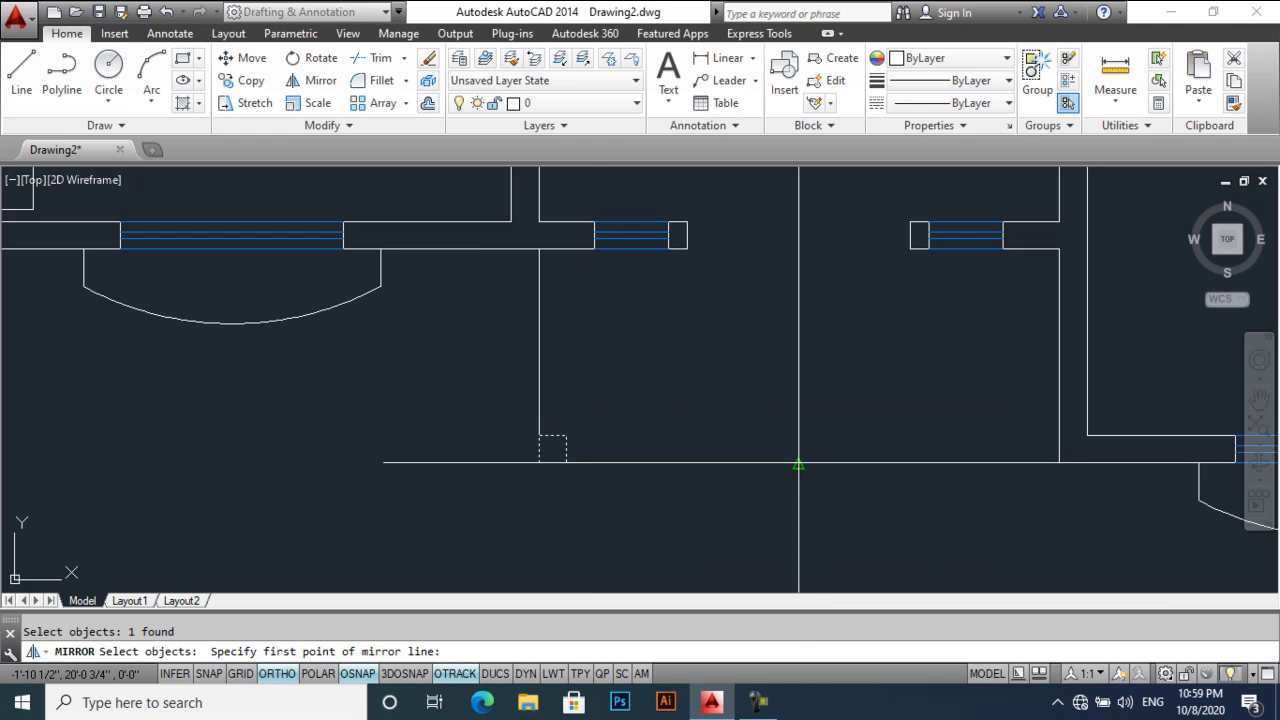
left_click(822, 408)
- Pan and zoom around the floor plan to review it
scroll(822, 408, "down", 2)
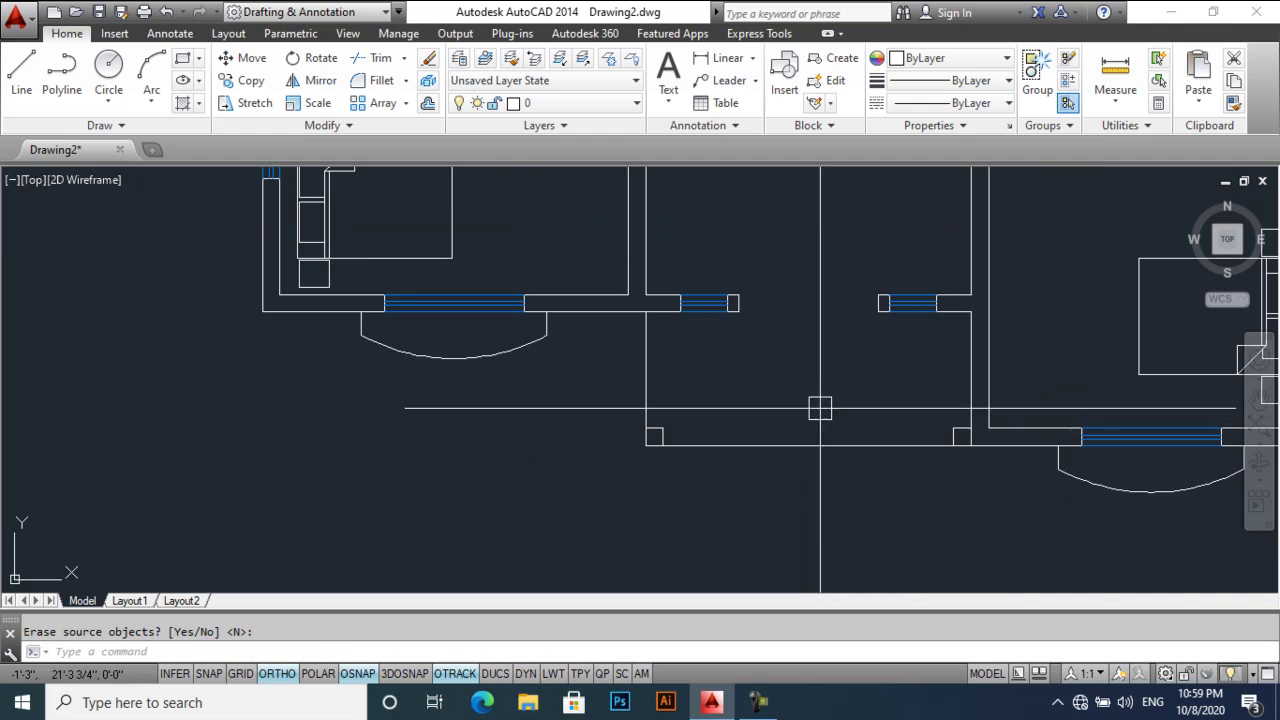
middle_click_drag(783, 368, 783, 428)
scroll(783, 428, "down", 5)
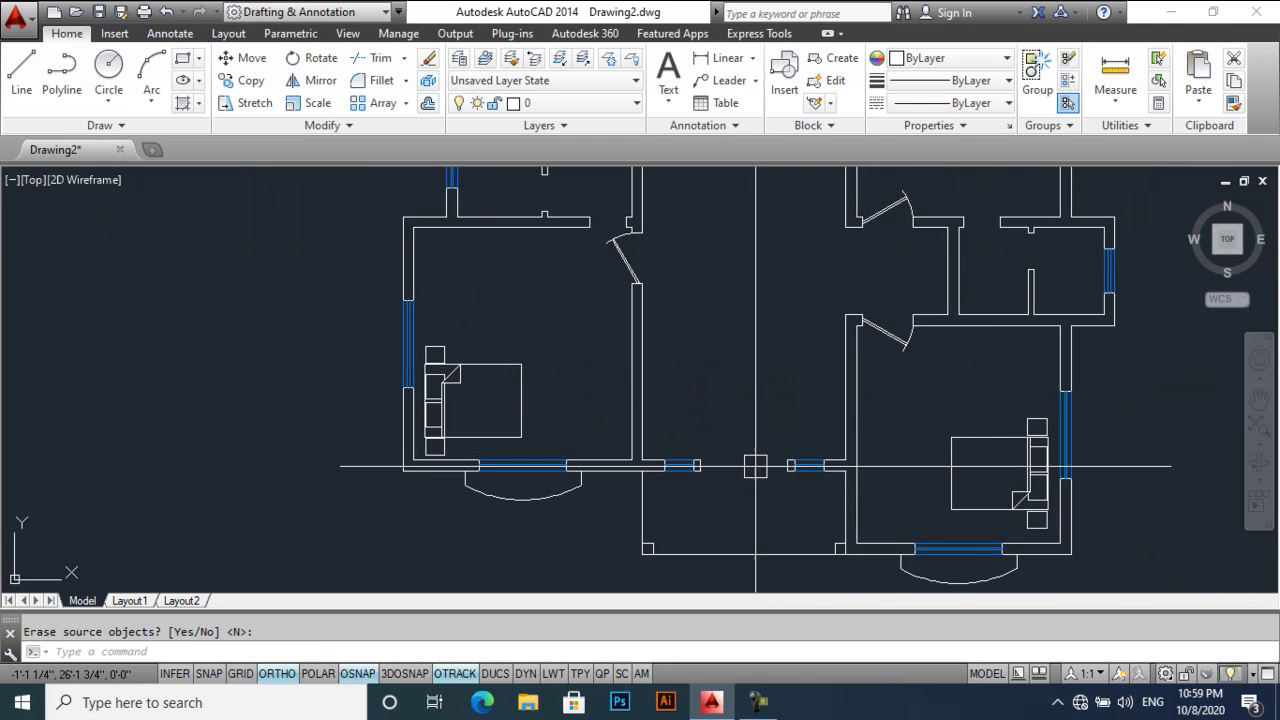
middle_click_drag(748, 366, 748, 523)
scroll(729, 291, "down", 2)
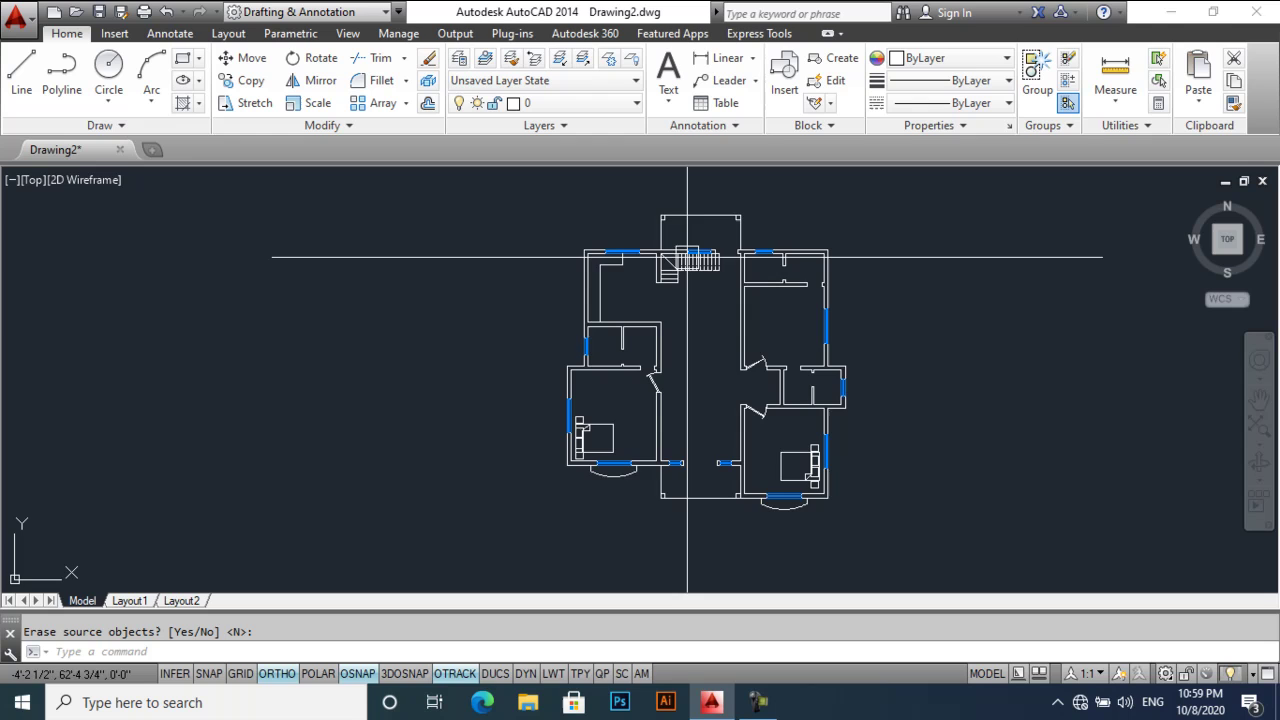
scroll(700, 337, "up", 2)
middle_click_drag(691, 337, 655, 327)
scroll(640, 274, "down", 2)
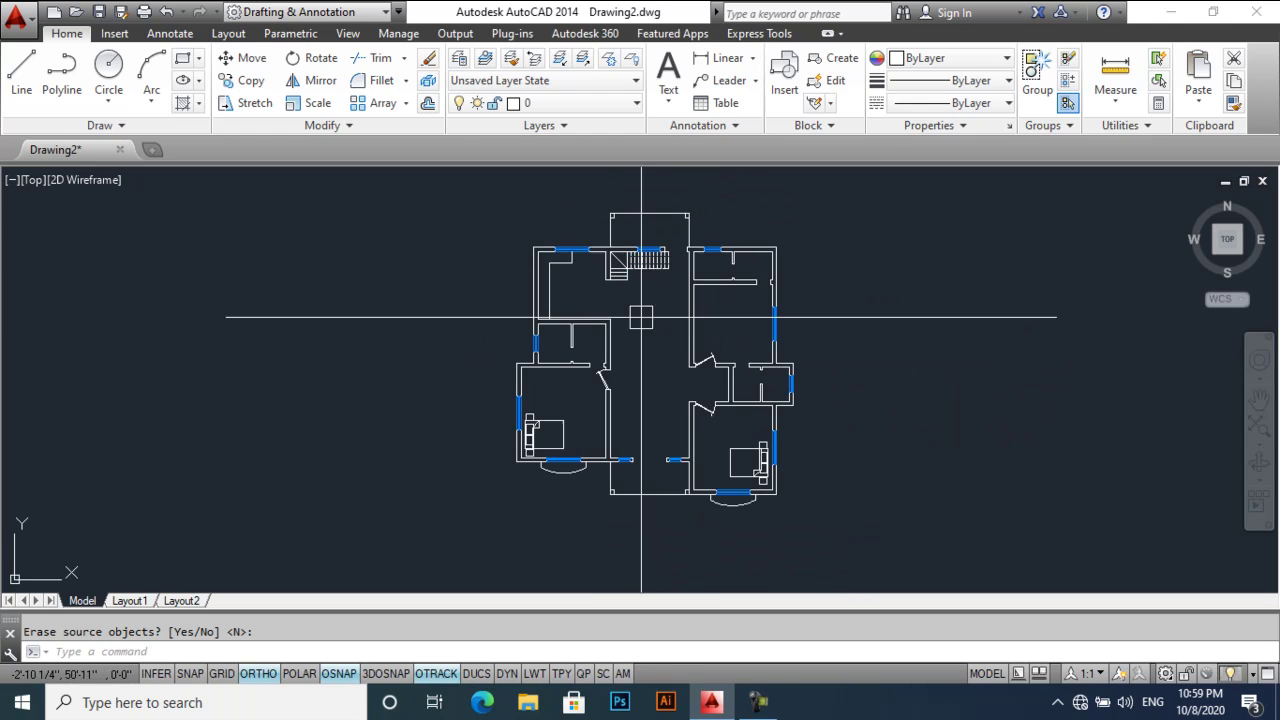
scroll(600, 277, "up", 4)
middle_click_drag(600, 277, 576, 292)
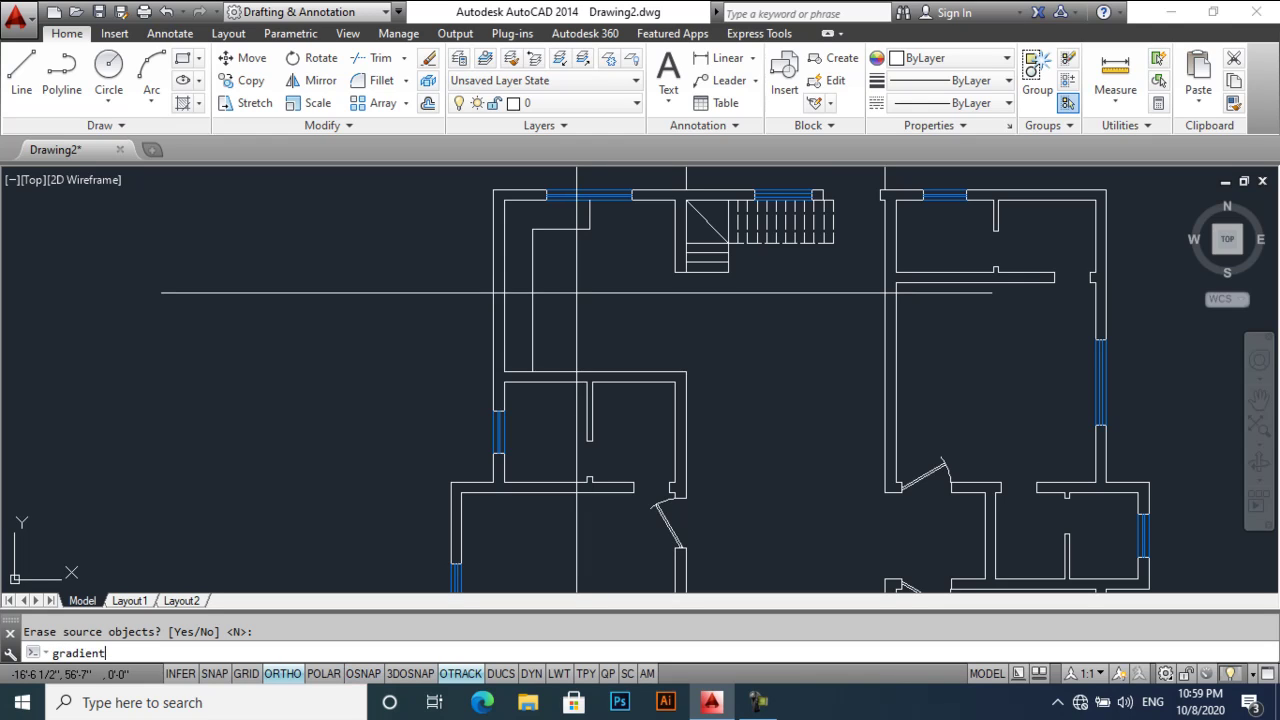
- Start a gradient fill with both gradient colours set to Green
key("Return")
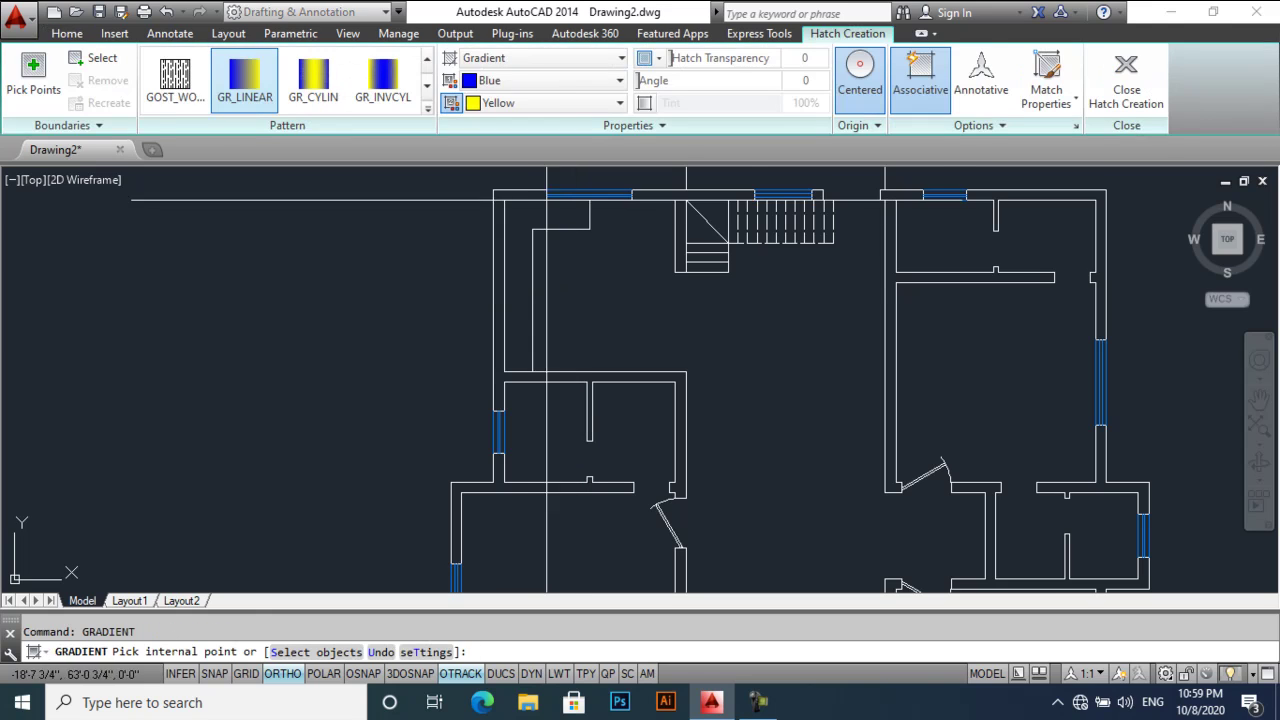
left_click(562, 87)
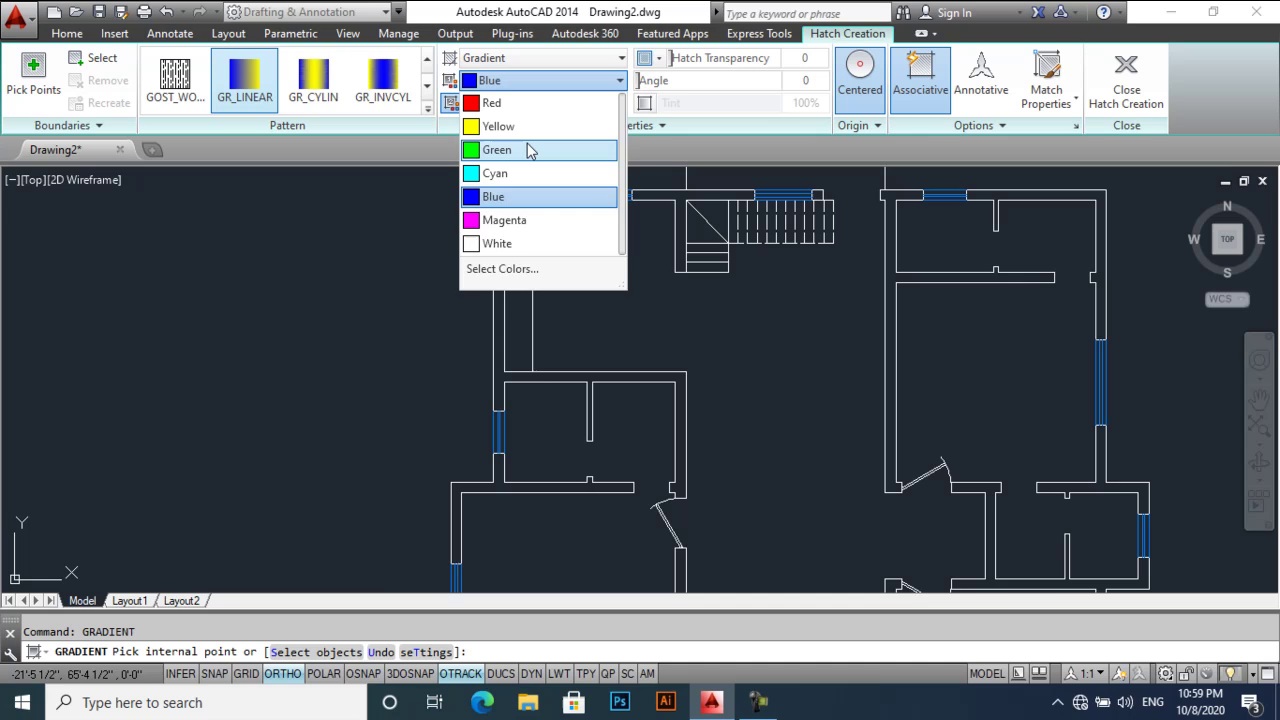
left_click(530, 150)
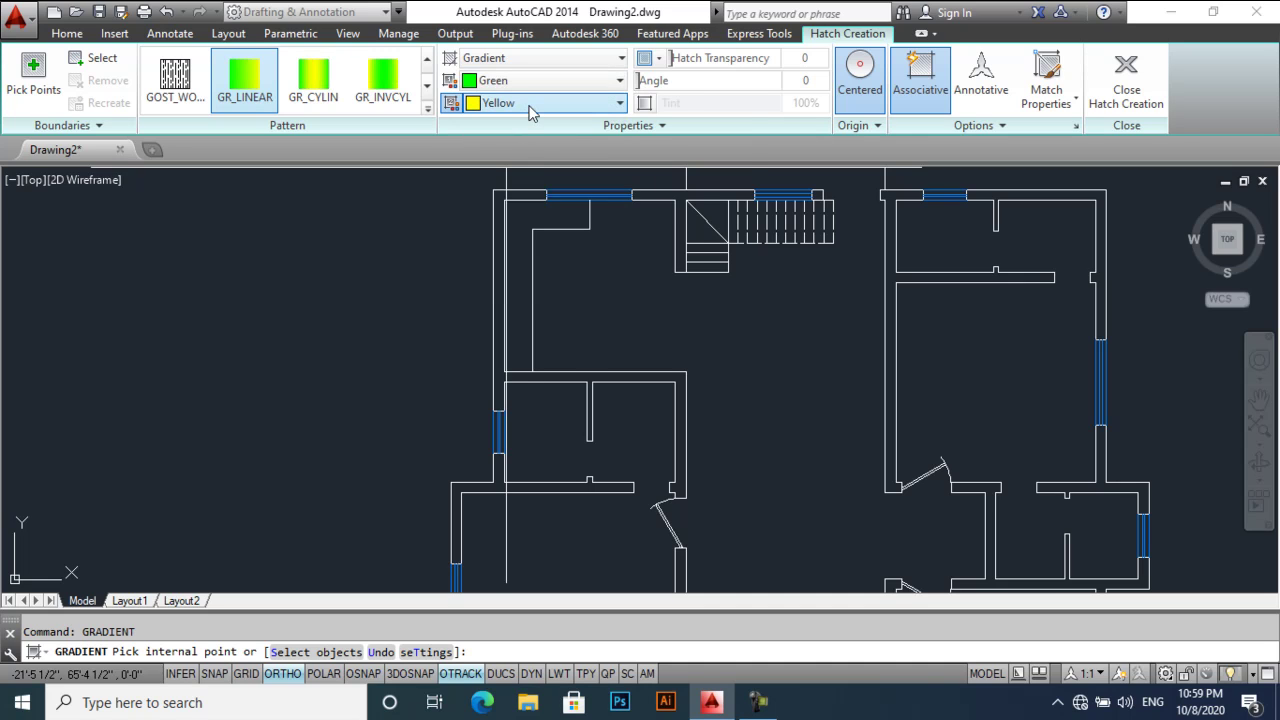
left_click(530, 106)
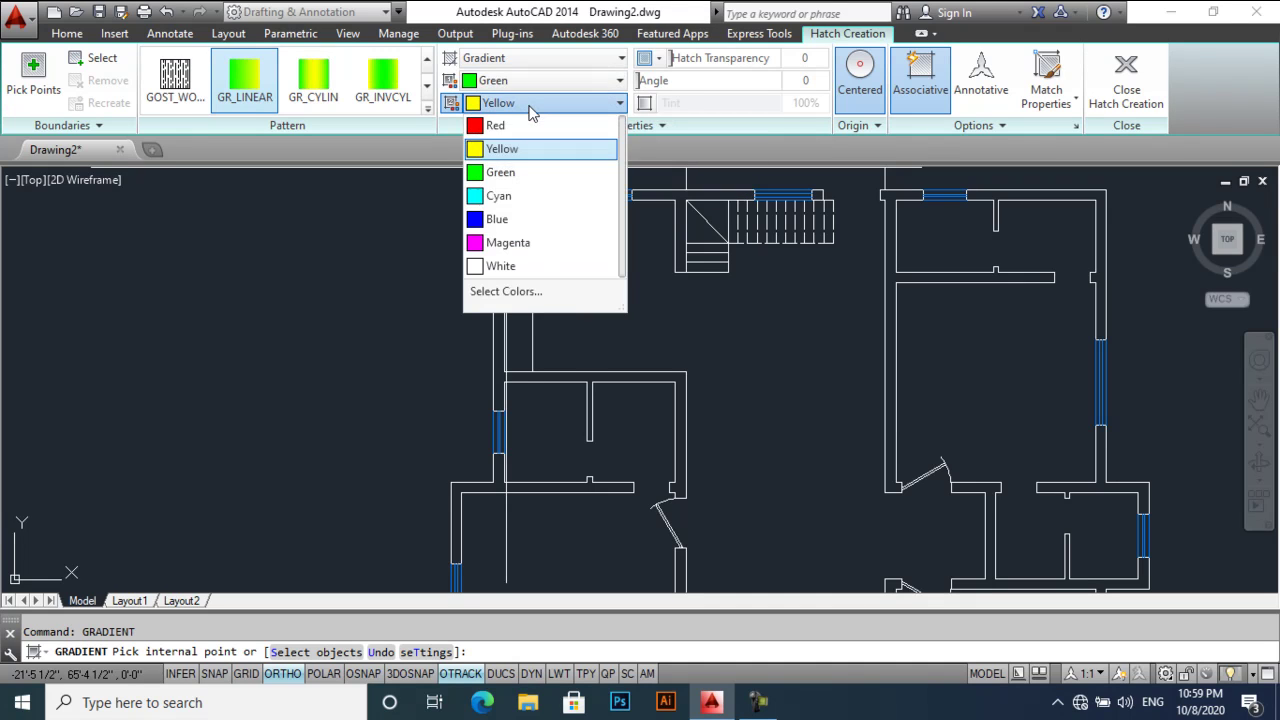
left_click(527, 174)
- Fill the top walls, the stair wall and the right wing's walls with the green gradient
left_click(522, 195)
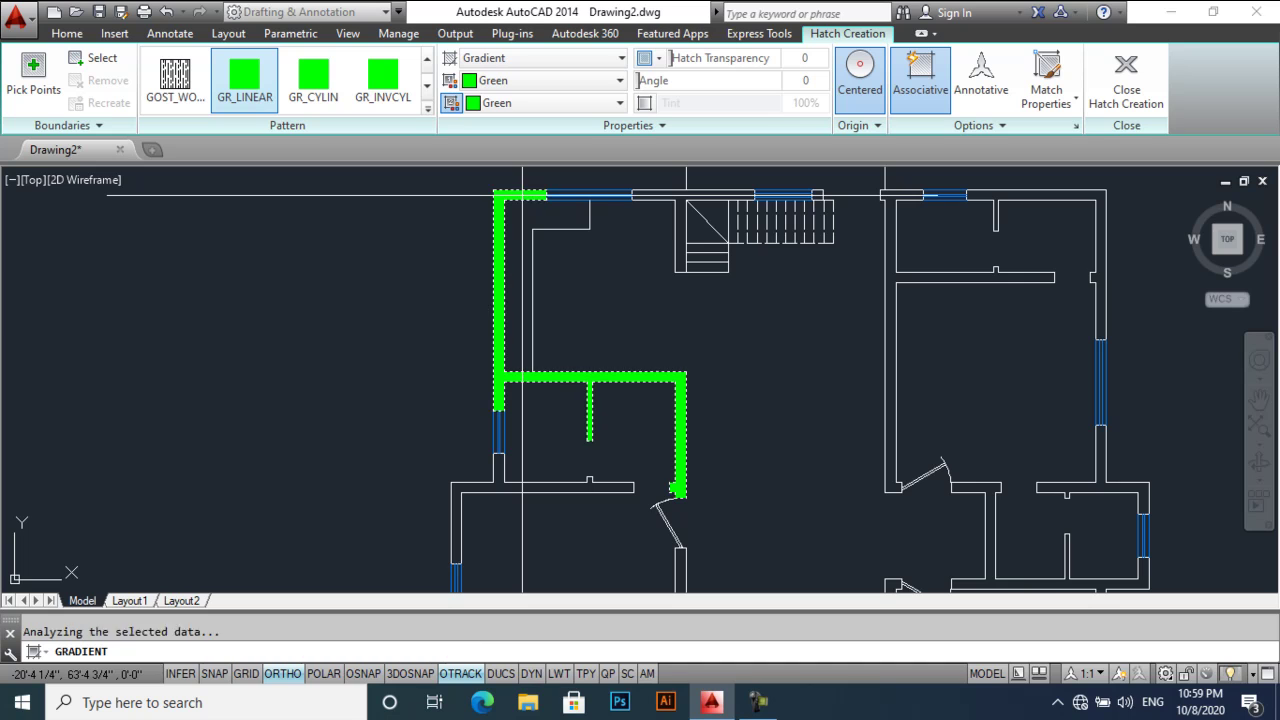
left_click(672, 197)
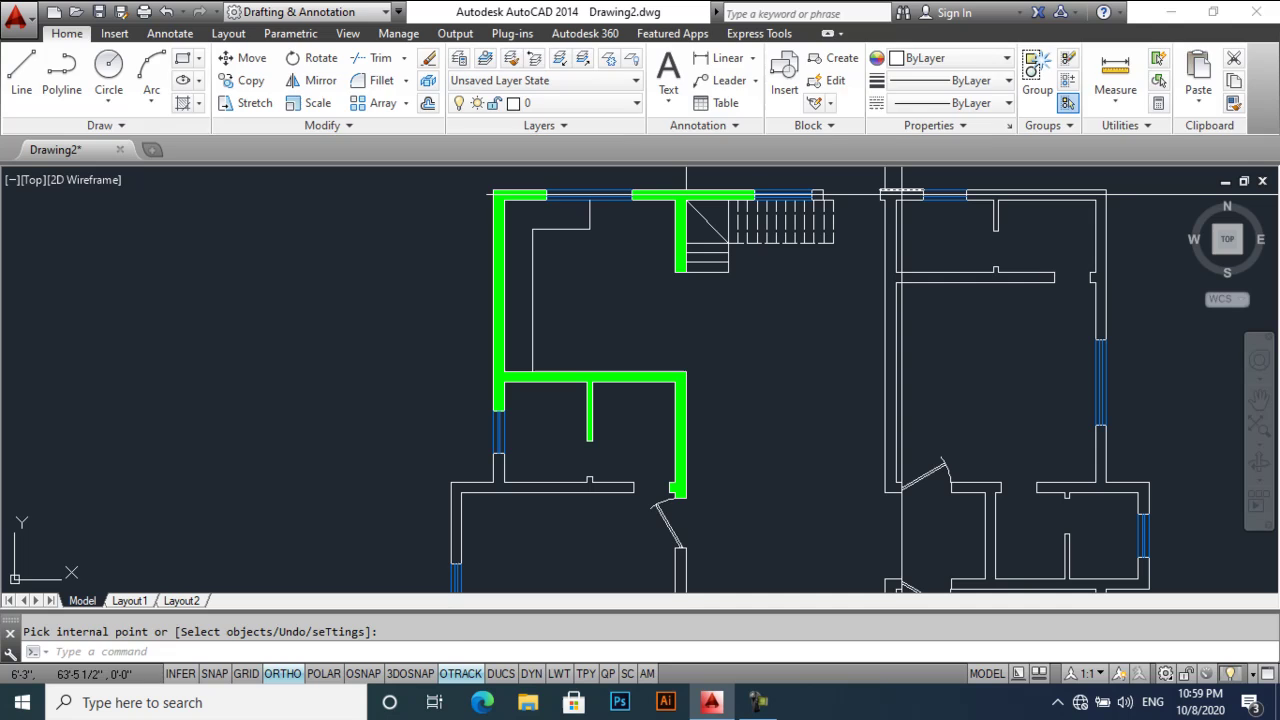
left_click(818, 195)
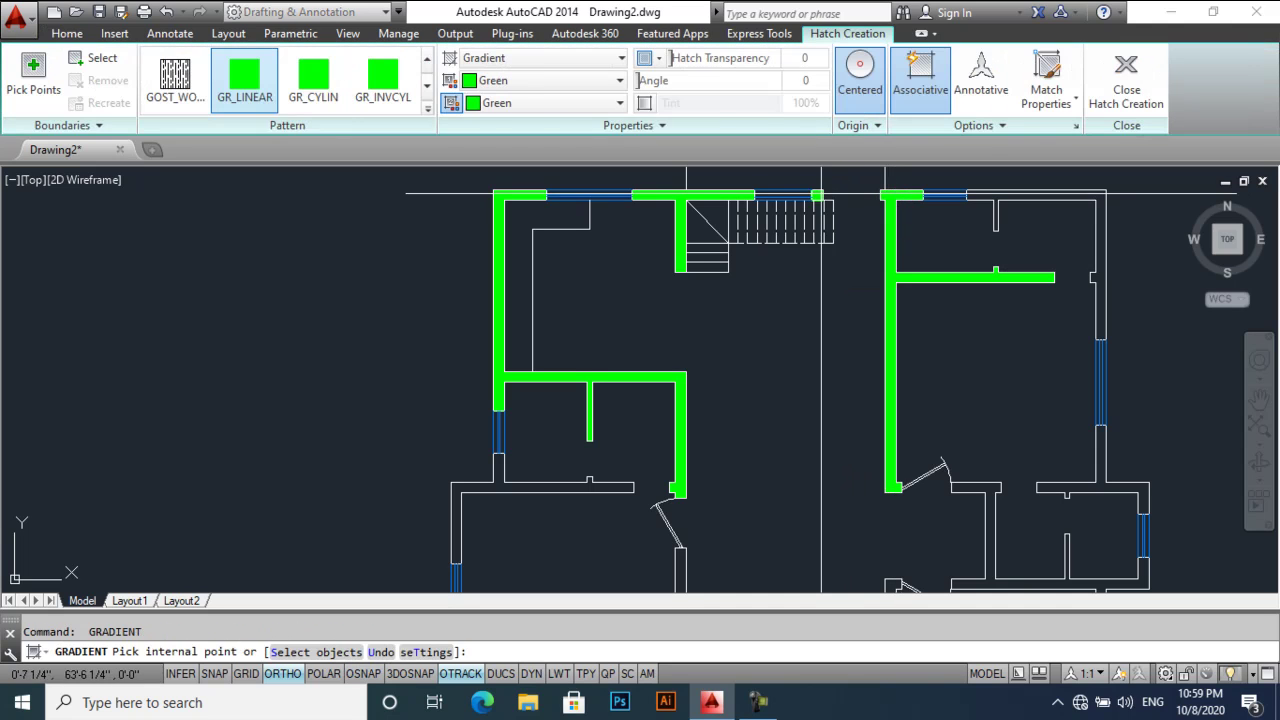
left_click(1057, 190)
middle_click_drag(1104, 446, 1000, 349)
left_click(995, 355)
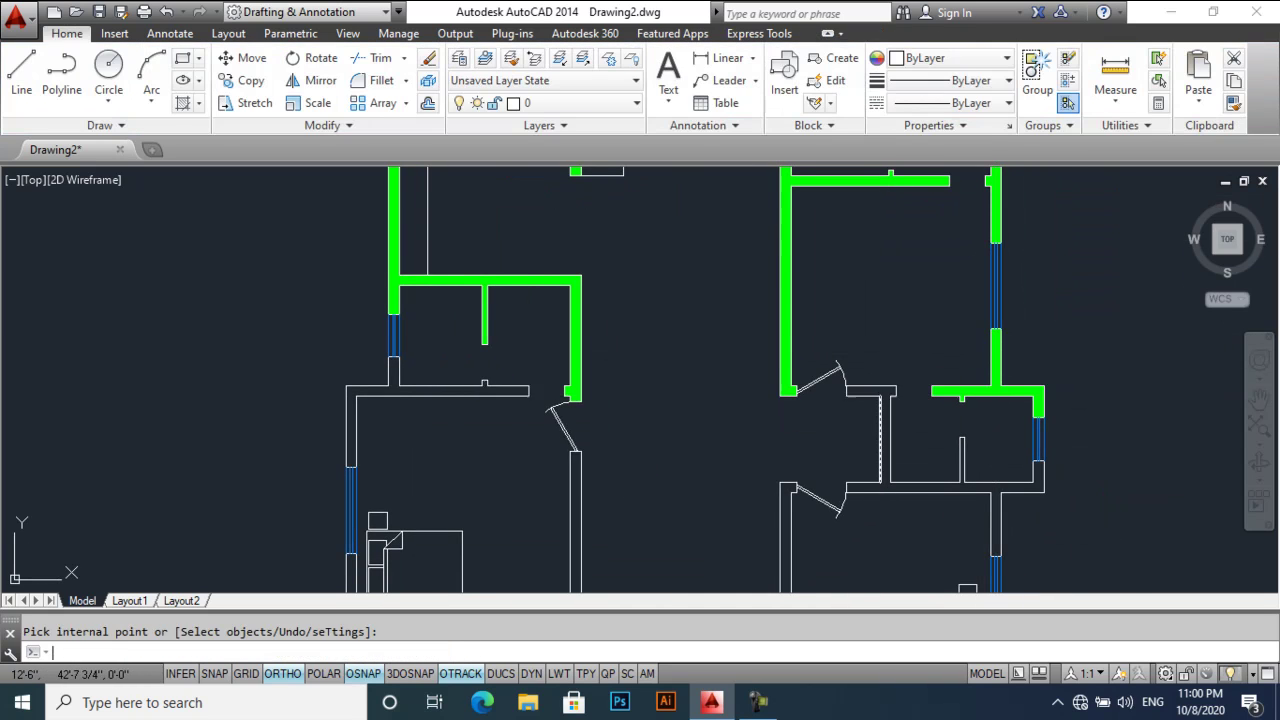
left_click(881, 388)
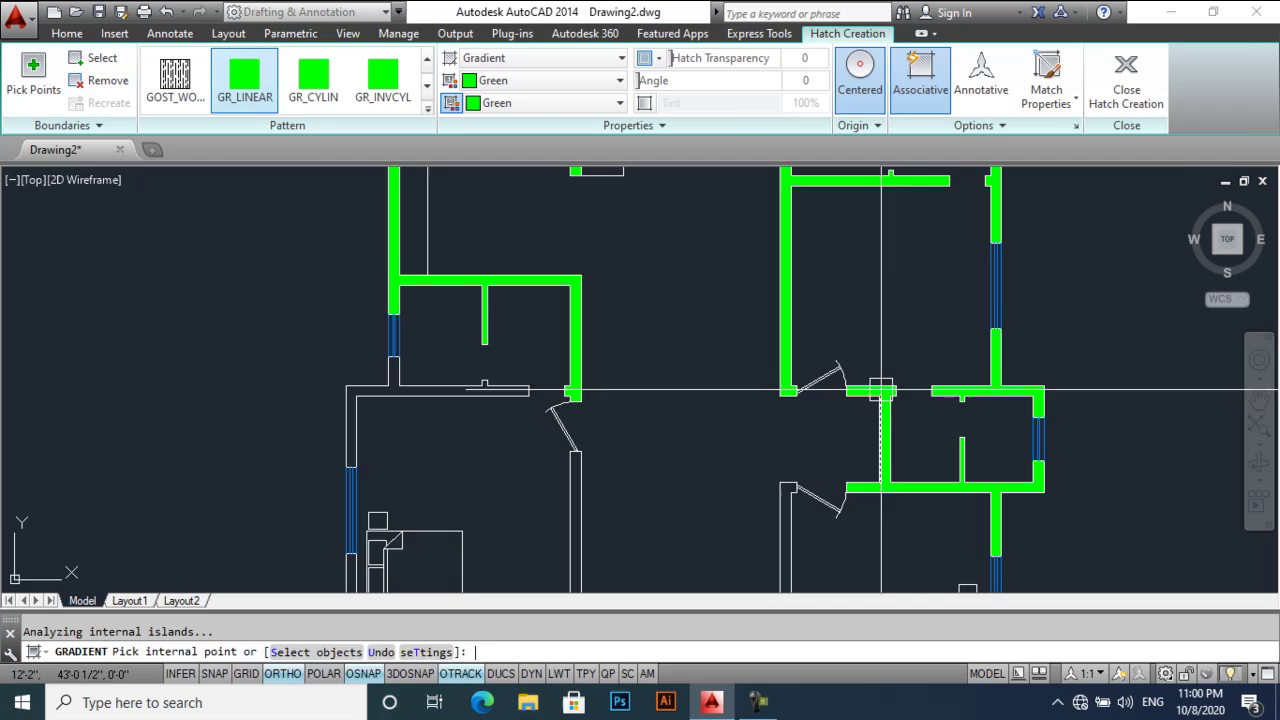
key("Return")
- Fill the right bedroom's walls and both small window-end squares green
middle_click_drag(827, 532, 810, 372)
key("Return")
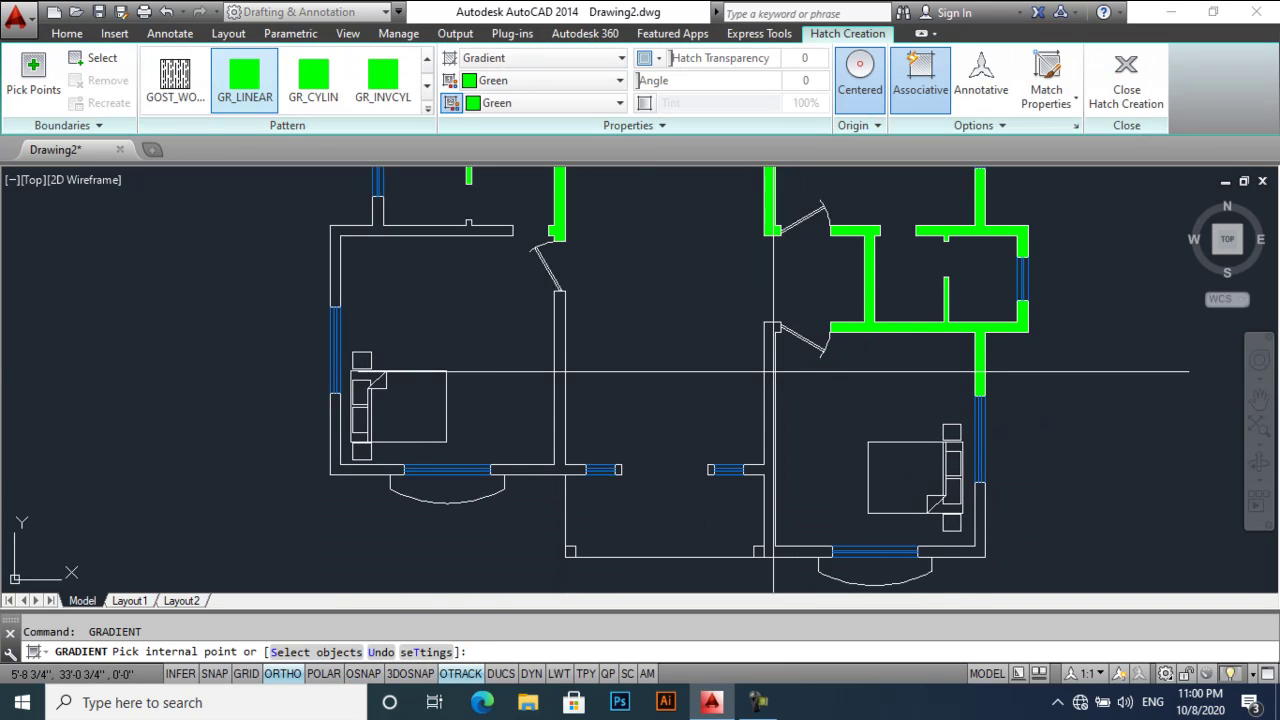
left_click(766, 378)
key("Return")
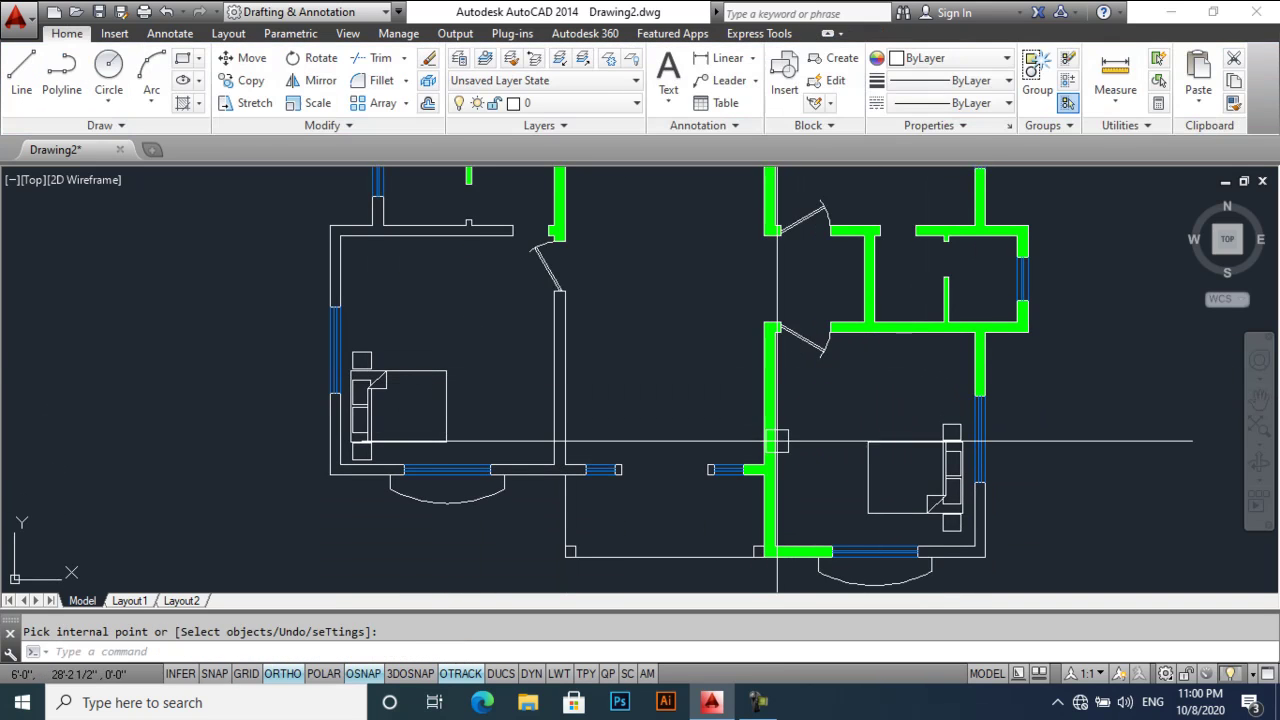
key("Return")
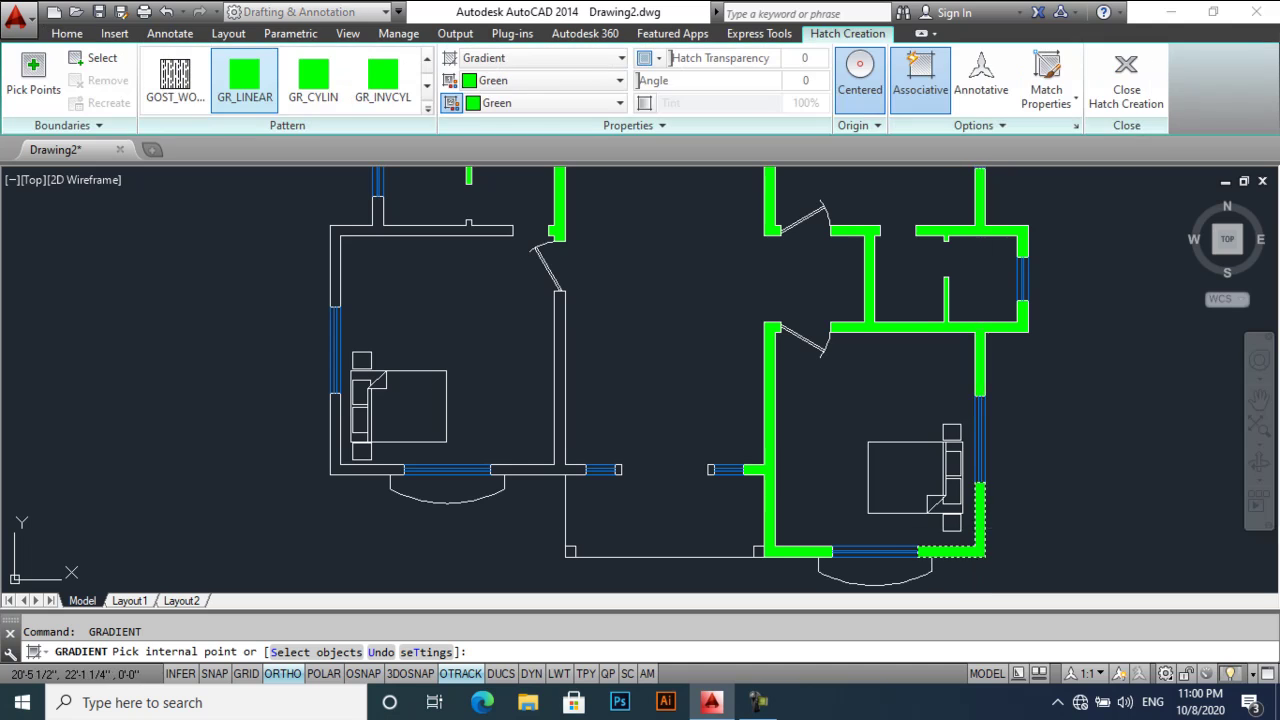
key("Return")
scroll(714, 471, "up", 5)
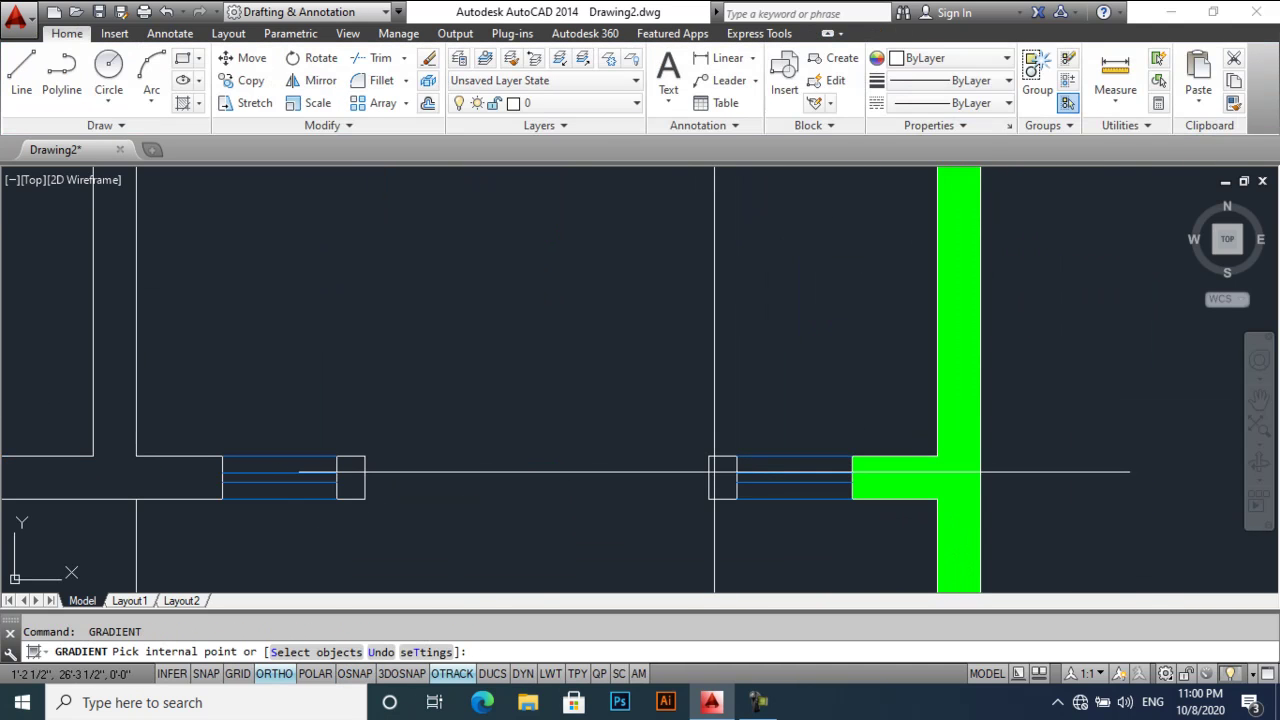
left_click(714, 471)
key("Return")
key("Return")
left_click(343, 471)
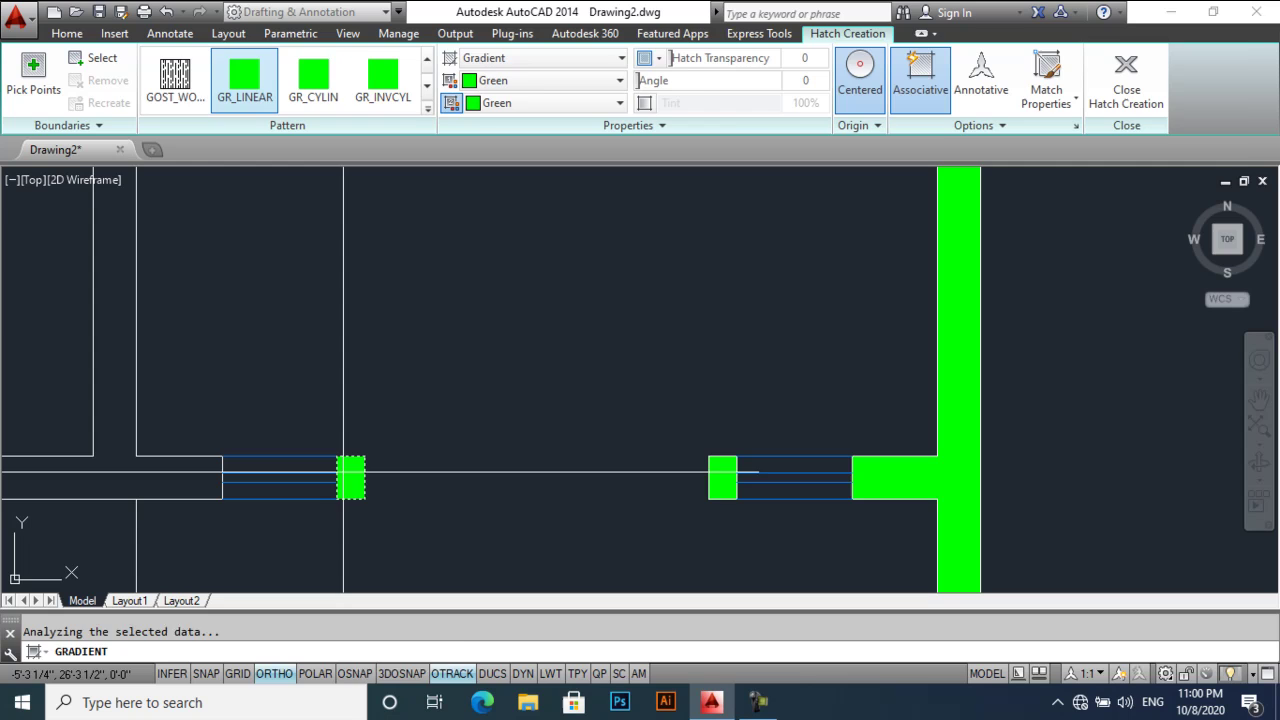
key("Return")
key("Return")
- Fill the left bedroom's lower-left walls green, then view the whole plan
scroll(445, 408, "down", 5)
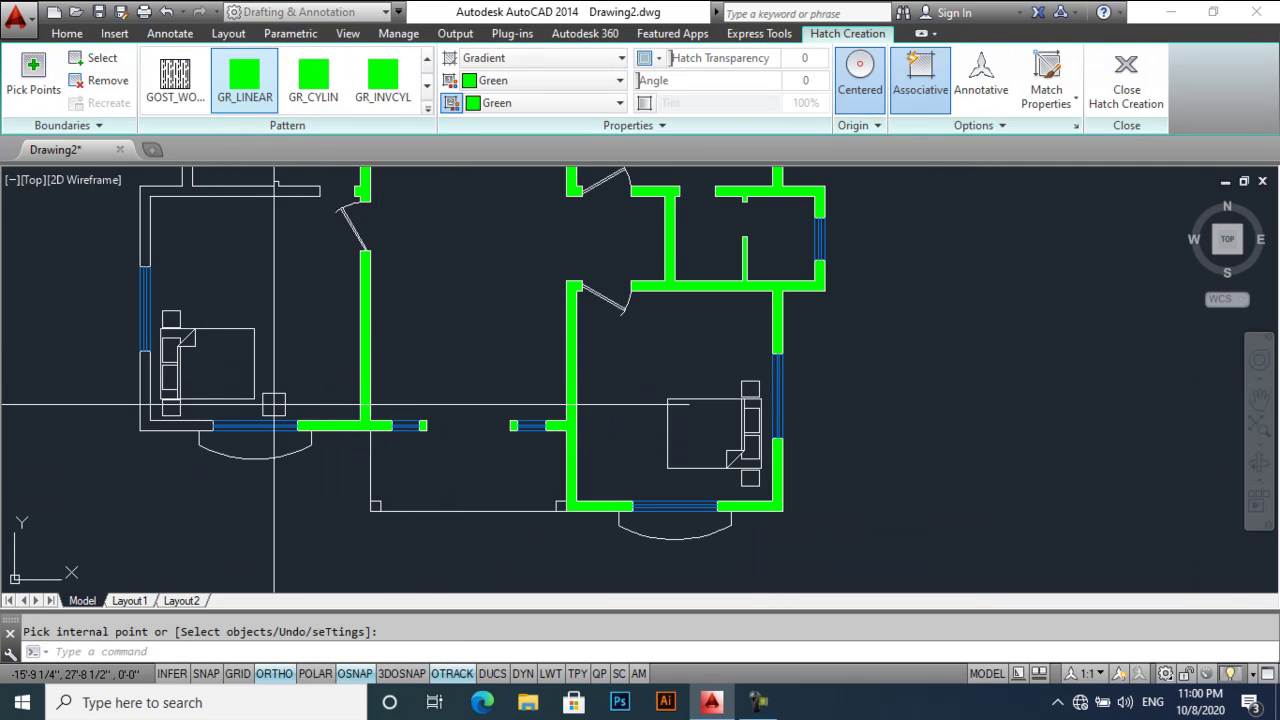
key("Return")
key("Return")
left_click(165, 425)
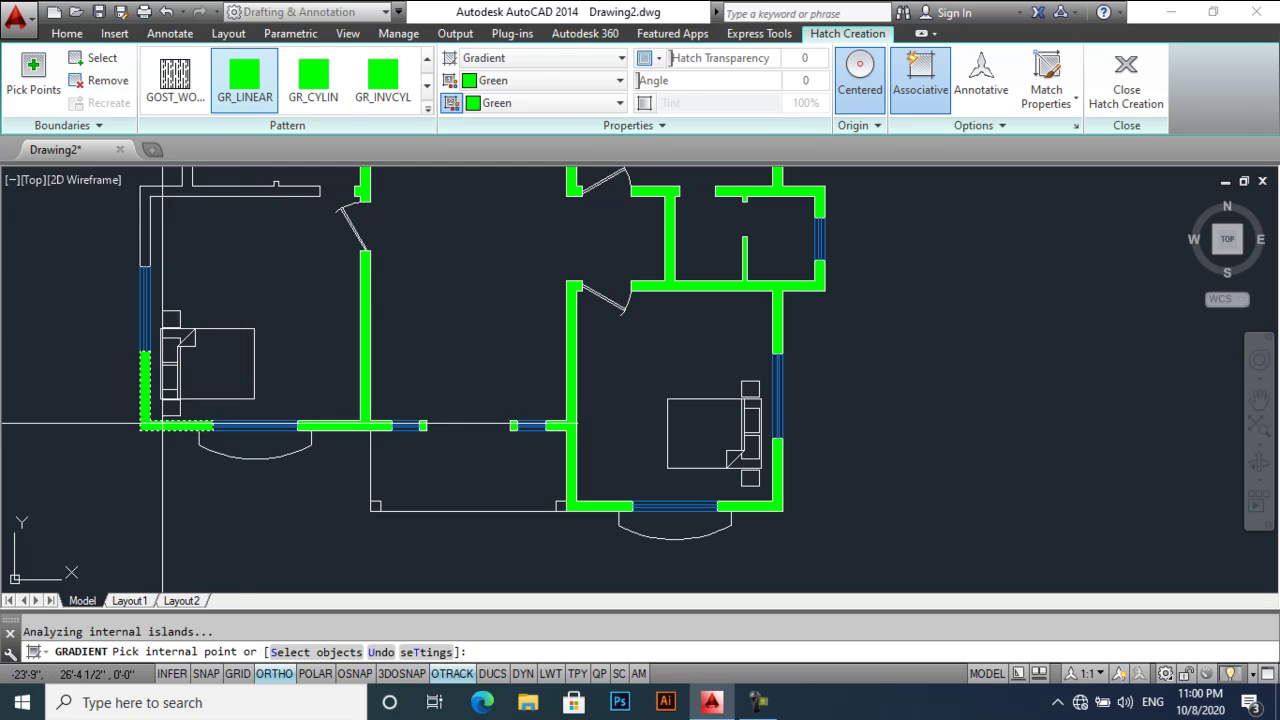
key("Return")
middle_click_drag(229, 391, 286, 470)
key("Return")
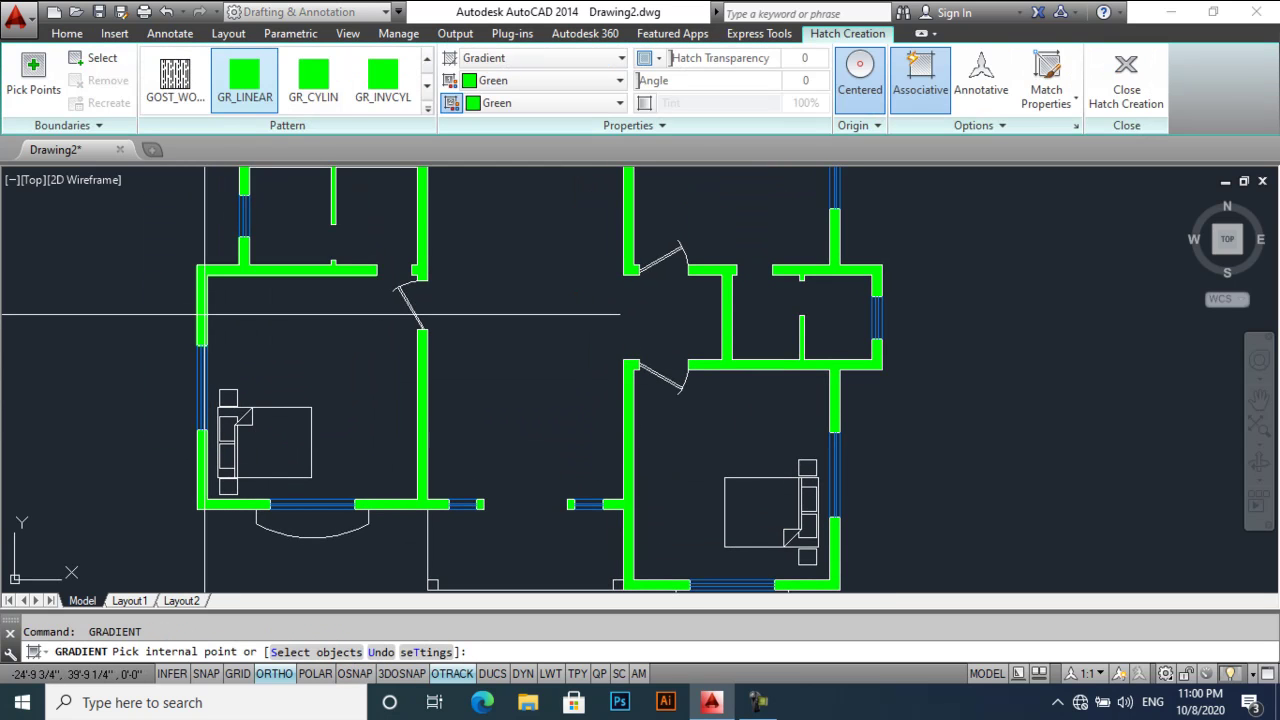
key("Return")
scroll(440, 380, "down", 2)
middle_click_drag(347, 271, 365, 403)
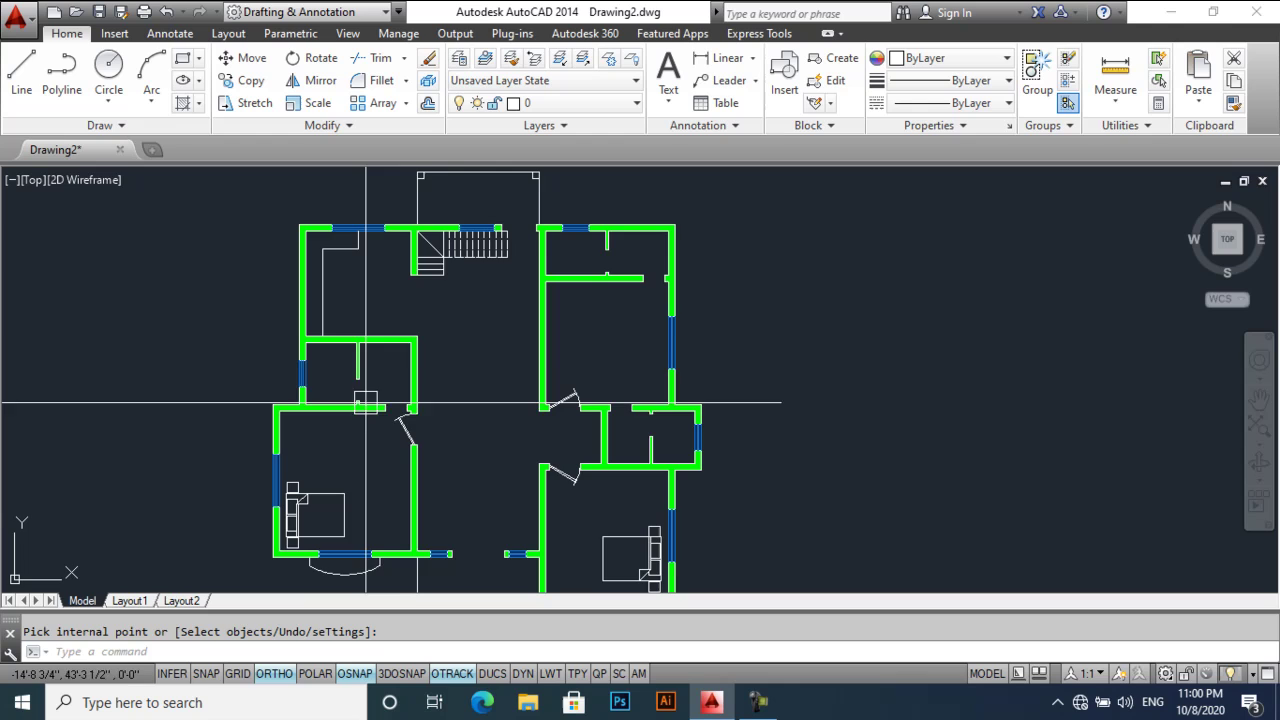
- Start a gradient fill with both gradient colours set to Red
scroll(423, 206, "up", 5)
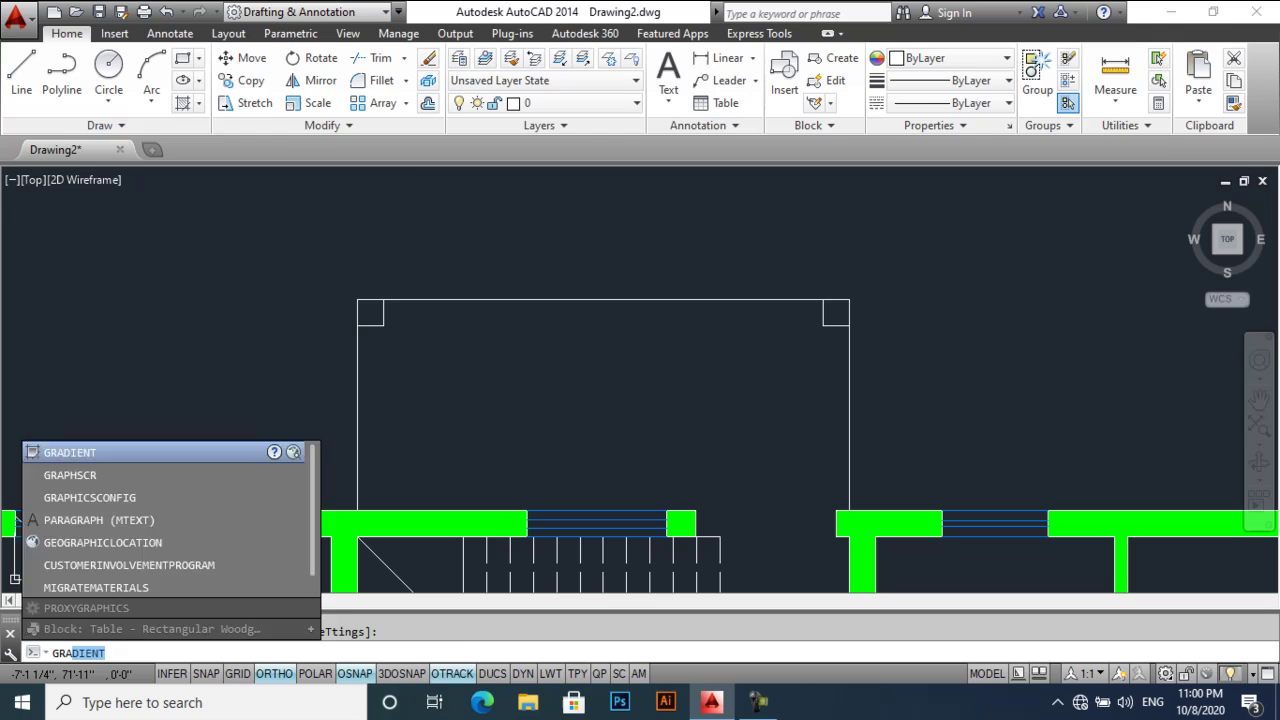
key("Return")
left_click(518, 84)
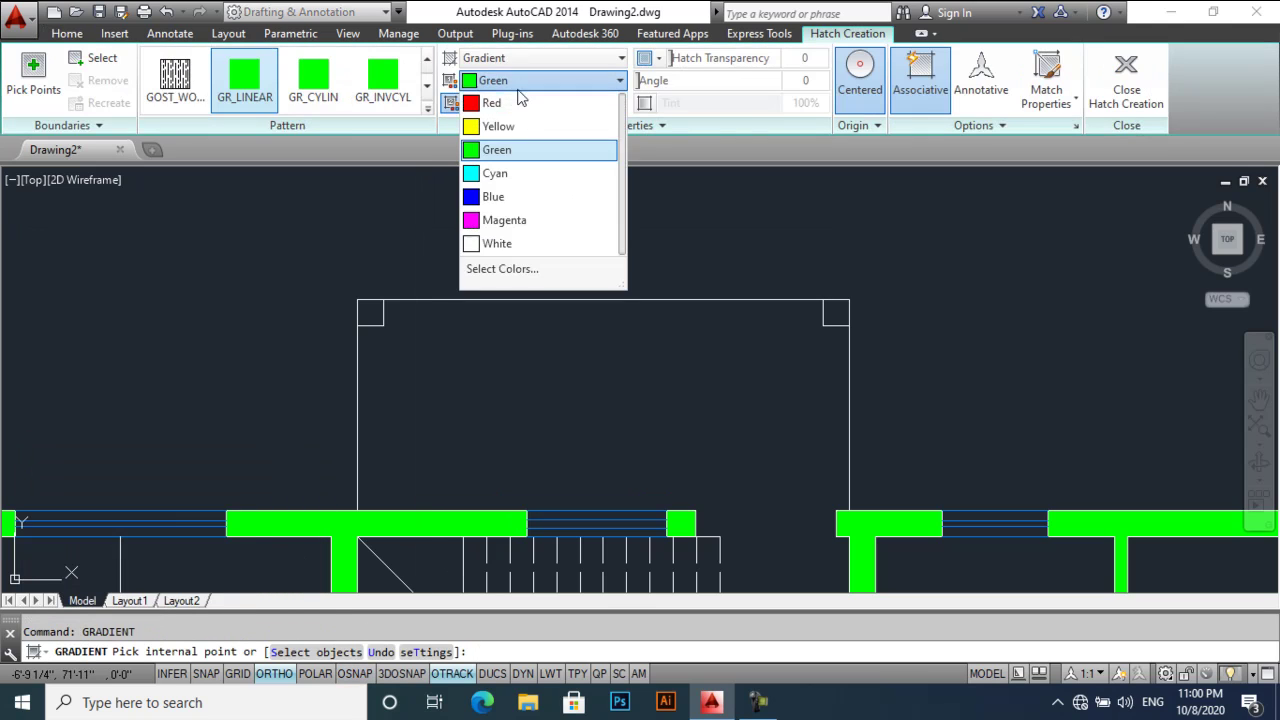
left_click(516, 104)
left_click(518, 106)
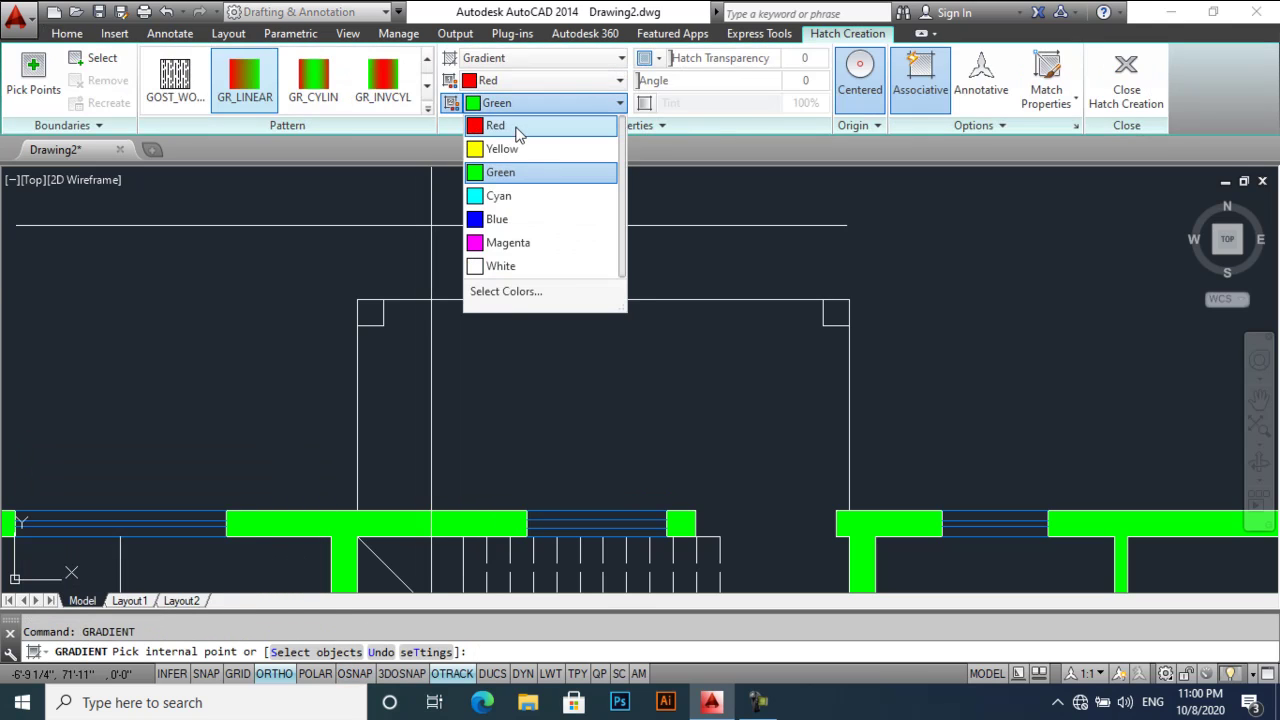
left_click(517, 128)
- Fill the top corner columns and a bottom corner column with the red gradient
key("Return")
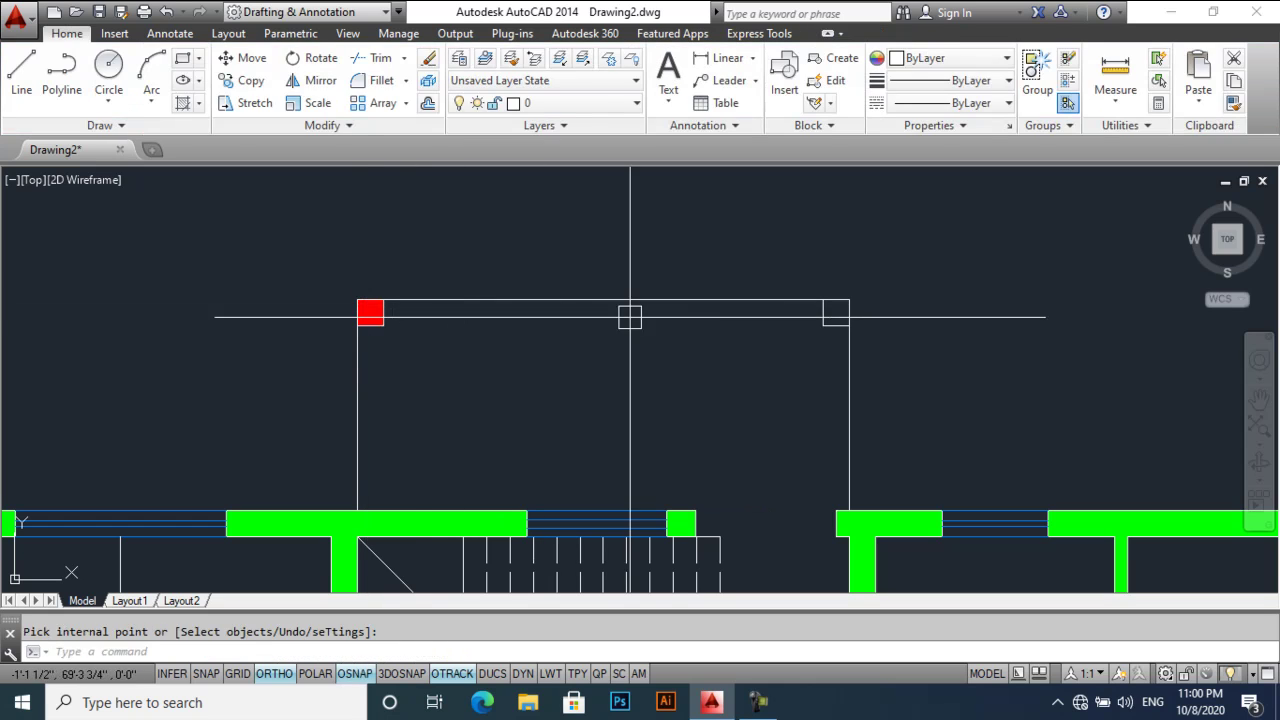
key("Return")
left_click(845, 313)
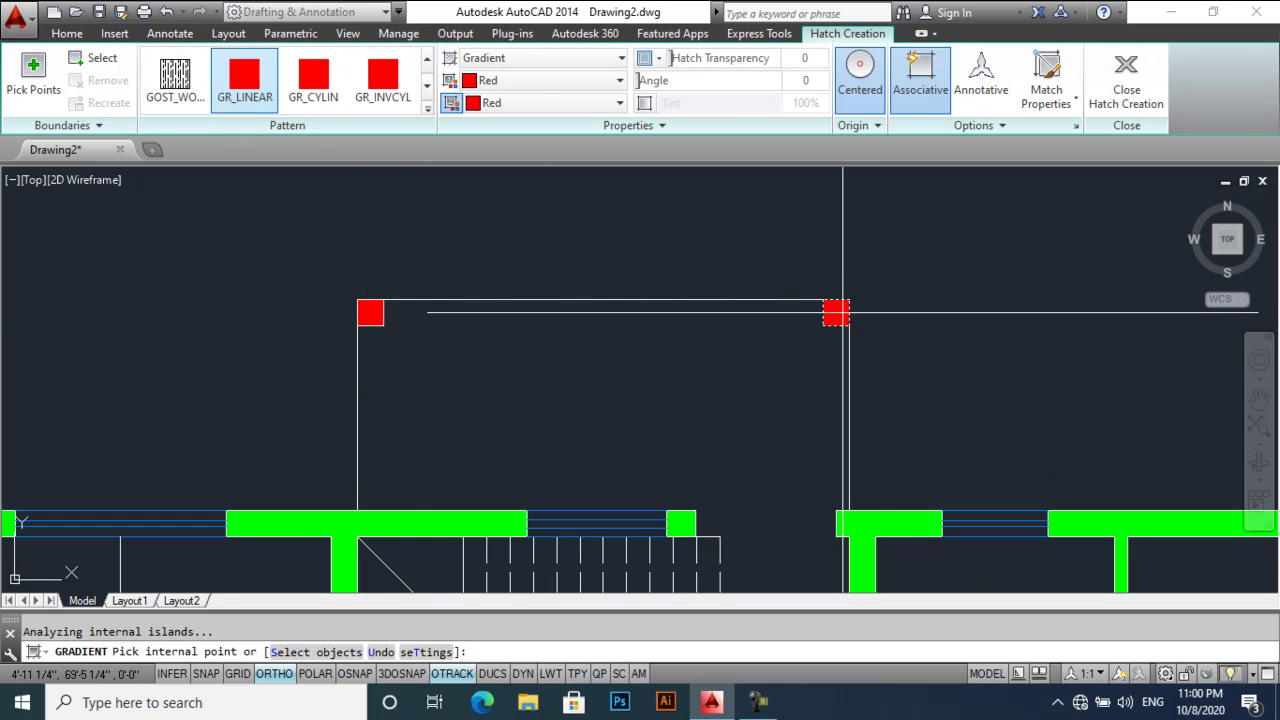
key("Return")
scroll(700, 420, "down", 4)
scroll(630, 450, "up", 6)
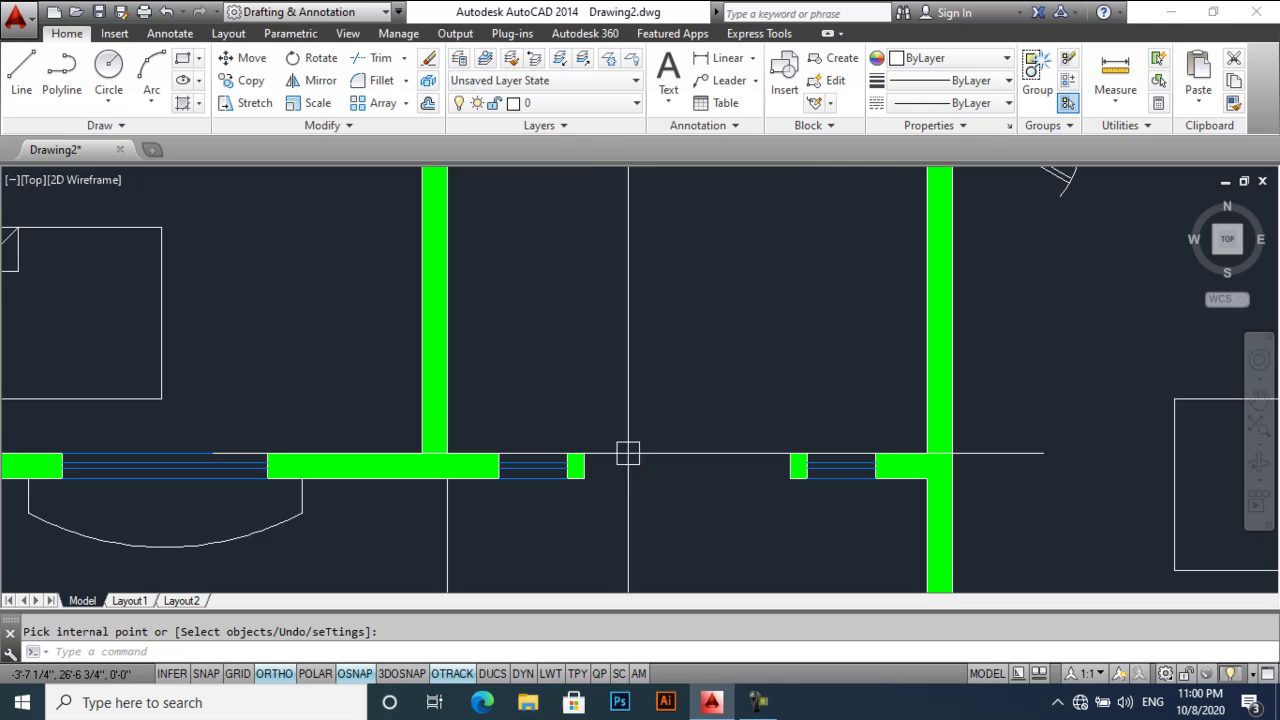
scroll(600, 380, "down", 4)
scroll(525, 450, "up", 5)
key("Return")
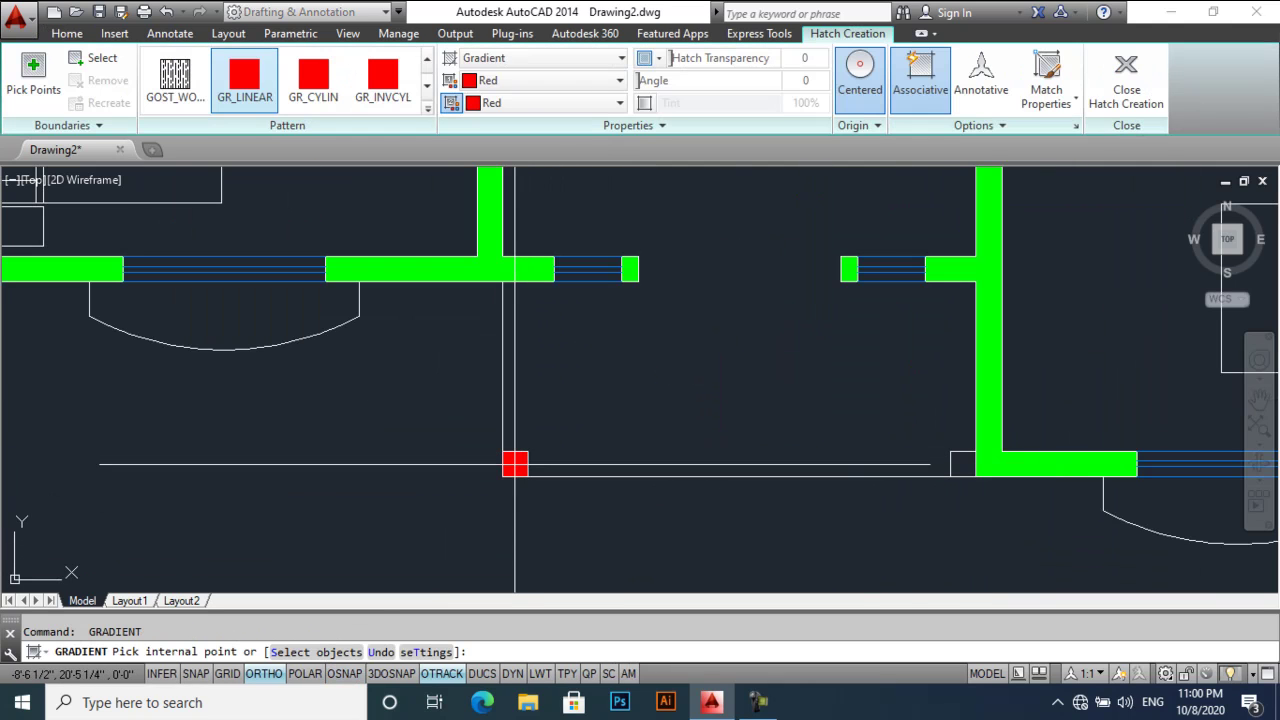
left_click(515, 463)
key("Return")
key("Return")
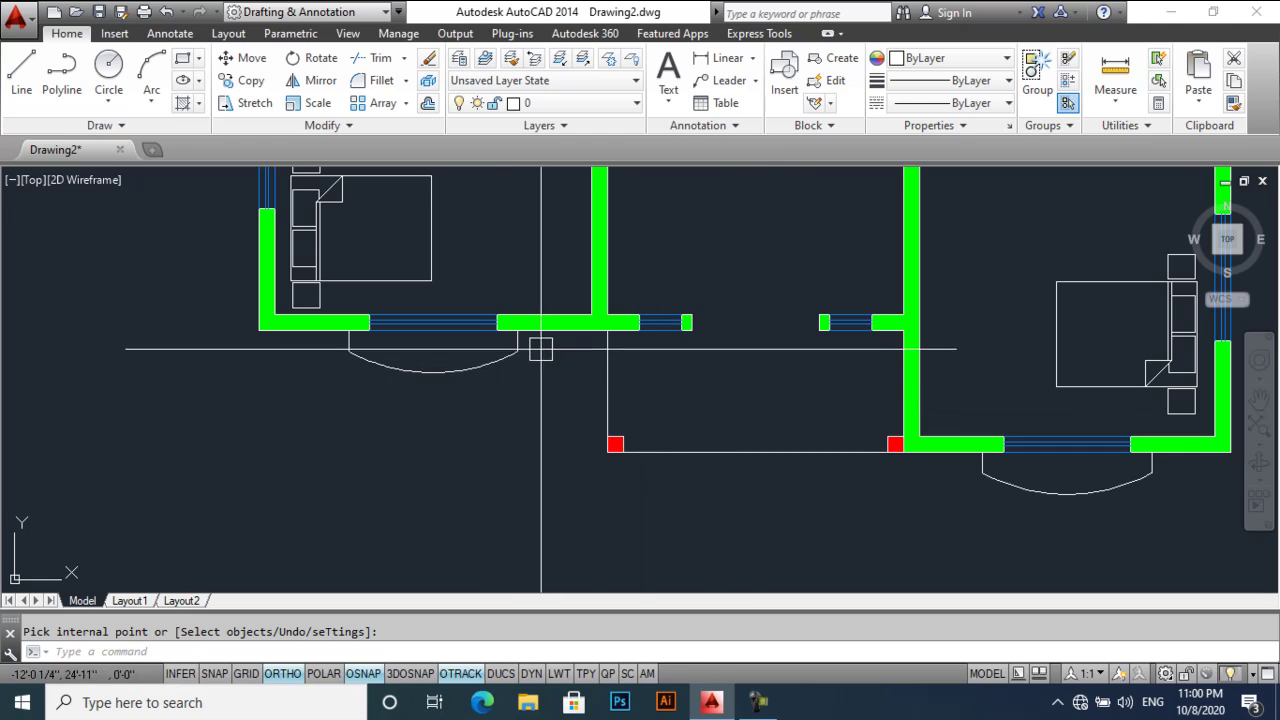
- Give the left bay arc the dashed ACAD_ISO02W100 linetype
key("Escape")
left_click(540, 346)
left_click(340, 378)
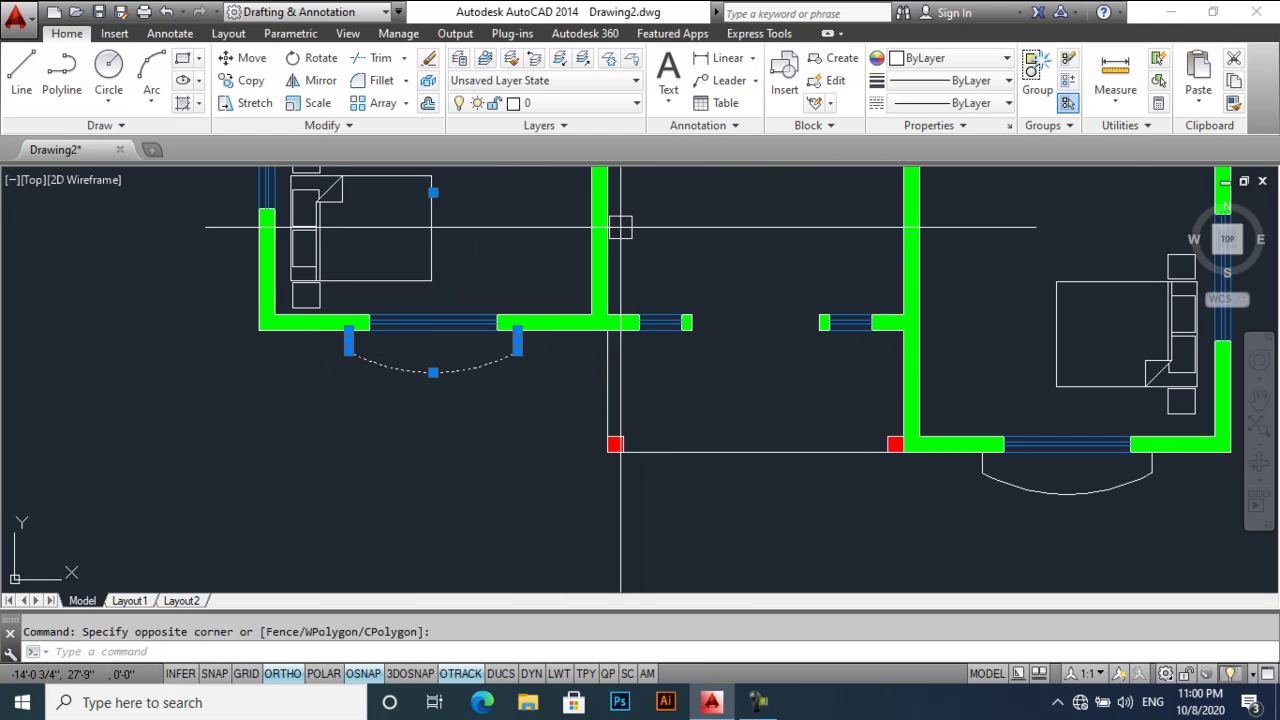
left_click(940, 104)
left_click(978, 174)
key("Escape")
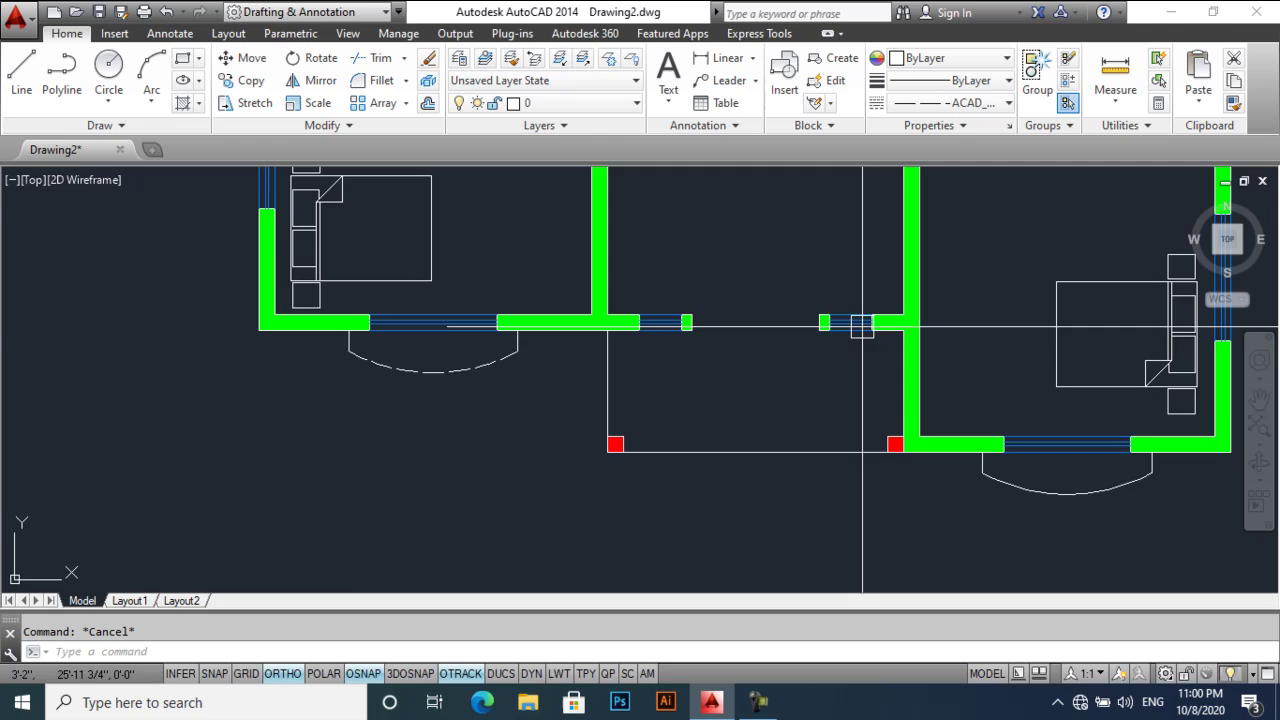
- Apply ACAD_ISO02W100 to the right bay arc as well
middle_click_drag(857, 323, 801, 287)
left_click(1118, 429)
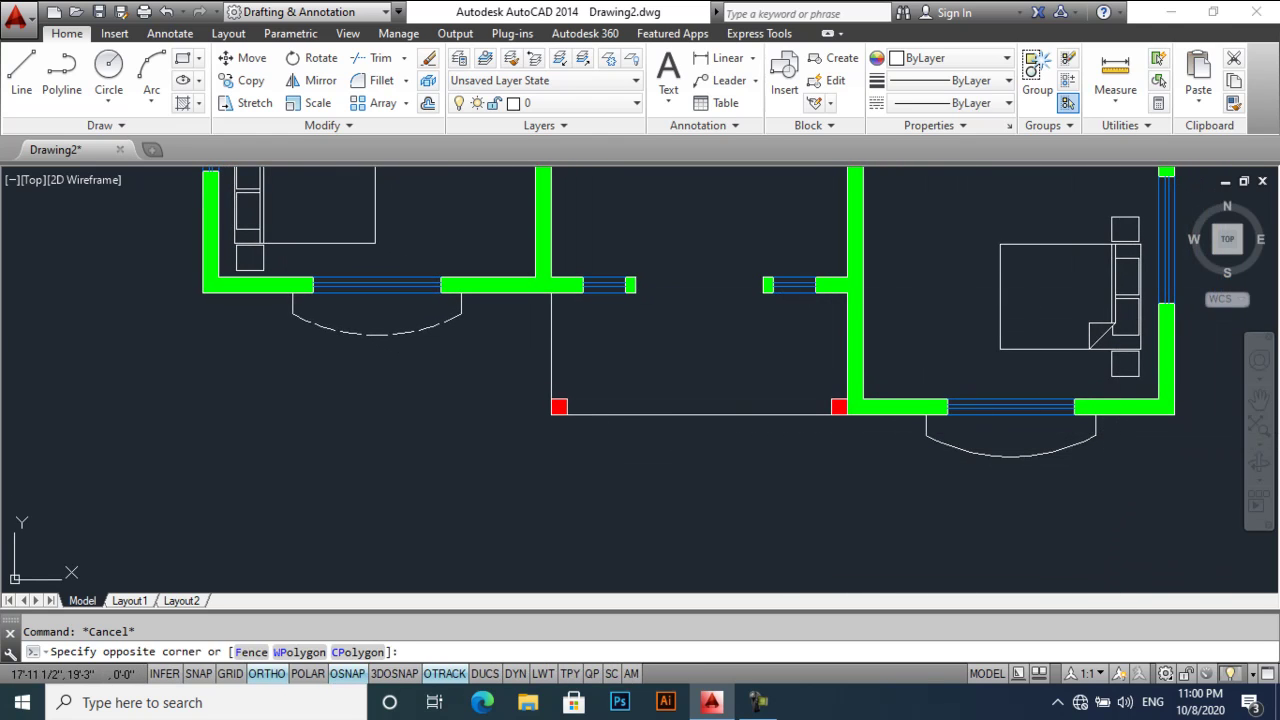
left_click(880, 480)
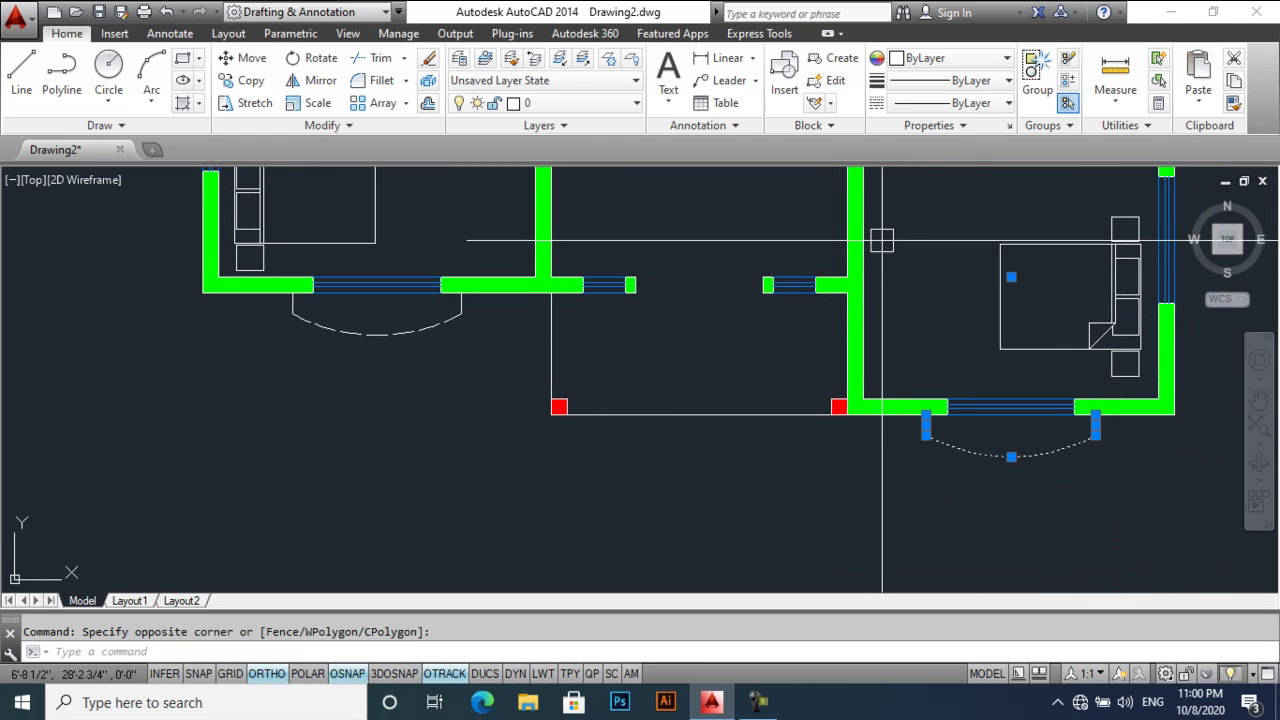
left_click(975, 105)
left_click(978, 170)
key("Escape")
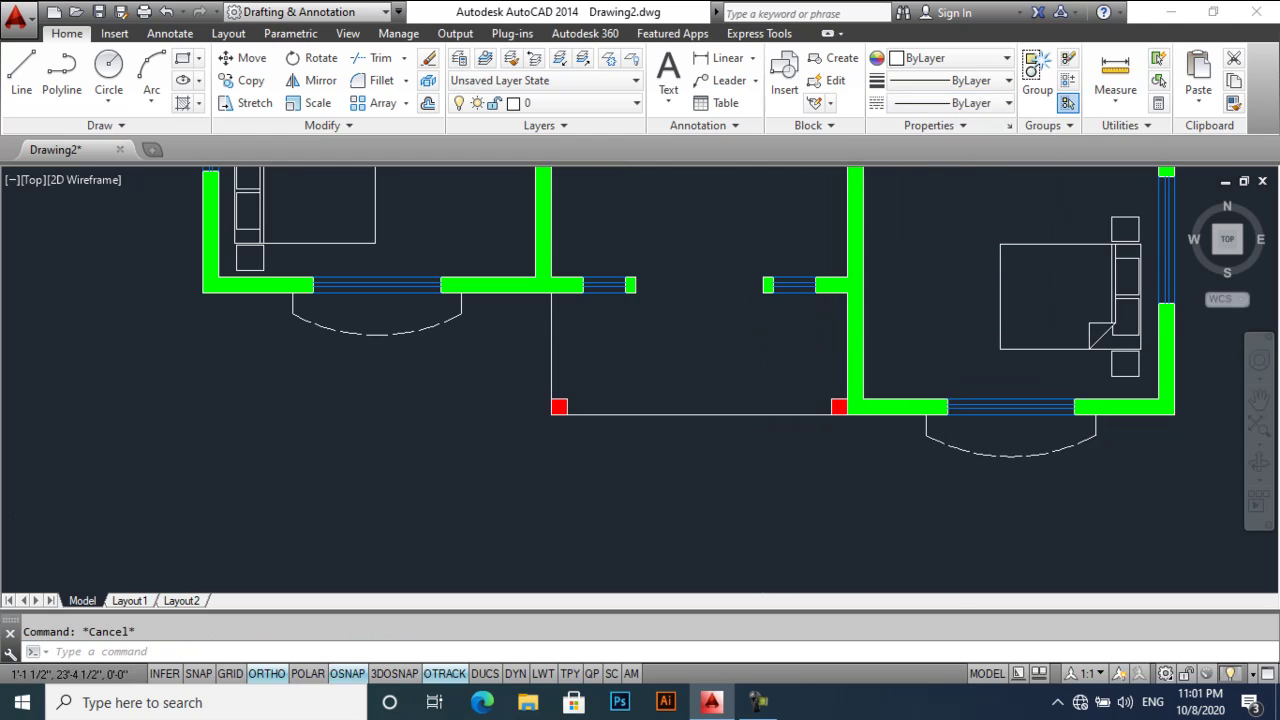
scroll(709, 380, "down", 4)
mouse_move(607, 253)
middle_mouse_down()
mouse_move(577, 345)
mouse_move(610, 273)
middle_mouse_up()
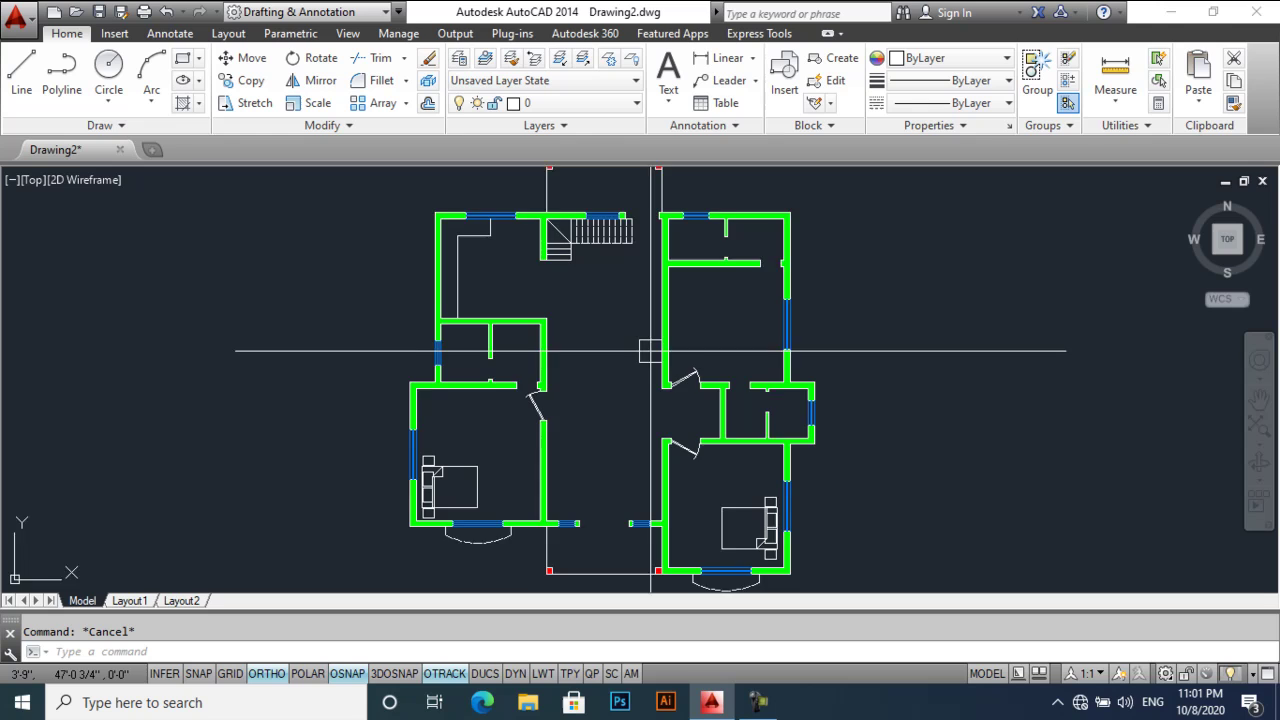
scroll(625, 350, "up", 1)
scroll(611, 350, "down", 2)
scroll(602, 350, "up", 1)
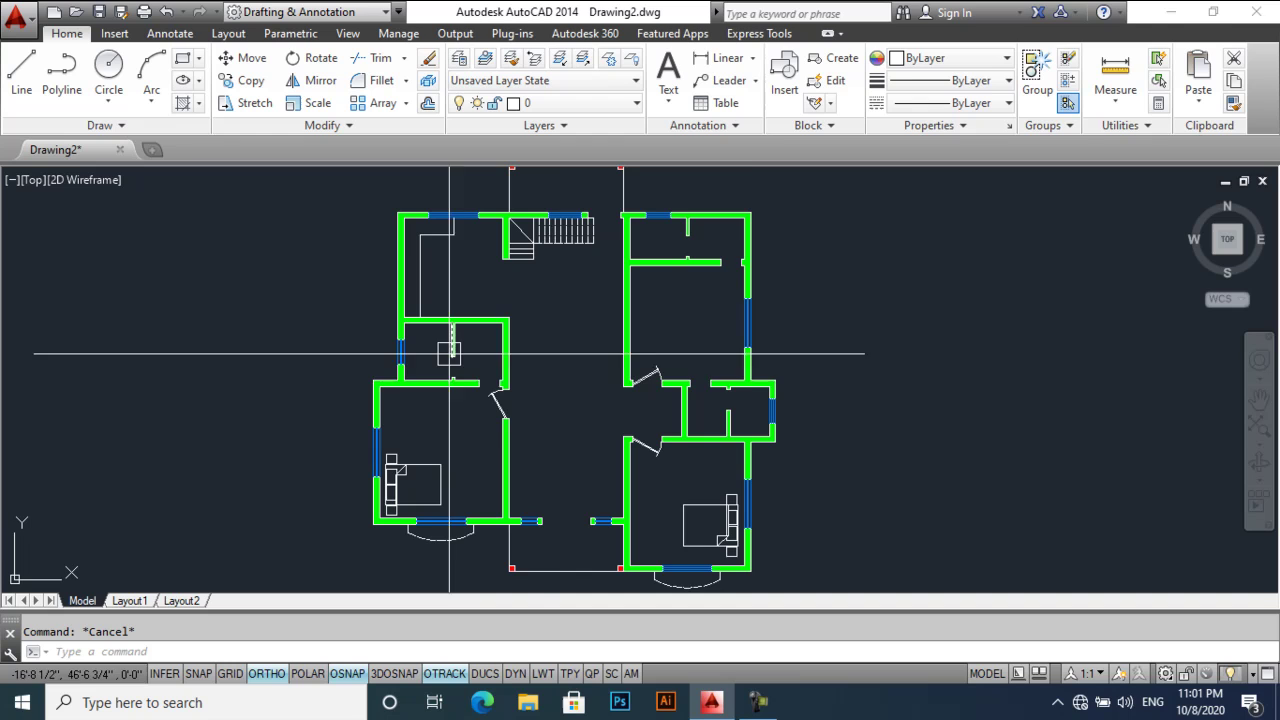
scroll(632, 321, "down", 2)
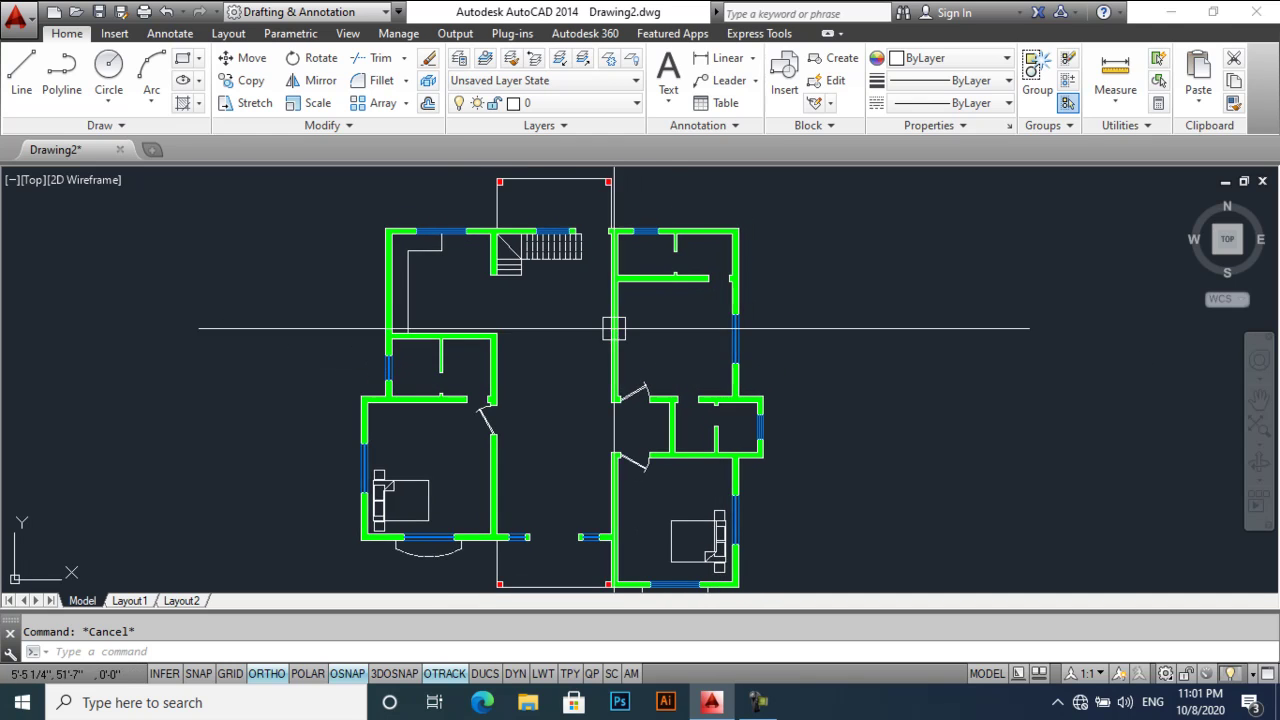
scroll(600, 340, "up", 2)
mouse_move(677, 376)
middle_mouse_down()
mouse_move(686, 357)
mouse_move(689, 379)
middle_mouse_up()
scroll(686, 355, "down", 1)
scroll(687, 350, "up", 1)
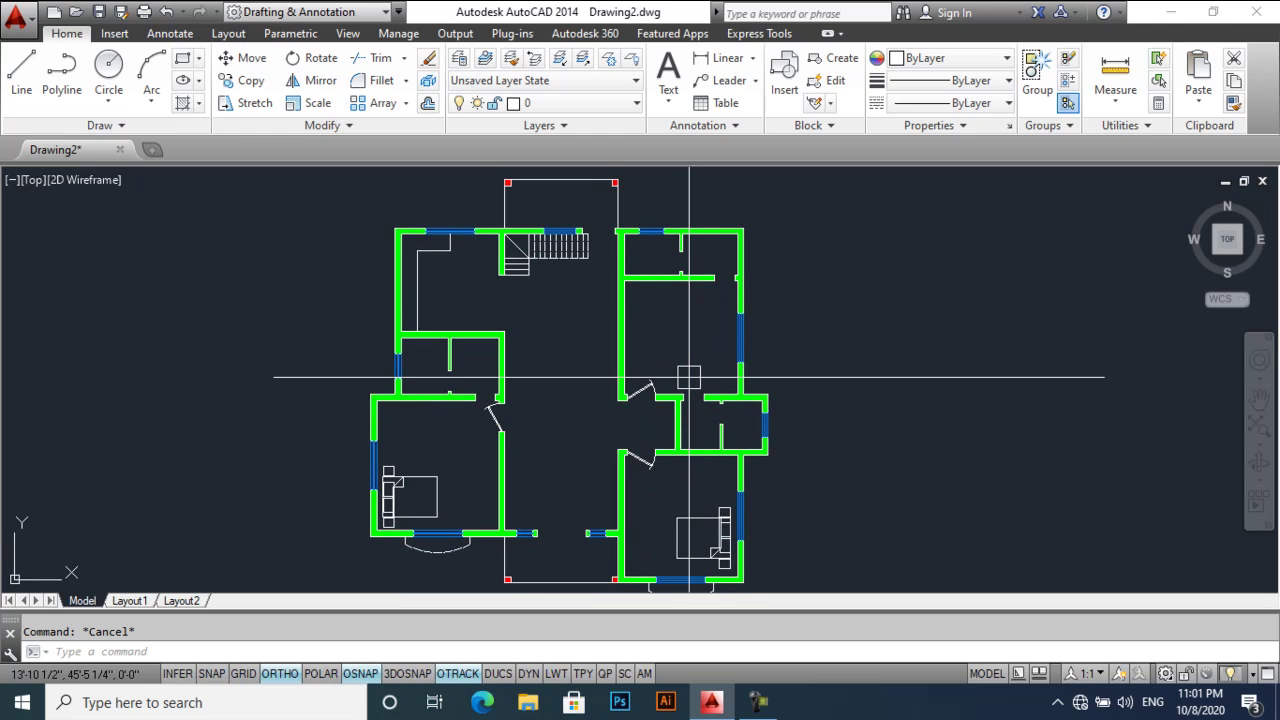